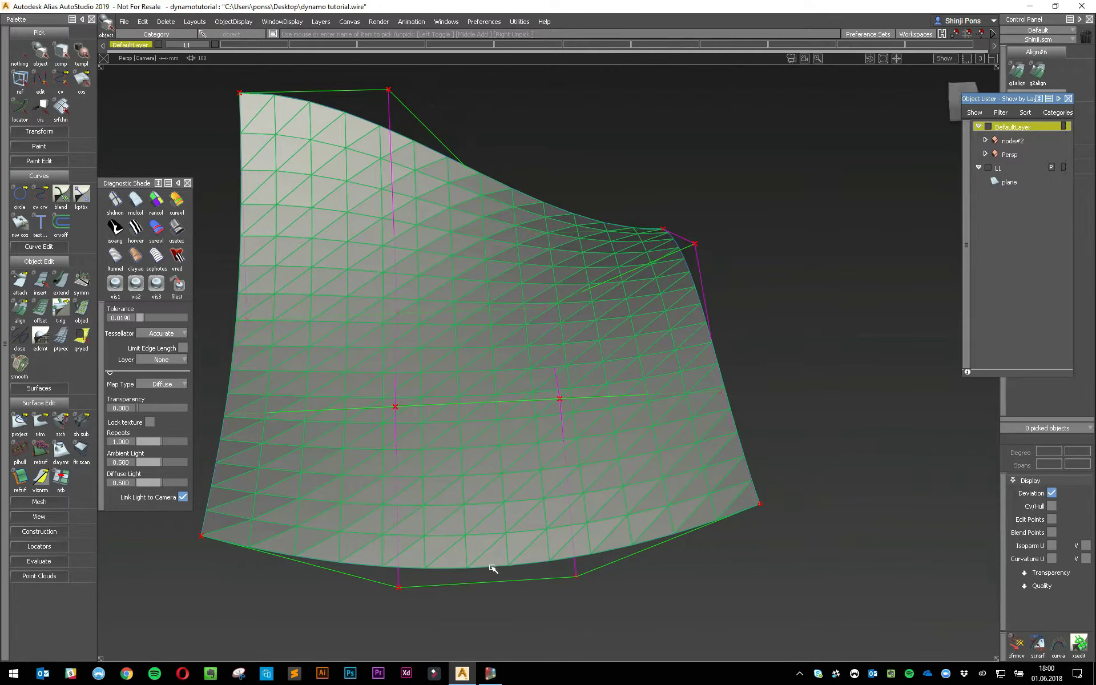
- Pick and hide the triangulated surface group to inspect the smooth base plane underneath it
{"action": "left_click", "coordinate": [494, 567]}
{"action": "left_click", "coordinate": [501, 587]}
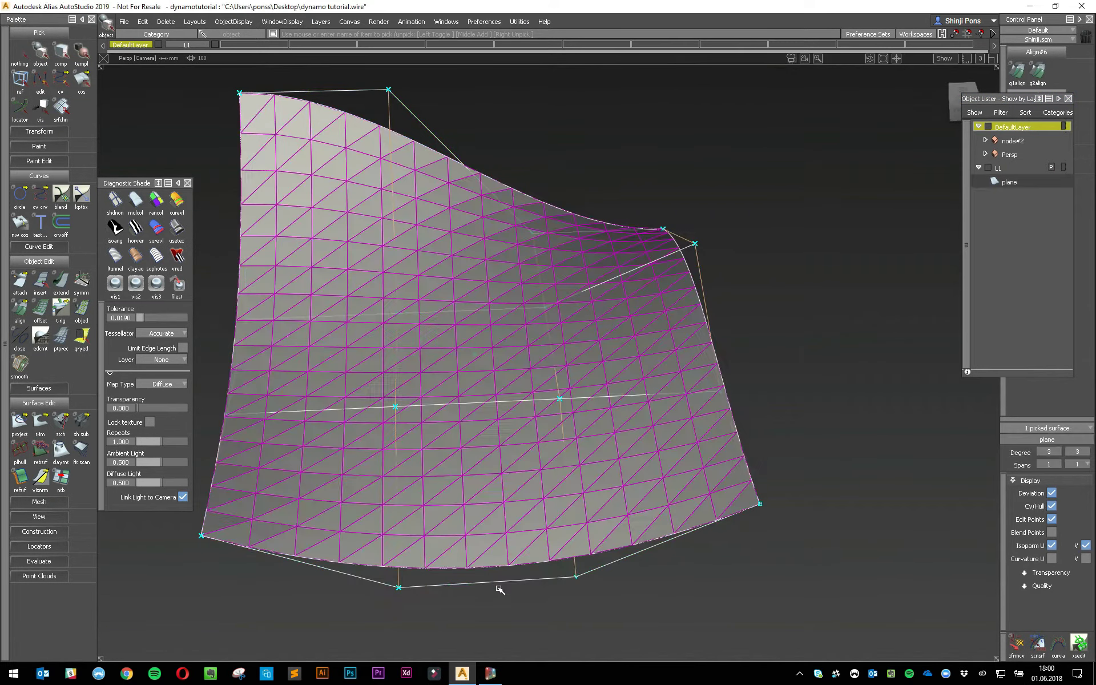
{"action": "left_click", "coordinate": [473, 371]}
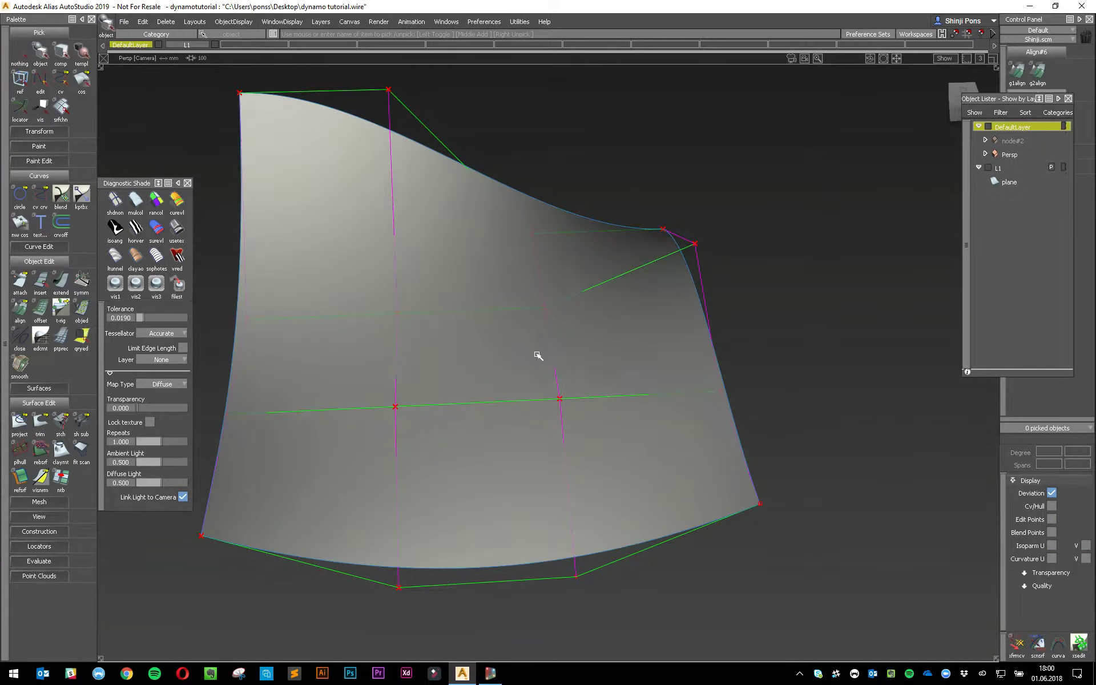
{"action": "mouse_move", "coordinate": [534, 354]}
{"action": "left_mouse_down", "text": "alt+shift"}
{"action": "mouse_move", "coordinate": [692, 405]}
{"action": "mouse_move", "coordinate": [709, 296]}
{"action": "mouse_move", "coordinate": [592, 369]}
{"action": "mouse_move", "coordinate": [497, 382]}
{"action": "mouse_move", "coordinate": [497, 332]}
{"action": "left_mouse_up", "text": "alt+shift"}
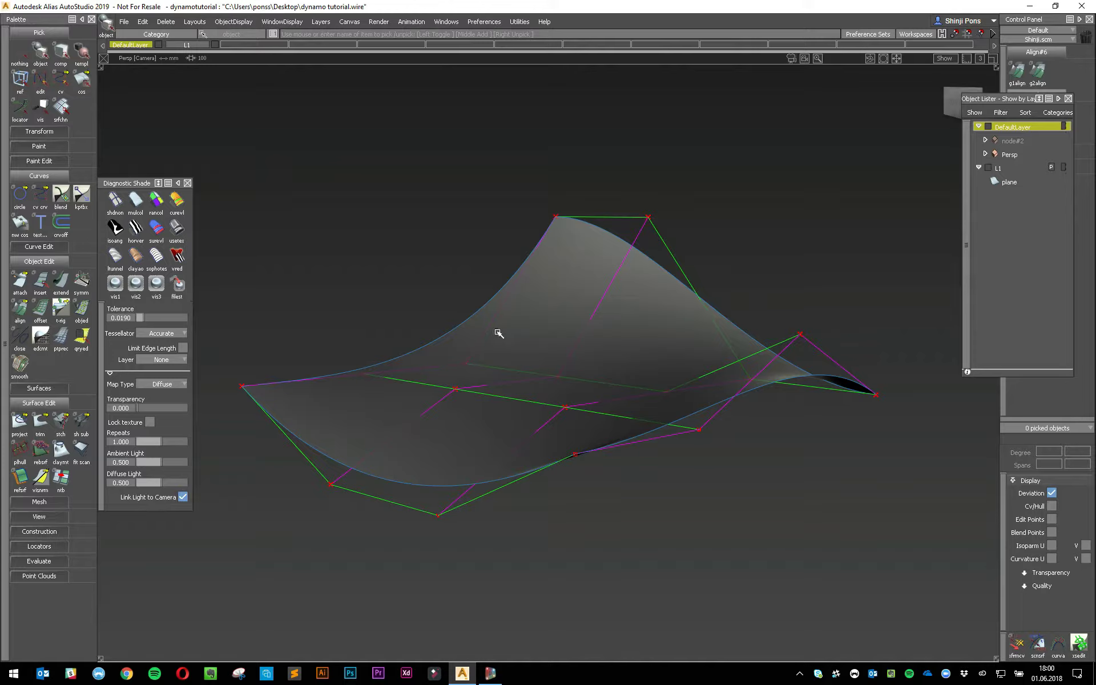
- Hide layer L1 and examine the triangulated panels on their own from several angles
{"action": "left_click", "coordinate": [988, 168]}
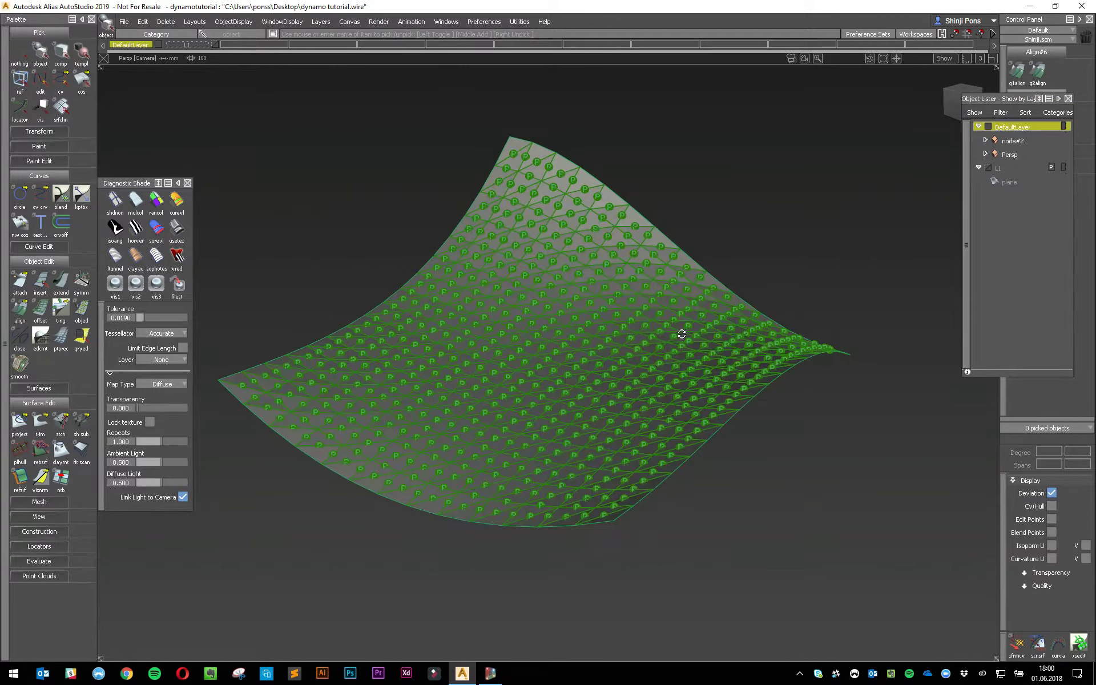
{"action": "left_click_drag", "start_coordinate": [634, 411], "coordinate": [621, 475], "text": "ctrl+shift"}
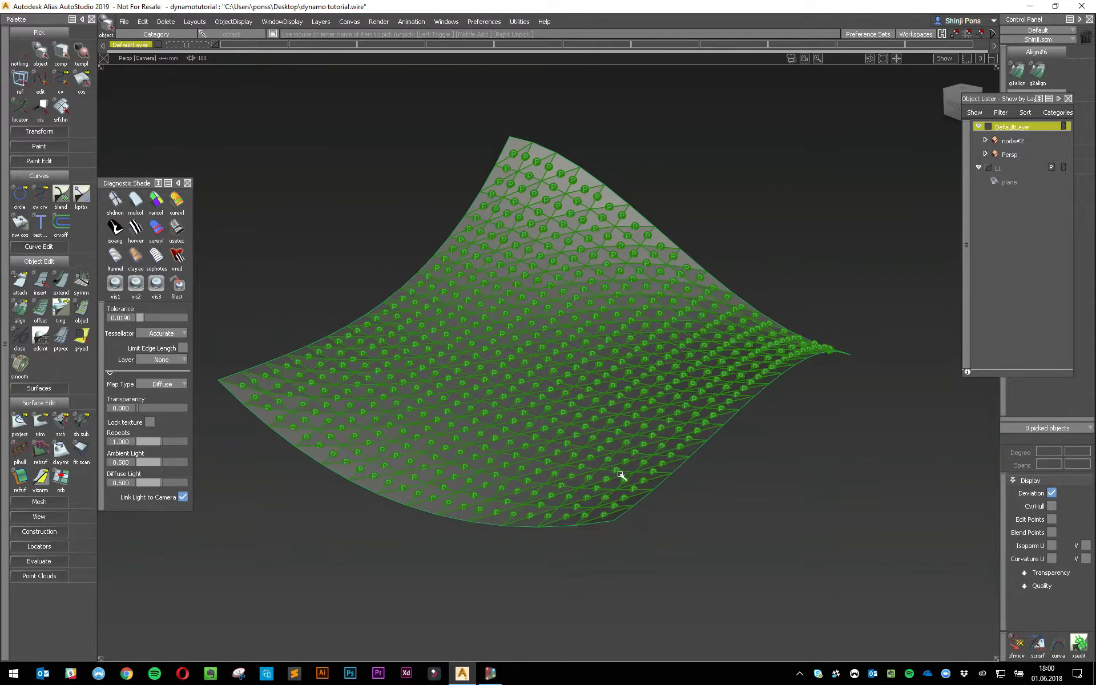
{"action": "left_click", "coordinate": [511, 525]}
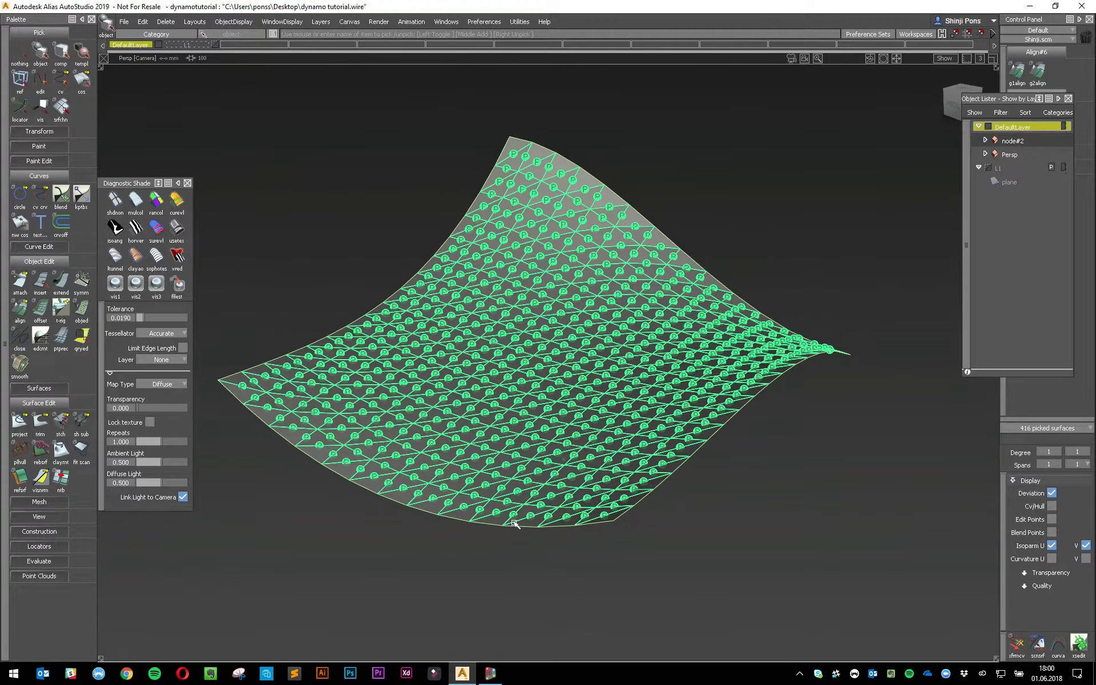
{"action": "left_click_drag", "start_coordinate": [637, 502], "coordinate": [769, 374], "text": "ctrl+shift"}
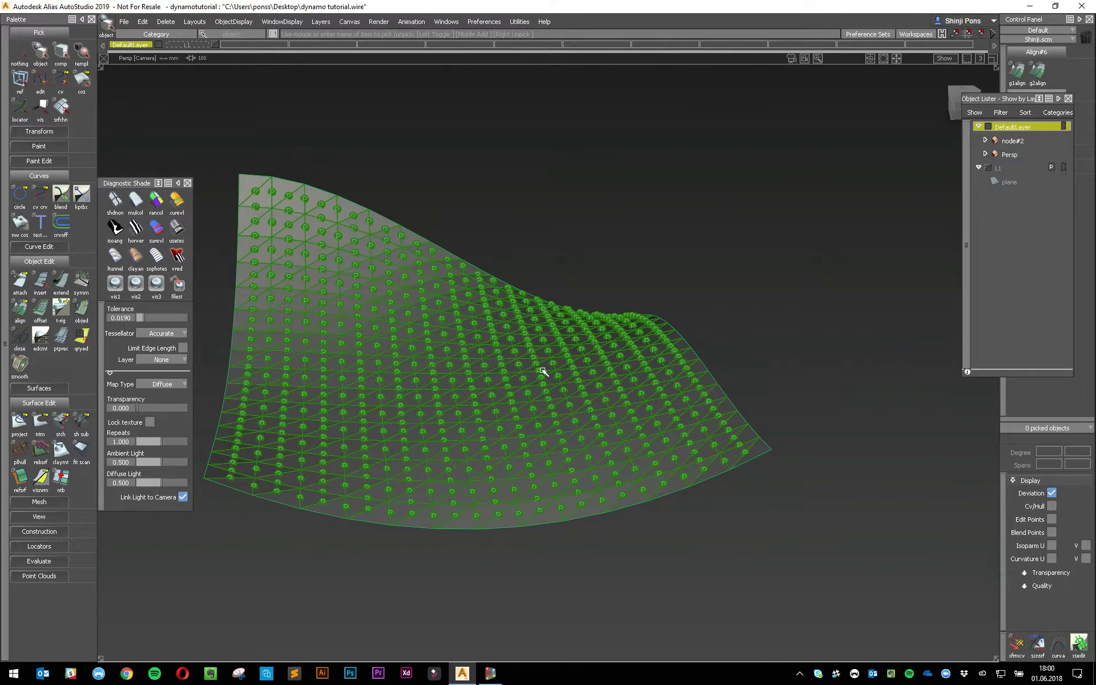
{"action": "key", "text": "ctrl+z"}
{"action": "mouse_move", "coordinate": [544, 372]}
{"action": "left_mouse_down", "text": "alt+shift"}
{"action": "mouse_move", "coordinate": [597, 362]}
{"action": "mouse_move", "coordinate": [531, 411]}
{"action": "mouse_move", "coordinate": [580, 372]}
{"action": "mouse_move", "coordinate": [462, 364]}
{"action": "left_mouse_up", "text": "alt+shift"}
{"action": "mouse_move", "coordinate": [537, 318]}
{"action": "left_mouse_down", "text": "alt+shift"}
{"action": "mouse_move", "coordinate": [641, 340]}
{"action": "mouse_move", "coordinate": [533, 245]}
{"action": "left_mouse_up", "text": "alt+shift"}
{"action": "mouse_move", "coordinate": [668, 497]}
{"action": "left_mouse_down", "text": "alt+shift"}
{"action": "mouse_move", "coordinate": [443, 326]}
{"action": "mouse_move", "coordinate": [505, 487]}
{"action": "mouse_move", "coordinate": [582, 453]}
{"action": "mouse_move", "coordinate": [702, 429]}
{"action": "mouse_move", "coordinate": [759, 367]}
{"action": "mouse_move", "coordinate": [712, 392]}
{"action": "mouse_move", "coordinate": [582, 331]}
{"action": "mouse_move", "coordinate": [484, 349]}
{"action": "mouse_move", "coordinate": [490, 436]}
{"action": "mouse_move", "coordinate": [607, 318]}
{"action": "left_mouse_up", "text": "alt+shift"}
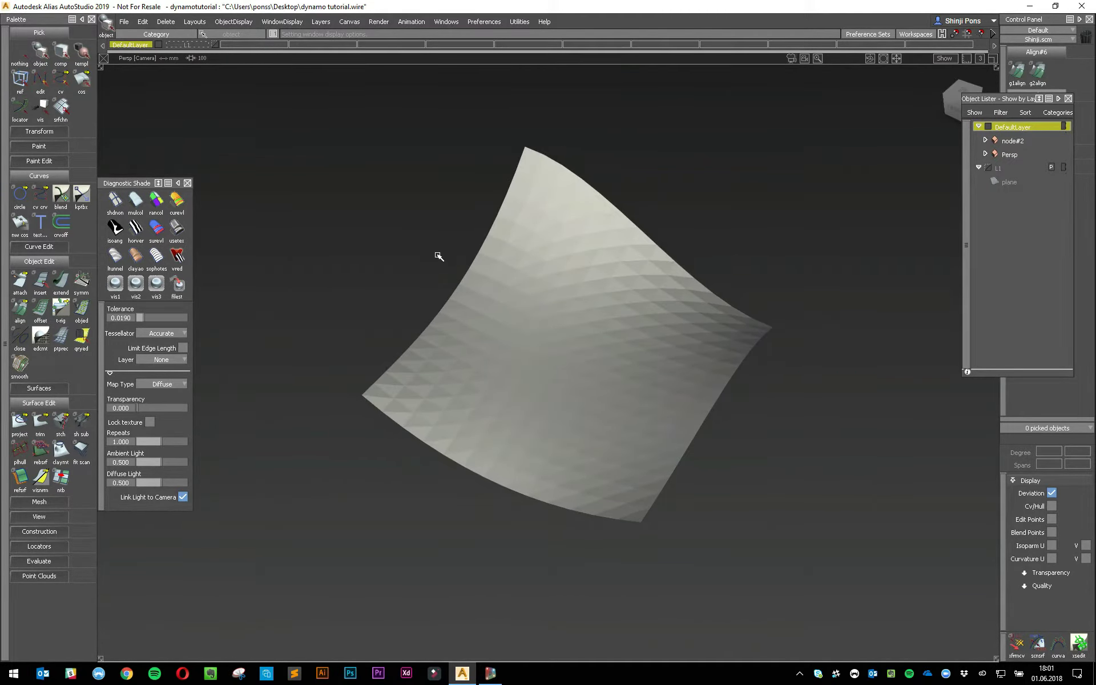
- Start a new empty scene to replace the open example file
{"action": "key", "text": "ctrl+n"}
{"action": "key", "text": "Return"}
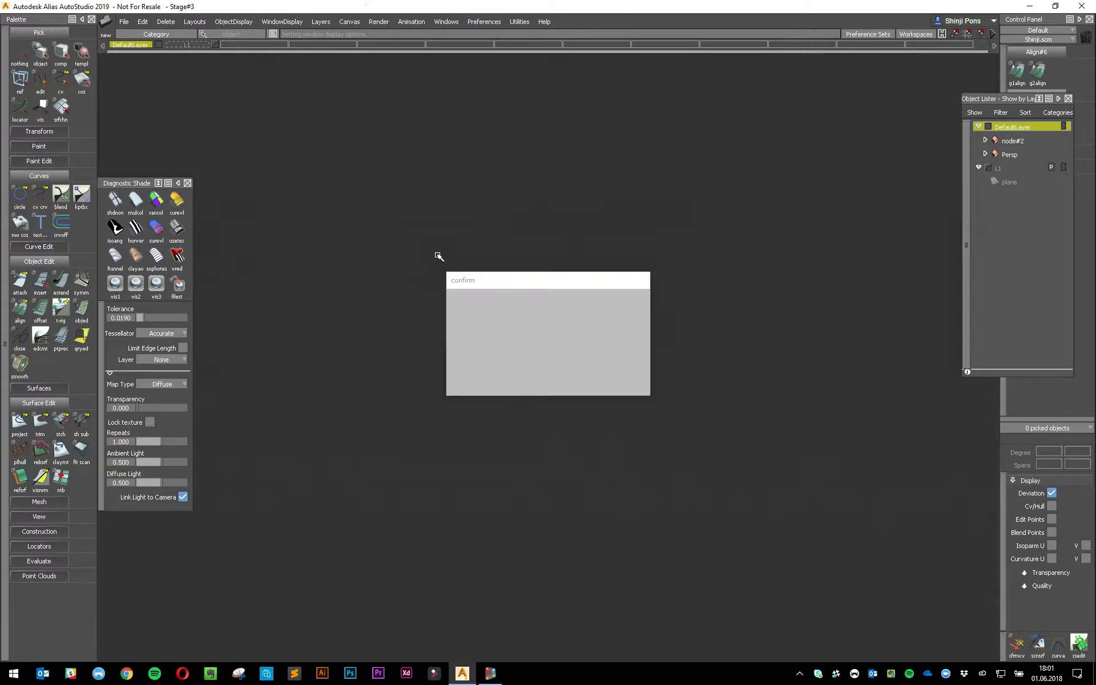
{"action": "left_click_drag", "start_coordinate": [554, 296], "coordinate": [563, 363], "text": "alt+shift"}
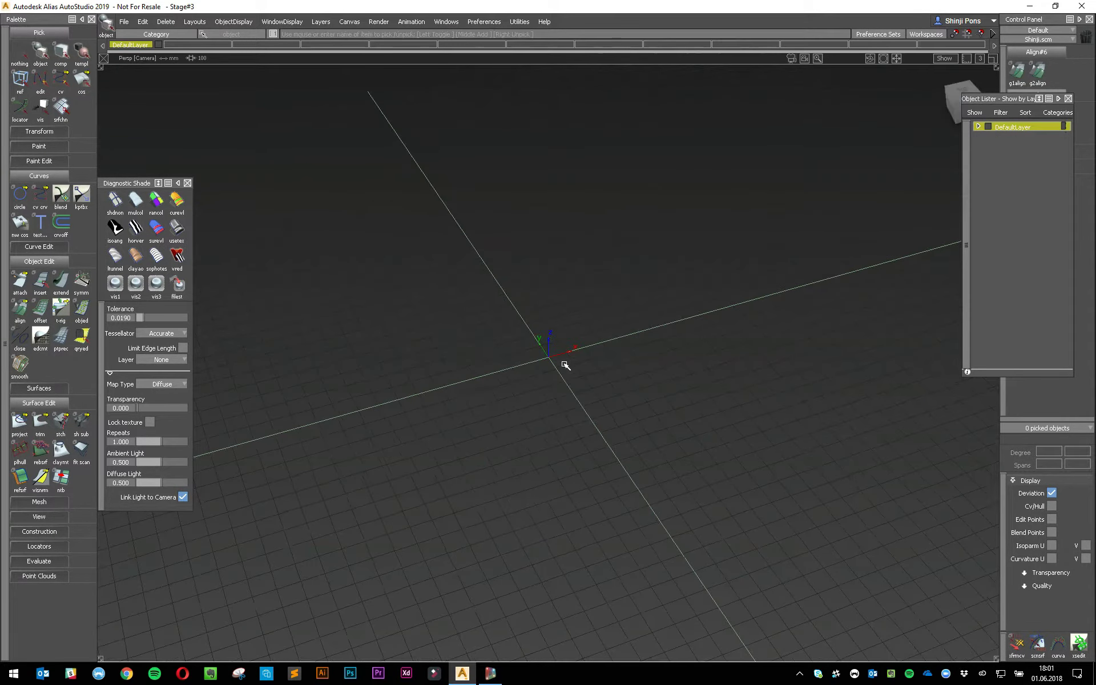
- Create a plane surface at the origin, scale it up and clear the selection so its CV grid can be edited
{"action": "right_click", "coordinate": [564, 361], "text": "ctrl+shift"}
{"action": "right_click_drag", "start_coordinate": [565, 404], "coordinate": [522, 387], "text": "ctrl+shift"}
{"action": "left_click", "coordinate": [557, 369]}
{"action": "left_click_drag", "start_coordinate": [634, 460], "coordinate": [923, 382]}
{"action": "left_click", "coordinate": [597, 384], "text": "ctrl+shift"}
{"action": "key", "text": "alt+c"}
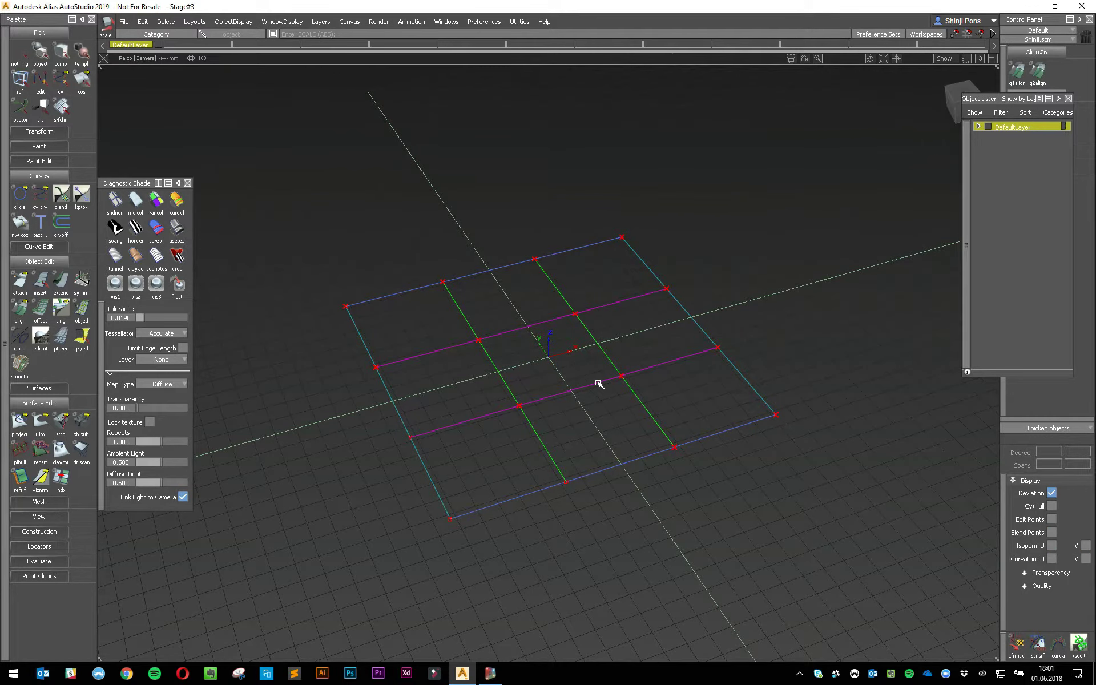
- Pick the row of CVs along one edge of the plane and raise it so the surface curves upward
{"action": "left_click_drag", "start_coordinate": [719, 391], "coordinate": [639, 417], "text": "ctrl+shift"}
{"action": "left_click_drag", "start_coordinate": [735, 387], "coordinate": [714, 374], "text": "ctrl+shift"}
{"action": "left_click", "coordinate": [707, 309]}
{"action": "middle_click_drag", "start_coordinate": [795, 434], "coordinate": [794, 418], "text": "ctrl+shift"}
{"action": "right_click_drag", "start_coordinate": [790, 445], "coordinate": [794, 395]}
{"action": "left_click_drag", "start_coordinate": [805, 514], "coordinate": [801, 418], "text": "ctrl+shift"}
{"action": "left_click_drag", "start_coordinate": [460, 396], "coordinate": [498, 404], "text": "ctrl+shift"}
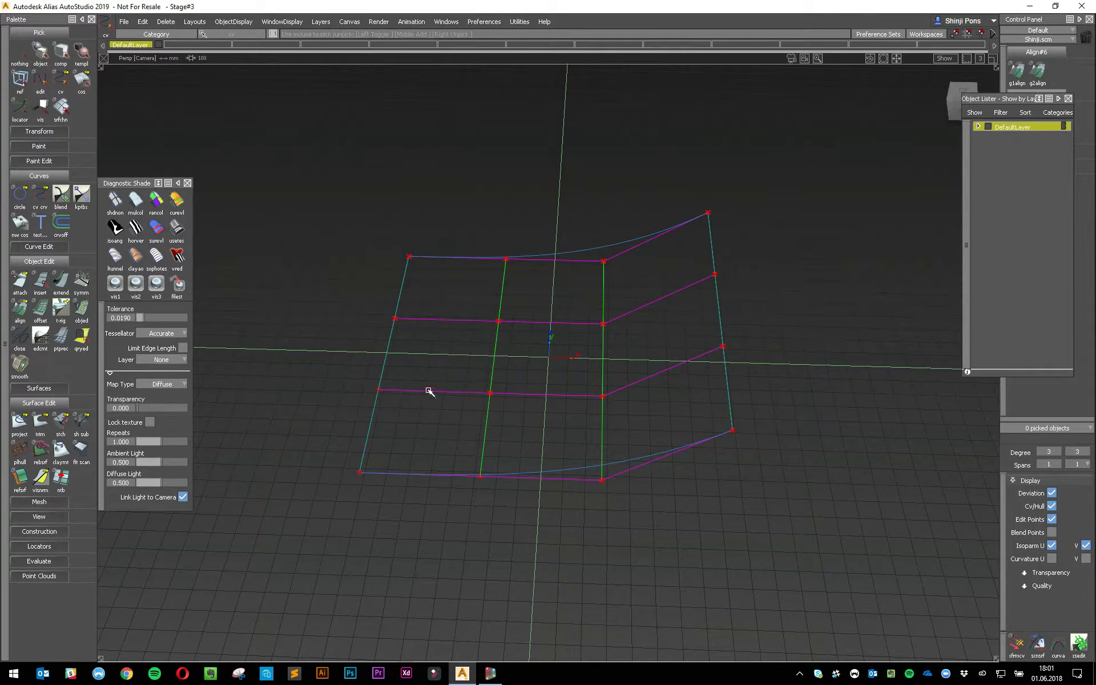
- Raise an inner CV on the opposite edge with Move CV in Prop mod, affecting neighbouring CVs with U and V falloff of 2.600
{"action": "right_click_drag", "start_coordinate": [511, 381], "coordinate": [426, 381], "text": "ctrl+shift"}
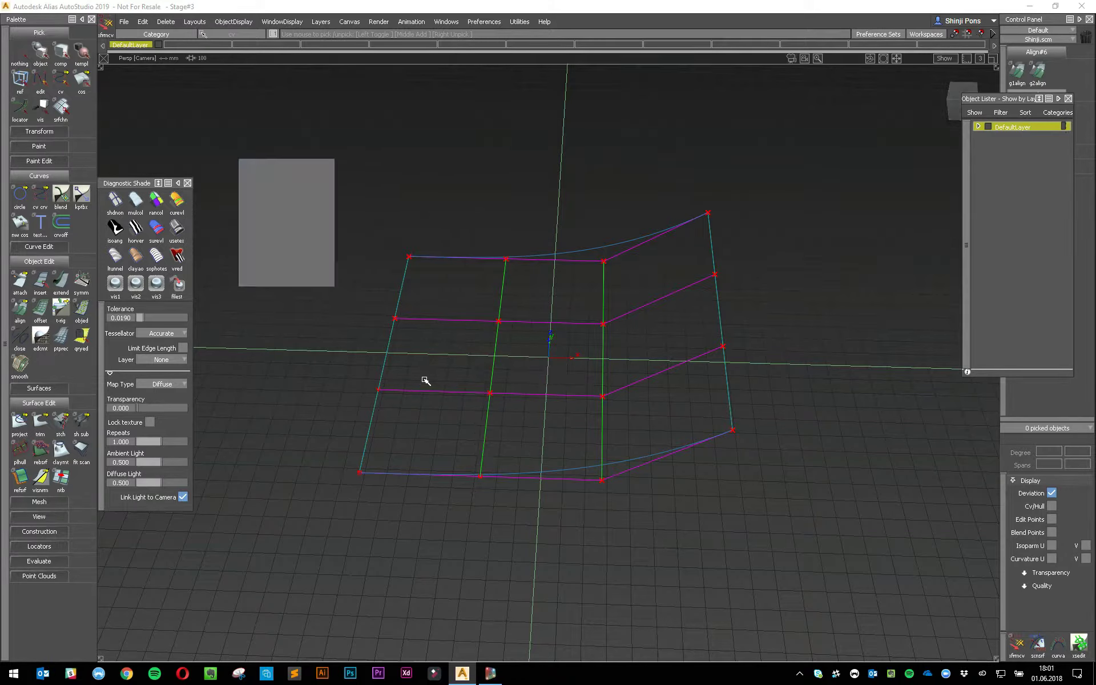
{"action": "left_click", "coordinate": [378, 390]}
{"action": "left_click", "coordinate": [461, 393]}
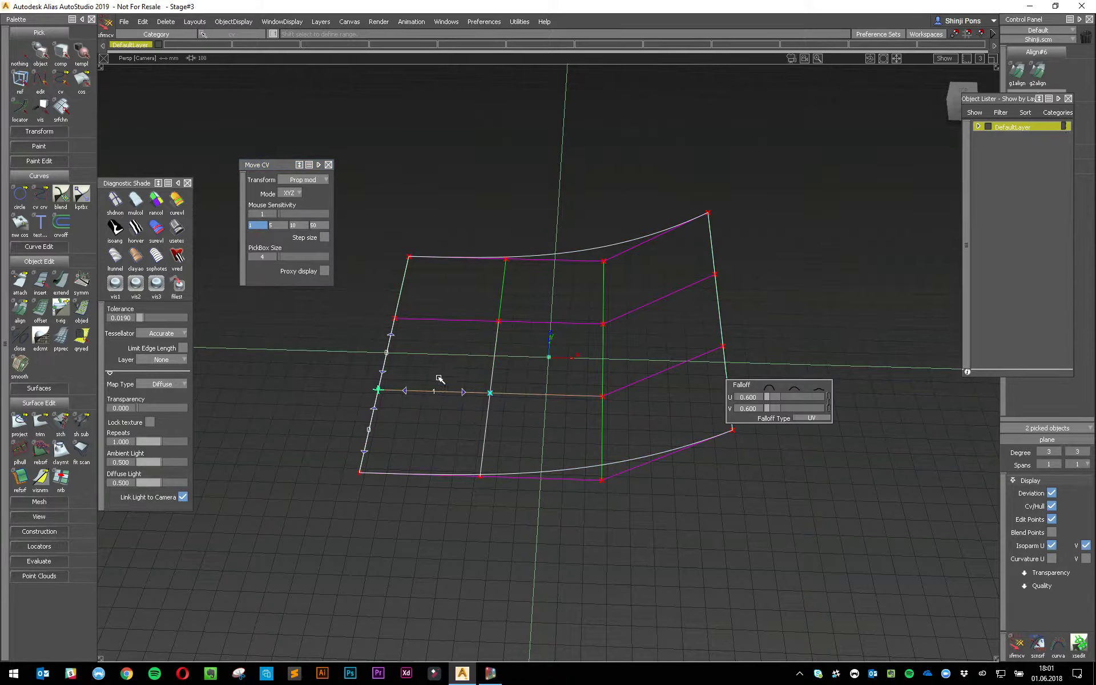
{"action": "left_click", "coordinate": [391, 337]}
{"action": "left_click_drag", "start_coordinate": [269, 468], "coordinate": [268, 379]}
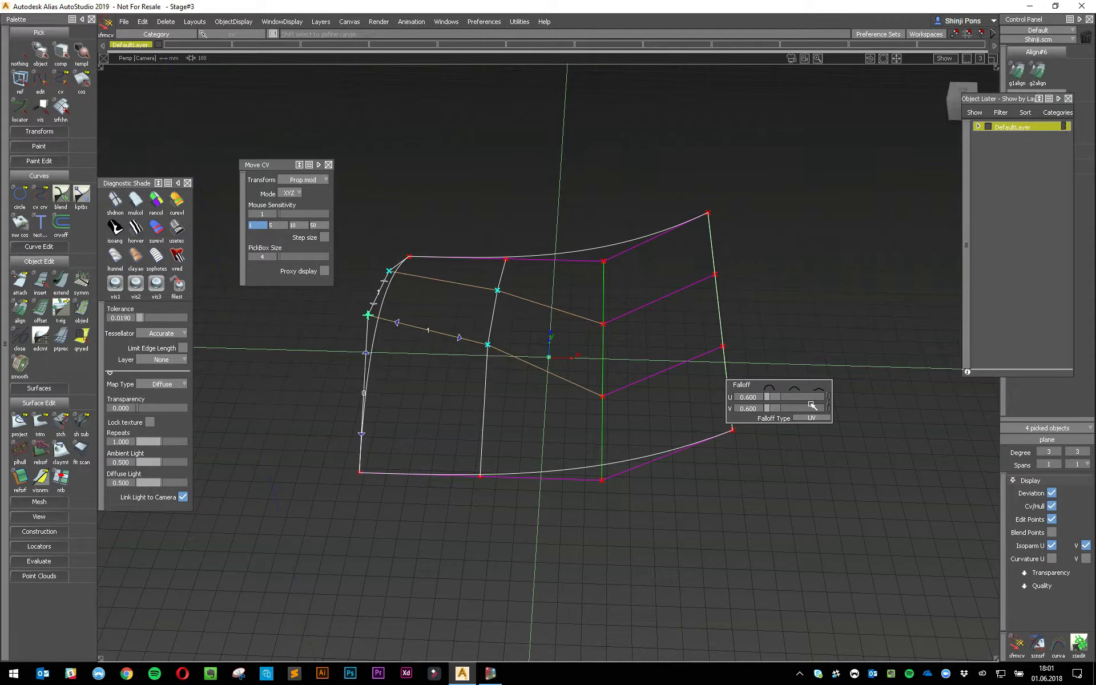
{"action": "left_click_drag", "start_coordinate": [776, 398], "coordinate": [794, 398]}
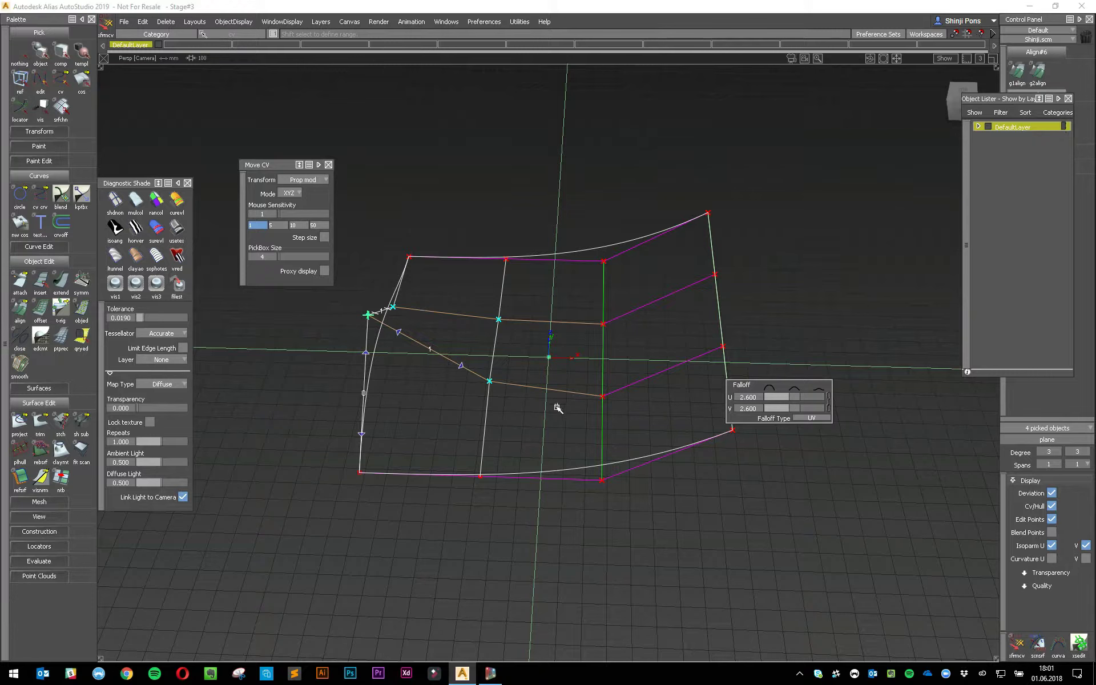
- Pick a single inner CV on the far edge of the surface and raise it to add a second bend
{"action": "left_click", "coordinate": [565, 266], "text": "ctrl+shift"}
{"action": "left_click_drag", "start_coordinate": [555, 405], "coordinate": [605, 266], "text": "ctrl+shift"}
{"action": "left_click_drag", "start_coordinate": [474, 220], "coordinate": [545, 286]}
{"action": "middle_click_drag", "start_coordinate": [545, 286], "coordinate": [544, 267], "text": "ctrl+shift"}
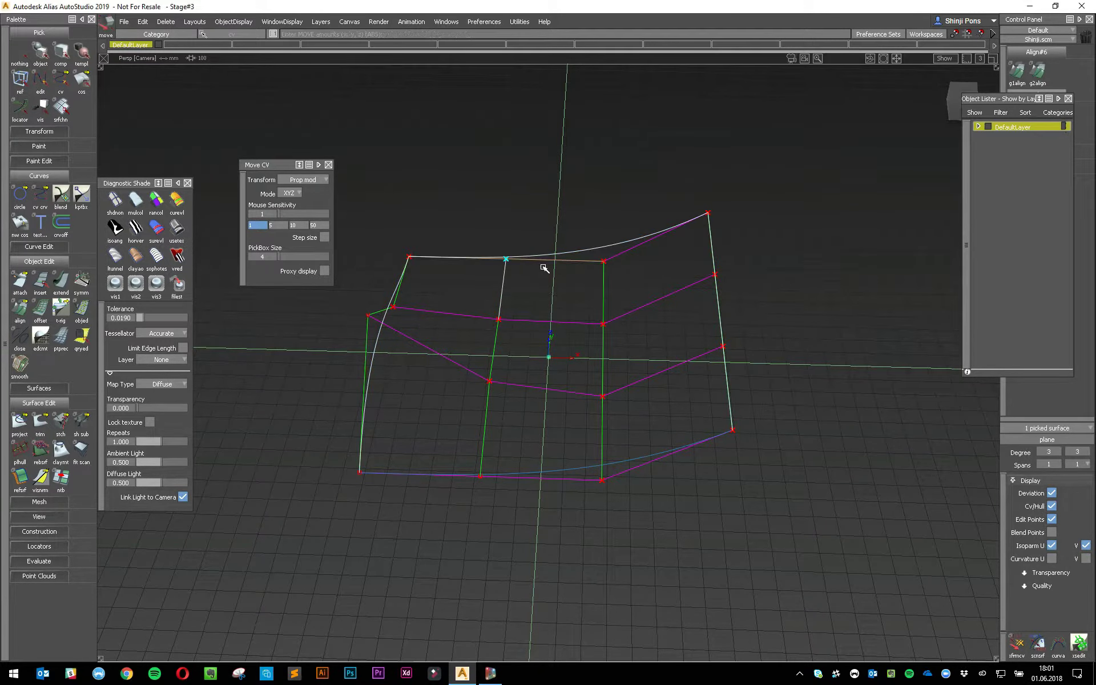
{"action": "right_click_drag", "start_coordinate": [567, 586], "coordinate": [573, 520]}
{"action": "mouse_move", "coordinate": [559, 460]}
{"action": "left_mouse_down", "text": "ctrl+shift"}
{"action": "mouse_move", "coordinate": [555, 365]}
{"action": "mouse_move", "coordinate": [724, 320]}
{"action": "mouse_move", "coordinate": [739, 282]}
{"action": "mouse_move", "coordinate": [749, 452]}
{"action": "mouse_move", "coordinate": [741, 400]}
{"action": "left_mouse_up", "text": "ctrl+shift"}
- Hide the grid and display the deselected surface in diffuse shading after trying other shading modes
{"action": "key", "text": "5"}
{"action": "left_click_drag", "start_coordinate": [615, 385], "coordinate": [710, 522], "text": "ctrl+shift"}
{"action": "middle_click_drag", "start_coordinate": [714, 528], "coordinate": [714, 516], "text": "ctrl+shift"}
{"action": "right_click_drag", "start_coordinate": [714, 520], "coordinate": [698, 522]}
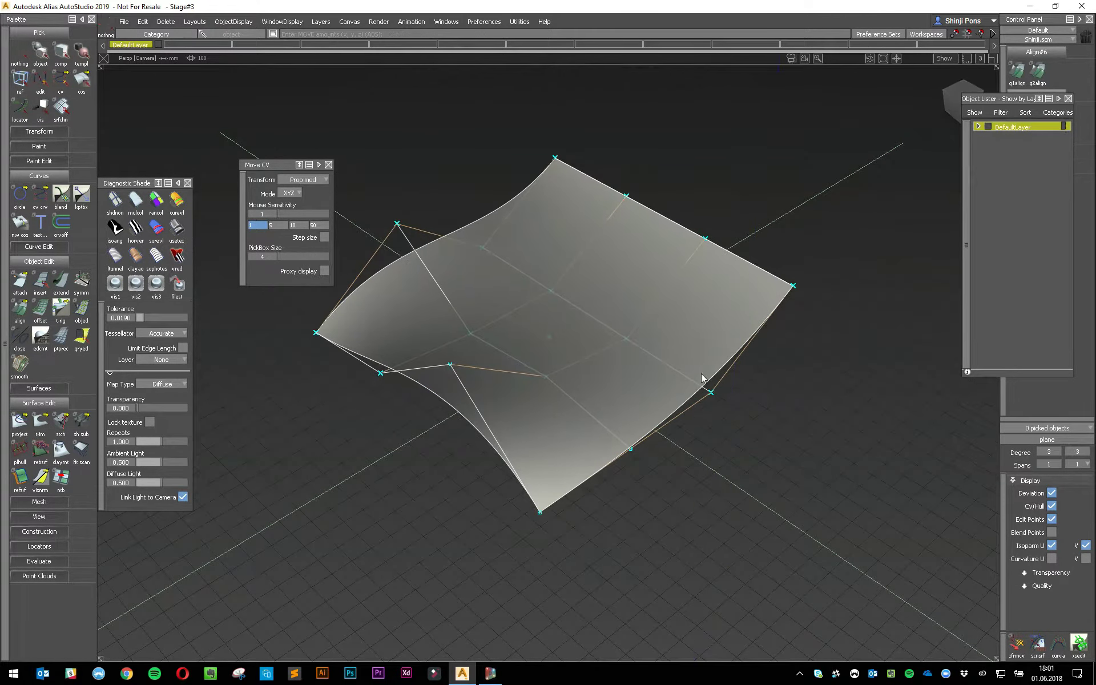
{"action": "left_click_drag", "start_coordinate": [703, 380], "coordinate": [704, 366], "text": "ctrl+shift"}
{"action": "key", "text": "5"}
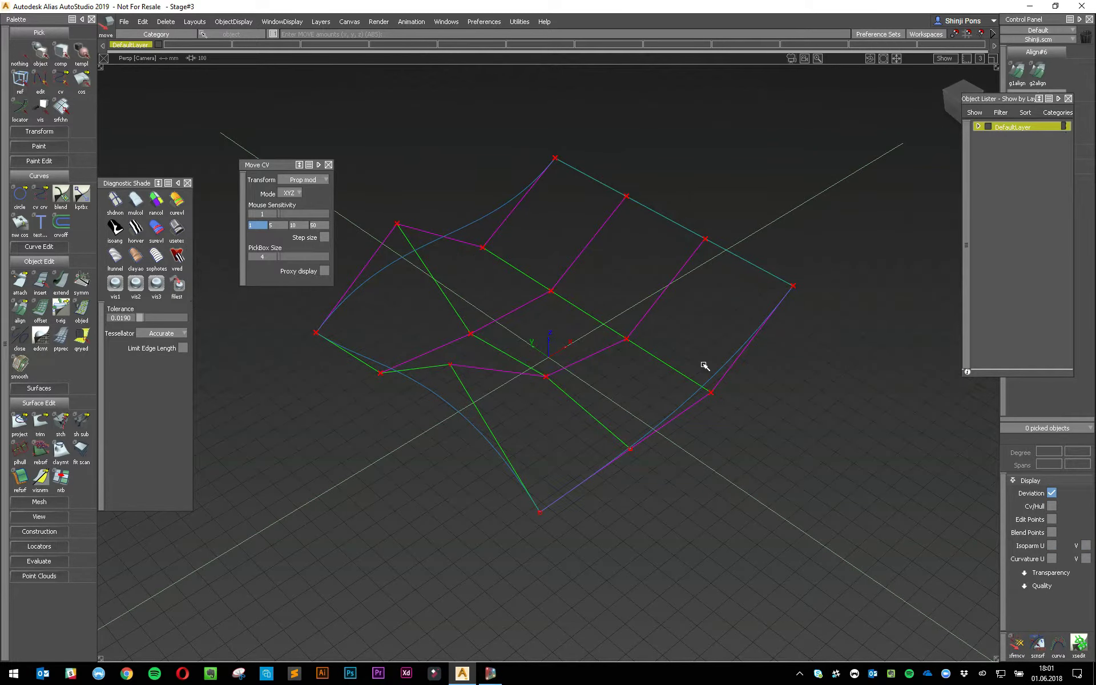
{"action": "key", "text": "alt+g"}
{"action": "key", "text": "5"}
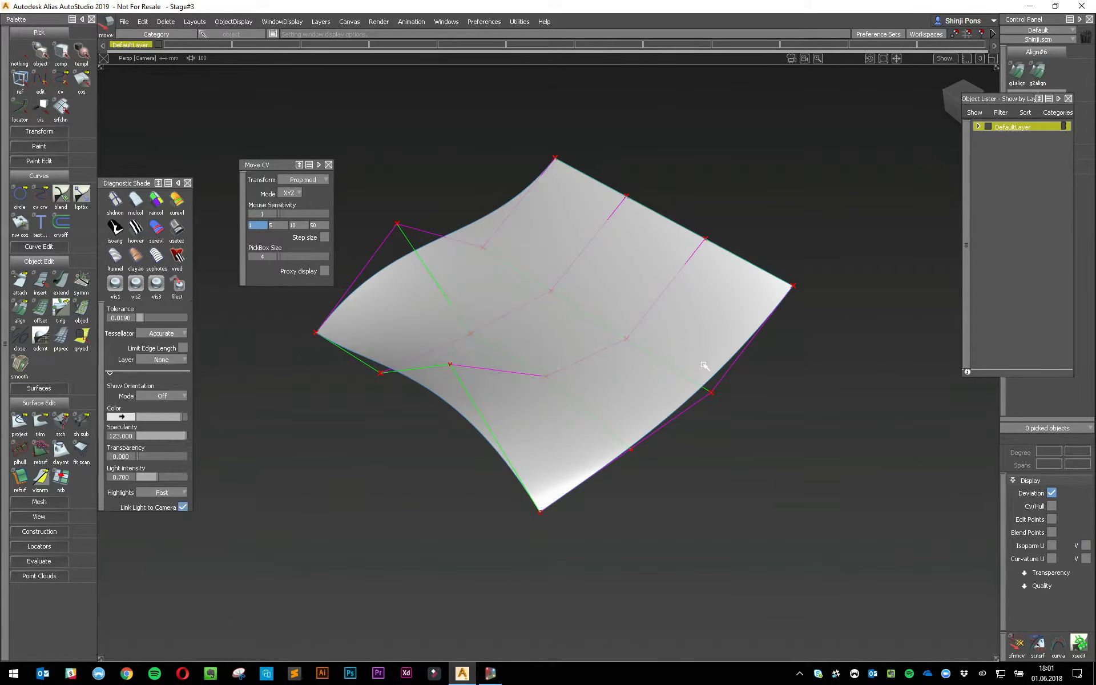
{"action": "key", "text": "6"}
{"action": "key", "text": "5"}
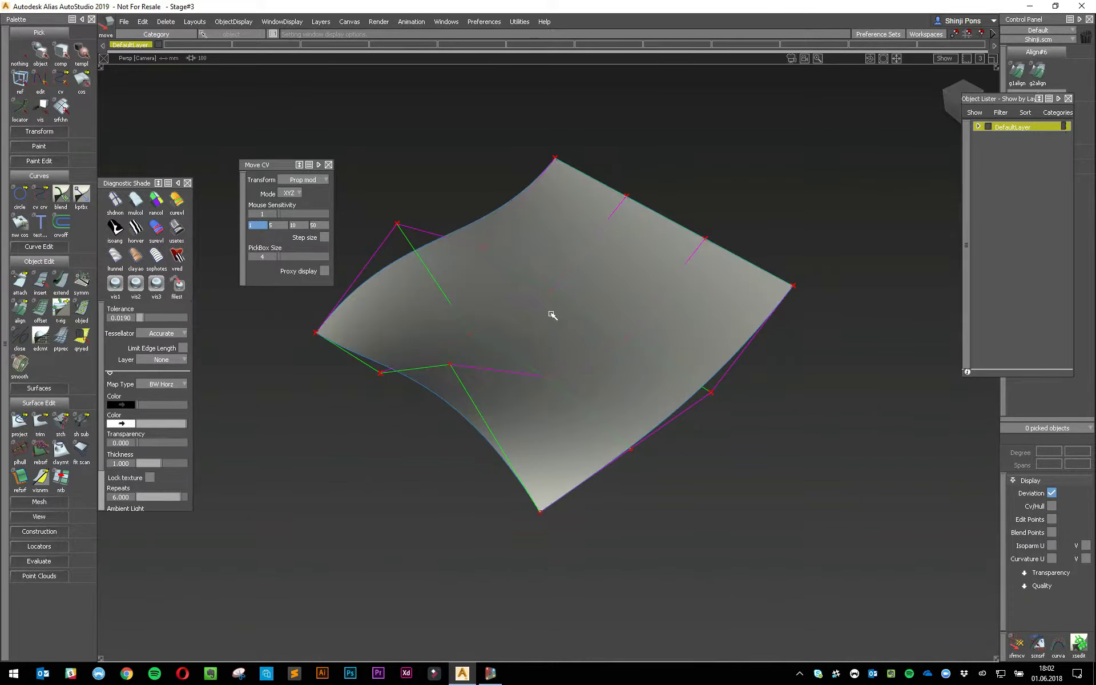
- Close the Move CV and Diagnostic Shade windows to clear the workspace around the surface
{"action": "left_click_drag", "start_coordinate": [534, 336], "coordinate": [593, 327], "text": "alt+shift"}
{"action": "left_click", "coordinate": [319, 165]}
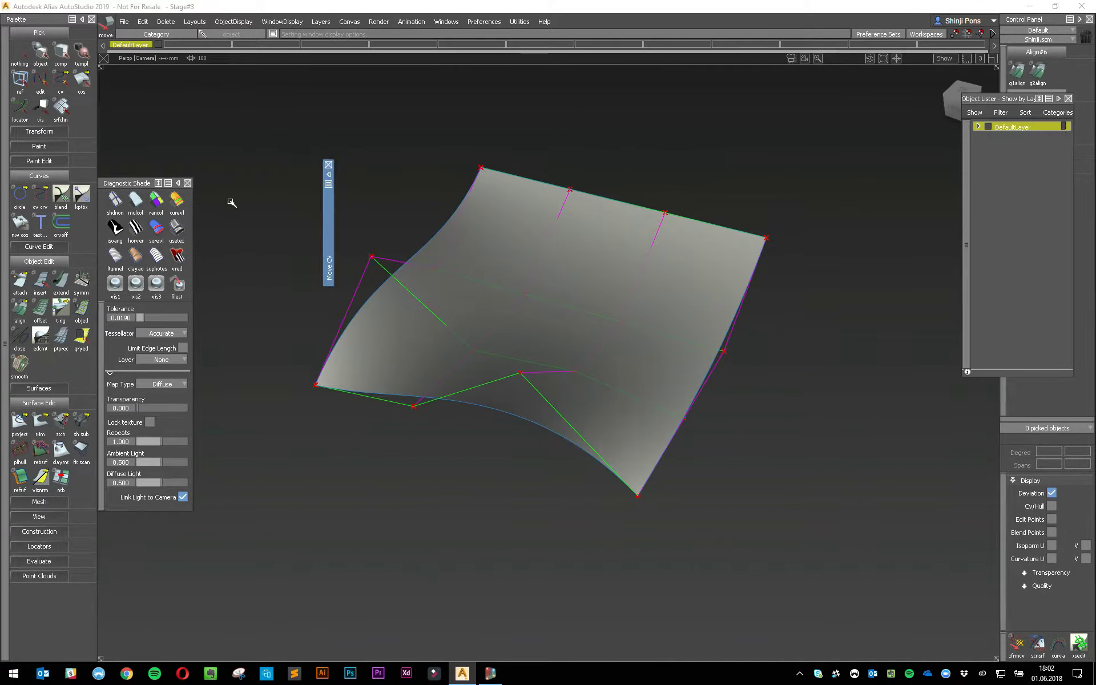
{"action": "left_click", "coordinate": [329, 165]}
{"action": "left_click", "coordinate": [187, 183]}
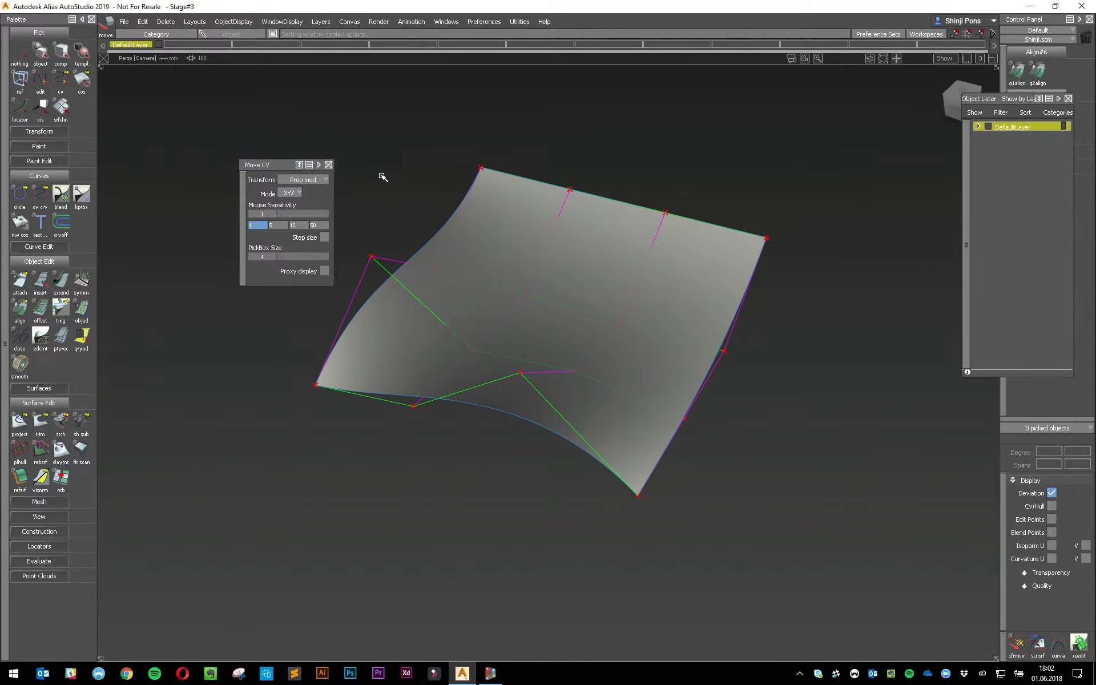
{"action": "left_click", "coordinate": [328, 165]}
- Start the Dynamo transform tool and move its control window off the surface
{"action": "left_click_drag", "start_coordinate": [363, 229], "coordinate": [363, 252], "text": "ctrl+shift"}
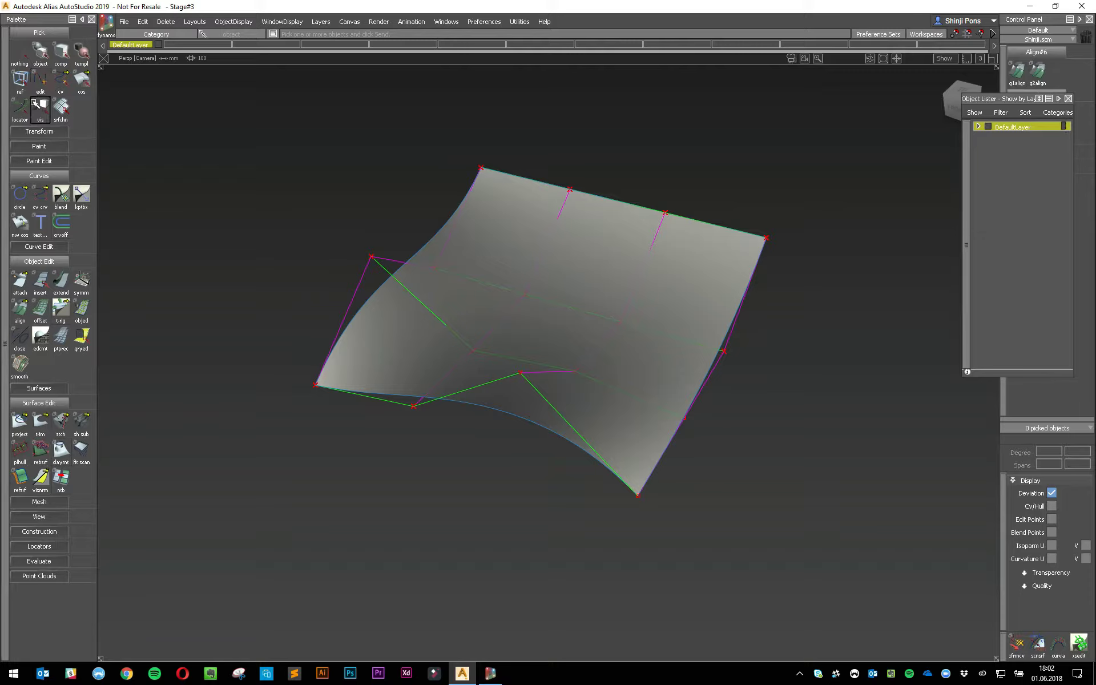
{"action": "left_click", "coordinate": [36, 131]}
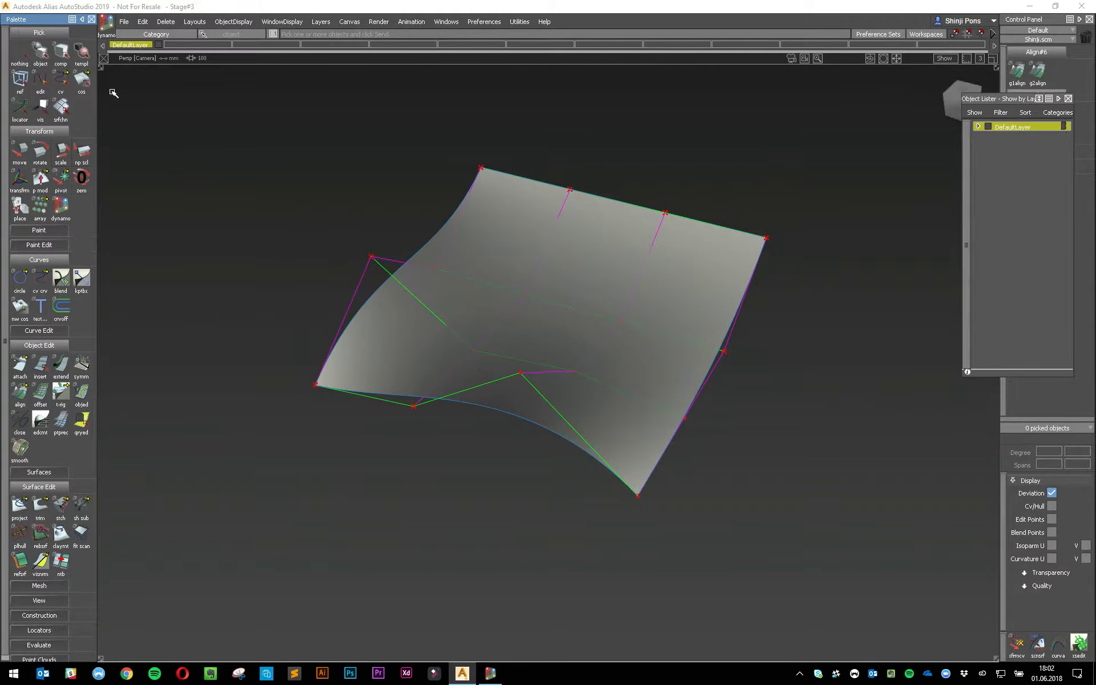
{"action": "left_click", "coordinate": [60, 211]}
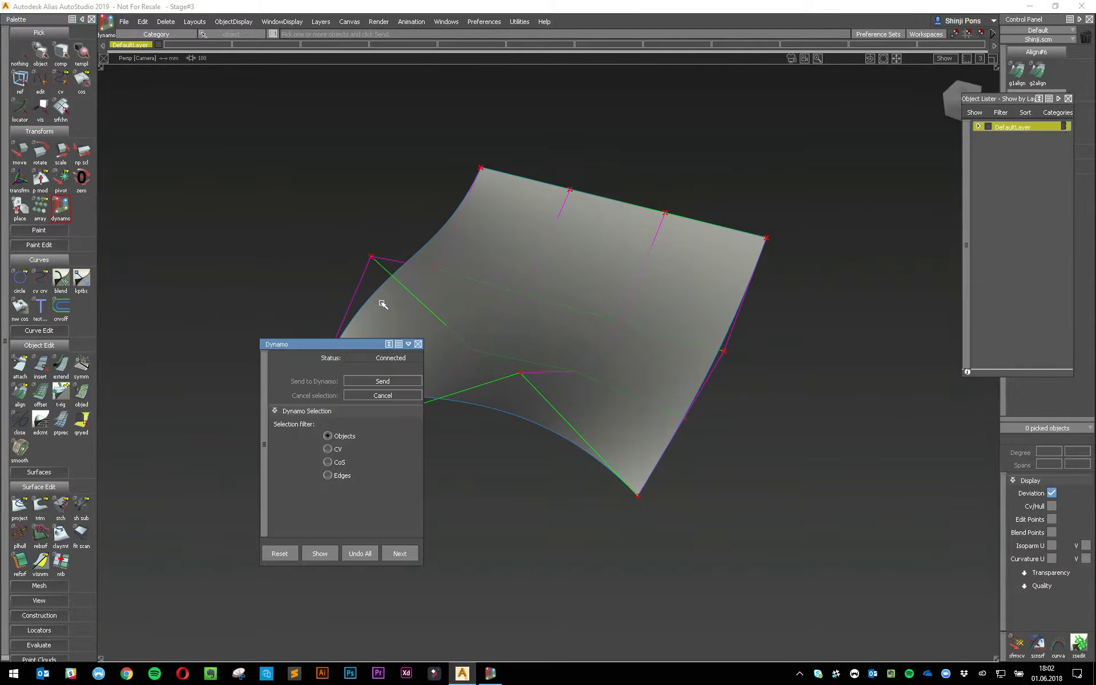
{"action": "left_click_drag", "start_coordinate": [335, 338], "coordinate": [196, 258]}
- Switch to Dynamo, create a new graph and move its window clear of the Alias Dynamo controls
{"action": "left_click", "coordinate": [489, 675]}
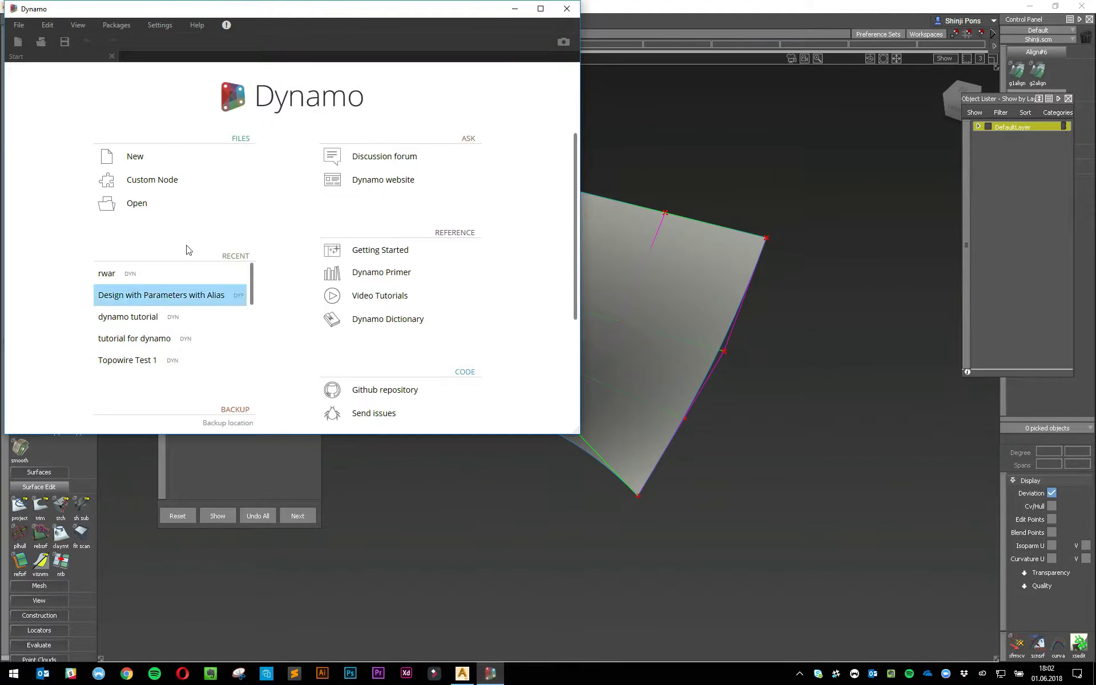
{"action": "left_click", "coordinate": [153, 147]}
{"action": "left_click_drag", "start_coordinate": [356, 9], "coordinate": [718, 83]}
- Search the Dynamo nodes for "select" and add a Select from Alias node to the graph
{"action": "right_click", "coordinate": [582, 281]}
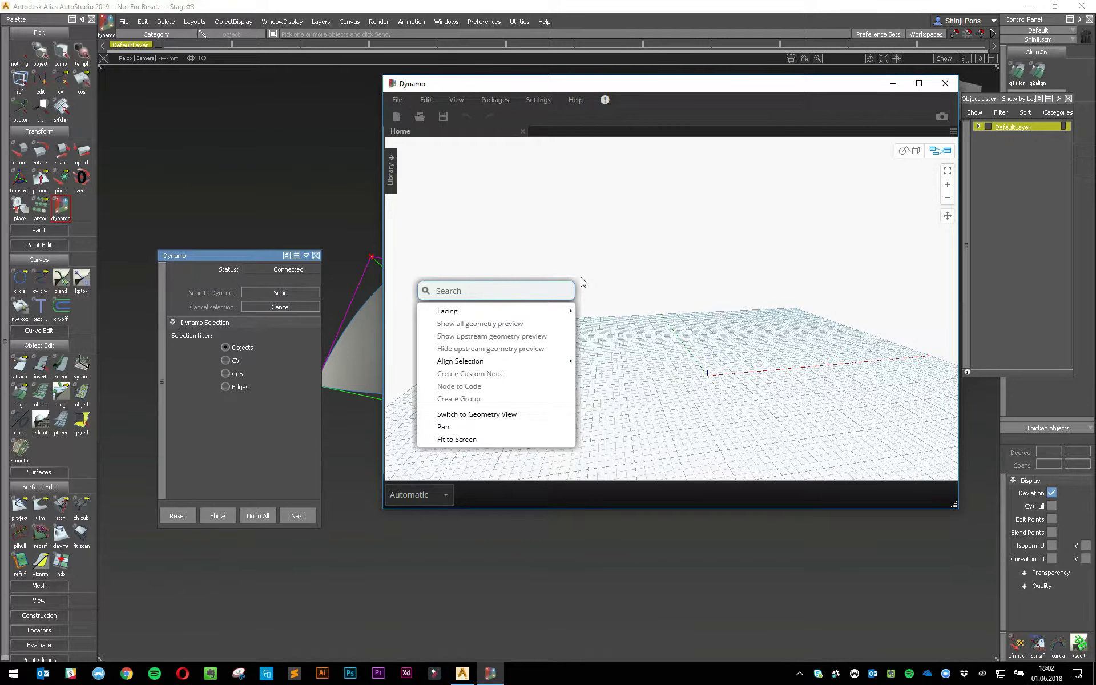
{"action": "type", "text": "select"}
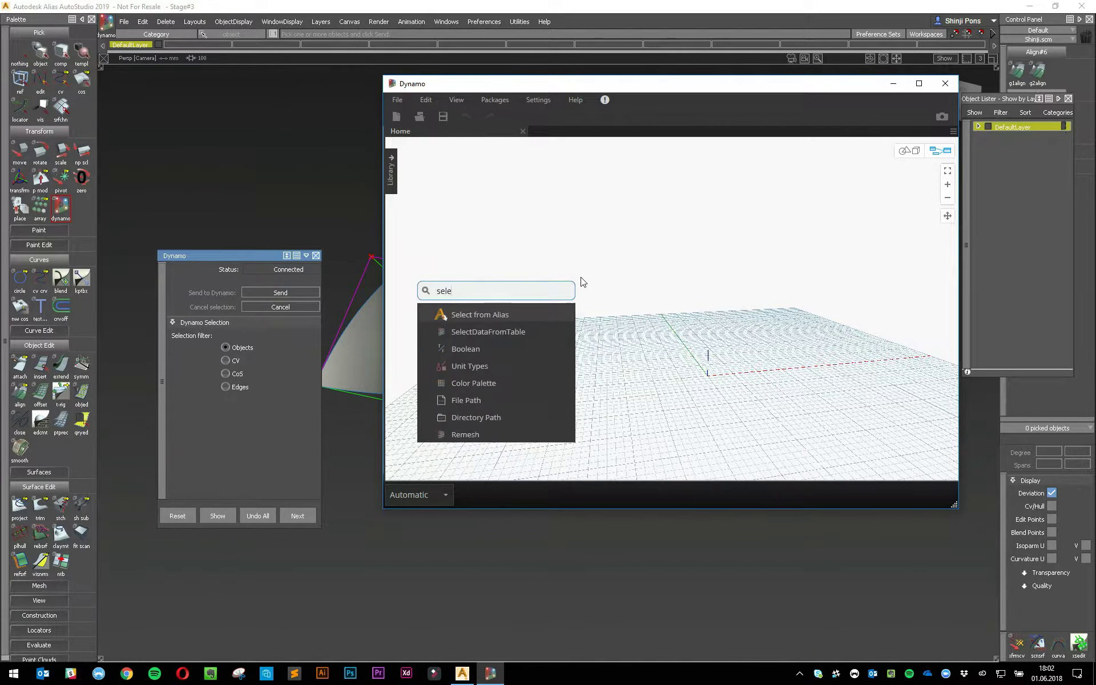
{"action": "key", "text": "Return"}
- Start the node's geometry selection, pick the curved plane surface in Alias and send it to Dynamo
{"action": "left_click", "coordinate": [599, 300]}
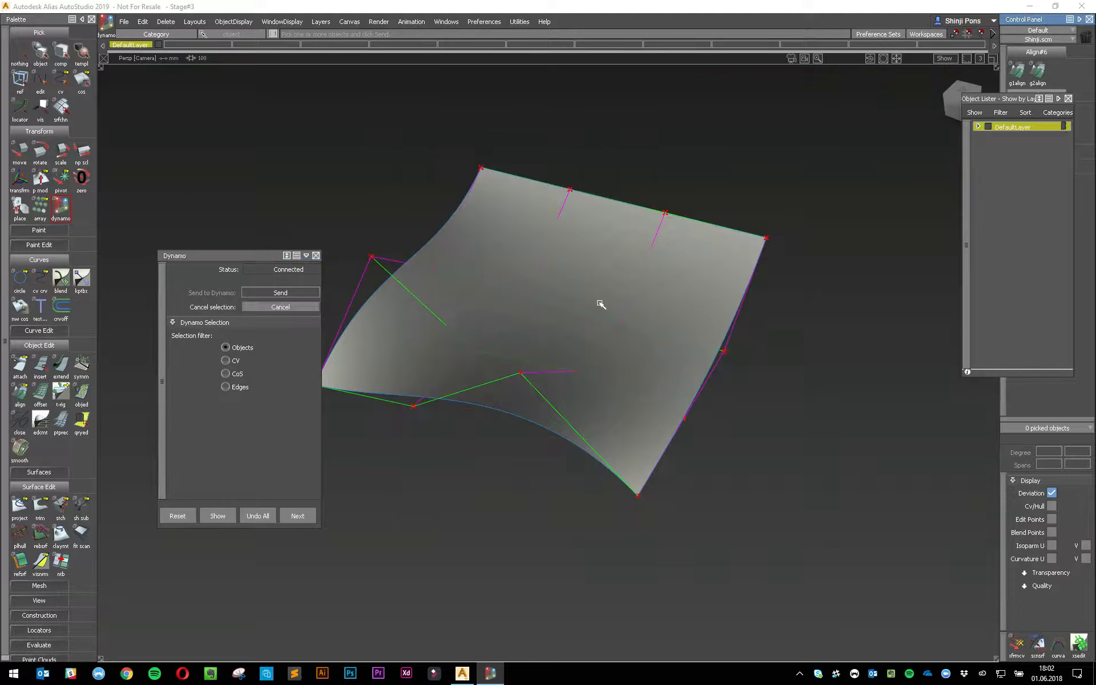
{"action": "left_click", "coordinate": [517, 309]}
{"action": "left_click", "coordinate": [280, 292]}
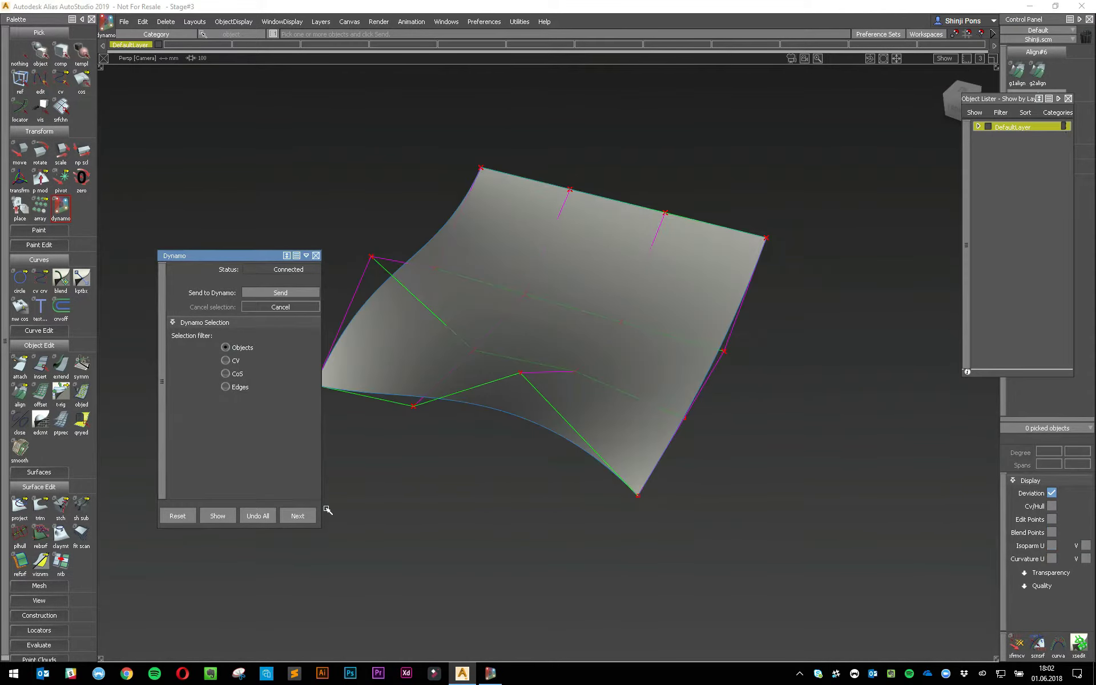
{"action": "left_click", "coordinate": [217, 515]}
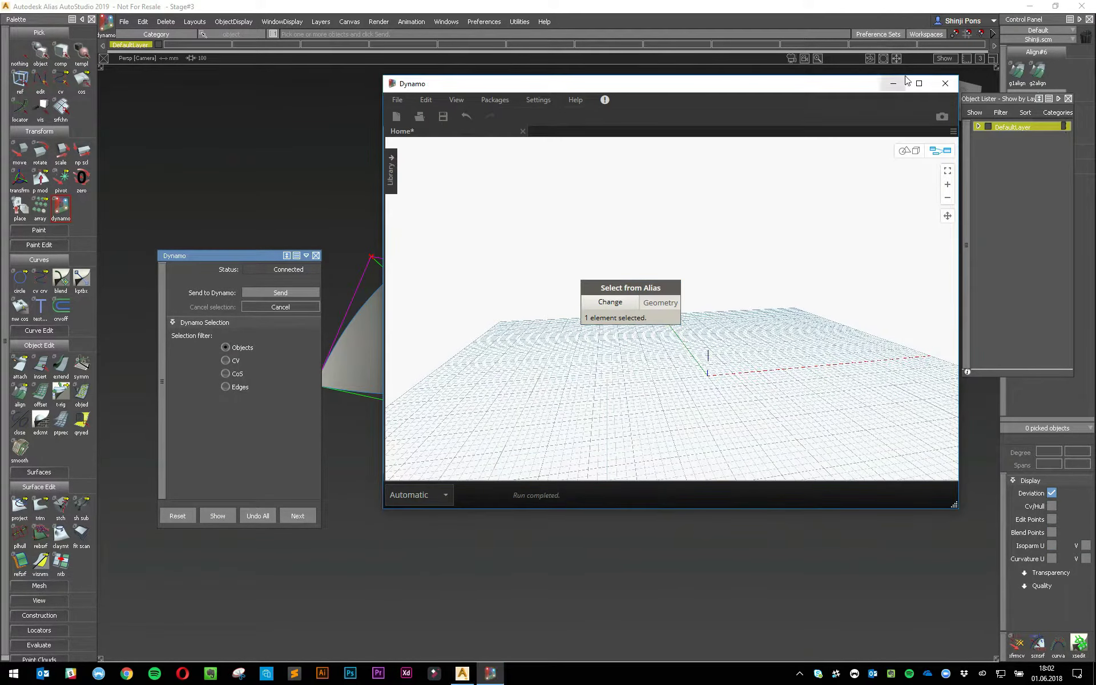
- Maximize Dynamo and inspect the imported surface in the geometry view, fitted to the screen and orbited
{"action": "left_click", "coordinate": [921, 88]}
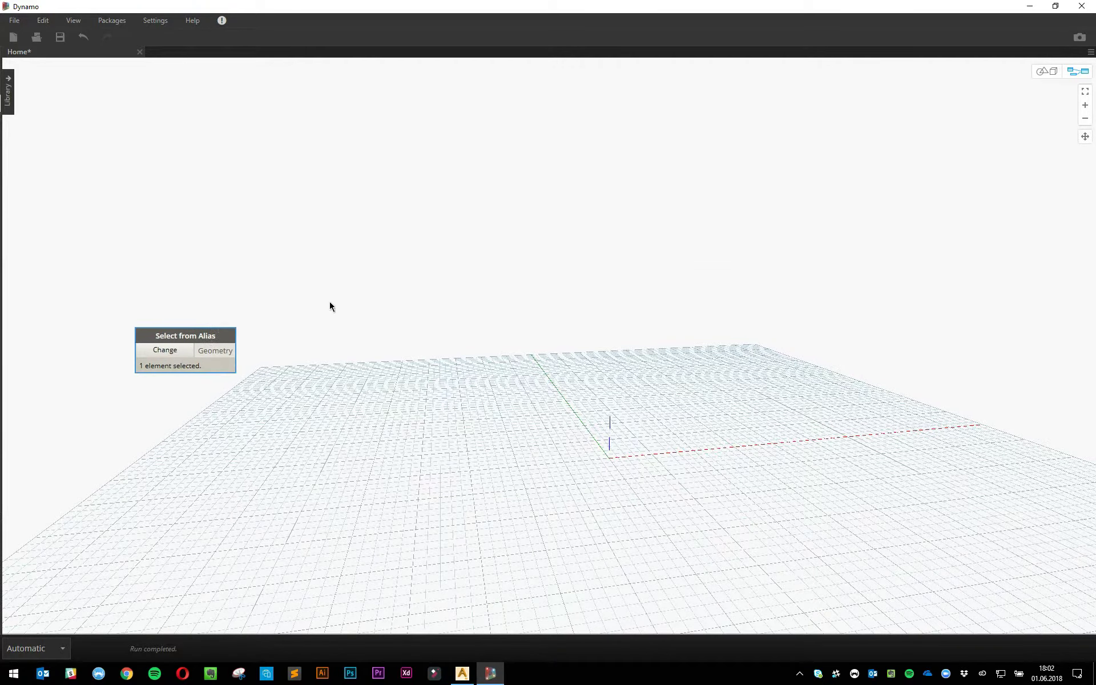
{"action": "left_click", "coordinate": [1047, 71]}
{"action": "left_click", "coordinate": [1085, 93]}
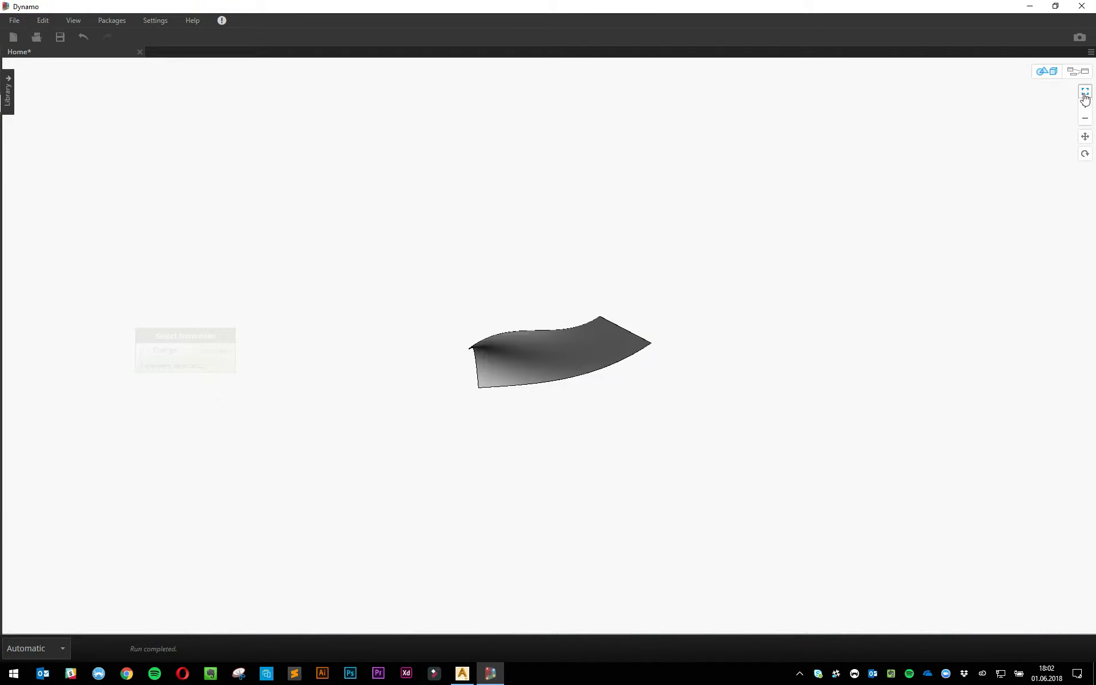
{"action": "mouse_move", "coordinate": [436, 344]}
{"action": "right_mouse_down"}
{"action": "mouse_move", "coordinate": [529, 386]}
{"action": "mouse_move", "coordinate": [615, 330]}
{"action": "mouse_move", "coordinate": [579, 375]}
{"action": "mouse_move", "coordinate": [497, 370]}
{"action": "mouse_move", "coordinate": [482, 349]}
{"action": "right_mouse_up"}
{"action": "scroll", "coordinate": [576, 373], "scroll_direction": "up", "scroll_amount": 3}
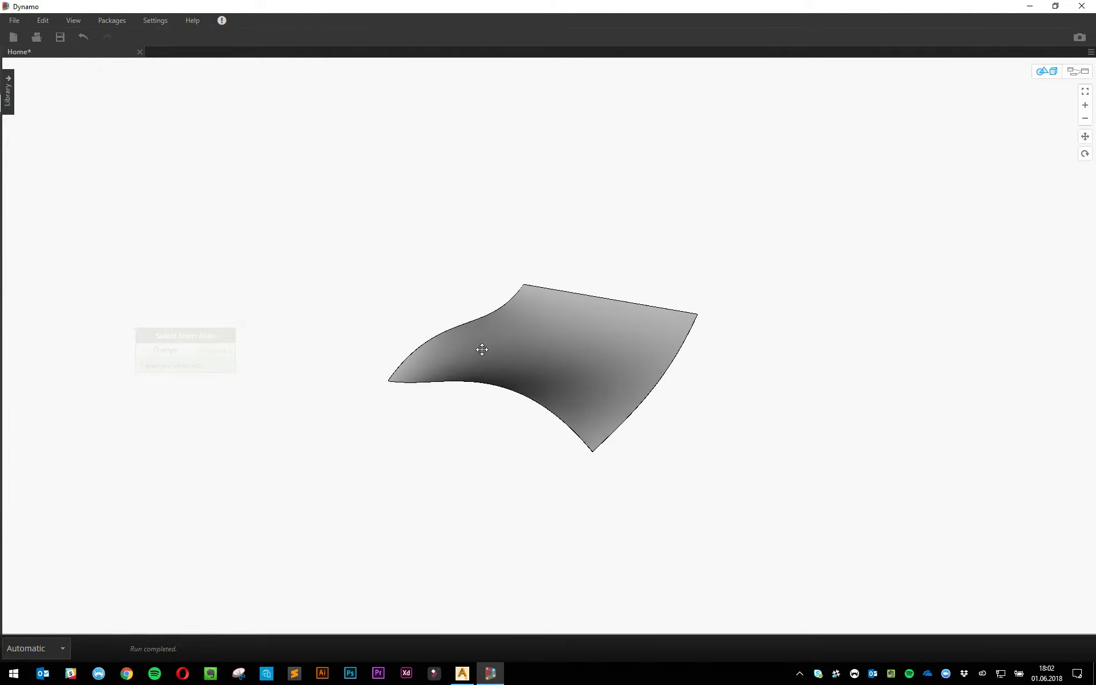
- Return to the graph view, reposition the Select from Alias node and open the node search on the canvas
{"action": "mouse_move", "coordinate": [647, 307]}
{"action": "right_mouse_down"}
{"action": "mouse_move", "coordinate": [615, 340]}
{"action": "mouse_move", "coordinate": [629, 364]}
{"action": "right_mouse_up"}
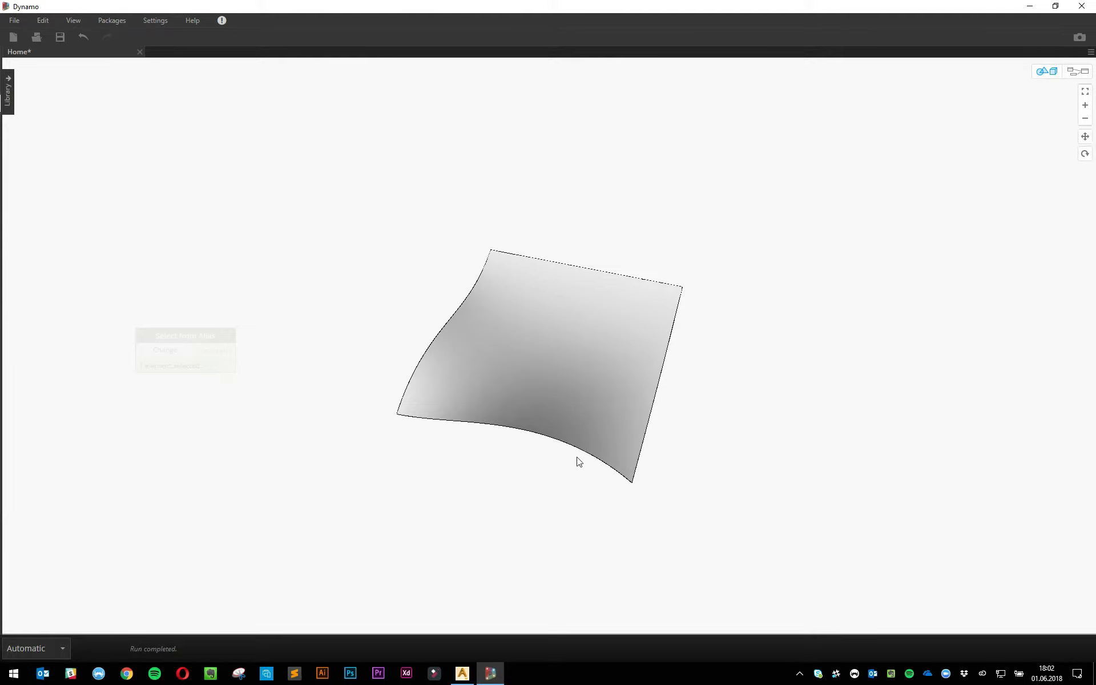
{"action": "left_click", "coordinate": [1089, 72]}
{"action": "left_click_drag", "start_coordinate": [231, 368], "coordinate": [247, 387]}
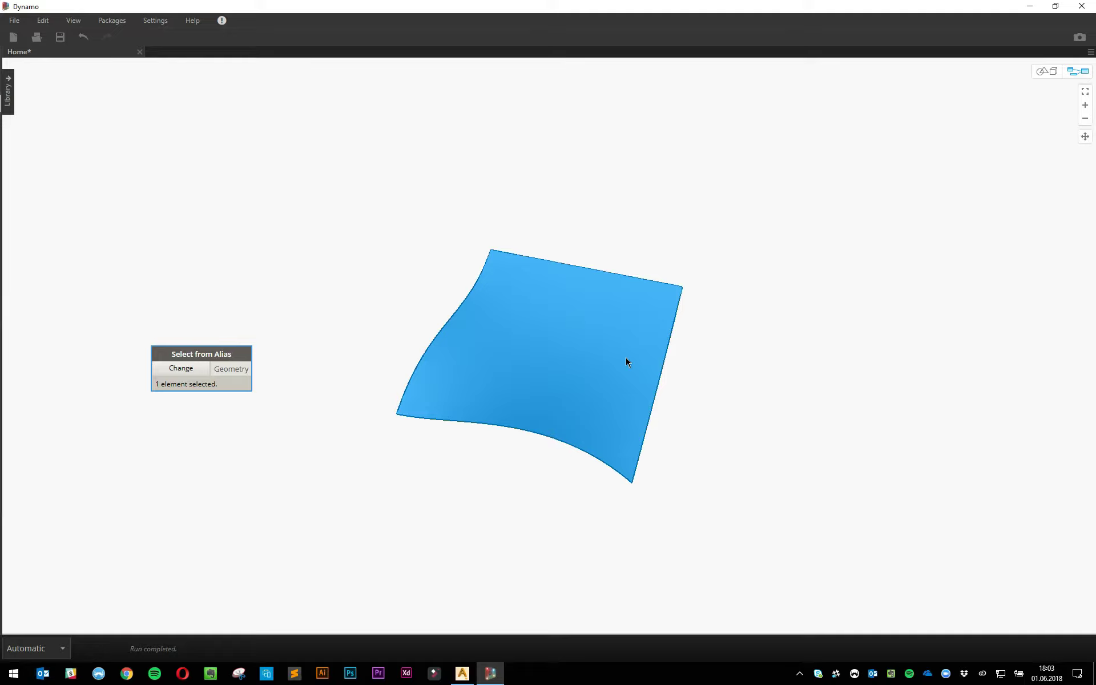
{"action": "left_click", "coordinate": [311, 378]}
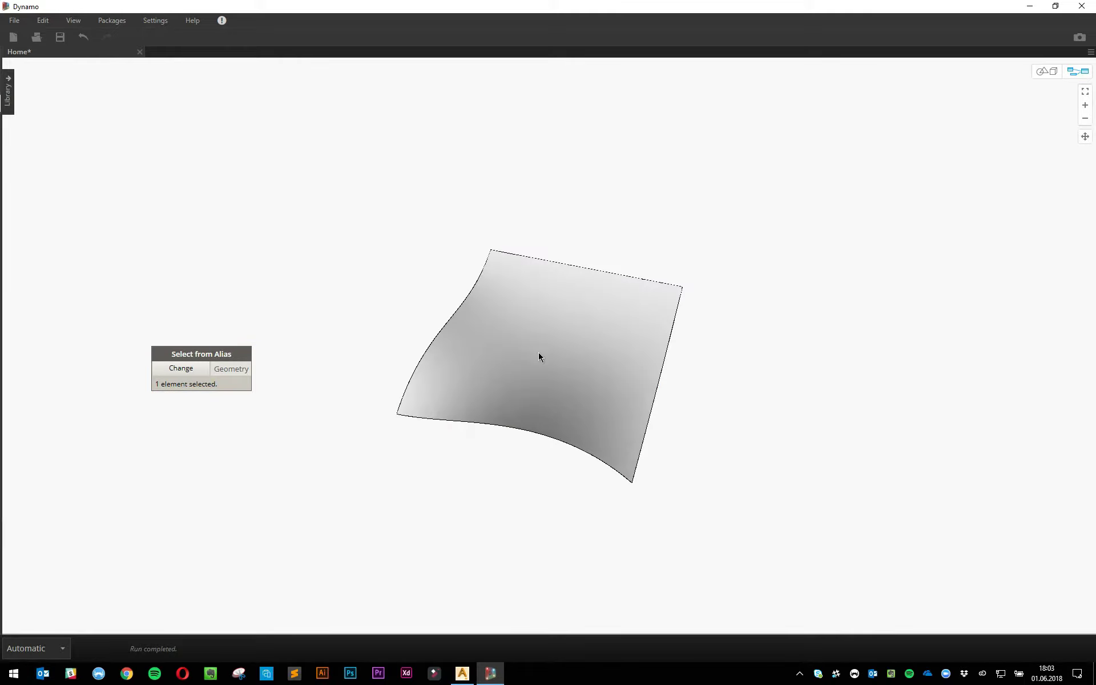
{"action": "right_click", "coordinate": [480, 300]}
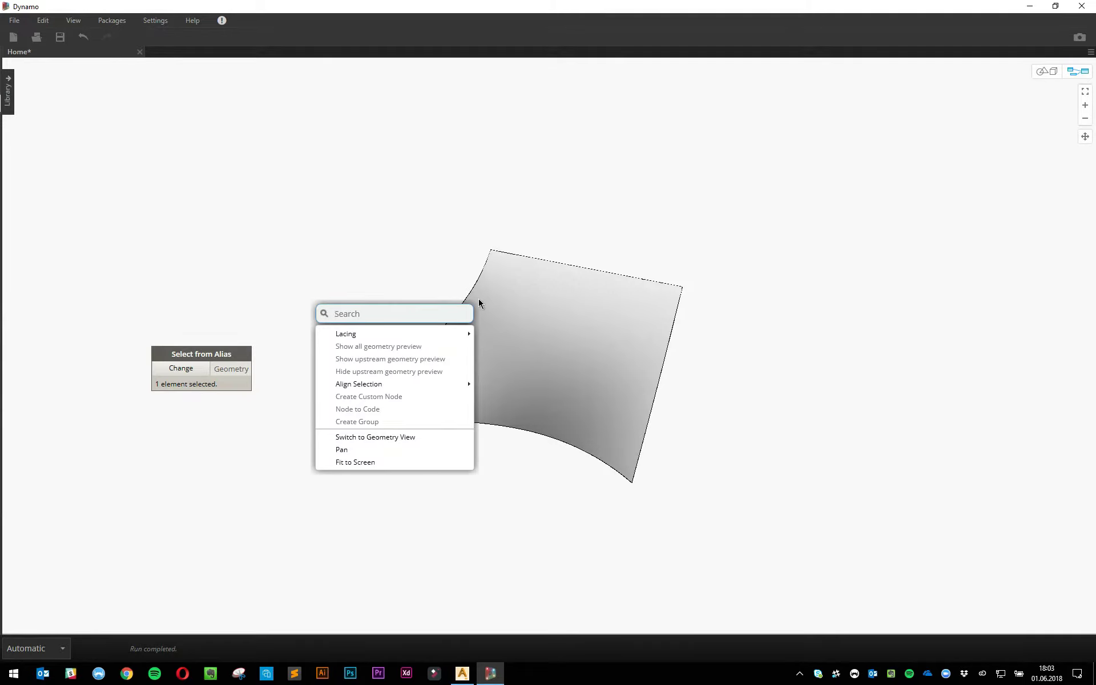
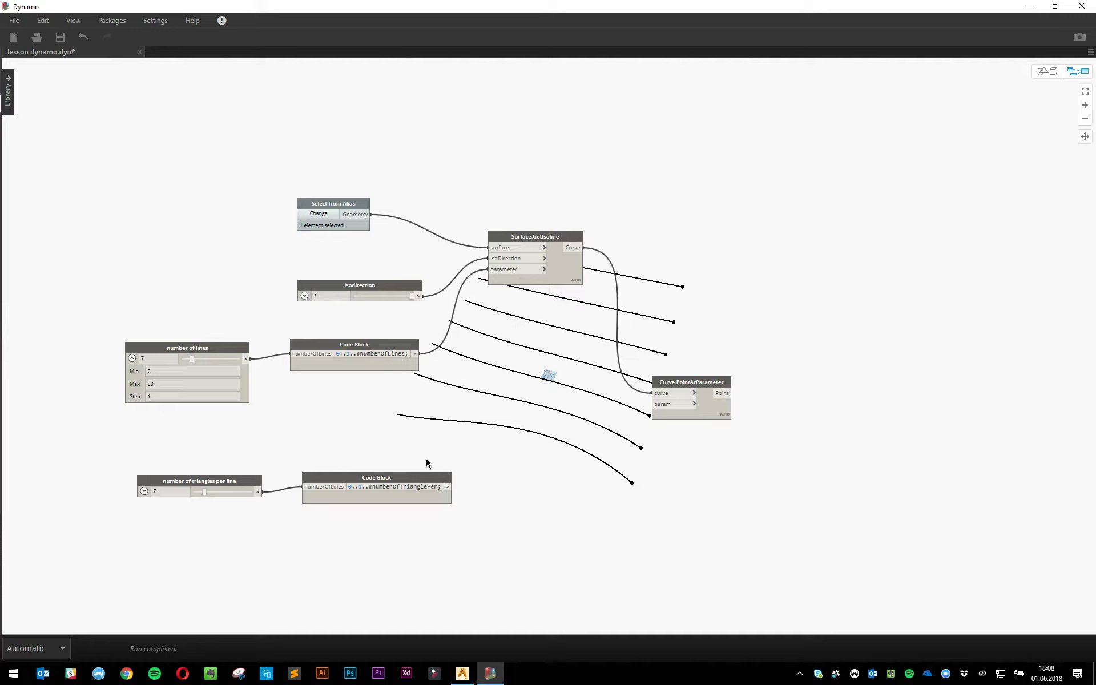
- Complete the second code block's expression as 0..1..#numberOfTrianglePerLine;
{"action": "type", "text": "Lie"}
{"action": "key", "text": "BackSpace"}
{"action": "type", "text": "ne"}
{"action": "left_click", "coordinate": [392, 554]}
{"action": "scroll", "coordinate": [392, 551], "scroll_direction": "up", "scroll_amount": 5}
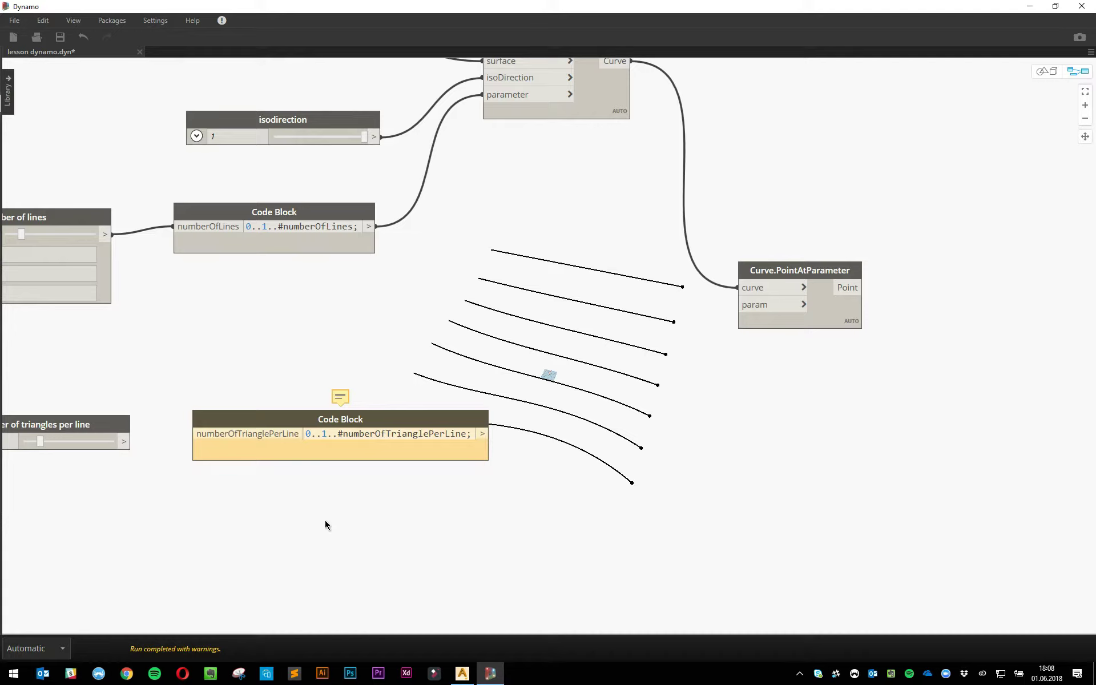
{"action": "middle_click_drag", "start_coordinate": [129, 542], "coordinate": [304, 547]}
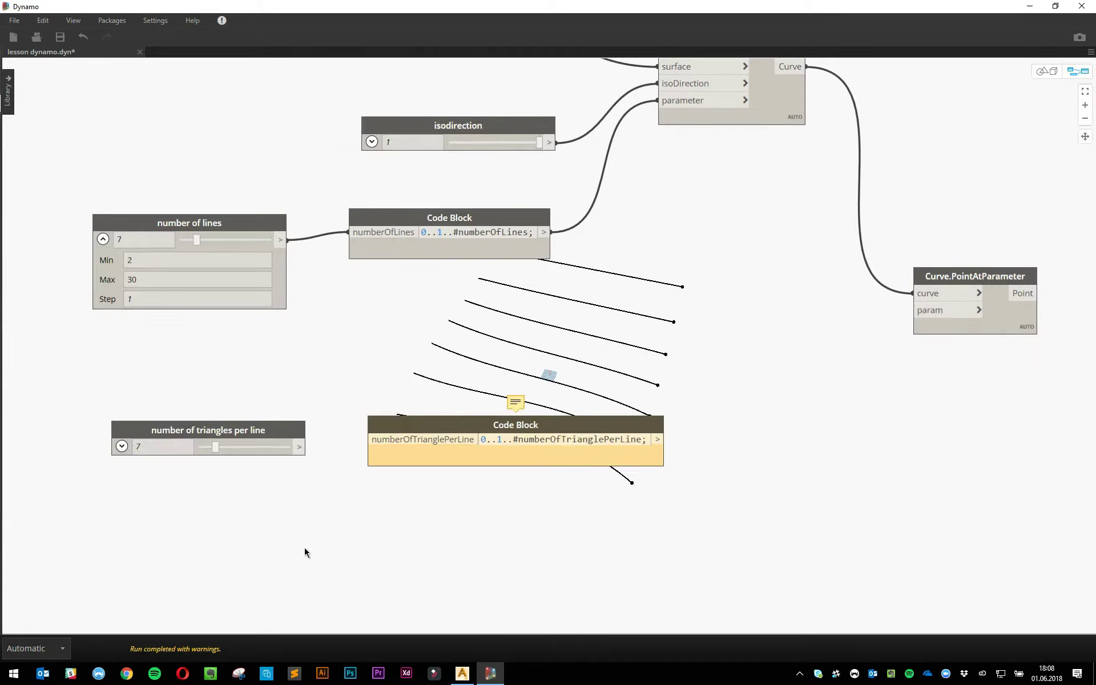
{"action": "scroll", "coordinate": [303, 547], "scroll_direction": "up", "scroll_amount": 2}
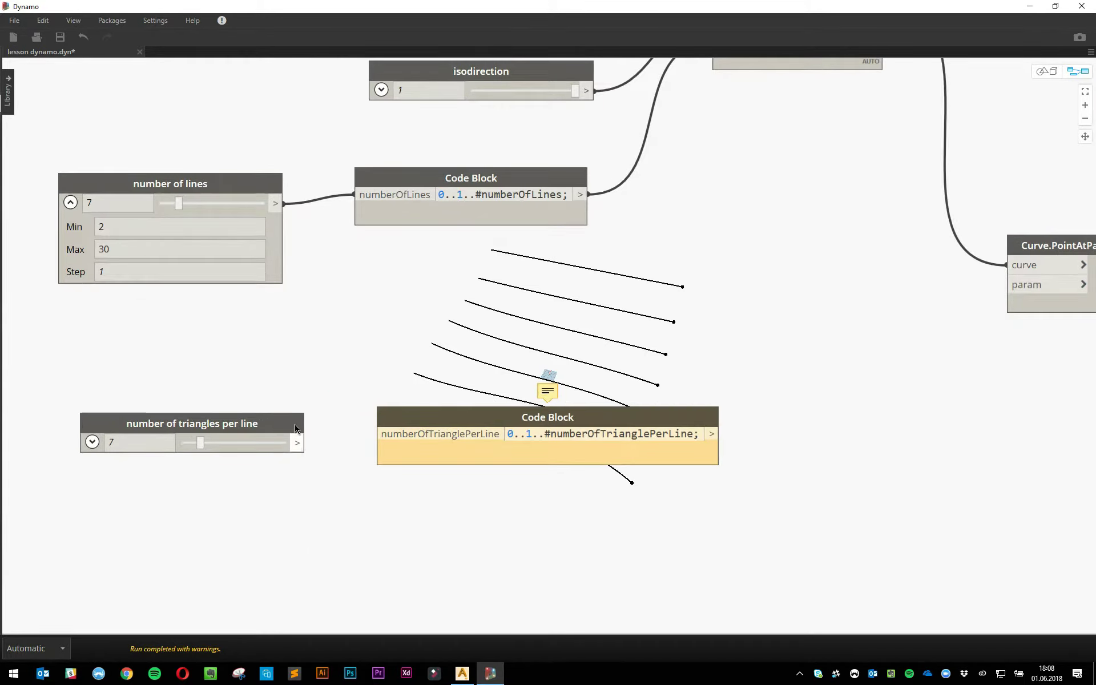
{"action": "double_click", "coordinate": [506, 519]}
{"action": "type", "text": "dsadsadsadas"}
{"action": "left_click", "coordinate": [701, 555]}
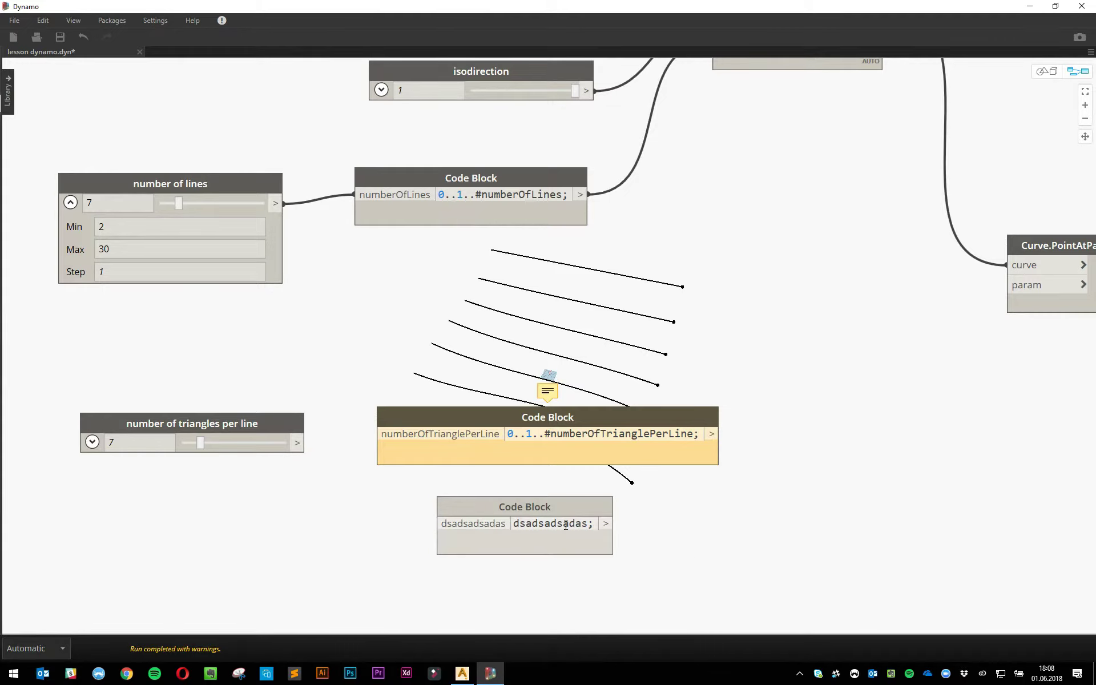
{"action": "left_click_drag", "start_coordinate": [304, 439], "coordinate": [301, 558]}
{"action": "left_click", "coordinate": [454, 516]}
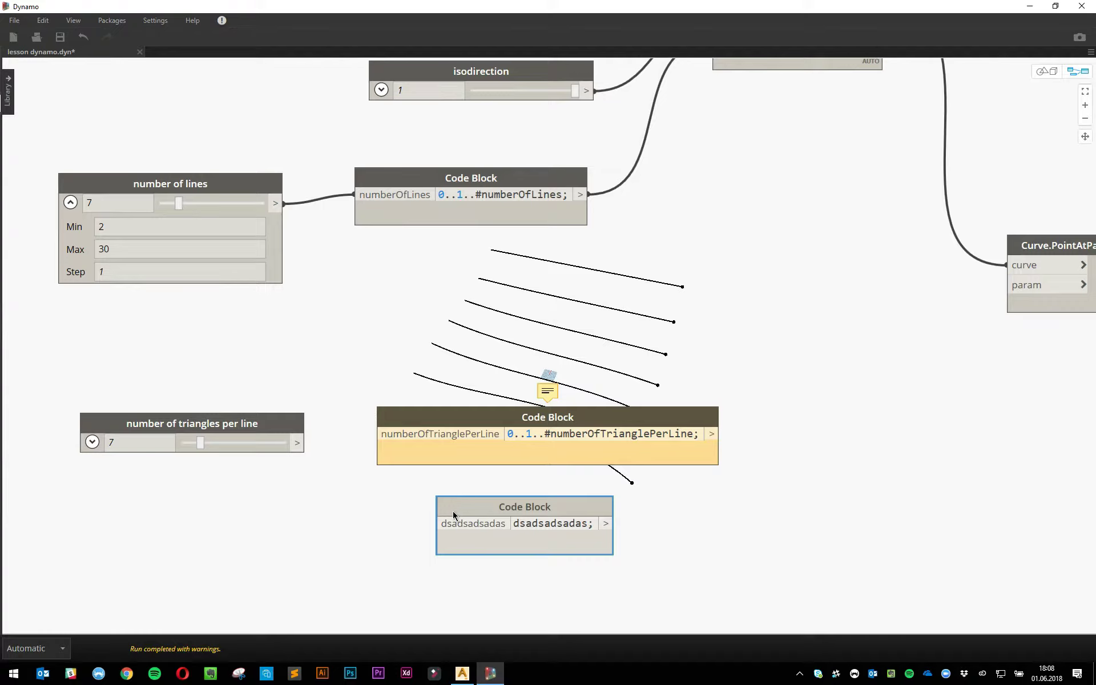
{"action": "key", "text": "Delete"}
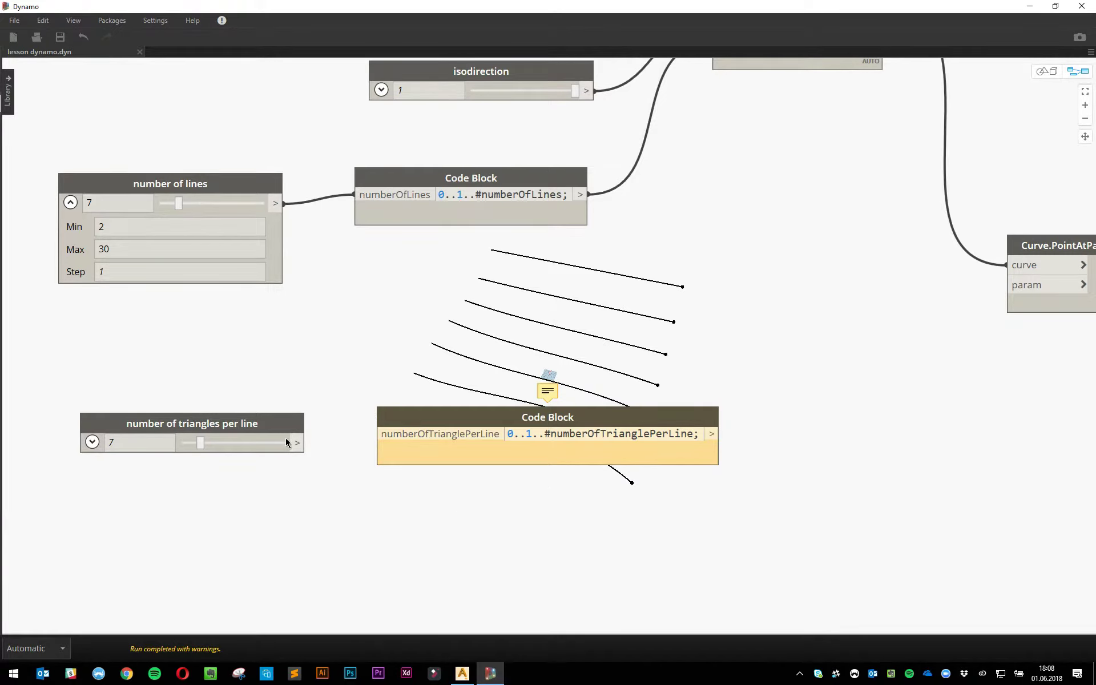
- Connect the number of triangles per line slider to the second code block and correct its expression to 0..1..#numberOfTrianglesPerLine;
{"action": "left_click_drag", "start_coordinate": [288, 443], "coordinate": [379, 434]}
{"action": "middle_click_drag", "start_coordinate": [735, 473], "coordinate": [622, 434]}
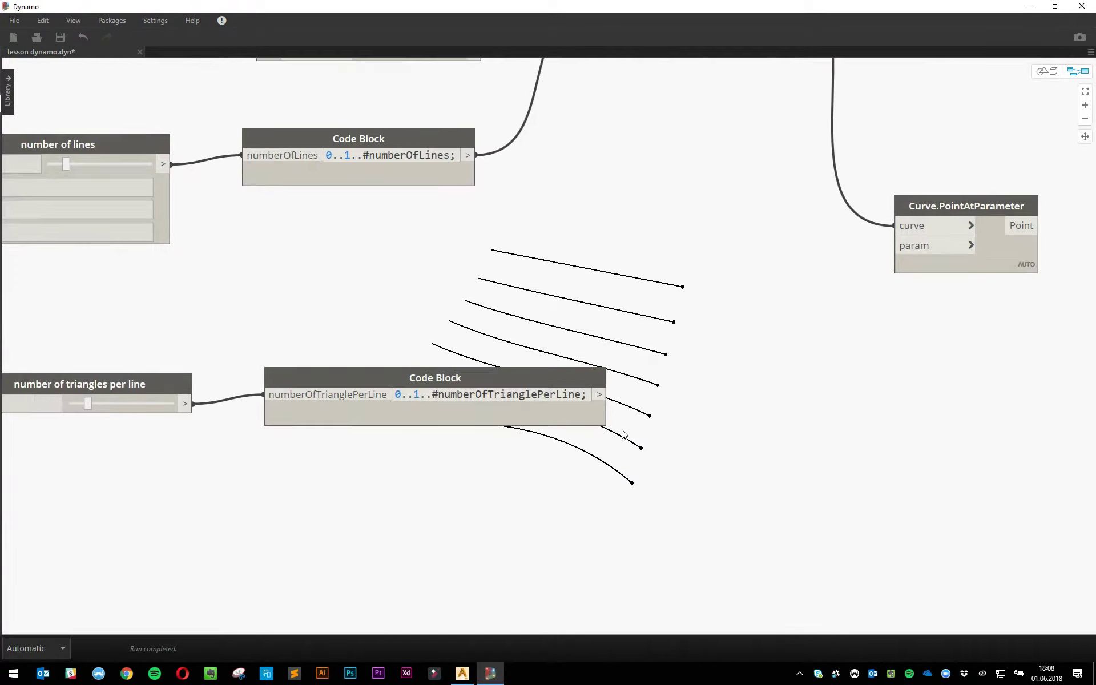
{"action": "scroll", "coordinate": [620, 426], "scroll_direction": "up", "scroll_amount": 2}
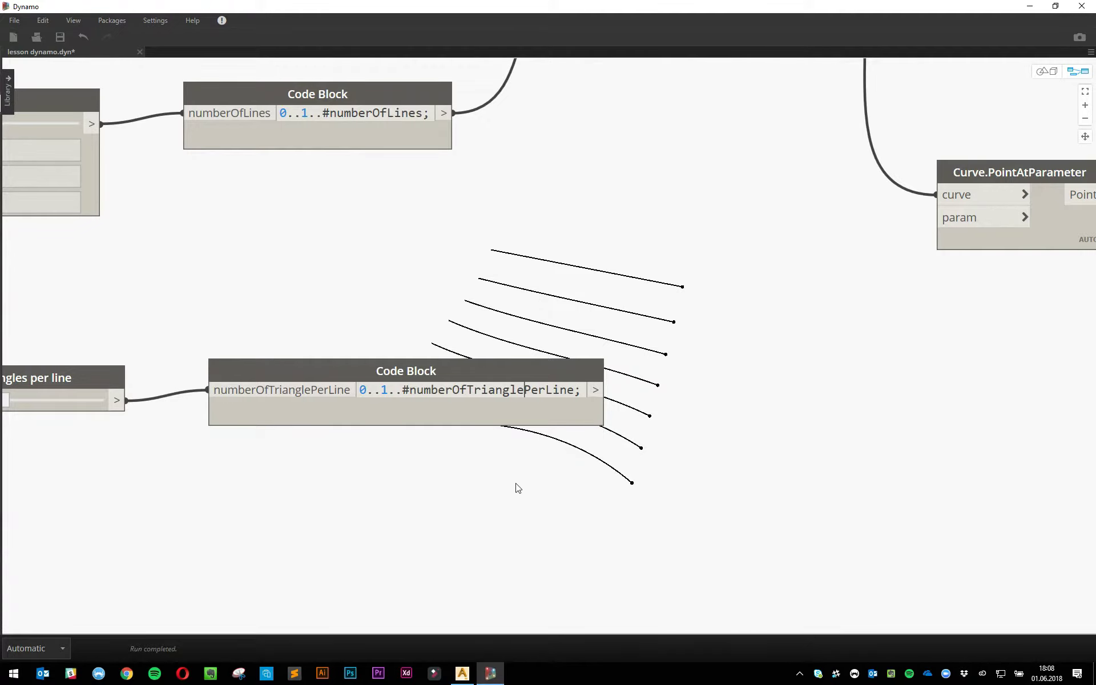
{"action": "key", "text": "ctrl+z"}
{"action": "scroll", "coordinate": [556, 533], "scroll_direction": "down", "scroll_amount": 2}
{"action": "middle_click_drag", "start_coordinate": [557, 533], "coordinate": [588, 520]}
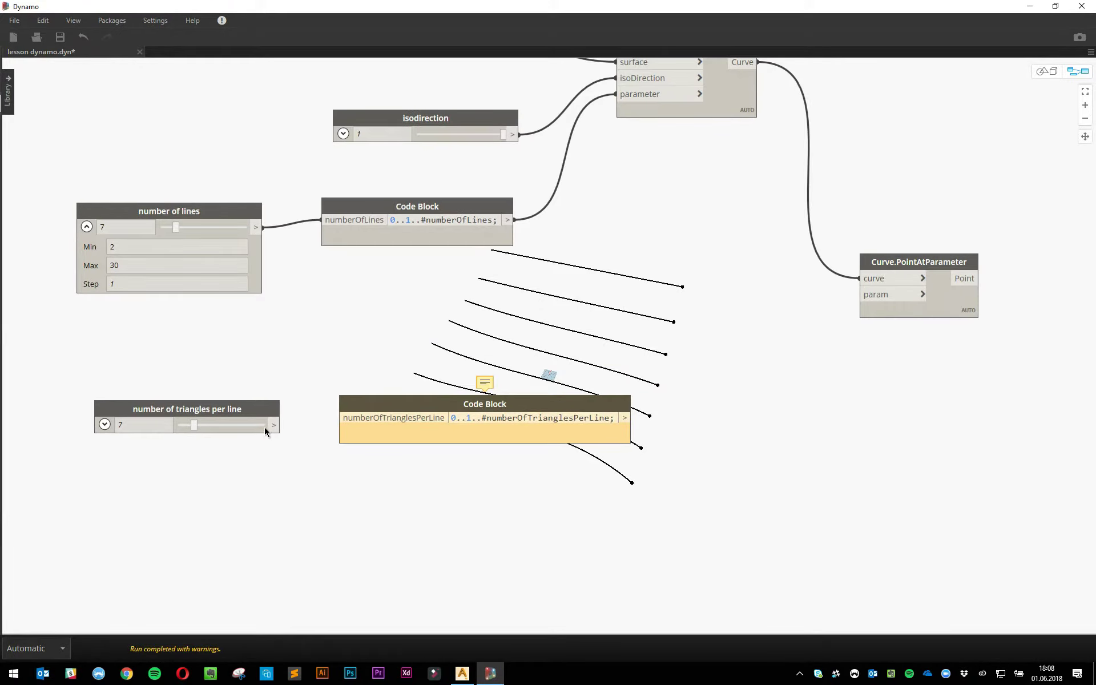
- Reconnect the number of triangles per line slider to the numberOfTrianglesPerLine input and shift both nodes away from Curve.PointAtParameter
{"action": "left_click_drag", "start_coordinate": [274, 425], "coordinate": [342, 418]}
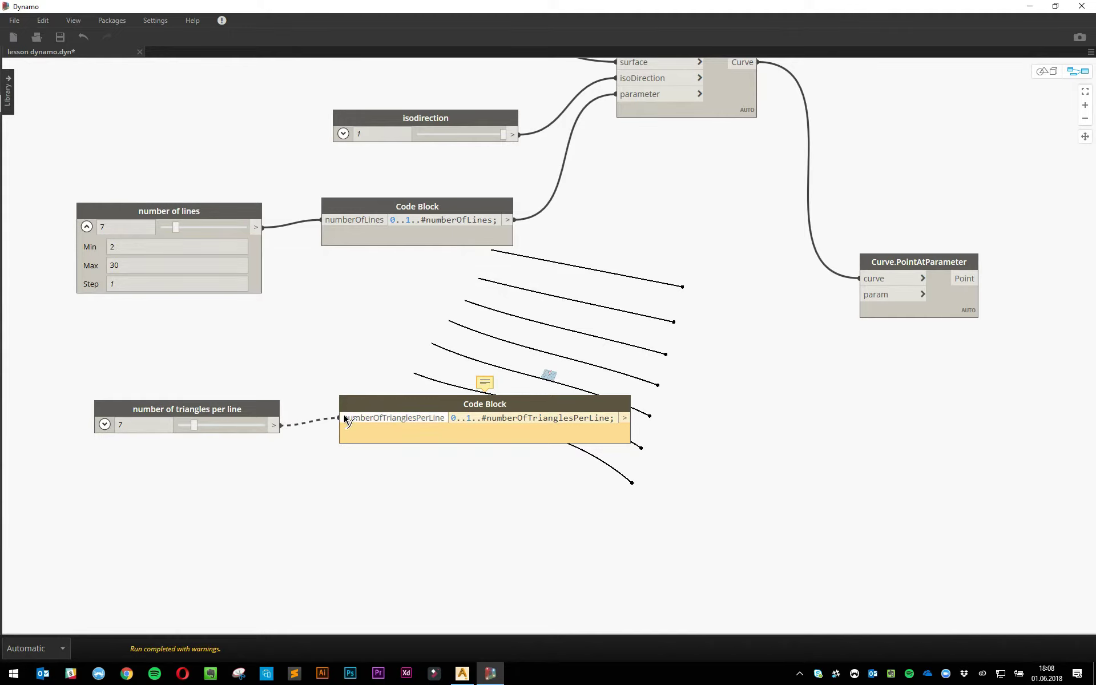
{"action": "left_click", "coordinate": [268, 412]}
{"action": "left_click_drag", "start_coordinate": [268, 412], "coordinate": [236, 411]}
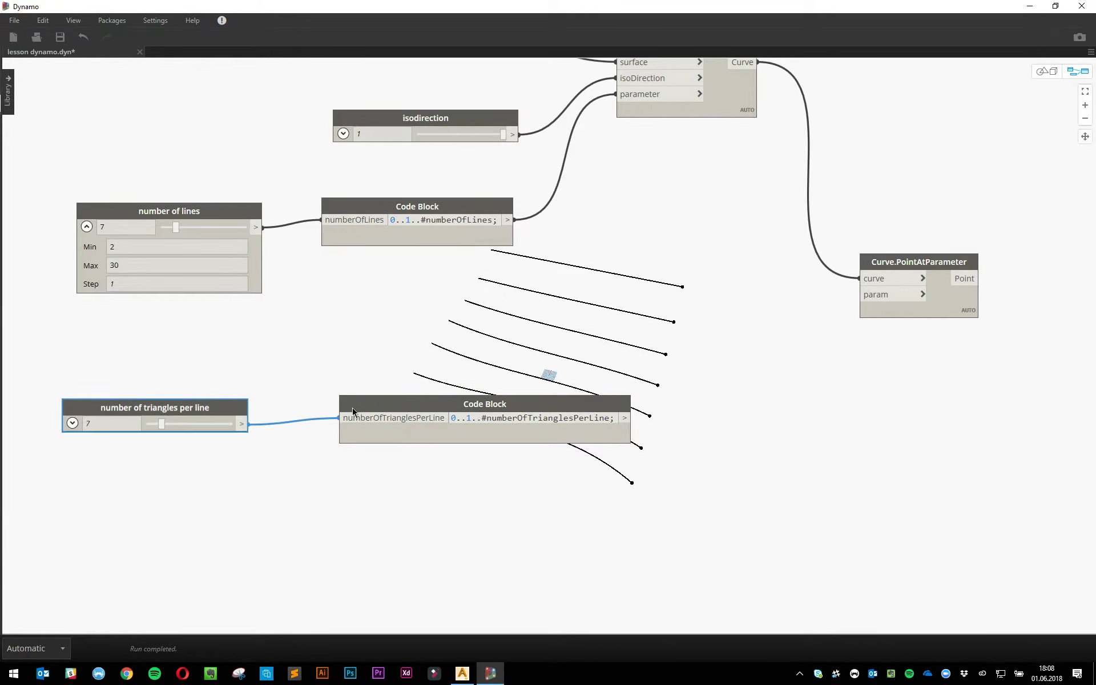
{"action": "left_click_drag", "start_coordinate": [353, 411], "coordinate": [294, 416]}
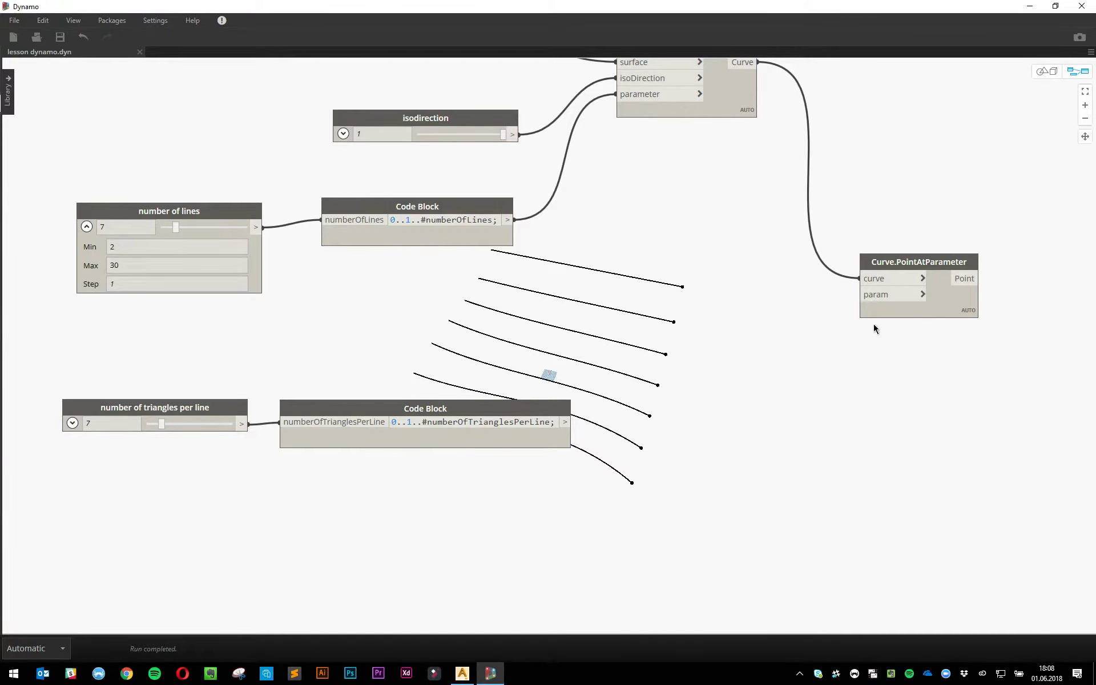
- Connect the triangles code block's output to the param input of Curve.PointAtParameter and pin the code block's value list preview
{"action": "left_click_drag", "start_coordinate": [572, 422], "coordinate": [861, 294]}
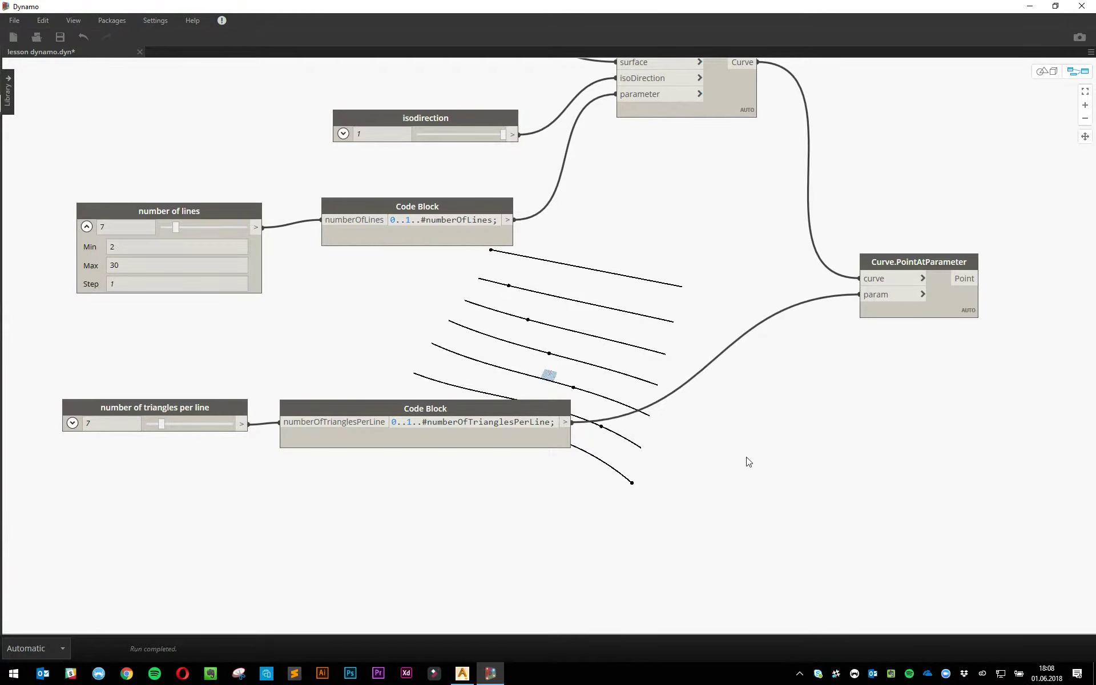
{"action": "middle_click_drag", "start_coordinate": [749, 462], "coordinate": [642, 539]}
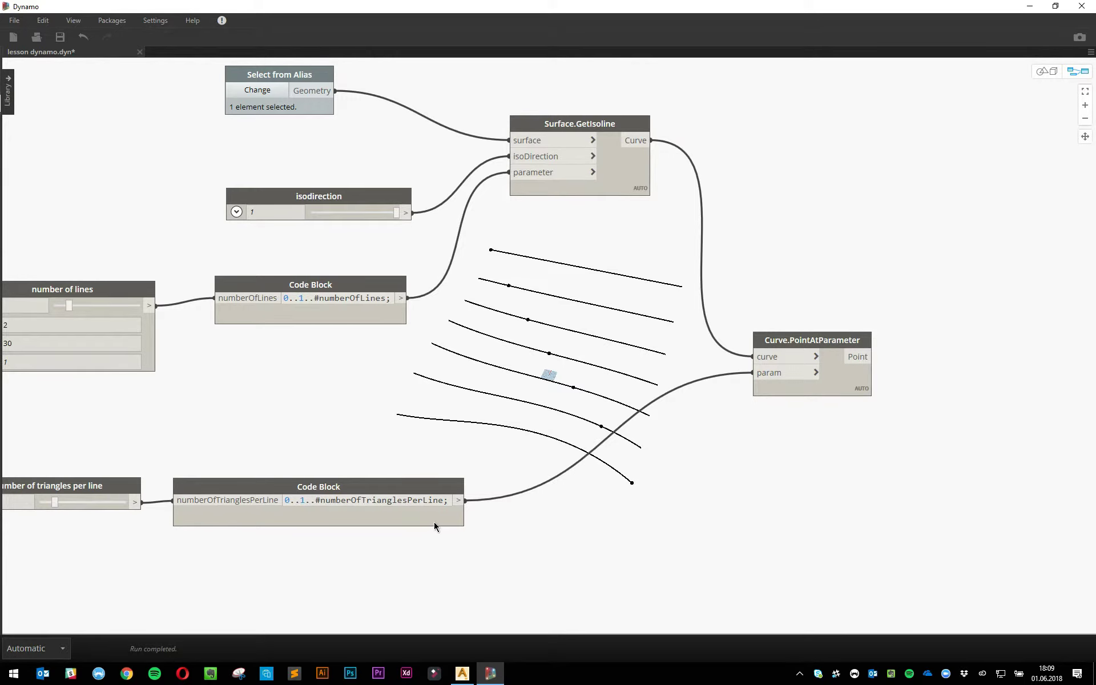
{"action": "left_click", "coordinate": [448, 539]}
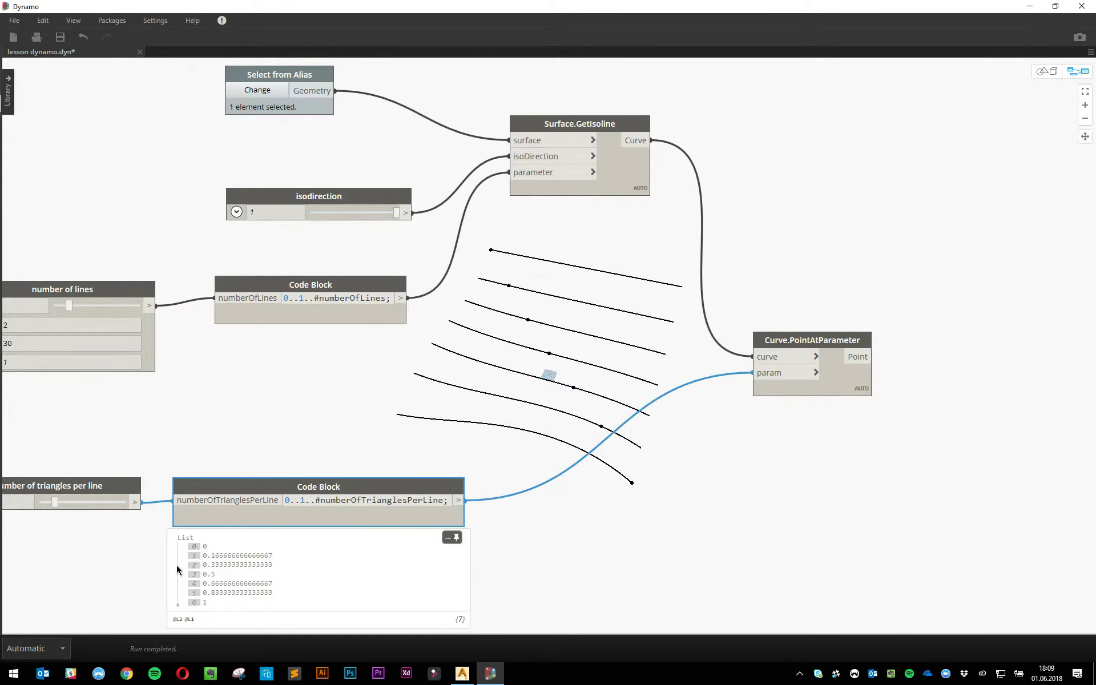
{"action": "middle_click_drag", "start_coordinate": [111, 570], "coordinate": [247, 539]}
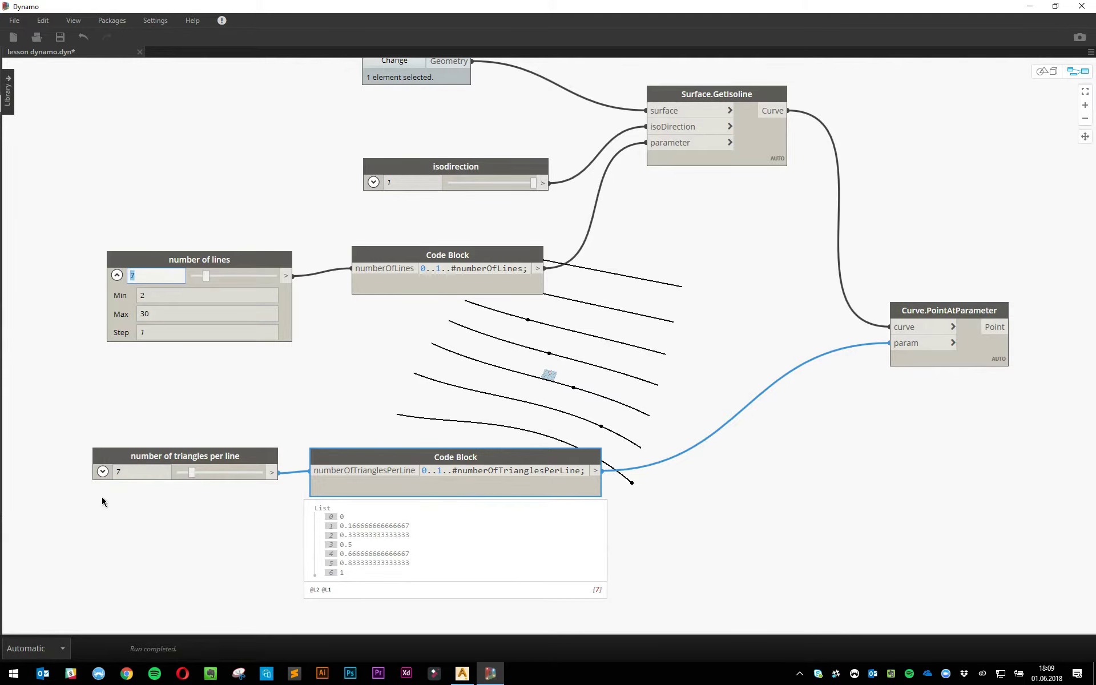
{"action": "left_click", "coordinate": [138, 472]}
{"action": "left_click", "coordinate": [159, 412]}
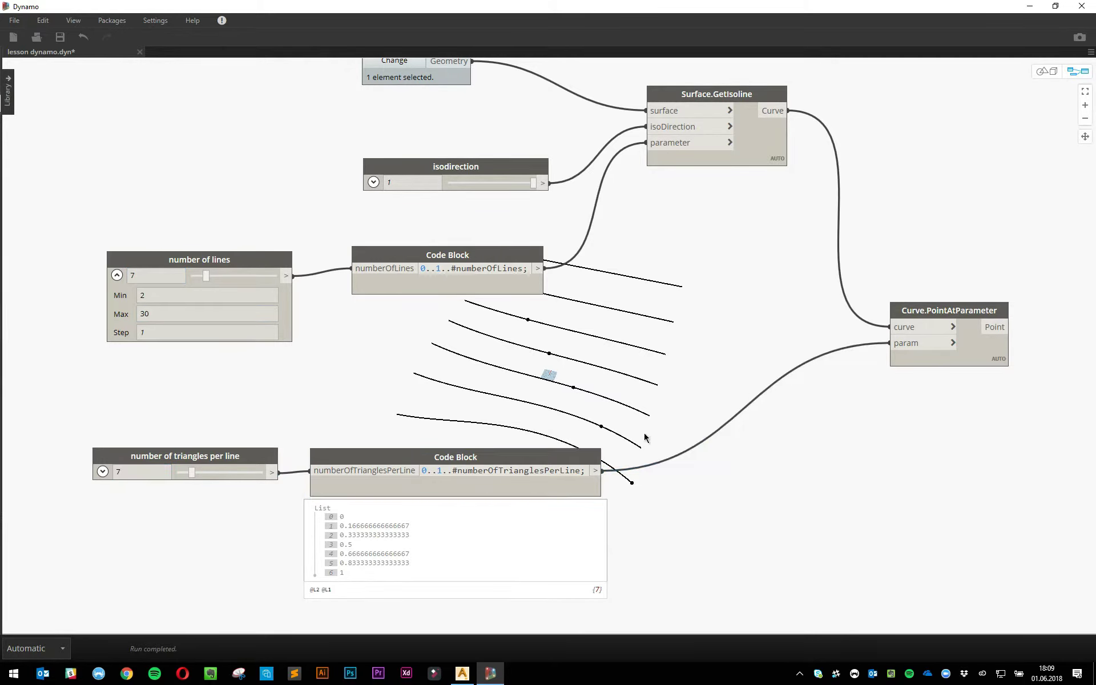
{"action": "middle_click_drag", "start_coordinate": [712, 516], "coordinate": [657, 515]}
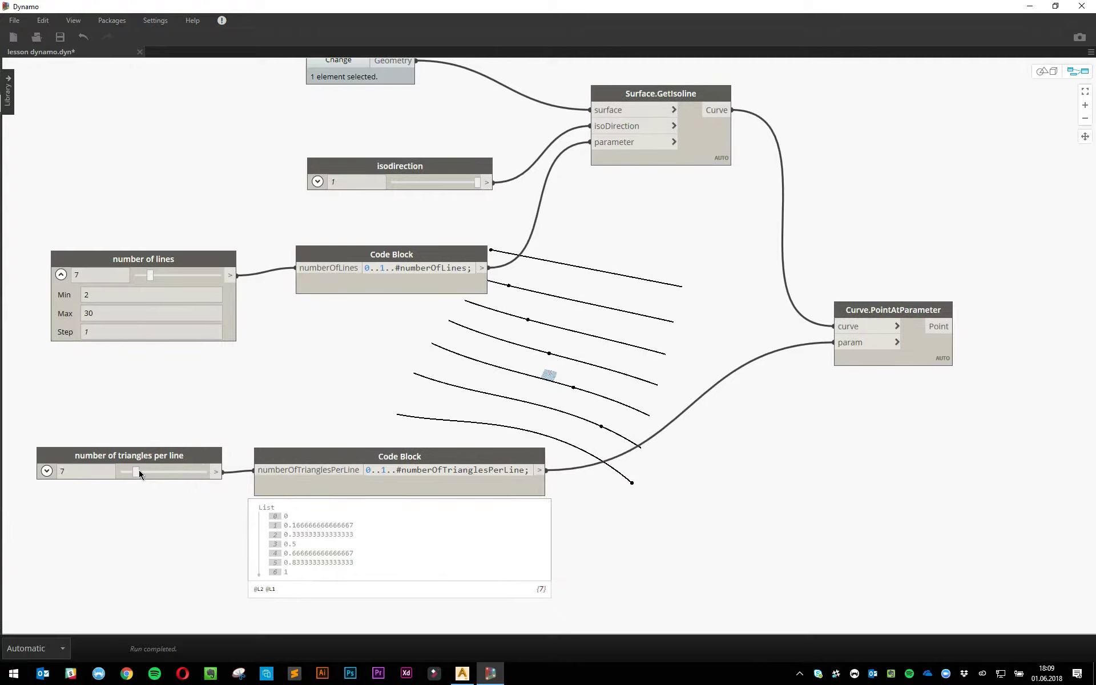
- Try 11 and 5 triangles per line on the slider, and inspect the resulting curve points in the geometry view
{"action": "left_click_drag", "start_coordinate": [137, 474], "coordinate": [148, 476]}
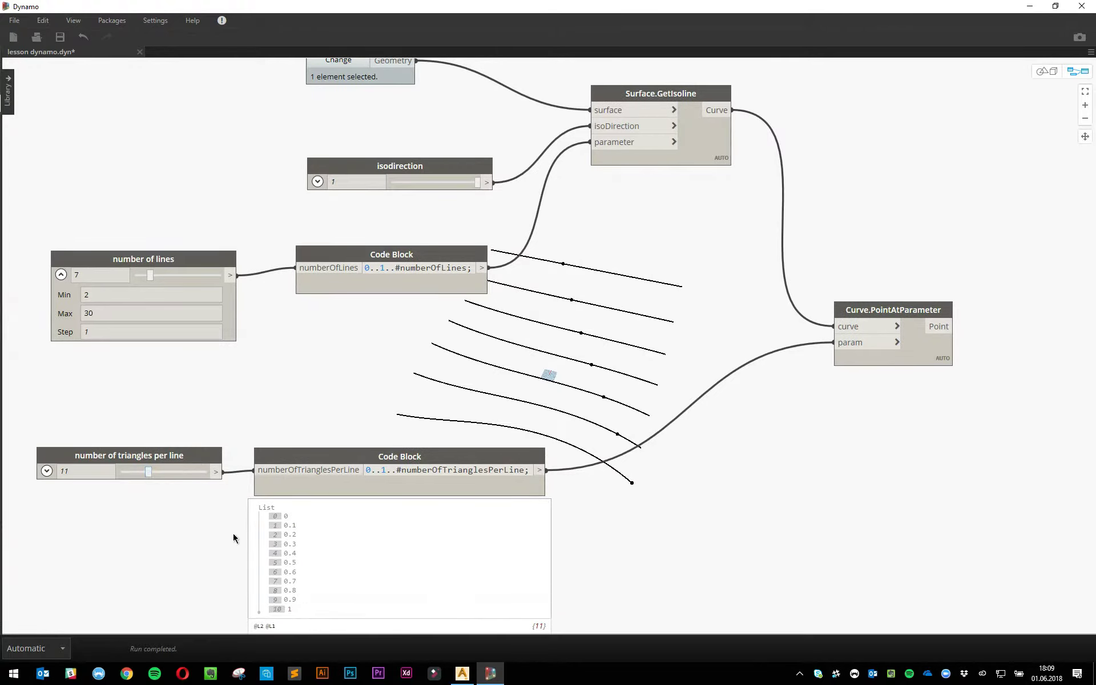
{"action": "left_click", "coordinate": [278, 517]}
{"action": "left_click_drag", "start_coordinate": [145, 477], "coordinate": [128, 473]}
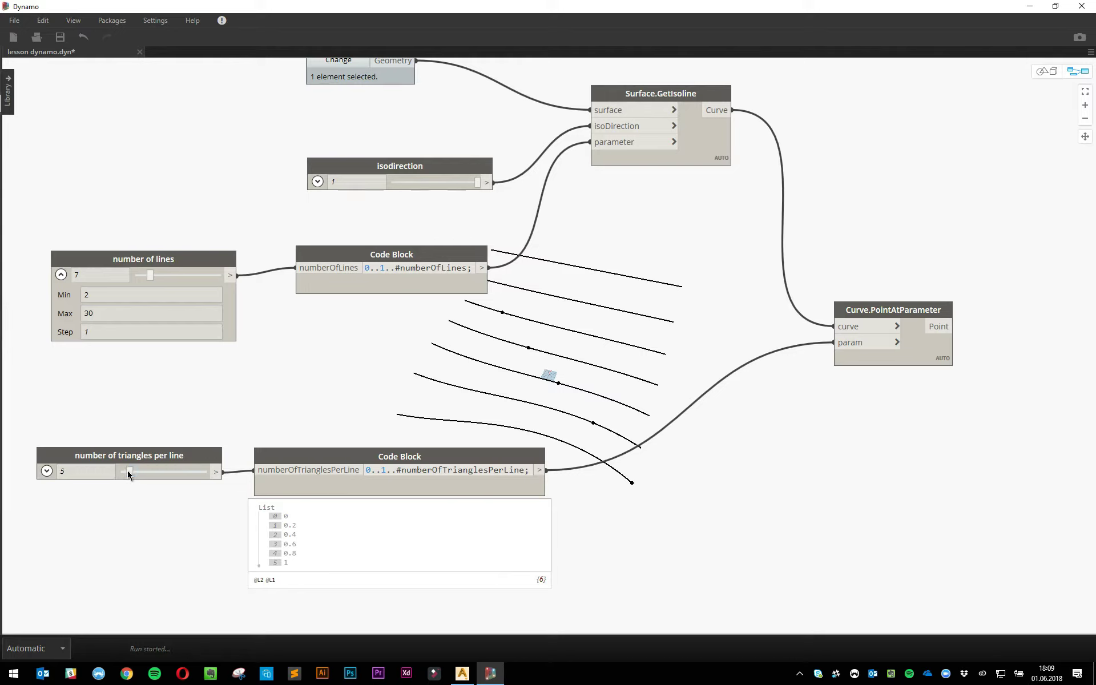
{"action": "left_click", "coordinate": [1051, 77]}
{"action": "right_click_drag", "start_coordinate": [908, 200], "coordinate": [432, 260]}
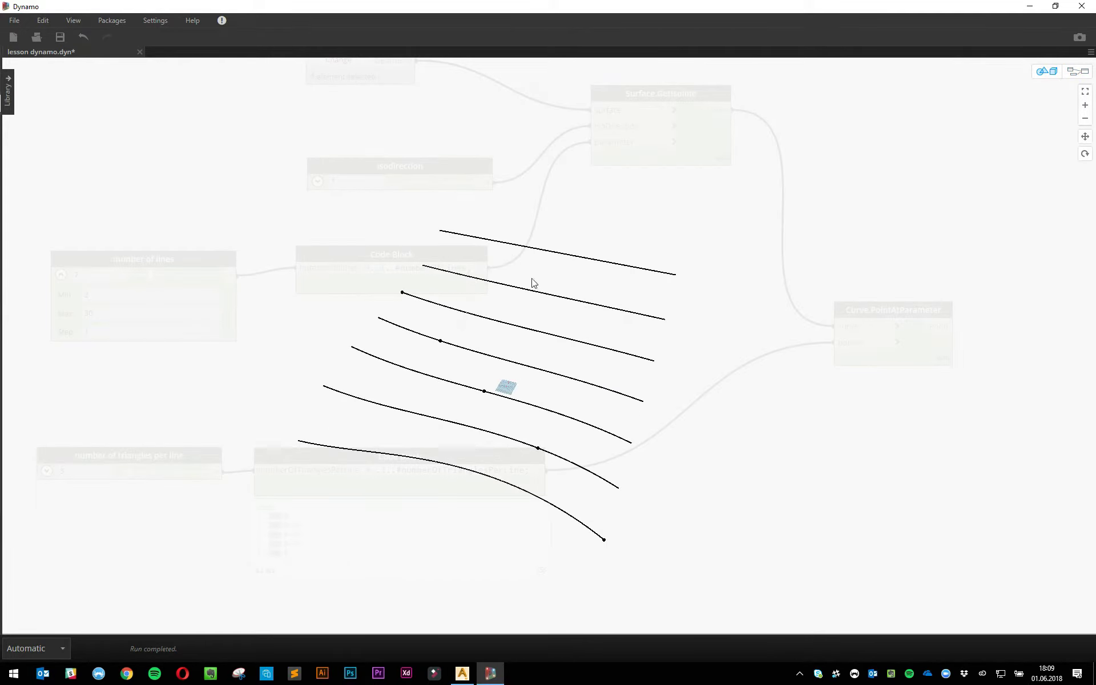
{"action": "right_click_drag", "start_coordinate": [585, 295], "coordinate": [712, 331]}
{"action": "key", "text": "ctrl+b"}
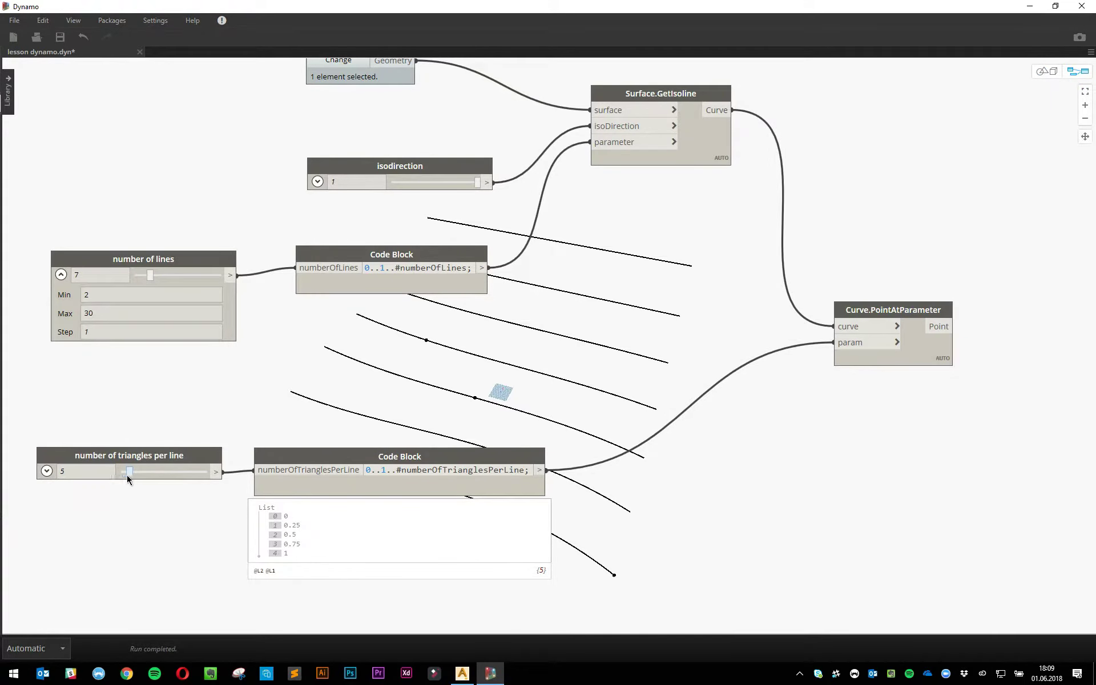
- Set the number of triangles per line slider to 10
{"action": "double_click", "coordinate": [82, 470]}
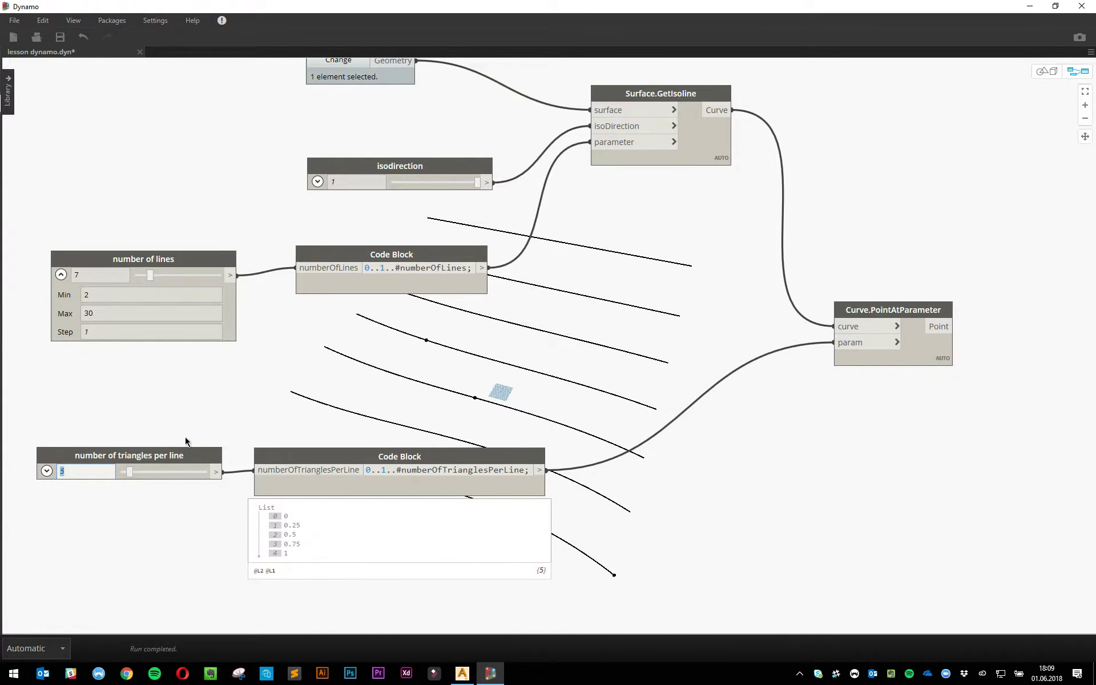
{"action": "type", "text": "10"}
{"action": "key", "text": "Return"}
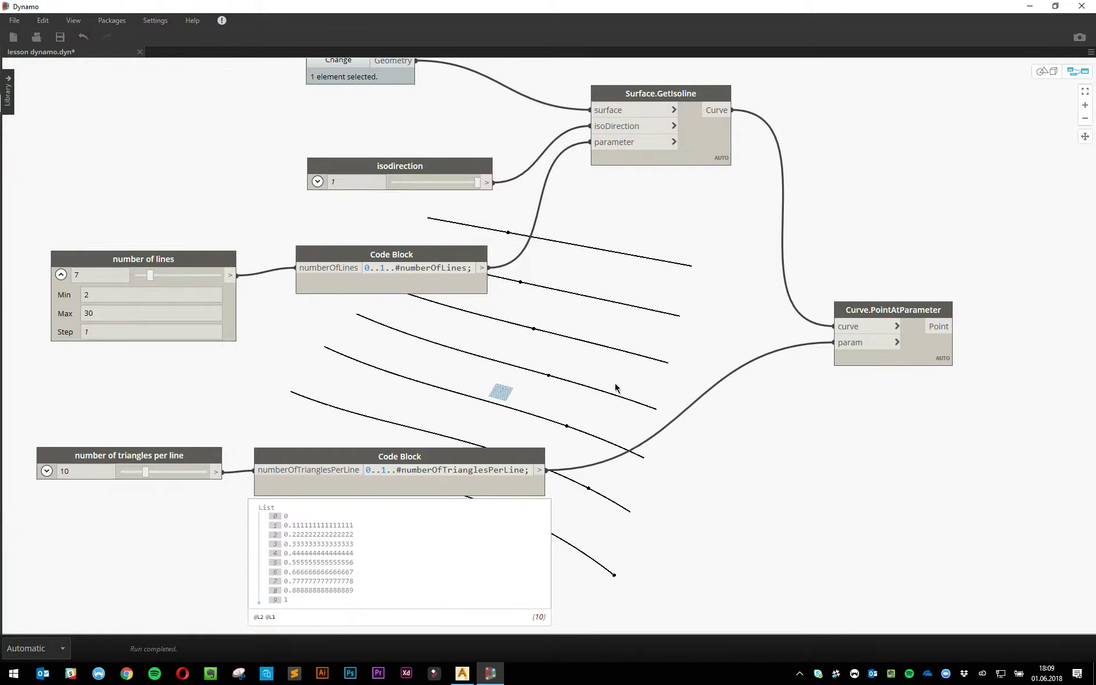
- Set the lacing of the Curve.PointAtParameter node to Cross Product
{"action": "middle_click_drag", "start_coordinate": [633, 389], "coordinate": [451, 385]}
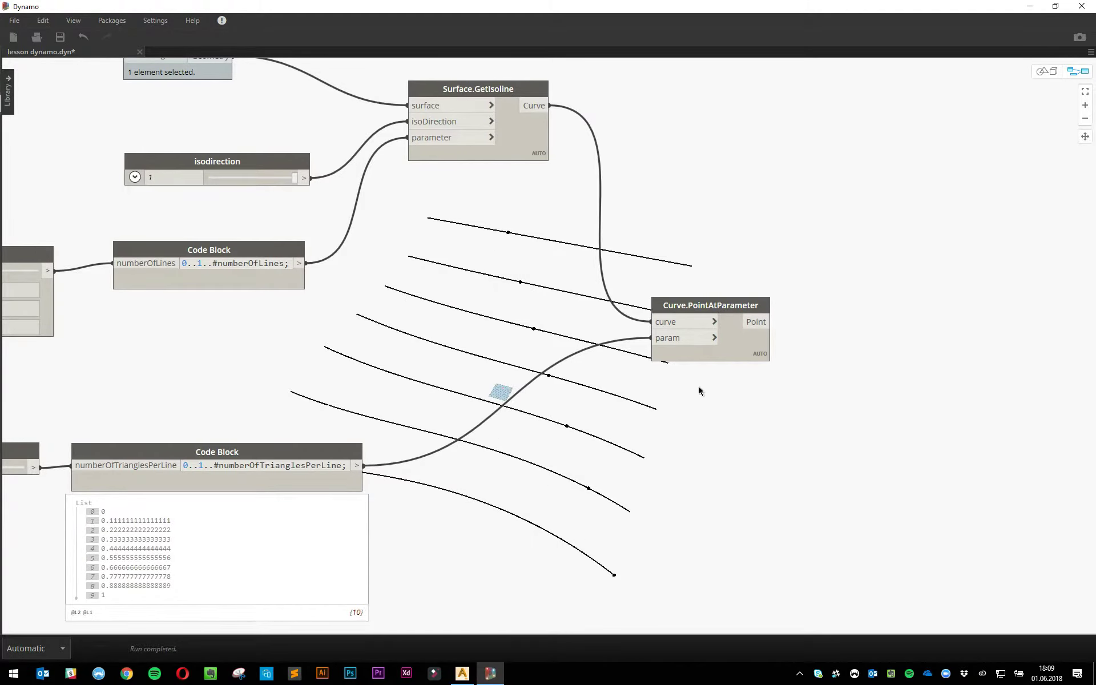
{"action": "right_click", "coordinate": [733, 354]}
{"action": "mouse_move", "coordinate": [674, 414]}
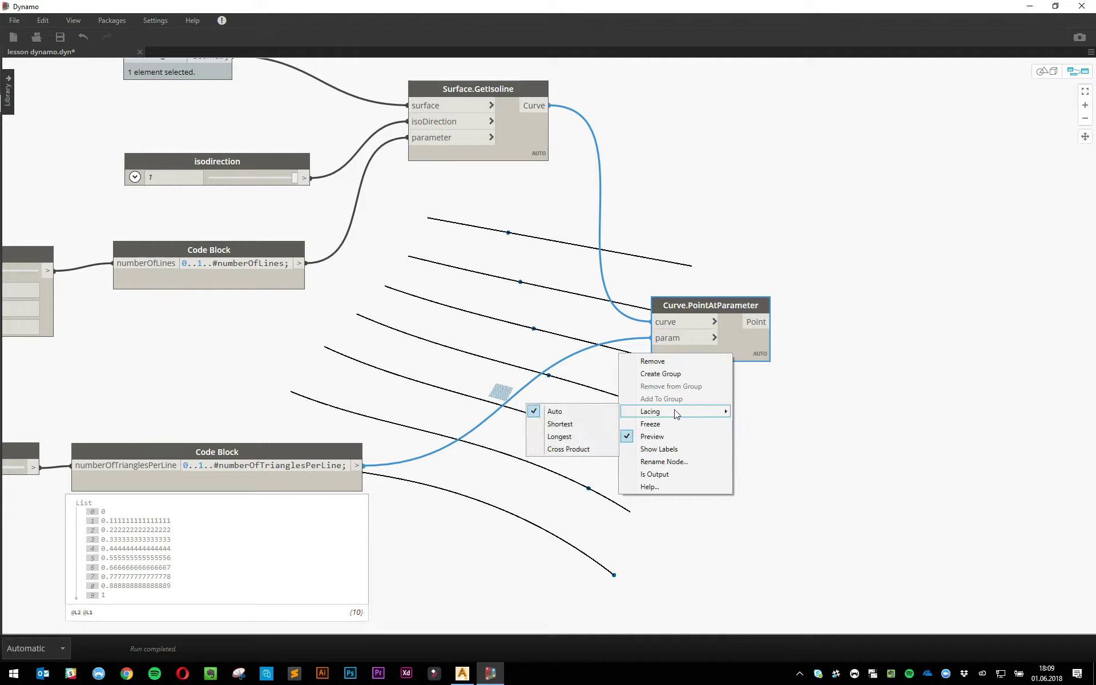
{"action": "left_click", "coordinate": [588, 448]}
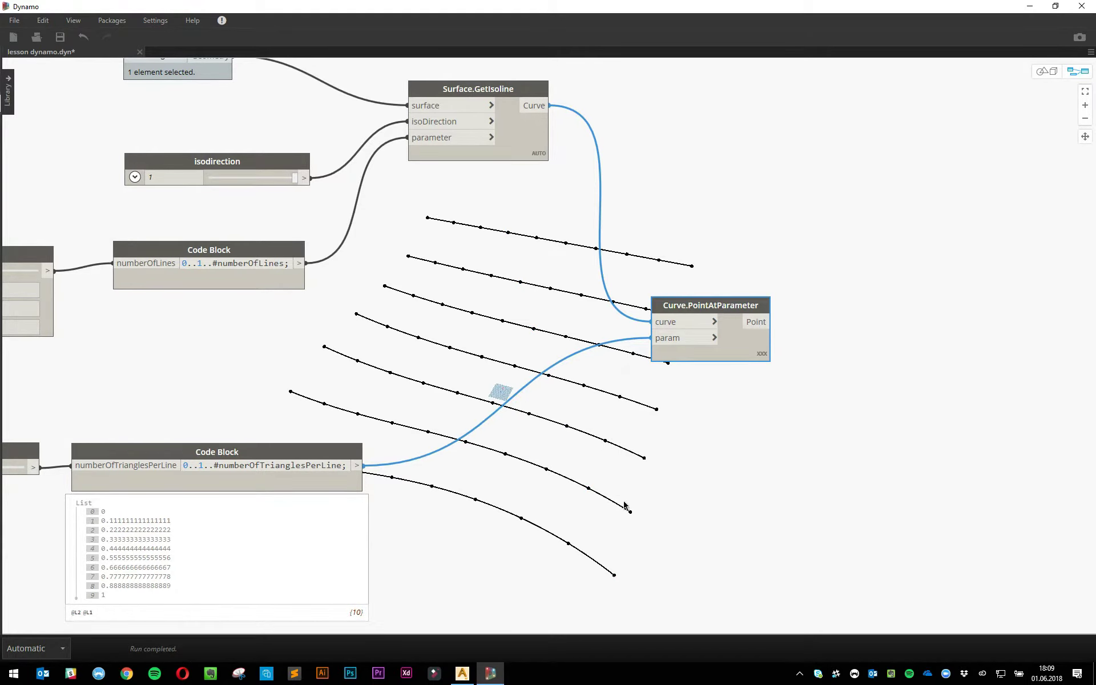
{"action": "middle_click_drag", "start_coordinate": [767, 346], "coordinate": [400, 337]}
{"action": "left_click", "coordinate": [585, 273]}
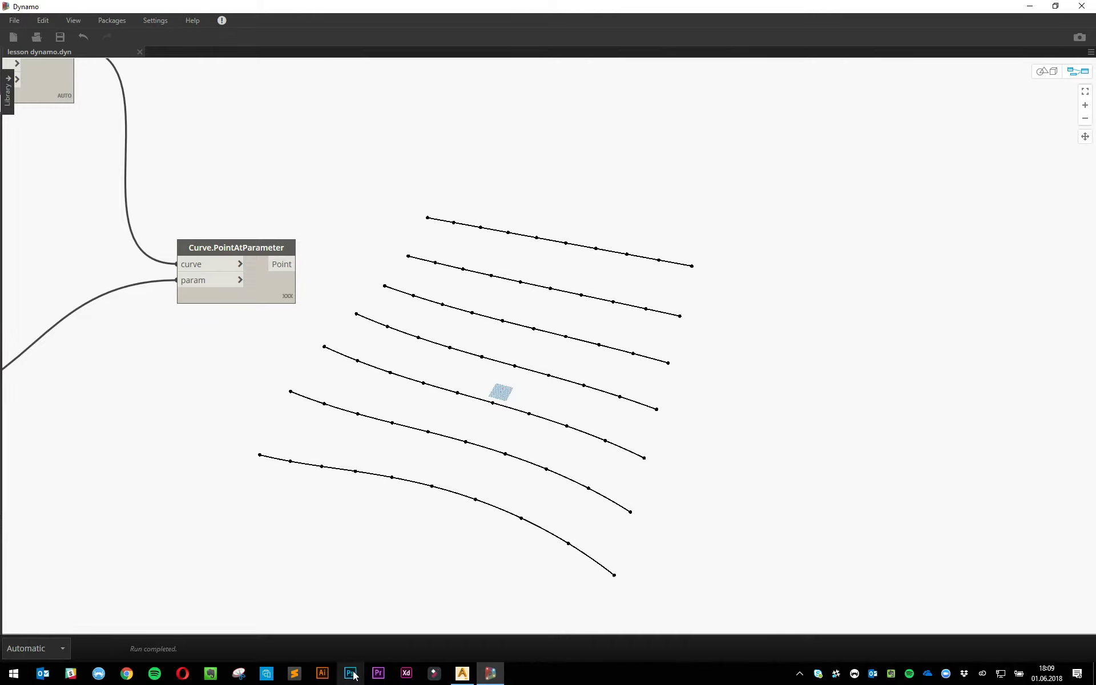
- Launch Illustrator and switch back to the Dynamo graph
{"action": "left_click", "coordinate": [334, 678]}
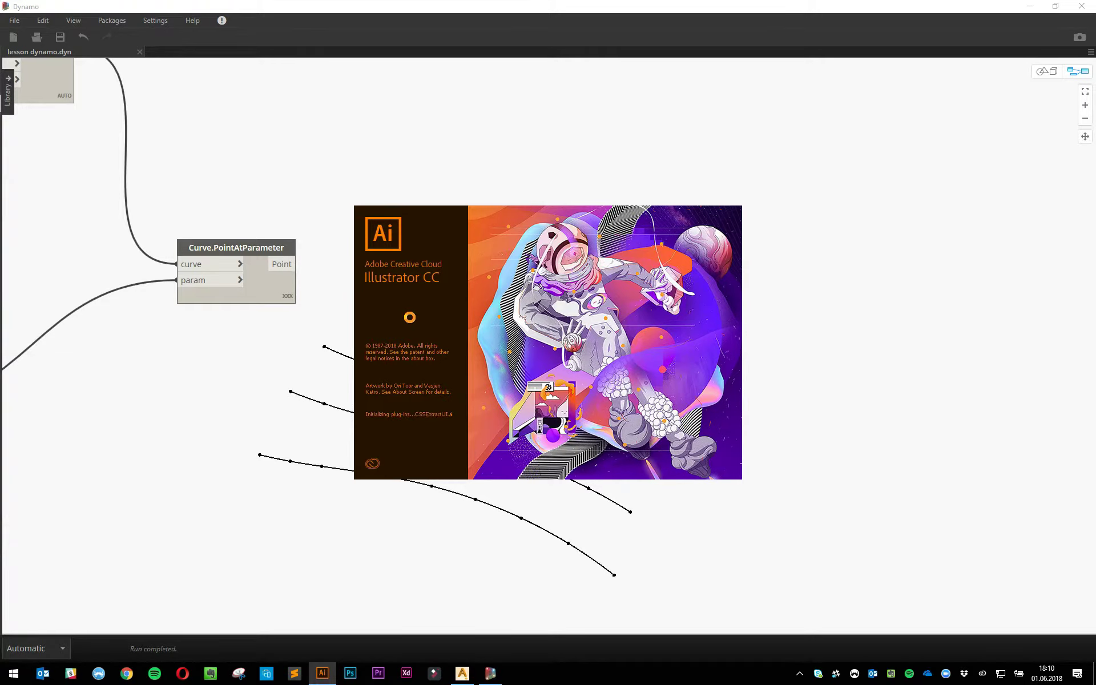
{"action": "left_click", "coordinate": [835, 400]}
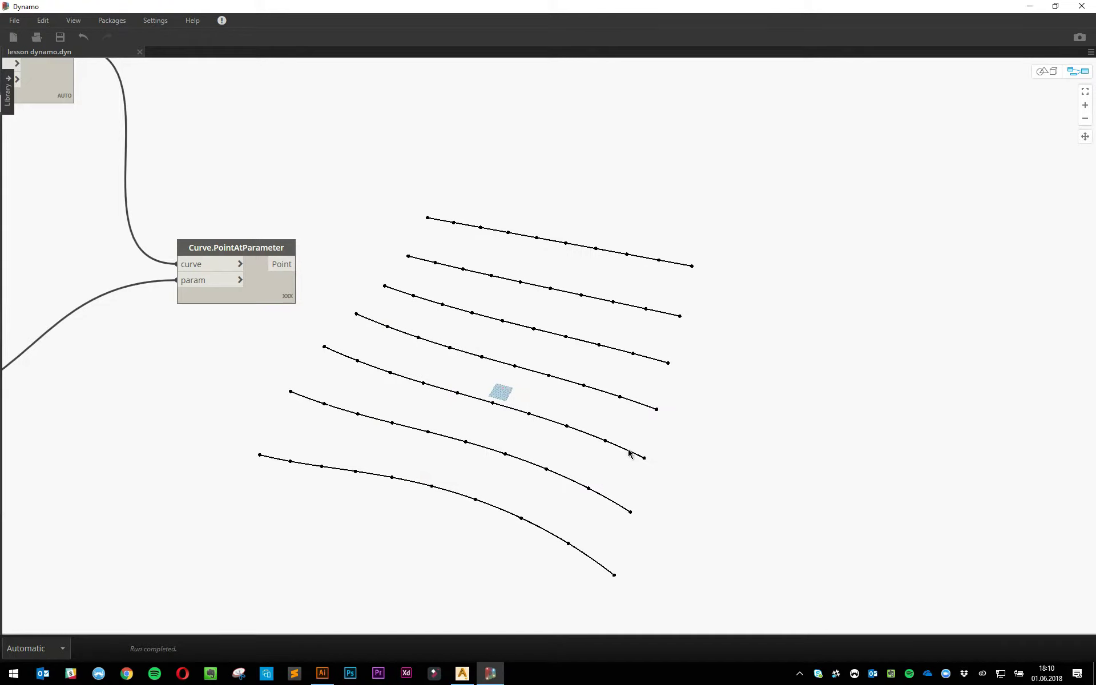
- Switch to Illustrator and create a 1920 x 1080 px document from the Web-Large preset
{"action": "left_click", "coordinate": [322, 673]}
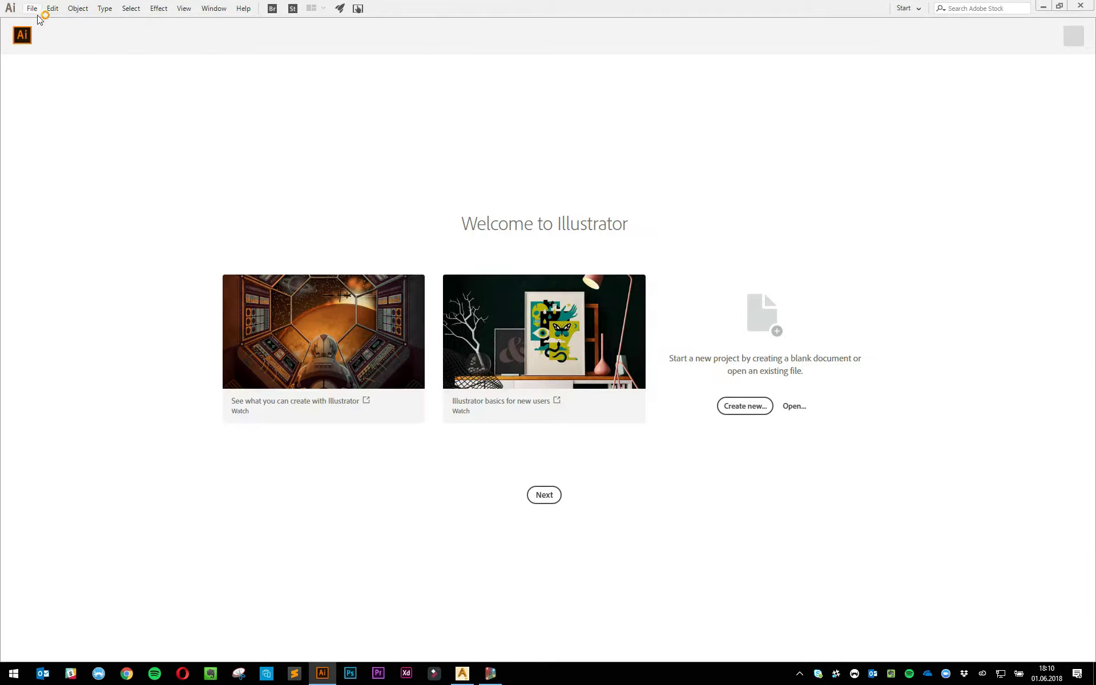
{"action": "left_click", "coordinate": [34, 9]}
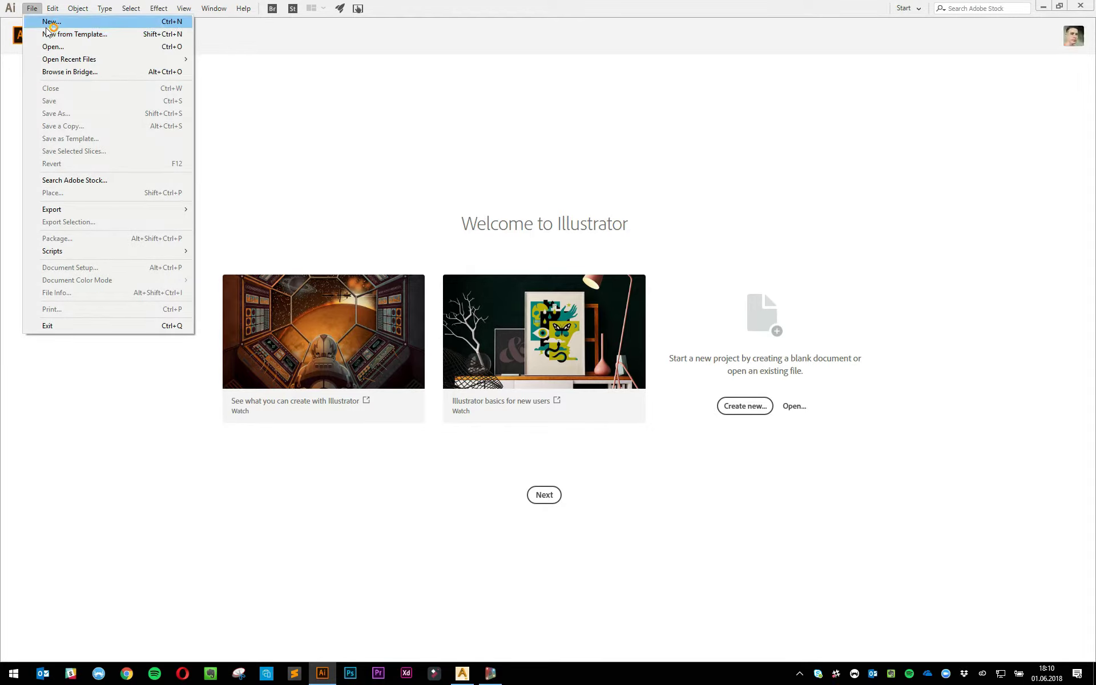
{"action": "key", "text": "Escape"}
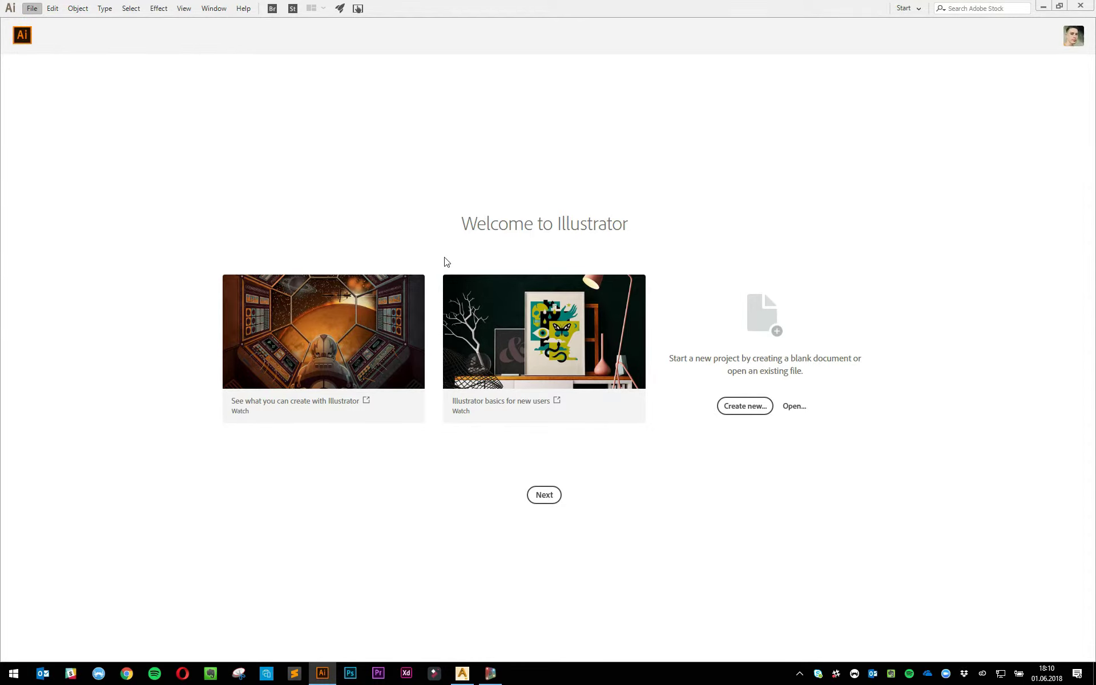
{"action": "left_click", "coordinate": [35, 9]}
{"action": "left_click", "coordinate": [39, 23]}
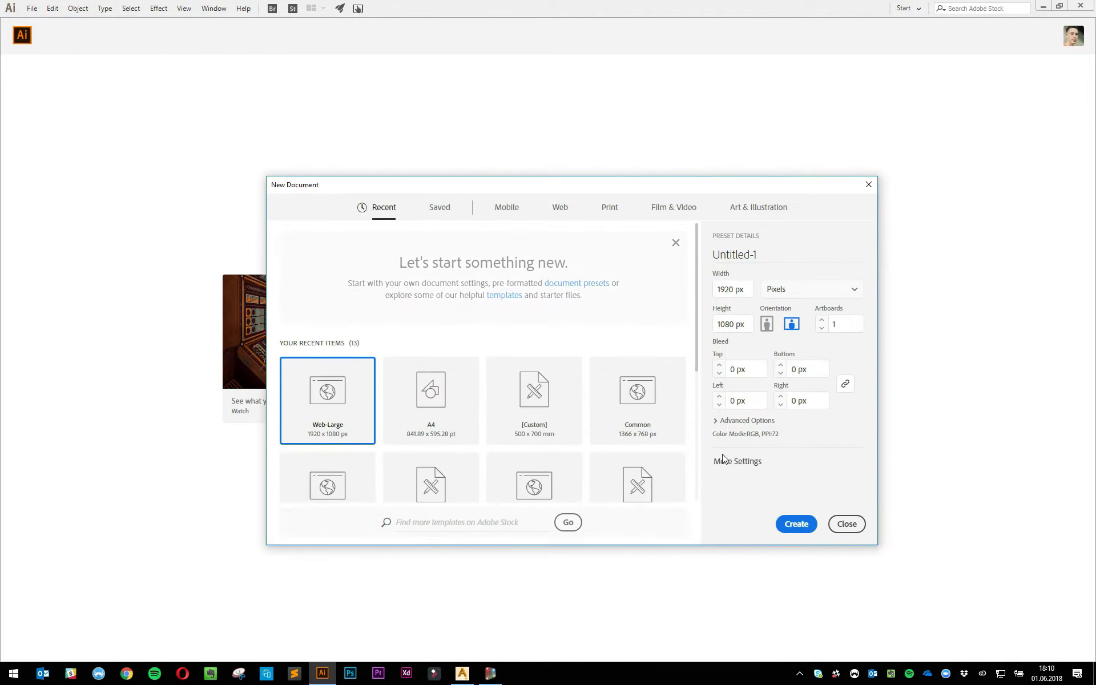
{"action": "double_click", "coordinate": [316, 407]}
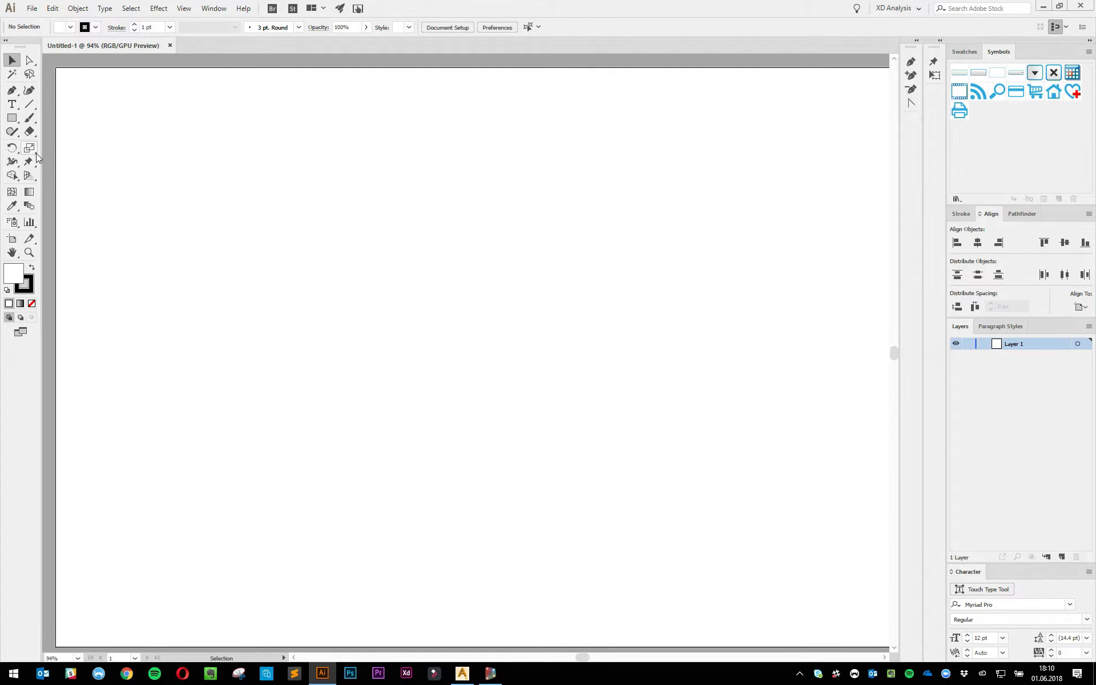
- Draw a four-point wavy curve about 1139 px wide and 309 px high across the artboard with the Pen tool
{"action": "key", "text": "p"}
{"action": "left_click", "coordinate": [111, 347]}
{"action": "left_click_drag", "start_coordinate": [307, 265], "coordinate": [394, 302]}
{"action": "left_click_drag", "start_coordinate": [529, 383], "coordinate": [597, 443]}
{"action": "left_click_drag", "start_coordinate": [722, 409], "coordinate": [750, 400]}
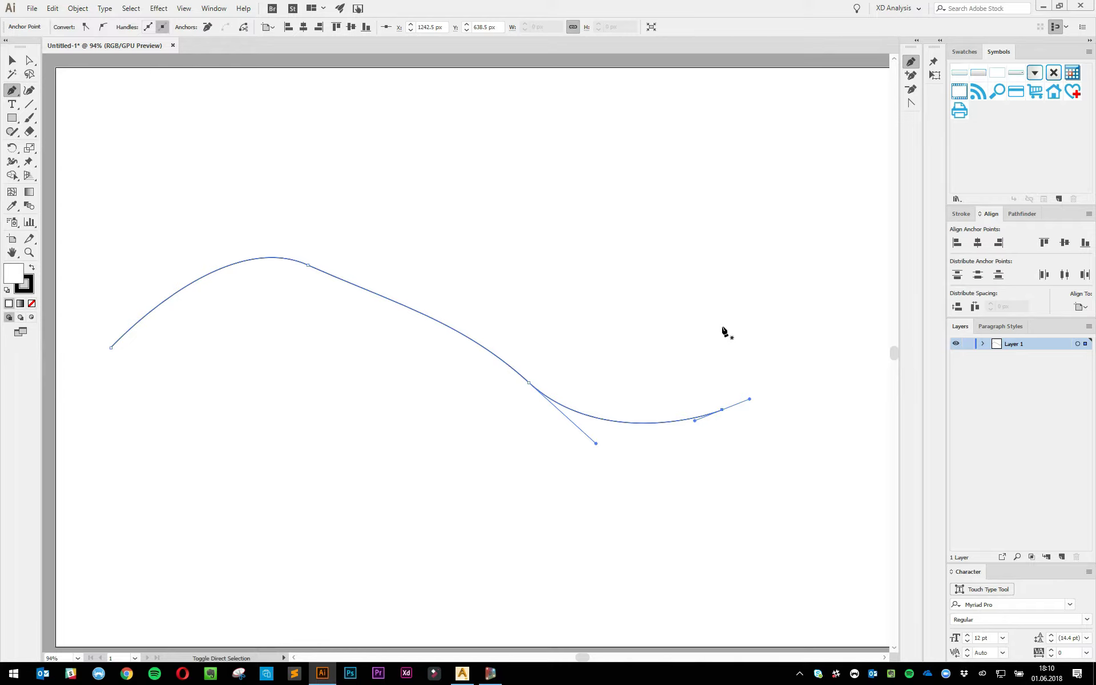
- Duplicate the wavy curve and place the copy above the original, shifted slightly to the right
{"action": "key", "text": "v"}
{"action": "left_click", "coordinate": [650, 333]}
{"action": "left_click", "coordinate": [505, 372]}
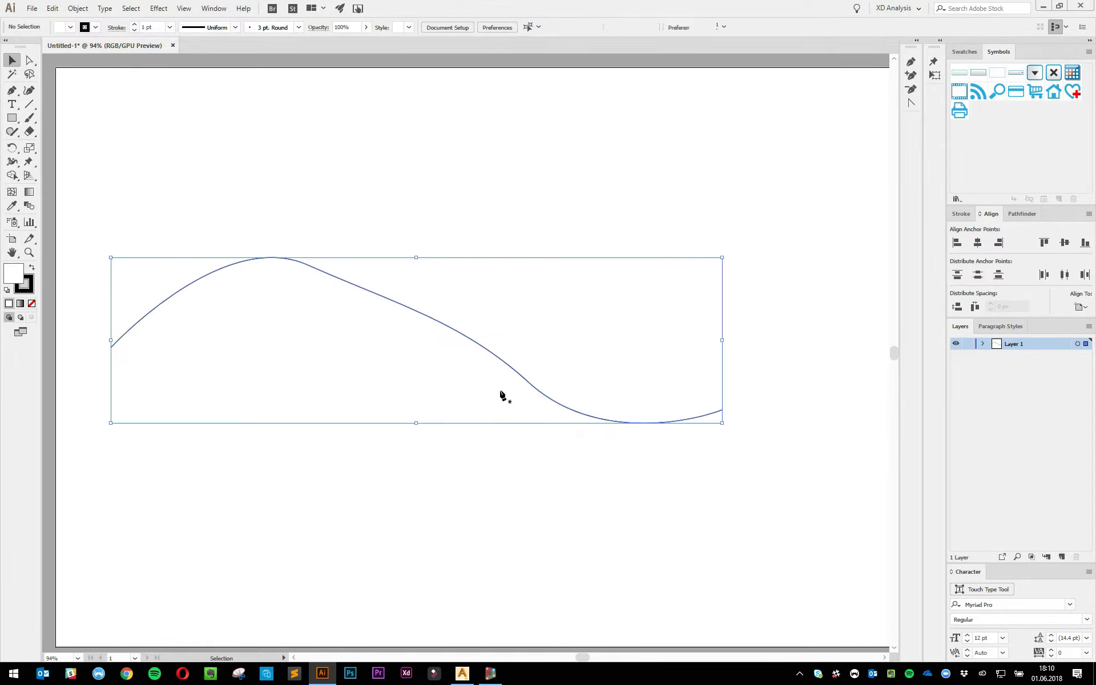
{"action": "left_click_drag", "start_coordinate": [509, 372], "coordinate": [542, 240], "text": "alt"}
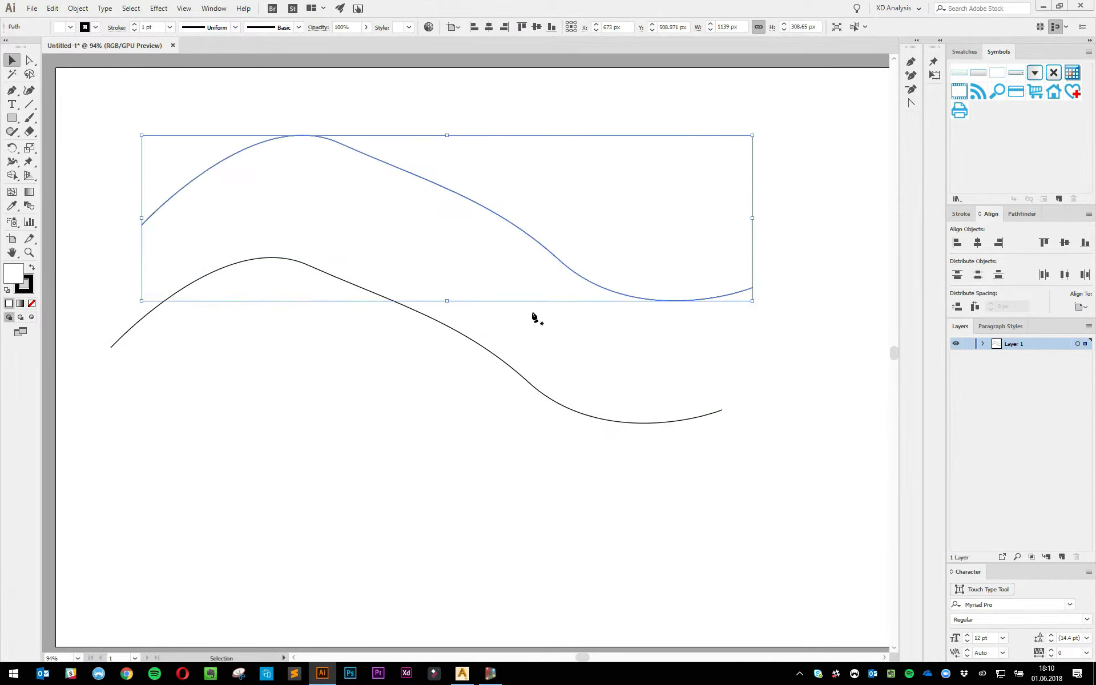
{"action": "left_click", "coordinate": [533, 313]}
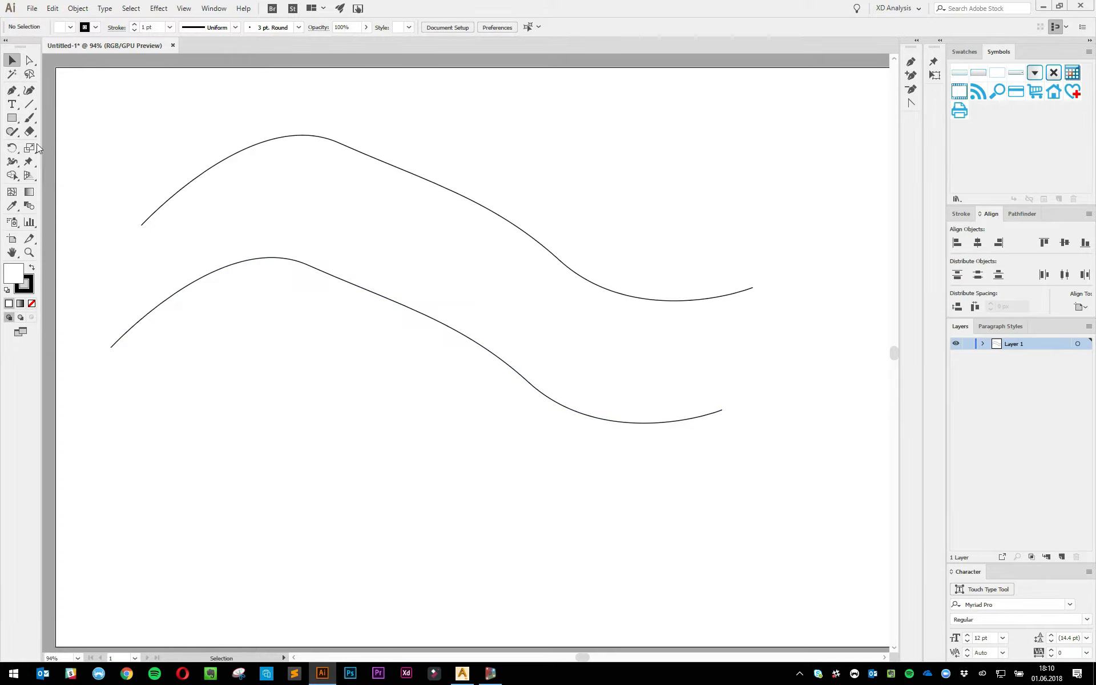
{"action": "left_click", "coordinate": [12, 117]}
{"action": "left_click", "coordinate": [282, 470]}
{"action": "left_click_drag", "start_coordinate": [67, 5], "coordinate": [152, 104]}
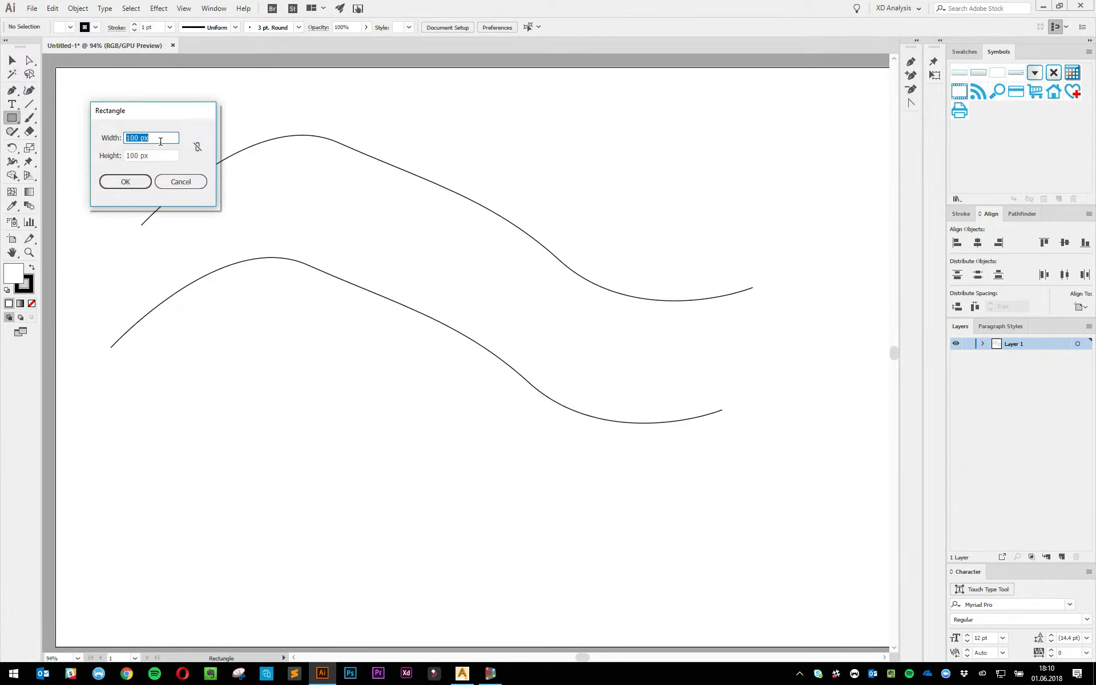
{"action": "left_click", "coordinate": [181, 183]}
- Create a three-sided polygon with a 50 px radius and place it between the right ends of the two curves
{"action": "left_click_drag", "start_coordinate": [12, 118], "coordinate": [97, 160]}
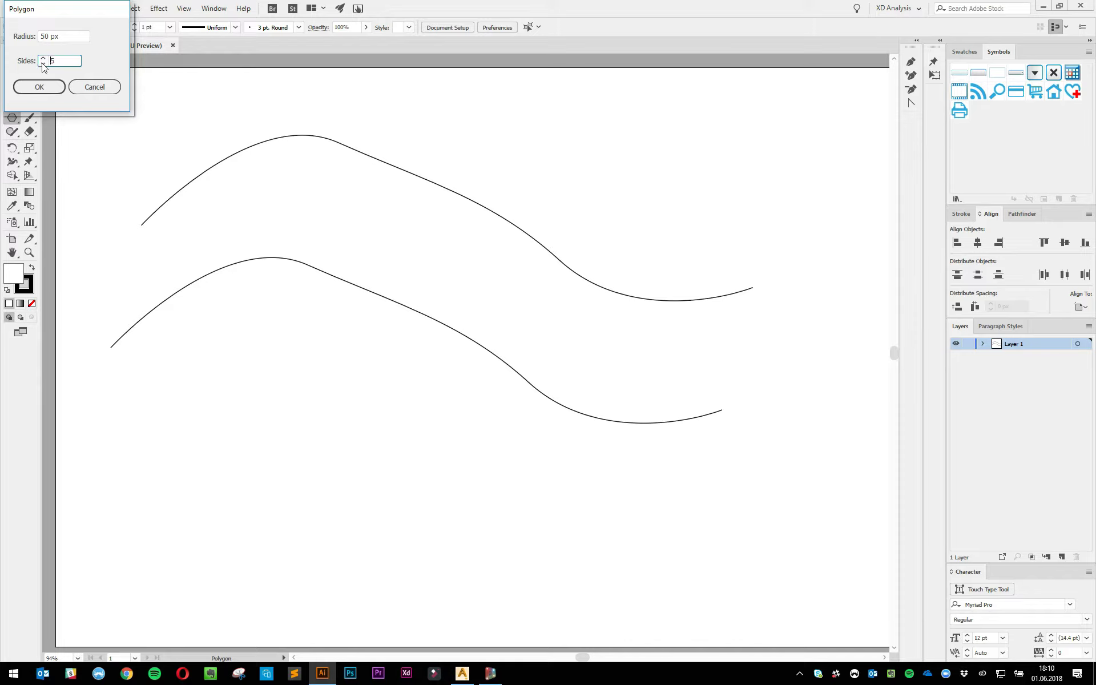
{"action": "left_click", "coordinate": [39, 87]}
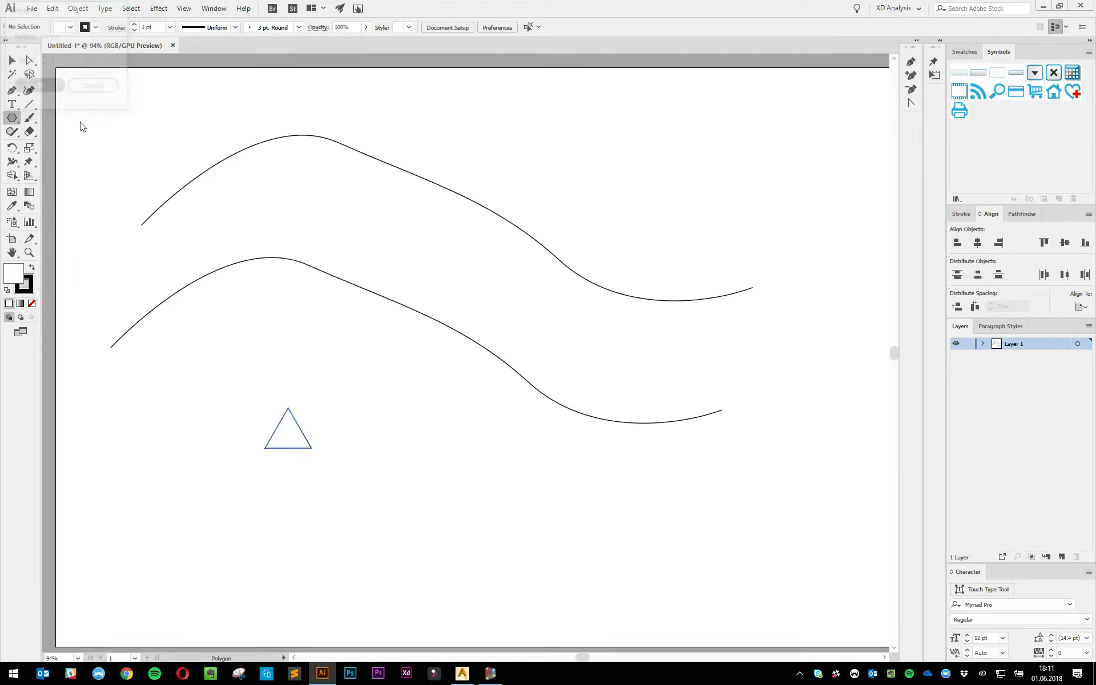
{"action": "key", "text": "v"}
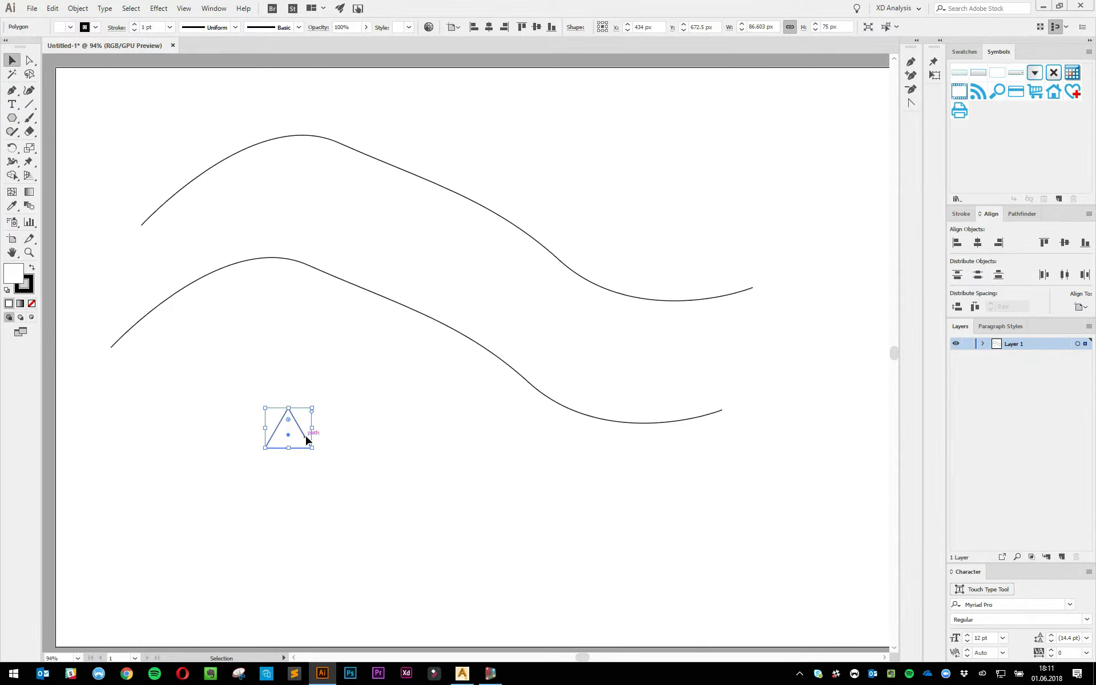
{"action": "left_click_drag", "start_coordinate": [307, 438], "coordinate": [696, 378]}
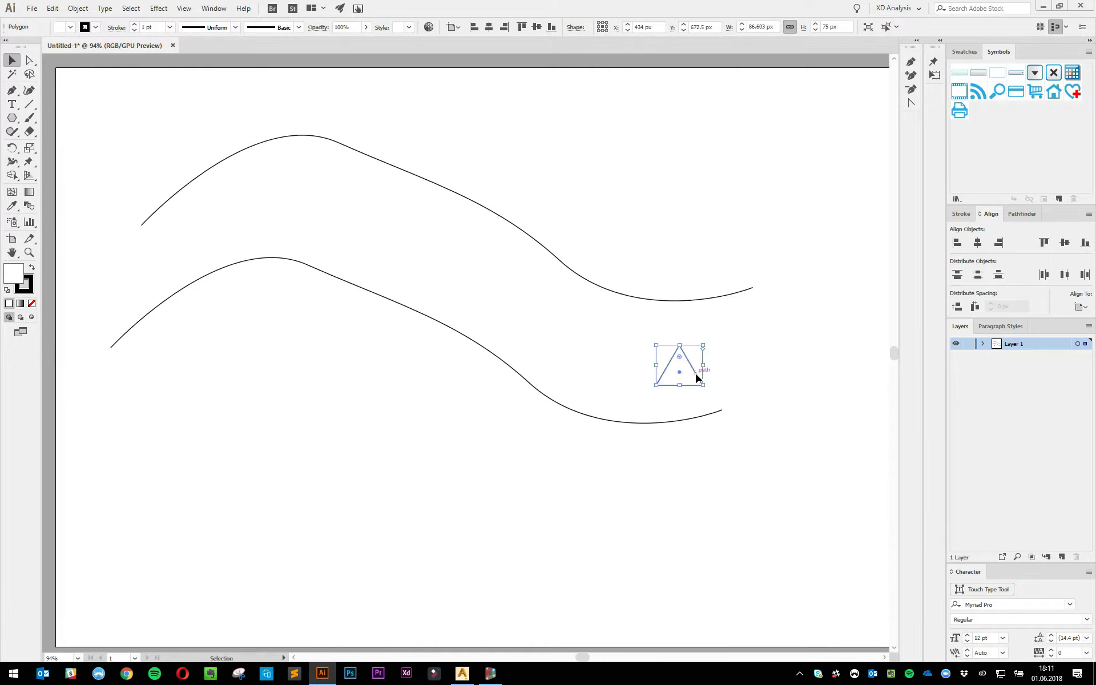
- Set the triangle's stroke colour to red (ff0000) and deselect it
{"action": "double_click", "coordinate": [24, 284]}
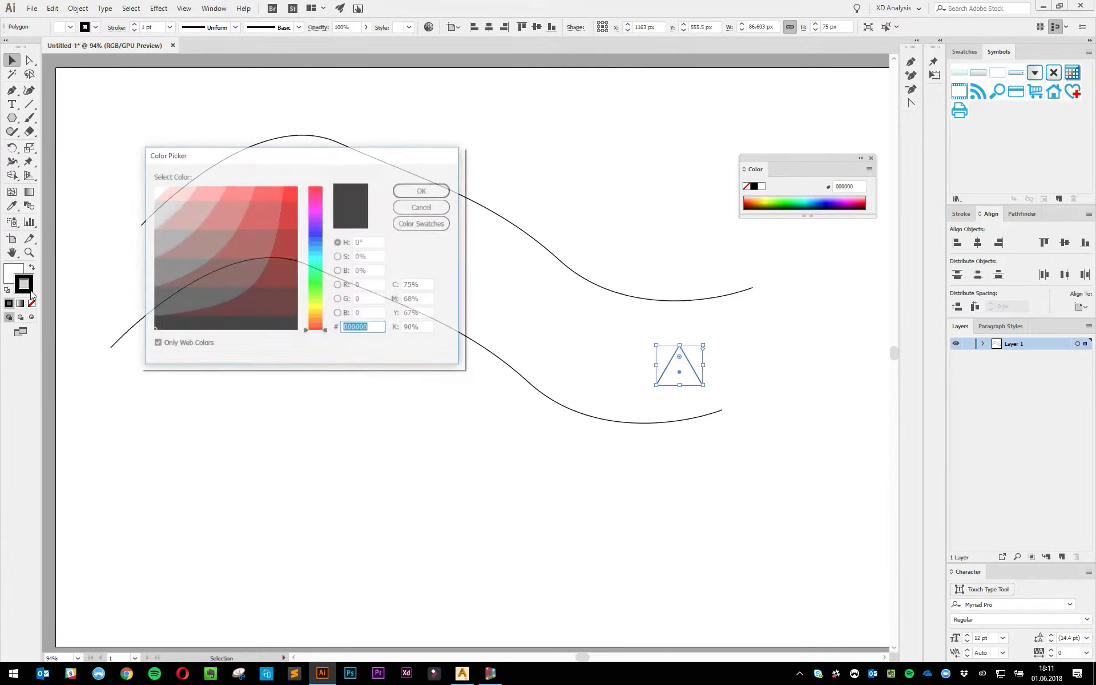
{"action": "left_click", "coordinate": [287, 198]}
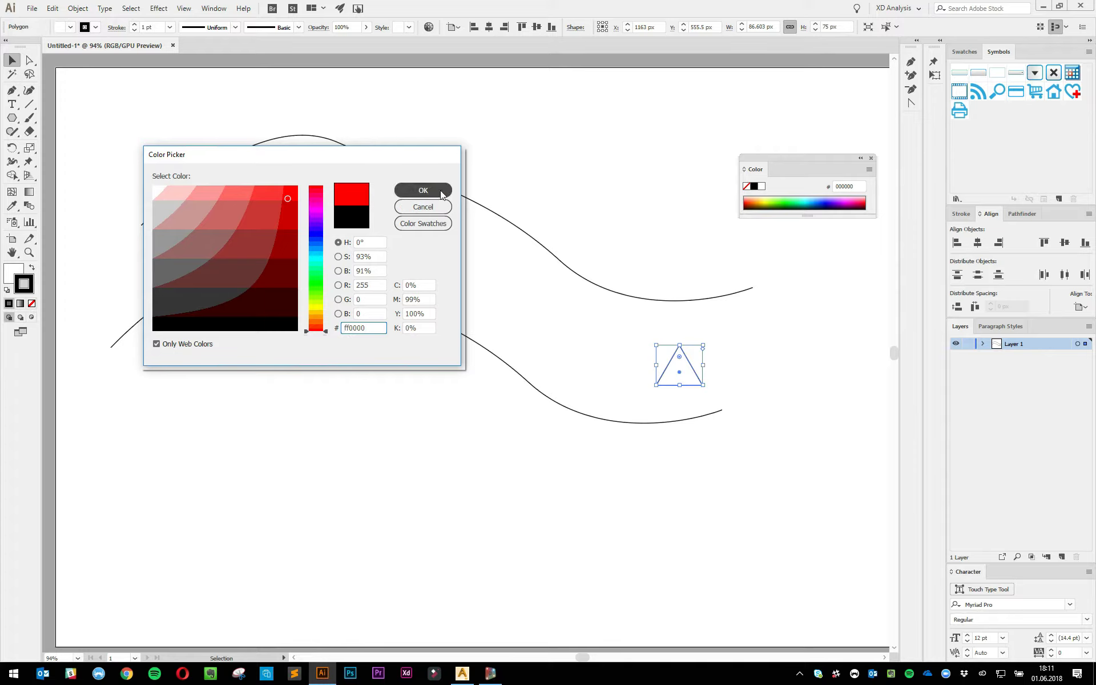
{"action": "left_click", "coordinate": [423, 190]}
{"action": "left_click", "coordinate": [772, 241]}
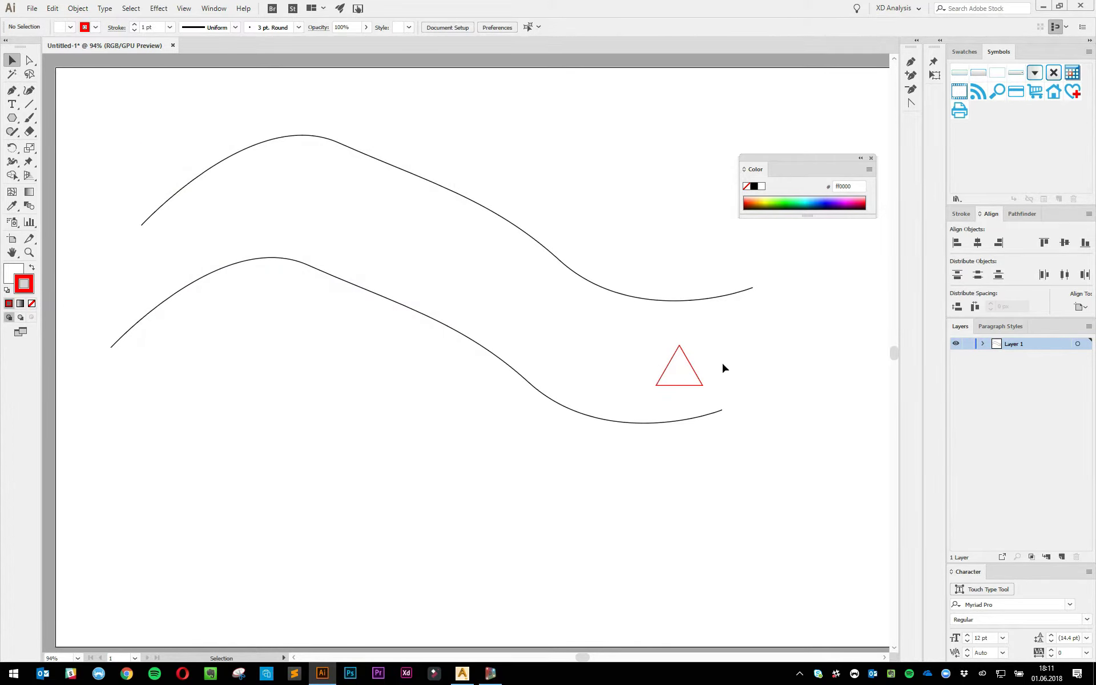
- Draw a small circle about 14 px in diameter with the Ellipse tool between the two curves
{"action": "key", "text": "a"}
{"action": "left_click", "coordinate": [11, 118]}
{"action": "left_click", "coordinate": [59, 145]}
{"action": "left_click_drag", "start_coordinate": [304, 206], "coordinate": [311, 215]}
{"action": "key", "text": "v"}
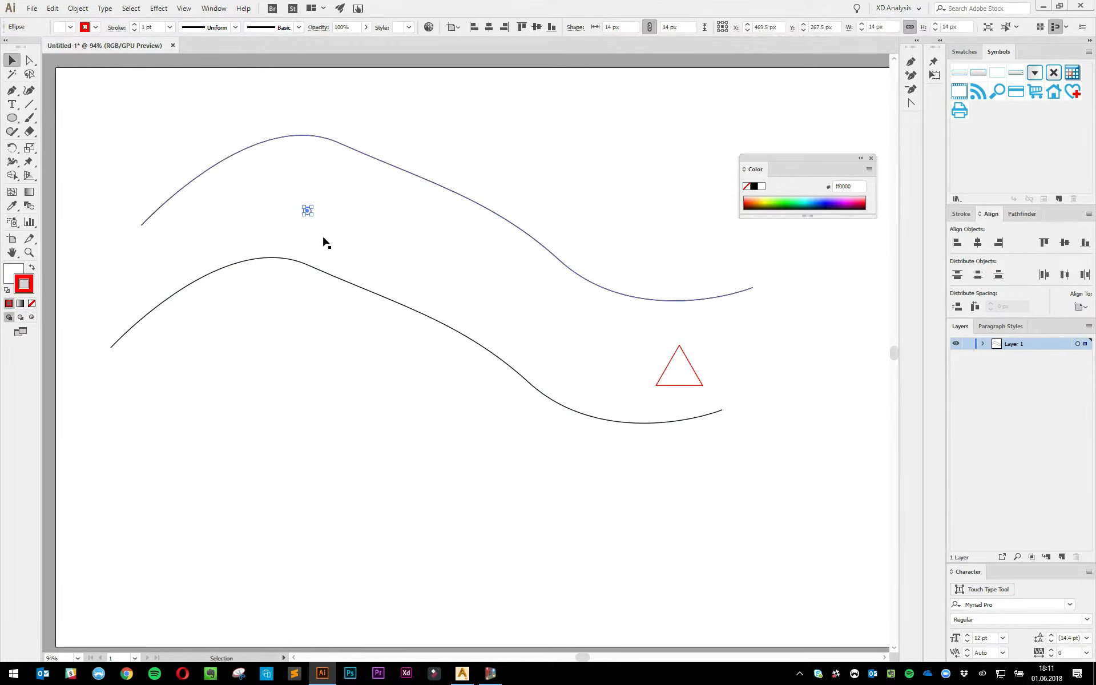
- Remove the small circle's stroke and set its fill colour to blue (3300ff)
{"action": "left_click", "coordinate": [32, 268]}
{"action": "left_click", "coordinate": [31, 303]}
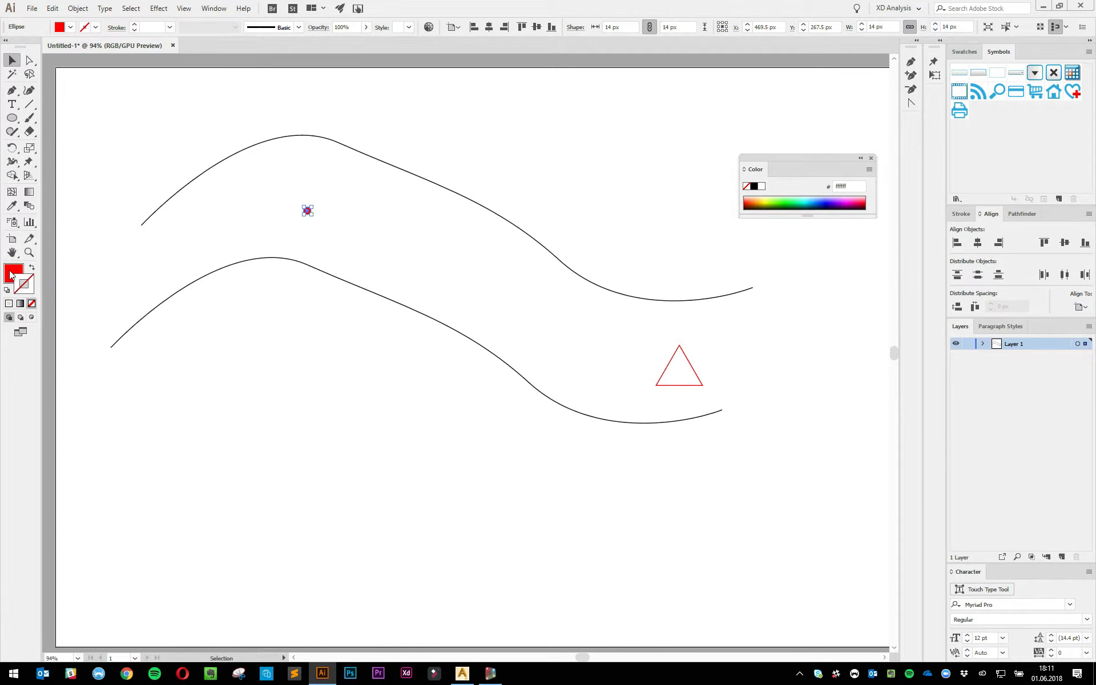
{"action": "double_click", "coordinate": [13, 273]}
{"action": "left_click", "coordinate": [297, 238]}
{"action": "left_click_drag", "start_coordinate": [296, 239], "coordinate": [297, 245]}
{"action": "left_click_drag", "start_coordinate": [319, 246], "coordinate": [320, 231]}
{"action": "left_click", "coordinate": [292, 196]}
{"action": "left_click", "coordinate": [413, 192]}
{"action": "left_click", "coordinate": [420, 238]}
- Place the blue dot and copies of it along the right part of the upper curve, making five spaced points
{"action": "left_click", "coordinate": [307, 211]}
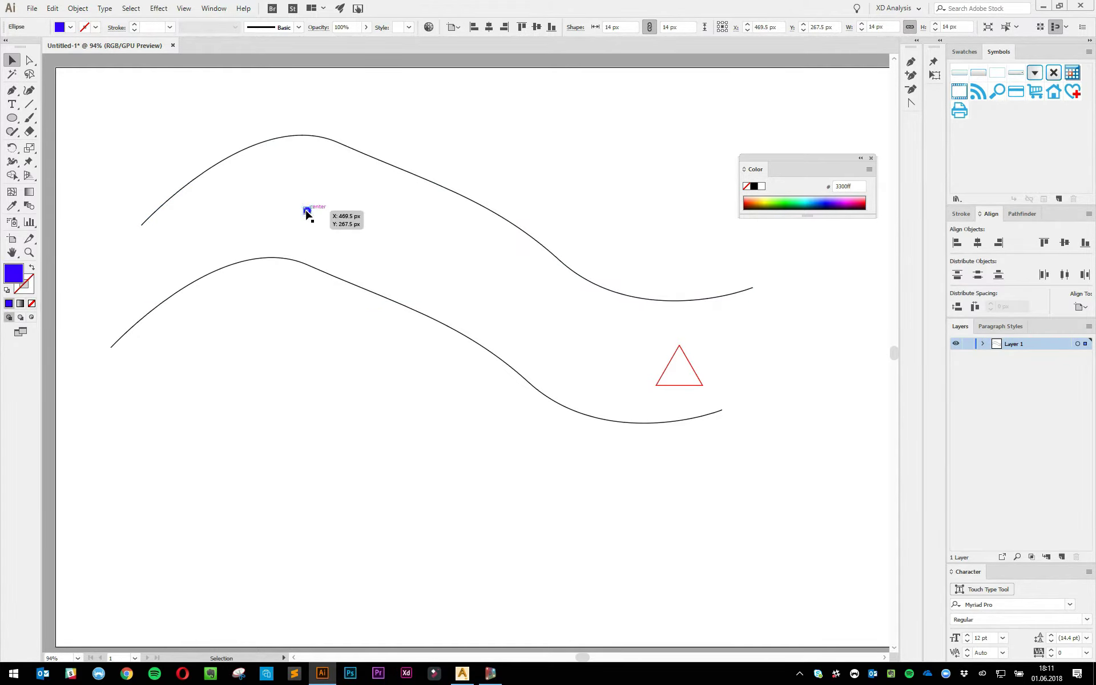
{"action": "left_click_drag", "start_coordinate": [306, 211], "coordinate": [577, 272]}
{"action": "left_click_drag", "start_coordinate": [576, 273], "coordinate": [508, 222], "text": "alt"}
{"action": "left_click", "coordinate": [487, 266]}
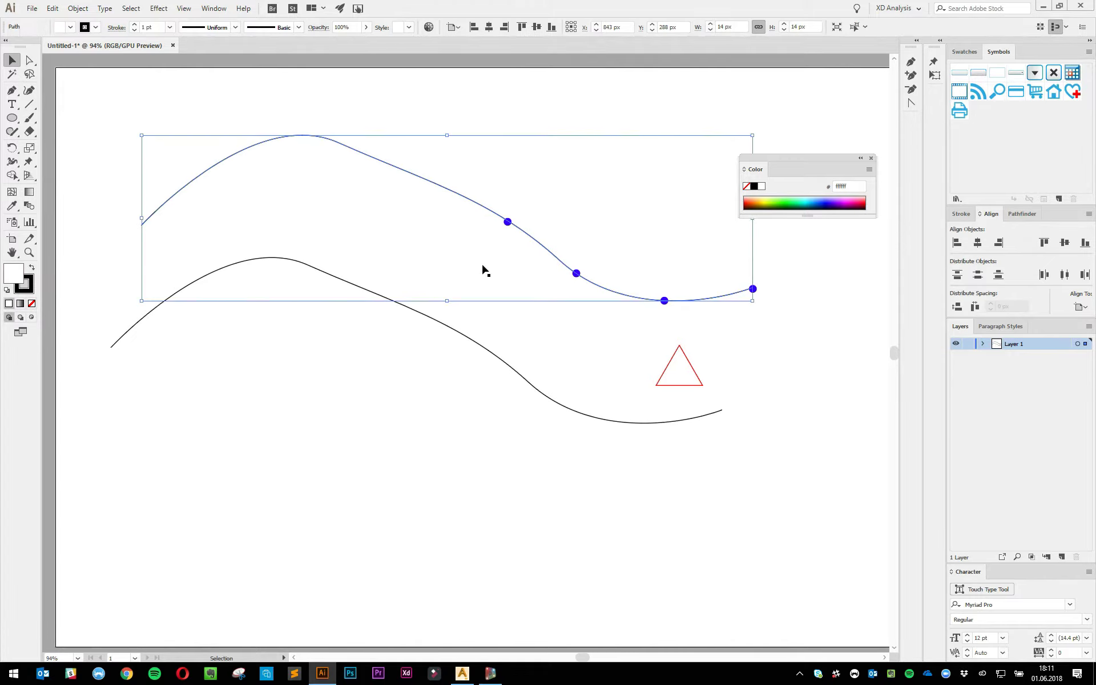
{"action": "left_click", "coordinate": [515, 285]}
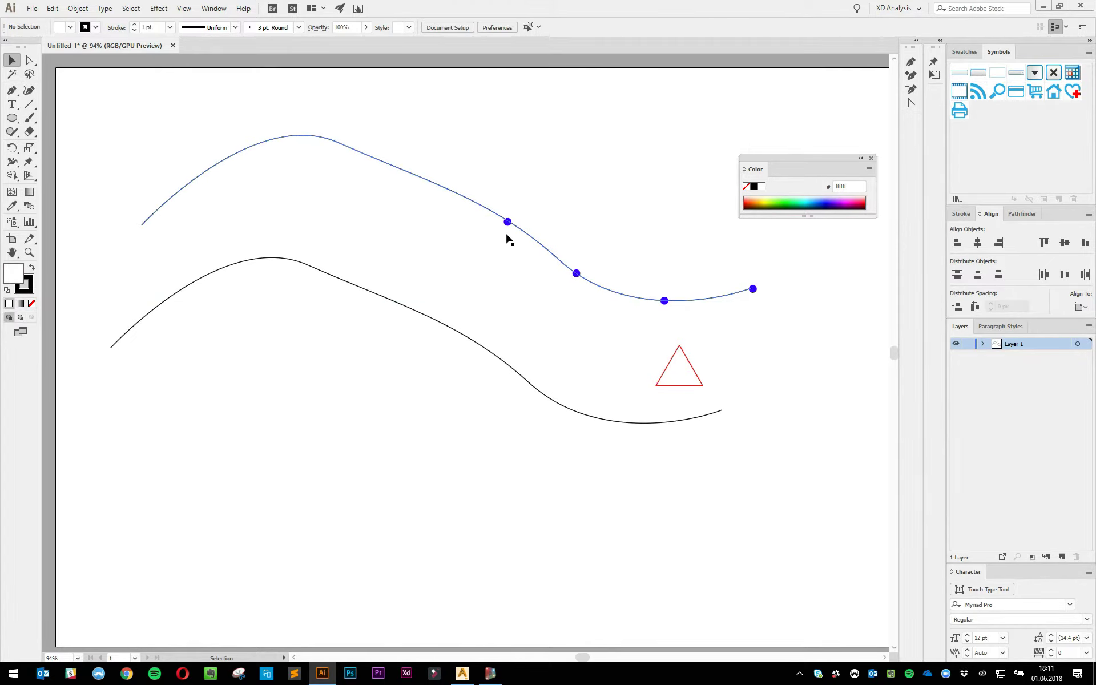
{"action": "left_click", "coordinate": [507, 222]}
{"action": "left_click_drag", "start_coordinate": [507, 223], "coordinate": [442, 191], "text": "alt"}
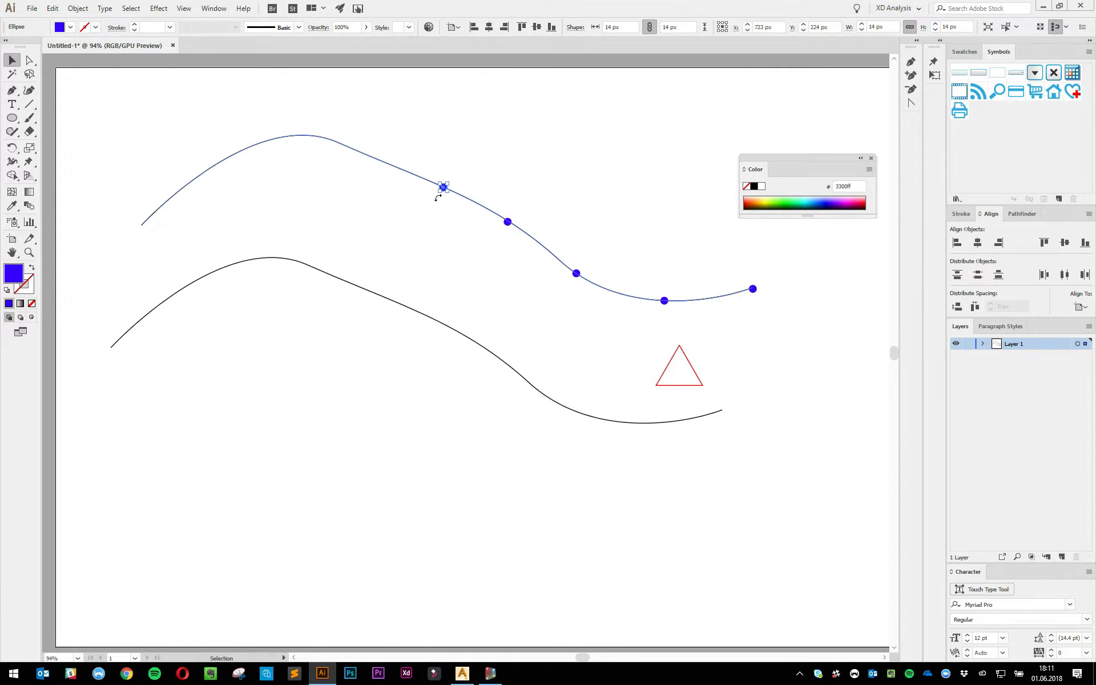
{"action": "left_click", "coordinate": [450, 192]}
{"action": "left_click", "coordinate": [523, 131]}
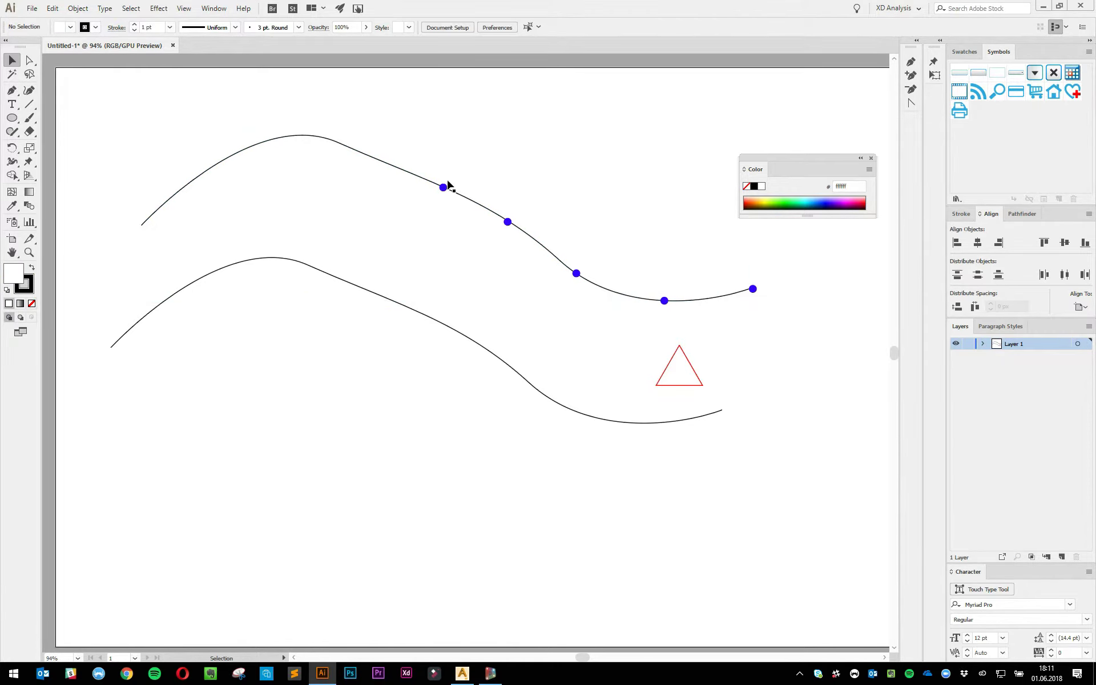
- Copy the blue dots onto the lower curve, making six spaced points from its right end
{"action": "left_click", "coordinate": [445, 188]}
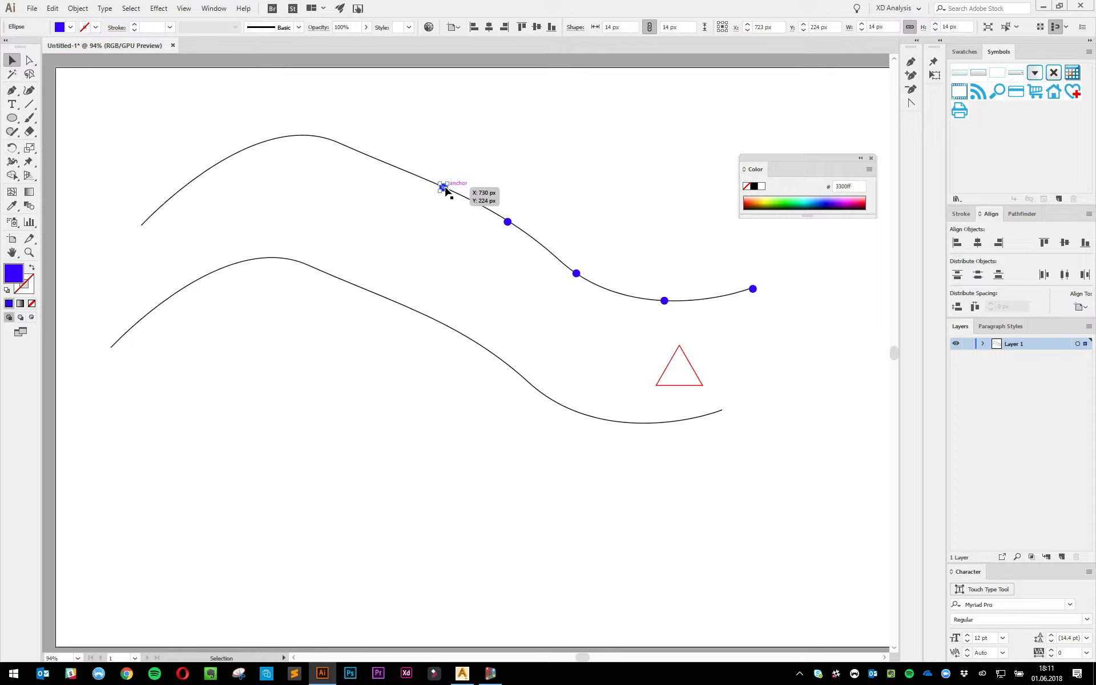
{"action": "left_click_drag", "start_coordinate": [446, 191], "coordinate": [723, 412]}
{"action": "left_click", "coordinate": [708, 477]}
{"action": "left_click_drag", "start_coordinate": [665, 301], "coordinate": [635, 423]}
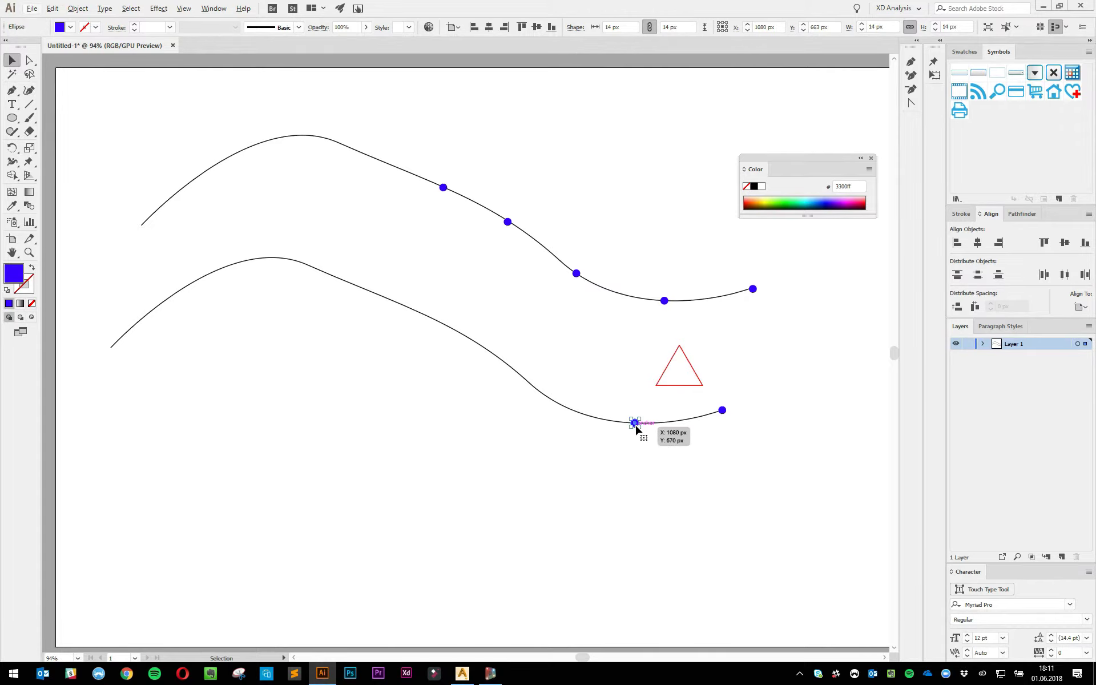
{"action": "key", "text": "ctrl+="}
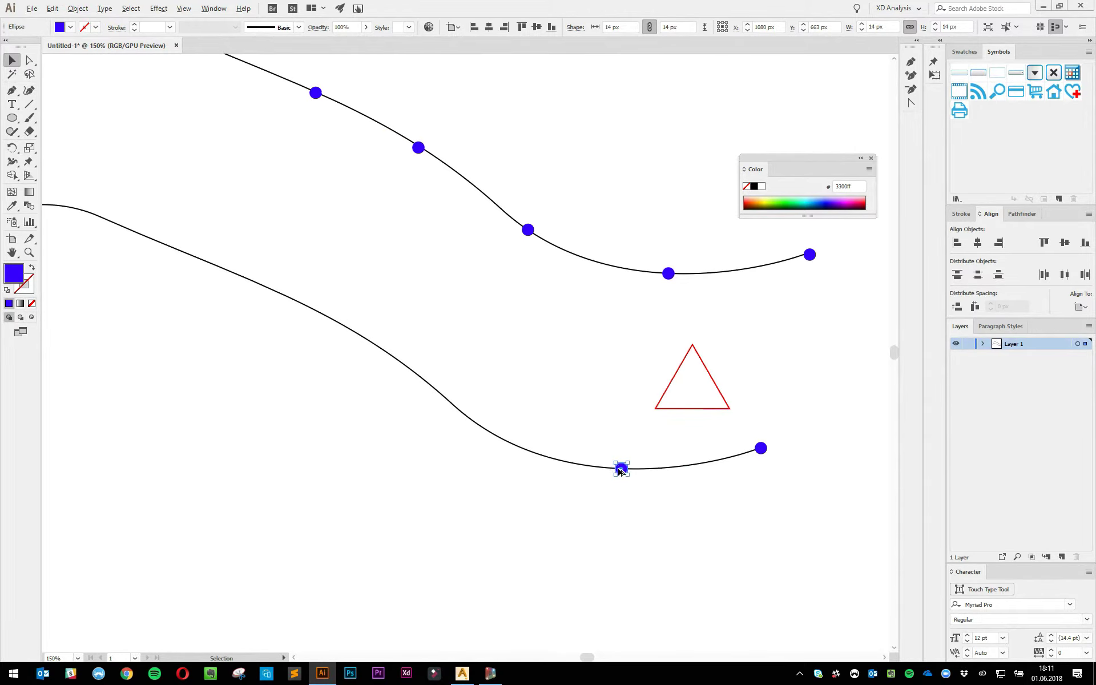
{"action": "left_click_drag", "start_coordinate": [620, 472], "coordinate": [196, 261]}
{"action": "left_click", "coordinate": [421, 604]}
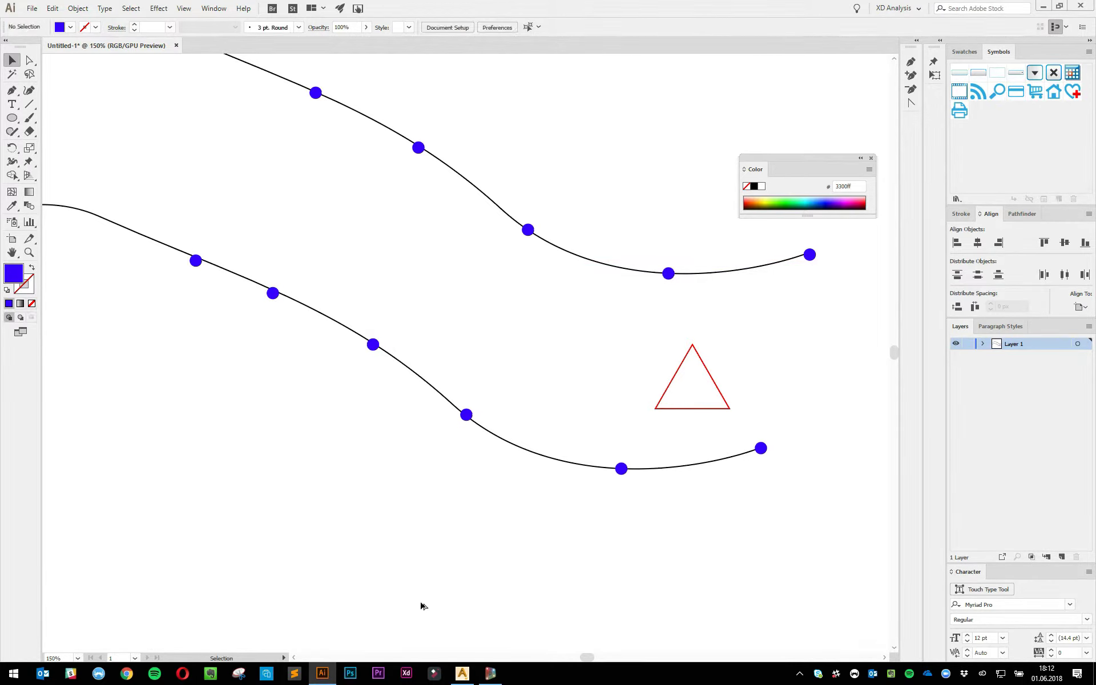
- Reshape the red triangle so its corners sit on the lower curve's two rightmost dots and the upper curve's rightmost dot
{"action": "scroll", "coordinate": [688, 364], "scroll_direction": "right", "scroll_amount": 3}
{"action": "scroll", "coordinate": [688, 363], "scroll_direction": "down", "scroll_amount": 1}
{"action": "key", "text": "a"}
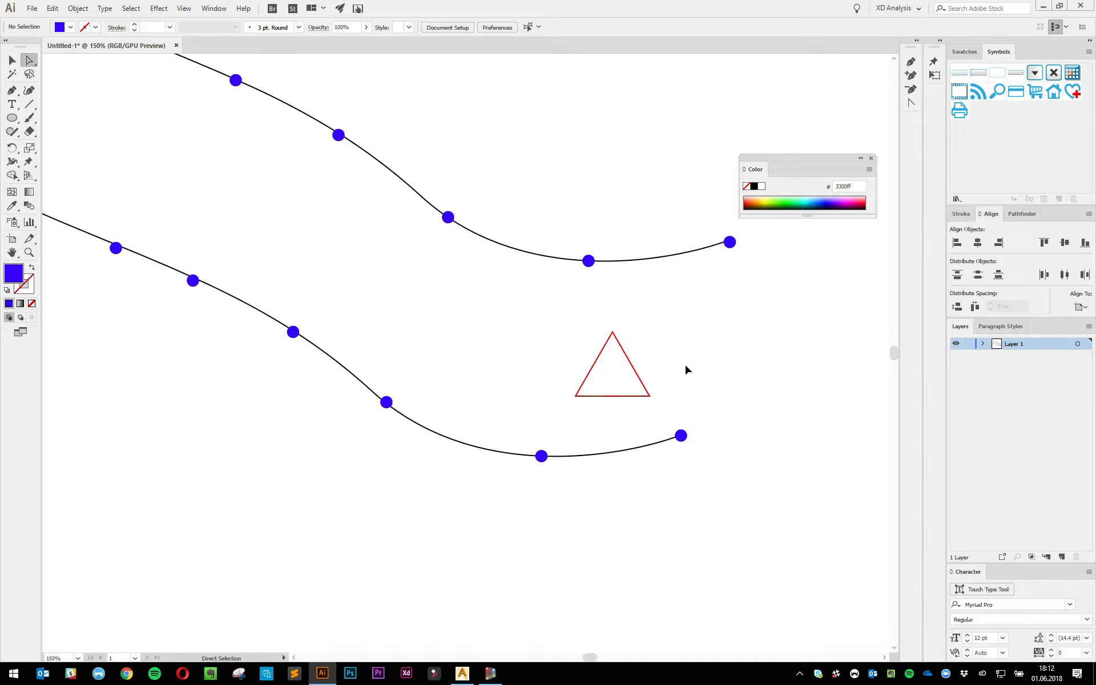
{"action": "left_click_drag", "start_coordinate": [682, 372], "coordinate": [629, 415]}
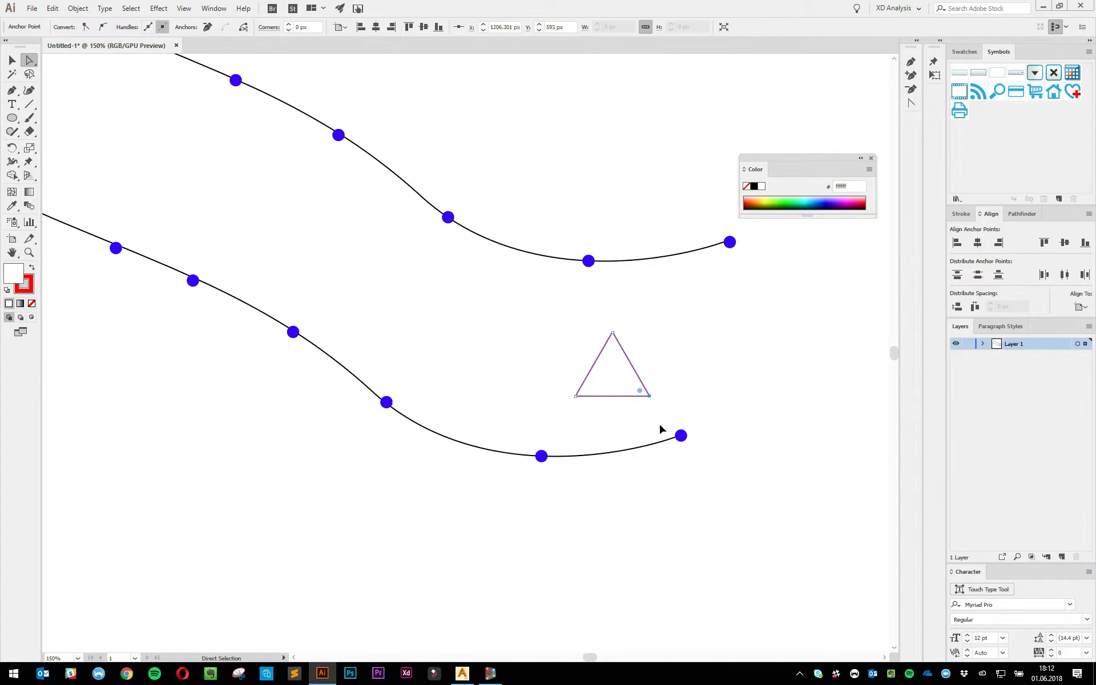
{"action": "left_click", "coordinate": [658, 391]}
{"action": "scroll", "coordinate": [648, 396], "scroll_direction": "up", "scroll_amount": 1}
{"action": "scroll", "coordinate": [649, 397], "scroll_direction": "right", "scroll_amount": 2}
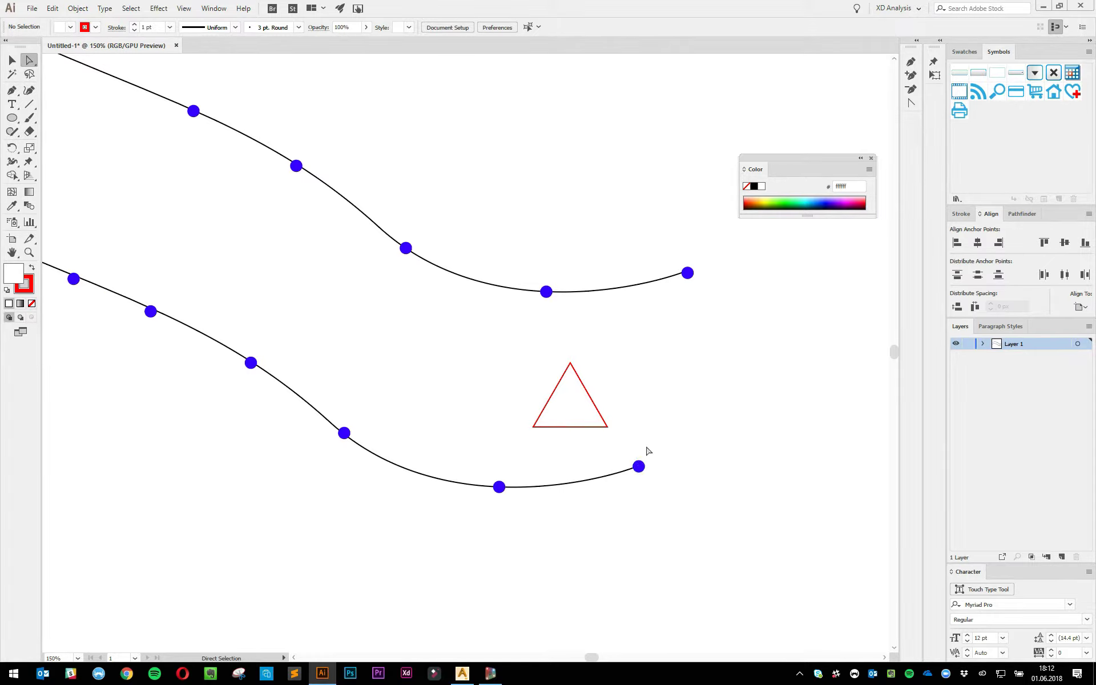
{"action": "left_click_drag", "start_coordinate": [622, 422], "coordinate": [639, 466]}
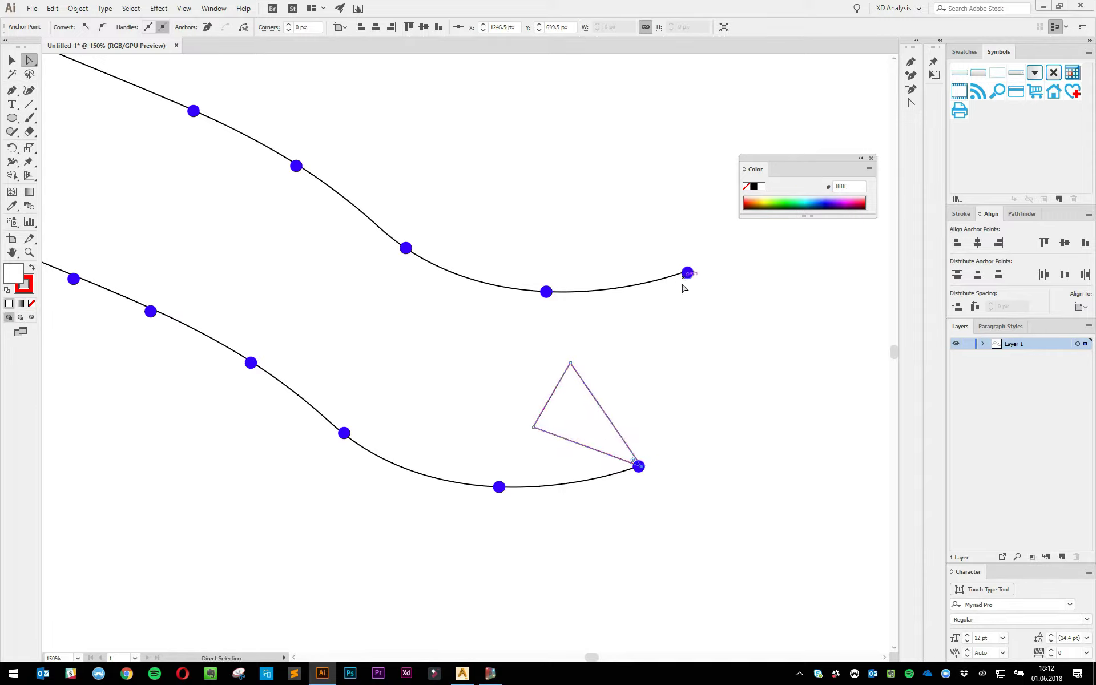
{"action": "left_click", "coordinate": [517, 447]}
{"action": "left_click_drag", "start_coordinate": [533, 428], "coordinate": [499, 487]}
{"action": "left_click_drag", "start_coordinate": [570, 363], "coordinate": [688, 273]}
{"action": "left_click", "coordinate": [691, 404]}
- Duplicate the red triangle and fit the copy's corners to the lower curve's second and third dots and the upper curve's second dot from the right
{"action": "scroll", "coordinate": [691, 403], "scroll_direction": "left", "scroll_amount": 4}
{"action": "scroll", "coordinate": [691, 403], "scroll_direction": "up", "scroll_amount": 1}
{"action": "left_click", "coordinate": [758, 438]}
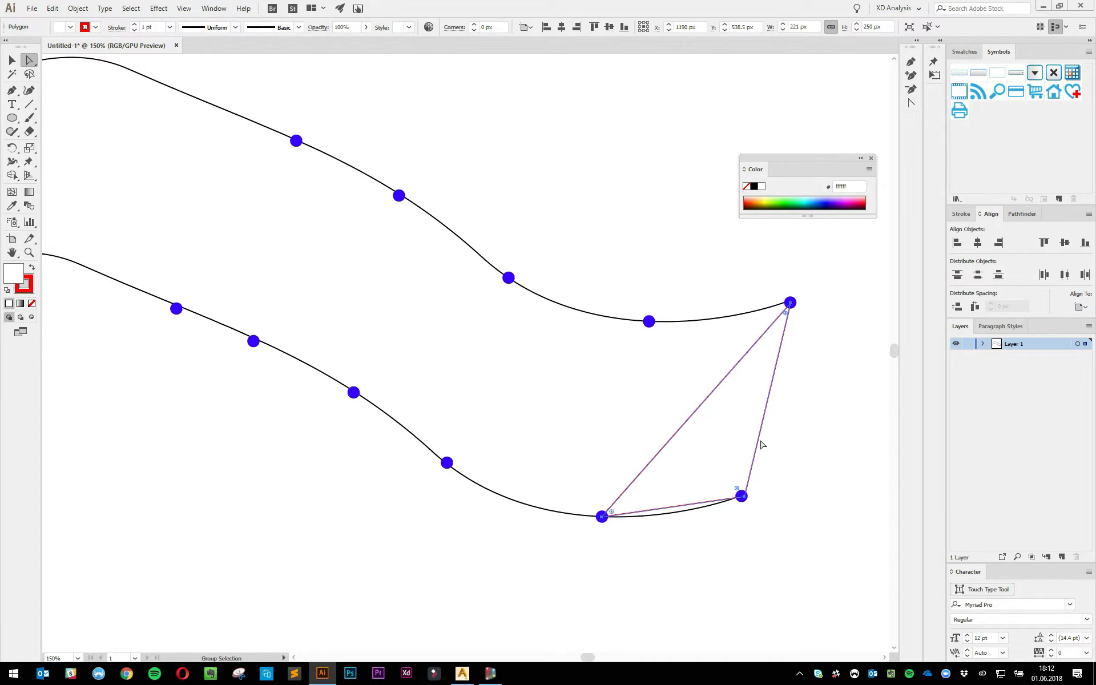
{"action": "left_click_drag", "start_coordinate": [760, 450], "coordinate": [637, 409], "text": "alt"}
{"action": "left_click", "coordinate": [489, 489]}
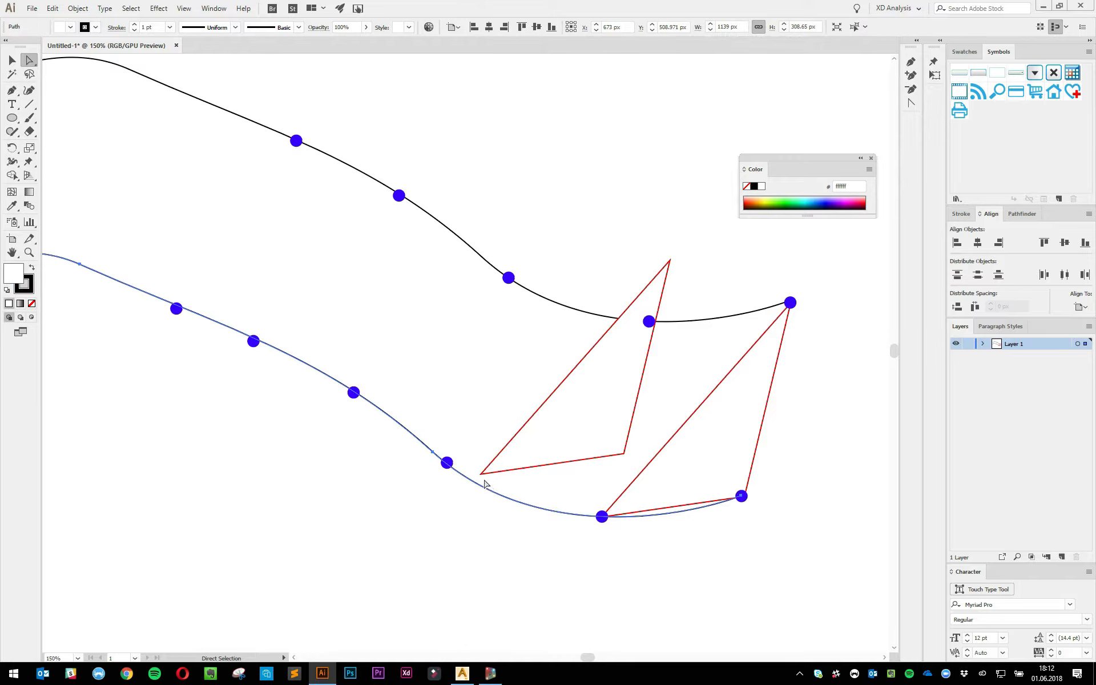
{"action": "left_click_drag", "start_coordinate": [481, 474], "coordinate": [447, 462]}
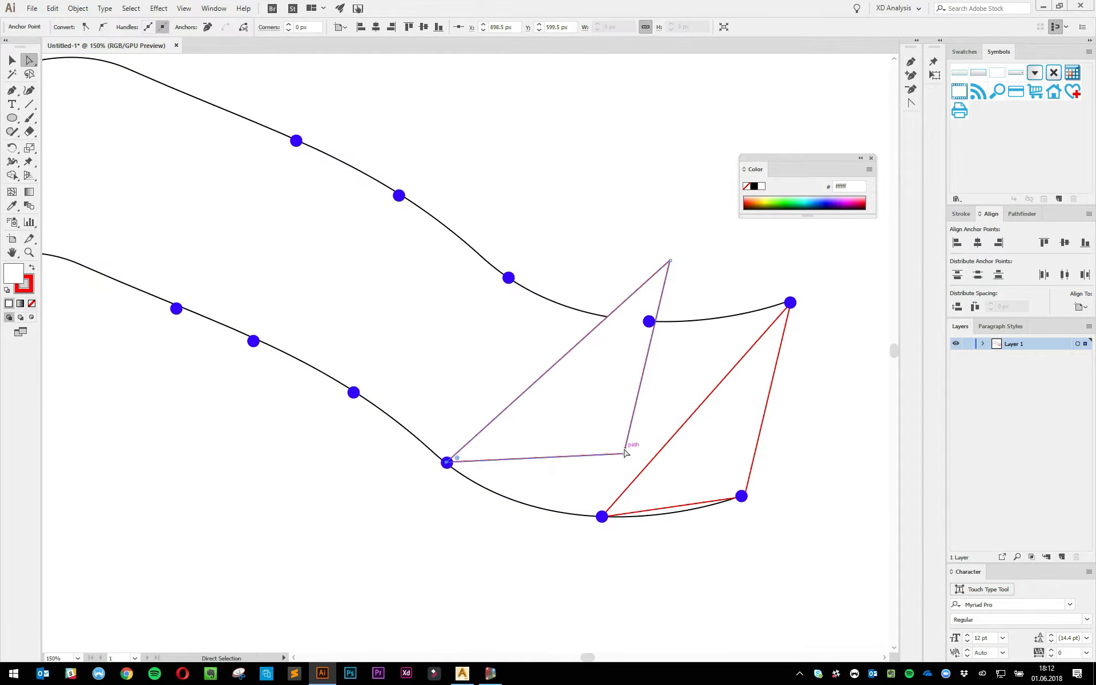
{"action": "left_click_drag", "start_coordinate": [626, 452], "coordinate": [603, 517]}
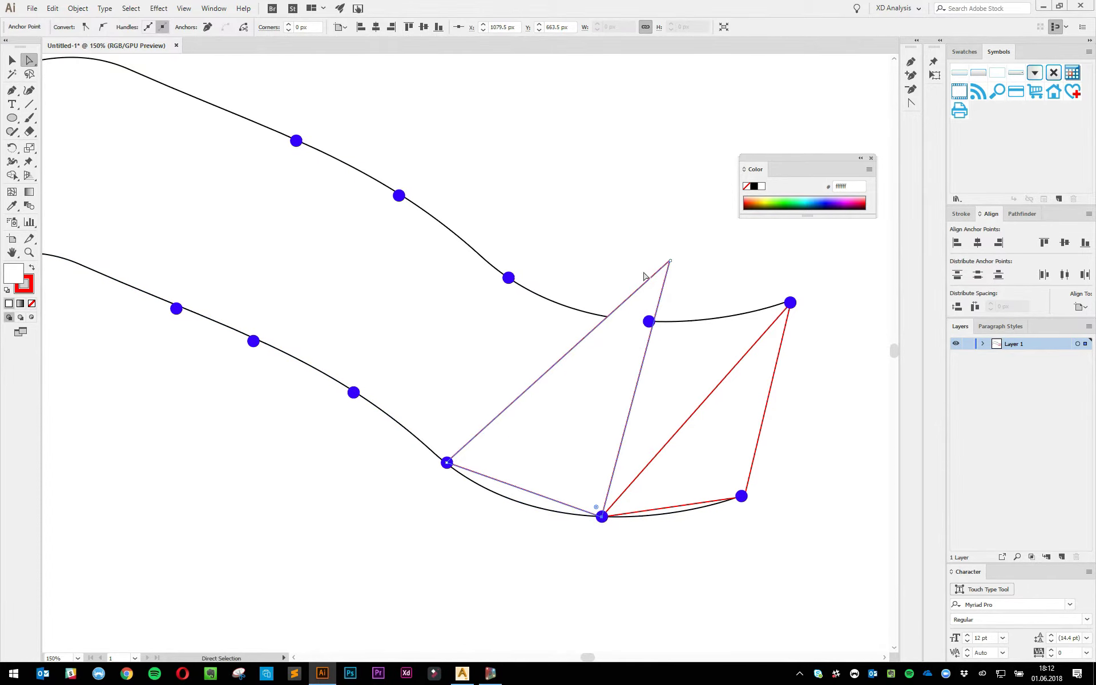
{"action": "left_click_drag", "start_coordinate": [670, 261], "coordinate": [649, 321]}
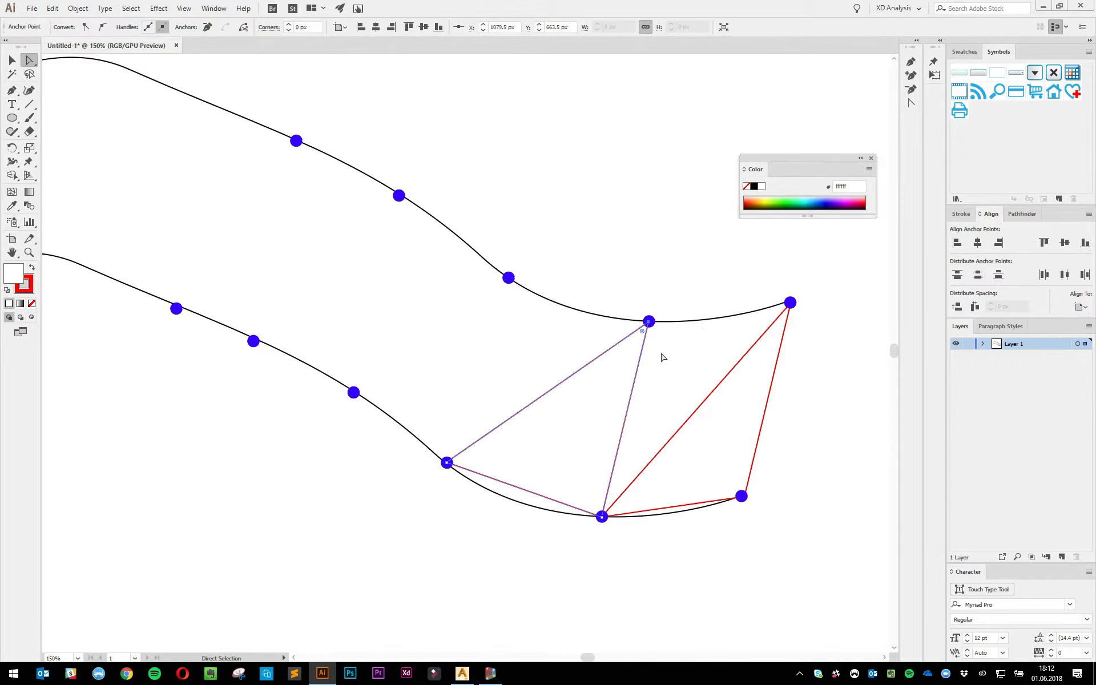
{"action": "left_click", "coordinate": [665, 364]}
- Copy the rightmost red triangle above the upper curve and set the copy's stroke colour to green (00cc33)
{"action": "left_click_drag", "start_coordinate": [449, 342], "coordinate": [415, 344]}
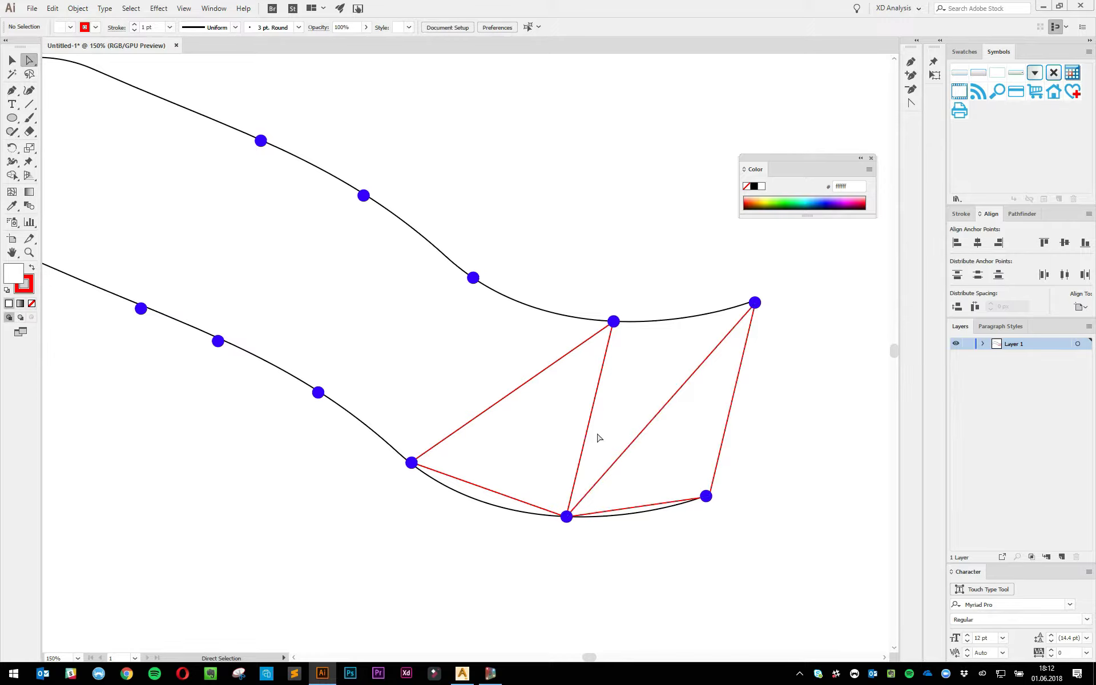
{"action": "key", "text": "v"}
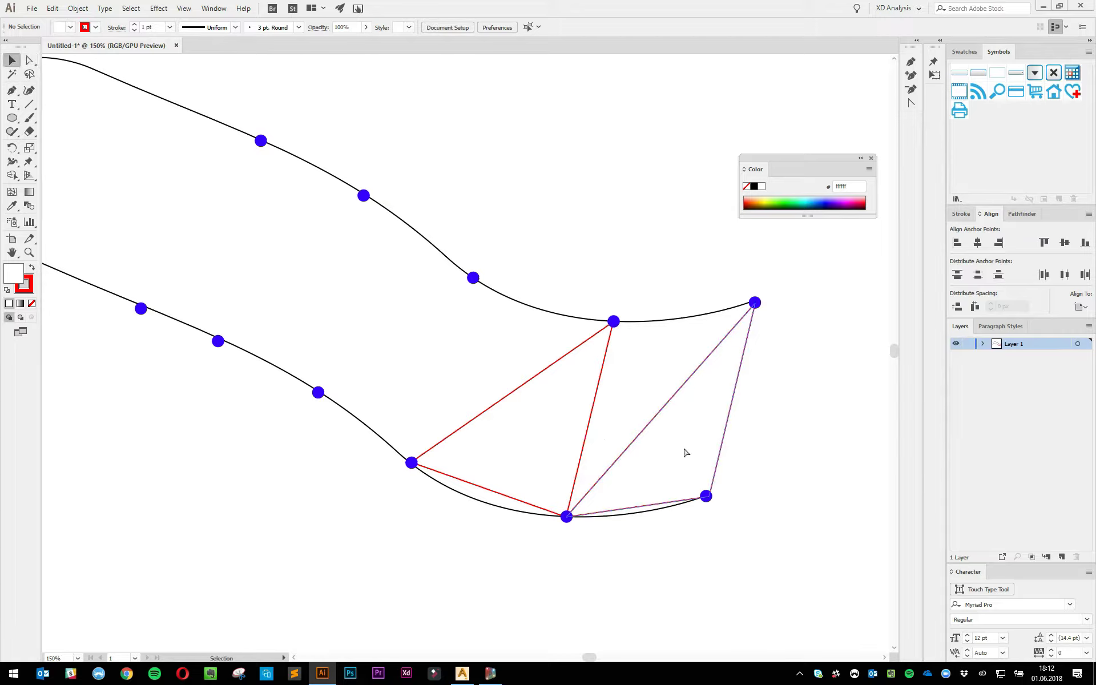
{"action": "left_click", "coordinate": [685, 452]}
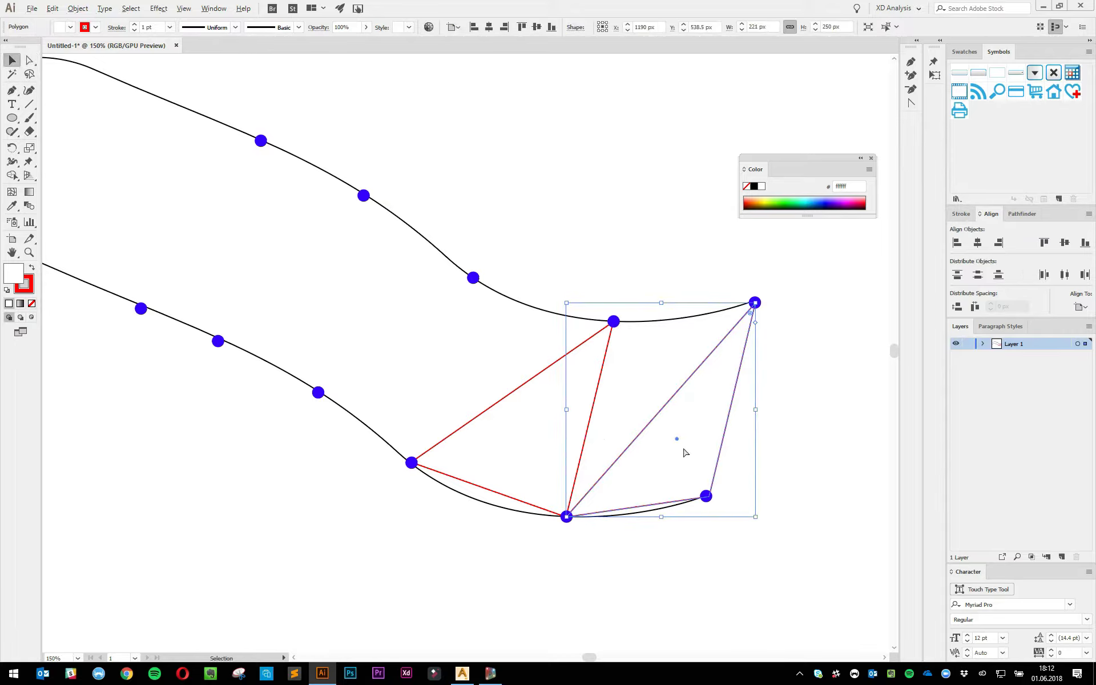
{"action": "left_click_drag", "start_coordinate": [685, 453], "coordinate": [524, 182], "text": "alt"}
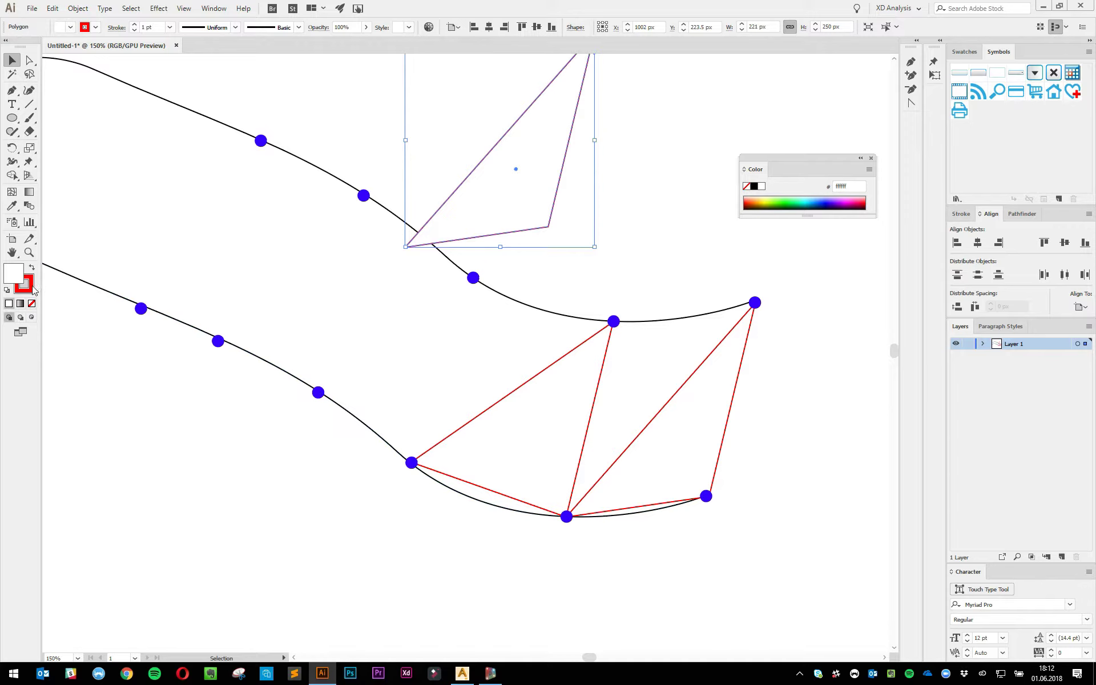
{"action": "left_click", "coordinate": [32, 288]}
{"action": "double_click", "coordinate": [31, 289]}
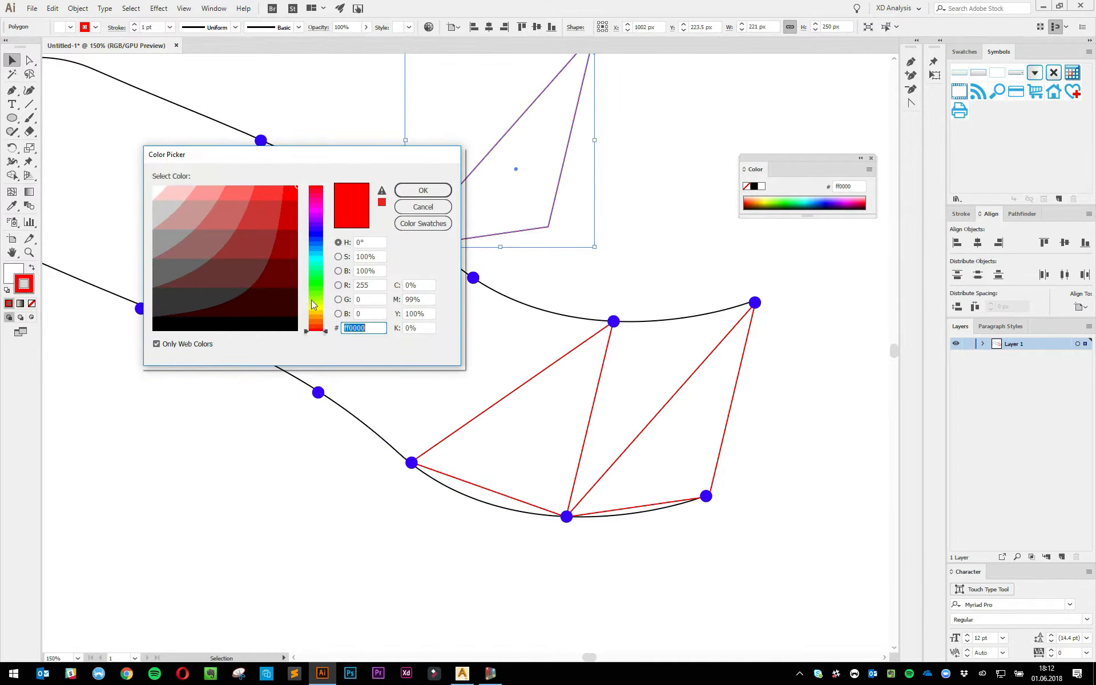
{"action": "left_click_drag", "start_coordinate": [317, 316], "coordinate": [317, 277]}
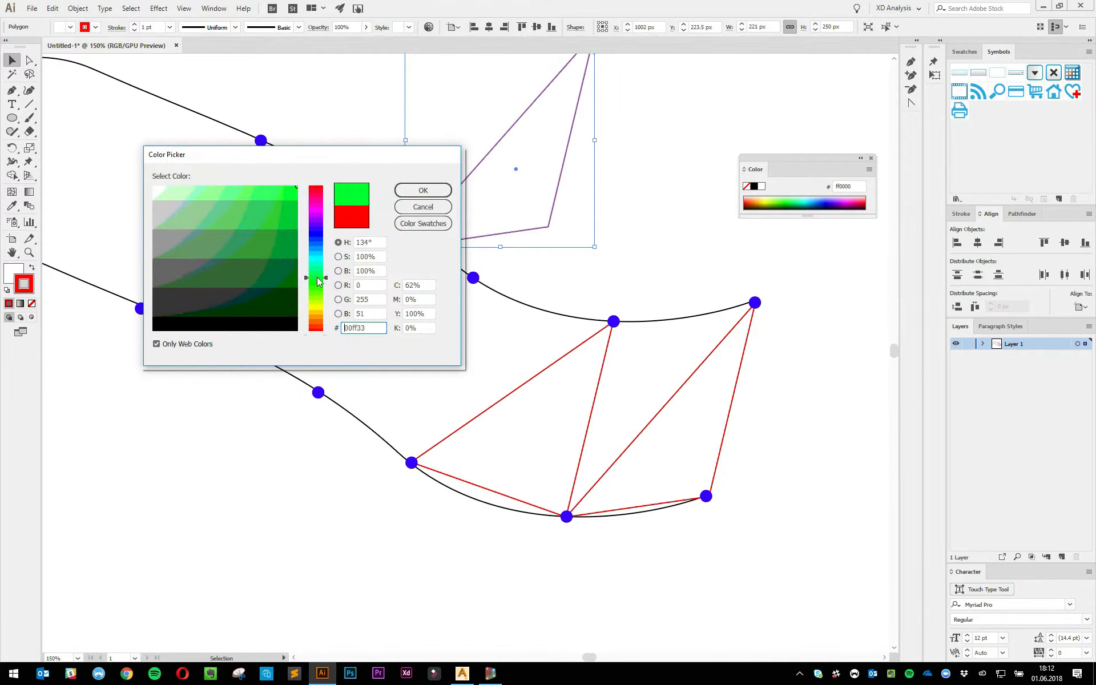
{"action": "left_click", "coordinate": [295, 212]}
{"action": "left_click", "coordinate": [421, 192]}
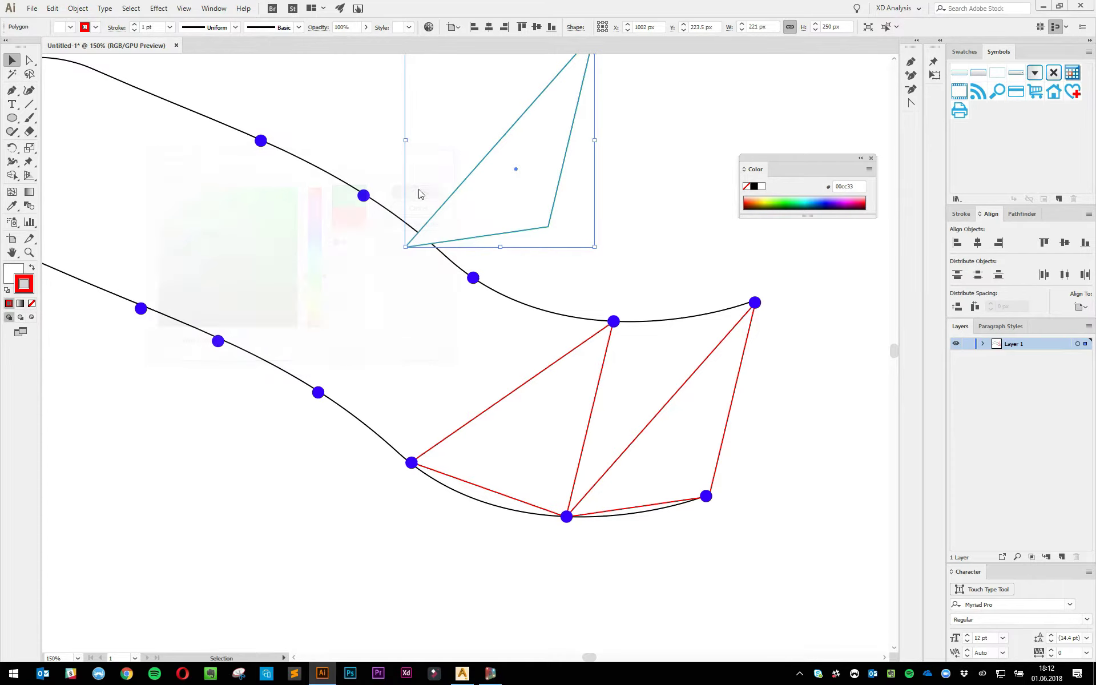
- Reshape the green triangle so its corners sit on the upper curve's two rightmost dots and the lower curve's second dot from the right
{"action": "key", "text": "a"}
{"action": "left_click", "coordinate": [574, 235]}
{"action": "left_click_drag", "start_coordinate": [547, 228], "coordinate": [753, 299]}
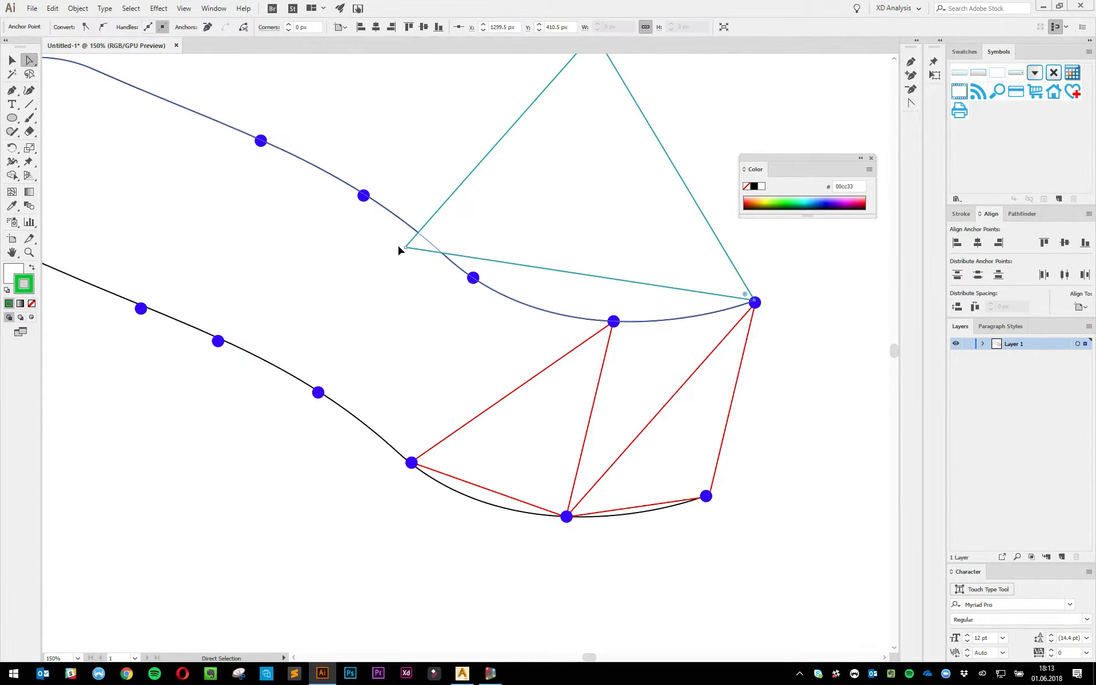
{"action": "left_click_drag", "start_coordinate": [405, 248], "coordinate": [614, 321]}
{"action": "key", "text": "space"}
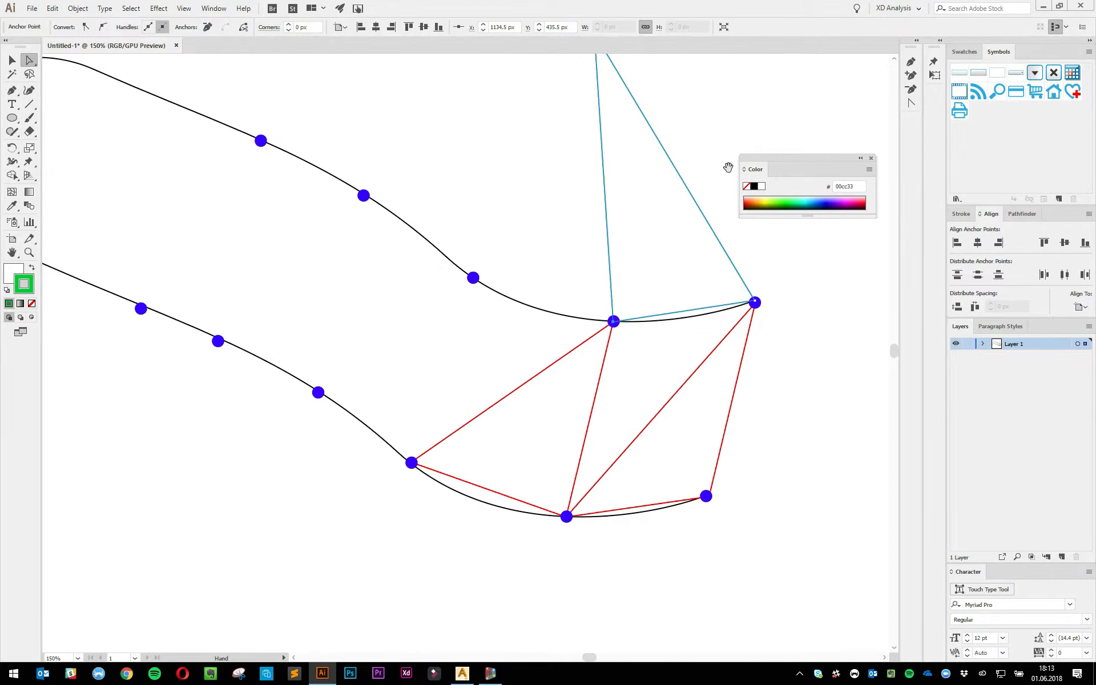
{"action": "left_click_drag", "start_coordinate": [718, 127], "coordinate": [670, 221]}
{"action": "left_click_drag", "start_coordinate": [548, 128], "coordinate": [519, 610]}
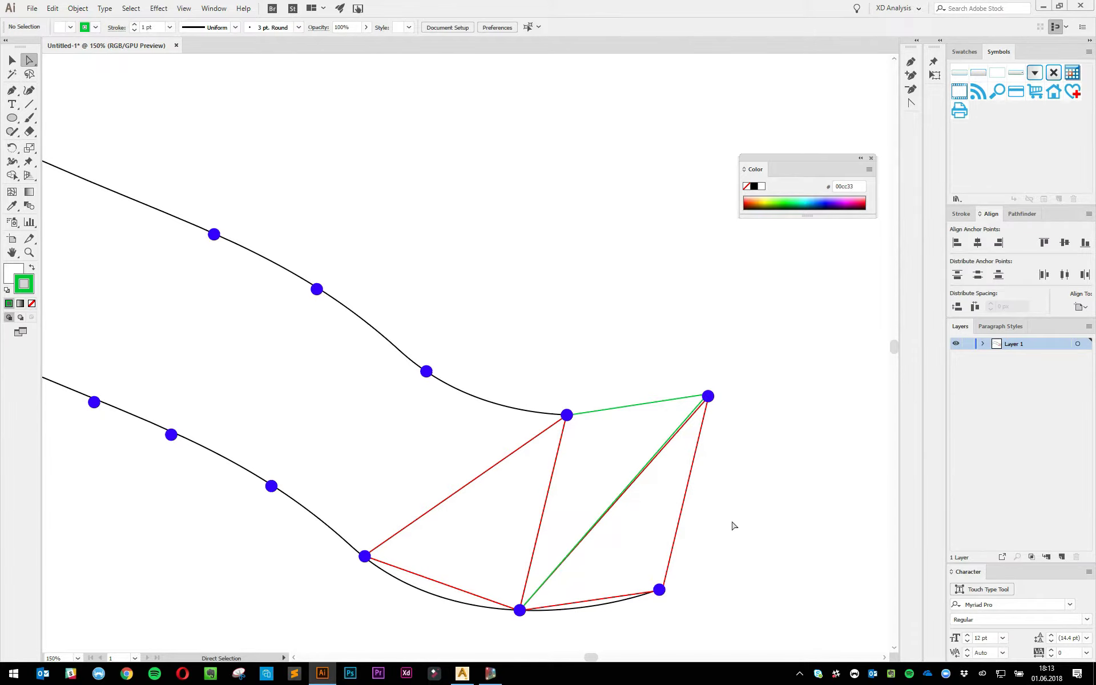
{"action": "left_click", "coordinate": [633, 519]}
{"action": "left_click", "coordinate": [605, 469]}
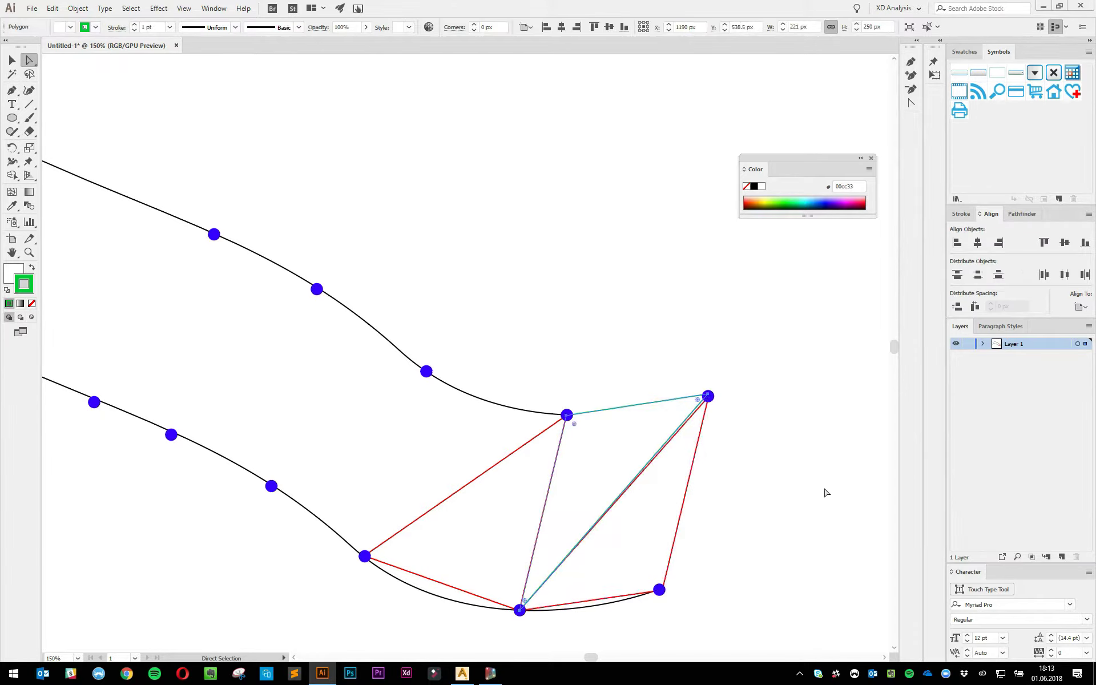
{"action": "left_click", "coordinate": [824, 492]}
- Duplicate the green triangle and fit the copy to the upper curve's second and third dots and the lower curve's third dot from the right
{"action": "left_click", "coordinate": [610, 455]}
{"action": "key", "text": "v"}
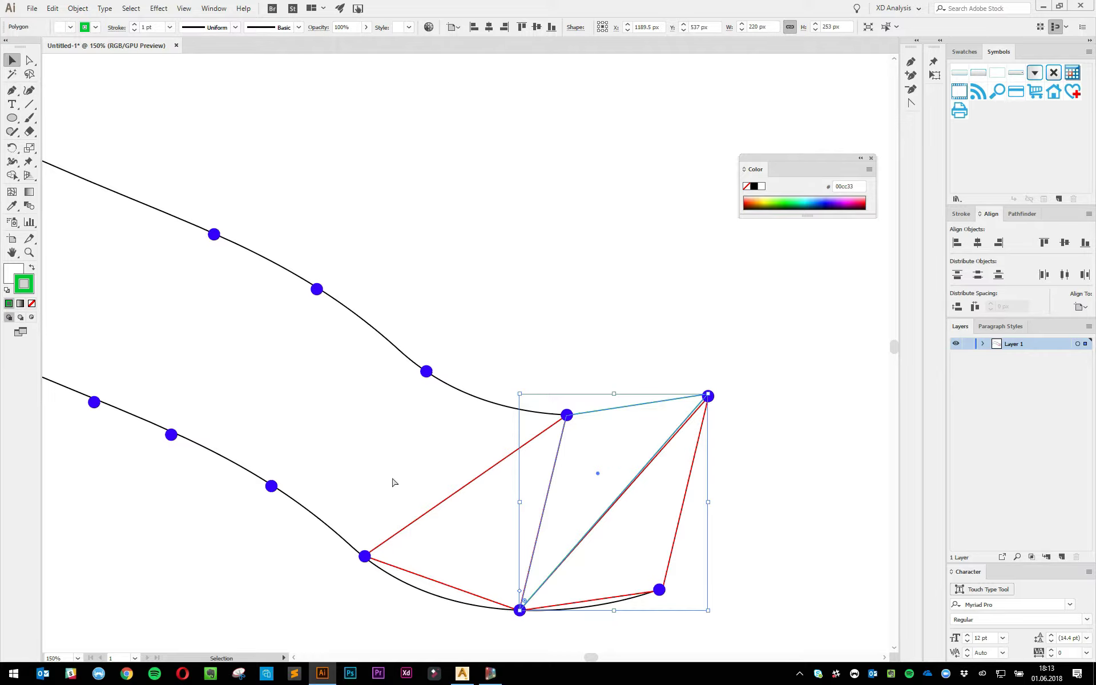
{"action": "left_click_drag", "start_coordinate": [585, 496], "coordinate": [442, 463], "text": "alt"}
{"action": "left_click", "coordinate": [592, 365]}
{"action": "key", "text": "a"}
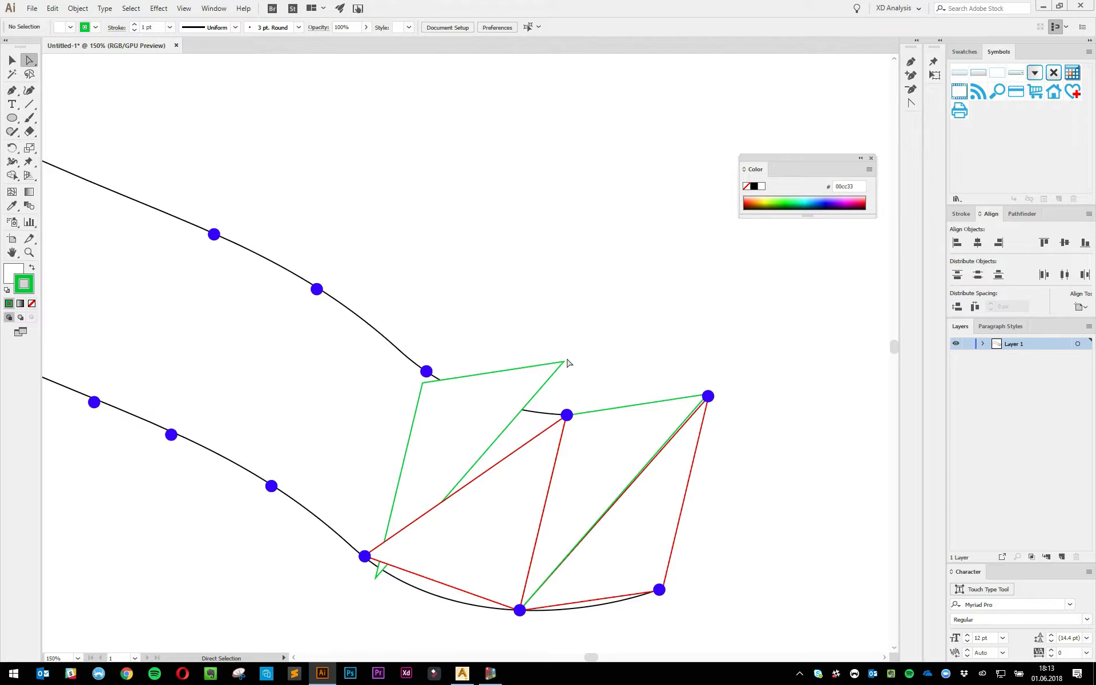
{"action": "left_click_drag", "start_coordinate": [566, 364], "coordinate": [566, 415]}
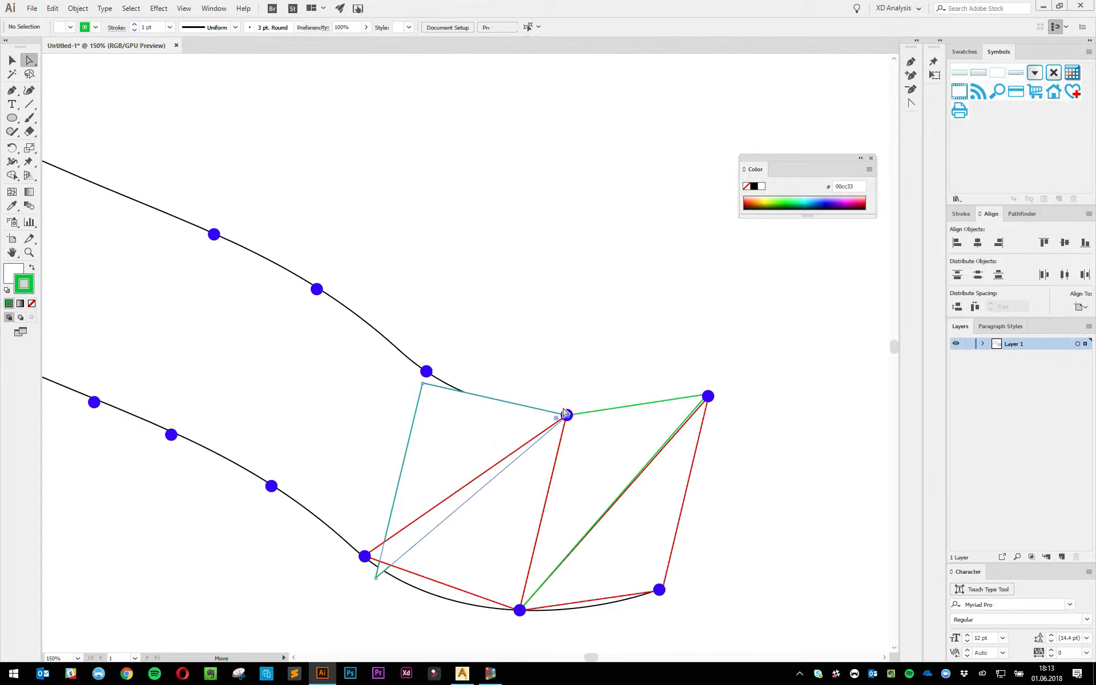
{"action": "left_click_drag", "start_coordinate": [424, 383], "coordinate": [427, 372]}
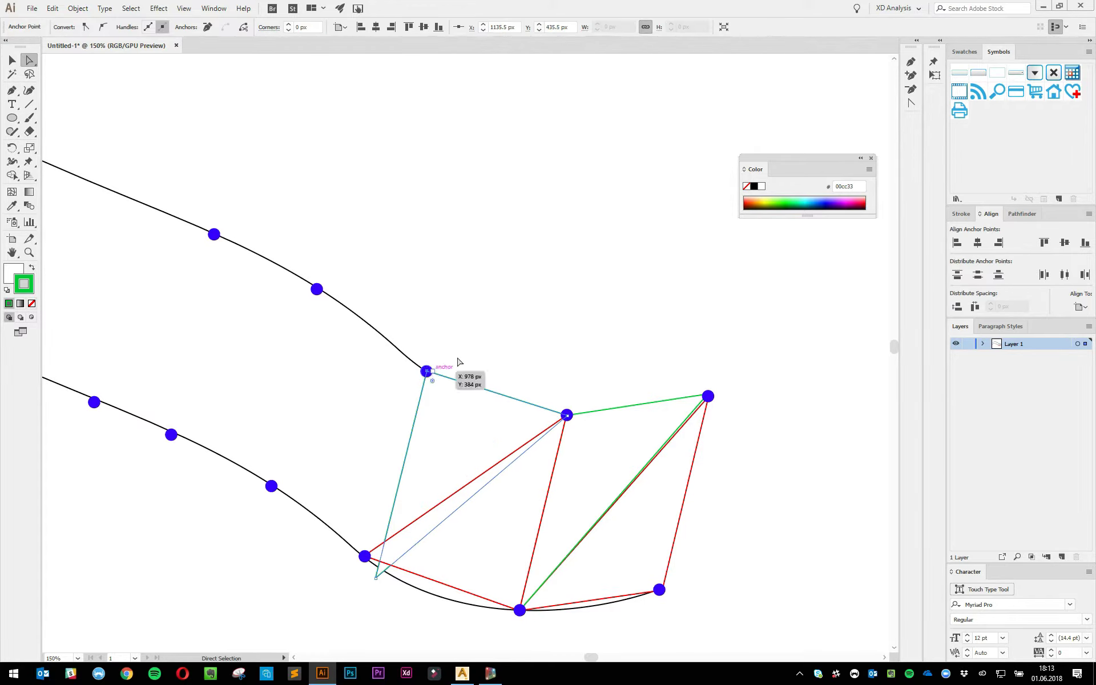
{"action": "left_click", "coordinate": [401, 440]}
{"action": "left_click_drag", "start_coordinate": [378, 579], "coordinate": [365, 557]}
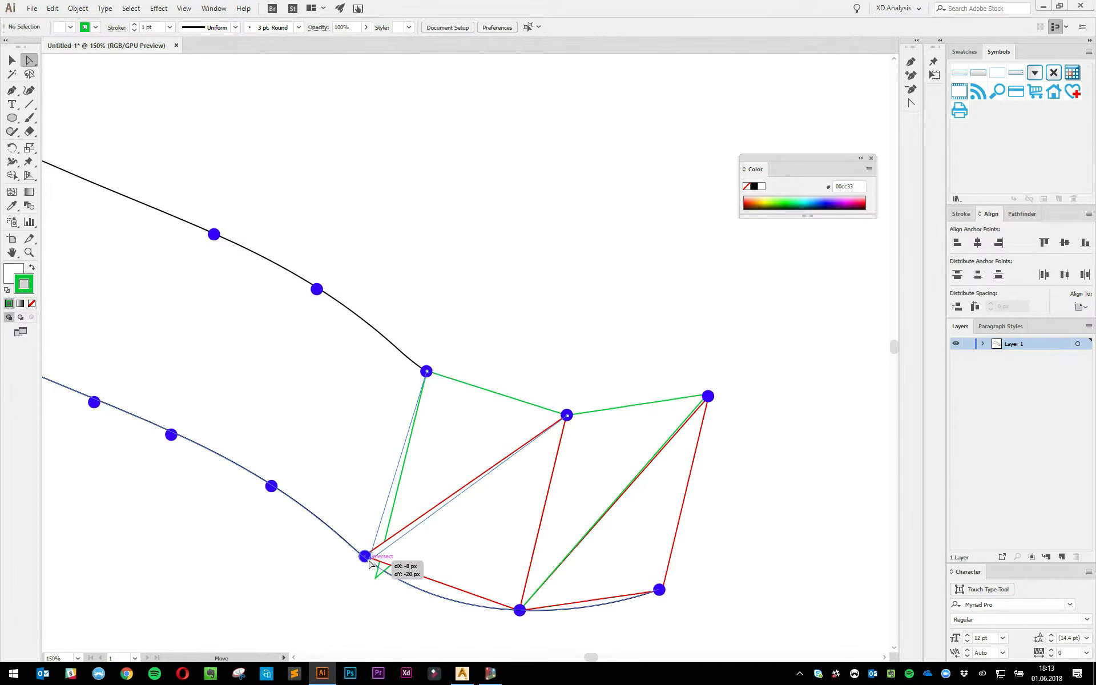
{"action": "left_click", "coordinate": [566, 282]}
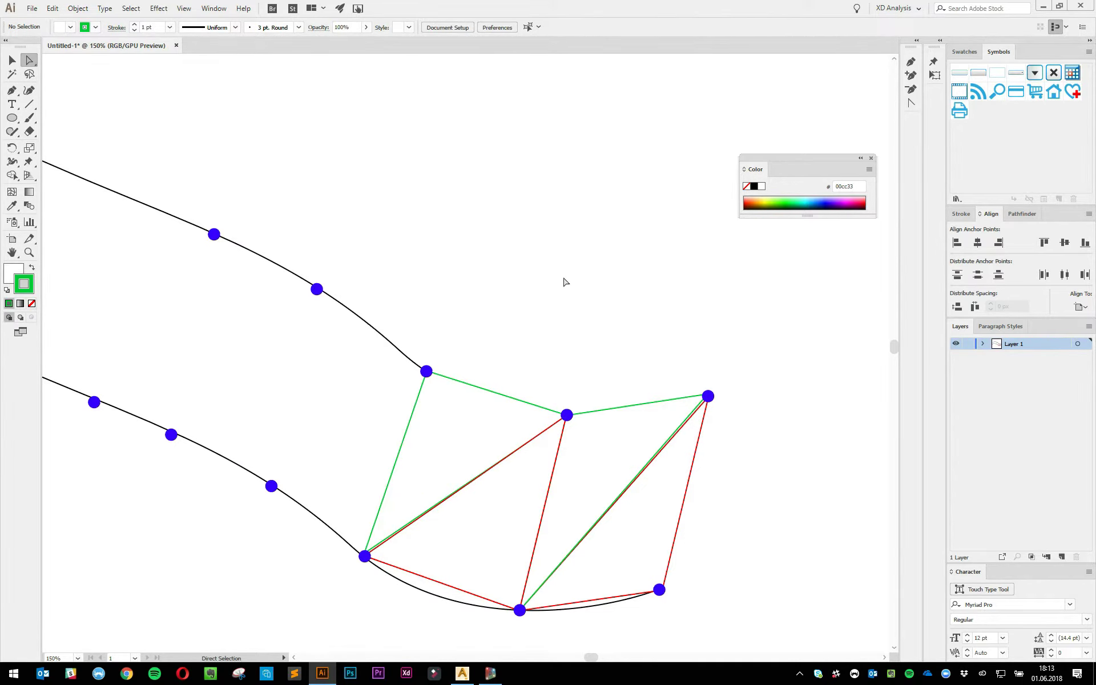
- Compare the triangle sketch with the point grid in Dynamo, and examine the first sublist of the Curve.PointAtParameter output
{"action": "key", "text": "ctrl+minus"}
{"action": "left_click_drag", "start_coordinate": [565, 282], "coordinate": [652, 302]}
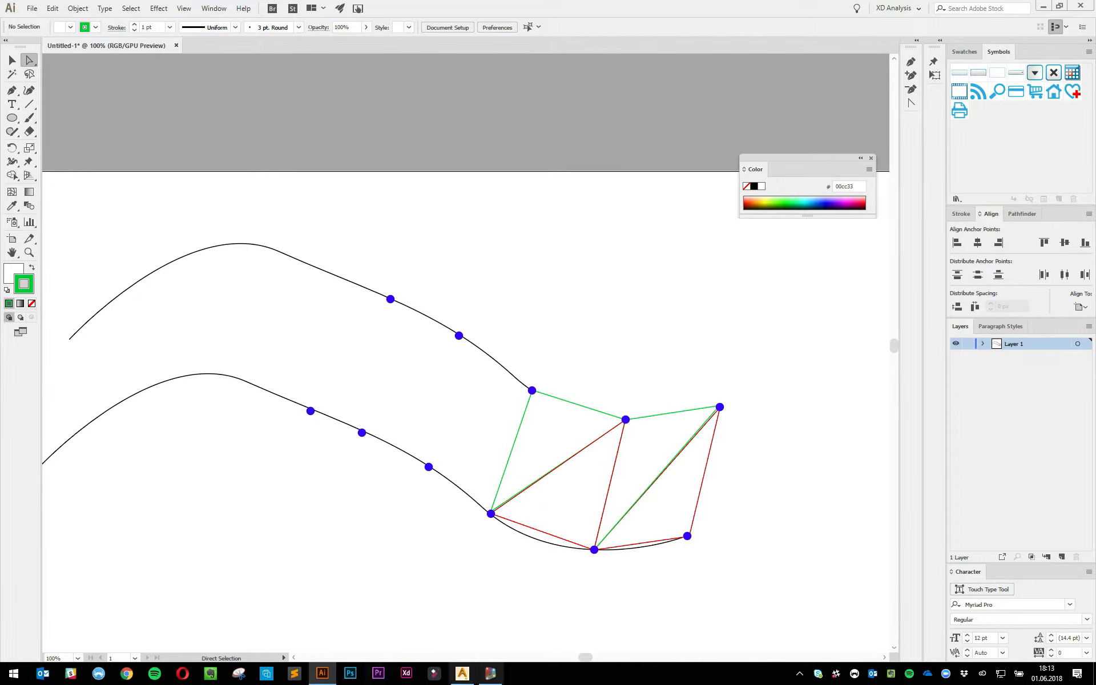
{"action": "left_click", "coordinate": [492, 674]}
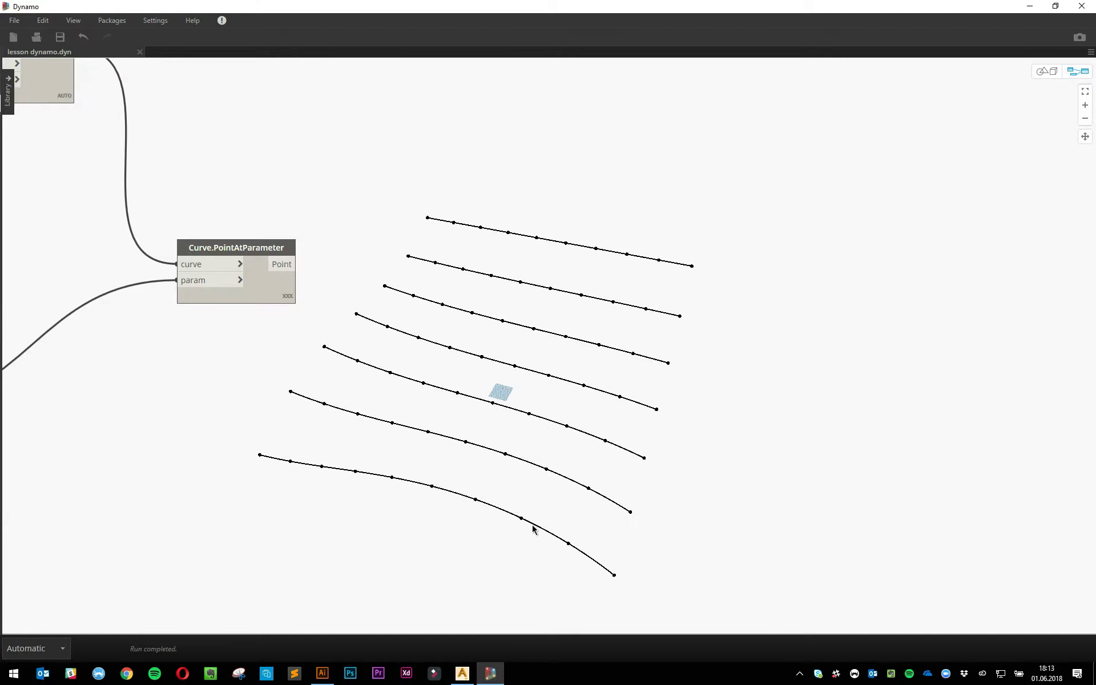
{"action": "key", "text": "alt+Tab"}
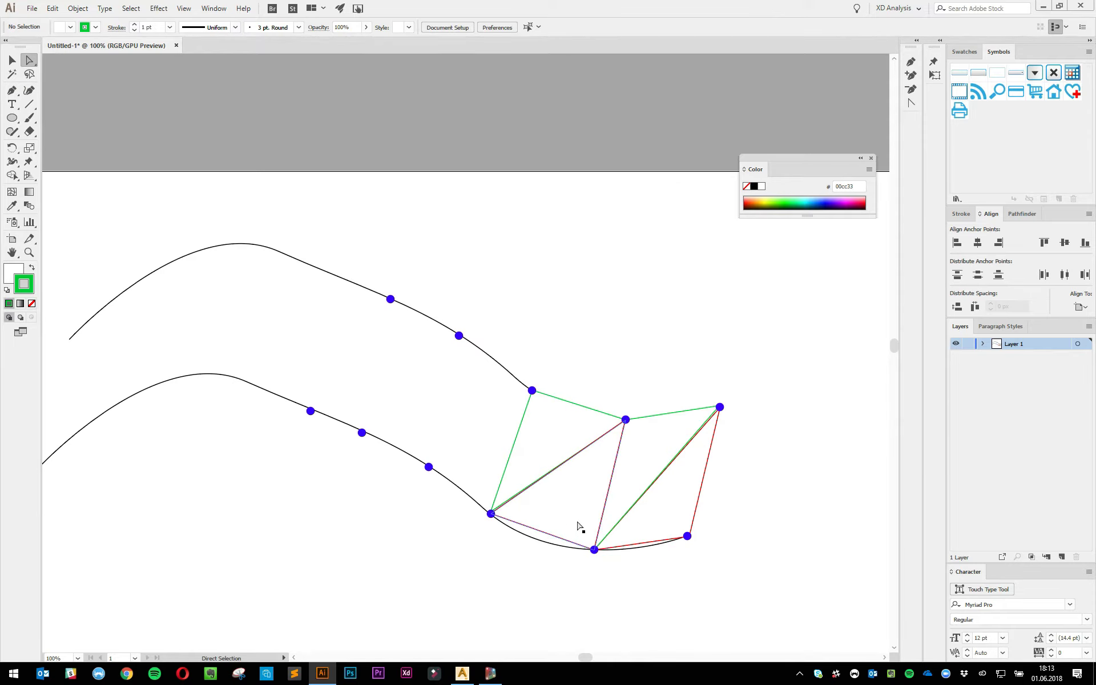
{"action": "key", "text": "alt+Tab"}
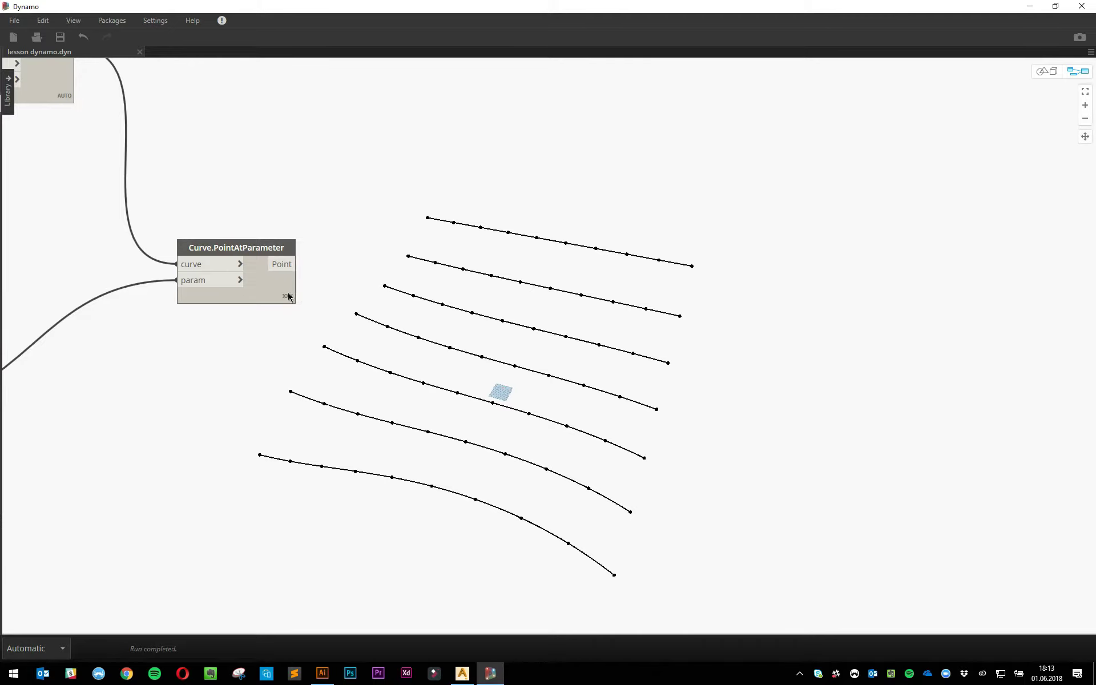
{"action": "left_click", "coordinate": [285, 314]}
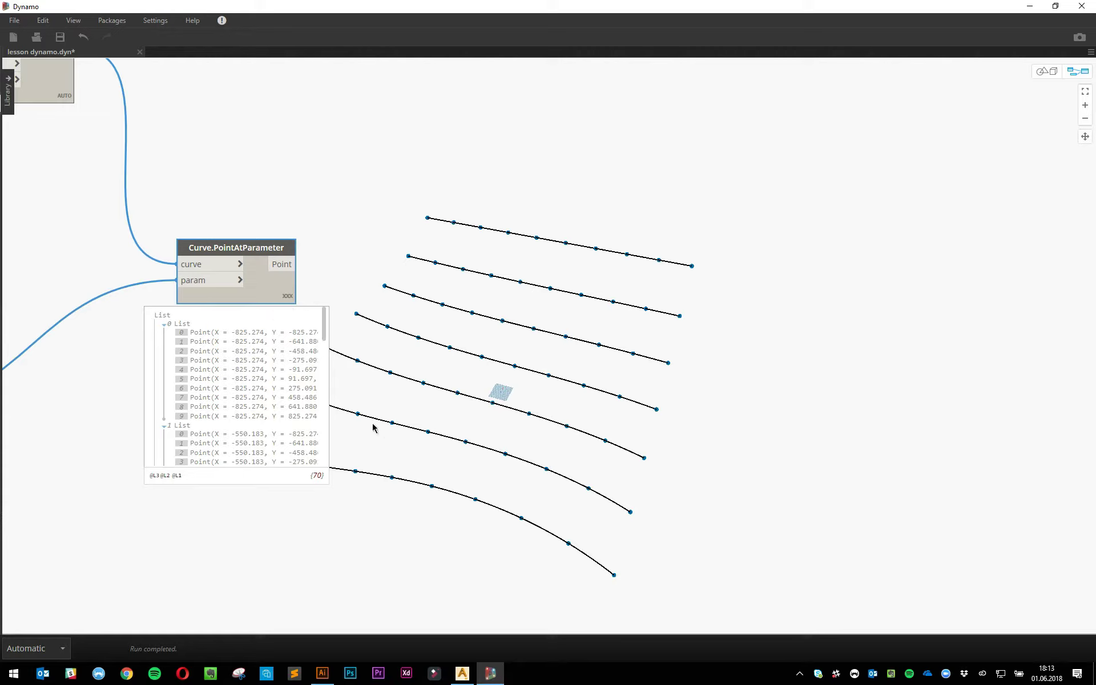
{"action": "left_click", "coordinate": [182, 324]}
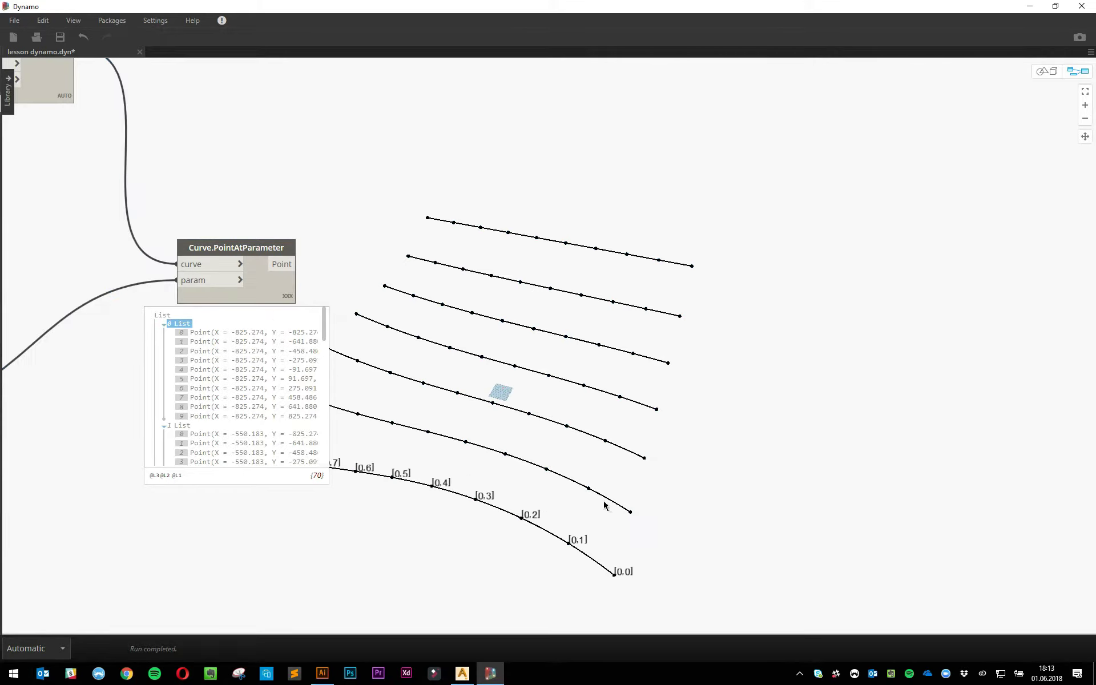
- Add a List.Sublists node and place it to the right of the Curve.PointAtParameter node
{"action": "scroll", "coordinate": [604, 506], "scroll_direction": "up", "scroll_amount": 2}
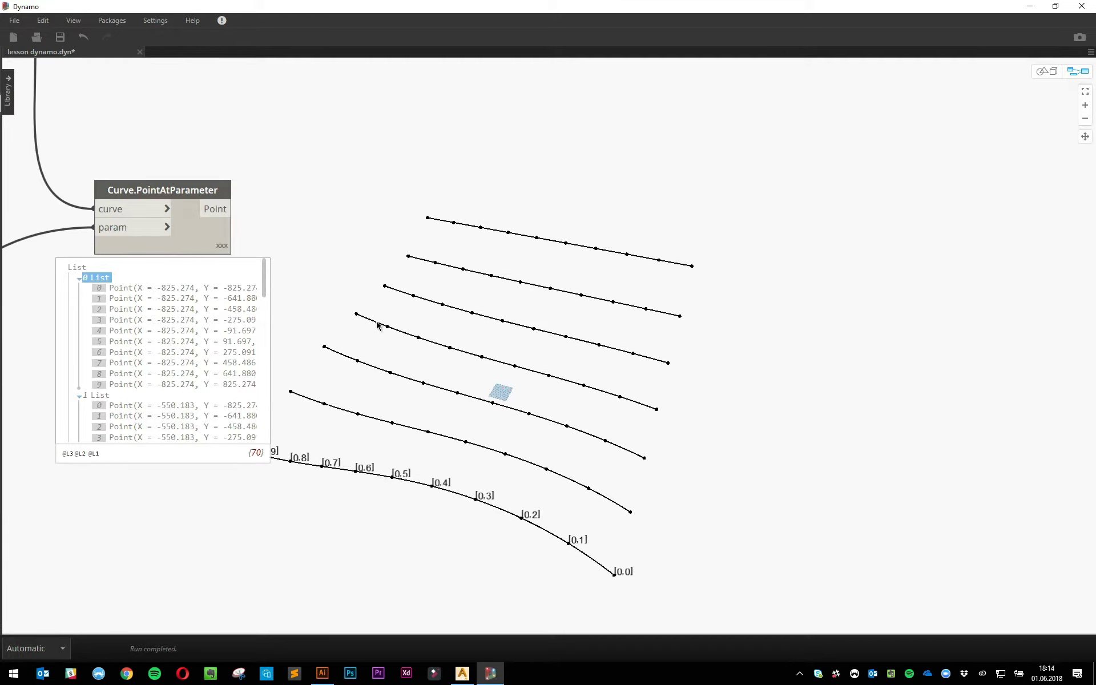
{"action": "right_click", "coordinate": [506, 314]}
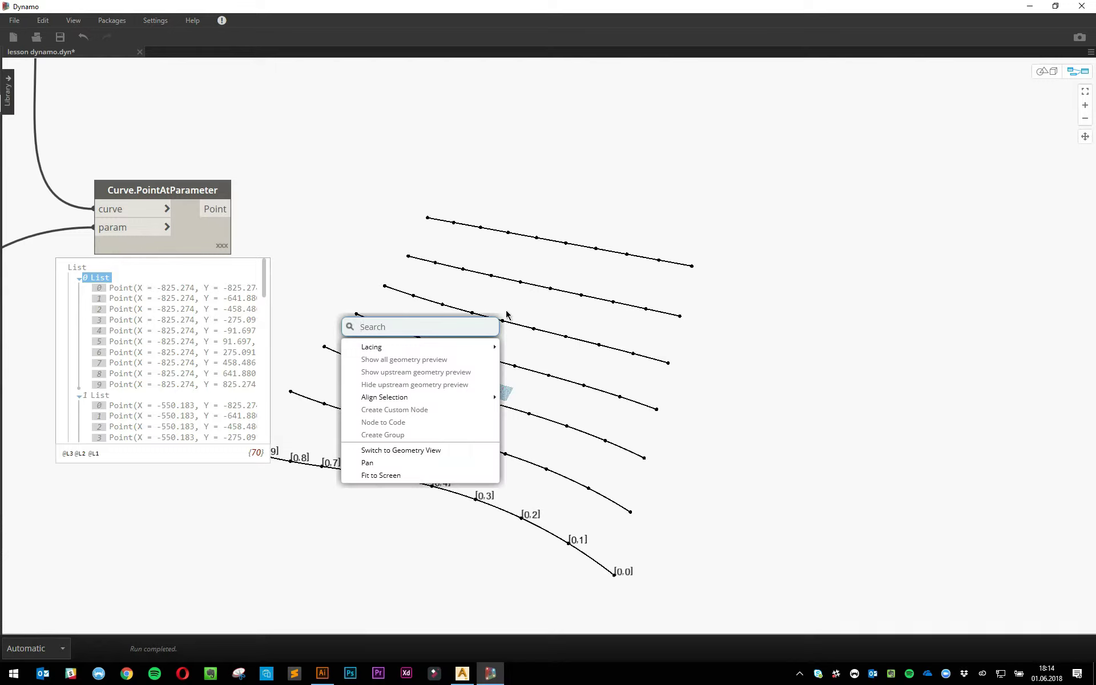
{"action": "type", "text": "sublis"}
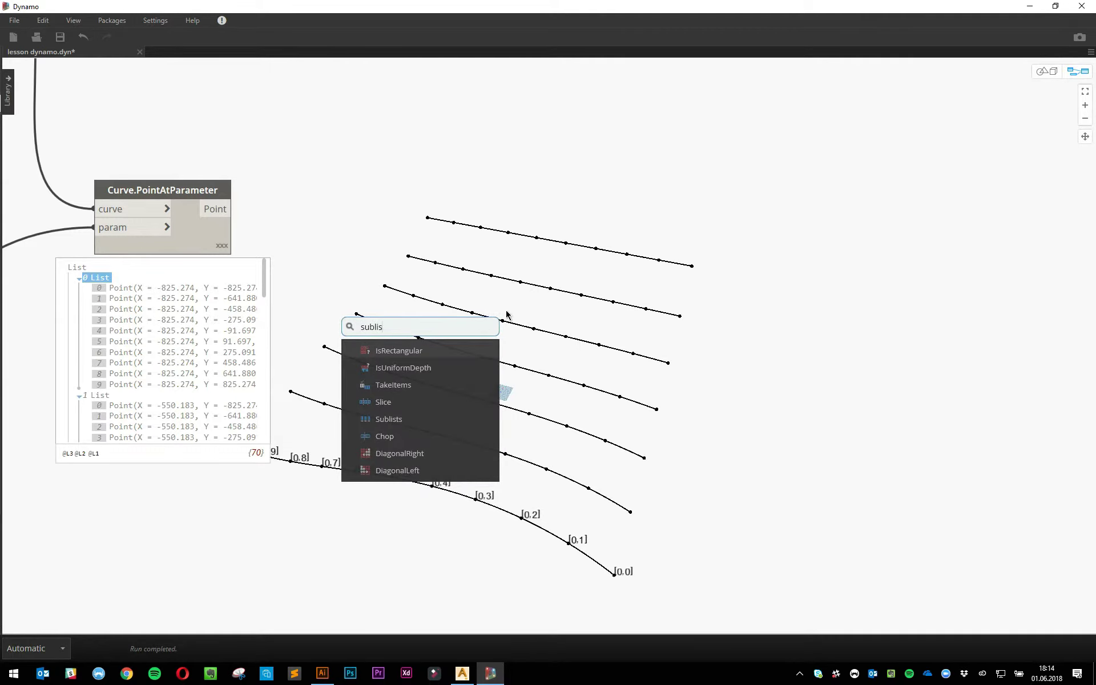
{"action": "left_click", "coordinate": [422, 427]}
{"action": "left_click_drag", "start_coordinate": [424, 429], "coordinate": [523, 187]}
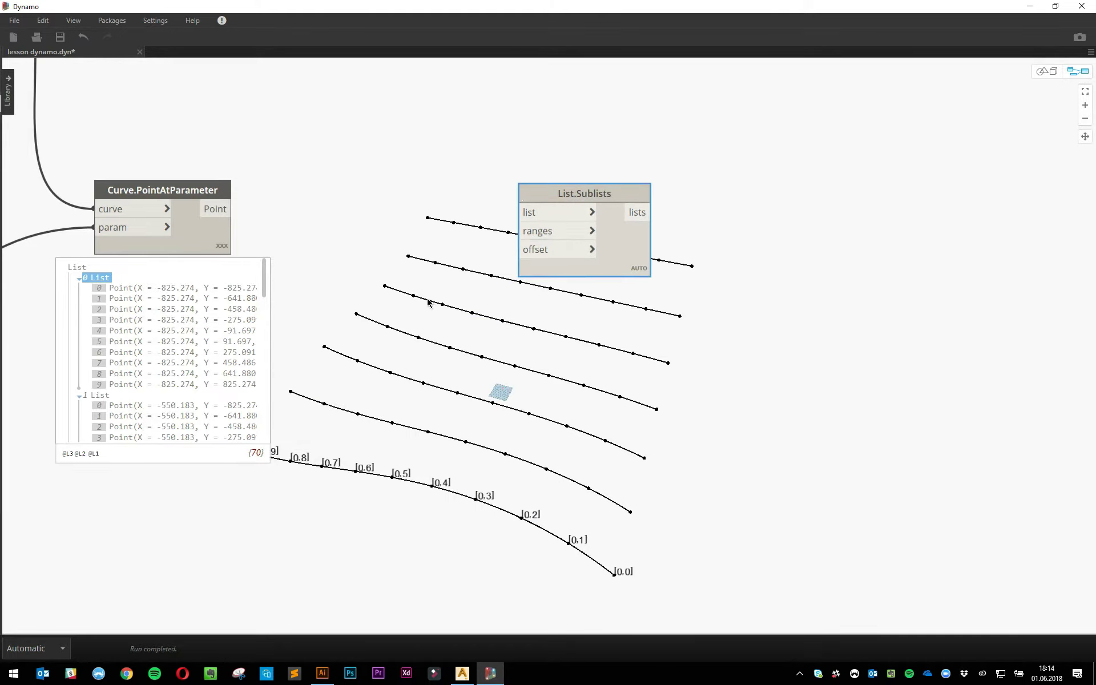
{"action": "mouse_move", "coordinate": [630, 274]}
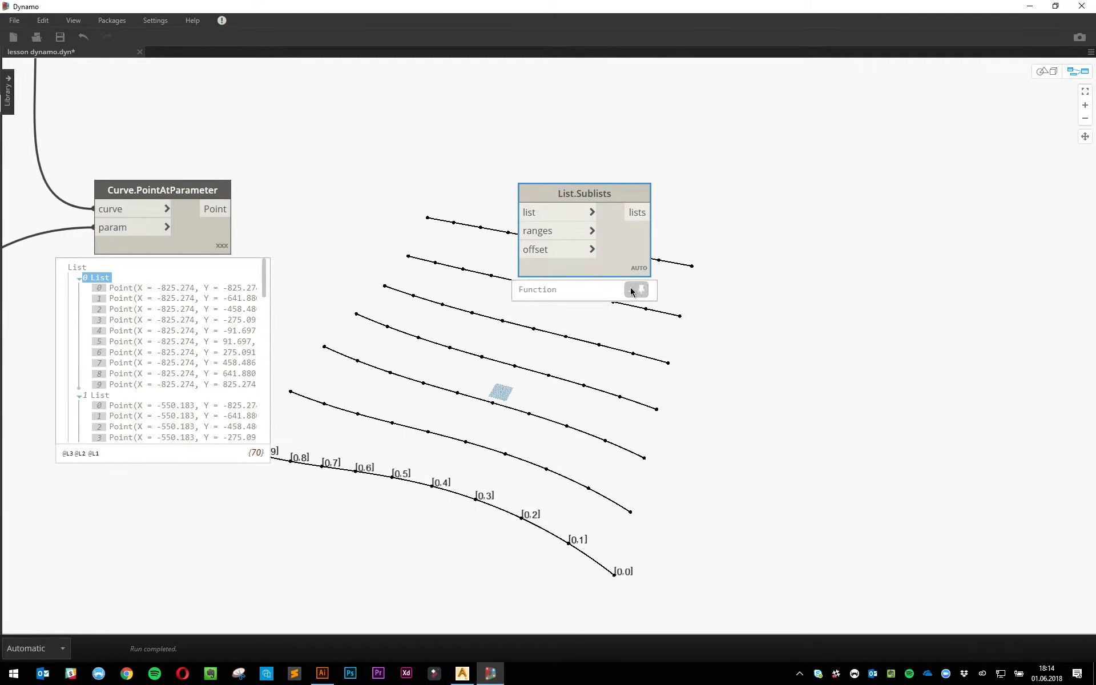
{"action": "left_click_drag", "start_coordinate": [634, 194], "coordinate": [583, 180]}
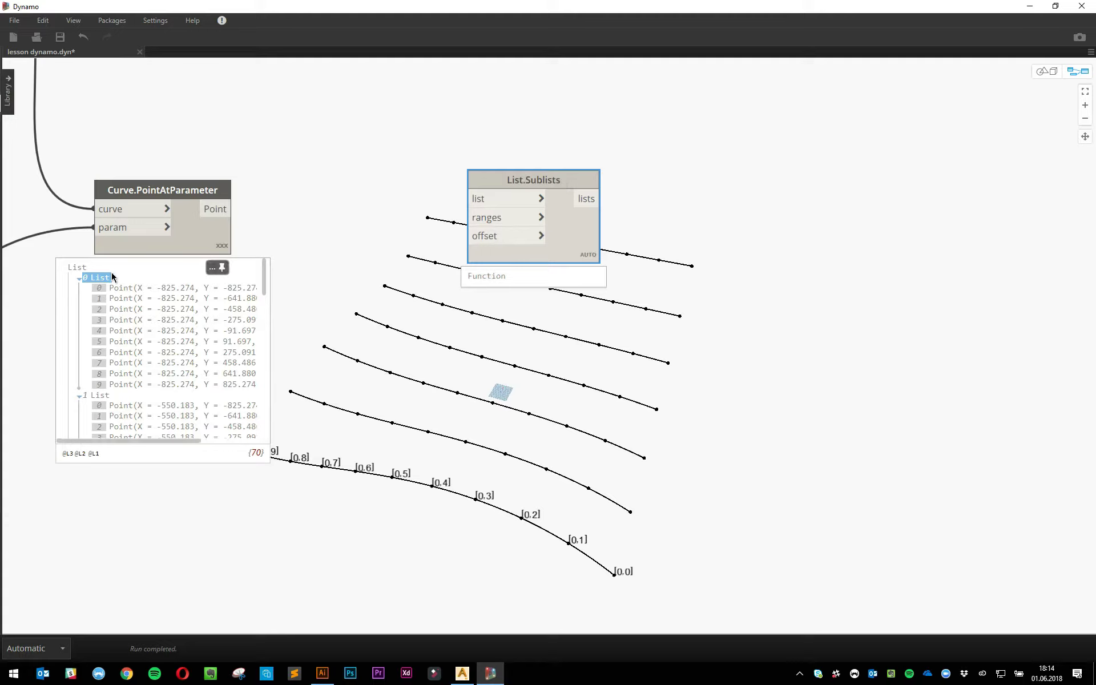
- Connect the Point output of Curve.PointAtParameter to the list input of List.Sublists and shift the List.Sublists node slightly lower
{"action": "left_click", "coordinate": [263, 227]}
{"action": "left_click", "coordinate": [220, 209]}
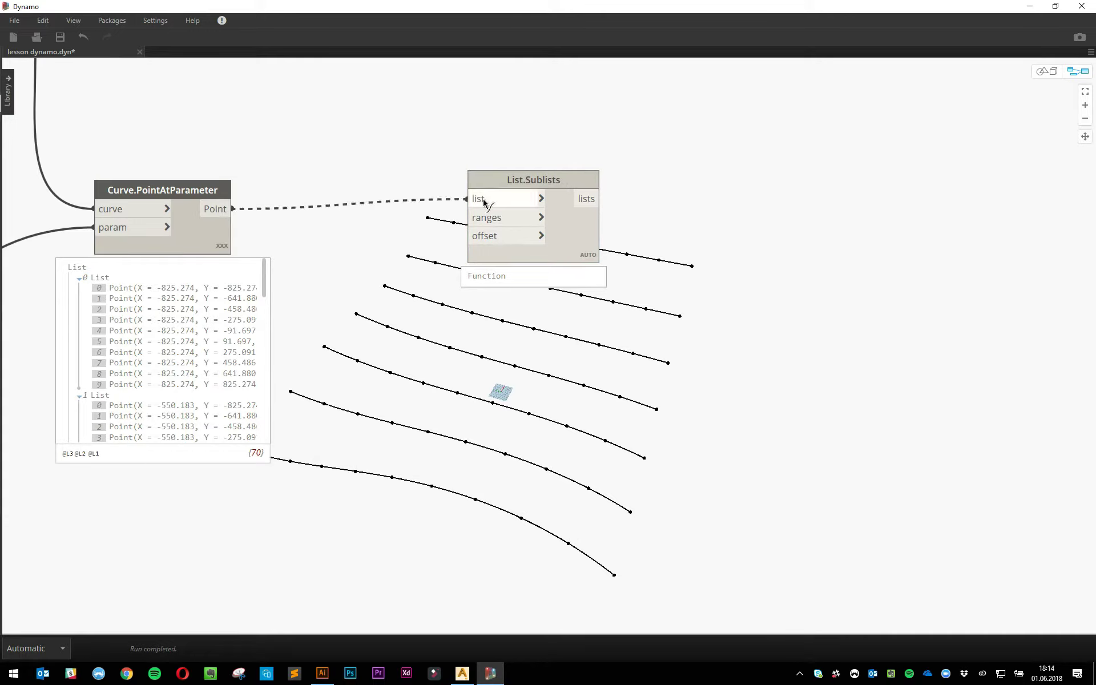
{"action": "left_click", "coordinate": [479, 199]}
{"action": "left_click_drag", "start_coordinate": [541, 189], "coordinate": [549, 203]}
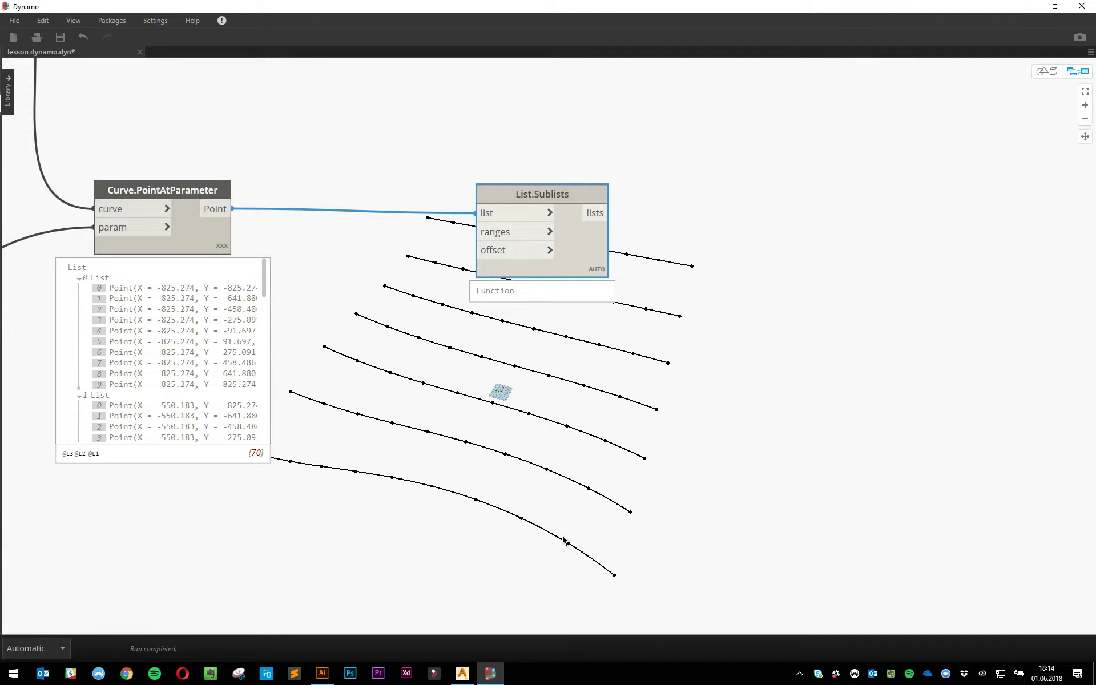
- Add a code block holding the list [0,1]; in the space between Curve.PointAtParameter and List.Sublists
{"action": "double_click", "coordinate": [343, 278]}
{"action": "left_click_drag", "start_coordinate": [360, 273], "coordinate": [387, 269]}
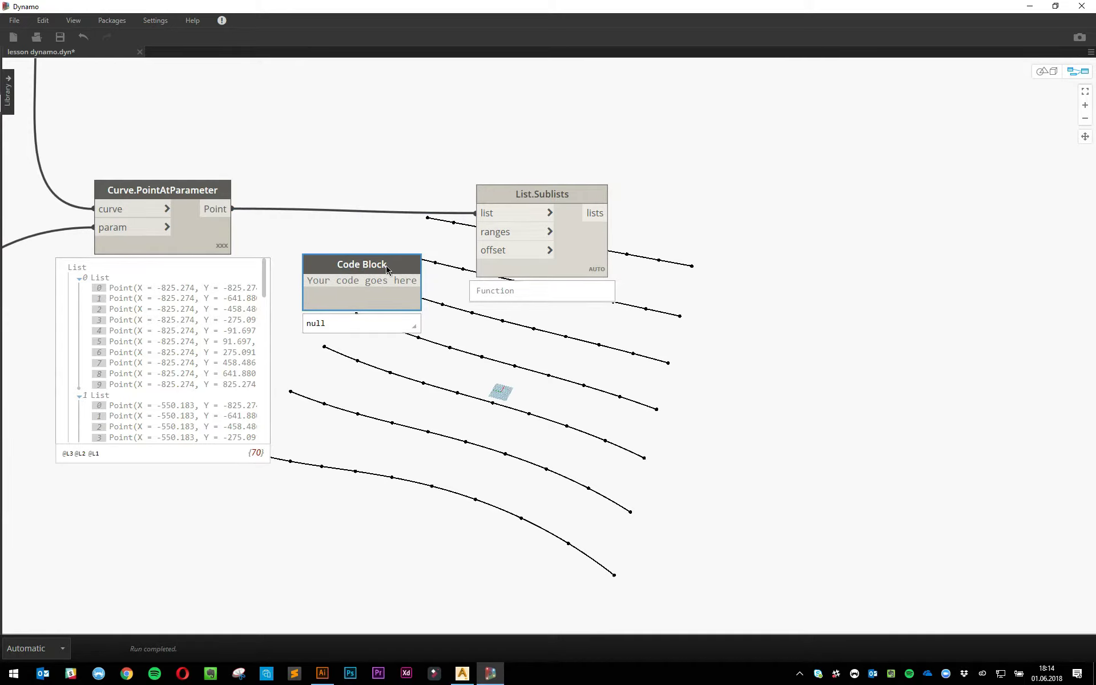
{"action": "type", "text": "0..1;"}
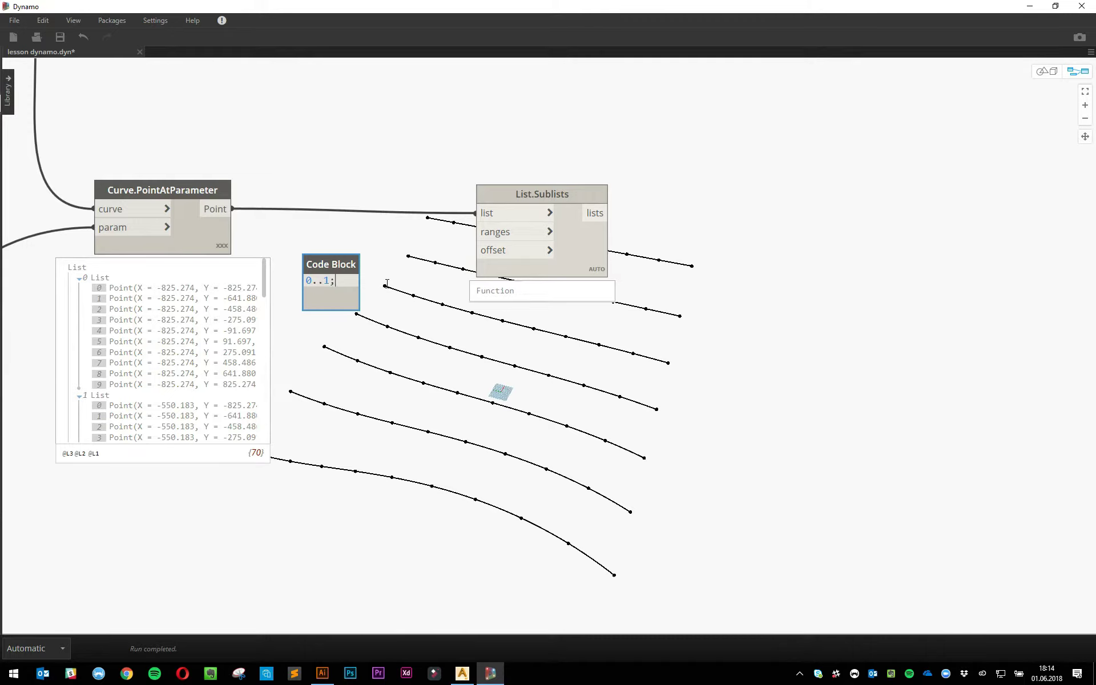
{"action": "left_click", "coordinate": [387, 283]}
{"action": "mouse_move", "coordinate": [342, 295]}
{"action": "left_click", "coordinate": [349, 320]}
{"action": "mouse_move", "coordinate": [348, 361]}
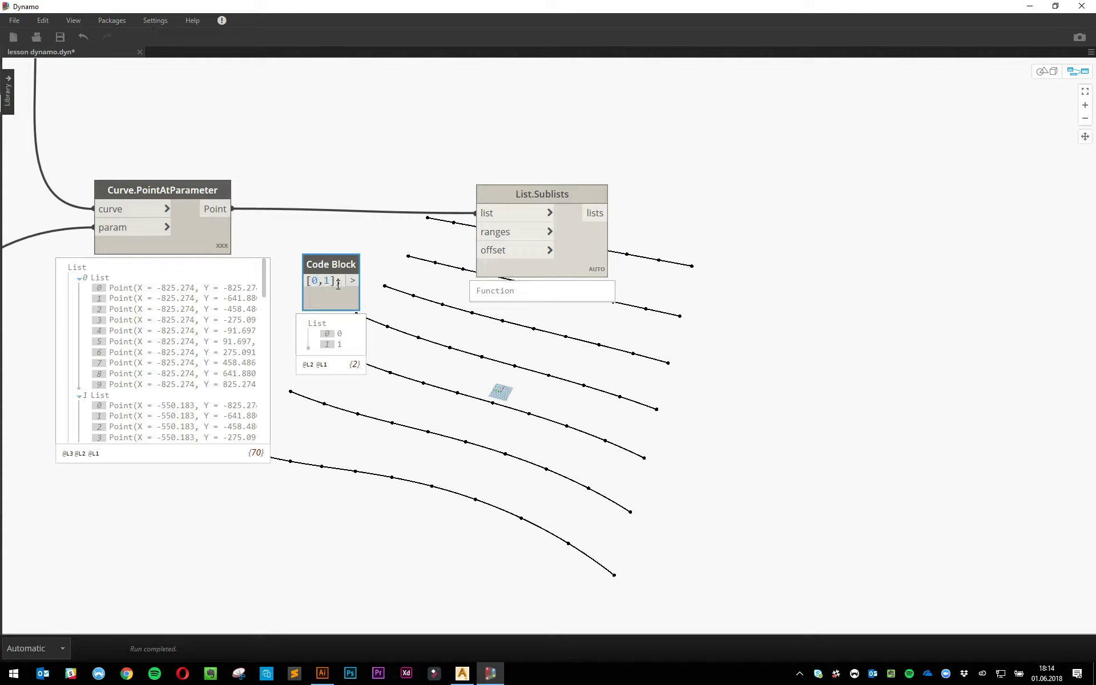
{"action": "left_click", "coordinate": [377, 315]}
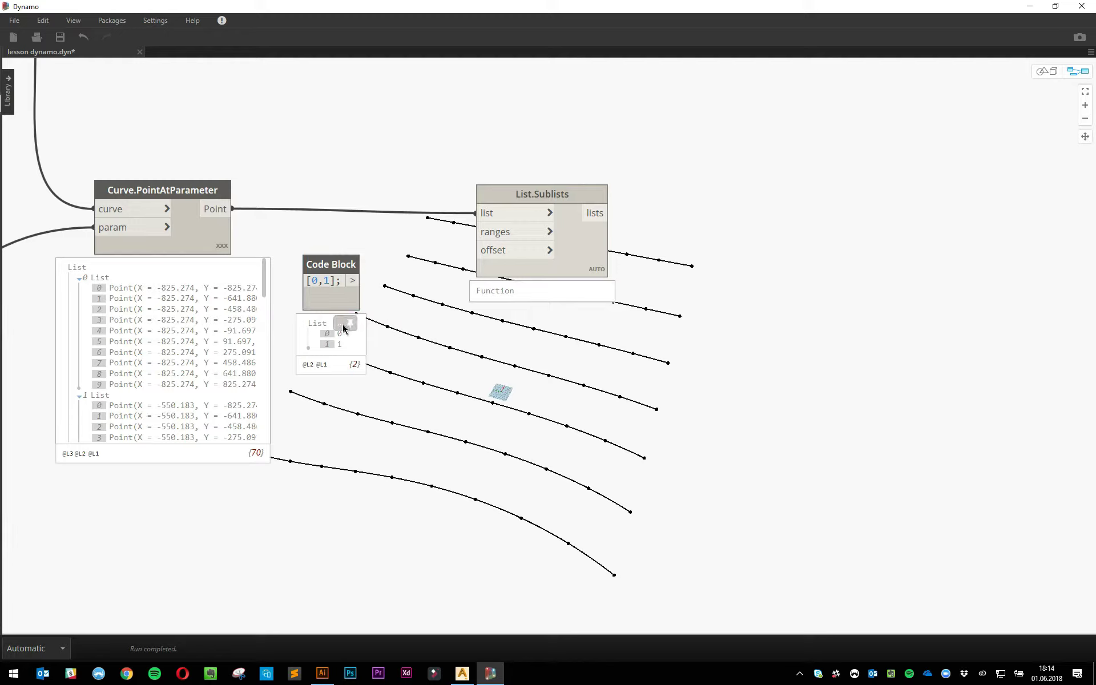
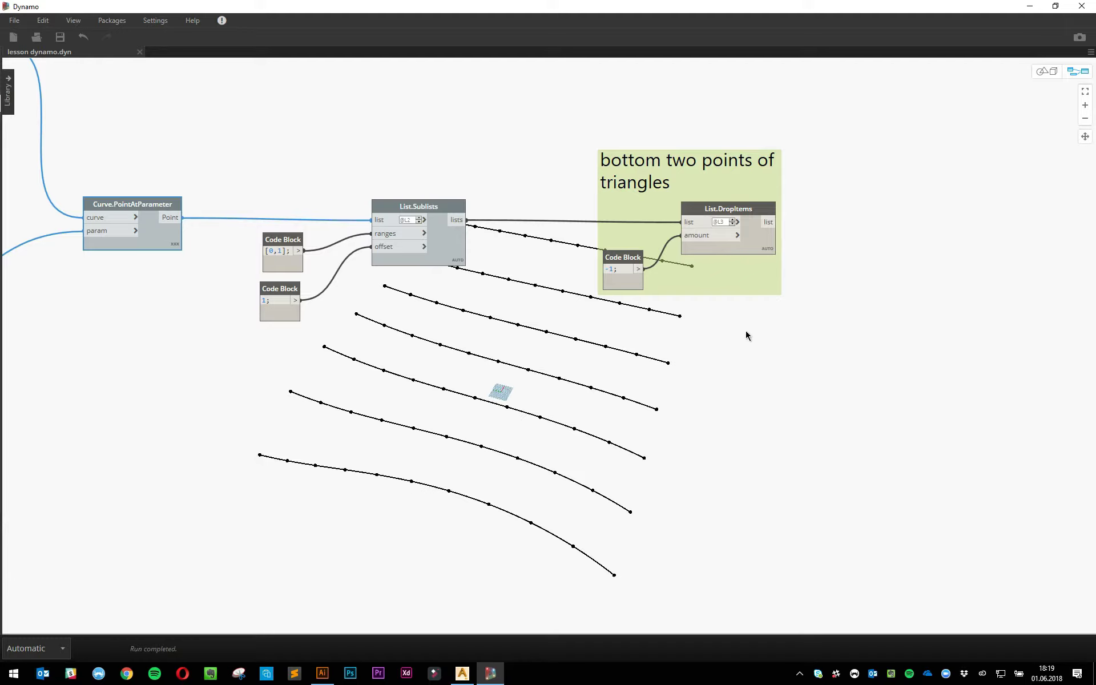
- Switch to Illustrator to examine the rightmost dot of the upper curve in the triangle sketch, and return to Dynamo
{"action": "key", "text": "alt+Tab"}
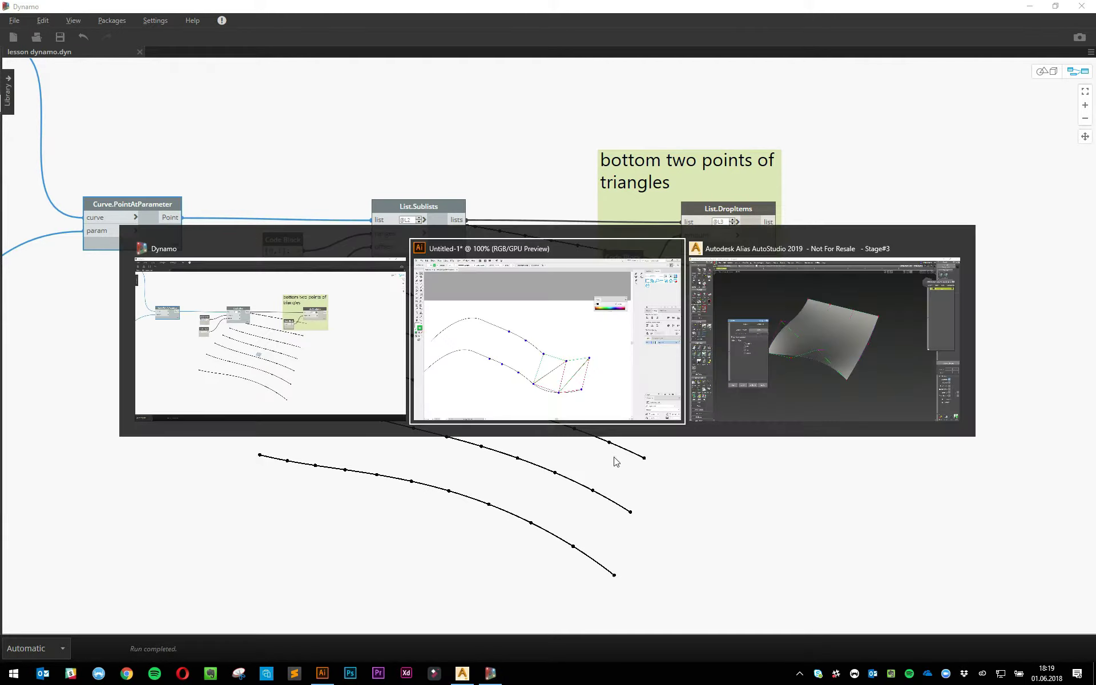
{"action": "left_click", "coordinate": [723, 409]}
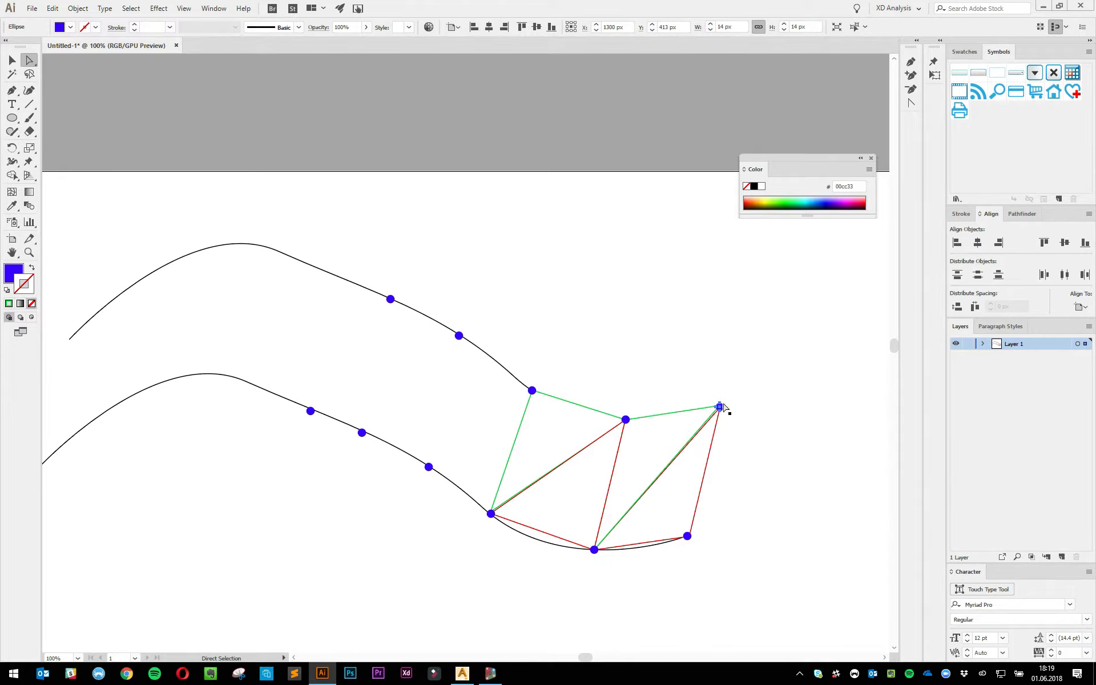
{"action": "key", "text": "alt+Tab"}
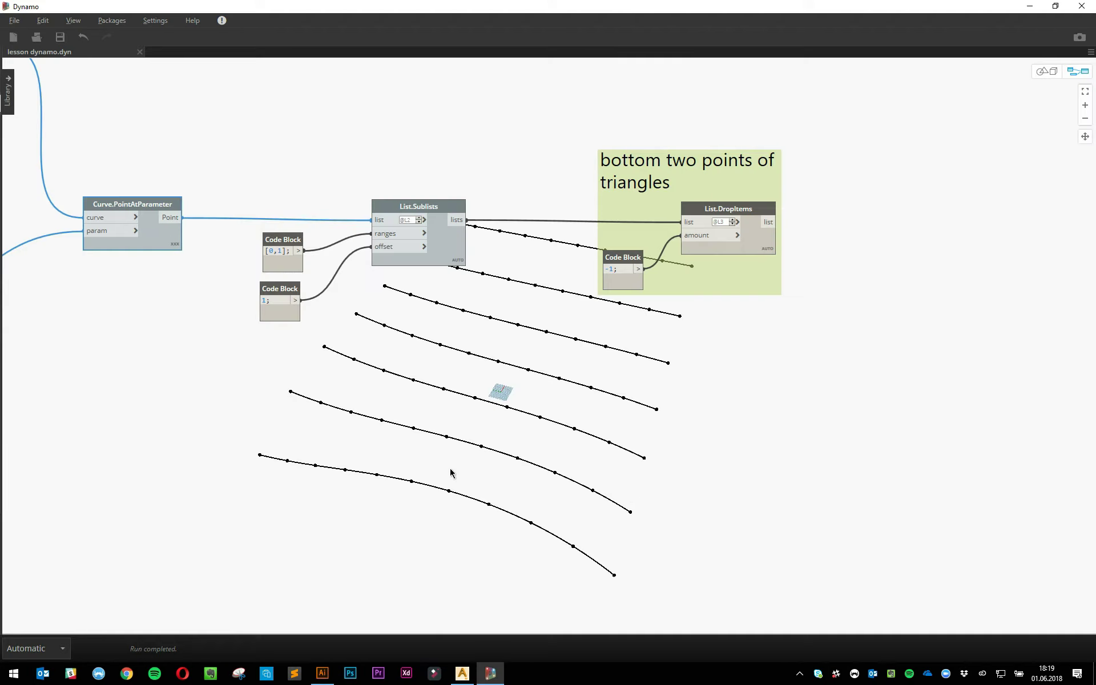
- Move the Curve.PointAtParameter node farther from List.Sublists and show its output list
{"action": "middle_click_drag", "start_coordinate": [450, 468], "coordinate": [529, 474]}
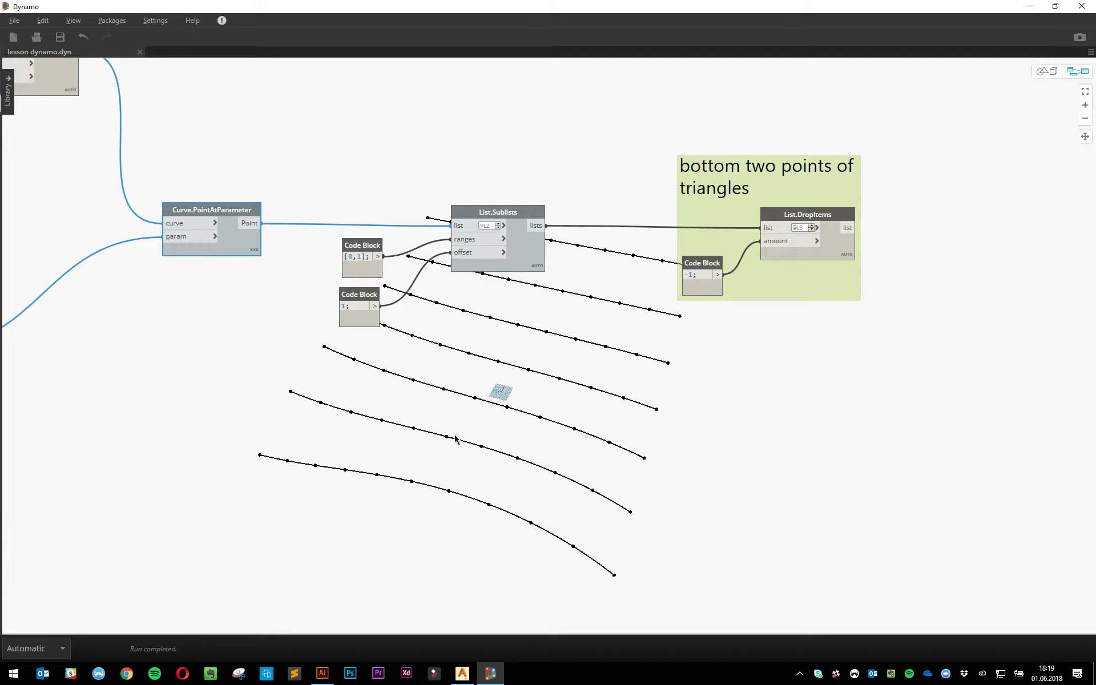
{"action": "left_click_drag", "start_coordinate": [237, 236], "coordinate": [202, 256]}
{"action": "mouse_move", "coordinate": [214, 250]}
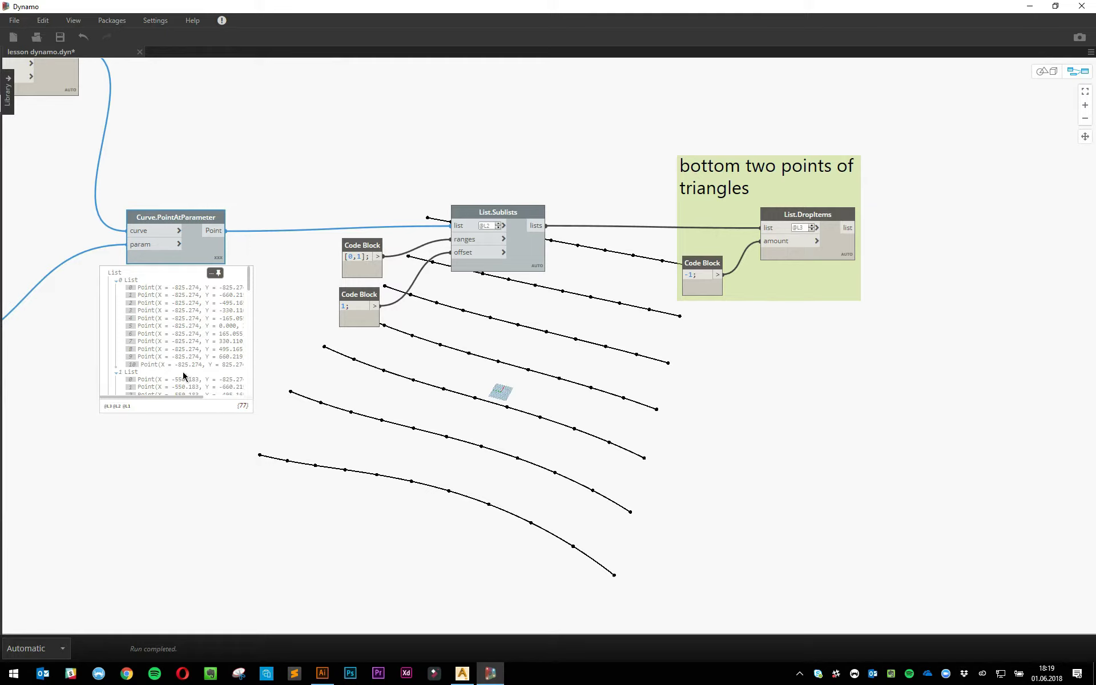
- Duplicate the List.Sublists node together with its two code blocks, keeping the copies below the originals
{"action": "left_click_drag", "start_coordinate": [264, 128], "coordinate": [643, 408]}
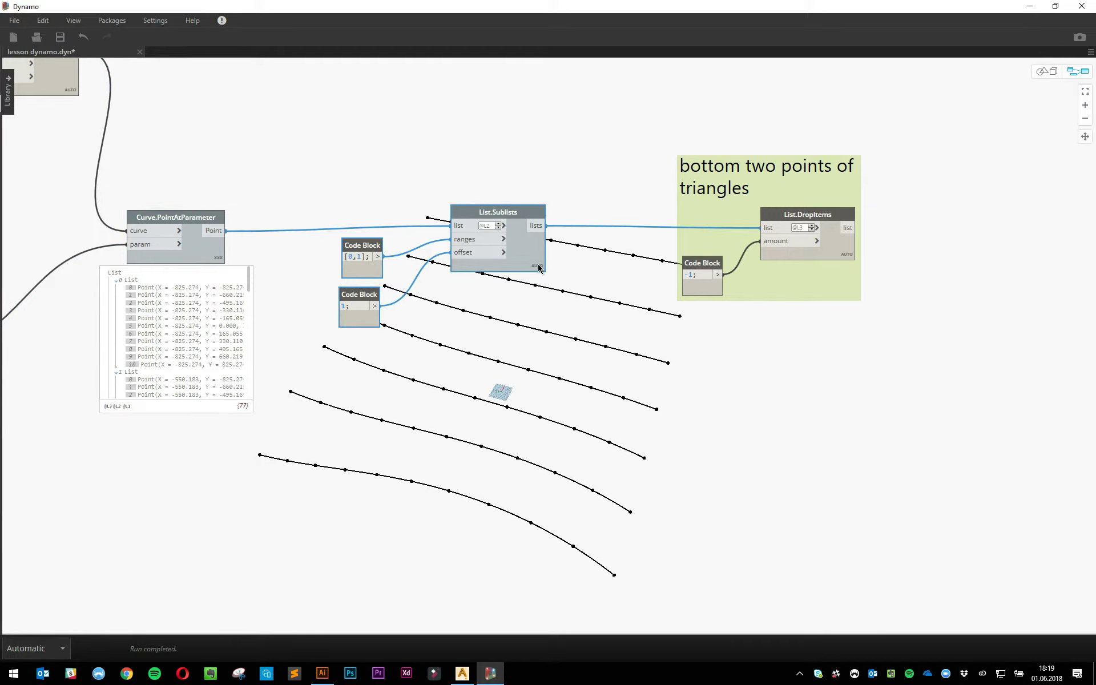
{"action": "key", "text": "ctrl+c"}
{"action": "key", "text": "ctrl+v"}
{"action": "left_click", "coordinate": [572, 361]}
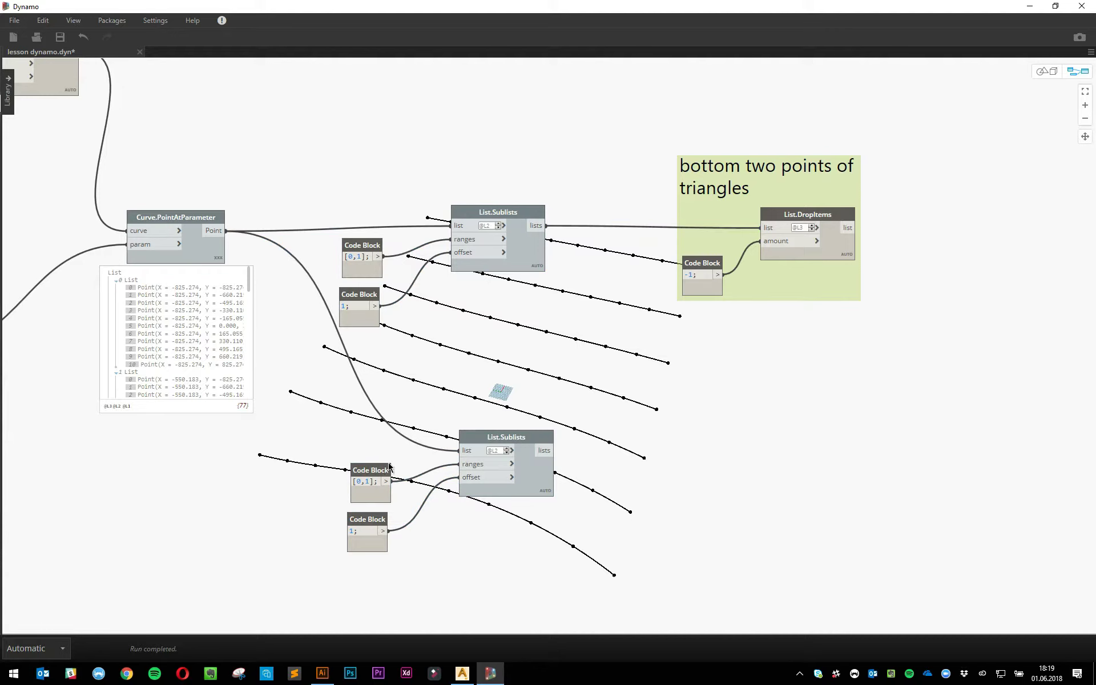
- Set the code block feeding the duplicated List.Sublists node's ranges to 0; and keep that node's output list displayed
{"action": "scroll", "coordinate": [312, 493], "scroll_direction": "up", "scroll_amount": 3}
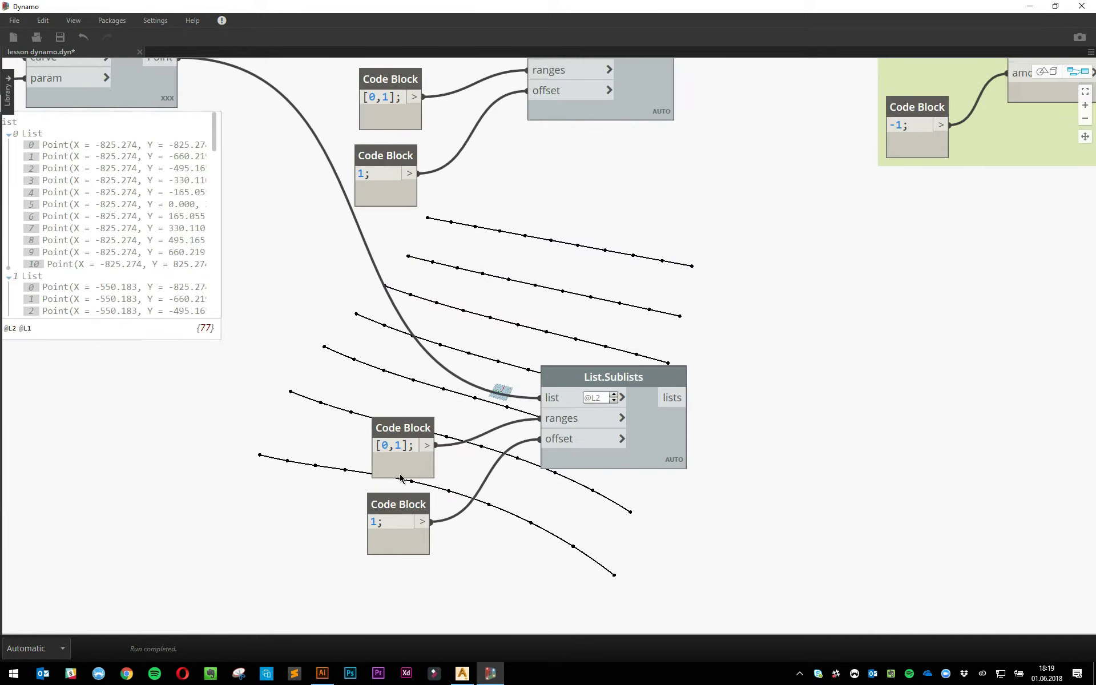
{"action": "double_click", "coordinate": [413, 444]}
{"action": "type", "text": "0;"}
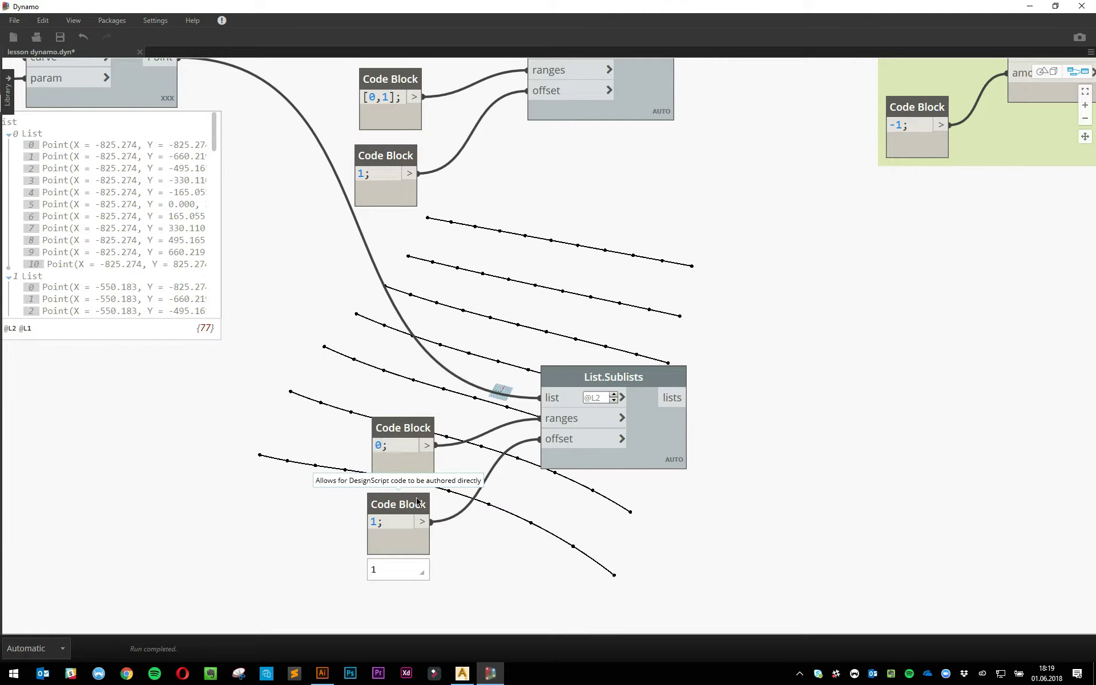
{"action": "scroll", "coordinate": [428, 356], "scroll_direction": "down", "scroll_amount": 1}
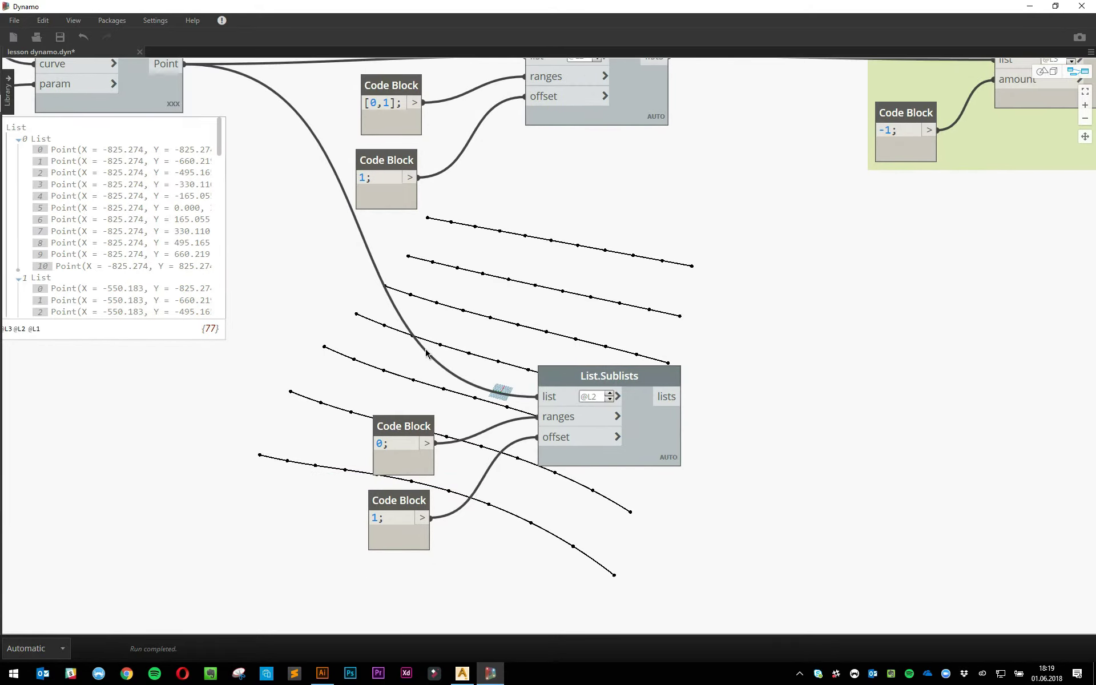
{"action": "middle_click_drag", "start_coordinate": [363, 287], "coordinate": [332, 288]}
{"action": "scroll", "coordinate": [622, 486], "scroll_direction": "up", "scroll_amount": 1}
{"action": "left_click", "coordinate": [640, 482]}
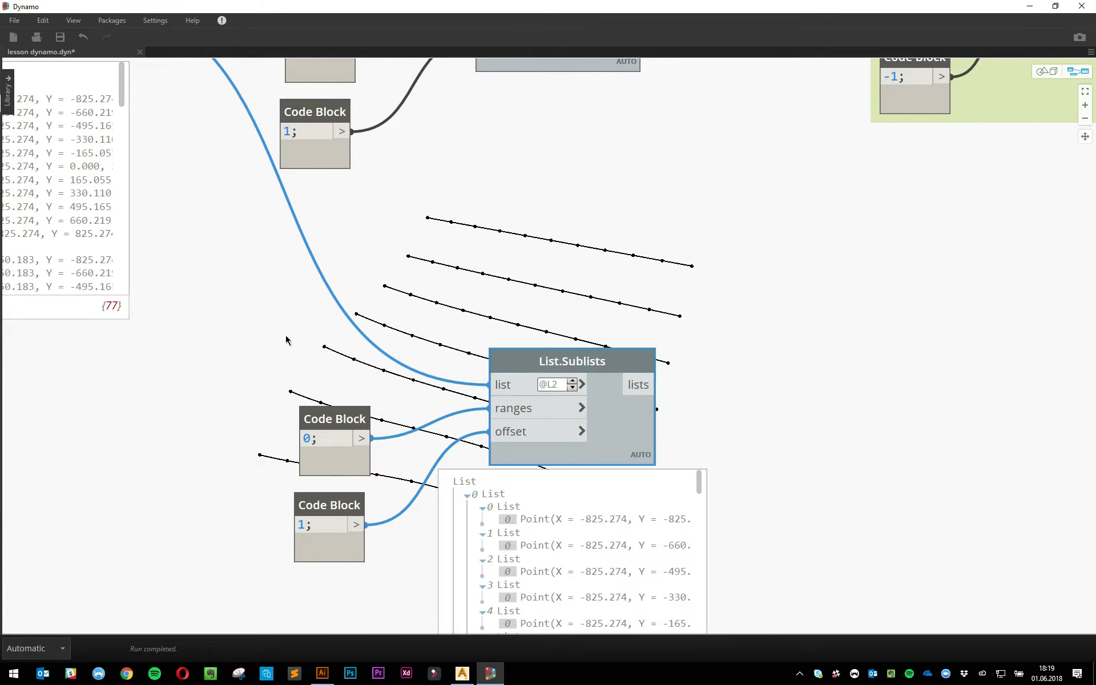
- Turn on the geometry preview of the duplicated List.Sublists node
{"action": "scroll", "coordinate": [280, 338], "scroll_direction": "down", "scroll_amount": 2}
{"action": "middle_click_drag", "start_coordinate": [280, 338], "coordinate": [390, 435]}
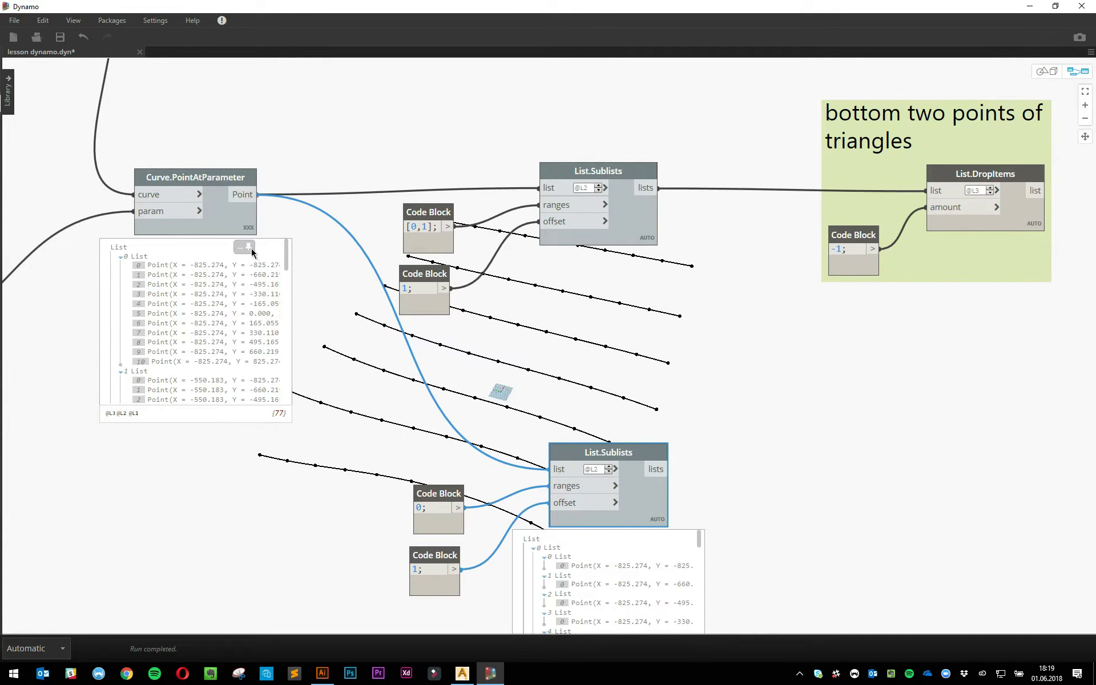
{"action": "middle_click_drag", "start_coordinate": [356, 384], "coordinate": [257, 222]}
{"action": "scroll", "coordinate": [554, 341], "scroll_direction": "up", "scroll_amount": 1}
{"action": "right_click", "coordinate": [555, 341]}
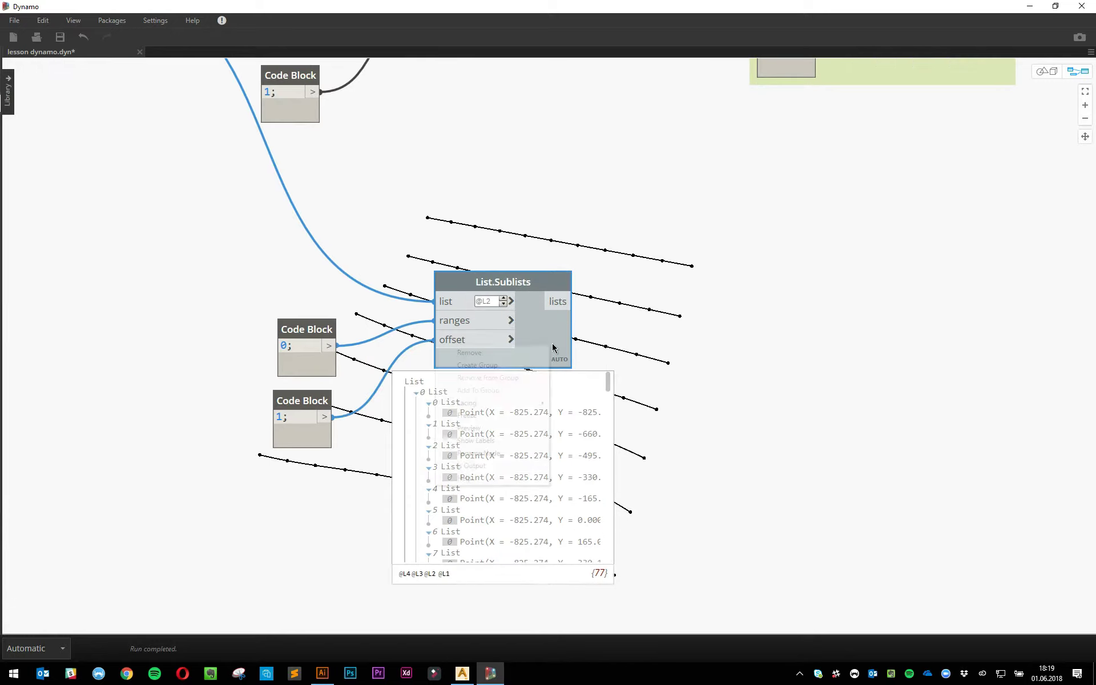
{"action": "left_click", "coordinate": [497, 424]}
{"action": "scroll", "coordinate": [718, 403], "scroll_direction": "down", "scroll_amount": 2}
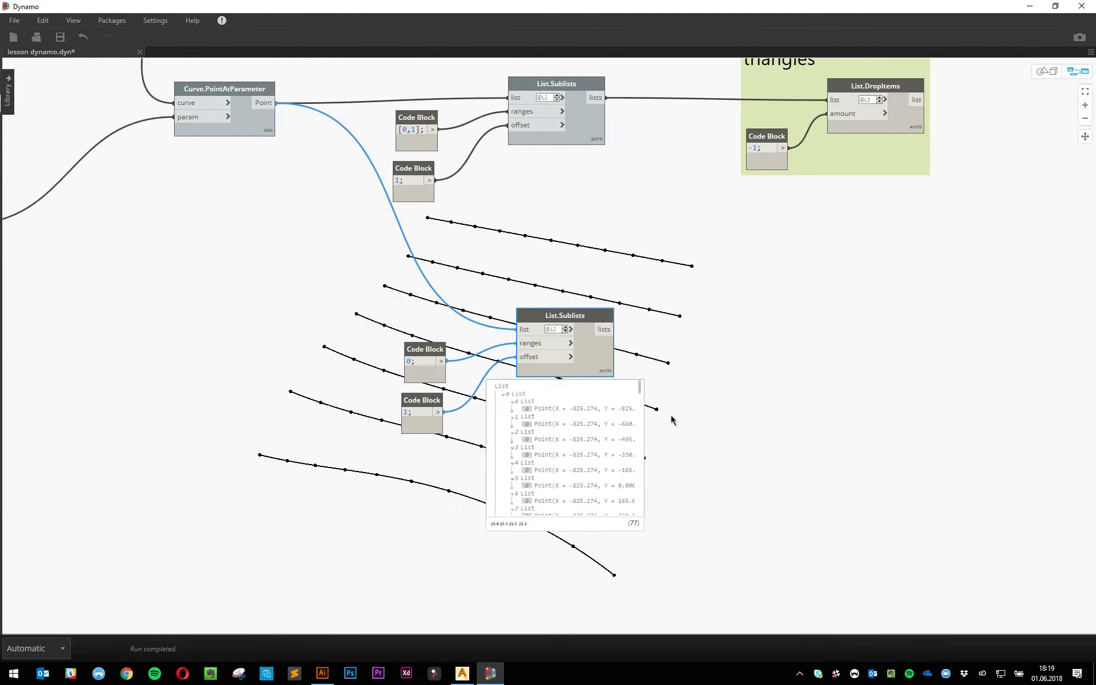
- Turn off the geometry preview of the List.DropItems node in the bottom two points of triangles group
{"action": "middle_click_drag", "start_coordinate": [672, 416], "coordinate": [562, 451]}
{"action": "right_click", "coordinate": [797, 162]}
{"action": "left_click", "coordinate": [796, 292]}
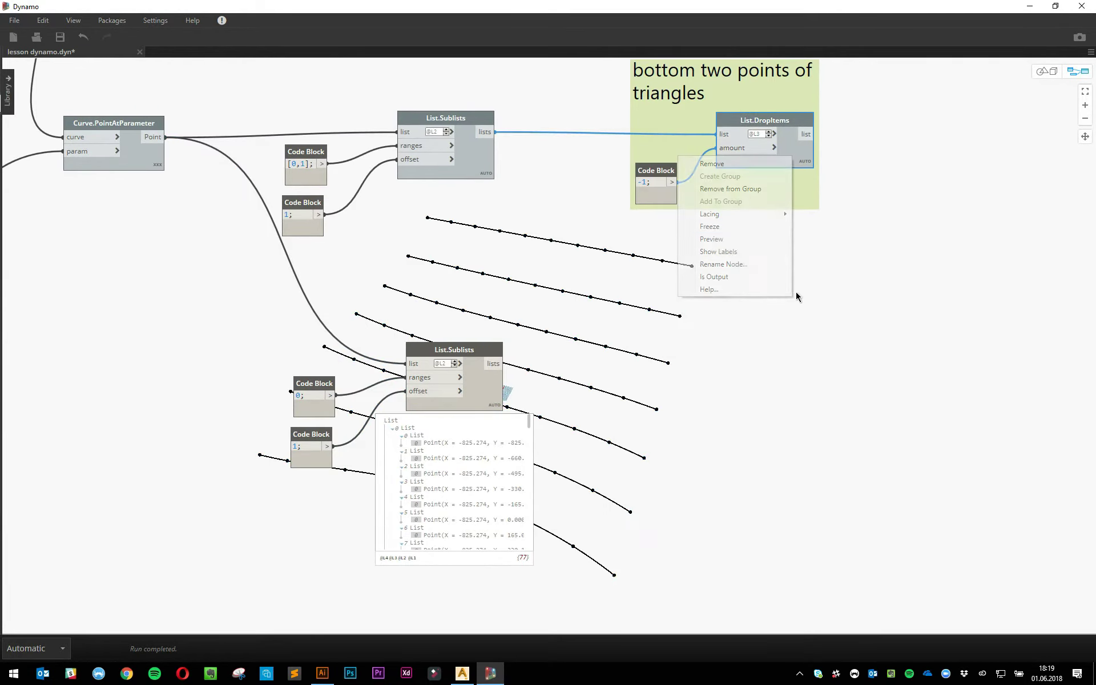
- Examine the duplicated List.Sublists node's output, collapsing sublists 0 to 3 to compare how the points are nested per curve
{"action": "left_click", "coordinate": [408, 428]}
{"action": "middle_click_drag", "start_coordinate": [671, 506], "coordinate": [567, 487]}
{"action": "left_click", "coordinate": [289, 407]}
{"action": "scroll", "coordinate": [619, 558], "scroll_direction": "up", "scroll_amount": 4}
{"action": "scroll", "coordinate": [607, 543], "scroll_direction": "down", "scroll_amount": 3}
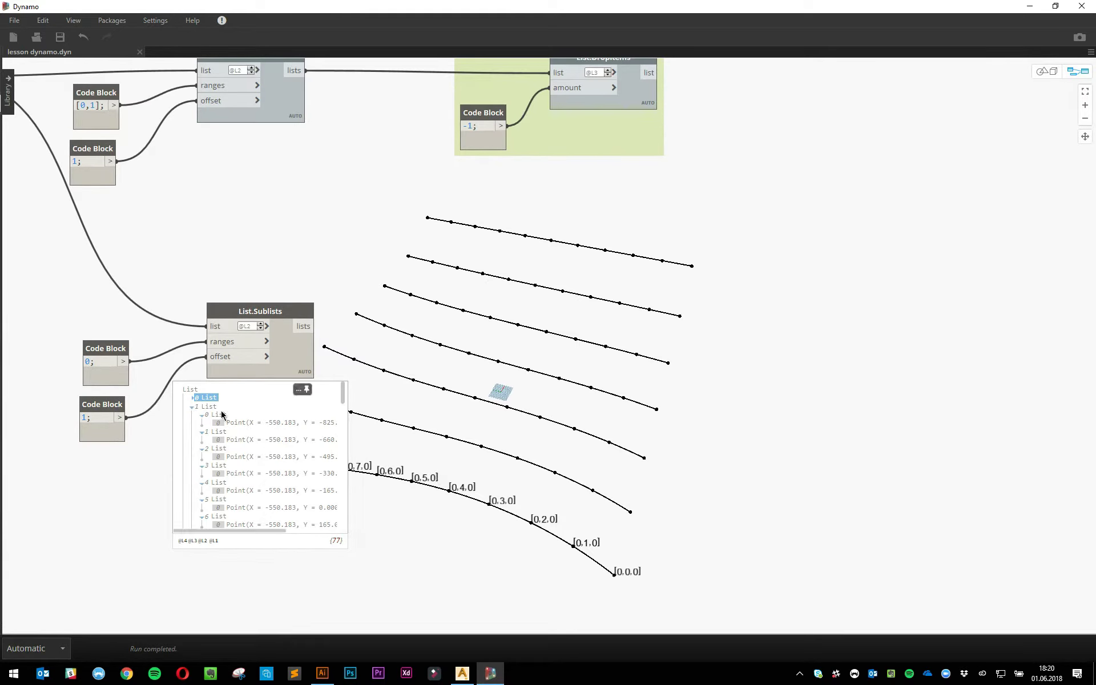
{"action": "left_click", "coordinate": [193, 406]}
{"action": "left_click", "coordinate": [193, 415]}
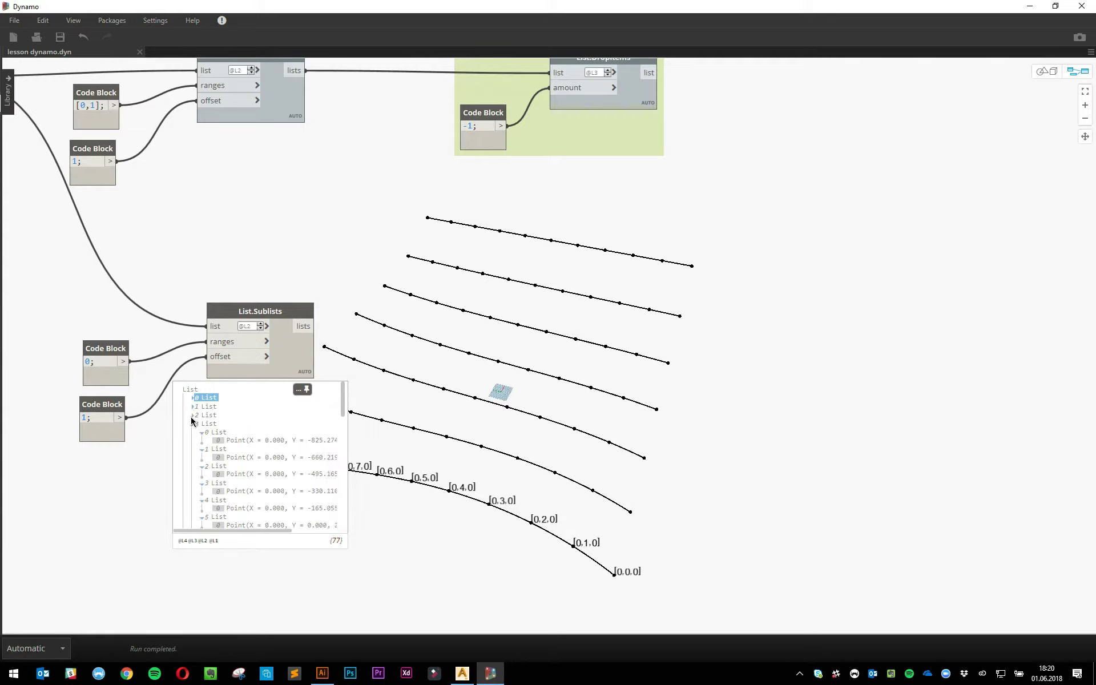
{"action": "left_click", "coordinate": [193, 424]}
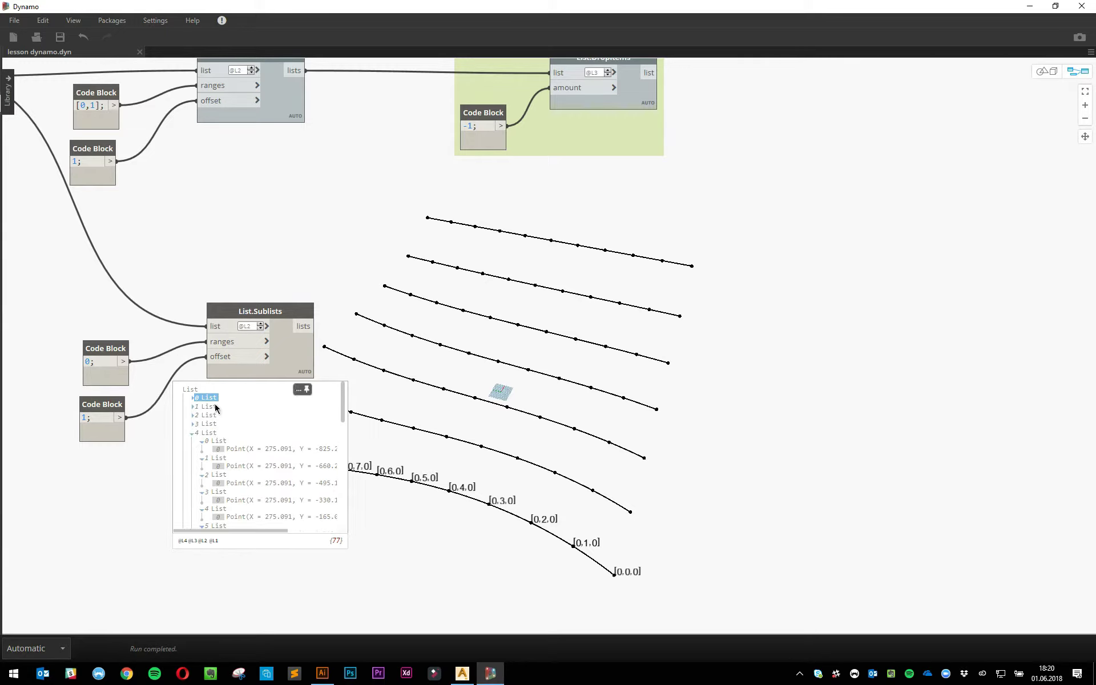
{"action": "middle_click_drag", "start_coordinate": [451, 384], "coordinate": [471, 357]}
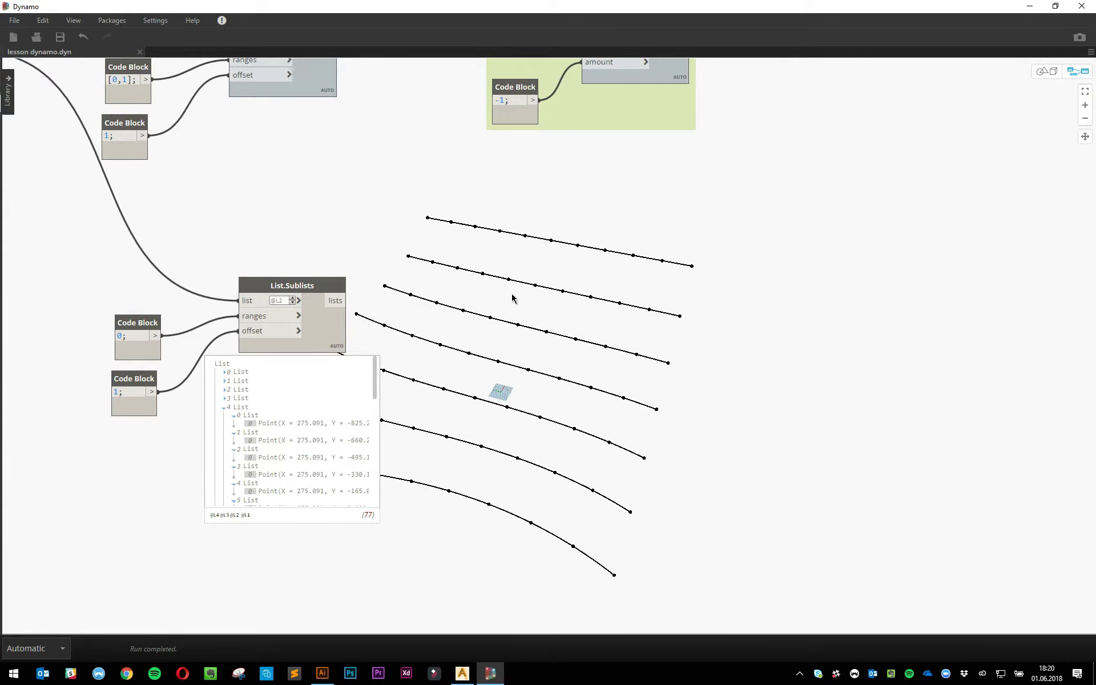
- Examine the first sublist of the Curve.PointAtParameter output to compare its structure with the duplicated List.Sublists output
{"action": "middle_click_drag", "start_coordinate": [512, 298], "coordinate": [761, 347]}
{"action": "scroll", "coordinate": [361, 208], "scroll_direction": "up", "scroll_amount": 3}
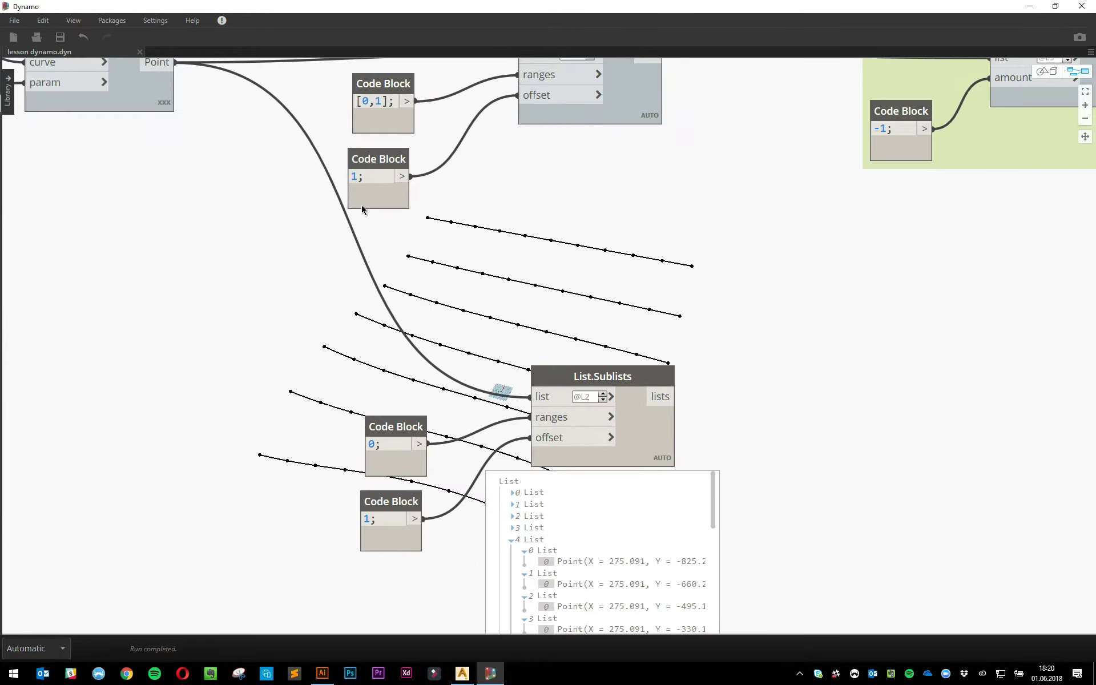
{"action": "scroll", "coordinate": [217, 188], "scroll_direction": "down", "scroll_amount": 5}
{"action": "scroll", "coordinate": [223, 177], "scroll_direction": "up", "scroll_amount": 3}
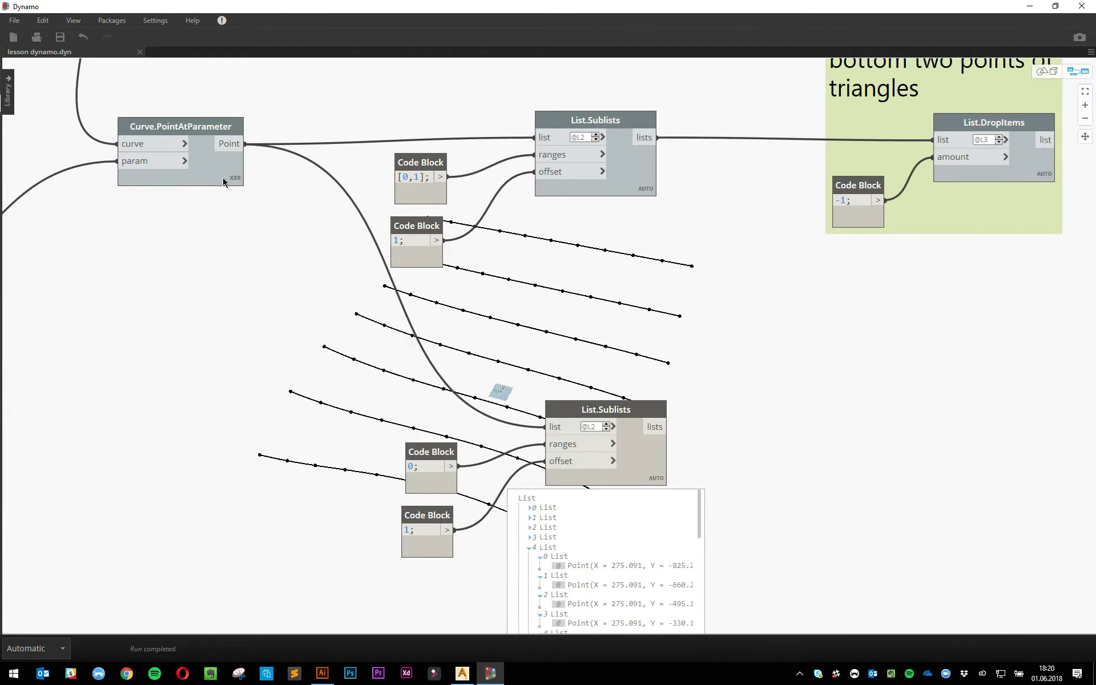
{"action": "mouse_move", "coordinate": [224, 191]}
{"action": "left_click", "coordinate": [120, 206]}
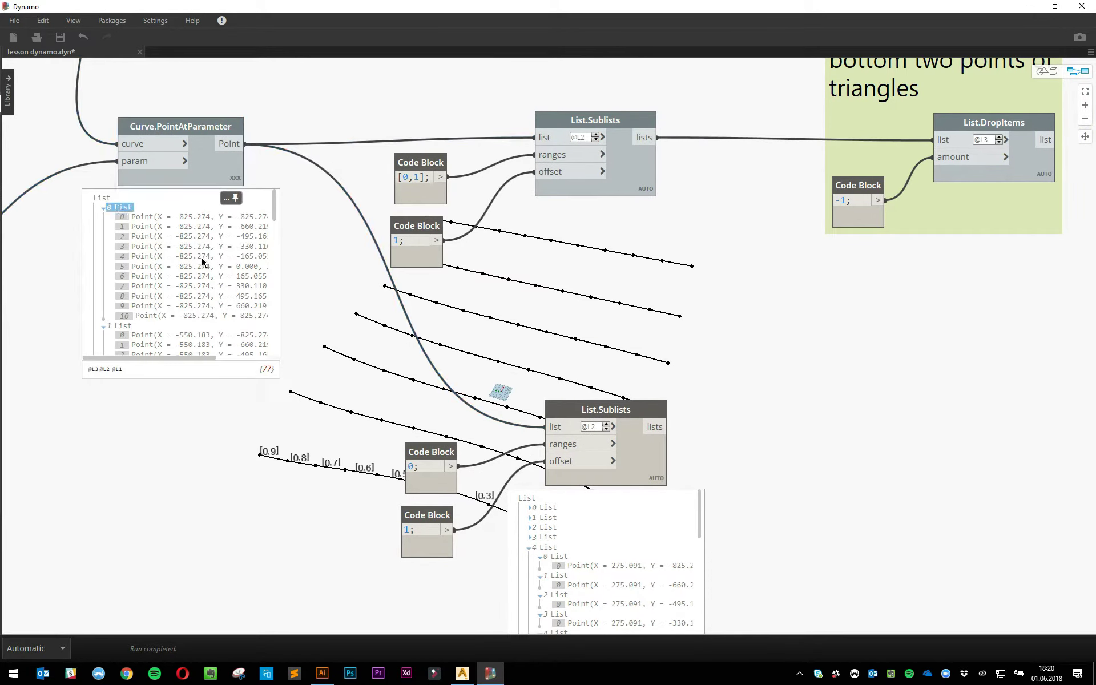
- Delete the duplicated List.Sublists node and its two code blocks
{"action": "left_click_drag", "start_coordinate": [353, 360], "coordinate": [685, 511]}
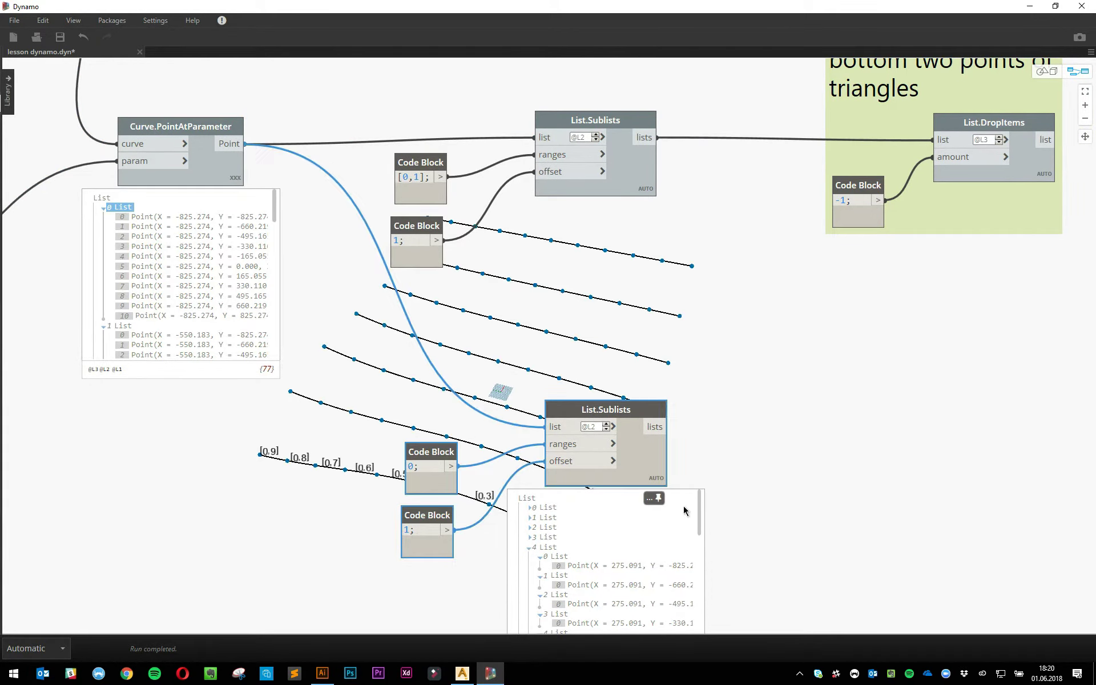
{"action": "key", "text": "Delete"}
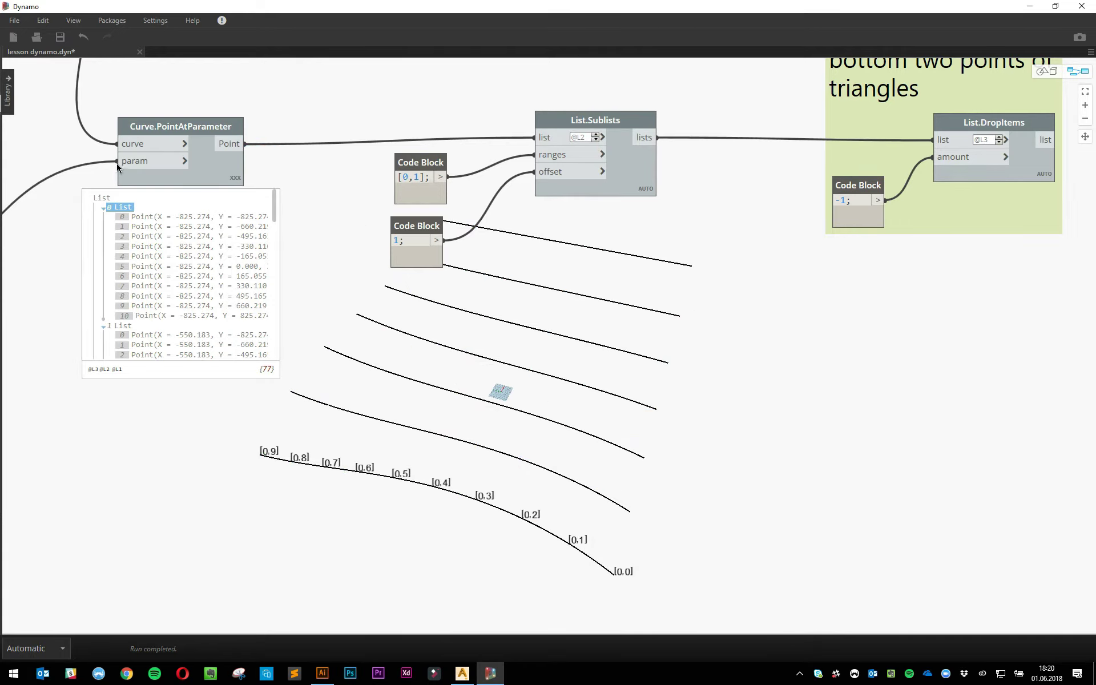
- Turn on the geometry preview of Curve.PointAtParameter and highlight the points of its first sublist
{"action": "scroll", "coordinate": [755, 416], "scroll_direction": "down", "scroll_amount": 2}
{"action": "middle_click_drag", "start_coordinate": [755, 416], "coordinate": [794, 428]}
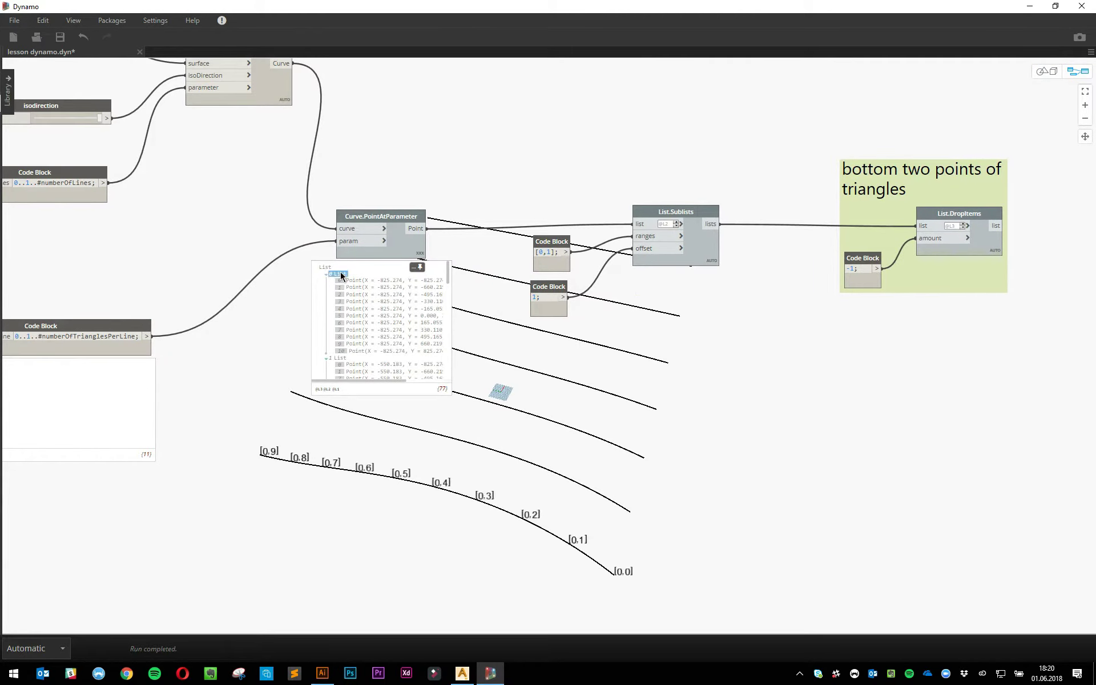
{"action": "right_click", "coordinate": [414, 254]}
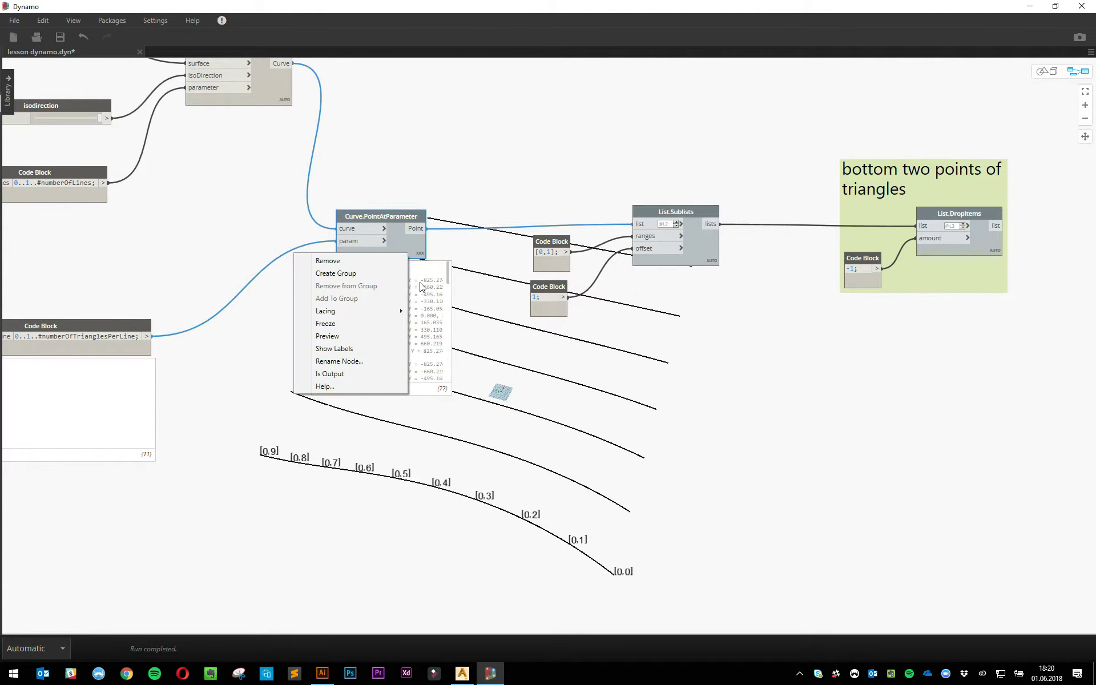
{"action": "left_click", "coordinate": [364, 336]}
{"action": "middle_click_drag", "start_coordinate": [494, 357], "coordinate": [403, 347]}
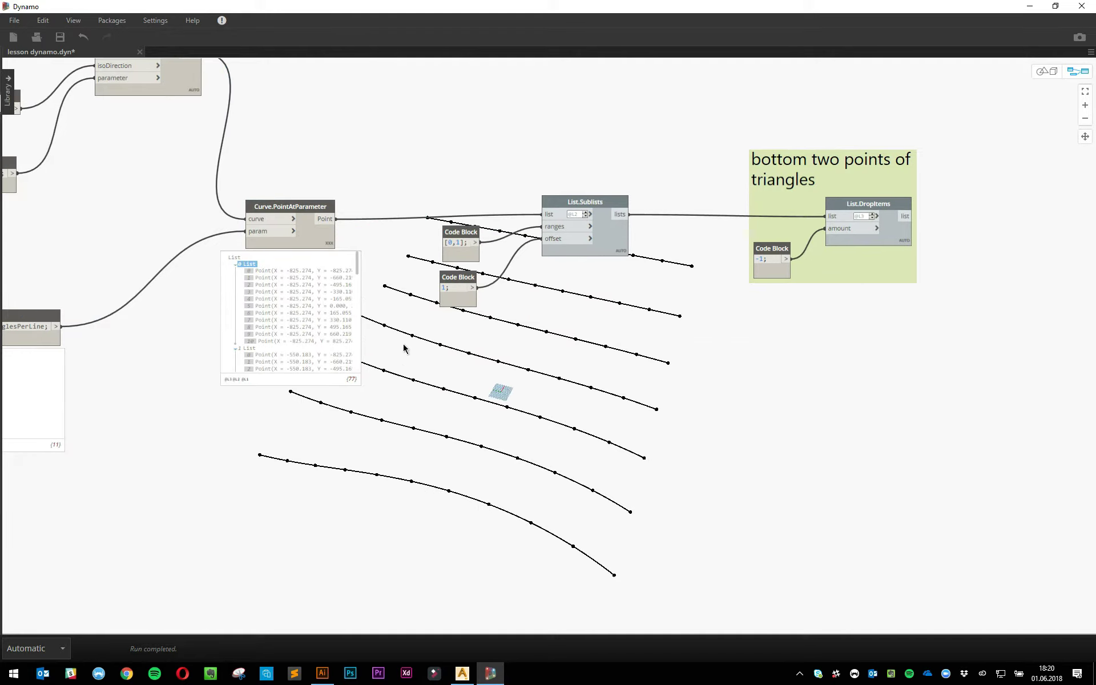
{"action": "left_click", "coordinate": [255, 264]}
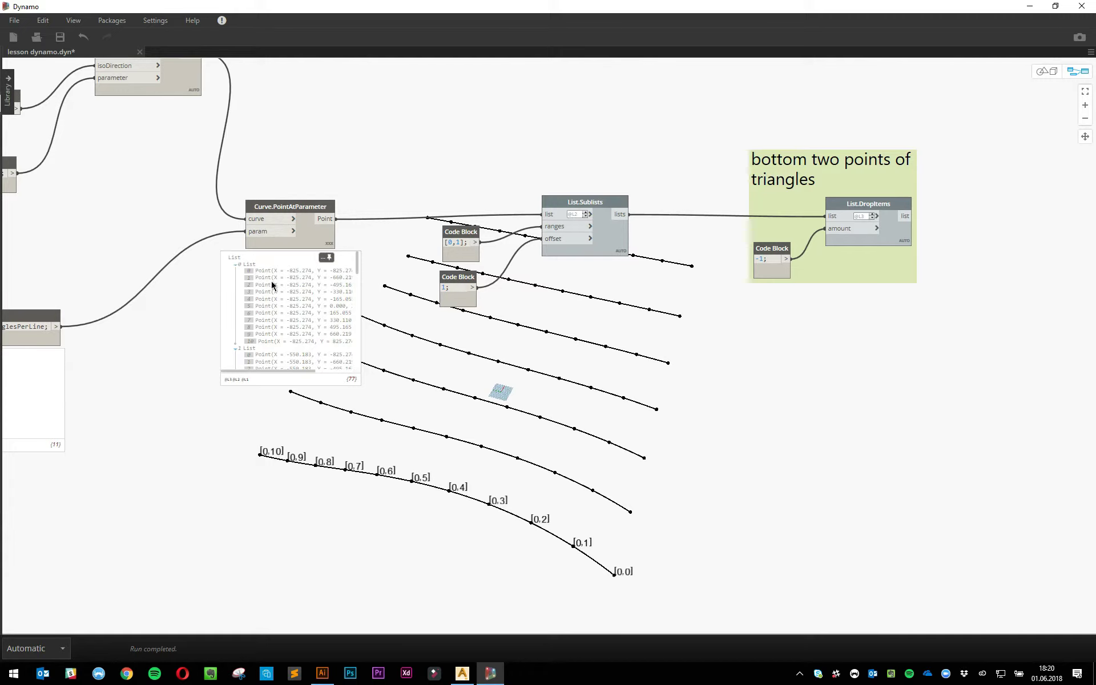
- Add a List.DropItems node below the existing List.Sublists and feed its list input with the points from Curve.PointAtParameter
{"action": "right_click", "coordinate": [438, 480]}
{"action": "type", "text": "drop"}
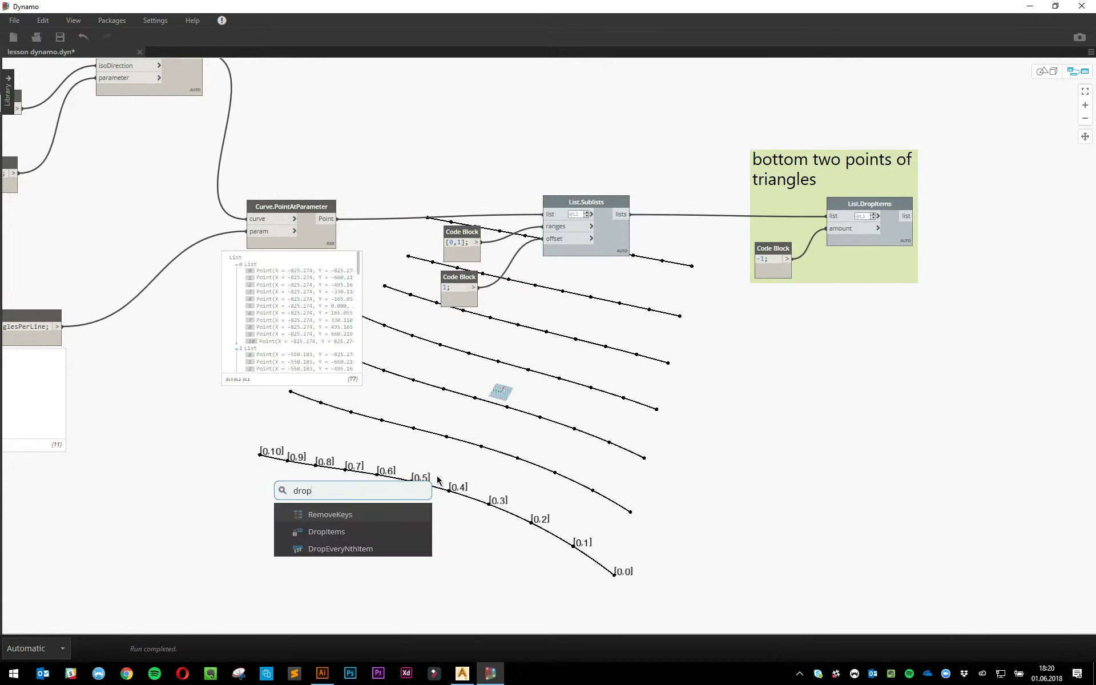
{"action": "key", "text": "Down"}
{"action": "key", "text": "Return"}
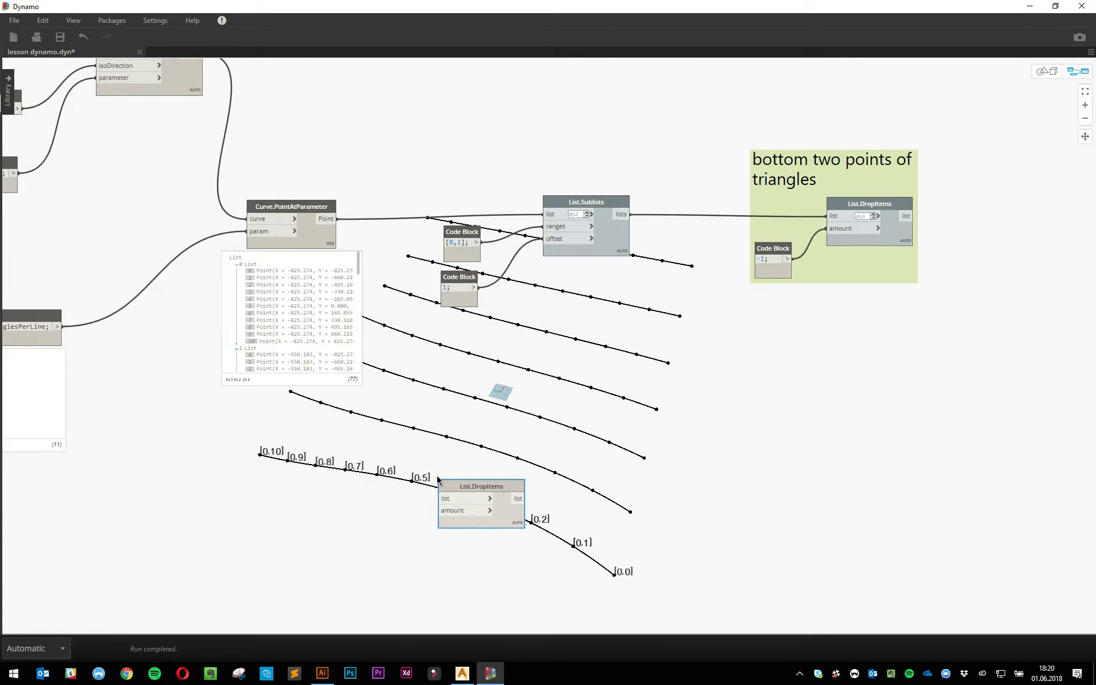
{"action": "left_click_drag", "start_coordinate": [463, 486], "coordinate": [478, 430]}
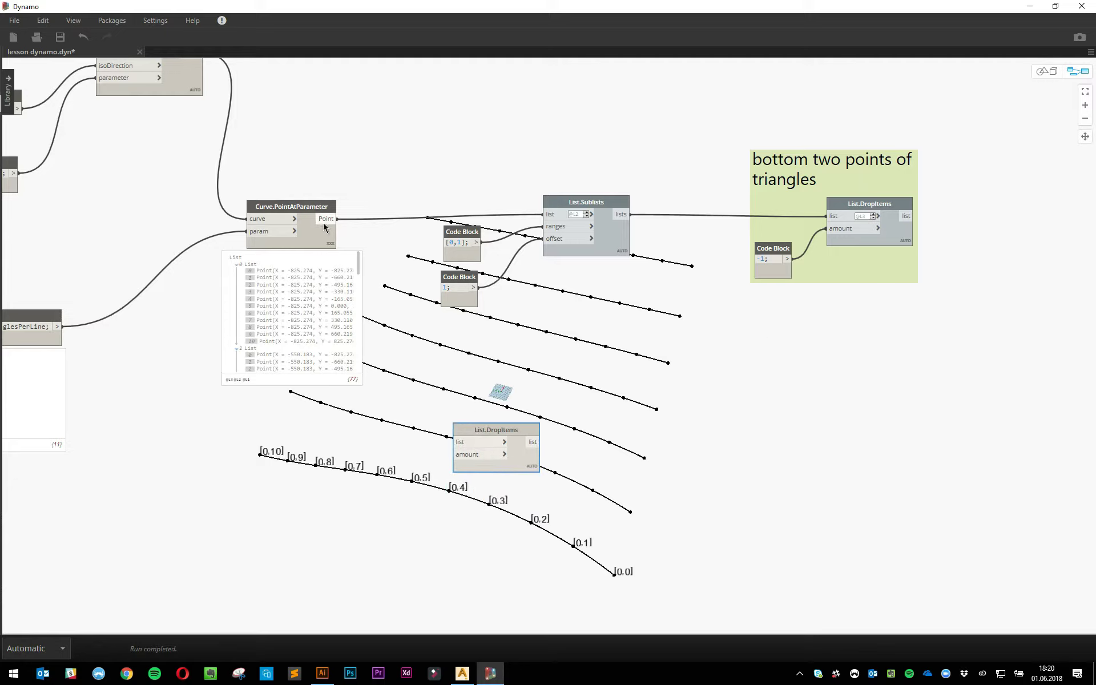
{"action": "left_click_drag", "start_coordinate": [336, 219], "coordinate": [454, 442]}
- Create a code block with the value 1, connect it to the new List.DropItems amount input and place it beside the node
{"action": "double_click", "coordinate": [341, 478]}
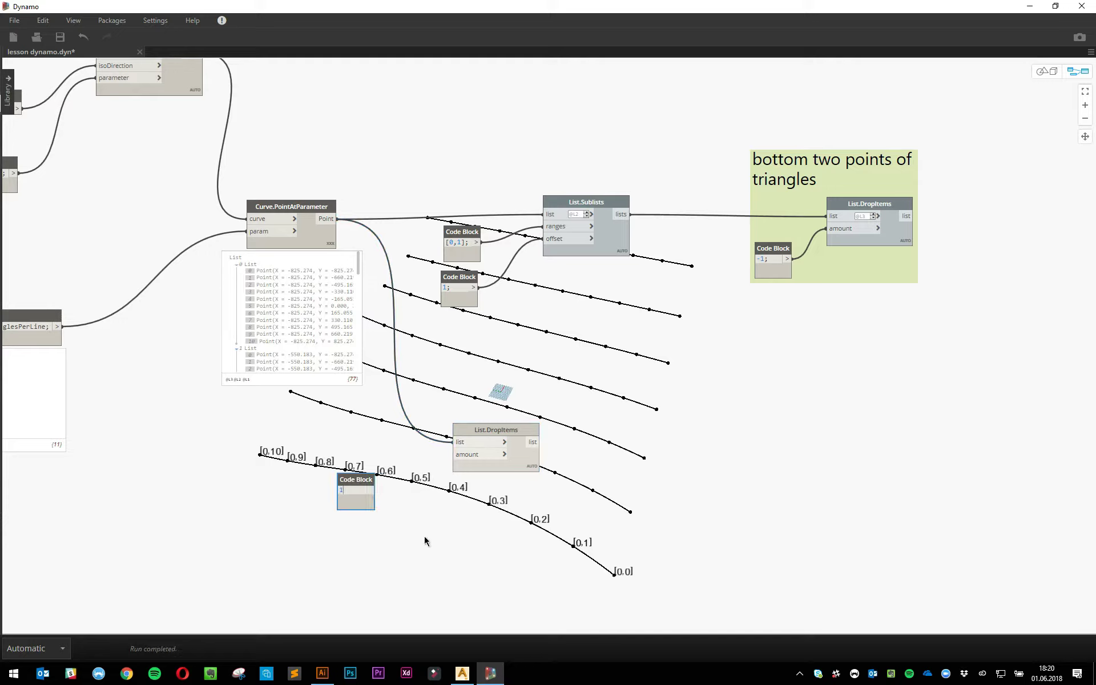
{"action": "type", "text": "1"}
{"action": "left_click_drag", "start_coordinate": [370, 490], "coordinate": [484, 457]}
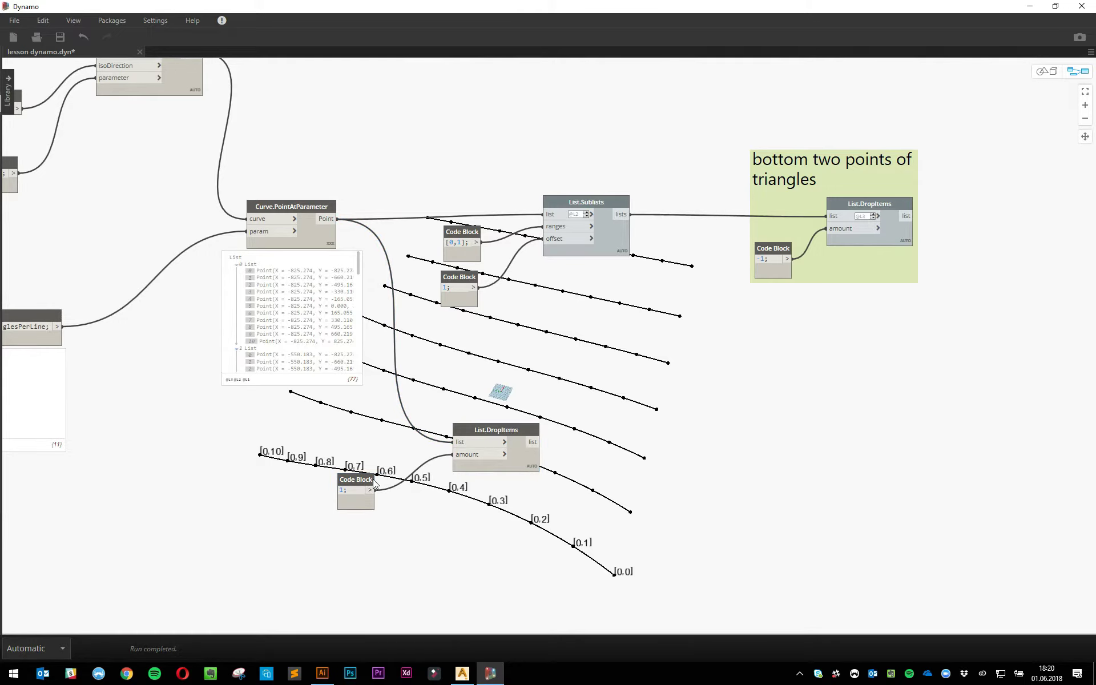
{"action": "left_click_drag", "start_coordinate": [356, 480], "coordinate": [395, 467]}
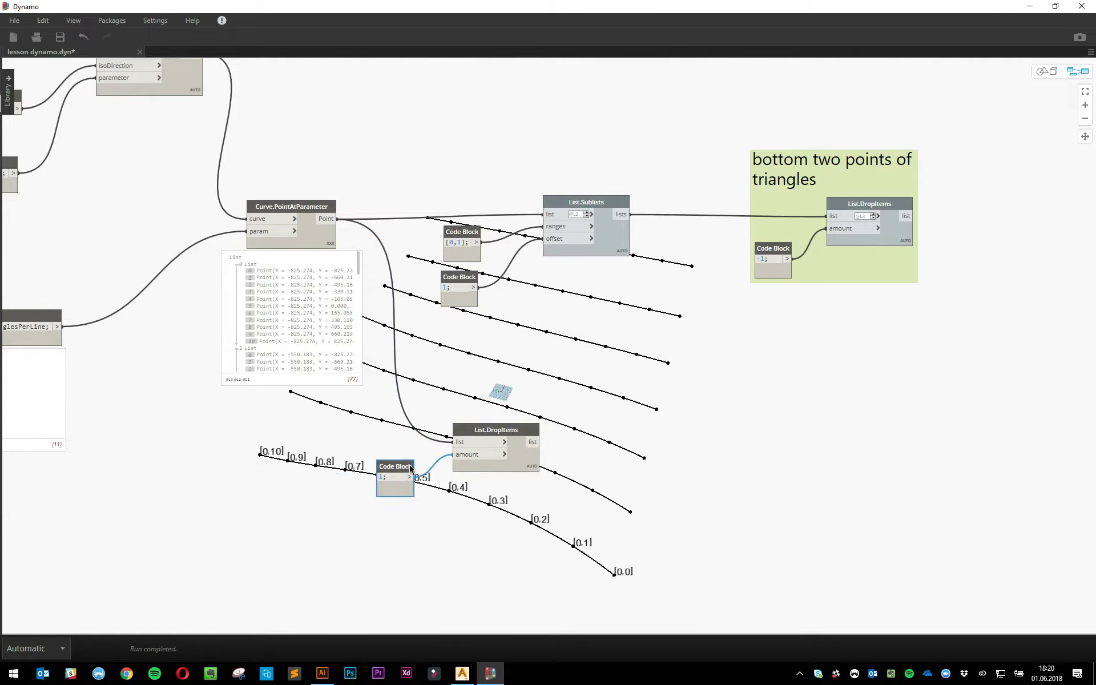
{"action": "left_click", "coordinate": [504, 442]}
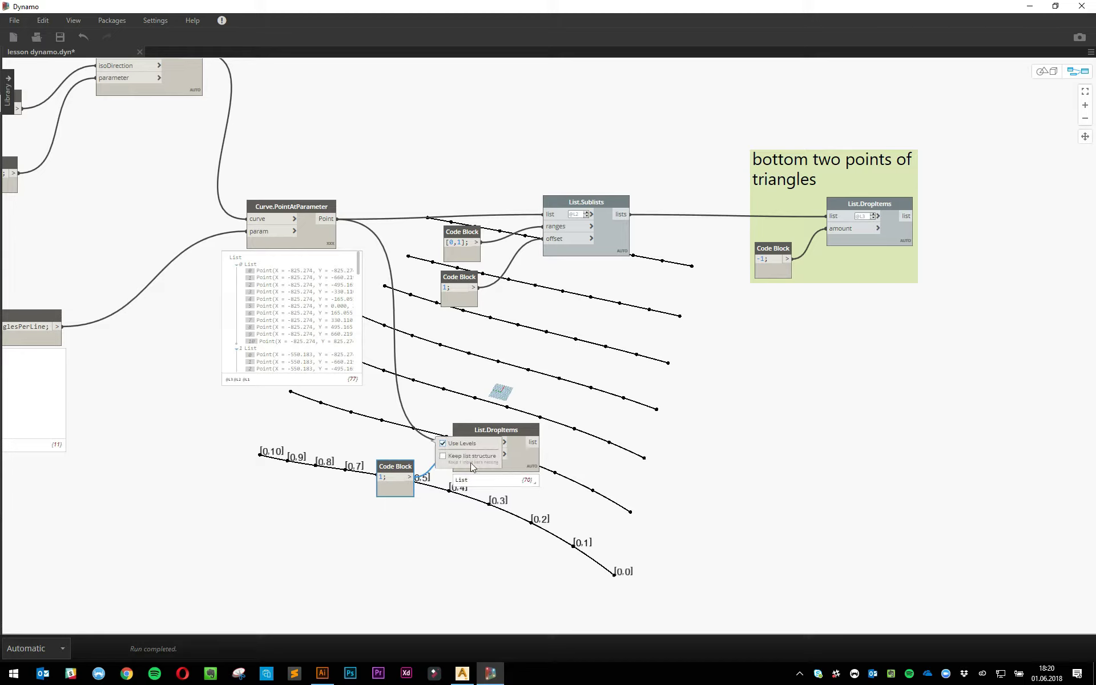
{"action": "left_click", "coordinate": [526, 462]}
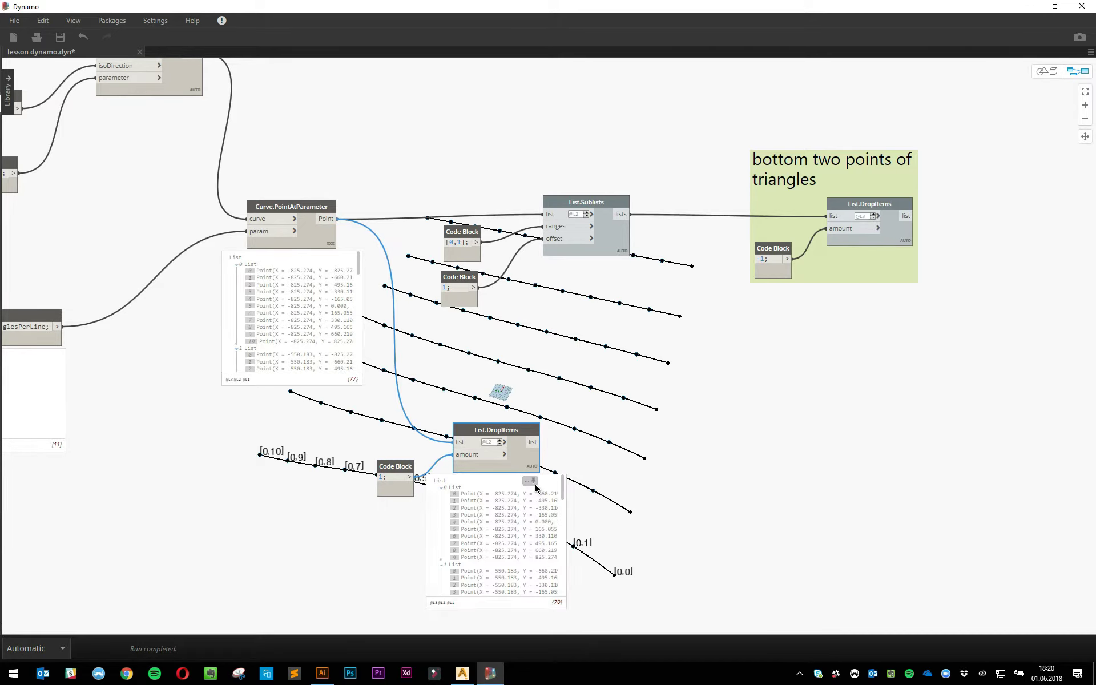
{"action": "left_click", "coordinate": [531, 482]}
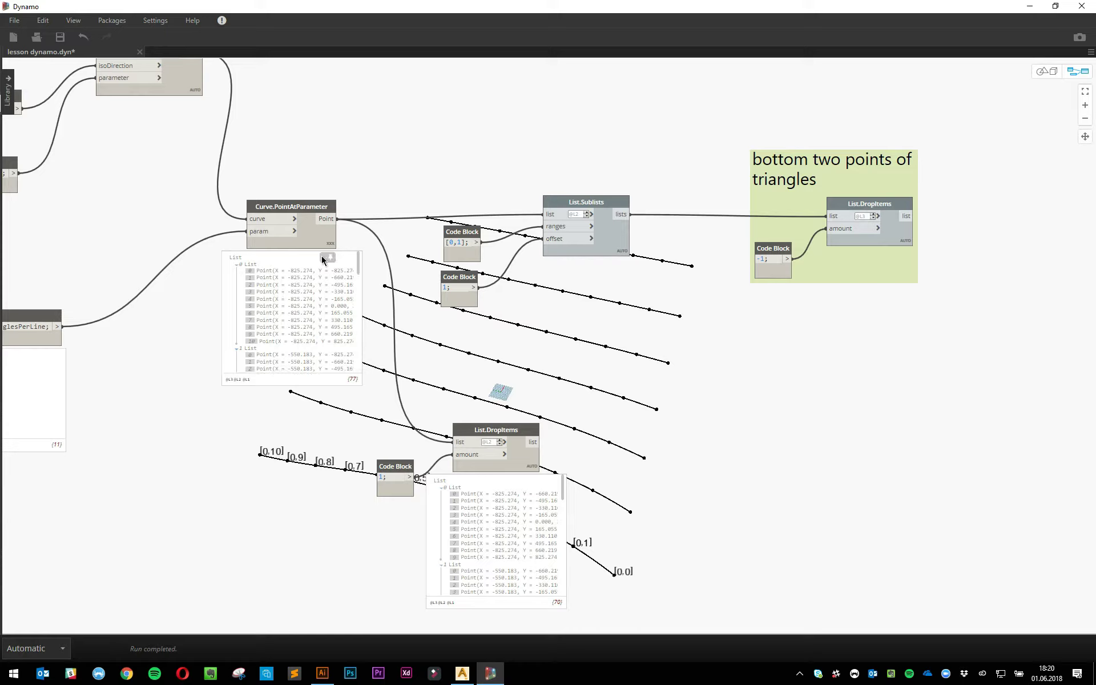
- Close Curve.PointAtParameter's output list, turn off its geometry preview, and highlight the first sublist of the List.DropItems output
{"action": "left_click", "coordinate": [324, 258]}
{"action": "right_click", "coordinate": [251, 234]}
{"action": "left_click", "coordinate": [278, 316]}
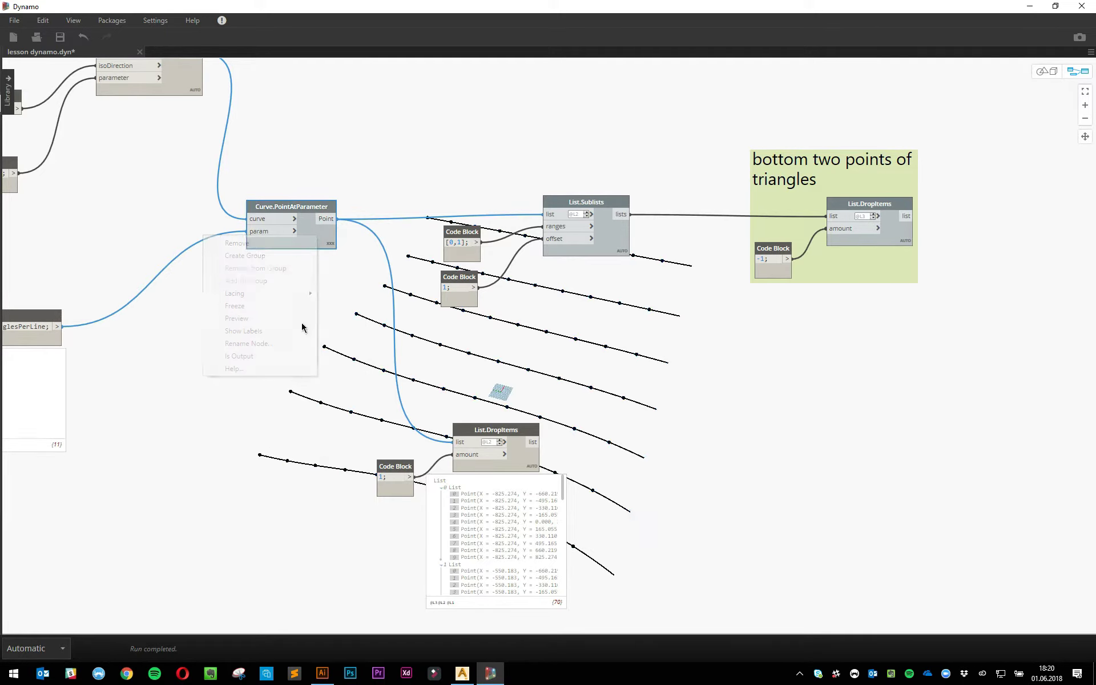
{"action": "left_click", "coordinate": [453, 489]}
{"action": "middle_click_drag", "start_coordinate": [733, 538], "coordinate": [672, 519]}
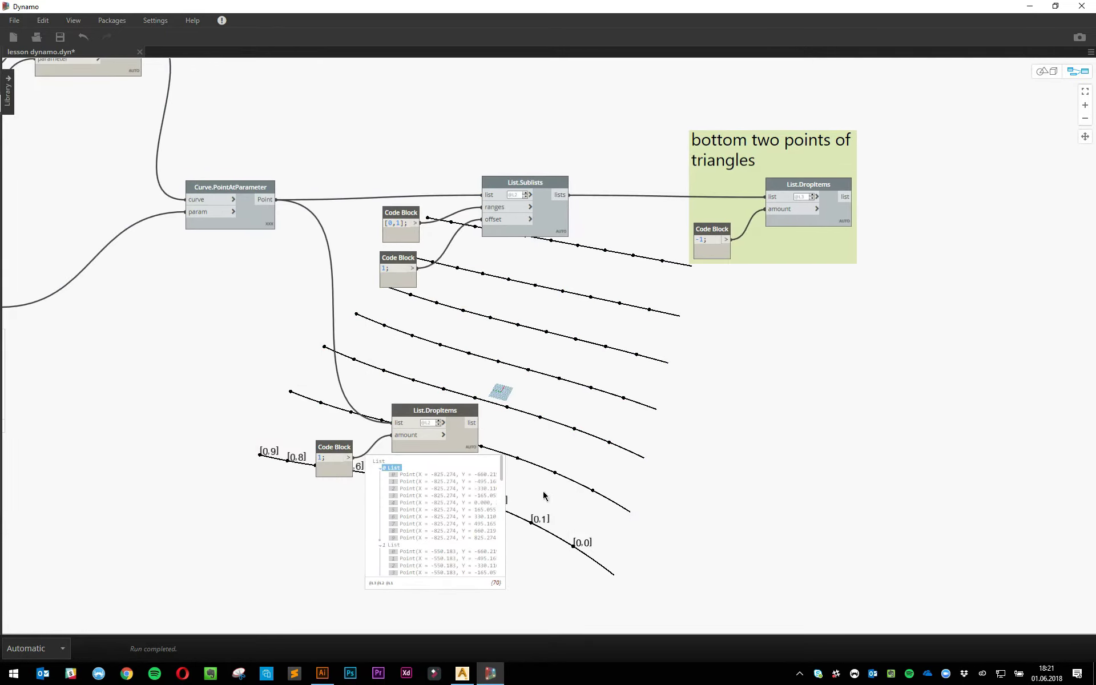
{"action": "left_click", "coordinate": [439, 421]}
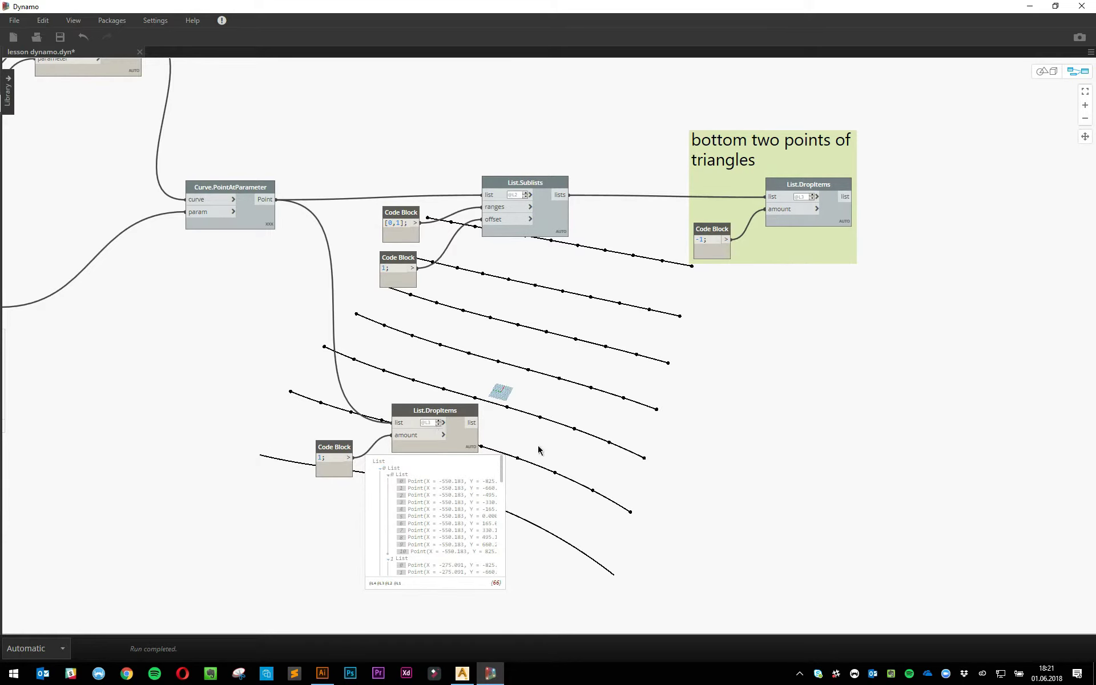
{"action": "middle_click_drag", "start_coordinate": [598, 505], "coordinate": [538, 482]}
{"action": "scroll", "coordinate": [538, 482], "scroll_direction": "up", "scroll_amount": 1}
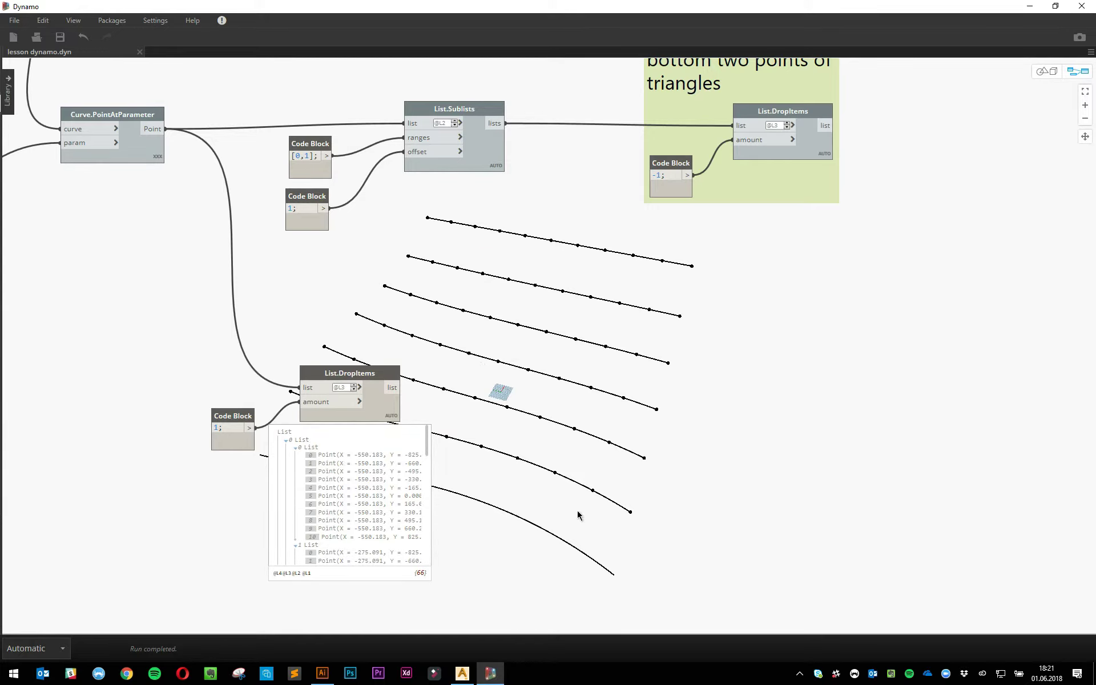
{"action": "middle_click_drag", "start_coordinate": [542, 431], "coordinate": [469, 419]}
{"action": "scroll", "coordinate": [560, 388], "scroll_direction": "up", "scroll_amount": 2}
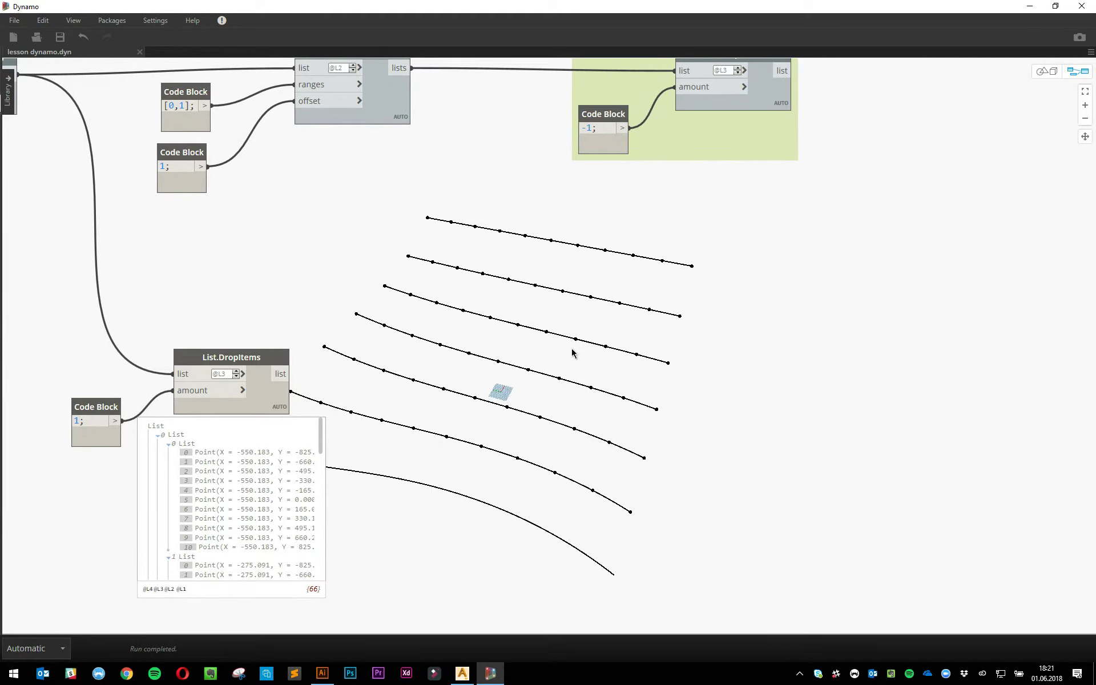
{"action": "middle_click_drag", "start_coordinate": [573, 354], "coordinate": [605, 385]}
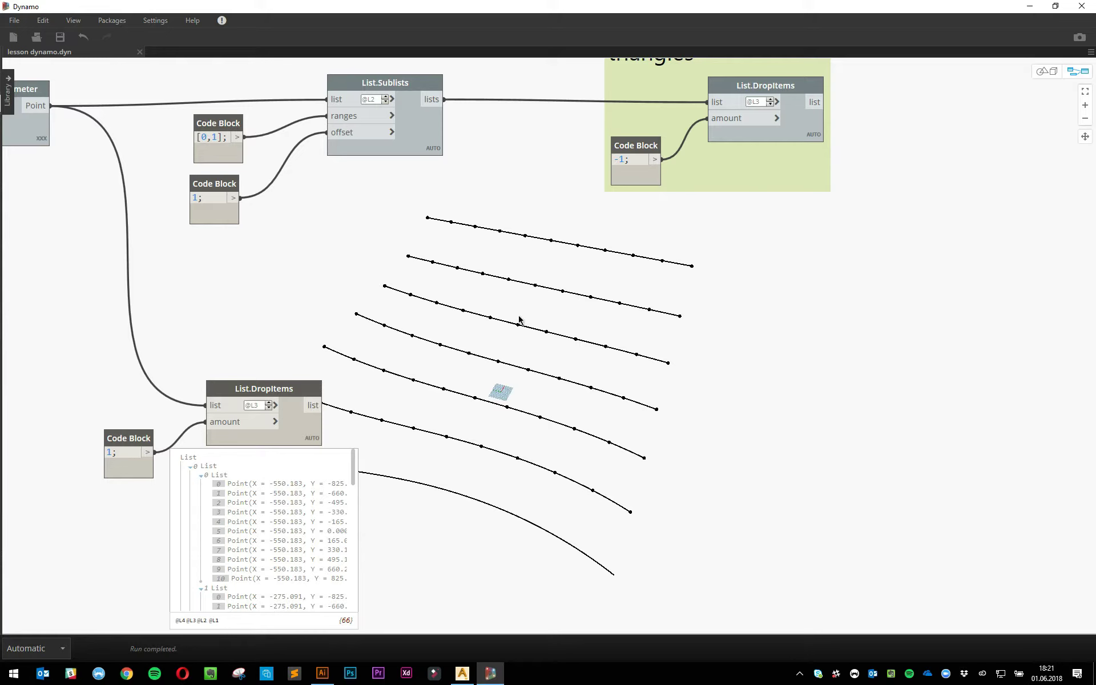
{"action": "middle_click_drag", "start_coordinate": [519, 320], "coordinate": [621, 369]}
- Duplicate List.Sublists with its two code blocks beside the new List.DropItems and feed the copy's list input from that node's output
{"action": "left_click_drag", "start_coordinate": [275, 114], "coordinate": [628, 397]}
{"action": "scroll", "coordinate": [577, 357], "scroll_direction": "up", "scroll_amount": 2}
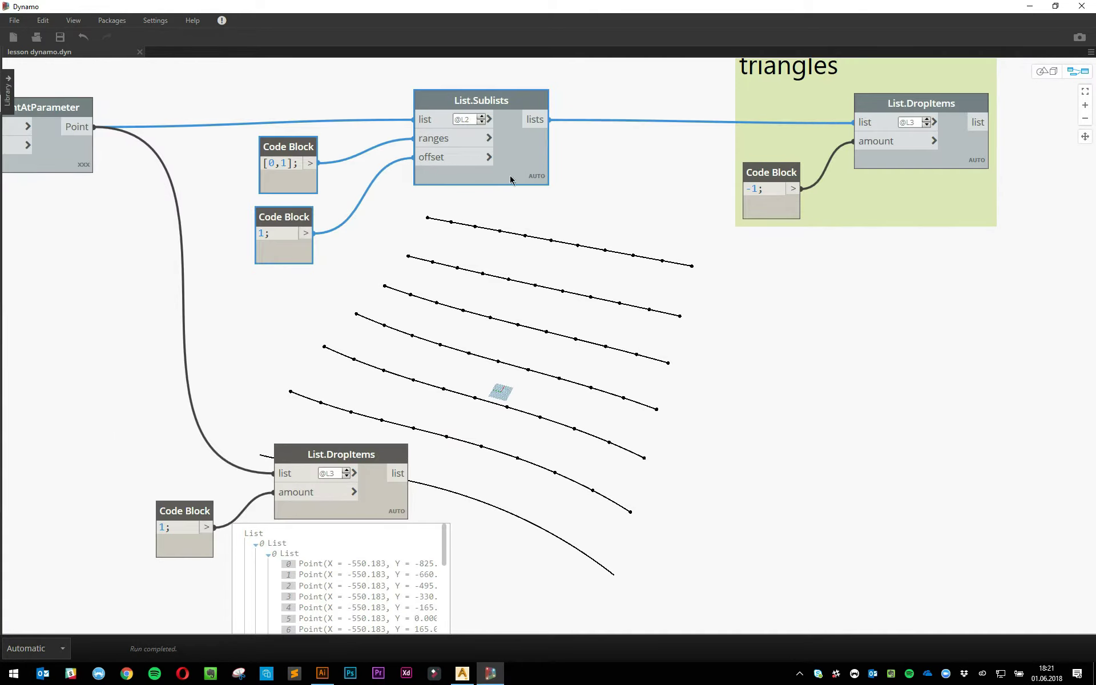
{"action": "left_click_drag", "start_coordinate": [510, 177], "coordinate": [844, 561], "text": "ctrl"}
{"action": "left_click", "coordinate": [695, 394]}
{"action": "left_click", "coordinate": [399, 475]}
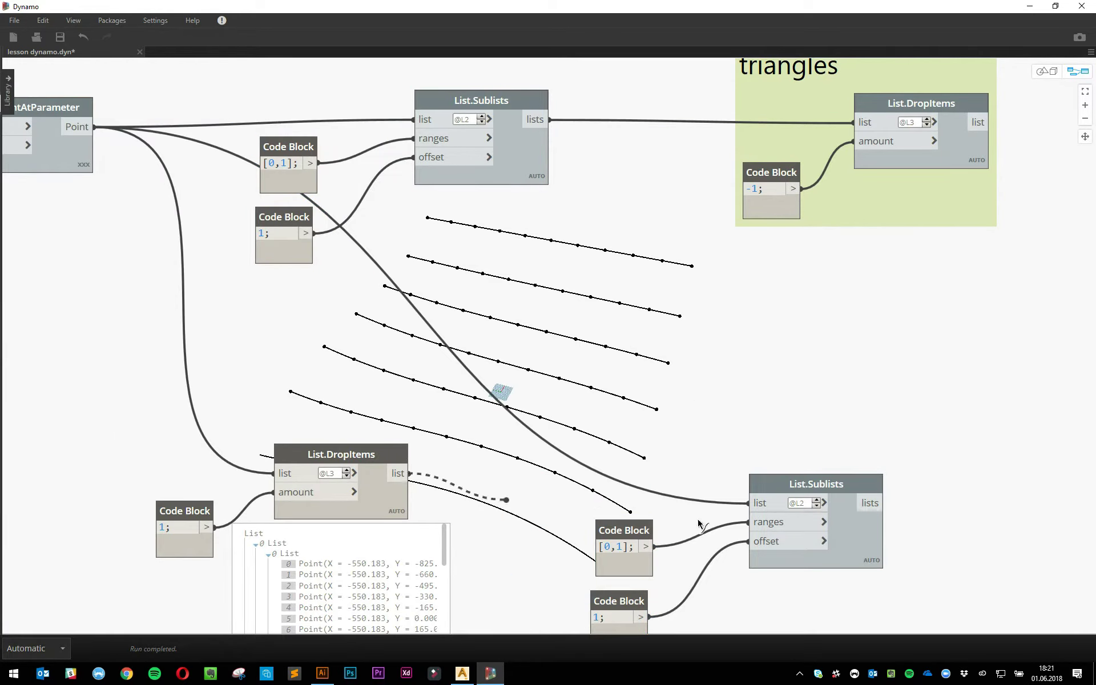
{"action": "left_click", "coordinate": [748, 503]}
- Change the ranges code block of the duplicated List.Sublists to 0
{"action": "middle_click_drag", "start_coordinate": [645, 477], "coordinate": [609, 316]}
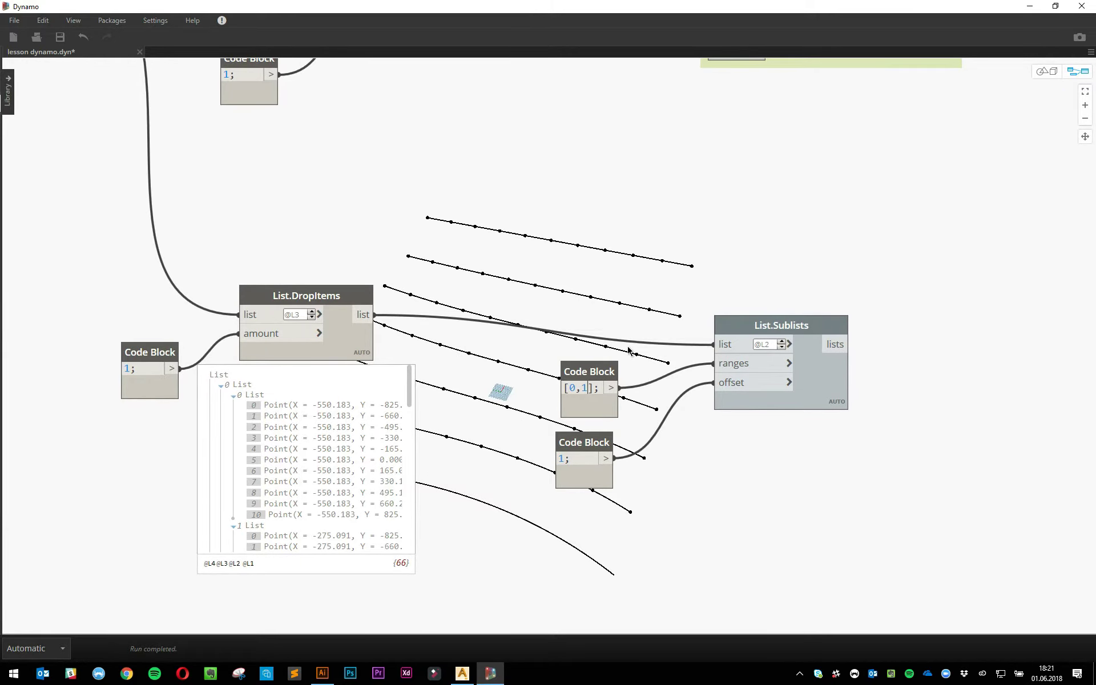
{"action": "key", "text": "BackSpace"}
{"action": "key", "text": "BackSpace"}
{"action": "key", "text": "BackSpace"}
{"action": "key", "text": "BackSpace"}
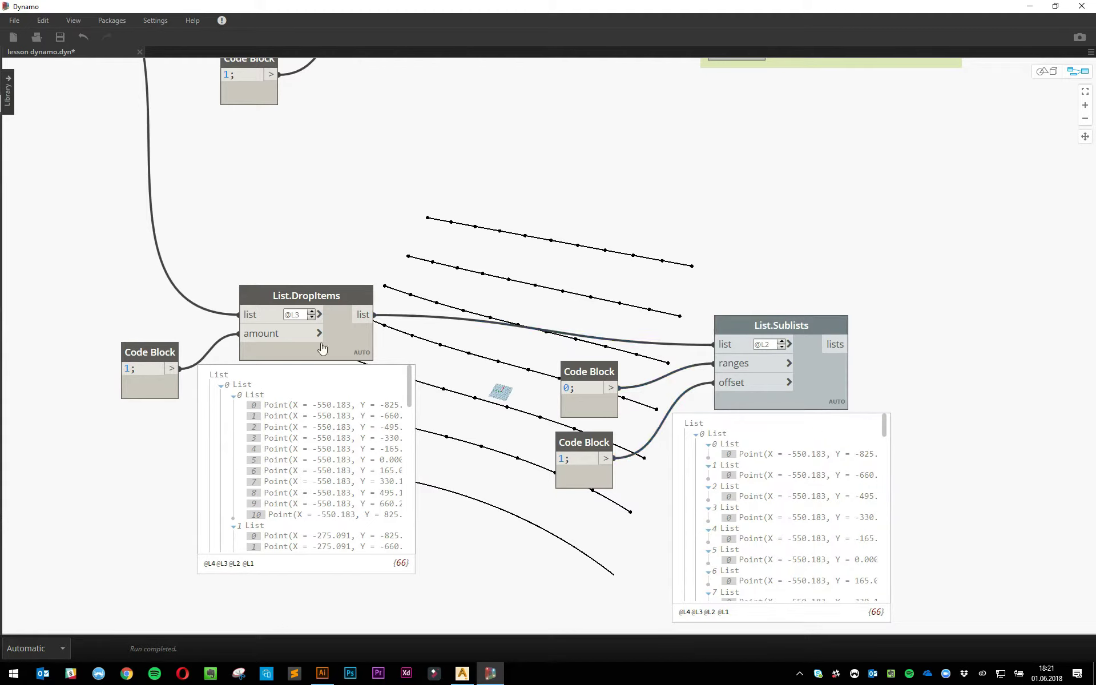
- Turn off the geometry preview of List.DropItems and turn on the preview of the duplicated List.Sublists
{"action": "right_click", "coordinate": [350, 355]}
{"action": "right_click", "coordinate": [356, 346]}
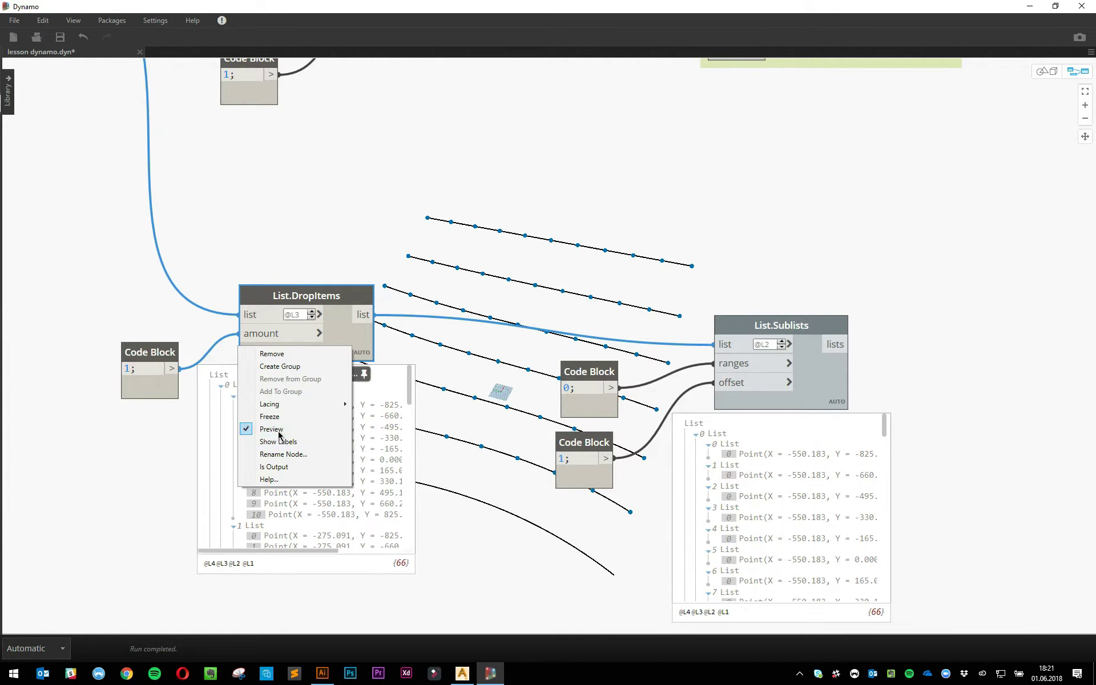
{"action": "left_click", "coordinate": [268, 430]}
{"action": "left_click", "coordinate": [797, 424]}
{"action": "right_click", "coordinate": [796, 403]}
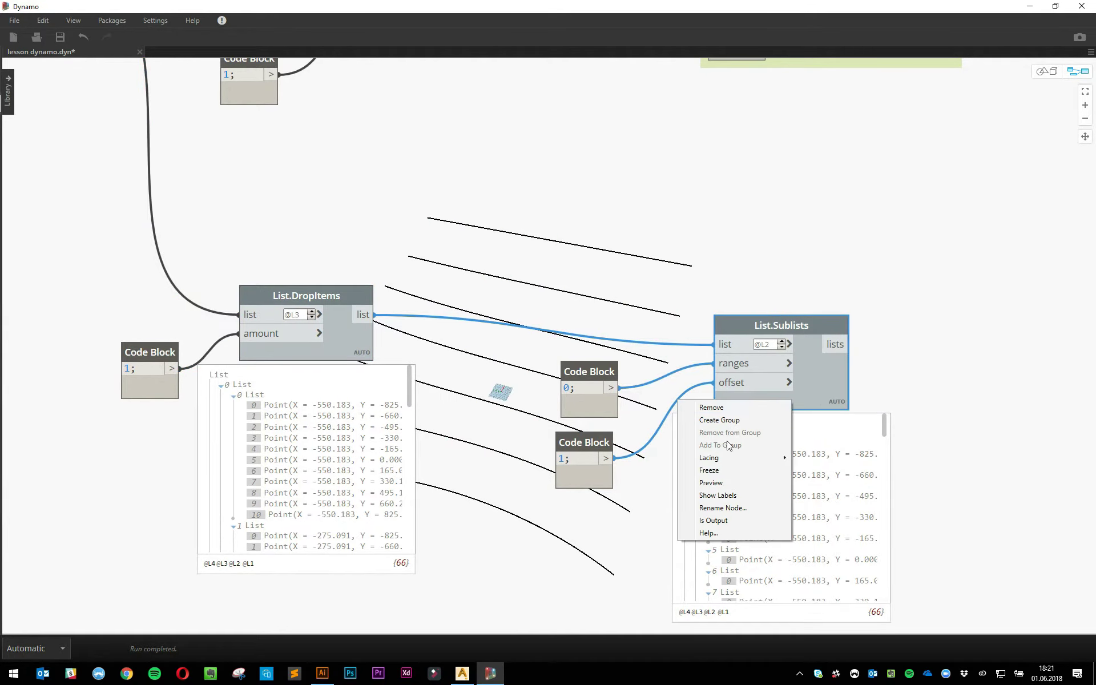
{"action": "left_click", "coordinate": [714, 483]}
- Examine the duplicated List.Sublists output by highlighting its first list and individual sublists up to index 10 in the geometry
{"action": "middle_click_drag", "start_coordinate": [976, 492], "coordinate": [325, 403]}
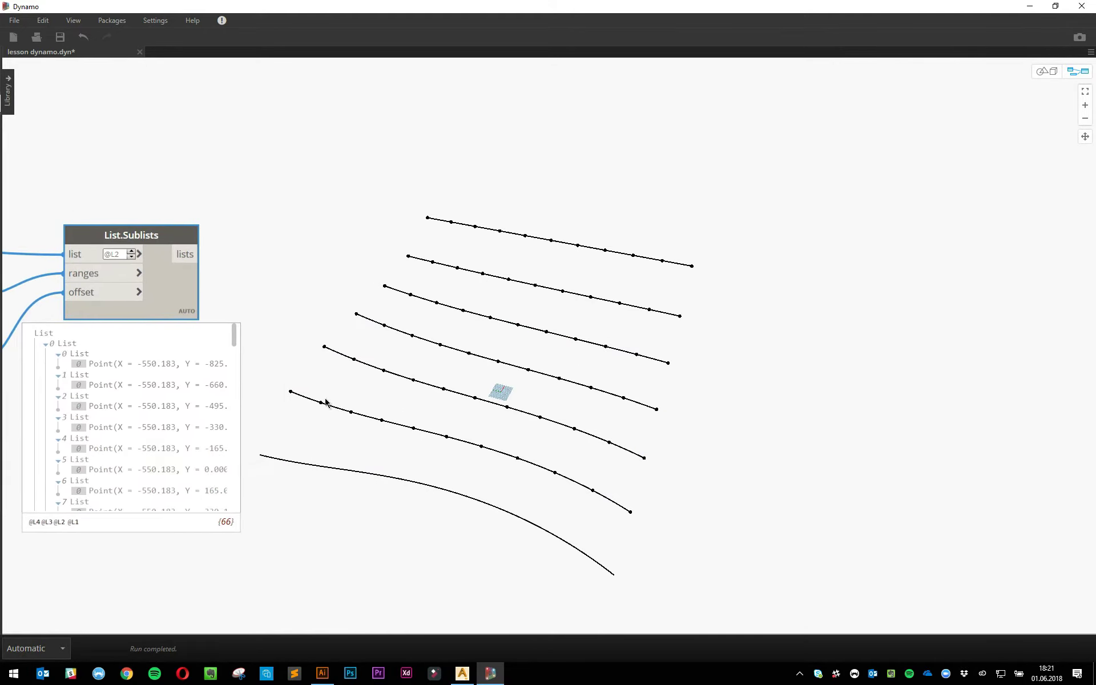
{"action": "scroll", "coordinate": [760, 379], "scroll_direction": "down", "scroll_amount": 3}
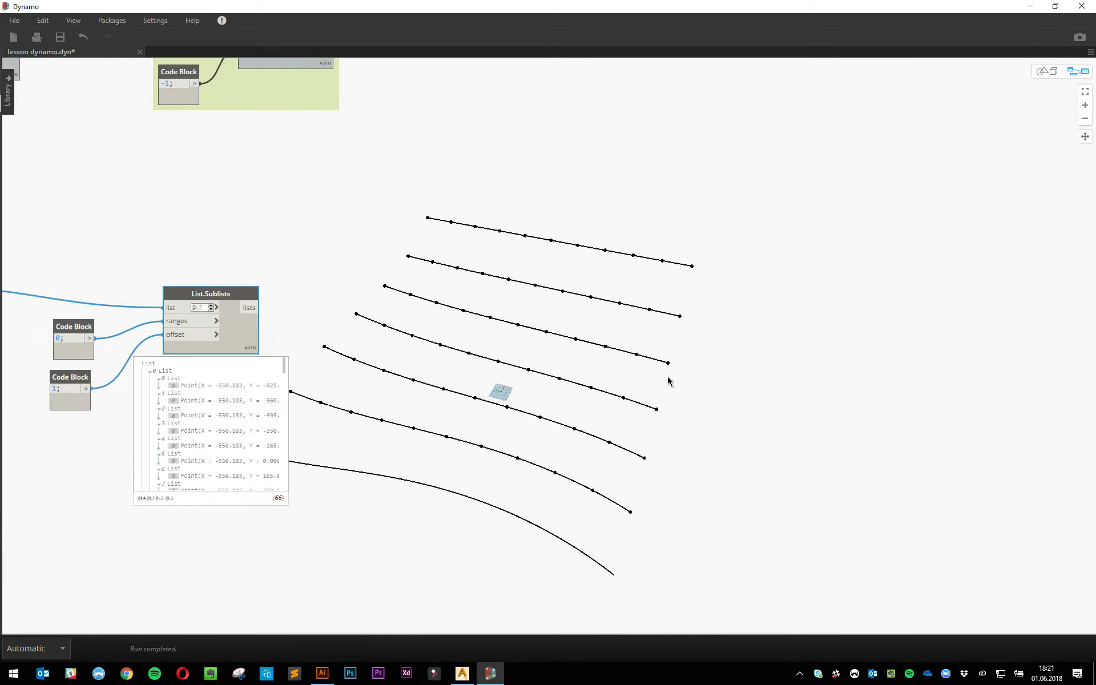
{"action": "left_click", "coordinate": [93, 378]}
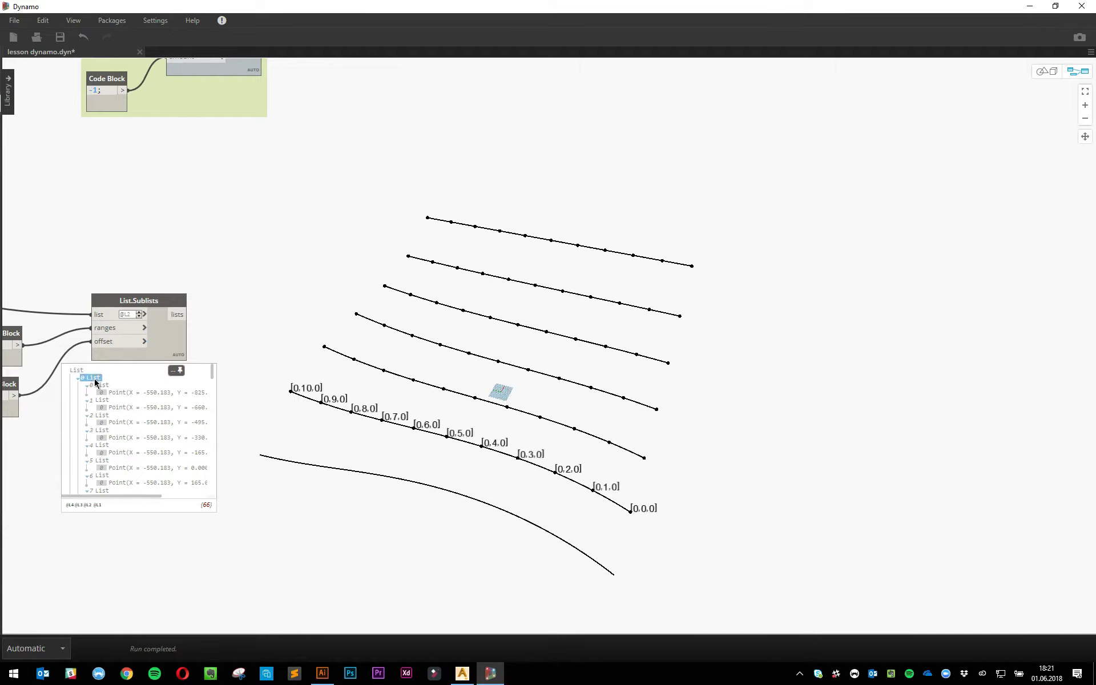
{"action": "left_click", "coordinate": [100, 400]}
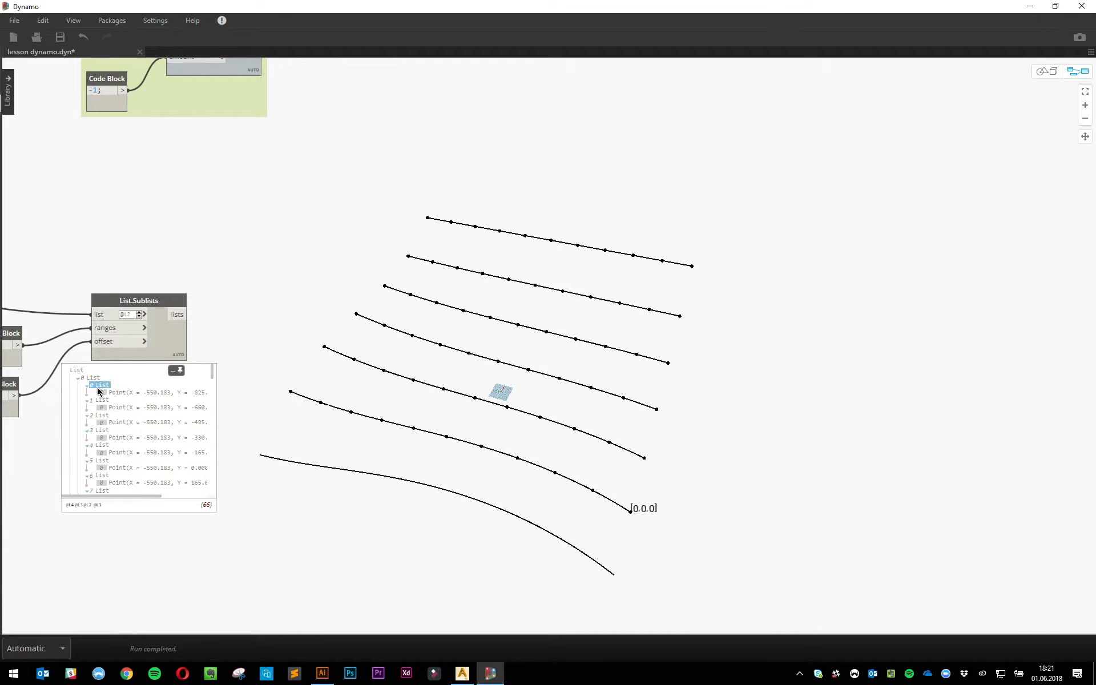
{"action": "left_click", "coordinate": [102, 416]}
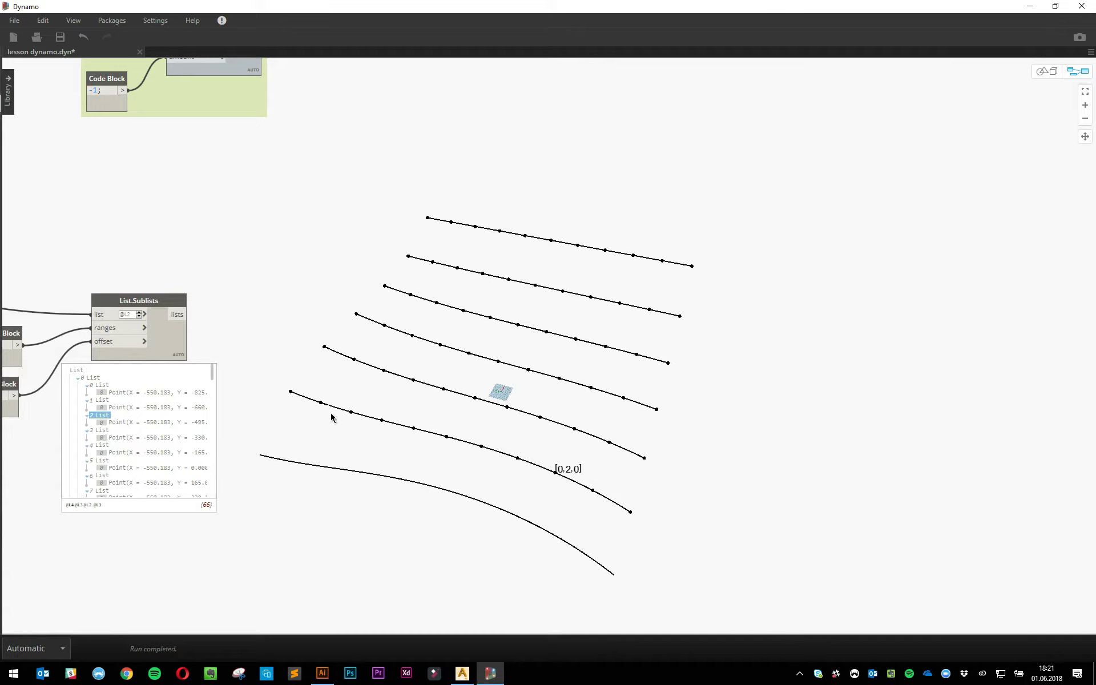
{"action": "scroll", "coordinate": [127, 465], "scroll_direction": "down", "scroll_amount": 5}
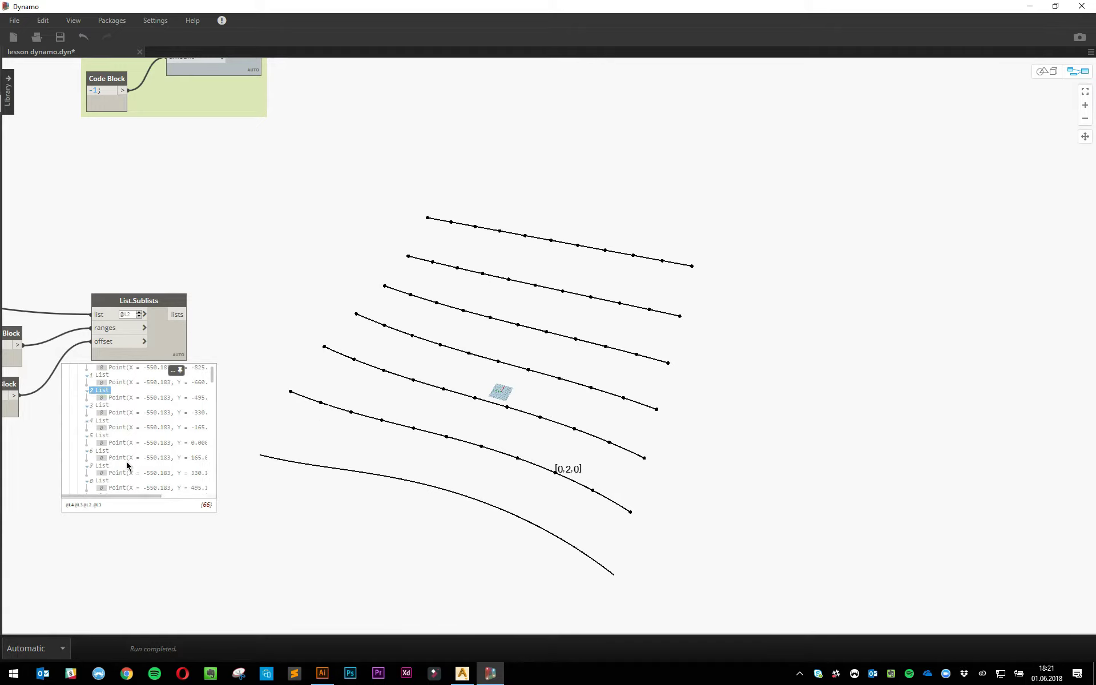
{"action": "left_click", "coordinate": [104, 436]}
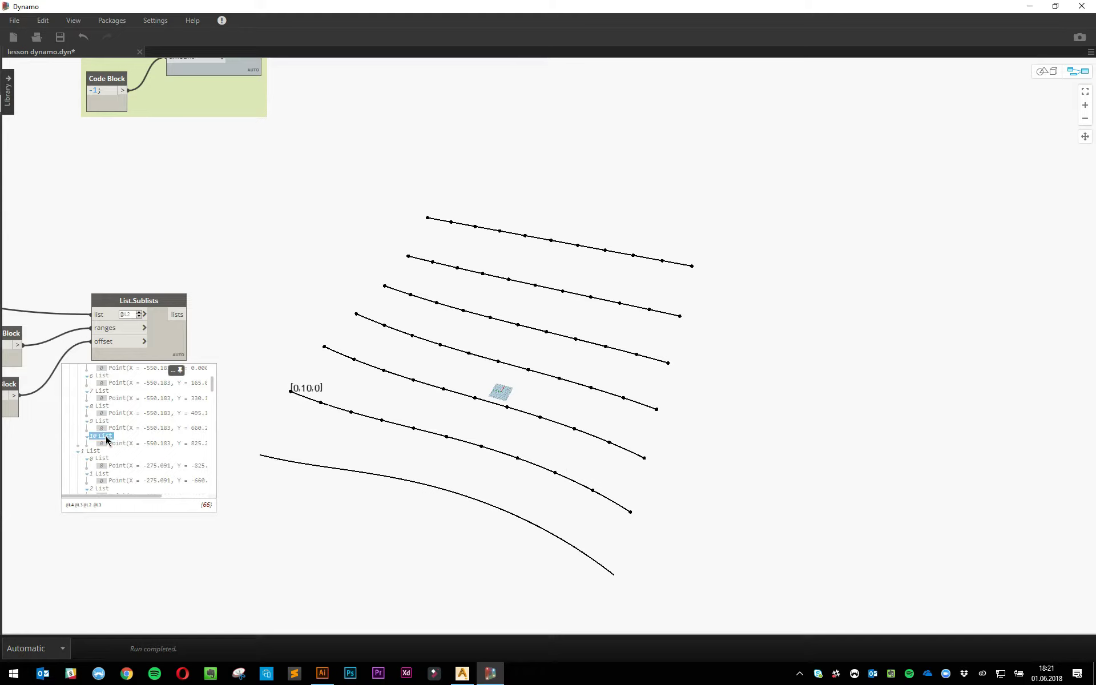
{"action": "middle_click_drag", "start_coordinate": [411, 482], "coordinate": [426, 513]}
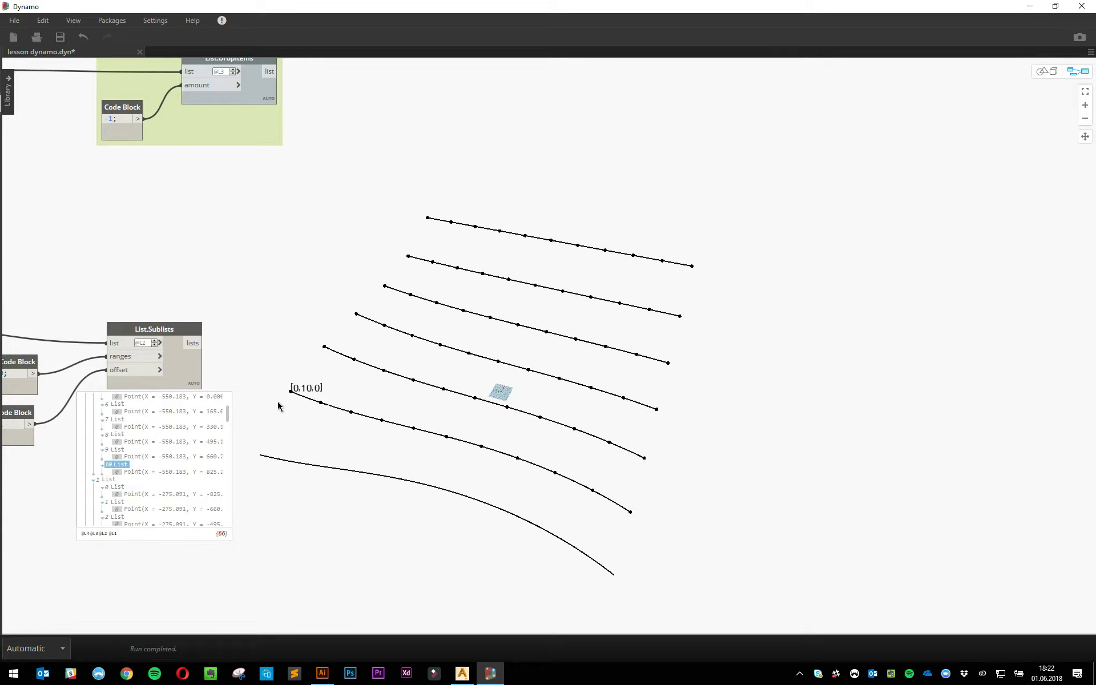
{"action": "middle_click_drag", "start_coordinate": [288, 399], "coordinate": [384, 399]}
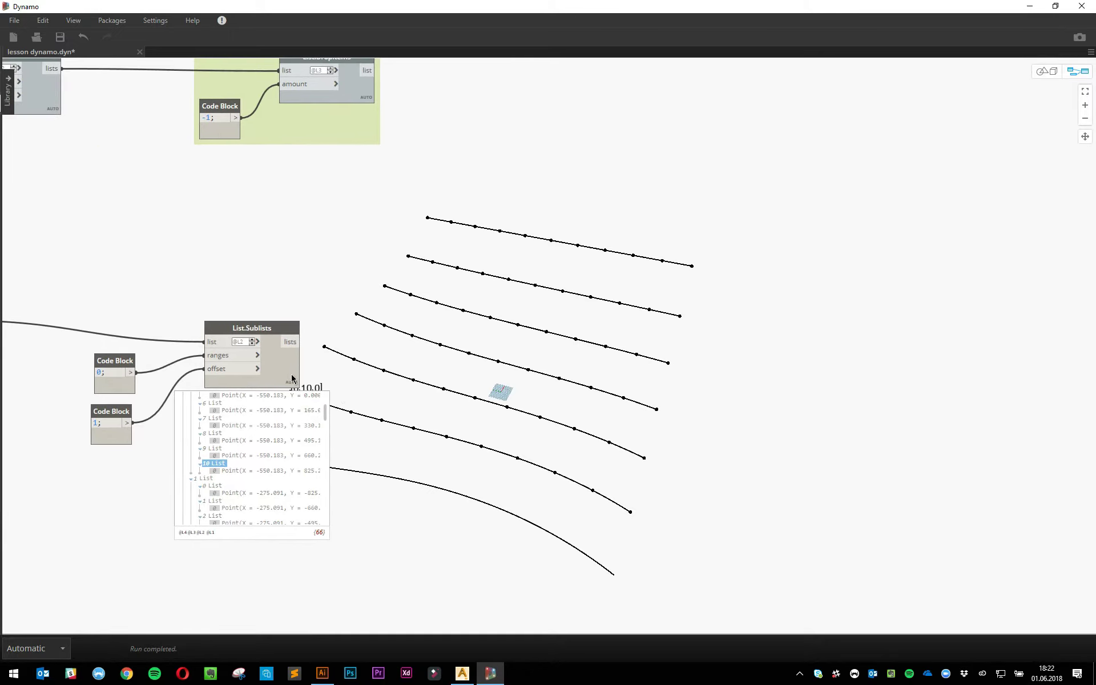
- Add another List.DropItems node after the duplicated List.Sublists and connect the lists output to its list input
{"action": "middle_click_drag", "start_coordinate": [292, 378], "coordinate": [279, 369]}
{"action": "right_click", "coordinate": [419, 341]}
{"action": "type", "text": "drop"}
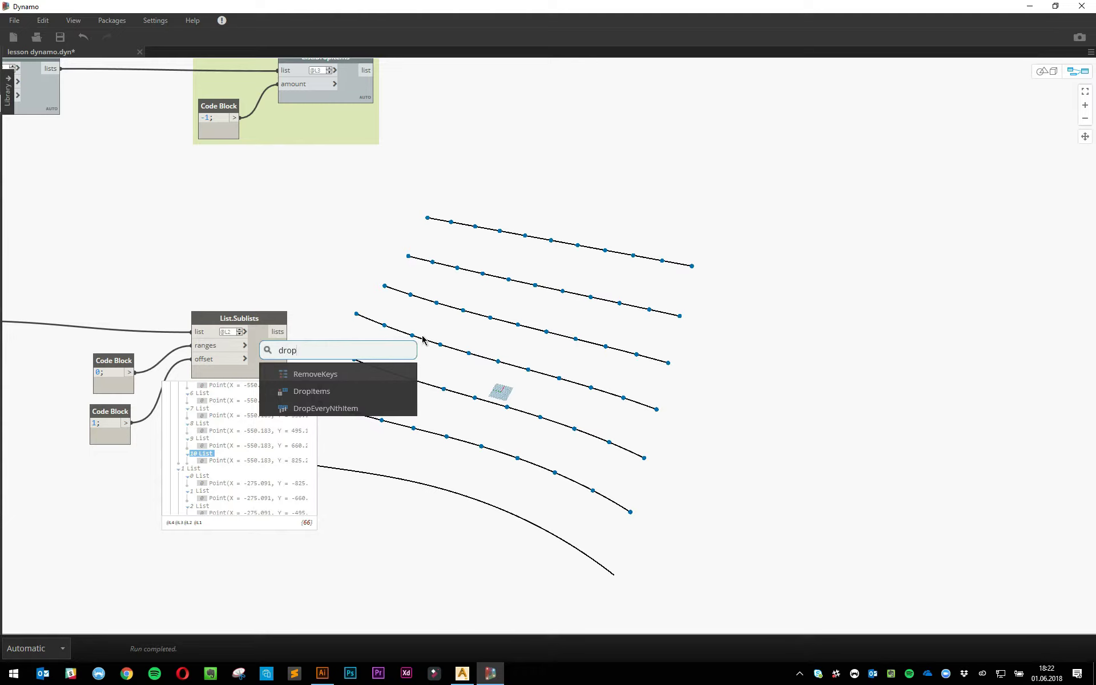
{"action": "key", "text": "Down"}
{"action": "key", "text": "Return"}
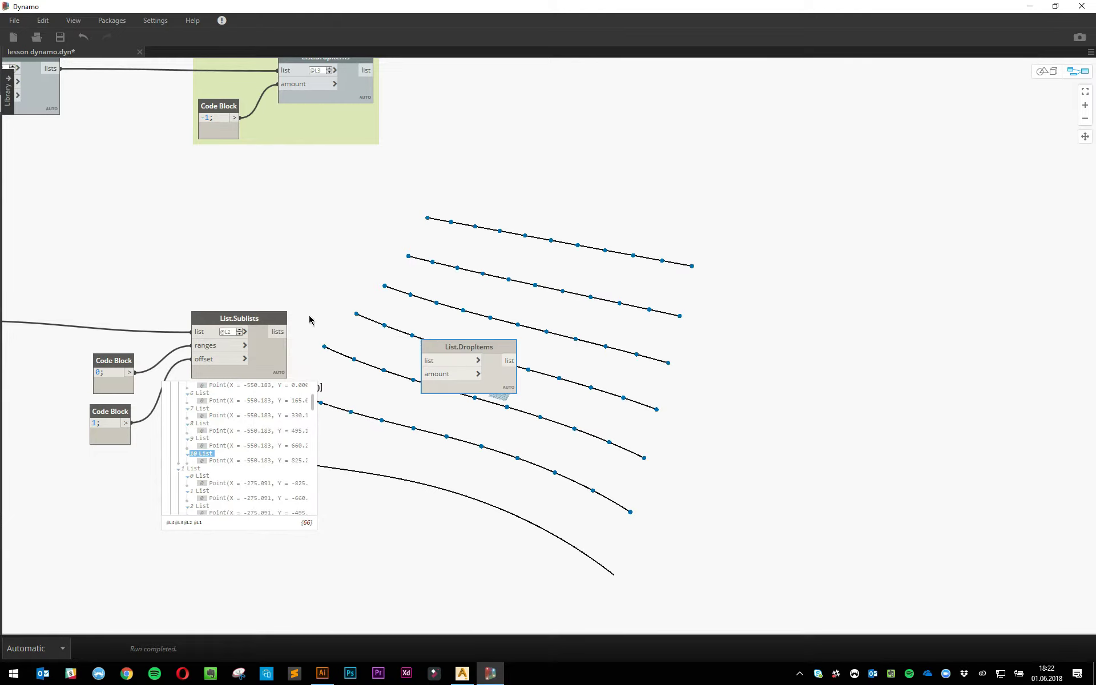
{"action": "left_click_drag", "start_coordinate": [287, 332], "coordinate": [544, 323]}
- Create a code block with the value -1 and connect it to the amount input of the last List.DropItems
{"action": "double_click", "coordinate": [436, 374]}
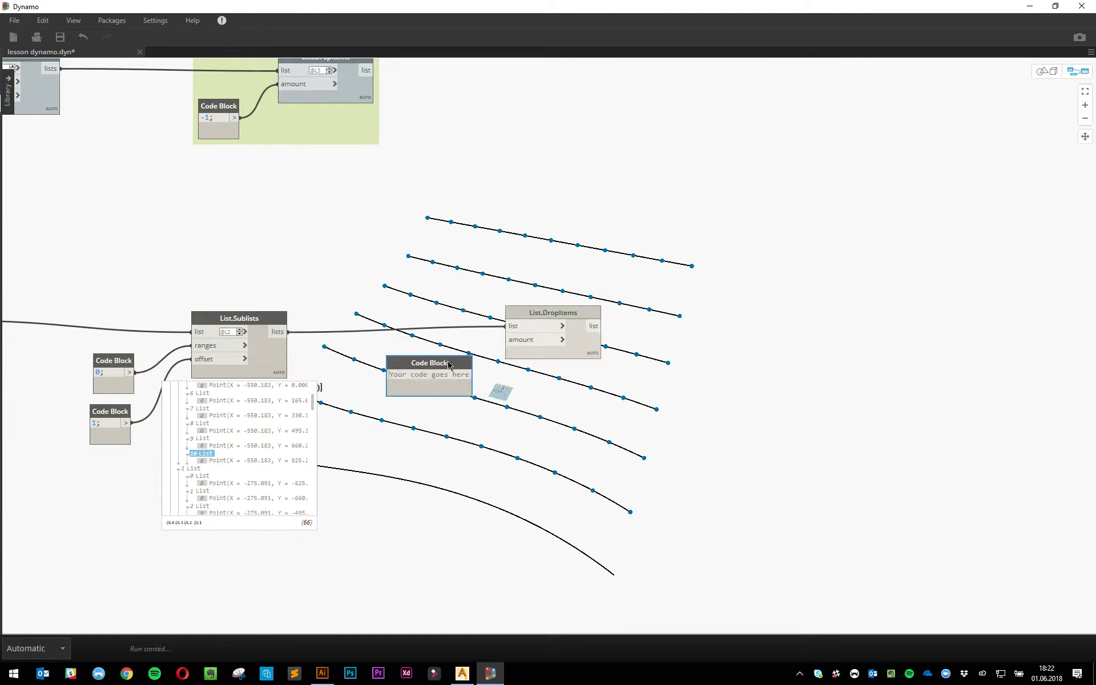
{"action": "type", "text": "-1;"}
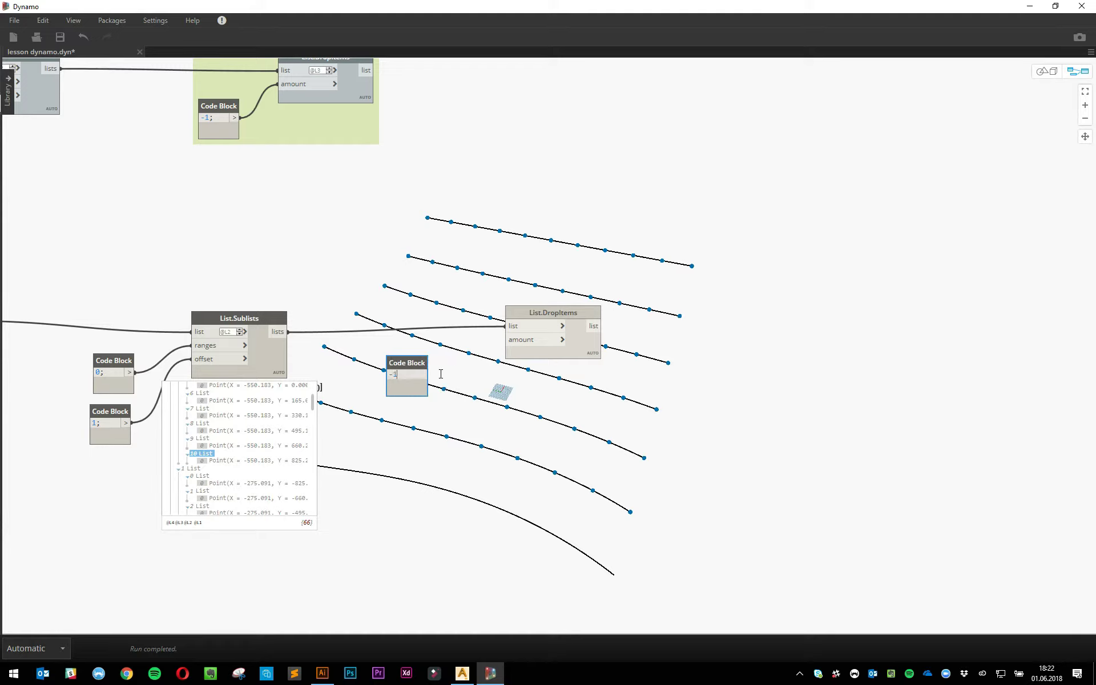
{"action": "left_click", "coordinate": [443, 376]}
{"action": "left_click_drag", "start_coordinate": [423, 375], "coordinate": [523, 361]}
{"action": "left_click", "coordinate": [507, 340]}
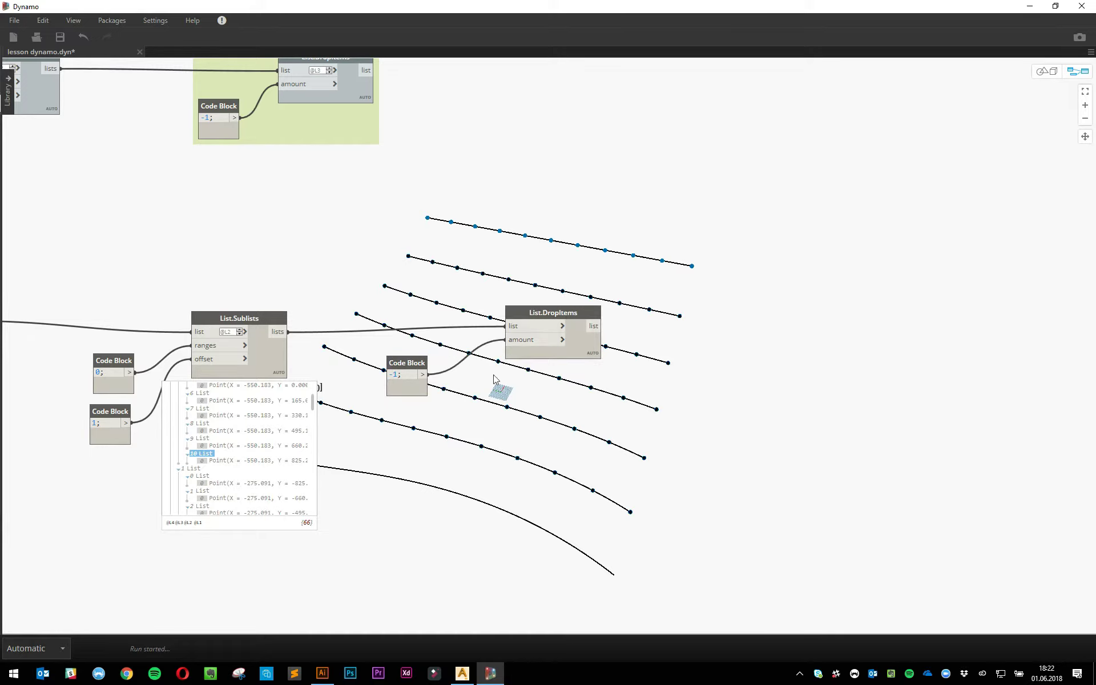
{"action": "left_click_drag", "start_coordinate": [406, 364], "coordinate": [370, 372]}
{"action": "left_click", "coordinate": [579, 353]}
{"action": "left_click_drag", "start_coordinate": [578, 353], "coordinate": [538, 345]}
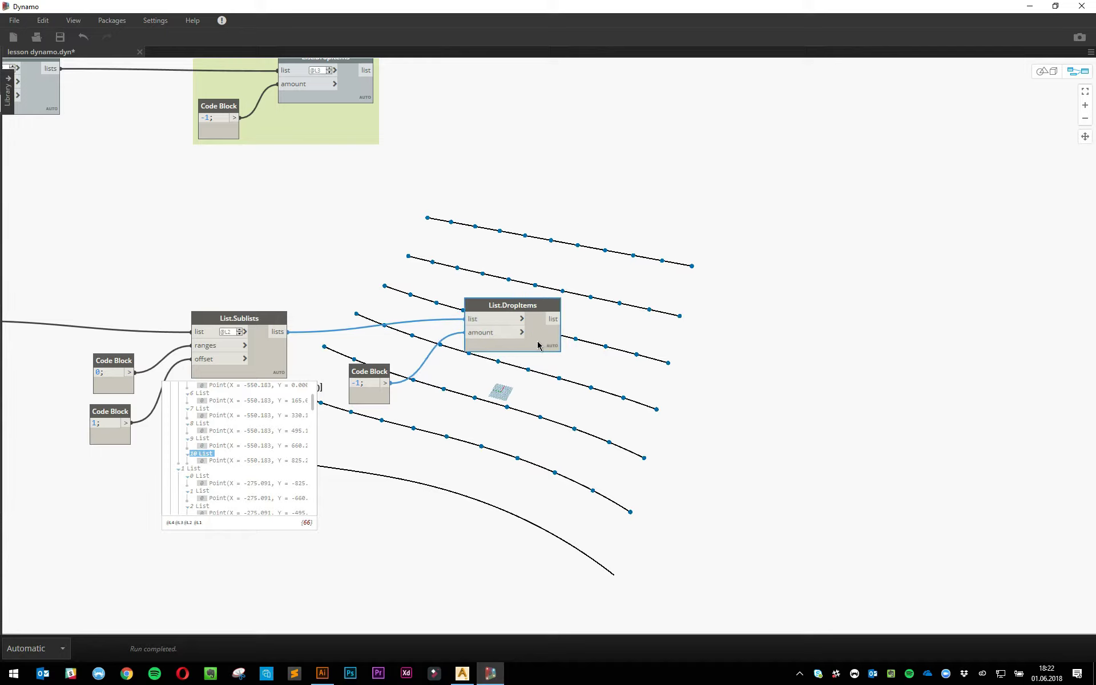
{"action": "mouse_move", "coordinate": [551, 359]}
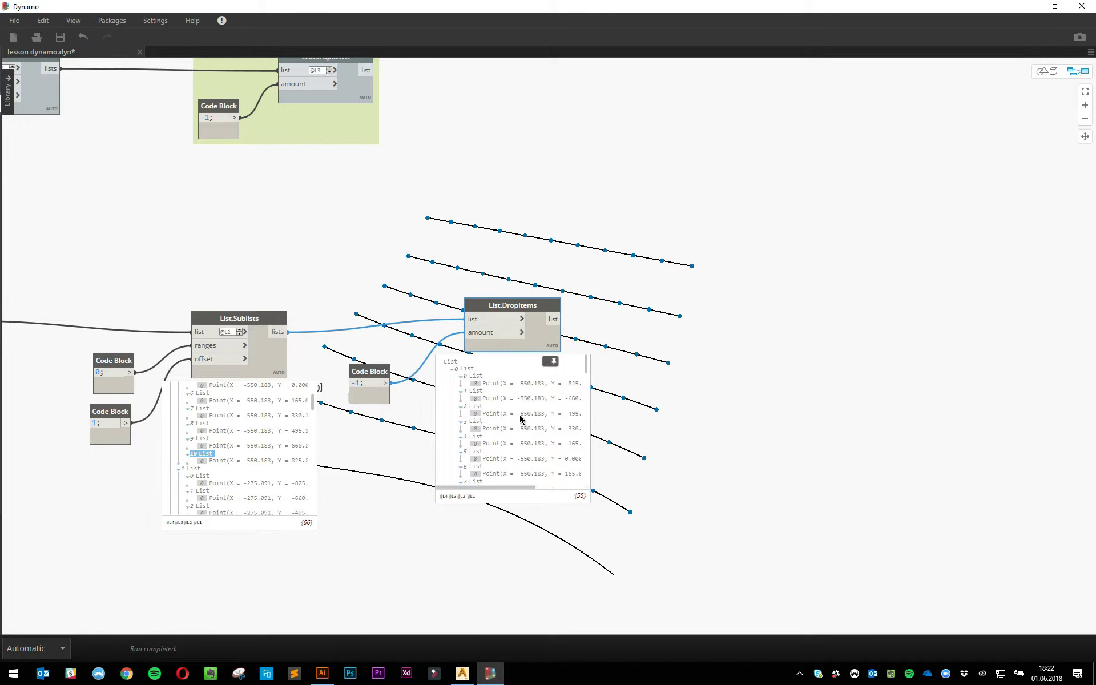
{"action": "left_click", "coordinate": [523, 325]}
{"action": "left_click", "coordinate": [480, 320]}
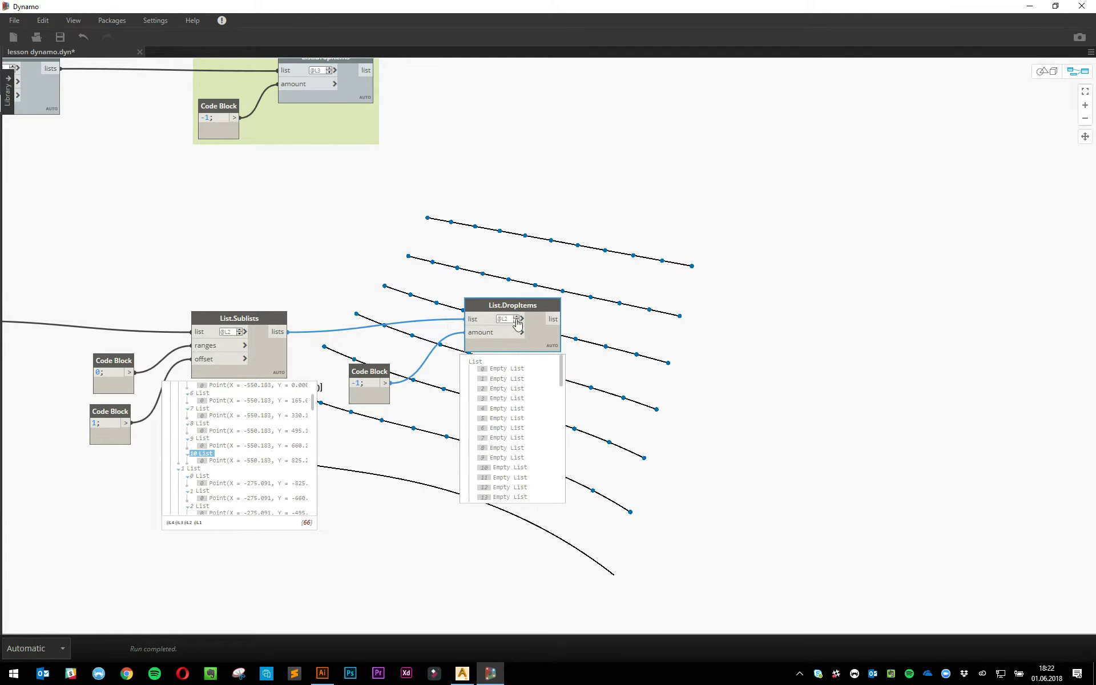
{"action": "left_click", "coordinate": [516, 317]}
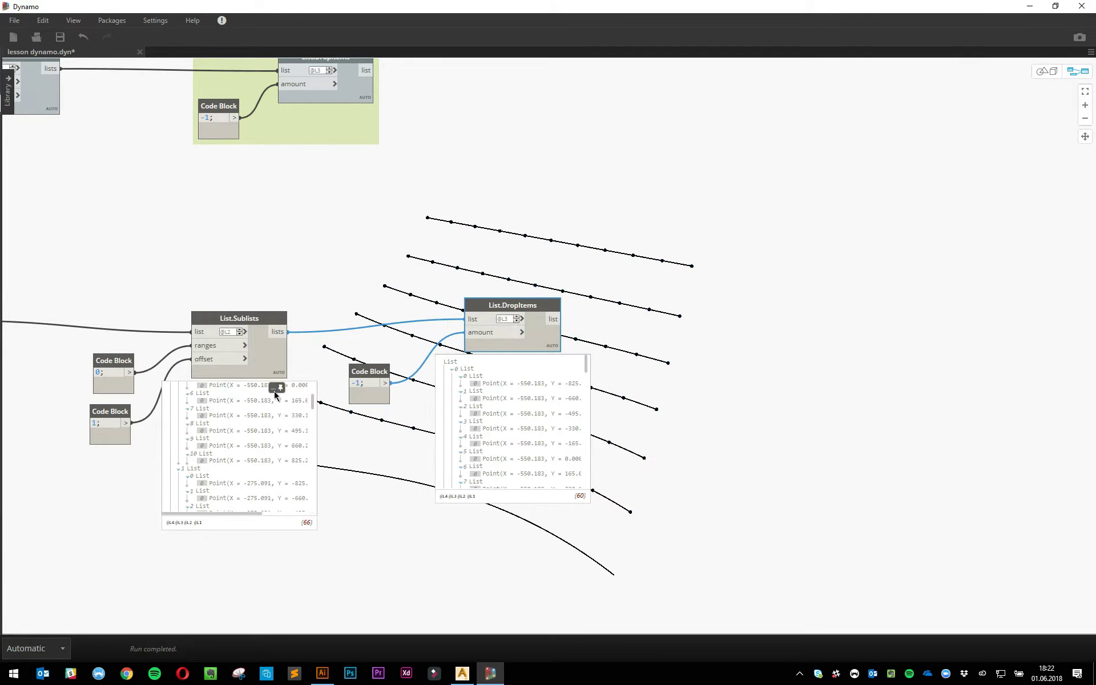
- Turn off the duplicated List.Sublists geometry preview and highlight the first list in the last List.DropItems output
{"action": "right_click", "coordinate": [274, 362]}
{"action": "left_click", "coordinate": [219, 442]}
{"action": "left_click", "coordinate": [386, 513]}
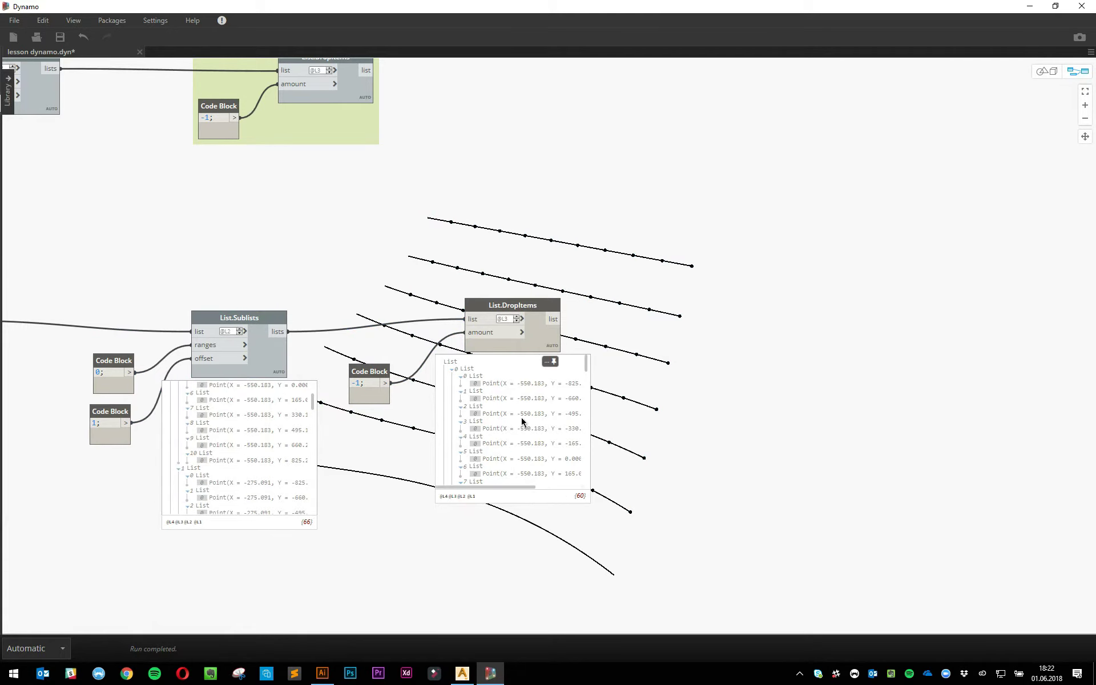
{"action": "left_click", "coordinate": [470, 370]}
{"action": "middle_click_drag", "start_coordinate": [797, 514], "coordinate": [441, 517]}
{"action": "scroll", "coordinate": [314, 402], "scroll_direction": "up", "scroll_amount": 2}
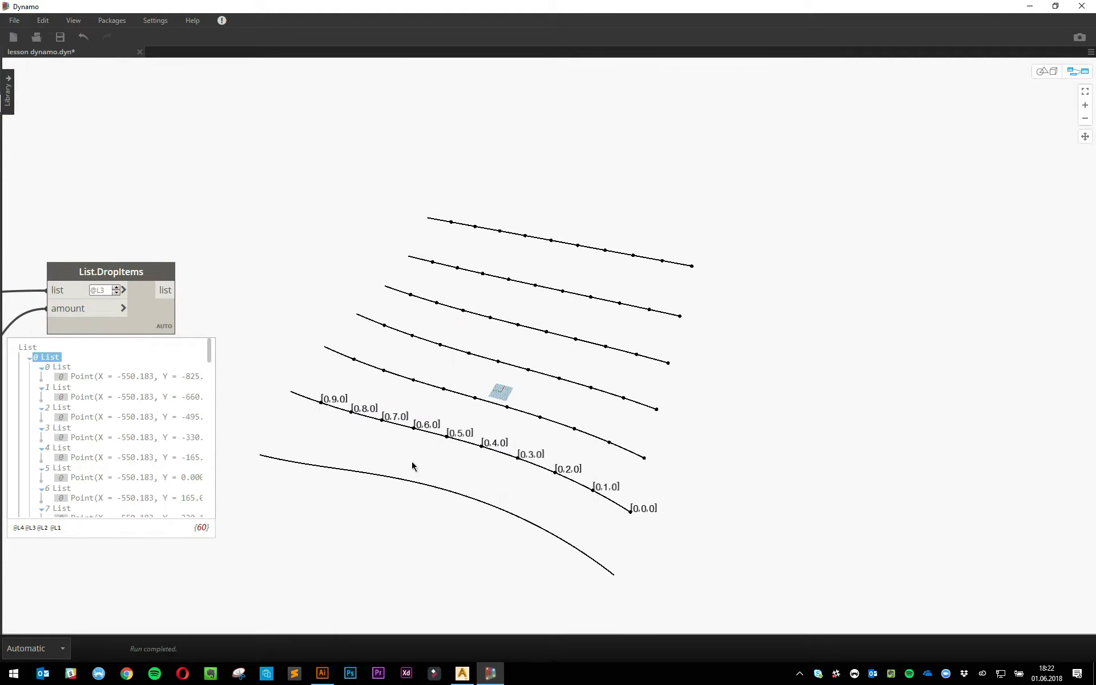
{"action": "scroll", "coordinate": [379, 399], "scroll_direction": "down", "scroll_amount": 1}
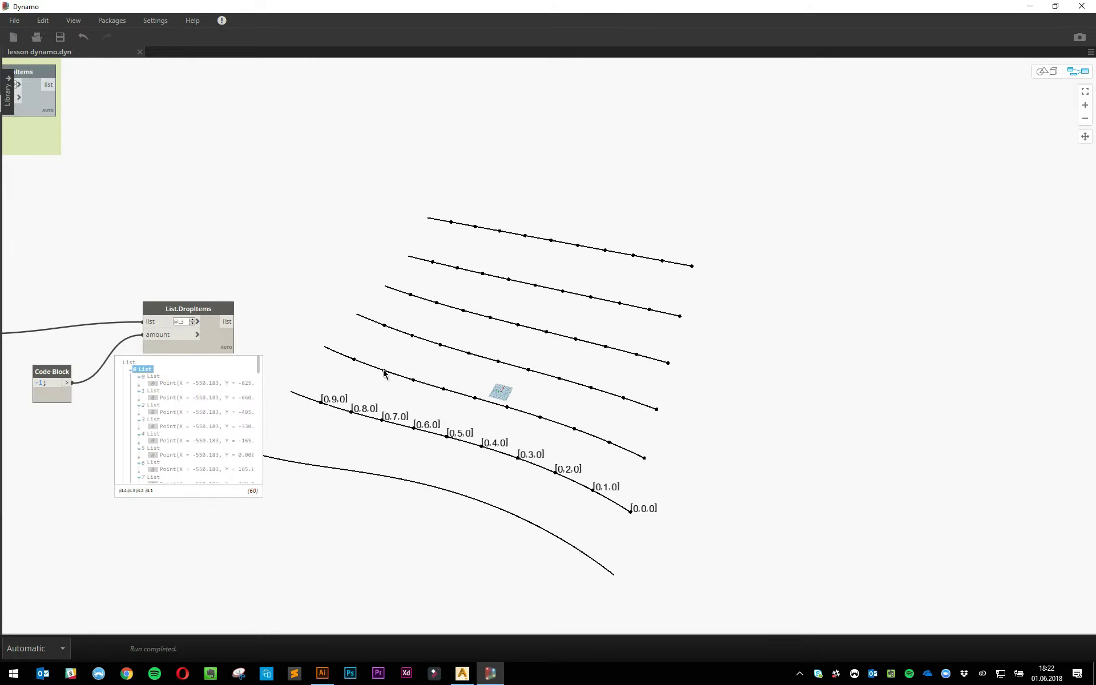
- Position the "bottom two points of triangles" group above the last List.DropItems, unpin the lower nodes' output previews and tidy the code block beside it
{"action": "middle_click_drag", "start_coordinate": [383, 372], "coordinate": [613, 465]}
{"action": "scroll", "coordinate": [614, 464], "scroll_direction": "down", "scroll_amount": 1}
{"action": "left_click_drag", "start_coordinate": [286, 275], "coordinate": [451, 274]}
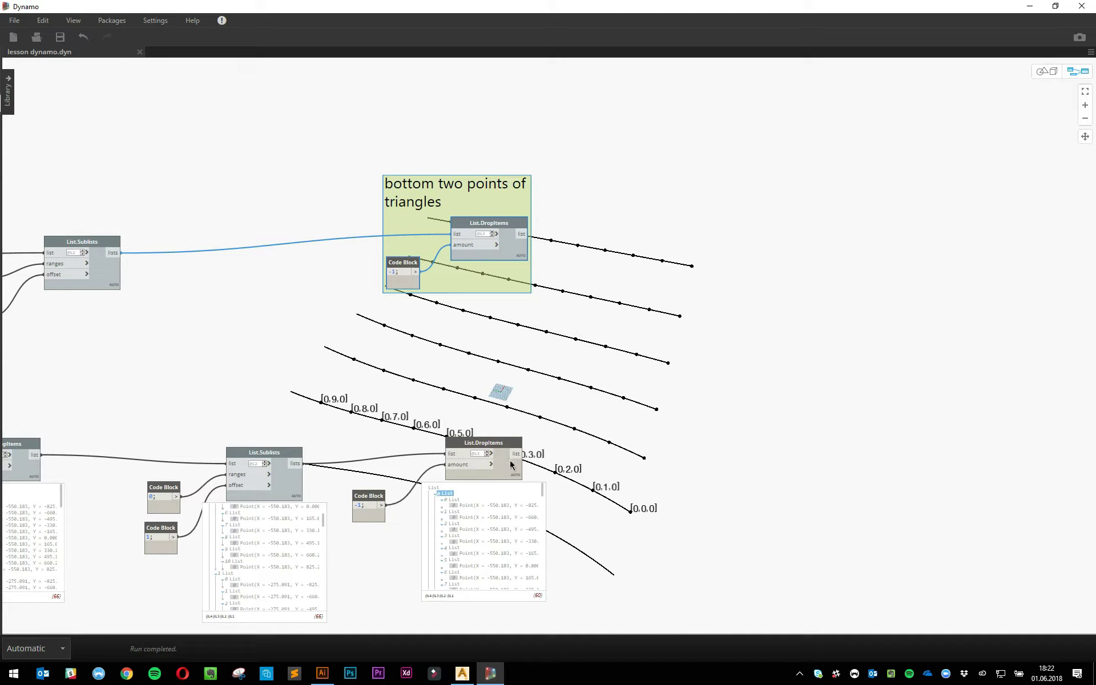
{"action": "left_click_drag", "start_coordinate": [518, 471], "coordinate": [513, 483]}
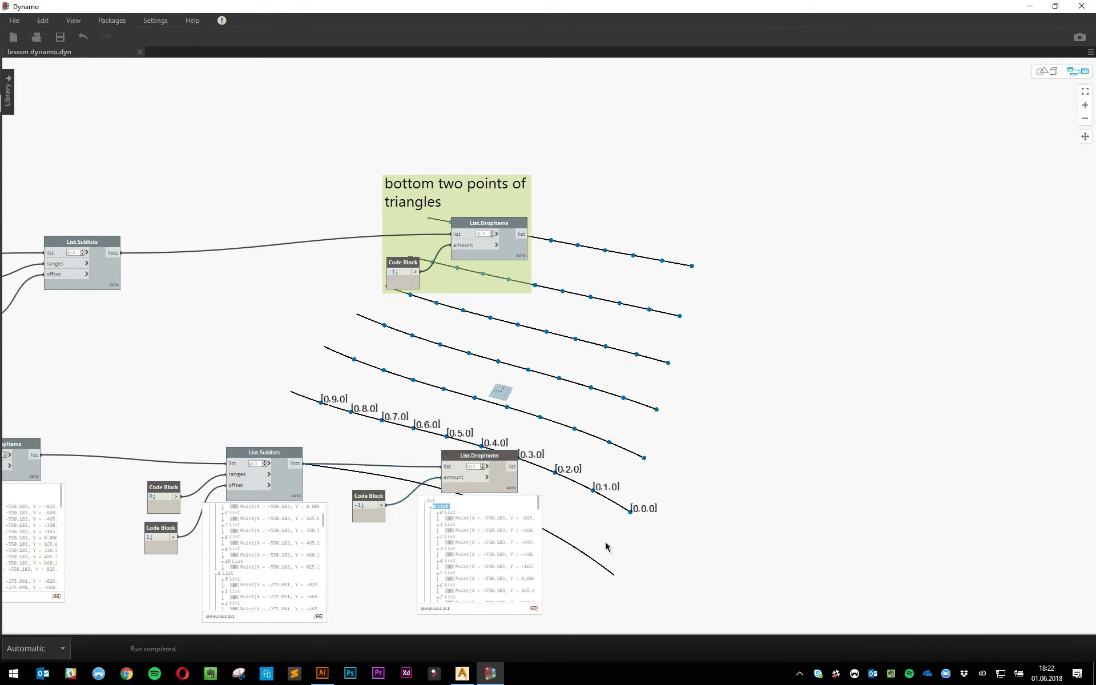
{"action": "left_click", "coordinate": [291, 510]}
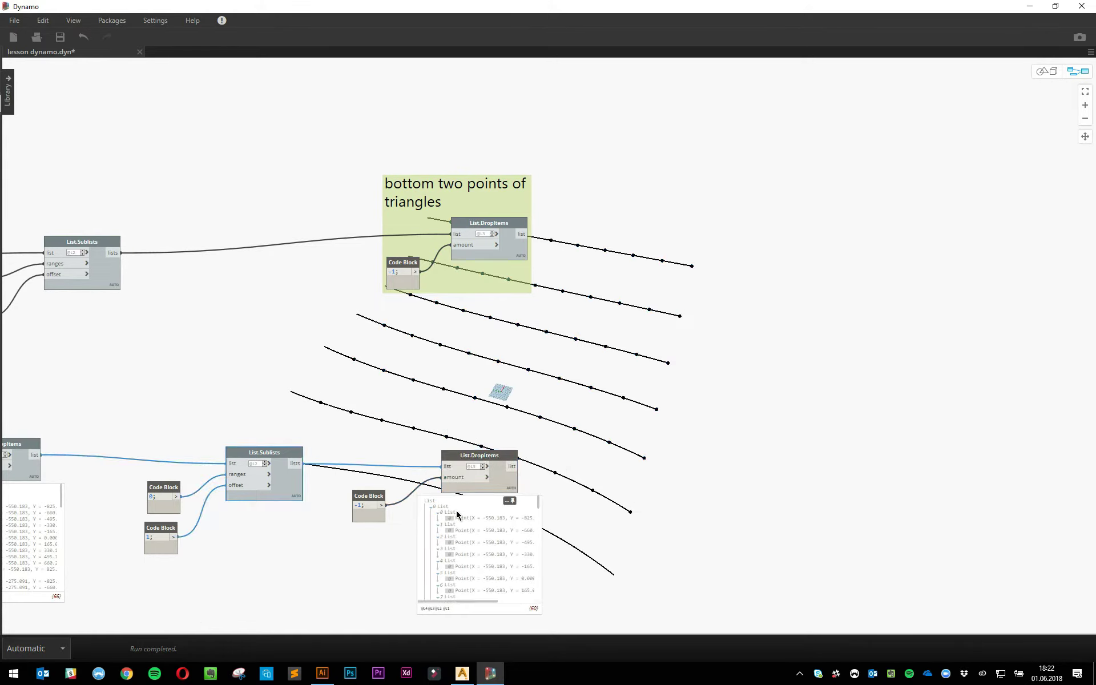
{"action": "left_click", "coordinate": [589, 491]}
{"action": "left_click_drag", "start_coordinate": [368, 496], "coordinate": [403, 495]}
- Group the last List.DropItems with its -1 code block and title the group "top one point of triangles"
{"action": "left_click_drag", "start_coordinate": [338, 404], "coordinate": [576, 525]}
{"action": "key", "text": "ctrl+g"}
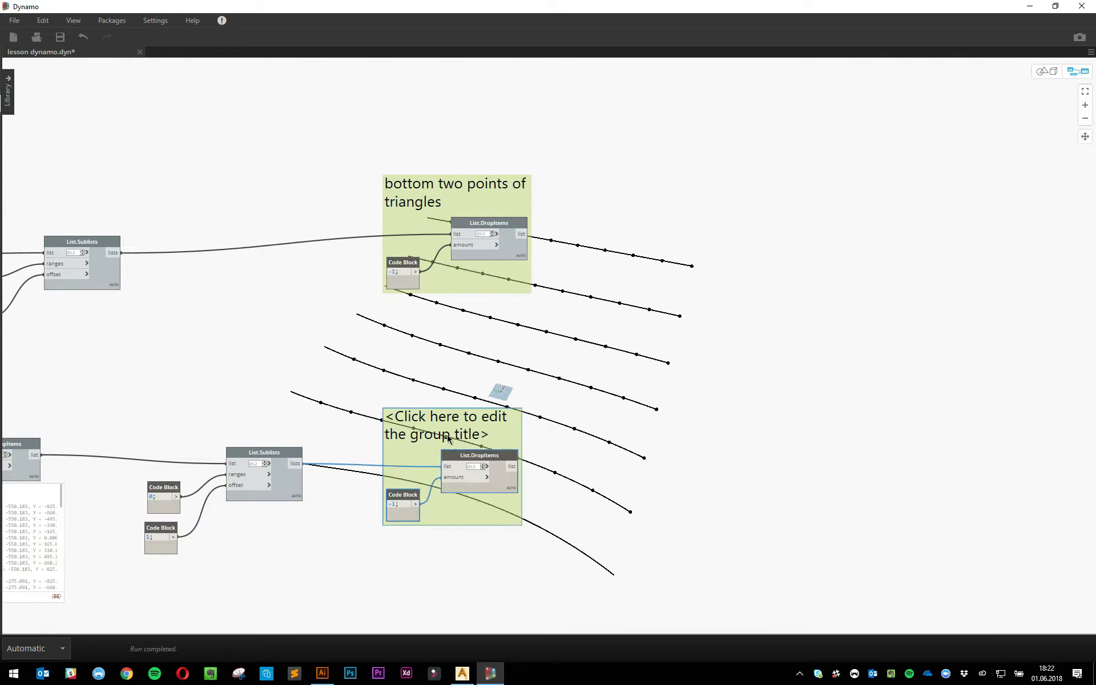
{"action": "double_click", "coordinate": [447, 434]}
{"action": "type", "text": "top one p"}
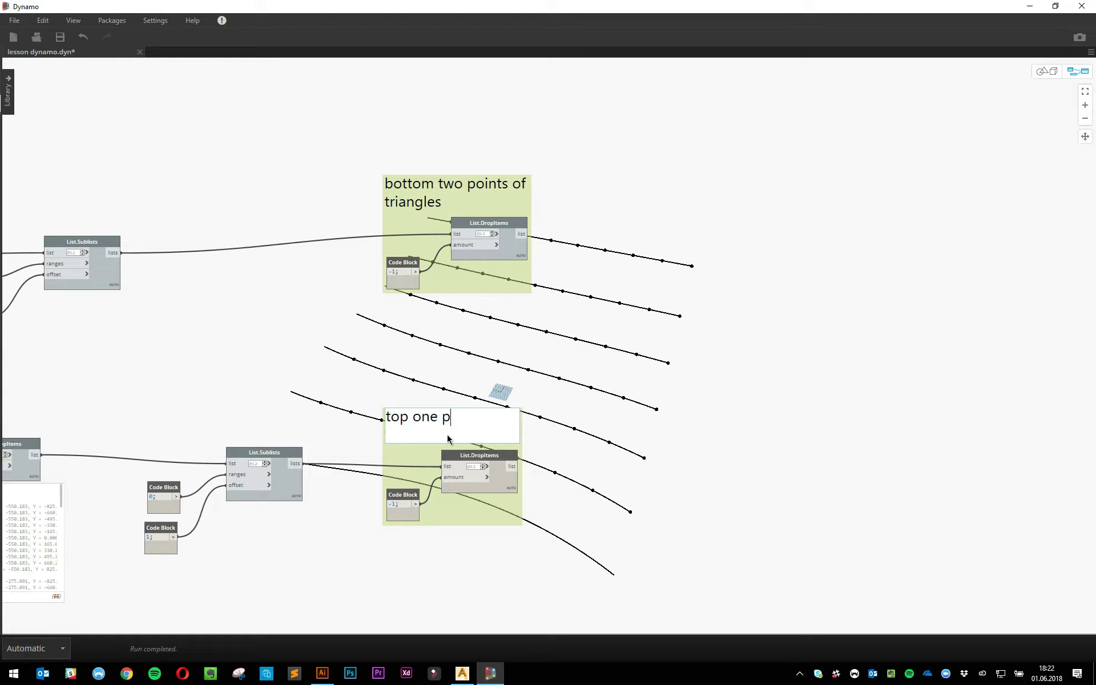
{"action": "type", "text": "oint of triangles"}
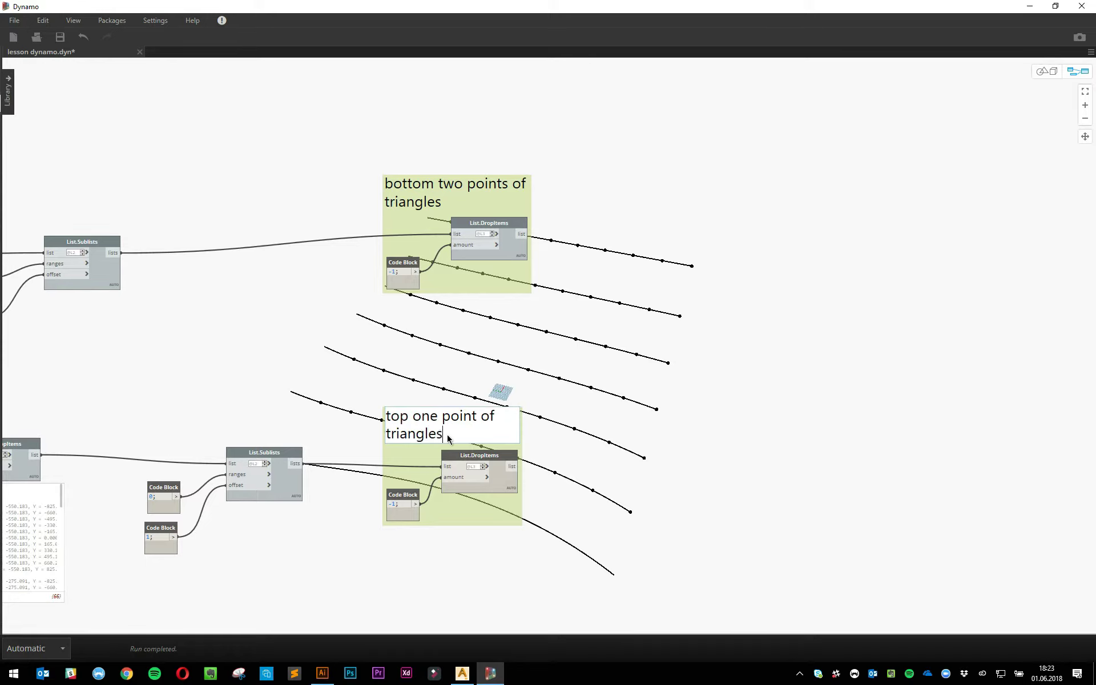
{"action": "left_click", "coordinate": [612, 439]}
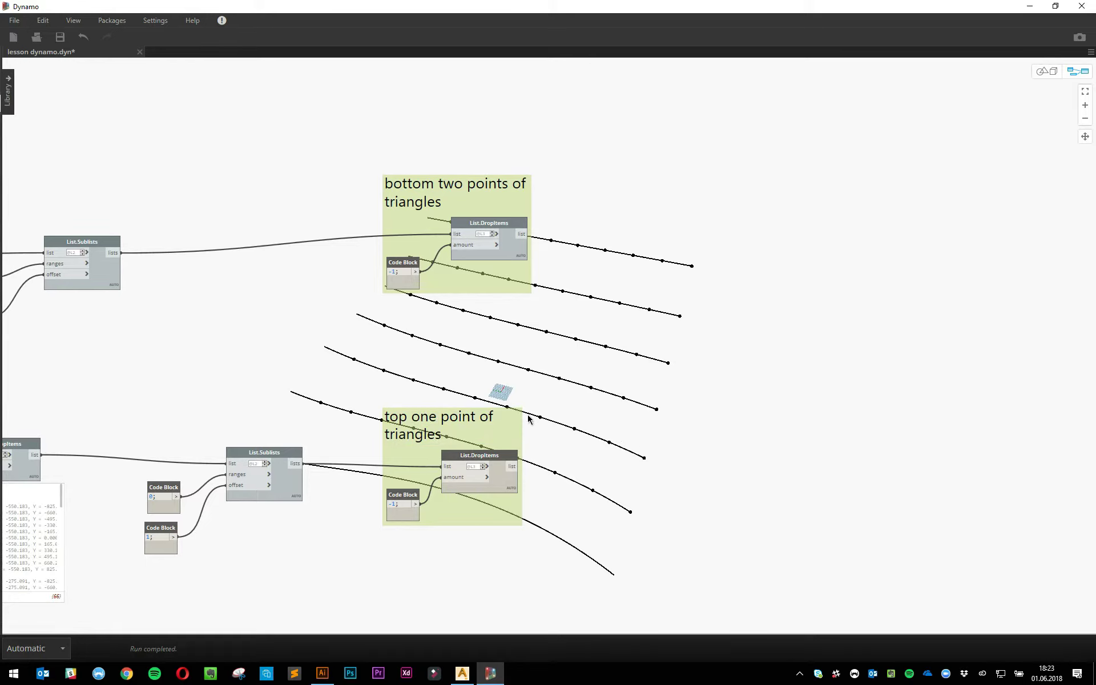
- Reposition the "top one point of triangles" group and pin the output previews of both grouped List.DropItems nodes
{"action": "left_click_drag", "start_coordinate": [529, 417], "coordinate": [544, 391]}
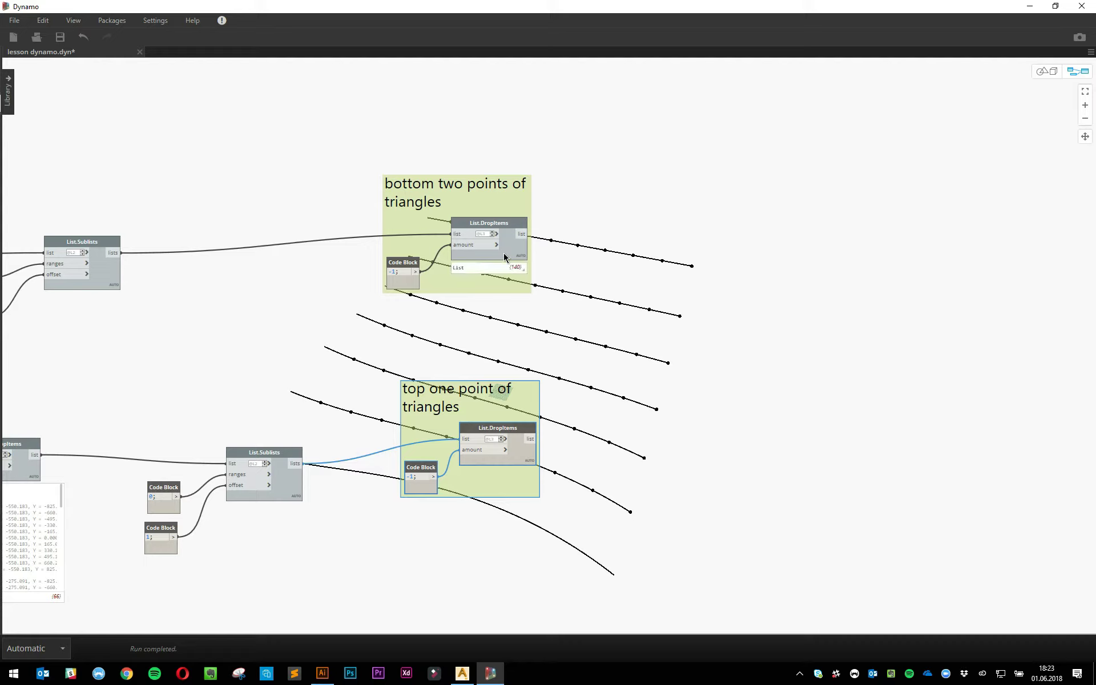
{"action": "left_click", "coordinate": [514, 270]}
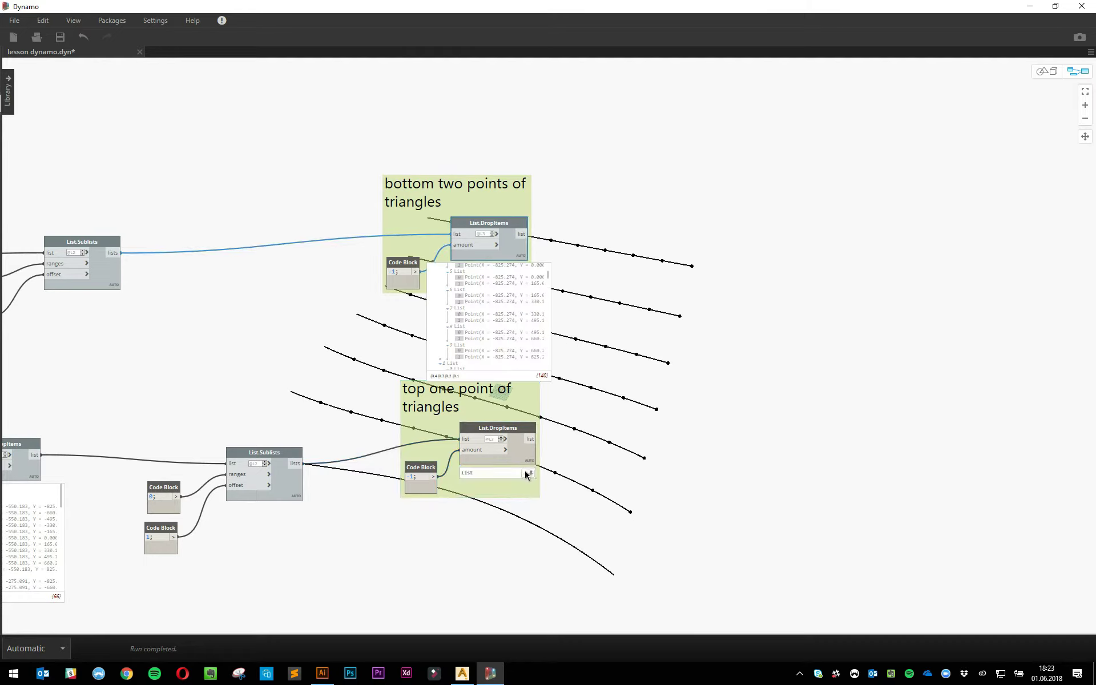
{"action": "left_click", "coordinate": [545, 475]}
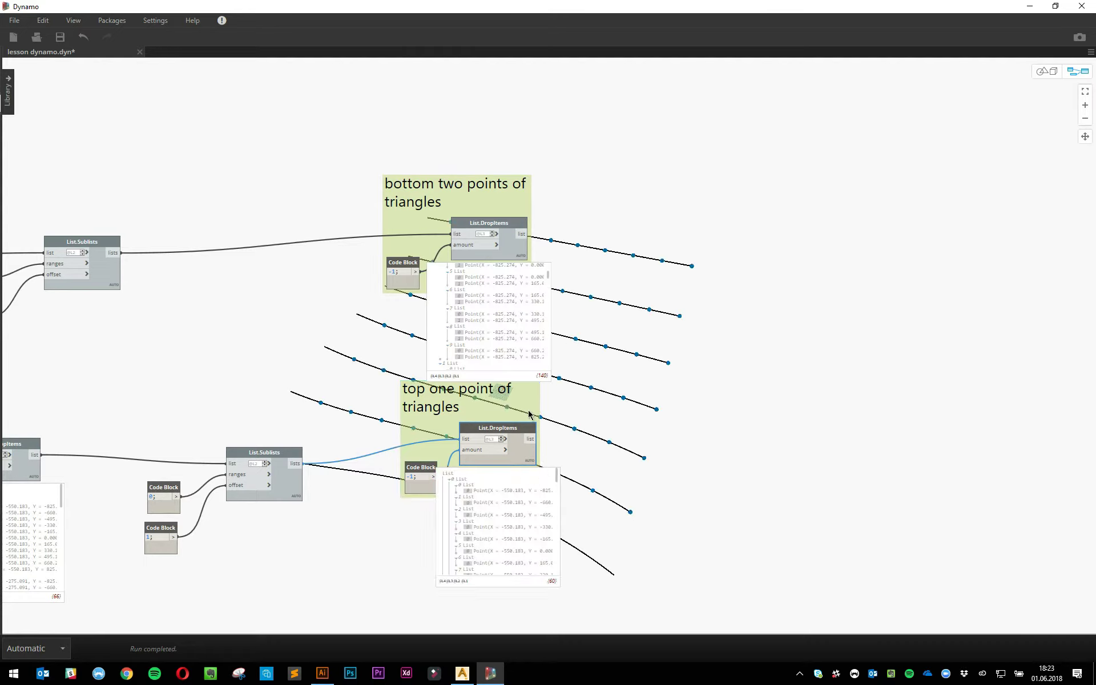
{"action": "left_click", "coordinate": [604, 429]}
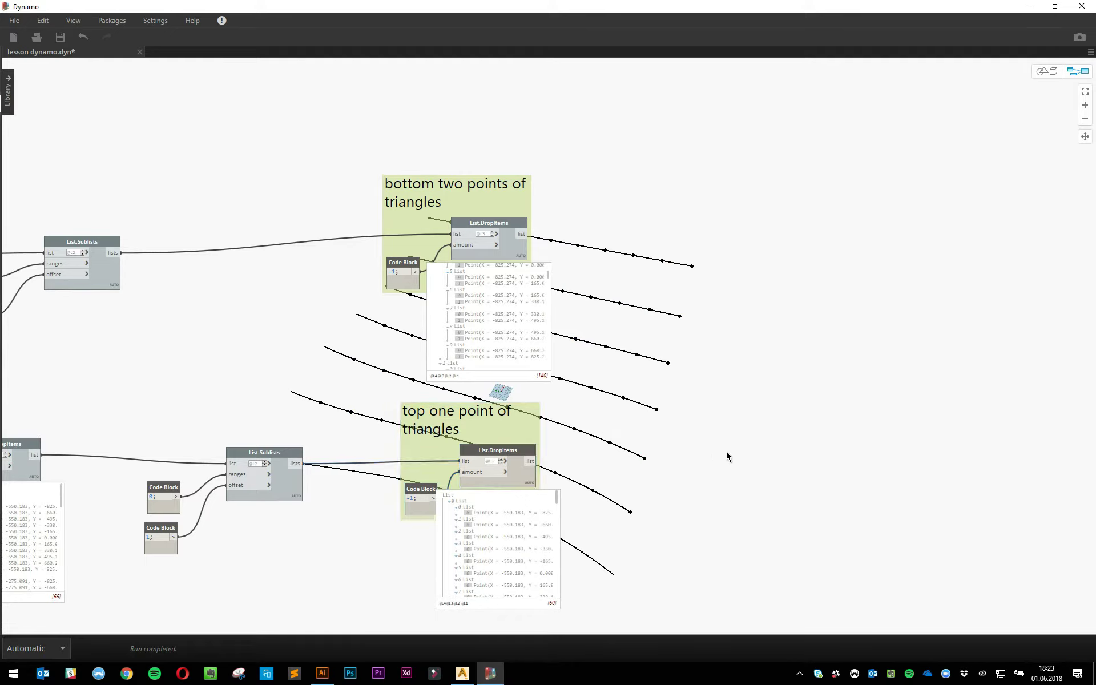
{"action": "middle_click_drag", "start_coordinate": [688, 435], "coordinate": [618, 429]}
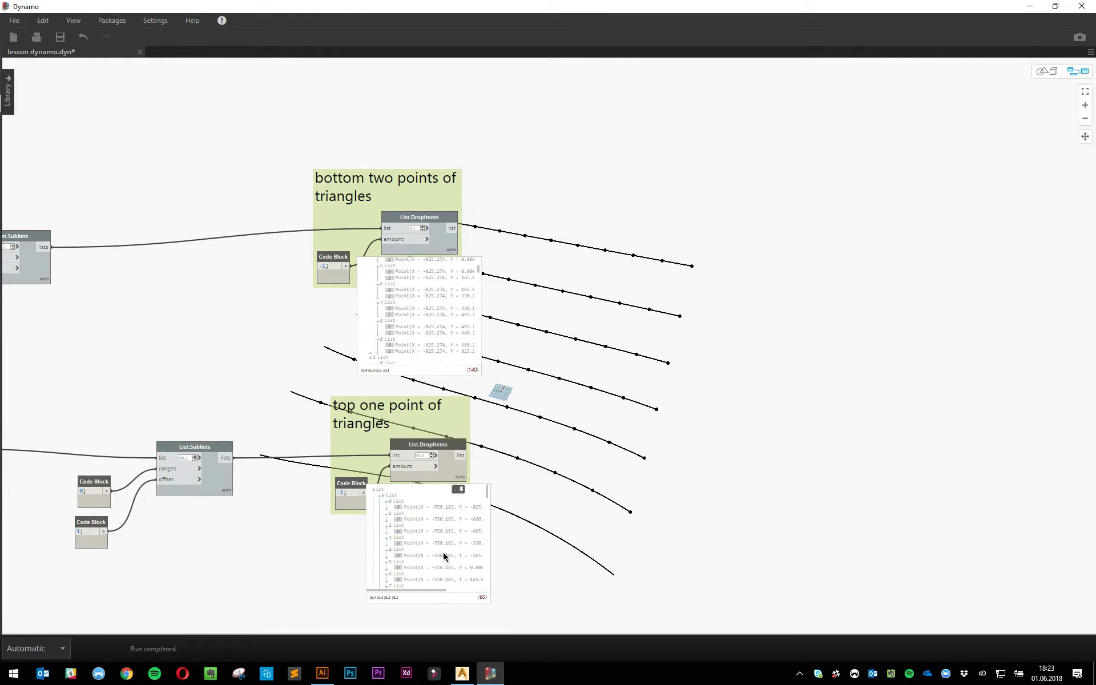
- Highlight the first top point and the first bottom point pair from both List.DropItems outputs to compare their positions in the geometry
{"action": "left_click", "coordinate": [436, 506]}
{"action": "scroll", "coordinate": [485, 323], "scroll_direction": "up", "scroll_amount": 3}
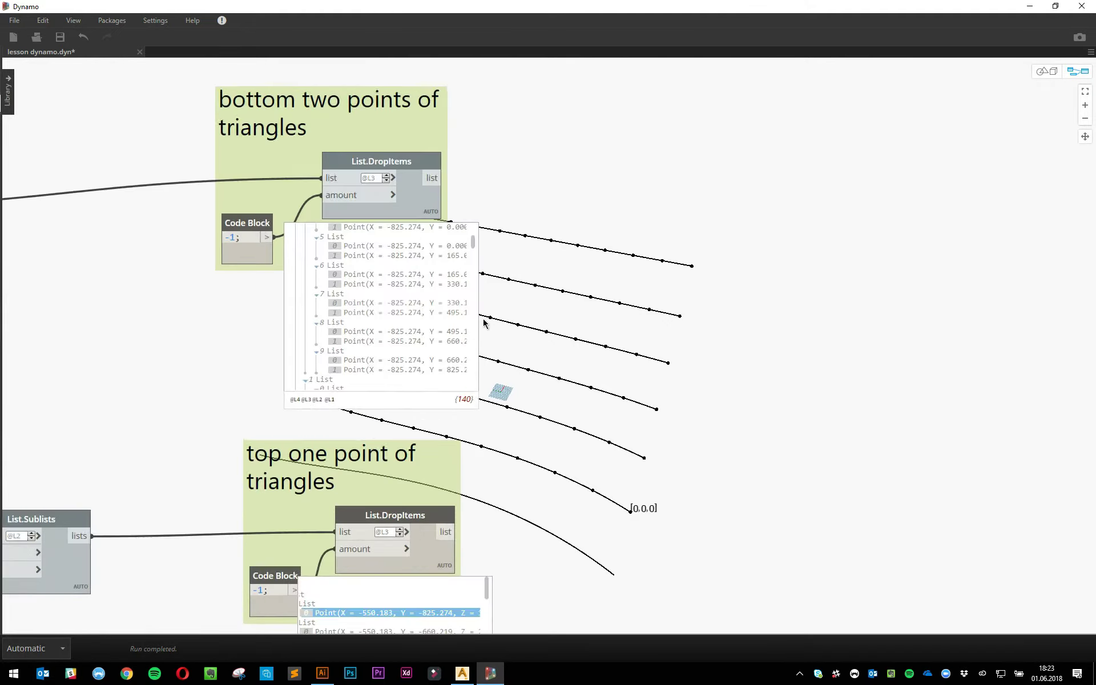
{"action": "scroll", "coordinate": [485, 324], "scroll_direction": "up", "scroll_amount": 3}
{"action": "scroll", "coordinate": [477, 332], "scroll_direction": "down", "scroll_amount": 6}
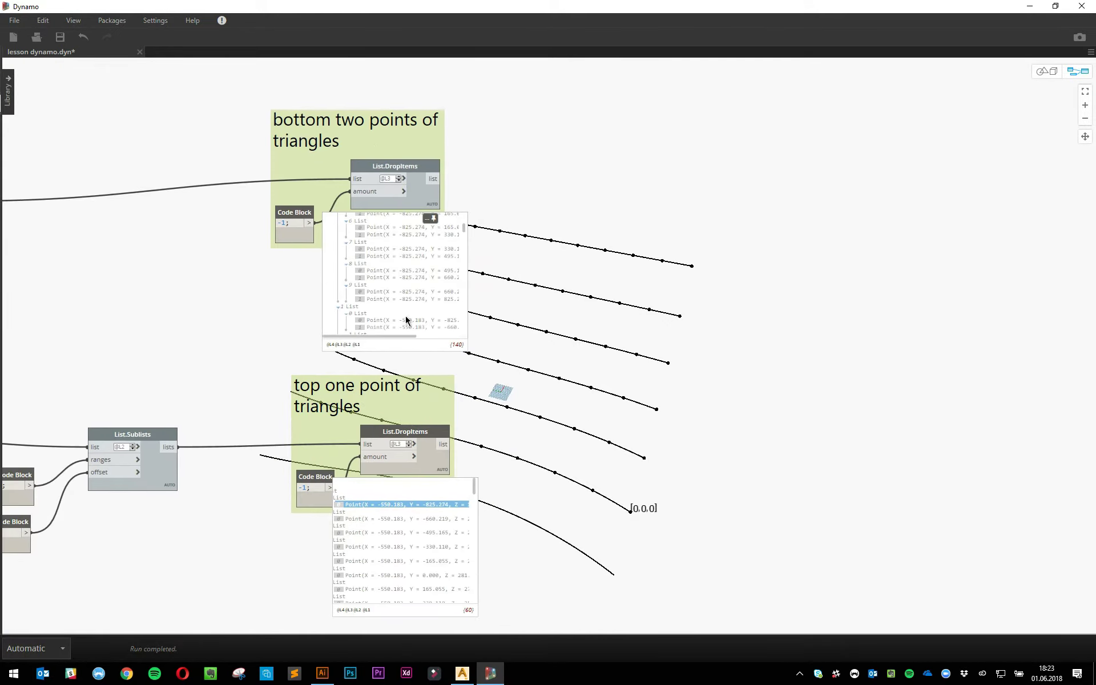
{"action": "scroll", "coordinate": [408, 318], "scroll_direction": "up", "scroll_amount": 5}
{"action": "left_click", "coordinate": [363, 233]}
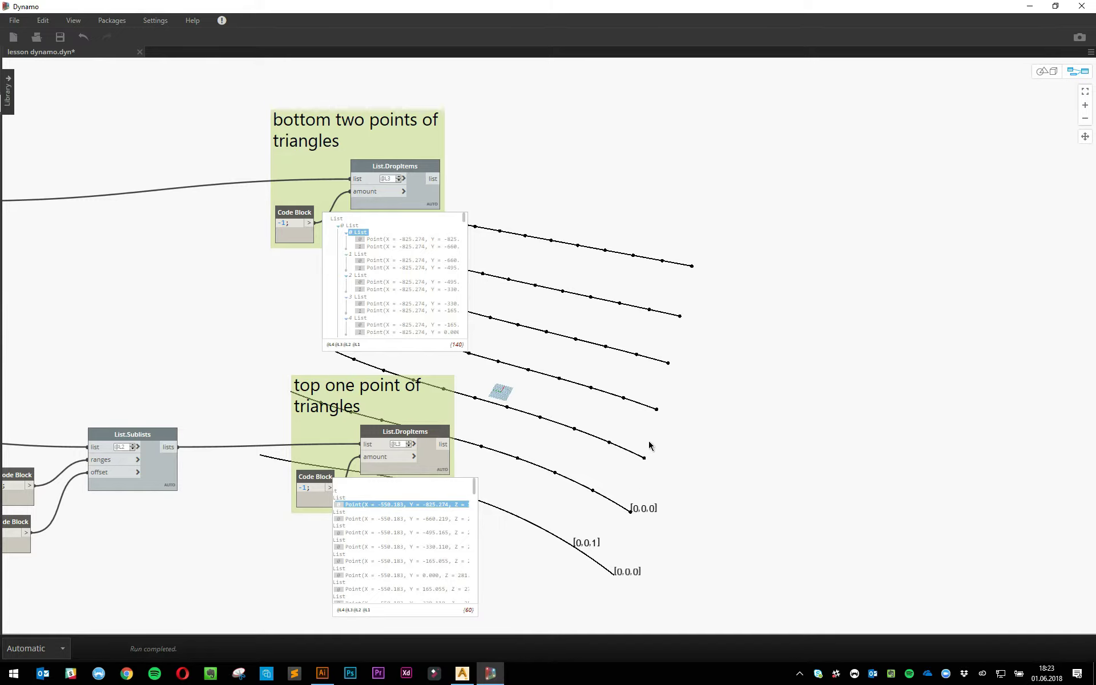
{"action": "right_click", "coordinate": [692, 384]}
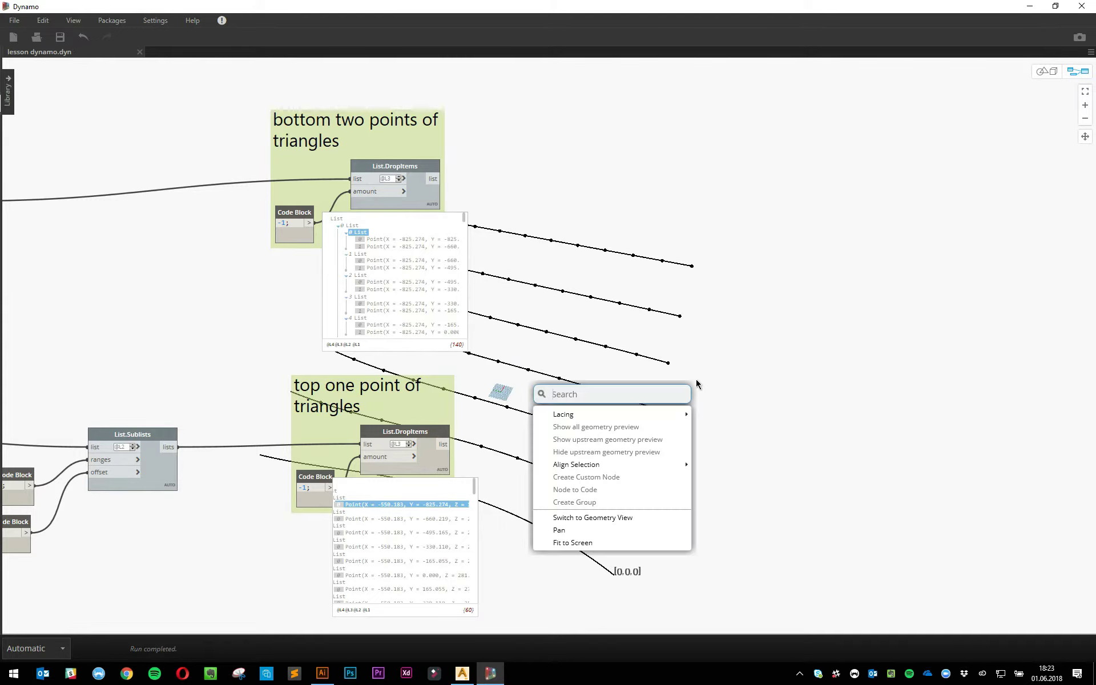
{"action": "type", "text": "list add"}
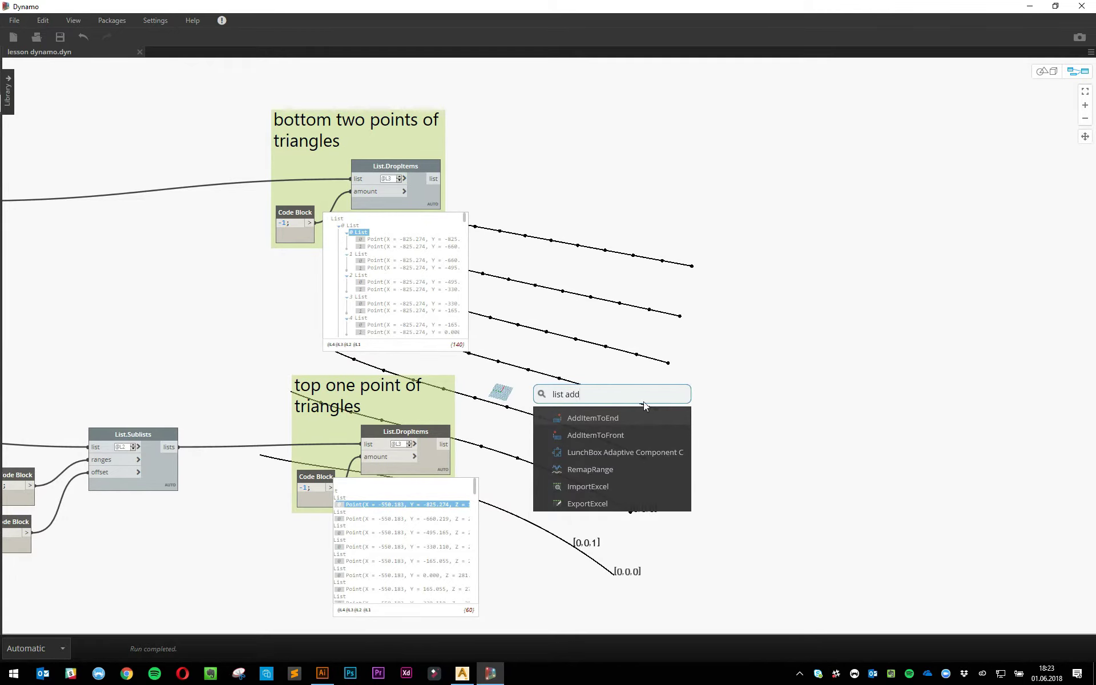
{"action": "mouse_move", "coordinate": [627, 411]}
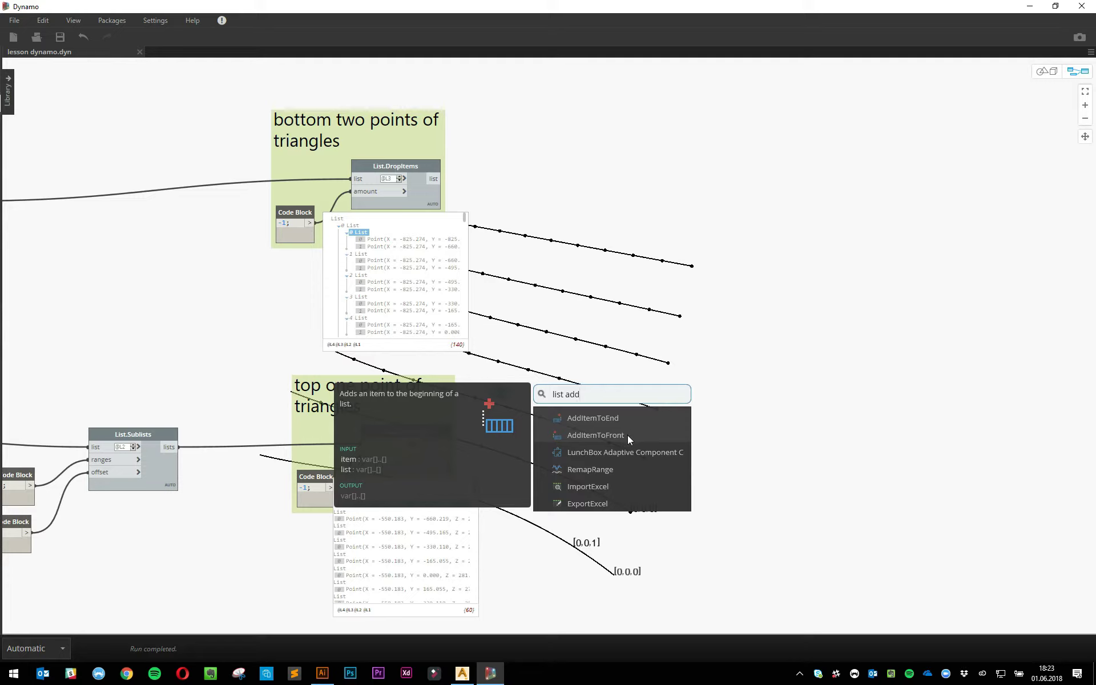
{"action": "left_click", "coordinate": [714, 588]}
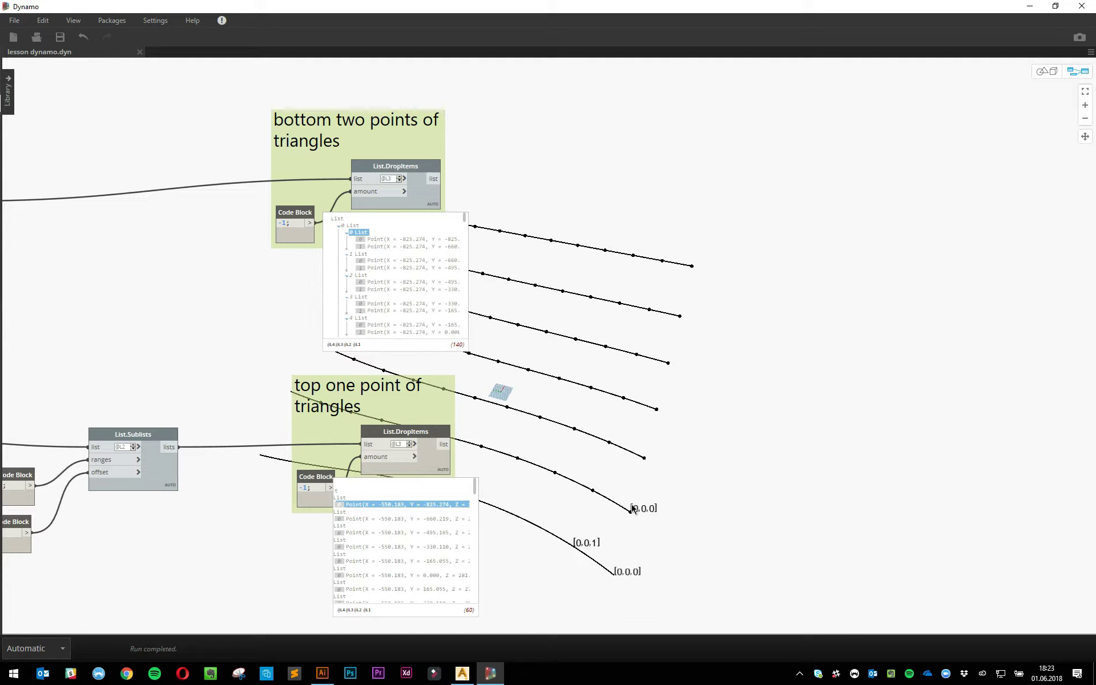
- Add a List.AddItemToFront node beside the two groups and clear the highlighted entries in both List.DropItems outputs
{"action": "right_click", "coordinate": [631, 336]}
{"action": "type", "text": "add item"}
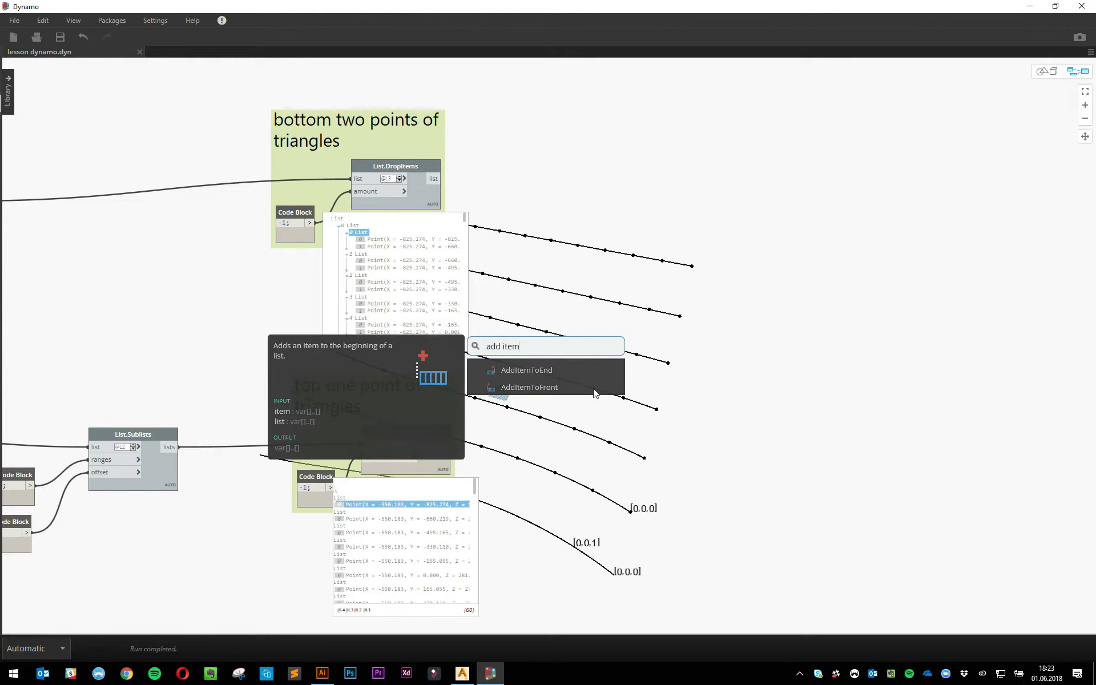
{"action": "left_click", "coordinate": [594, 393]}
{"action": "left_click_drag", "start_coordinate": [616, 402], "coordinate": [613, 319]}
{"action": "left_click", "coordinate": [342, 506]}
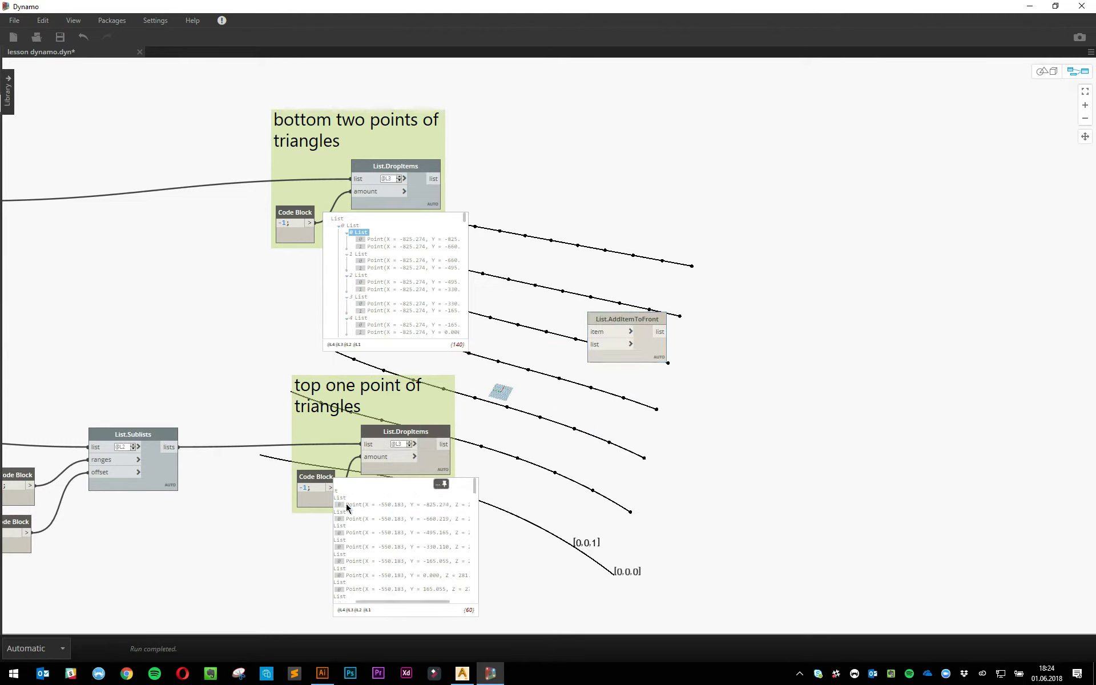
{"action": "left_click", "coordinate": [358, 232]}
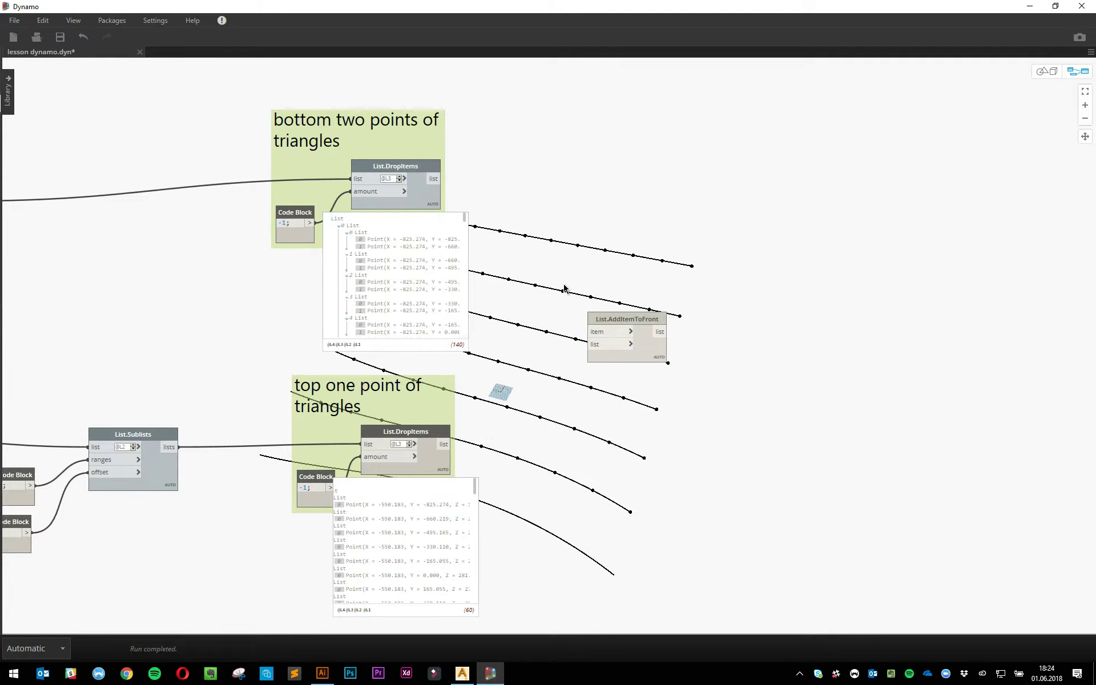
- Connect the top-point list to the item input and the bottom-point list to the list input of List.AddItemToFront
{"action": "left_click", "coordinate": [453, 444]}
{"action": "left_click", "coordinate": [594, 331]}
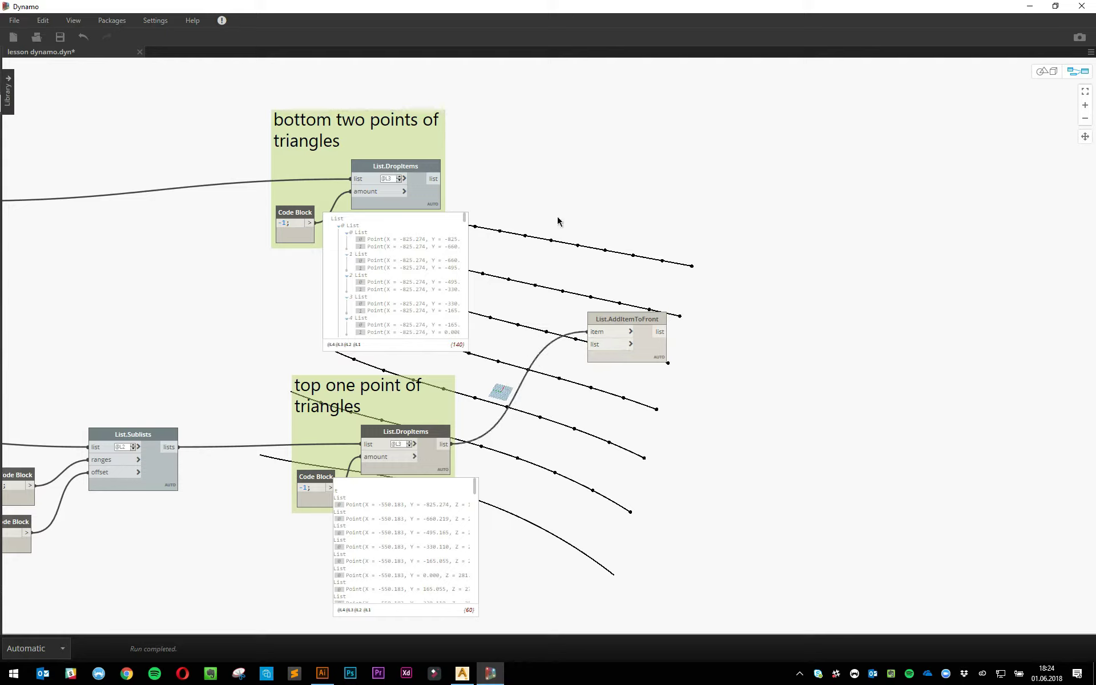
{"action": "left_click", "coordinate": [442, 178]}
{"action": "left_click", "coordinate": [592, 344]}
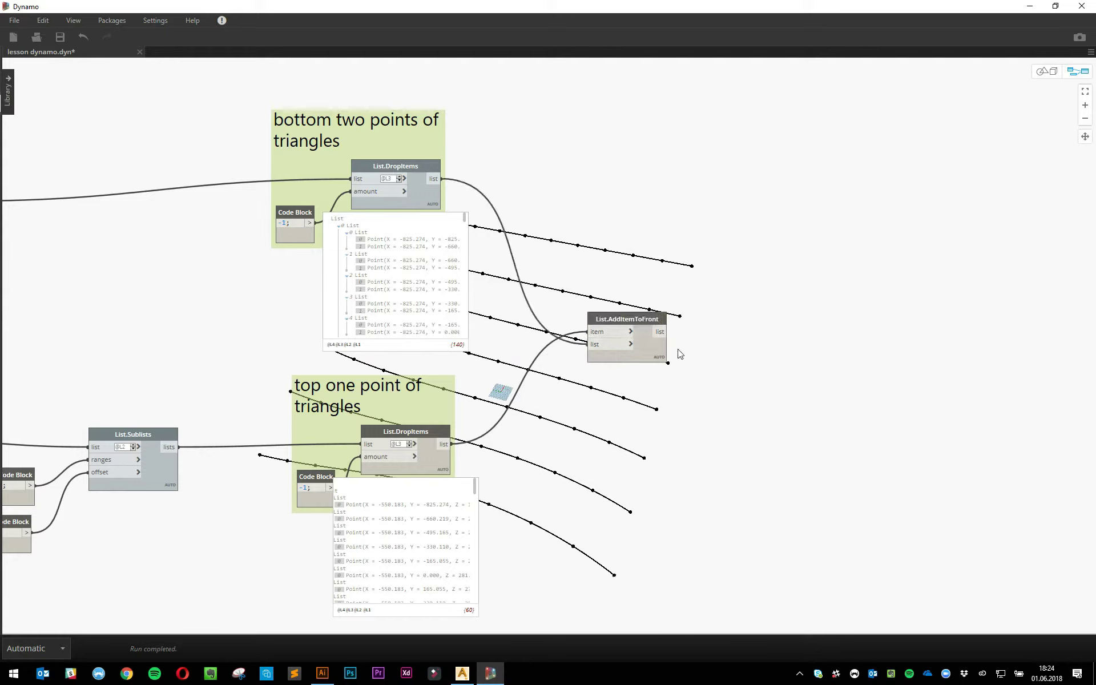
{"action": "left_click_drag", "start_coordinate": [658, 358], "coordinate": [677, 347]}
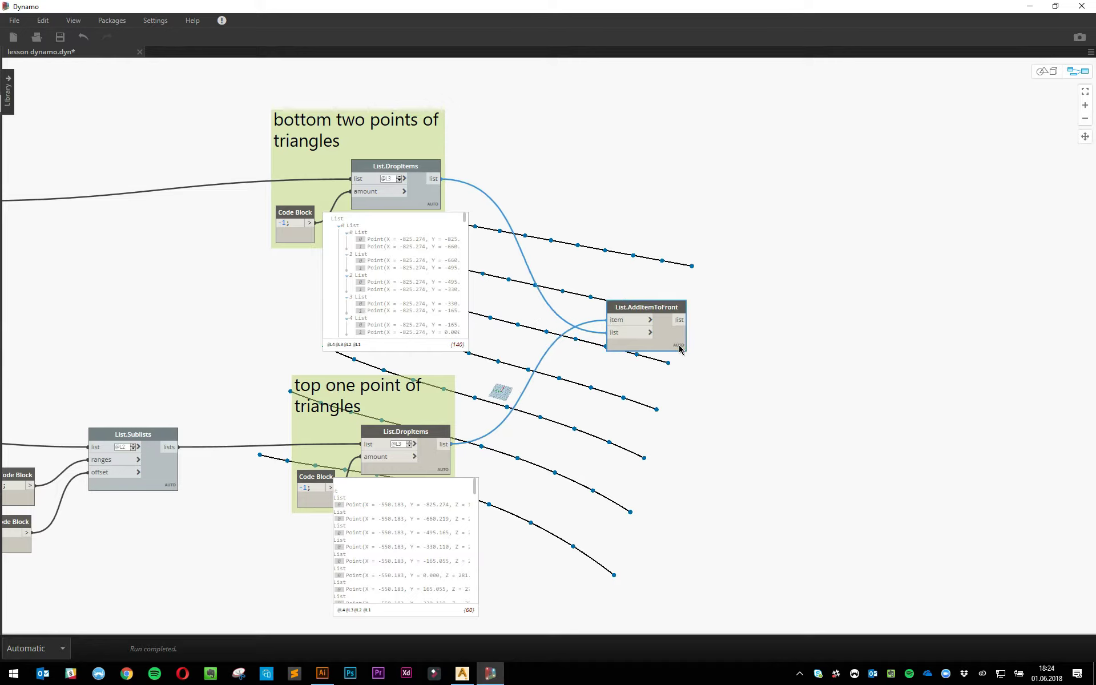
- Inspect the output of List.AddItemToFront and enable Use Levels on both its item and list inputs
{"action": "mouse_move", "coordinate": [680, 349]}
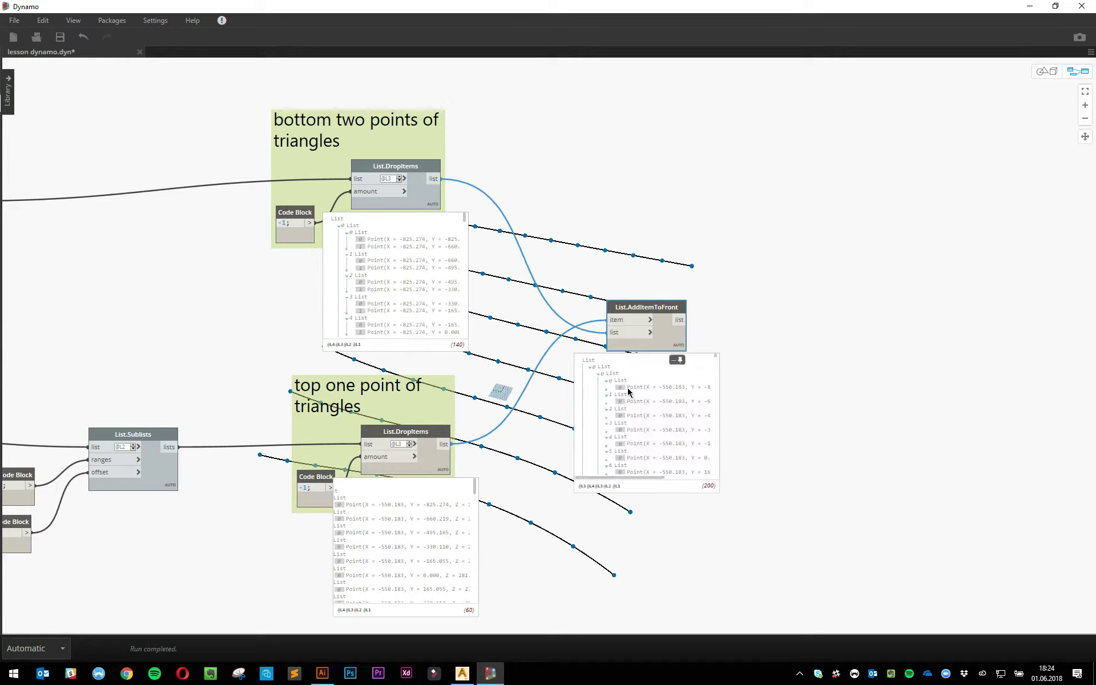
{"action": "left_click", "coordinate": [650, 321]}
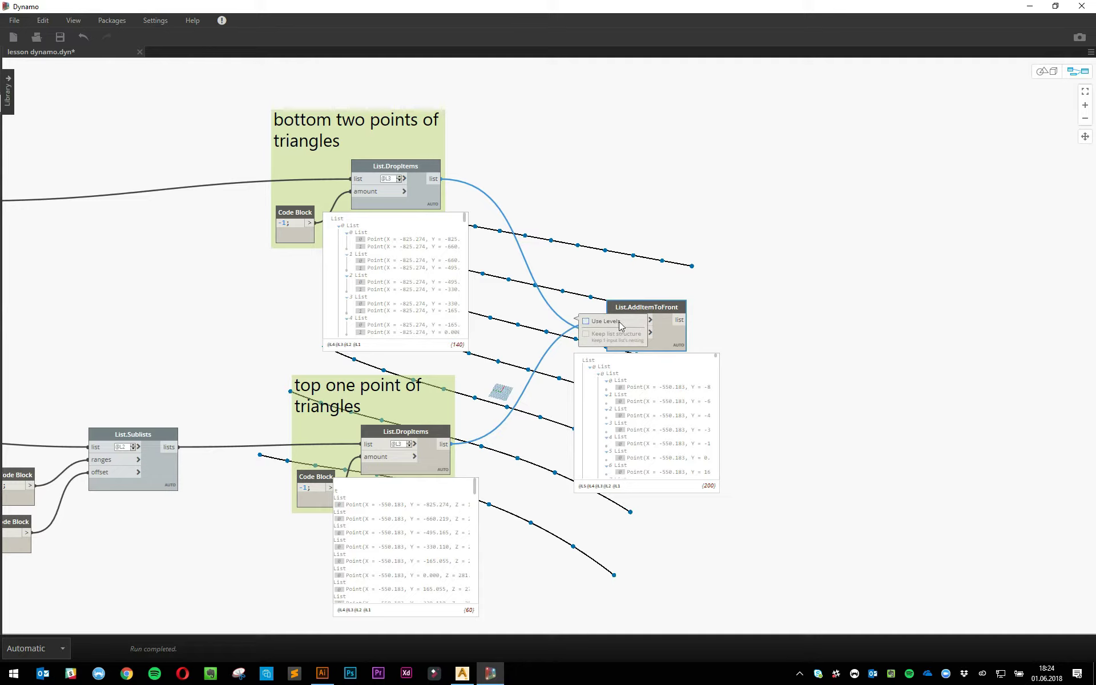
{"action": "left_click", "coordinate": [620, 322]}
{"action": "left_click", "coordinate": [653, 334]}
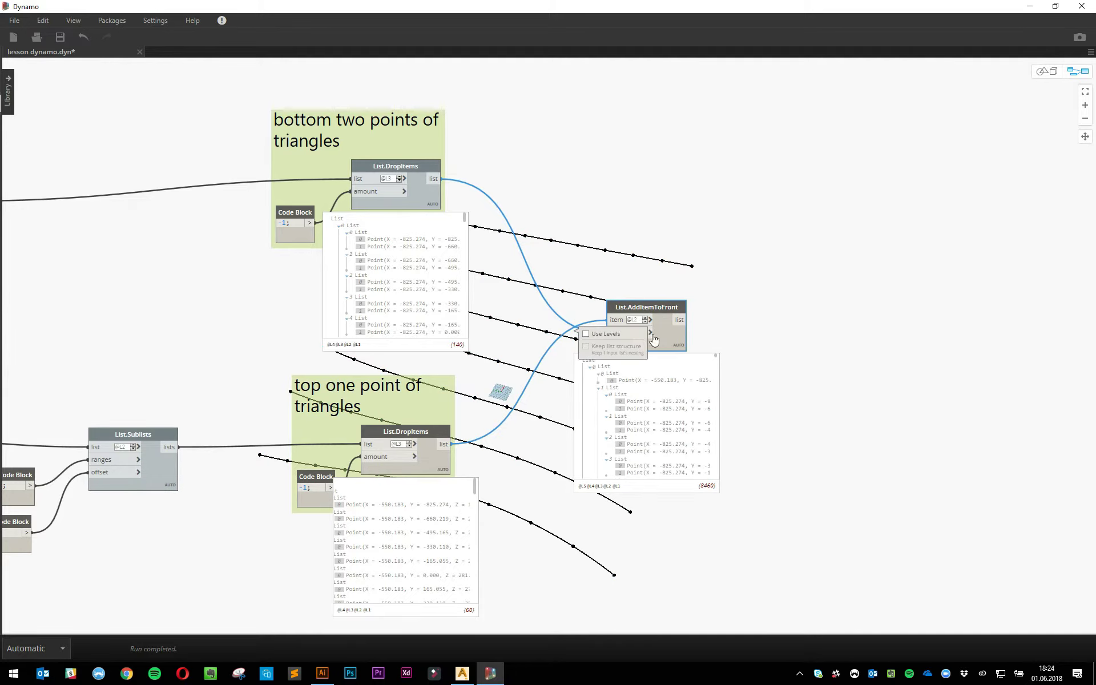
{"action": "left_click", "coordinate": [614, 333]}
{"action": "left_click", "coordinate": [749, 358]}
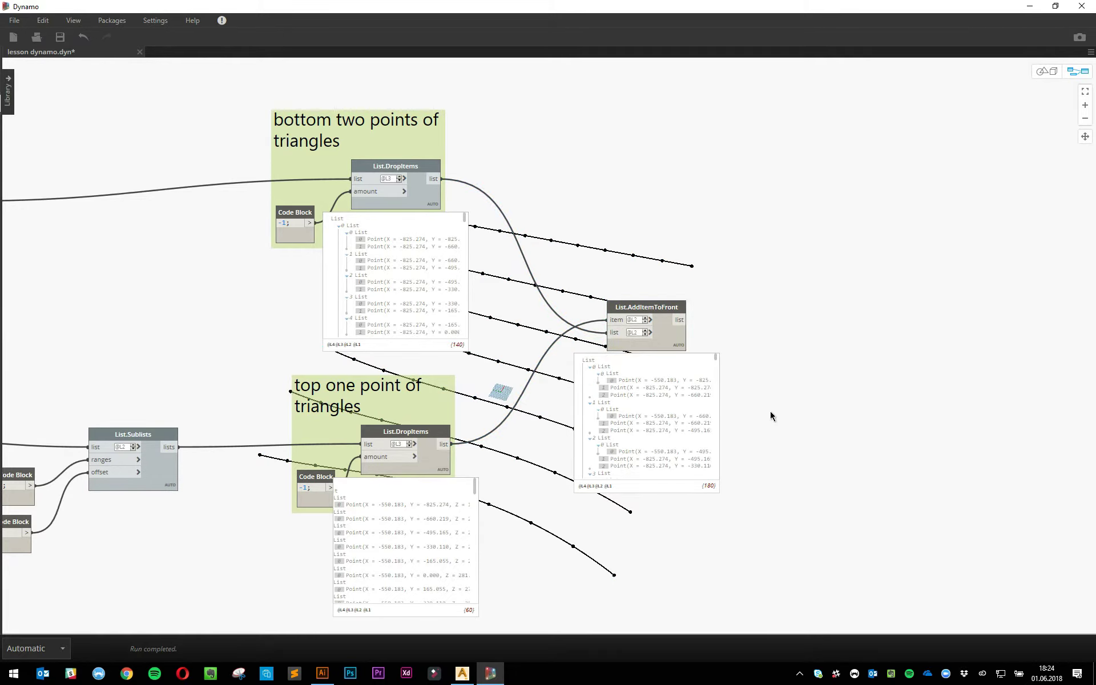
{"action": "scroll", "coordinate": [771, 412], "scroll_direction": "up", "scroll_amount": 2}
{"action": "middle_click_drag", "start_coordinate": [771, 412], "coordinate": [728, 415]}
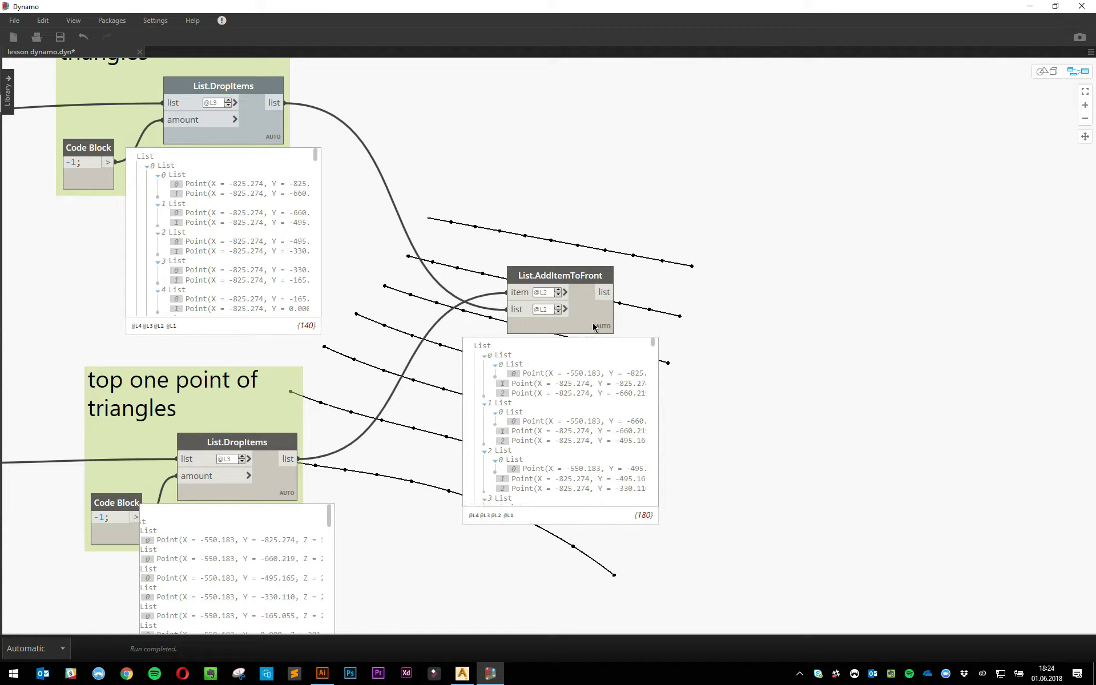
{"action": "left_click", "coordinate": [559, 312]}
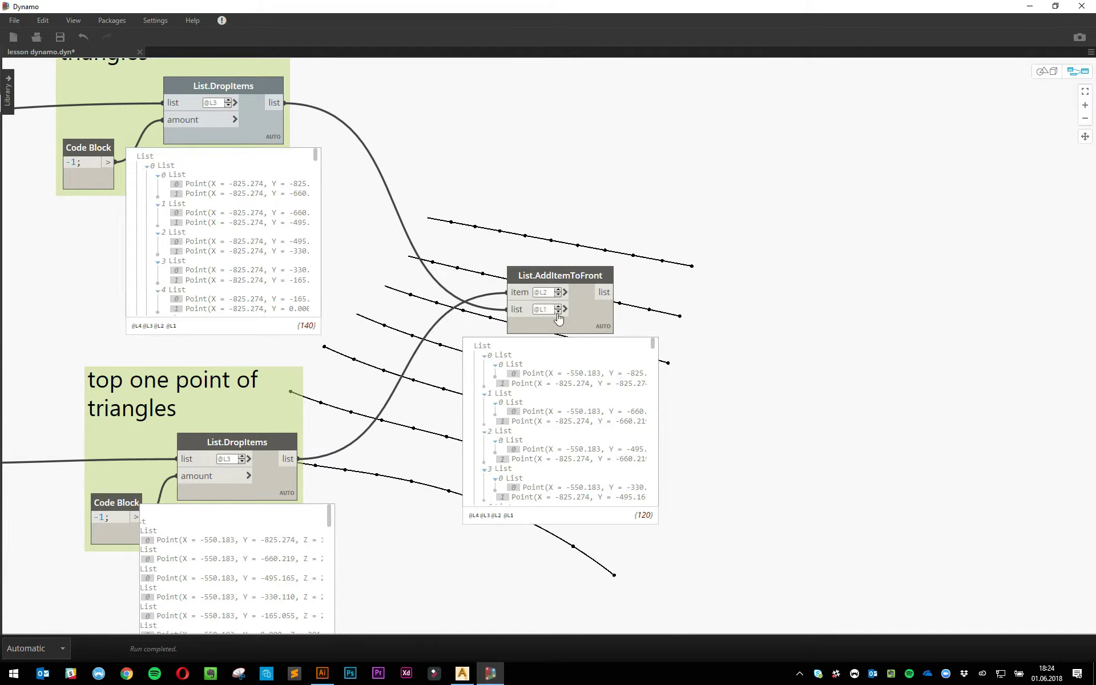
{"action": "left_click", "coordinate": [559, 306]}
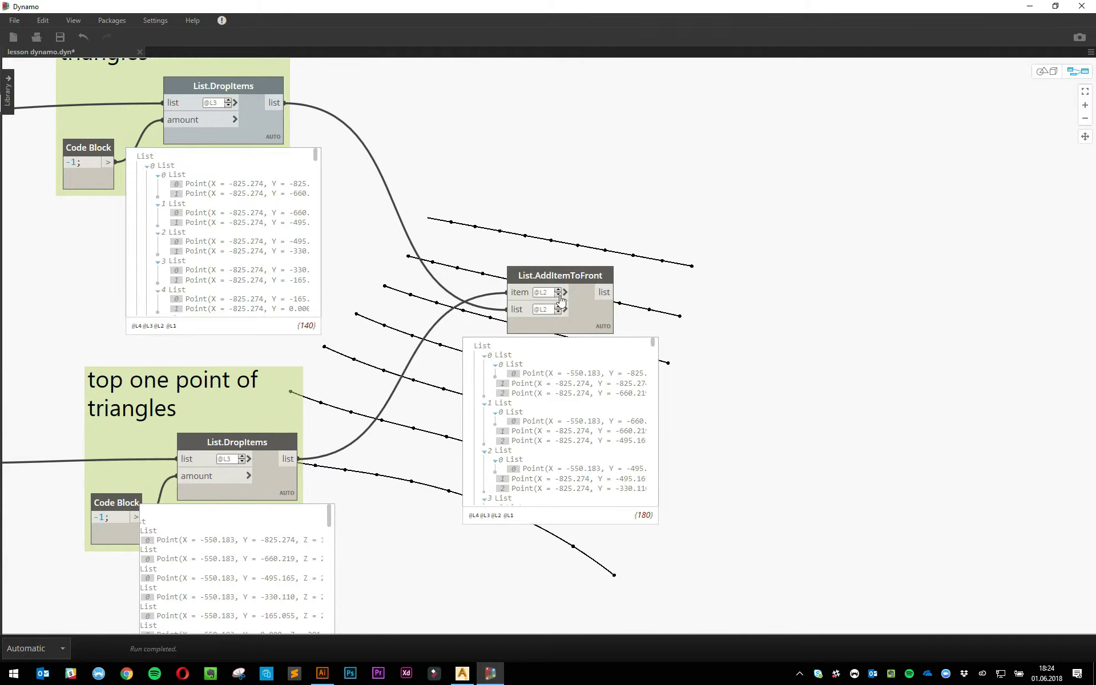
{"action": "left_click", "coordinate": [558, 295]}
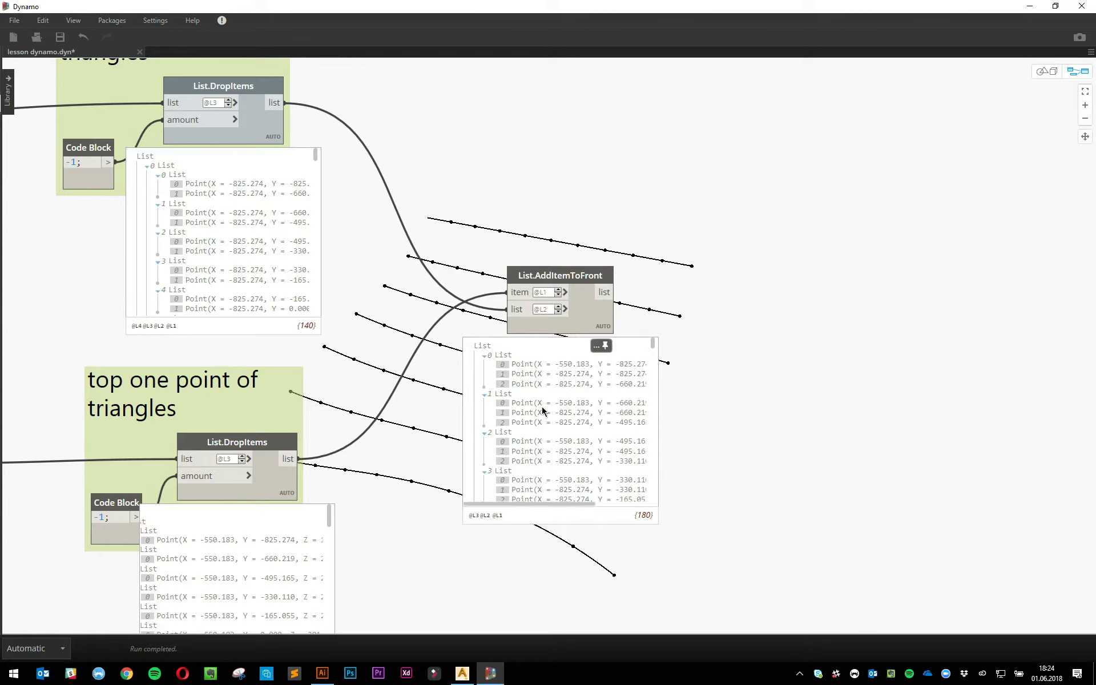
- Turn off the geometry preview of the top-point List.DropItems node and unpin the output lists of both List.DropItems nodes
{"action": "left_click", "coordinate": [285, 497]}
{"action": "right_click", "coordinate": [284, 495]}
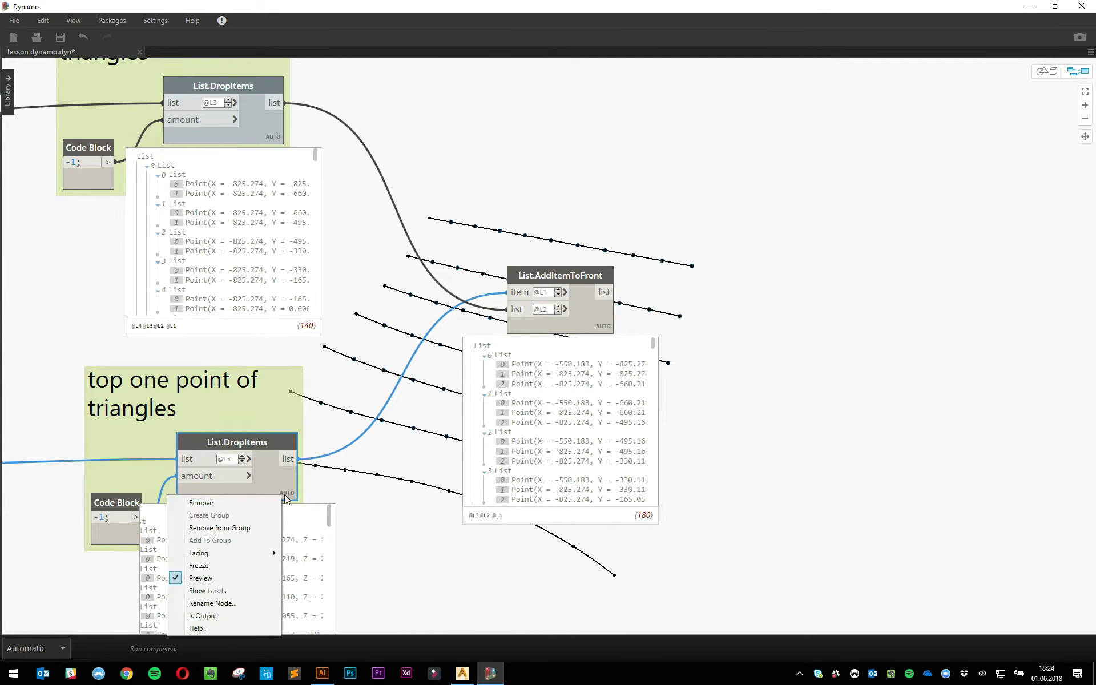
{"action": "left_click", "coordinate": [236, 578]}
{"action": "left_click", "coordinate": [353, 533]}
{"action": "left_click", "coordinate": [289, 514]}
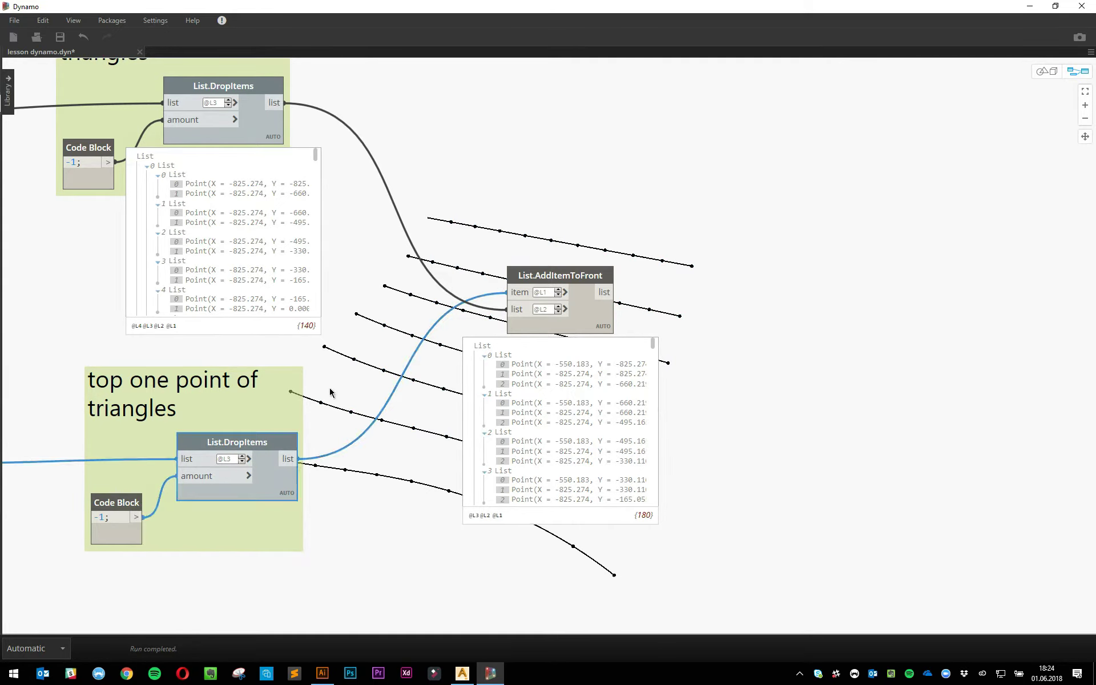
{"action": "left_click", "coordinate": [276, 154]}
{"action": "left_click", "coordinate": [313, 209]}
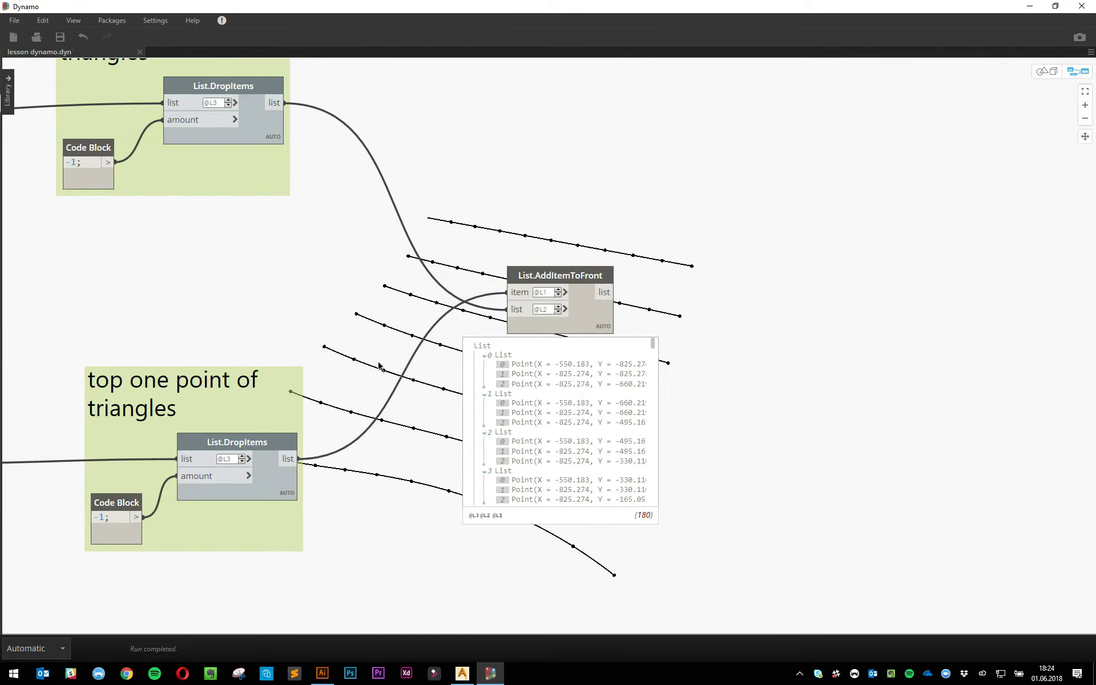
- Reposition the List.AddItemToFront node slightly closer to the two List.DropItems groups
{"action": "scroll", "coordinate": [379, 366], "scroll_direction": "down", "scroll_amount": 5}
{"action": "middle_click_drag", "start_coordinate": [690, 411], "coordinate": [494, 434]}
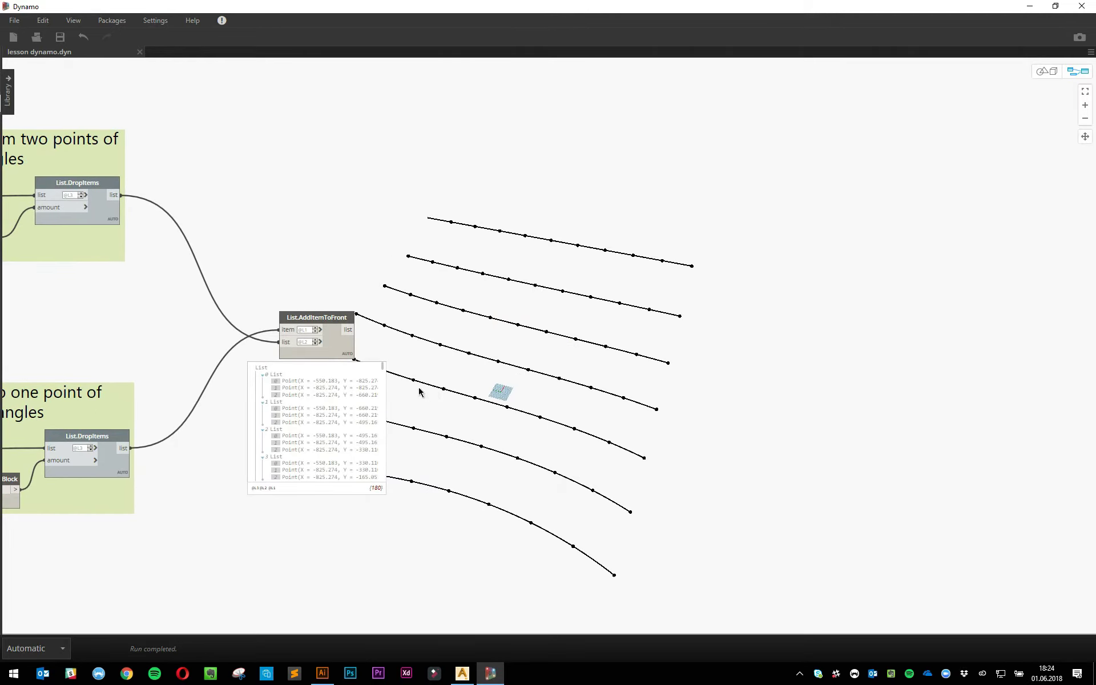
{"action": "left_click_drag", "start_coordinate": [344, 352], "coordinate": [330, 363]}
{"action": "right_click", "coordinate": [550, 387]}
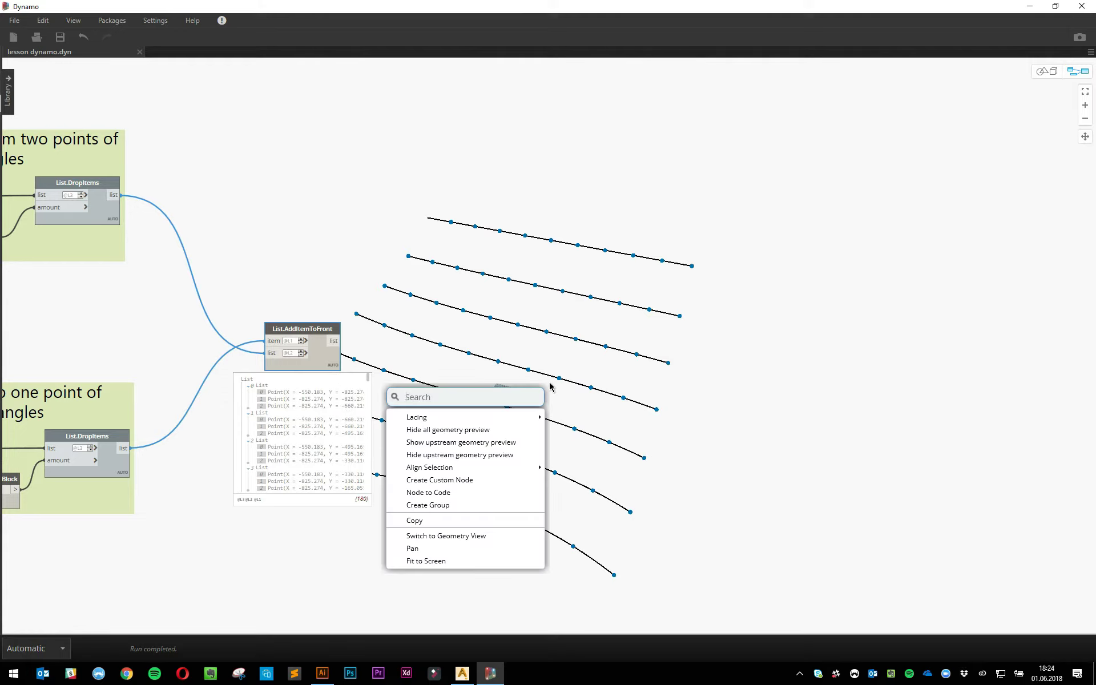
{"action": "type", "text": "poly"}
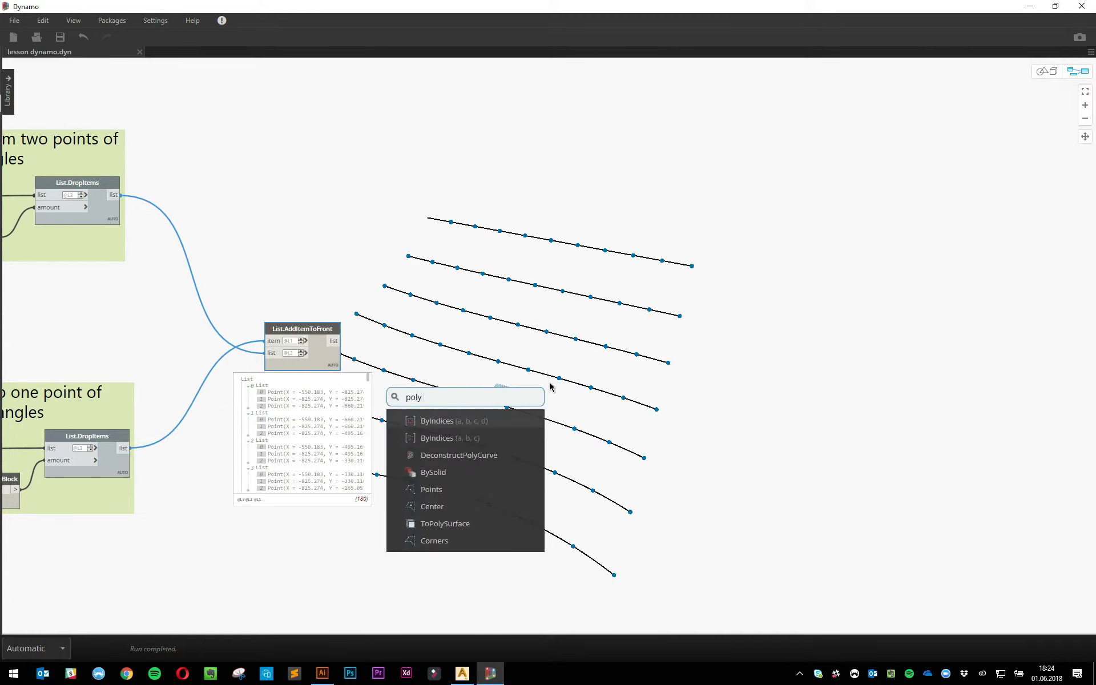
{"action": "type", "text": " gon by po"}
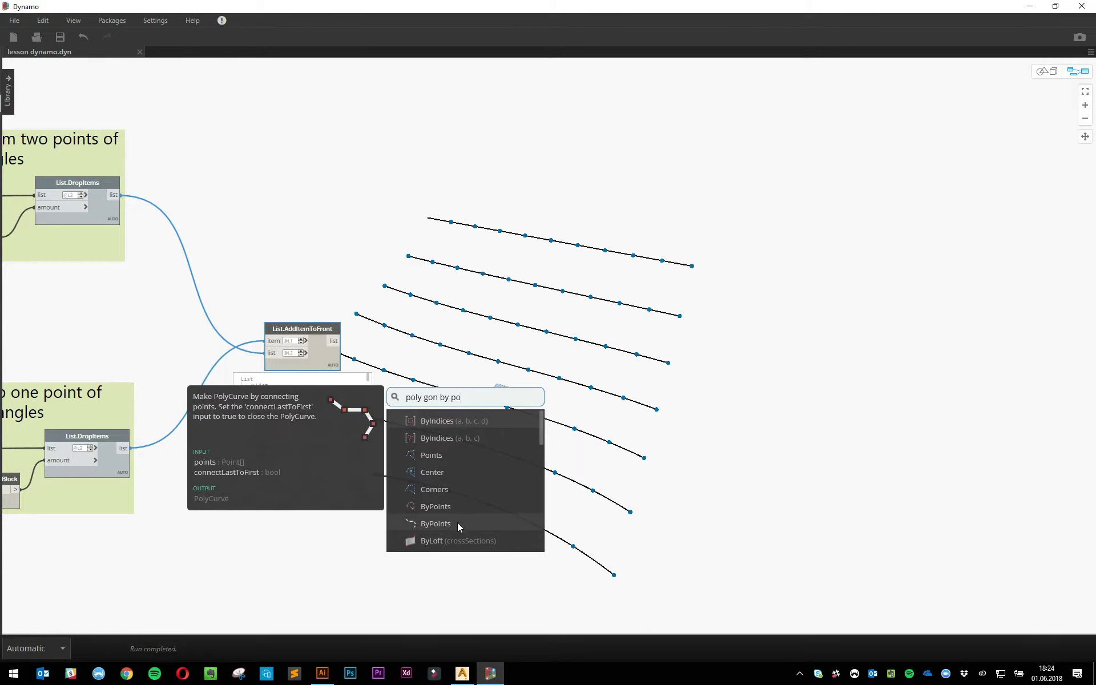
{"action": "scroll", "coordinate": [457, 523], "scroll_direction": "down", "scroll_amount": 2}
{"action": "scroll", "coordinate": [457, 524], "scroll_direction": "down", "scroll_amount": 2}
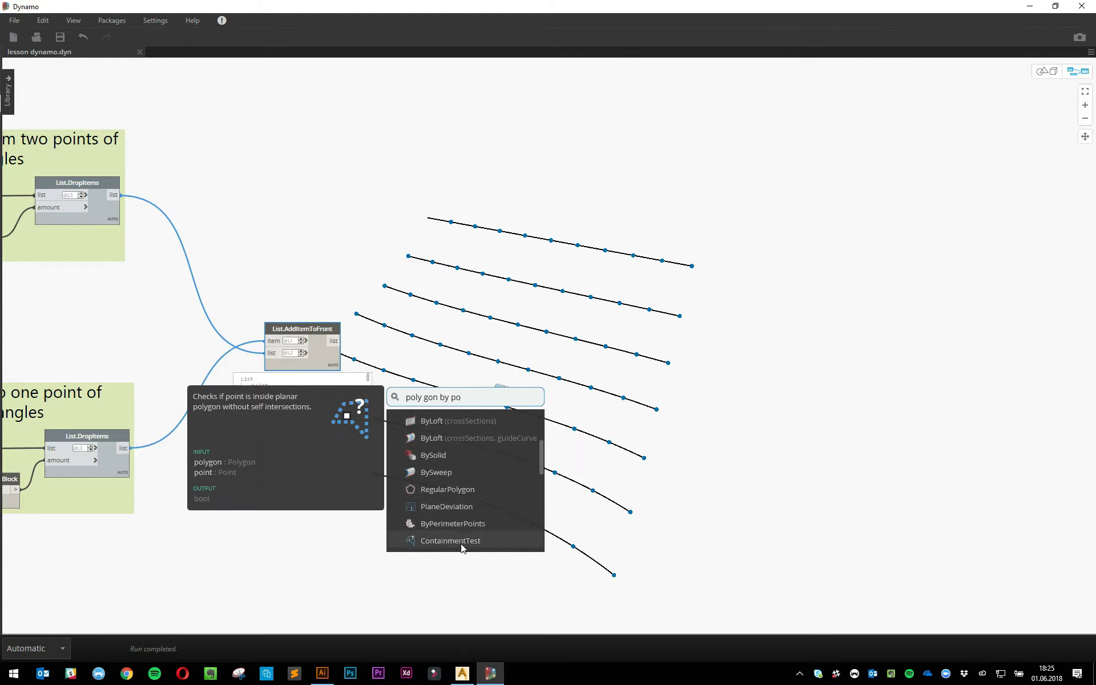
{"action": "scroll", "coordinate": [463, 518], "scroll_direction": "down", "scroll_amount": 3}
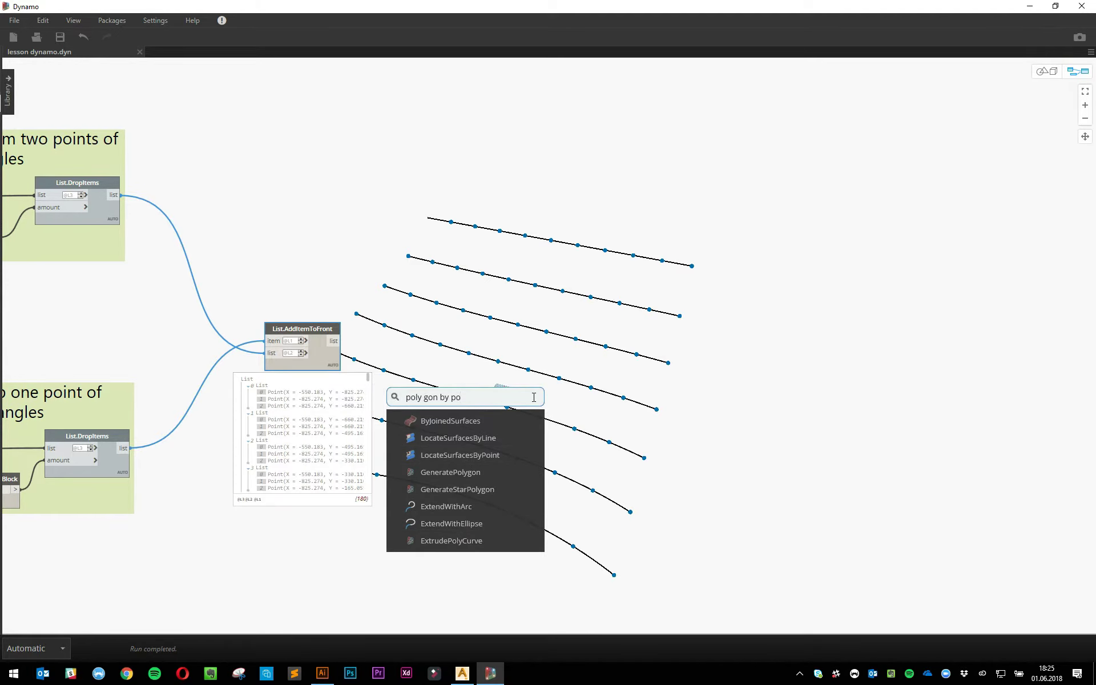
{"action": "left_click", "coordinate": [559, 380]}
- Add a Polygon.ByPoints node beside List.AddItemToFront and connect the combined point lists to its points input
{"action": "right_click", "coordinate": [559, 380]}
{"action": "type", "text": "polygon"}
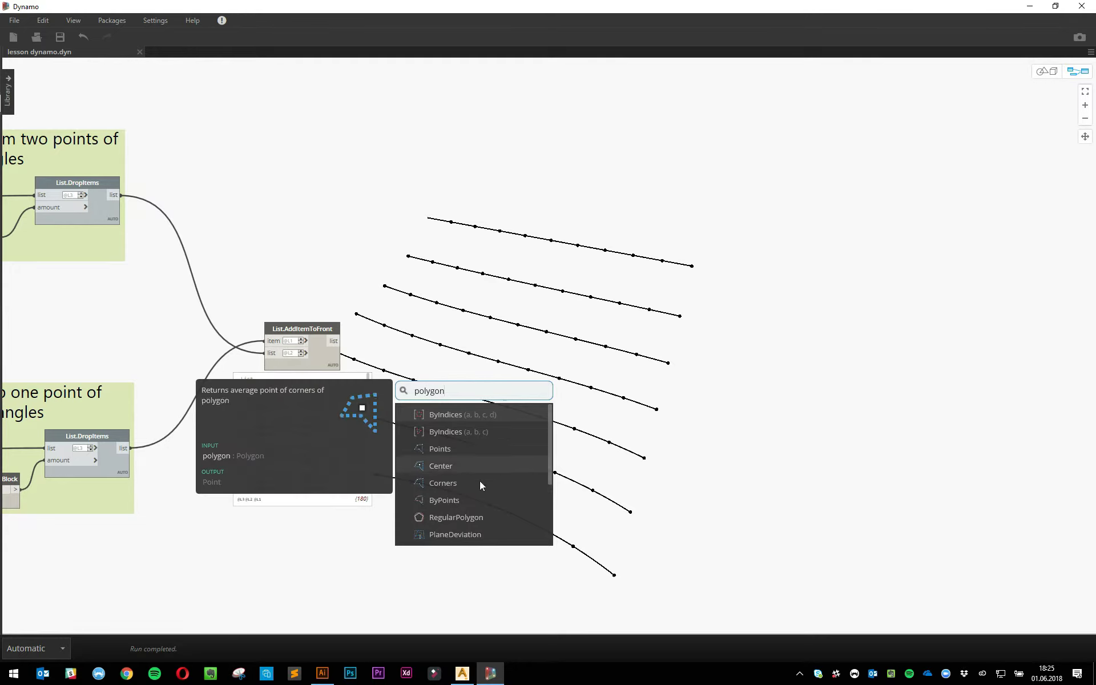
{"action": "left_click", "coordinate": [447, 497]}
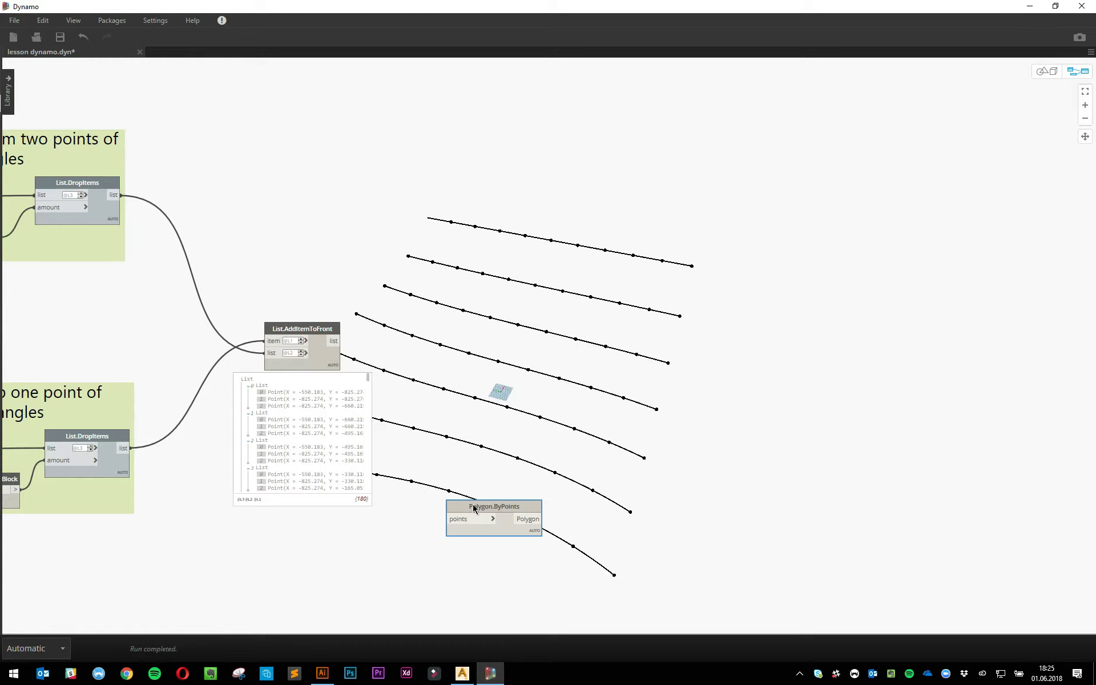
{"action": "left_click_drag", "start_coordinate": [473, 505], "coordinate": [476, 327]}
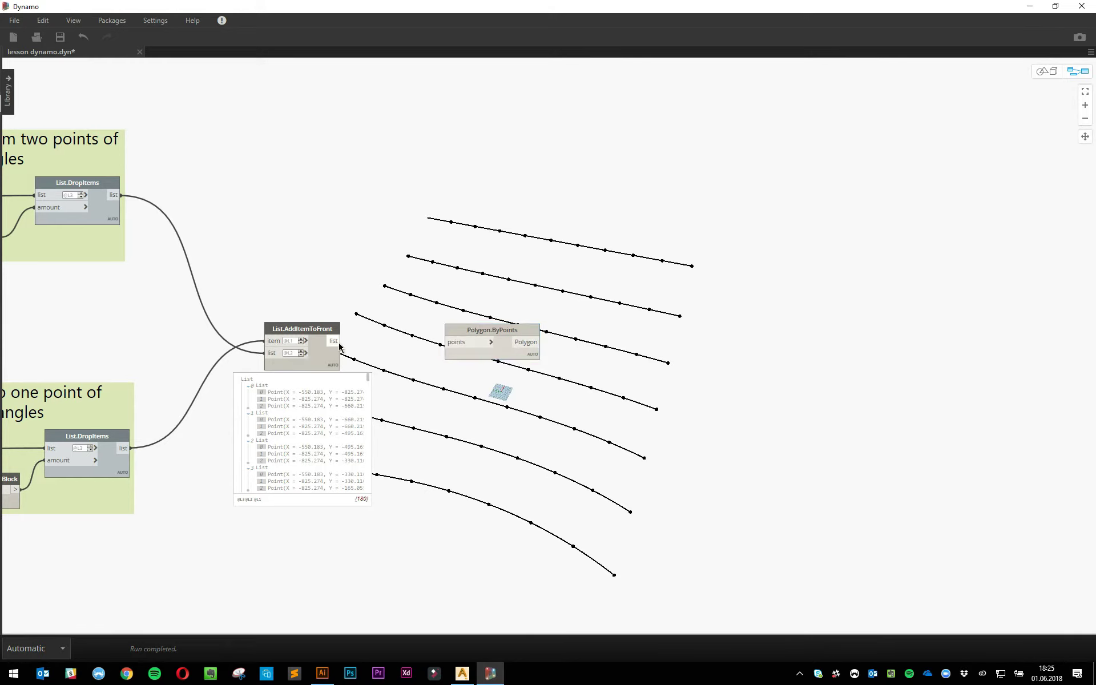
{"action": "left_click_drag", "start_coordinate": [340, 341], "coordinate": [491, 357]}
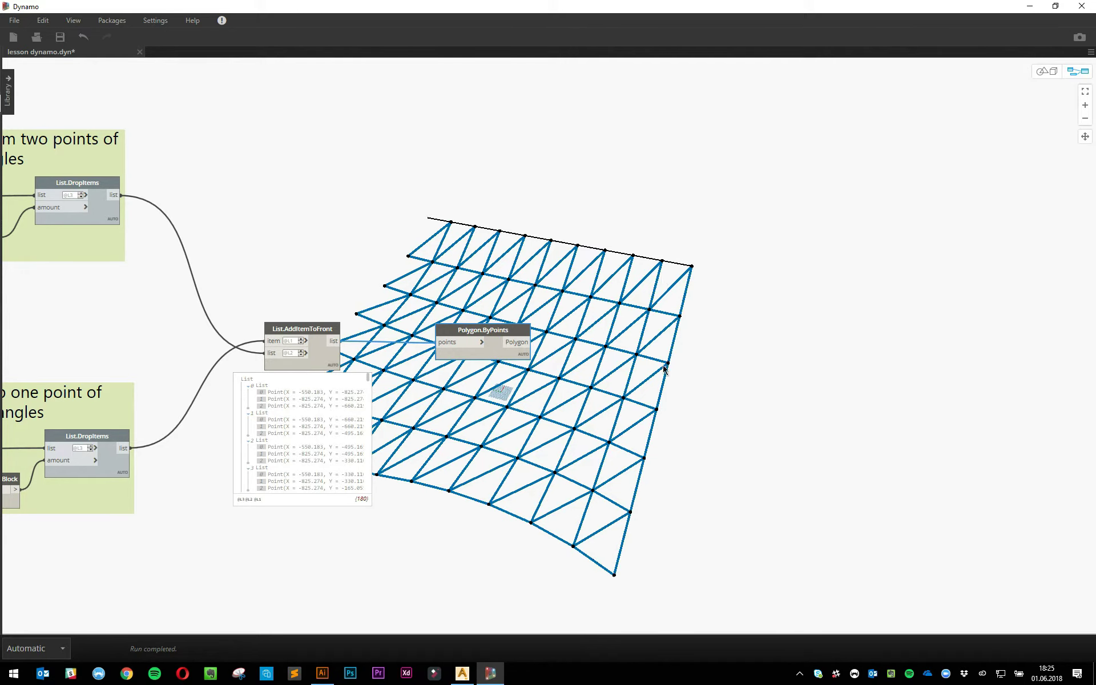
{"action": "left_click_drag", "start_coordinate": [498, 361], "coordinate": [461, 350]}
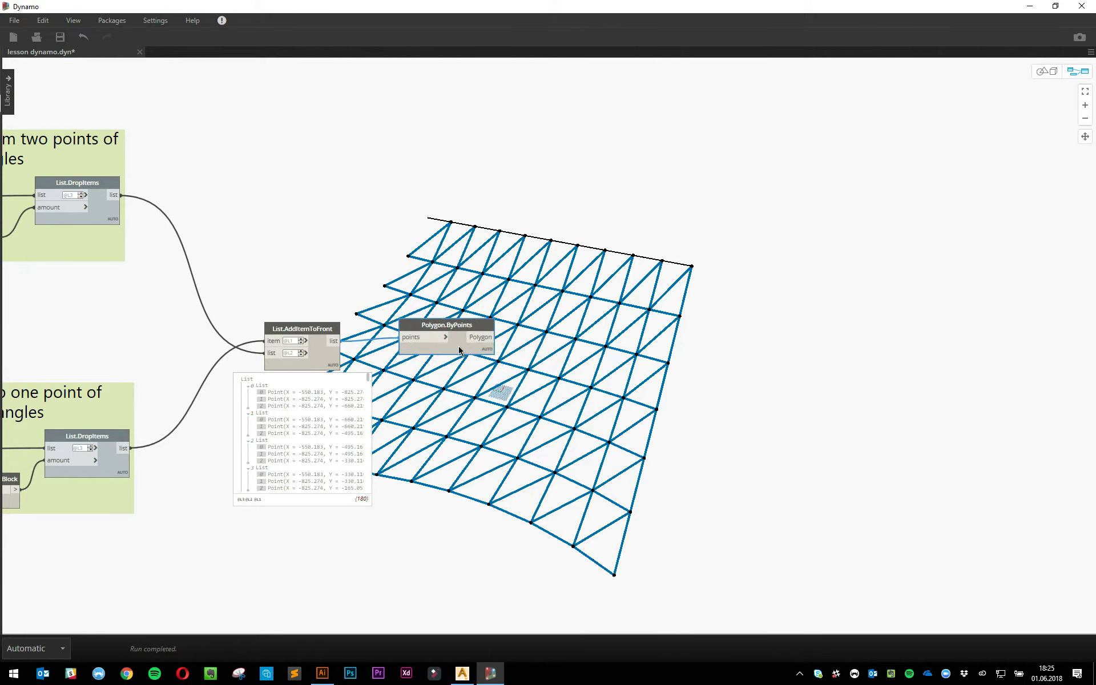
{"action": "left_click", "coordinate": [654, 359]}
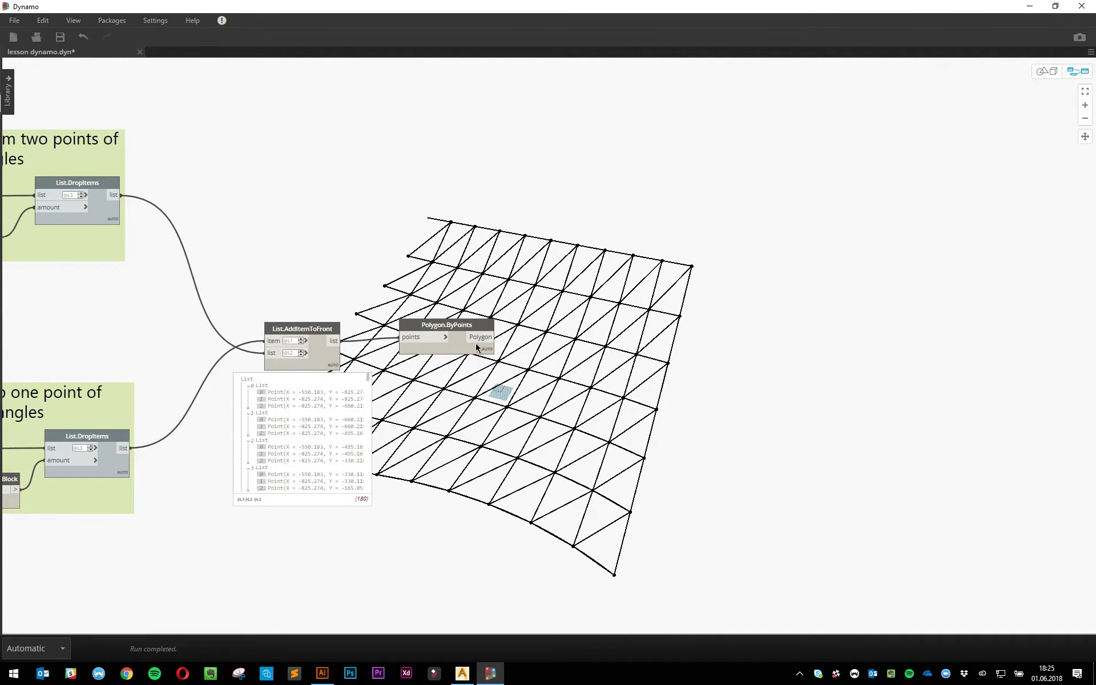
- Add a Surface.ByPatch node with the Polygon.ByPoints output as its closedCurve input, and inspect the patched triangles in the 3D geometry view
{"action": "mouse_move", "coordinate": [474, 352]}
{"action": "right_click", "coordinate": [657, 334]}
{"action": "type", "text": "patch"}
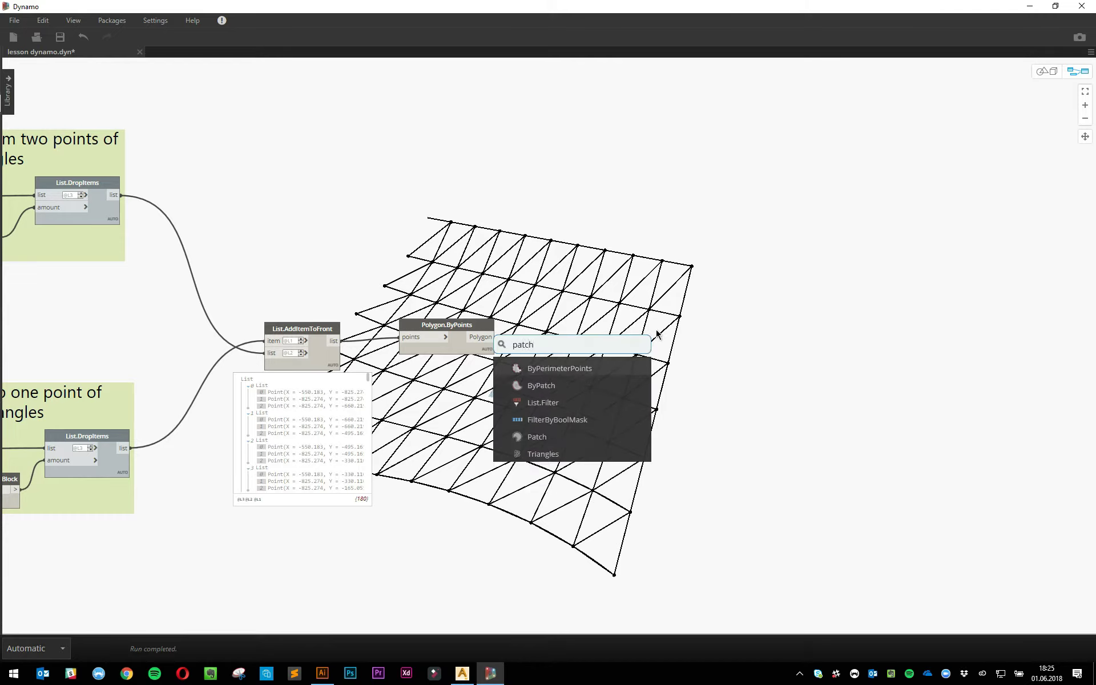
{"action": "left_click", "coordinate": [547, 384]}
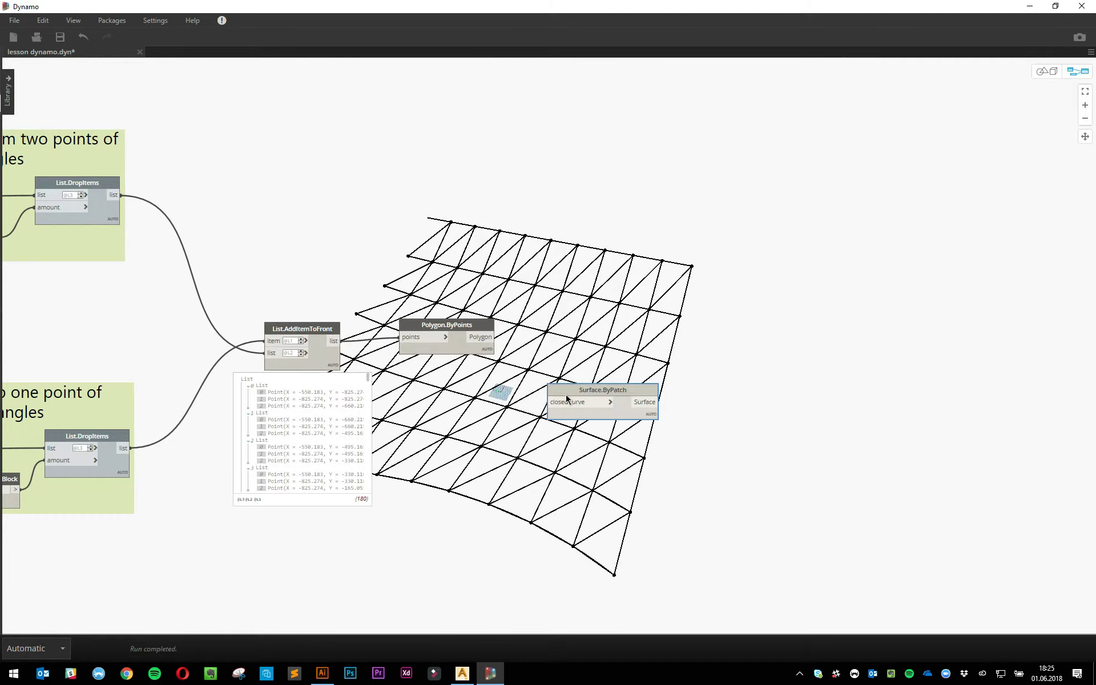
{"action": "left_click_drag", "start_coordinate": [574, 394], "coordinate": [576, 318]}
{"action": "scroll", "coordinate": [557, 400], "scroll_direction": "up", "scroll_amount": 3}
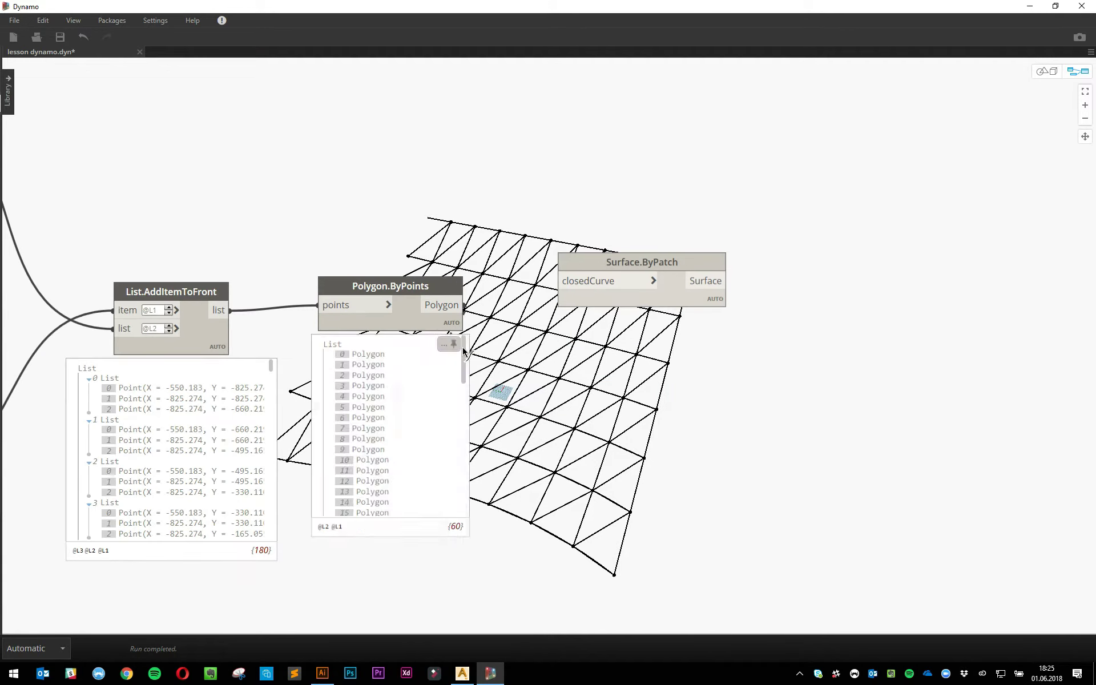
{"action": "left_click_drag", "start_coordinate": [464, 305], "coordinate": [554, 300]}
{"action": "left_click", "coordinate": [559, 281]}
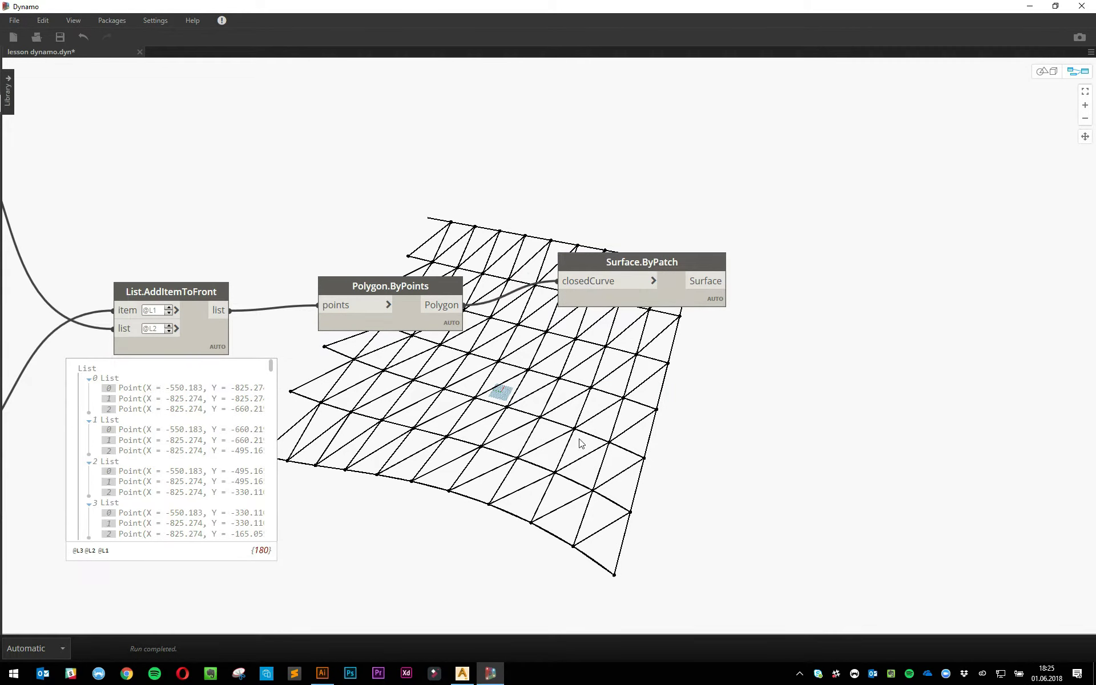
{"action": "left_click", "coordinate": [1044, 71]}
{"action": "mouse_move", "coordinate": [548, 399]}
{"action": "right_mouse_down"}
{"action": "mouse_move", "coordinate": [607, 440]}
{"action": "mouse_move", "coordinate": [605, 480]}
{"action": "mouse_move", "coordinate": [607, 447]}
{"action": "mouse_move", "coordinate": [540, 417]}
{"action": "mouse_move", "coordinate": [542, 409]}
{"action": "right_mouse_up"}
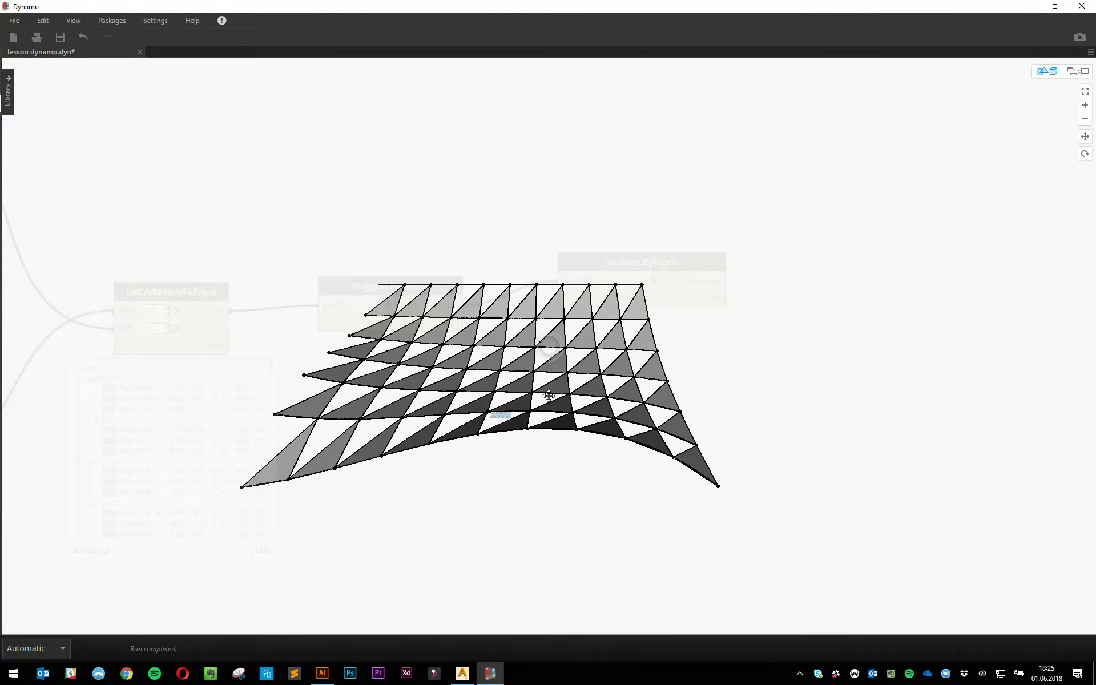
- Switch to Illustrator, move the rightmost red triangle away from its points, and undo the move
{"action": "key", "text": "alt+Tab"}
{"action": "left_click", "coordinate": [701, 482]}
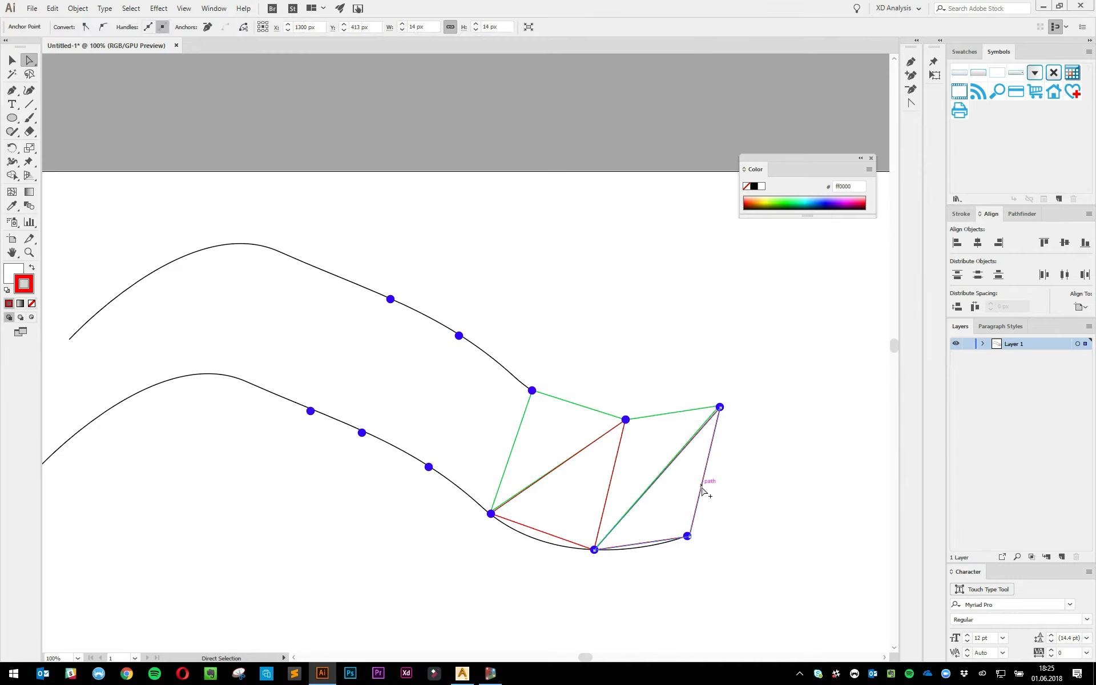
{"action": "left_click_drag", "start_coordinate": [687, 485], "coordinate": [741, 452]}
{"action": "left_click", "coordinate": [785, 486]}
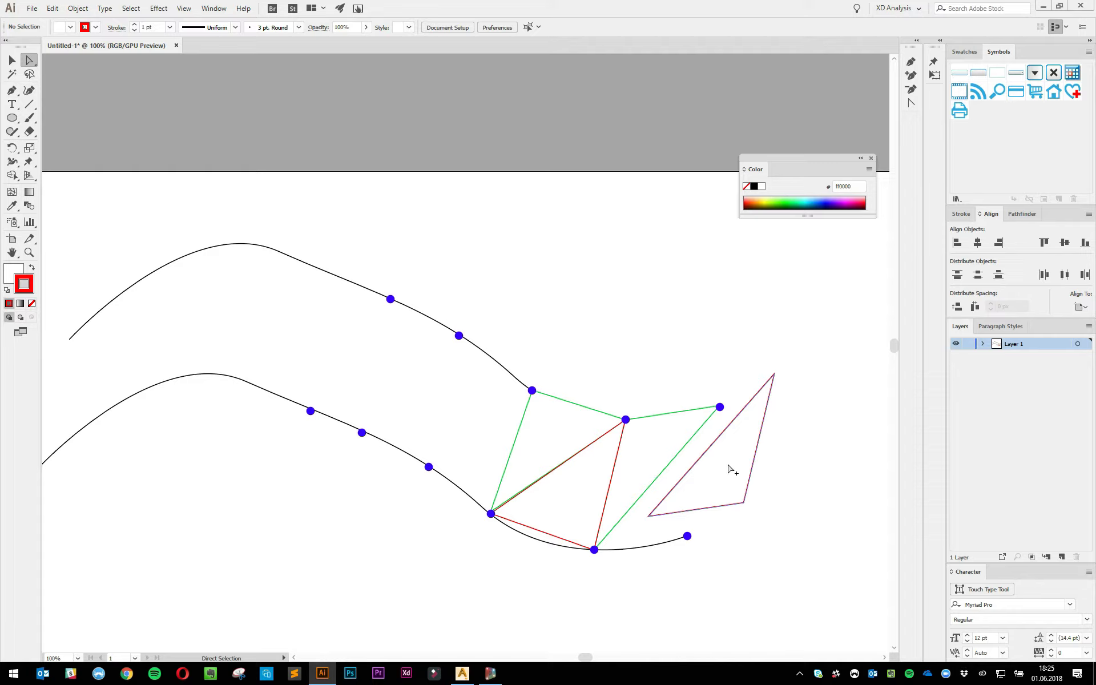
{"action": "key", "text": "ctrl+z"}
{"action": "left_click", "coordinate": [778, 498]}
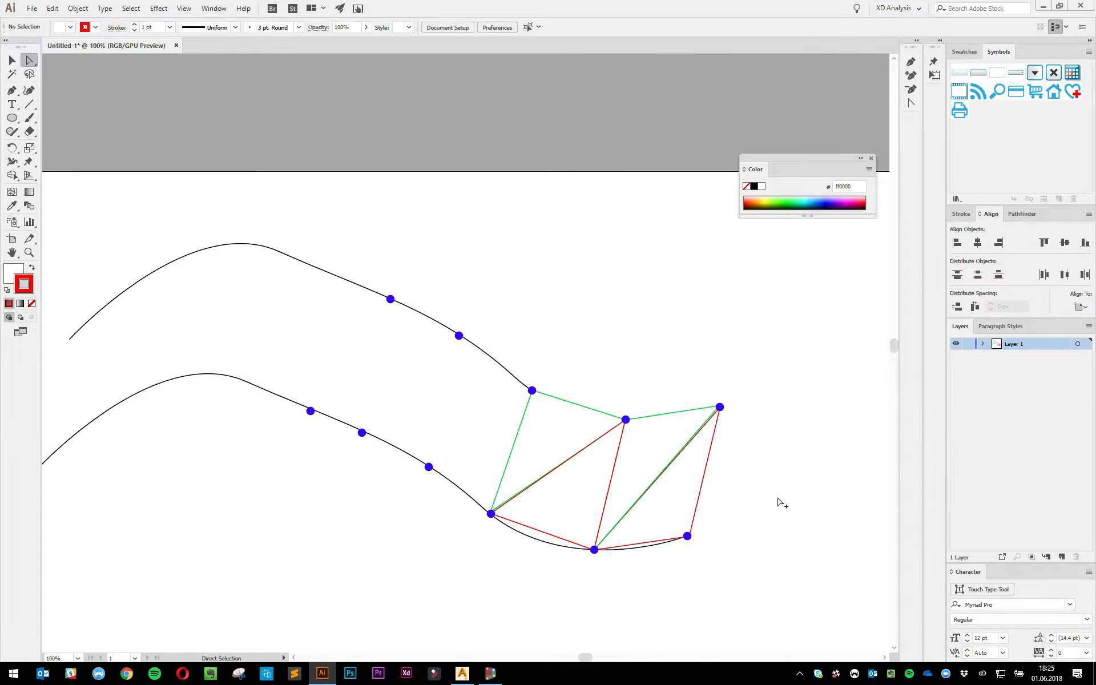
- Move the rightmost green triangle up out of the strip and back down towards its points, and deselect it
{"action": "left_click", "coordinate": [675, 441]}
{"action": "left_click_drag", "start_coordinate": [656, 446], "coordinate": [672, 355]}
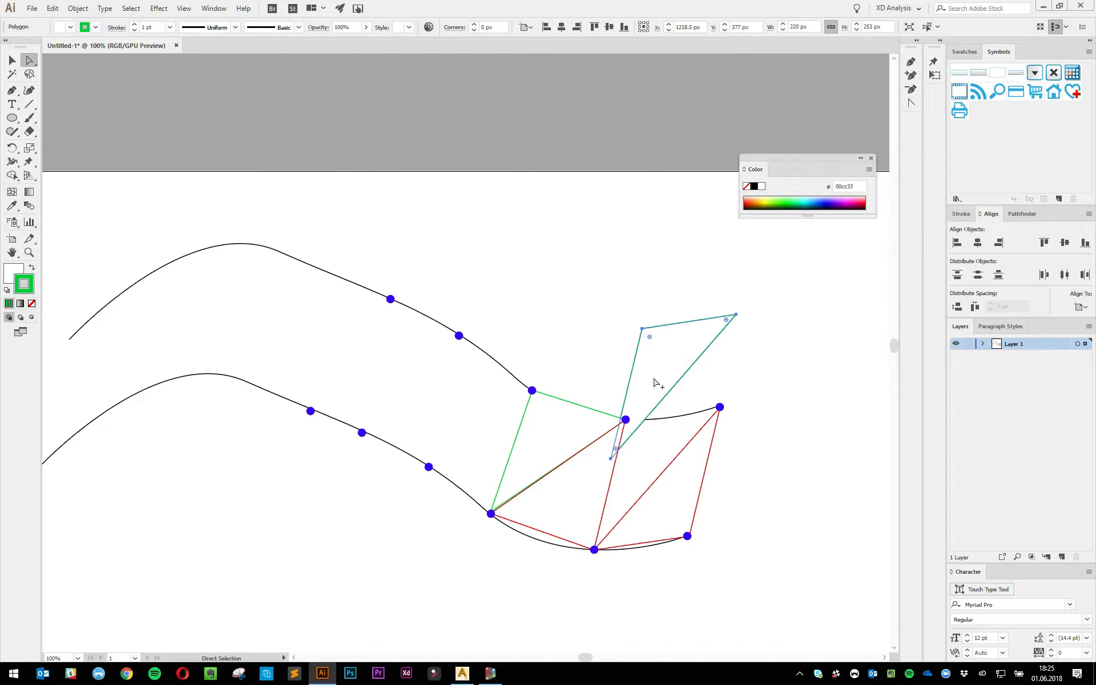
{"action": "left_click_drag", "start_coordinate": [656, 379], "coordinate": [680, 429]}
{"action": "left_click", "coordinate": [827, 409]}
- Switch back to Dynamo and examine the patched triangular surfaces and the gaps between them from another angle
{"action": "key", "text": "alt+Tab"}
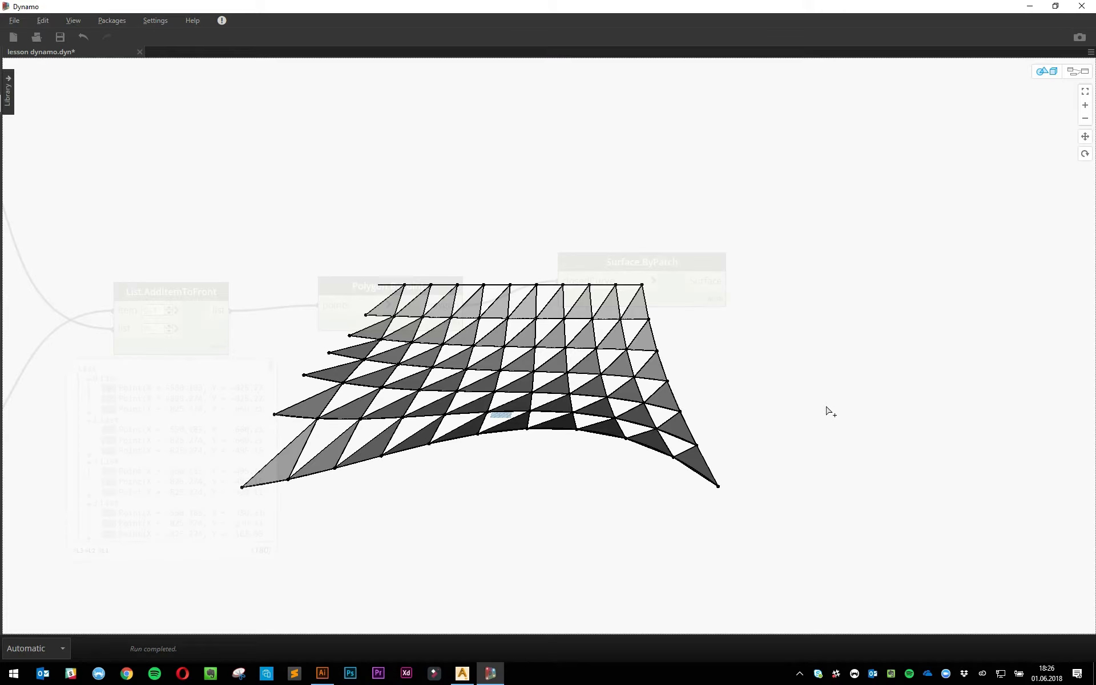
{"action": "left_click", "coordinate": [1085, 105]}
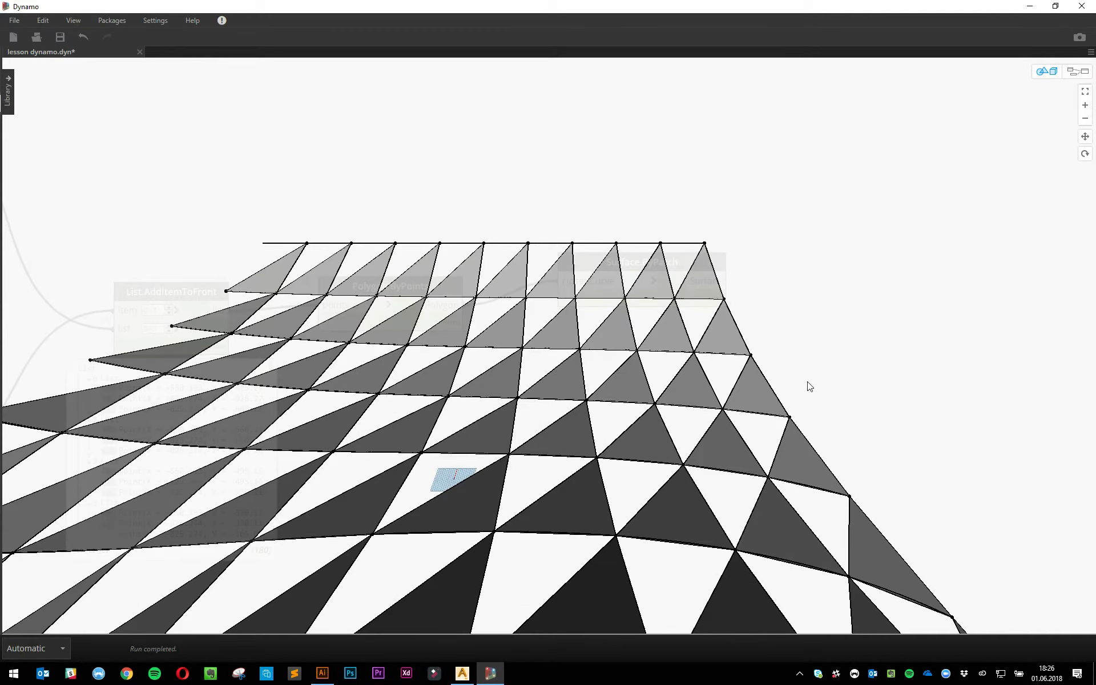
{"action": "scroll", "coordinate": [808, 386], "scroll_direction": "down", "scroll_amount": 5}
{"action": "right_click_drag", "start_coordinate": [808, 387], "coordinate": [783, 364]}
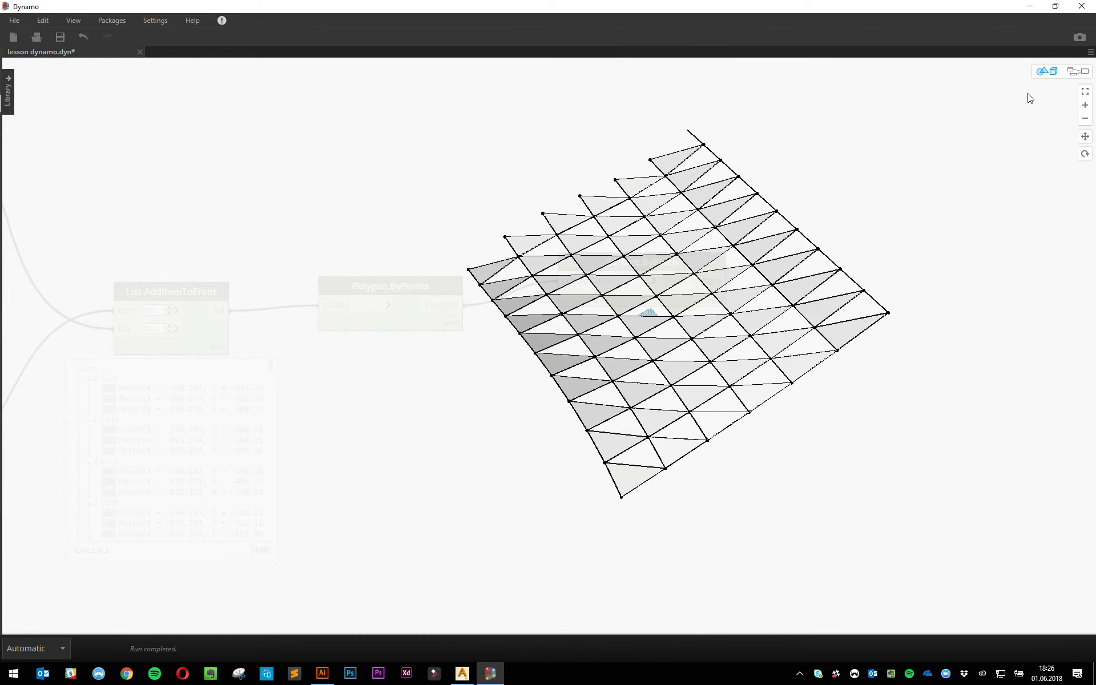
- Return to the node graph, group the List.AddItemToFront, Polygon.ByPoints and Surface.ByPatch nodes, and move the group farther right and up
{"action": "left_click", "coordinate": [1088, 71]}
{"action": "left_click_drag", "start_coordinate": [620, 298], "coordinate": [586, 320]}
{"action": "left_click", "coordinate": [464, 512]}
{"action": "scroll", "coordinate": [464, 512], "scroll_direction": "down", "scroll_amount": 3}
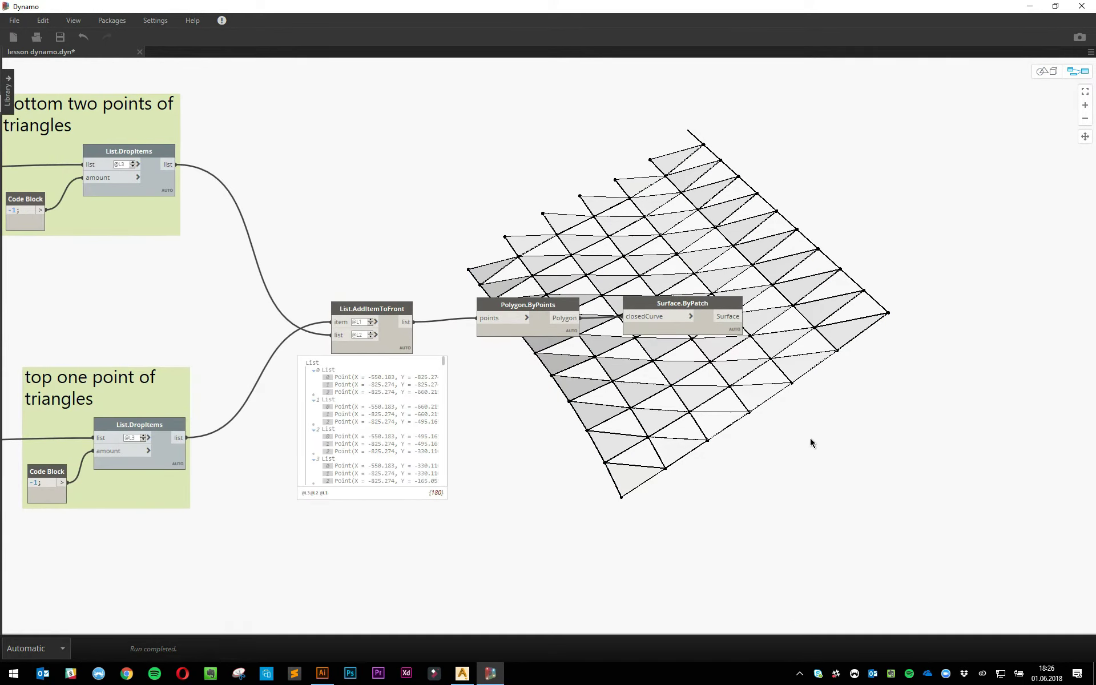
{"action": "left_click_drag", "start_coordinate": [810, 443], "coordinate": [243, 221]}
{"action": "key", "text": "ctrl+g"}
{"action": "left_click_drag", "start_coordinate": [449, 320], "coordinate": [657, 241]}
- Hide the geometry preview of the newly grouped nodes and save the file
{"action": "right_click", "coordinate": [790, 391]}
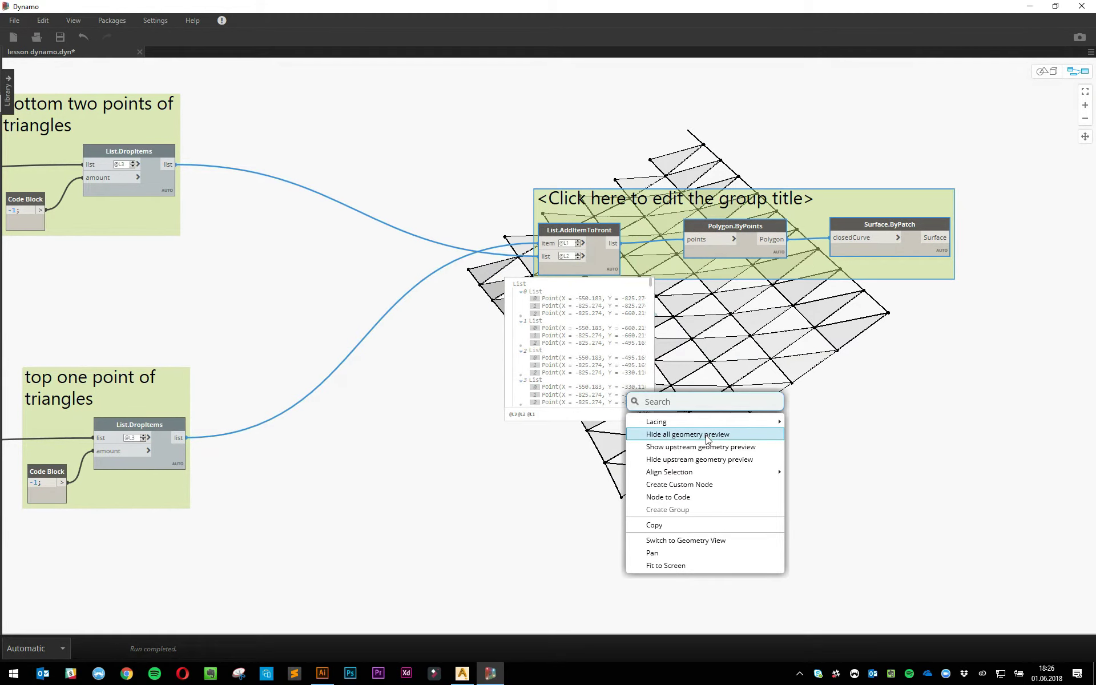
{"action": "left_click", "coordinate": [674, 435]}
{"action": "left_click", "coordinate": [656, 508]}
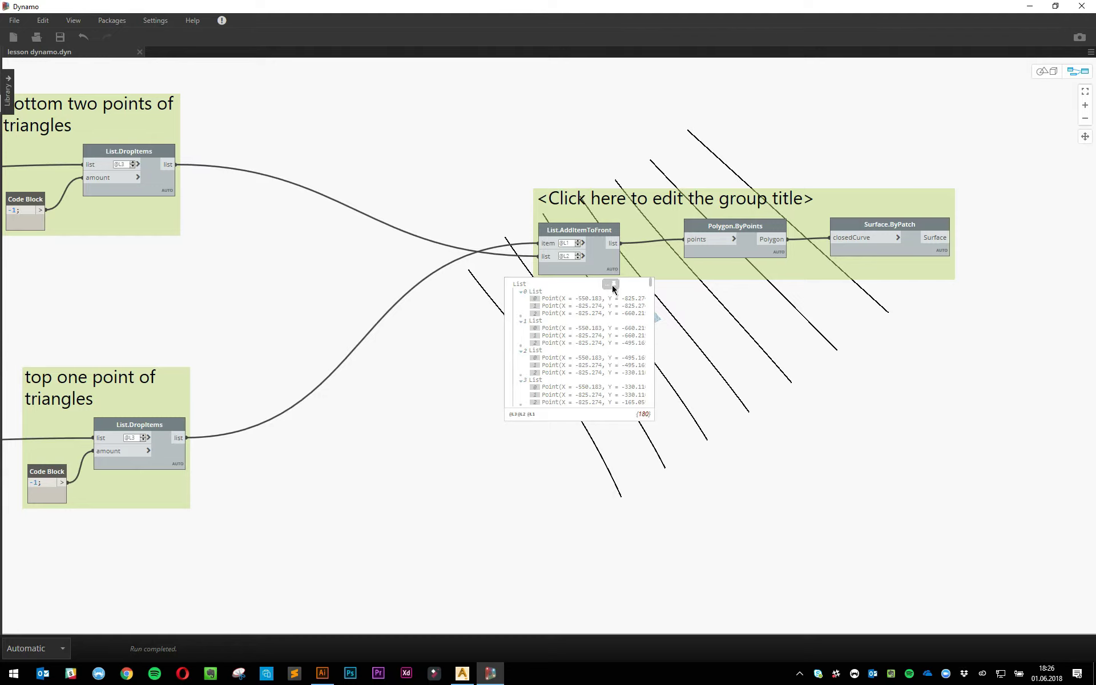
{"action": "key", "text": "ctrl+s"}
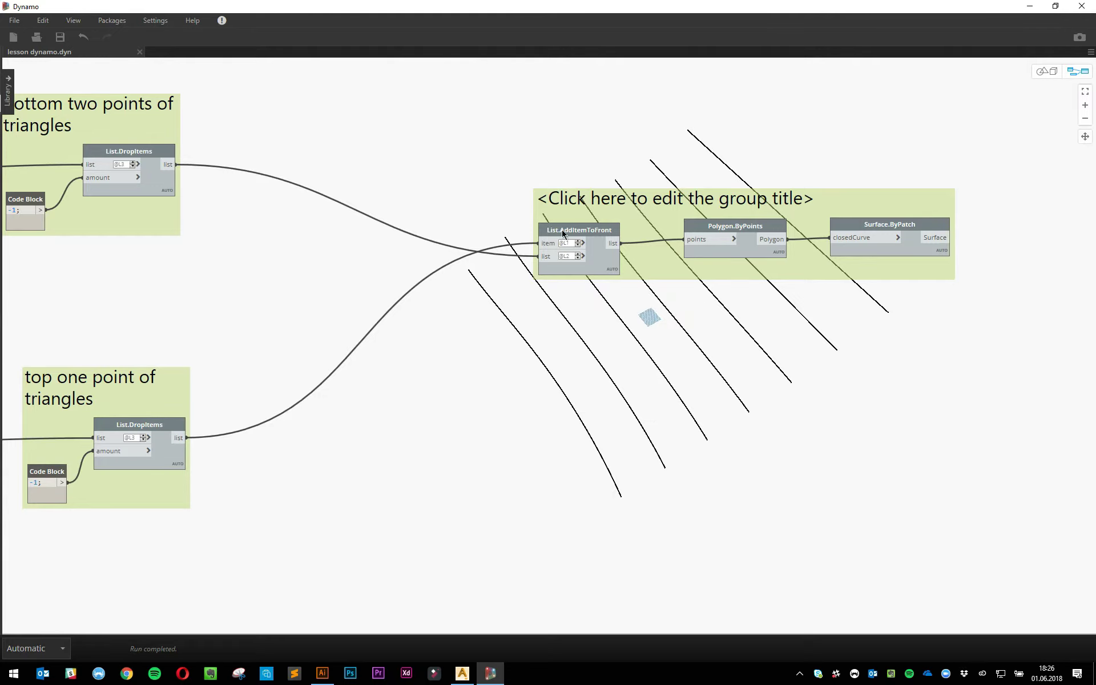
- Move the lower List.DropItems node and its Code Block of 1 closer to the lower List.Sublists node
{"action": "scroll", "coordinate": [321, 377], "scroll_direction": "down", "scroll_amount": 2}
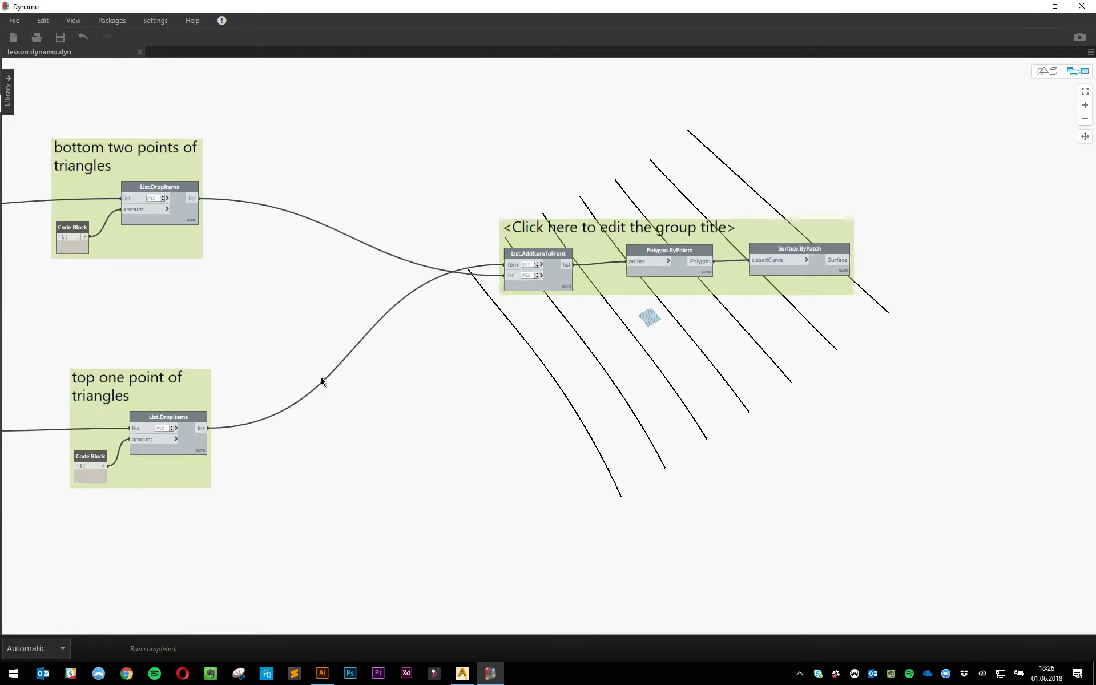
{"action": "middle_click_drag", "start_coordinate": [321, 377], "coordinate": [980, 400]}
{"action": "middle_click_drag", "start_coordinate": [731, 364], "coordinate": [714, 293]}
{"action": "middle_click_drag", "start_coordinate": [577, 333], "coordinate": [587, 275]}
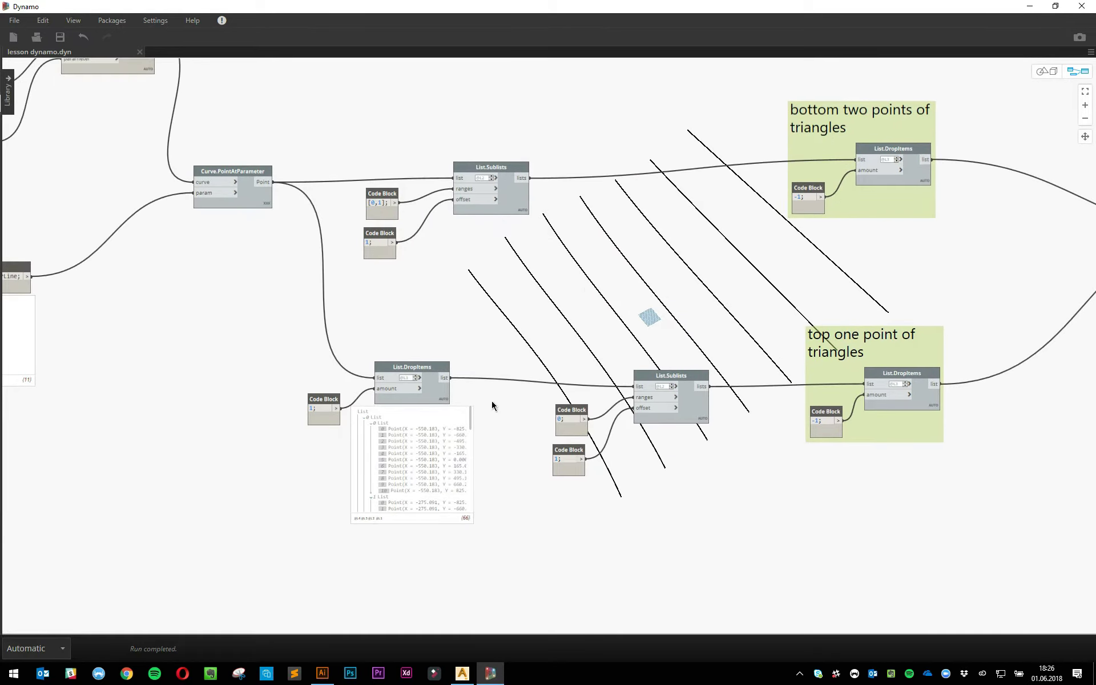
{"action": "left_click_drag", "start_coordinate": [412, 366], "coordinate": [576, 322]}
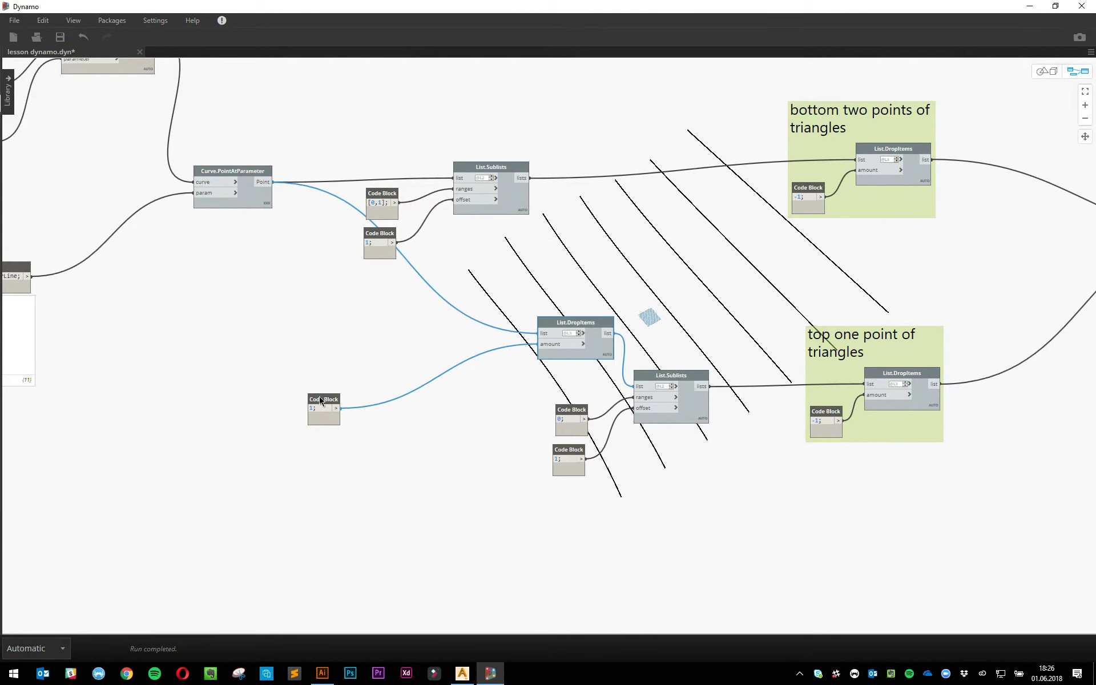
{"action": "left_click_drag", "start_coordinate": [324, 399], "coordinate": [485, 369]}
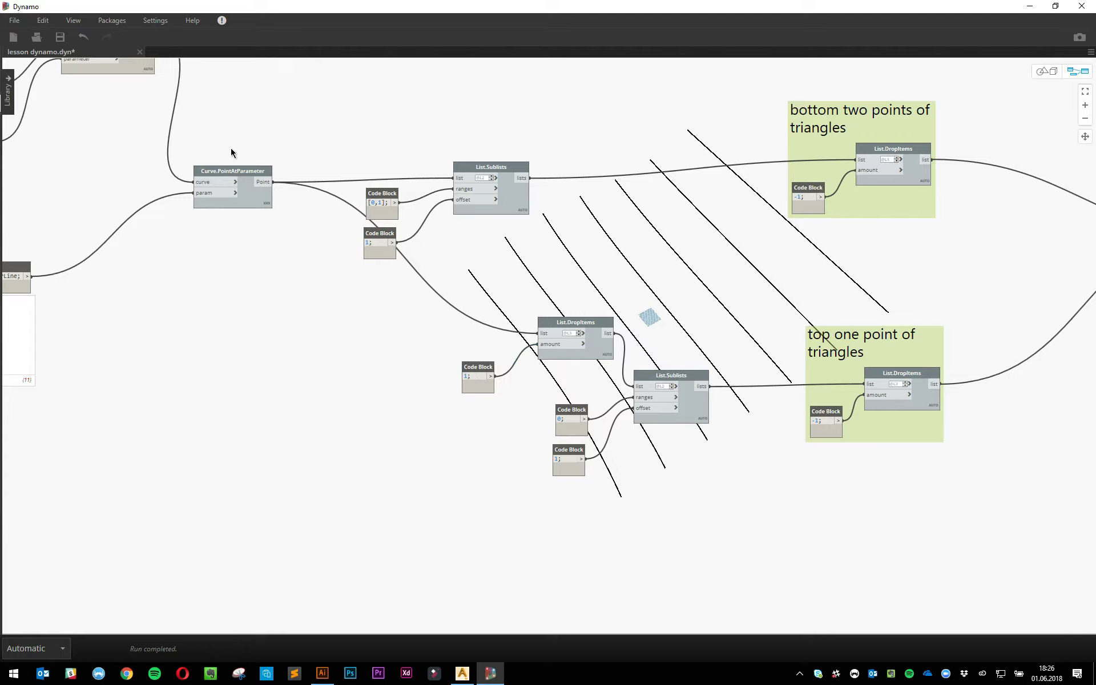
- Move Curve.PointAtParameter down and left, and place the upper List.Sublists with its two Code Blocks beside the "bottom two points of triangles" group
{"action": "left_click_drag", "start_coordinate": [230, 171], "coordinate": [157, 285]}
{"action": "left_click", "coordinate": [357, 425]}
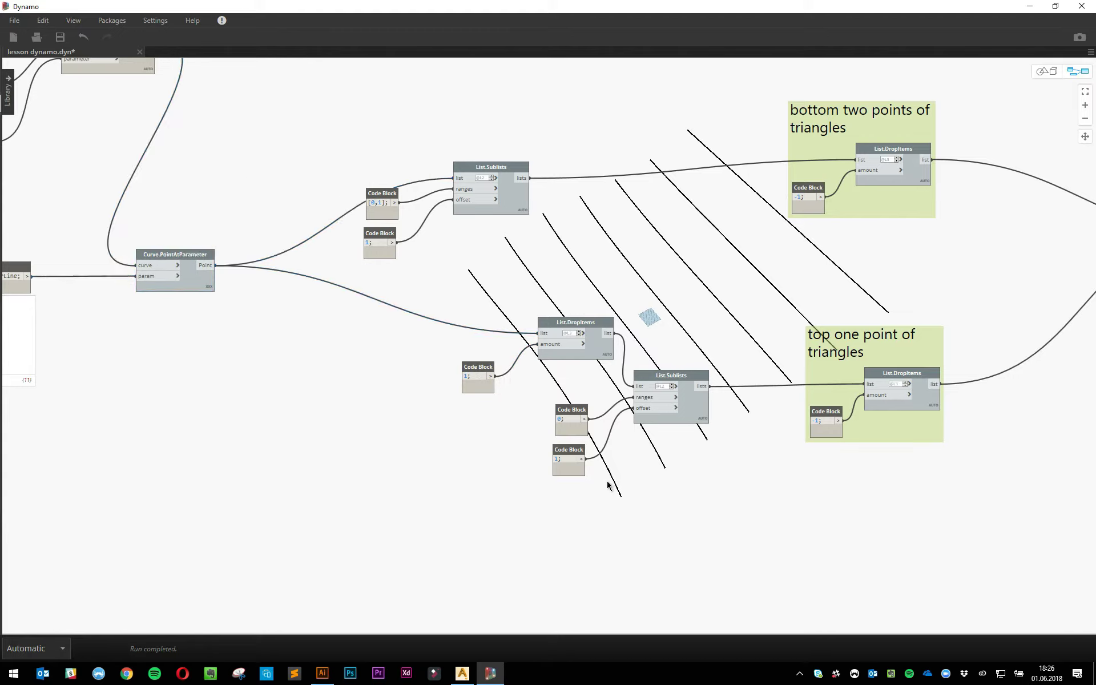
{"action": "left_click_drag", "start_coordinate": [337, 101], "coordinate": [543, 229]}
{"action": "left_click_drag", "start_coordinate": [497, 166], "coordinate": [710, 125]}
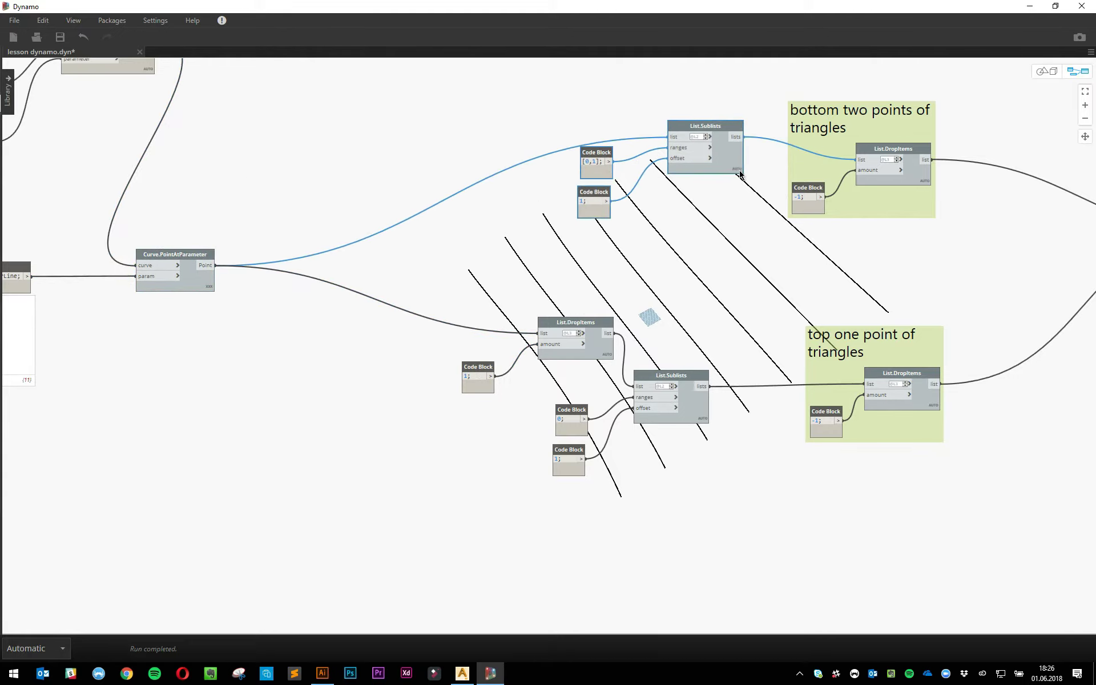
{"action": "left_click", "coordinate": [725, 276]}
{"action": "middle_click_drag", "start_coordinate": [733, 455], "coordinate": [693, 473]}
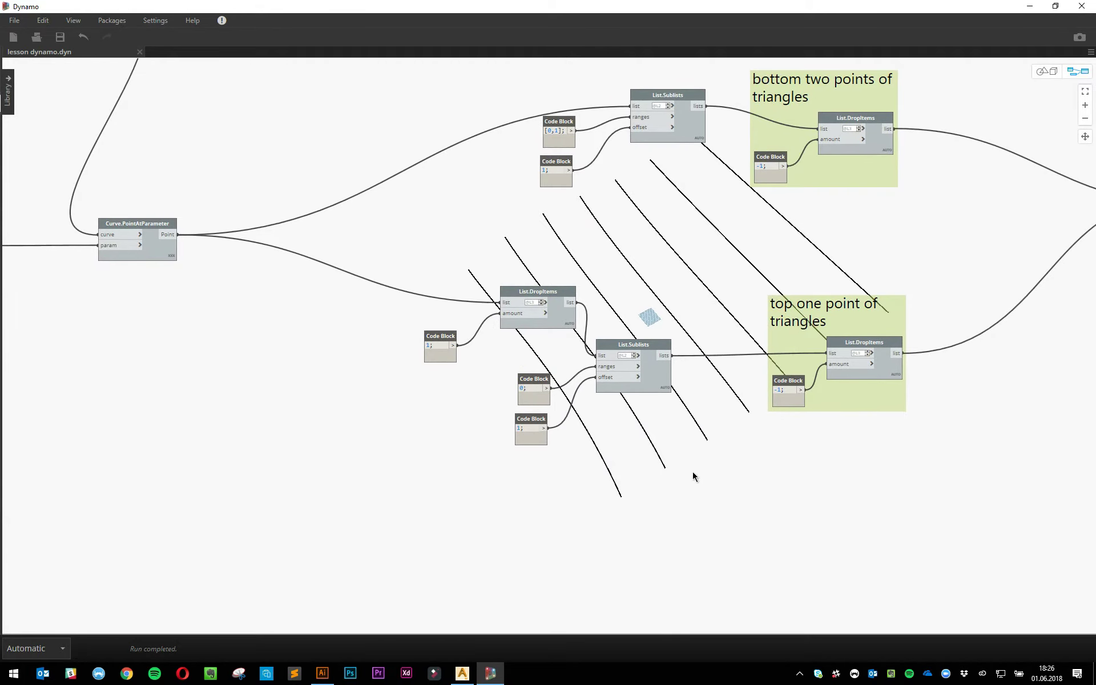
- Switch to Illustrator, move the displaced green triangle back onto its points between the red triangles, and return to Dynamo
{"action": "key", "text": "alt+Tab"}
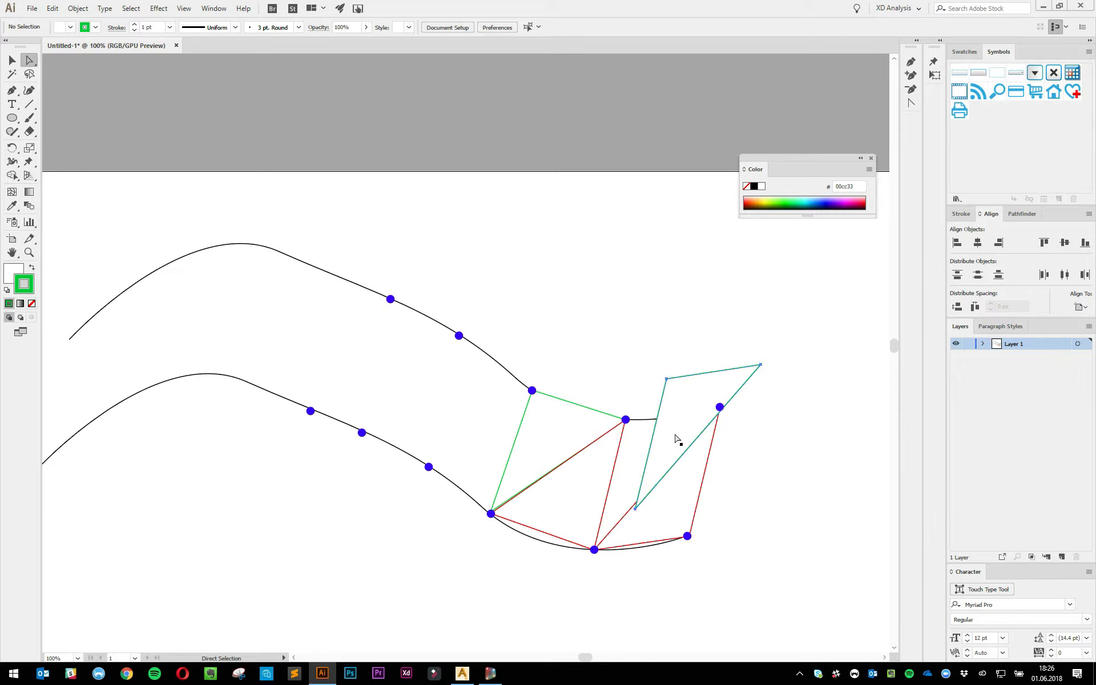
{"action": "left_click_drag", "start_coordinate": [678, 441], "coordinate": [636, 477]}
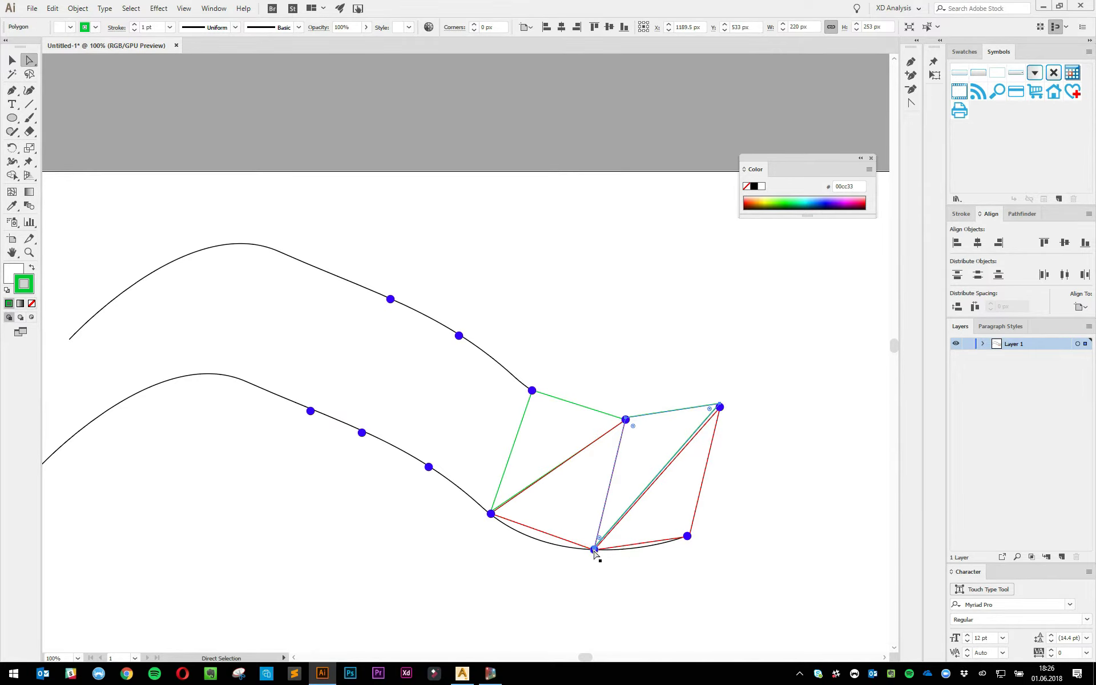
{"action": "key", "text": "alt+Tab"}
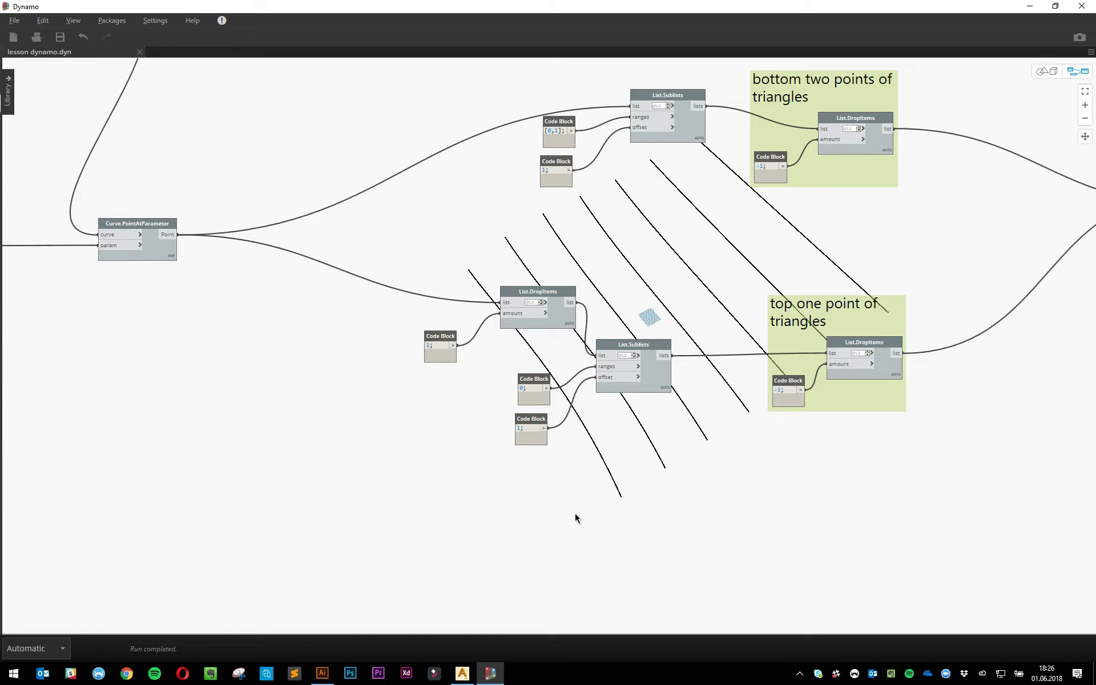
- Show the Curve.PointAtParameter output list and add a new List.DropItems node below the existing sublist nodes
{"action": "left_click", "coordinate": [163, 254]}
{"action": "middle_click_drag", "start_coordinate": [249, 500], "coordinate": [303, 443]}
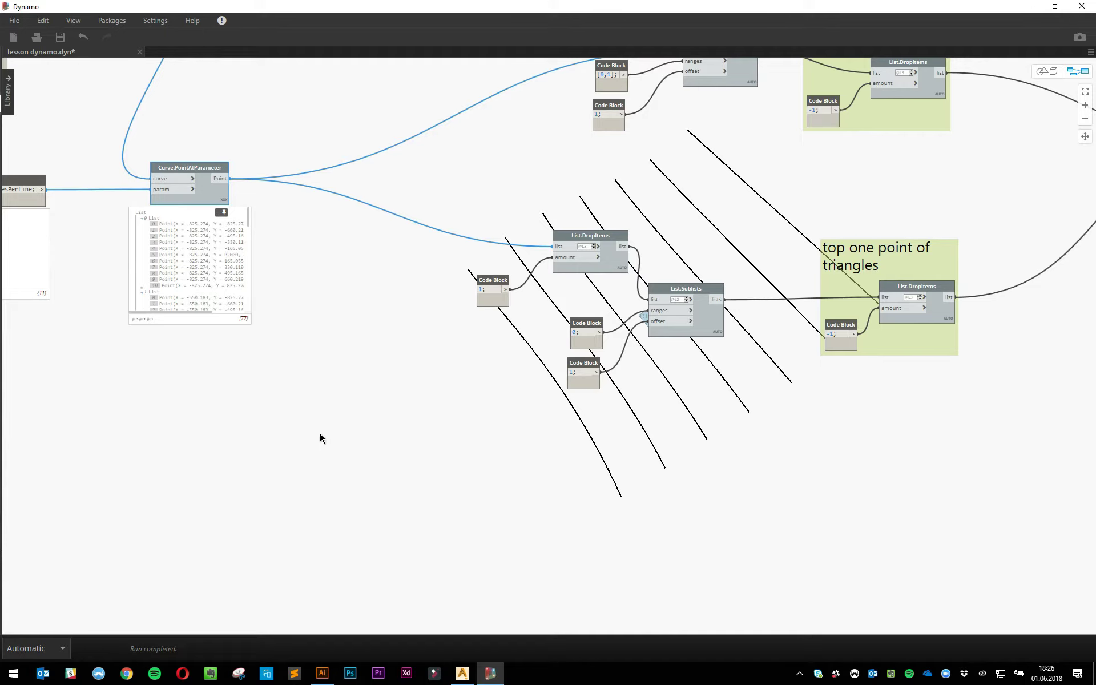
{"action": "right_click", "coordinate": [364, 462]}
{"action": "type", "text": "drop"}
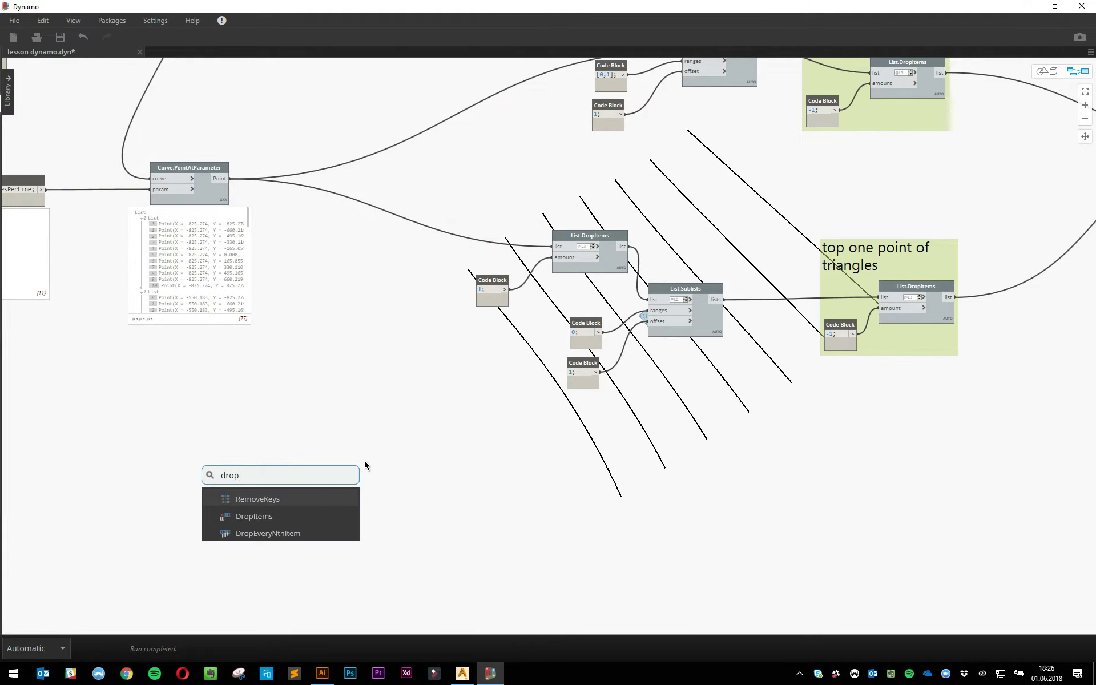
{"action": "left_click", "coordinate": [244, 515]}
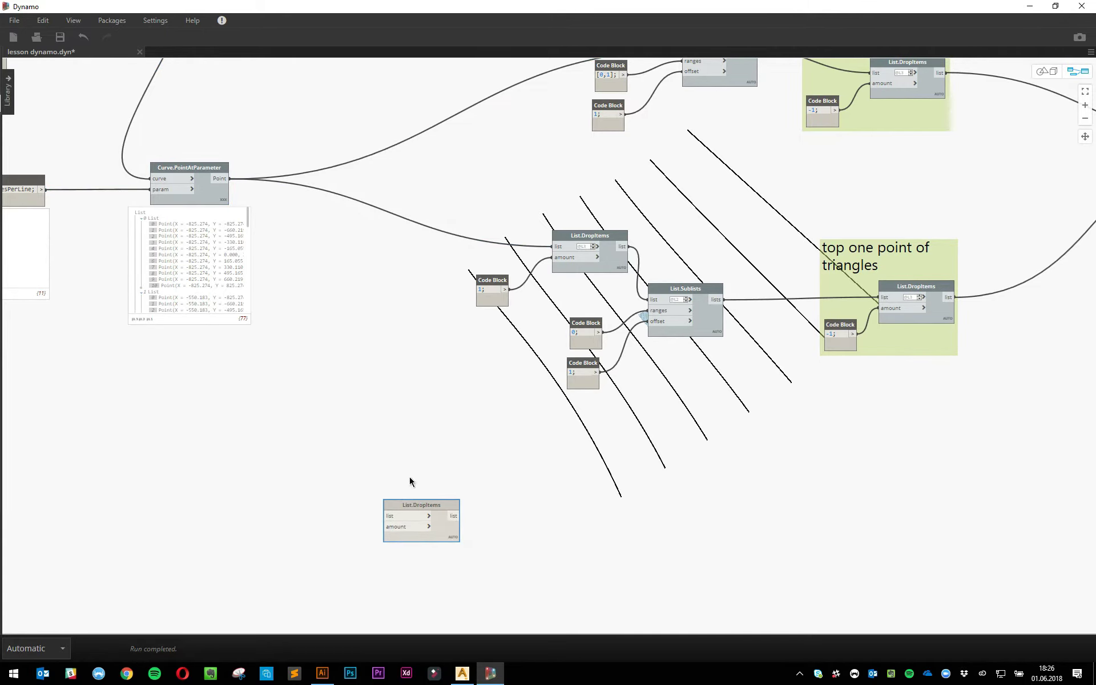
{"action": "left_click", "coordinate": [249, 172]}
- Connect the Point output of Curve.PointAtParameter to the list input of the new List.DropItems node
{"action": "middle_click_drag", "start_coordinate": [706, 215], "coordinate": [612, 339]}
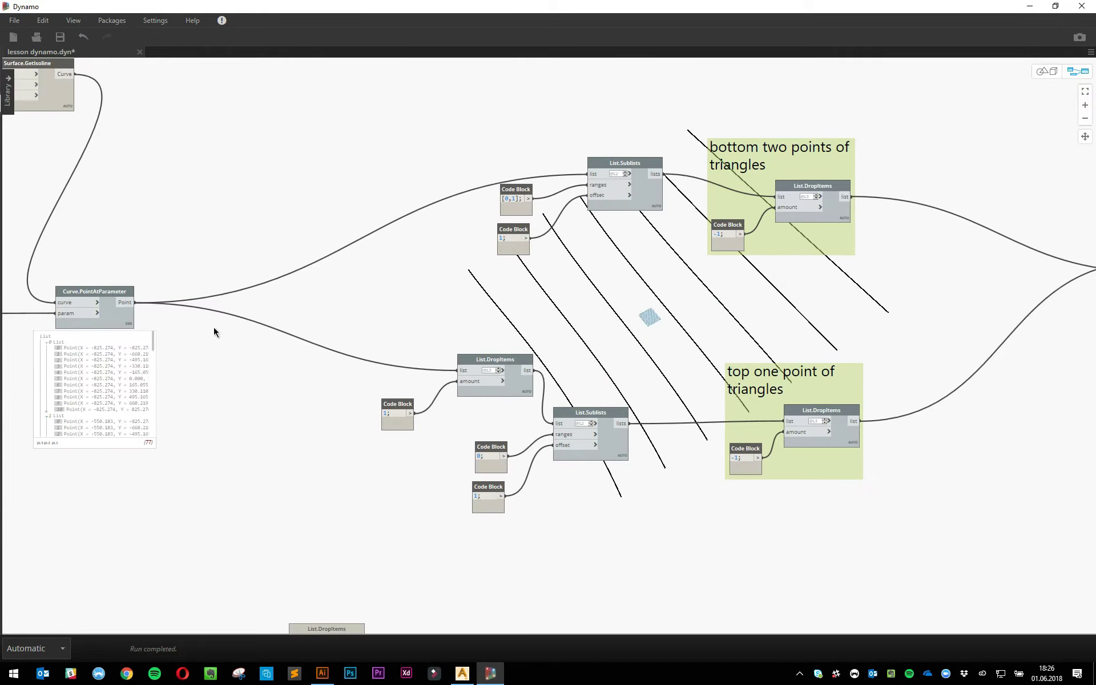
{"action": "middle_click_drag", "start_coordinate": [213, 331], "coordinate": [281, 316]}
{"action": "scroll", "coordinate": [281, 316], "scroll_direction": "up", "scroll_amount": 2}
{"action": "left_click", "coordinate": [173, 193]}
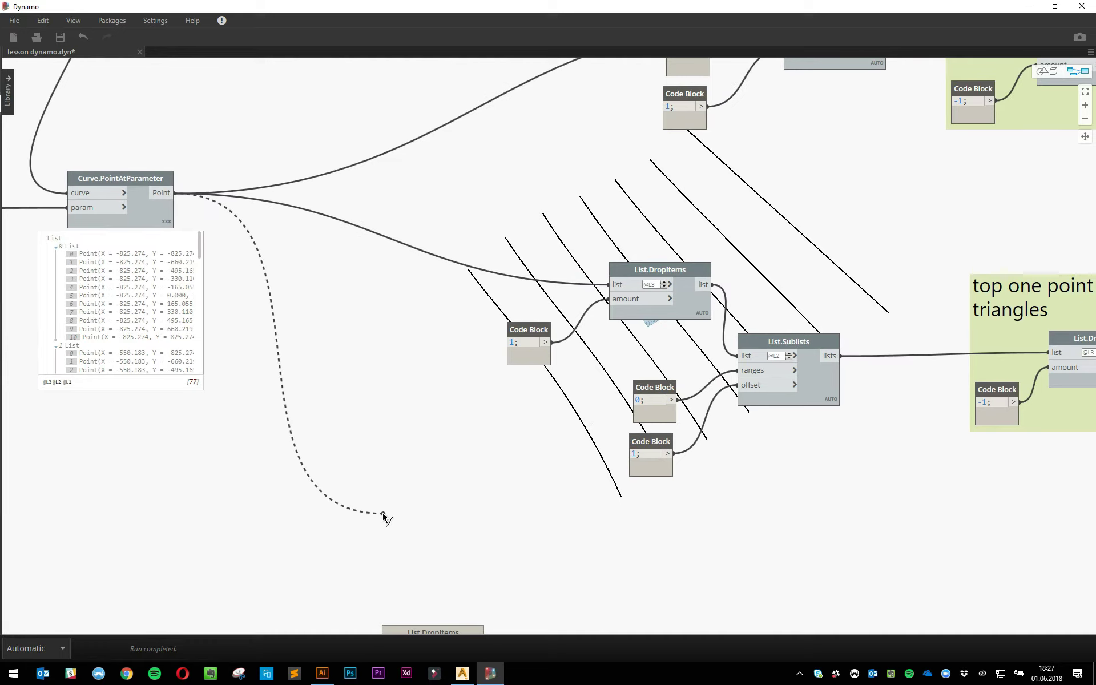
{"action": "middle_click_drag", "start_coordinate": [384, 516], "coordinate": [409, 350]}
{"action": "scroll", "coordinate": [409, 350], "scroll_direction": "up", "scroll_amount": 1}
{"action": "scroll", "coordinate": [416, 516], "scroll_direction": "up", "scroll_amount": 1}
{"action": "left_click", "coordinate": [405, 516]}
{"action": "scroll", "coordinate": [398, 407], "scroll_direction": "down", "scroll_amount": 1}
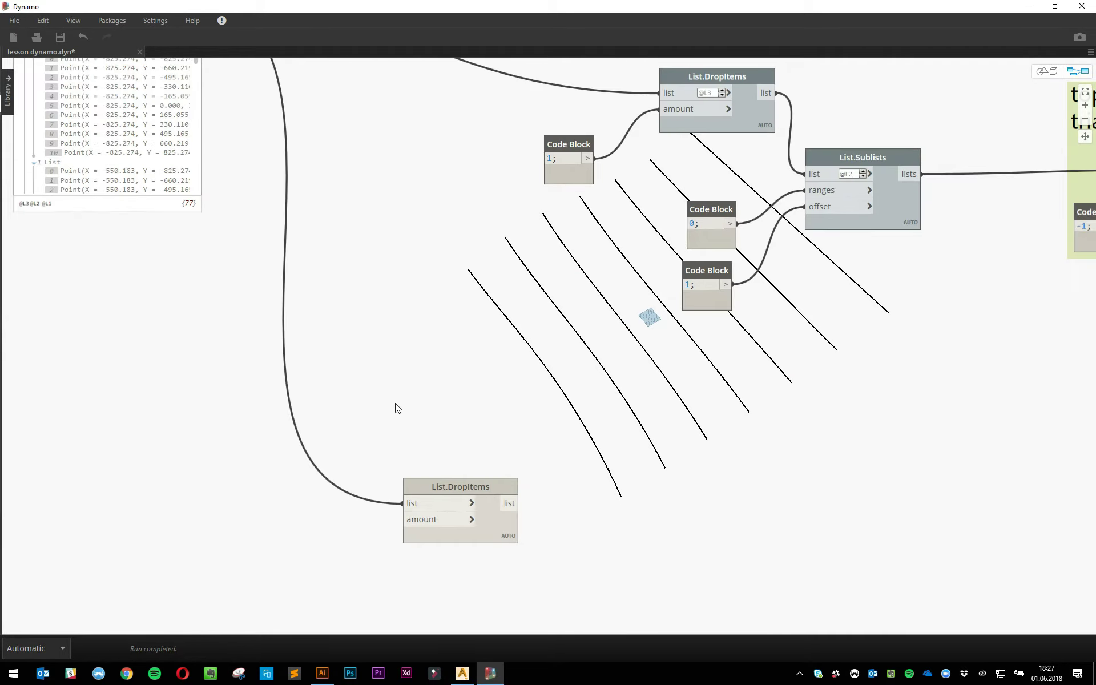
- Move the new List.DropItems node up closer to the other list nodes and save the file
{"action": "left_click_drag", "start_coordinate": [443, 491], "coordinate": [500, 352]}
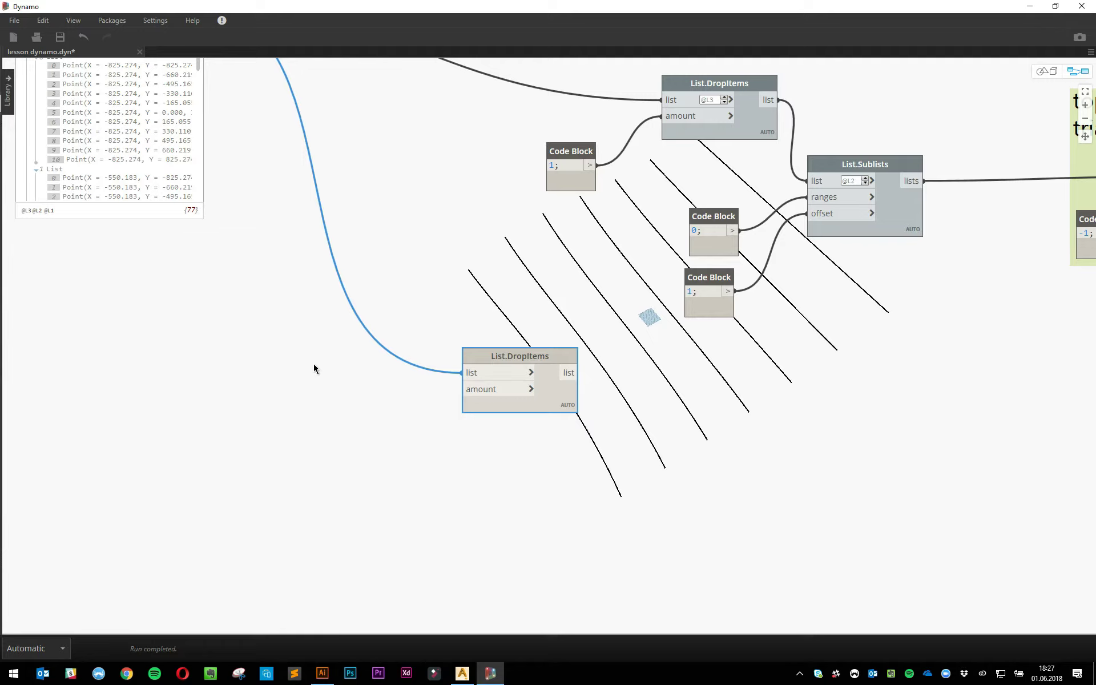
{"action": "scroll", "coordinate": [313, 342], "scroll_direction": "down", "scroll_amount": 3}
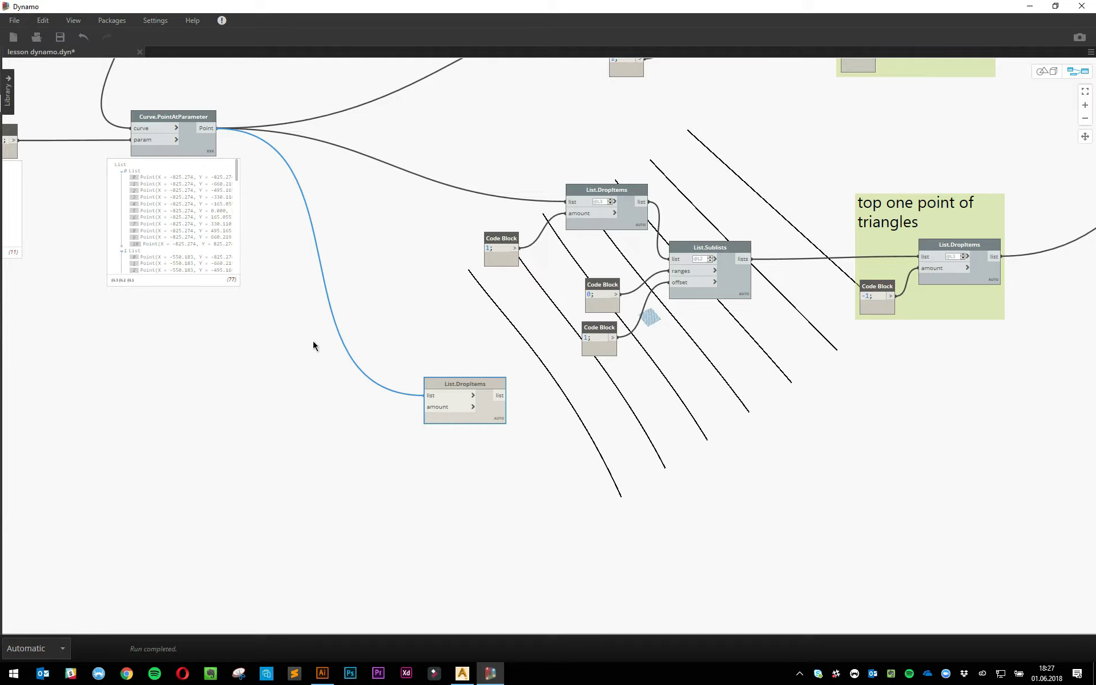
{"action": "left_click", "coordinate": [313, 337]}
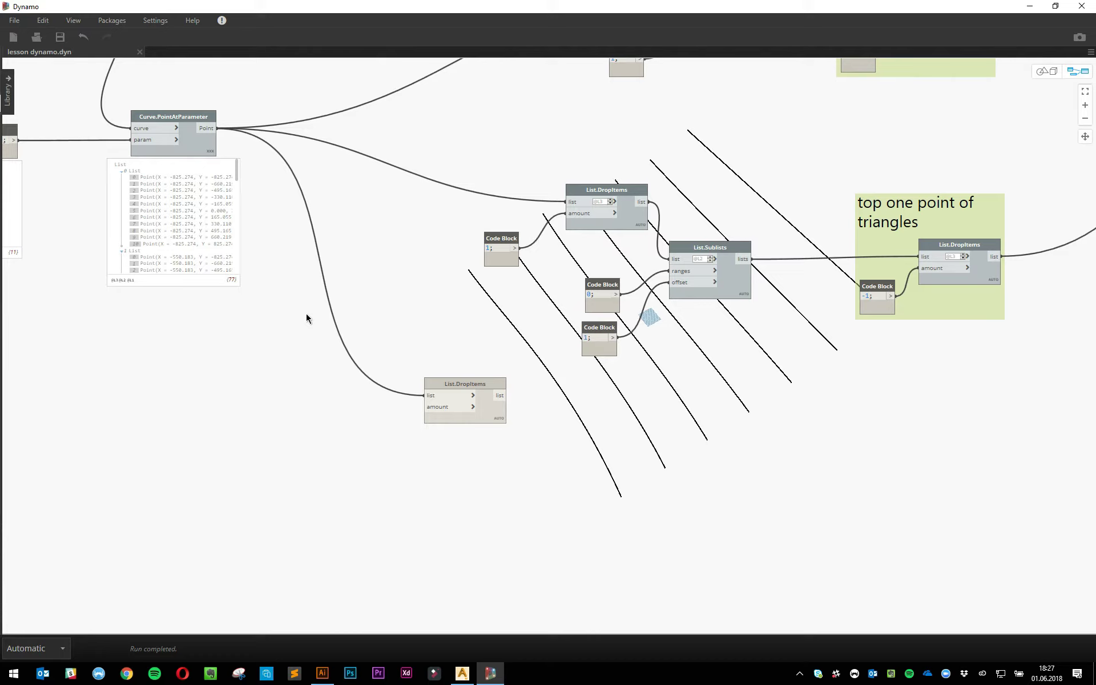
{"action": "key", "text": "ctrl+s"}
{"action": "double_click", "coordinate": [301, 389]}
{"action": "type", "text": "1"}
{"action": "left_click", "coordinate": [369, 485]}
{"action": "left_click_drag", "start_coordinate": [332, 404], "coordinate": [426, 406]}
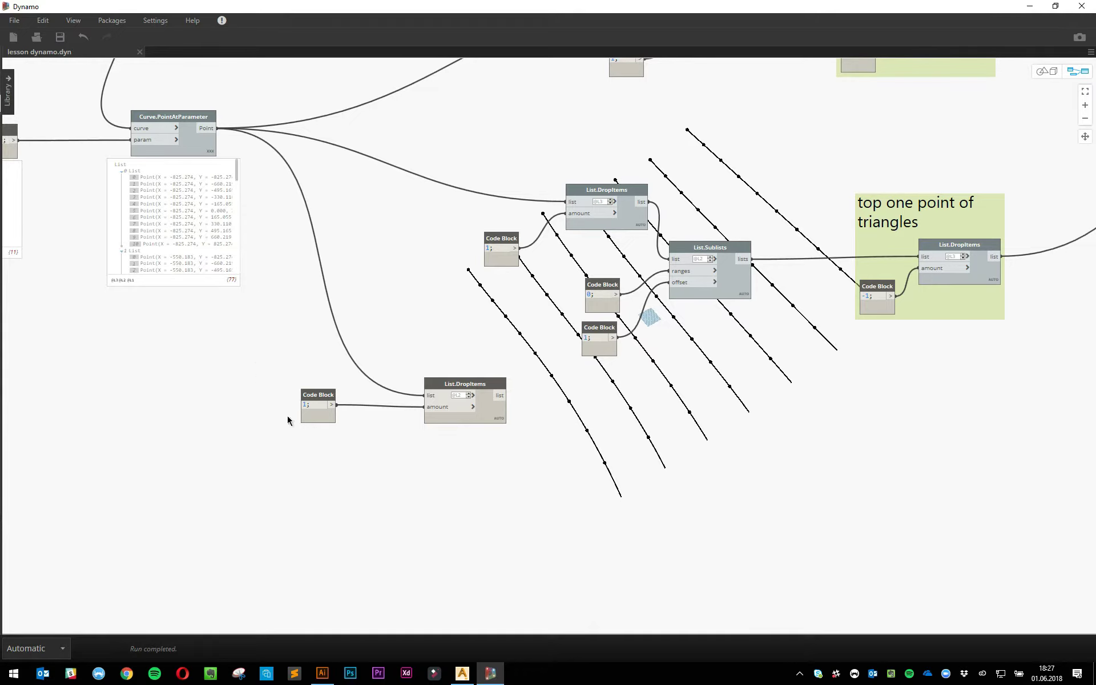
{"action": "left_click_drag", "start_coordinate": [314, 391], "coordinate": [360, 404]}
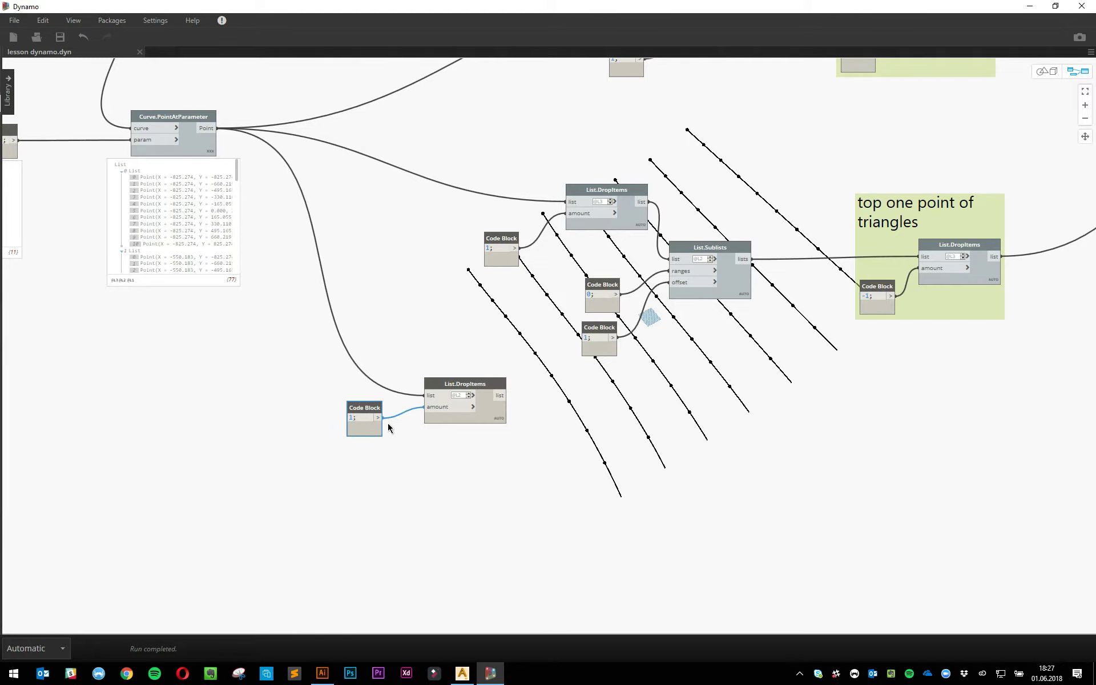
- Pin the output preview of the lower List.DropItems node
{"action": "scroll", "coordinate": [456, 486], "scroll_direction": "right", "scroll_amount": 3}
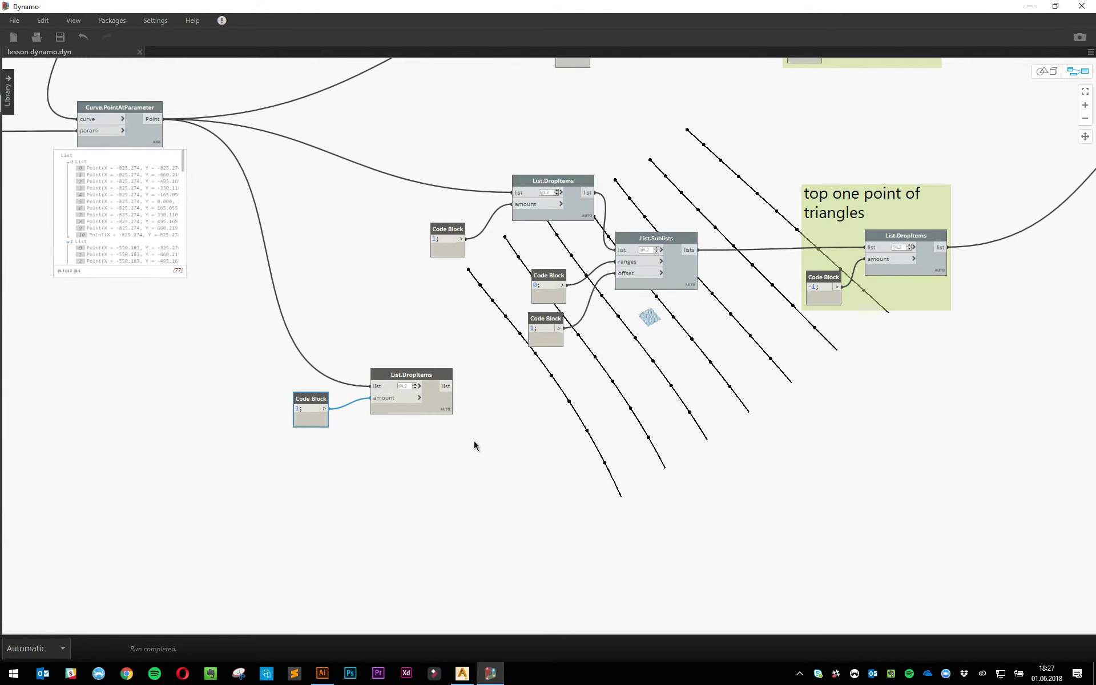
{"action": "key", "text": "alt+Tab"}
{"action": "key", "text": "alt+Tab"}
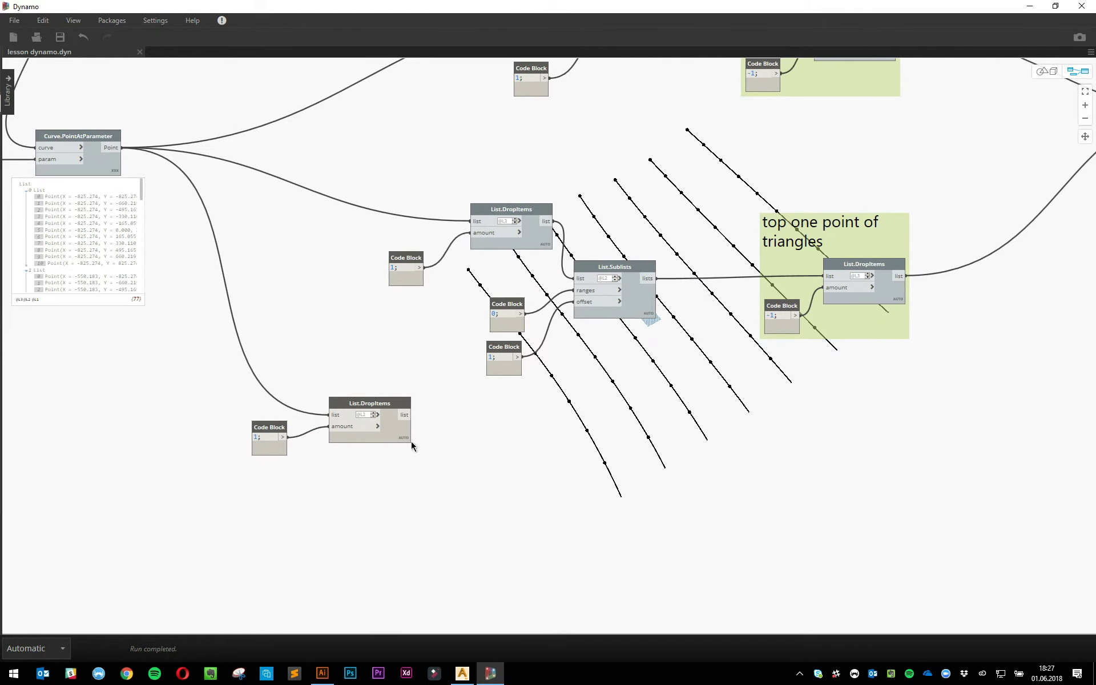
{"action": "mouse_move", "coordinate": [404, 451]}
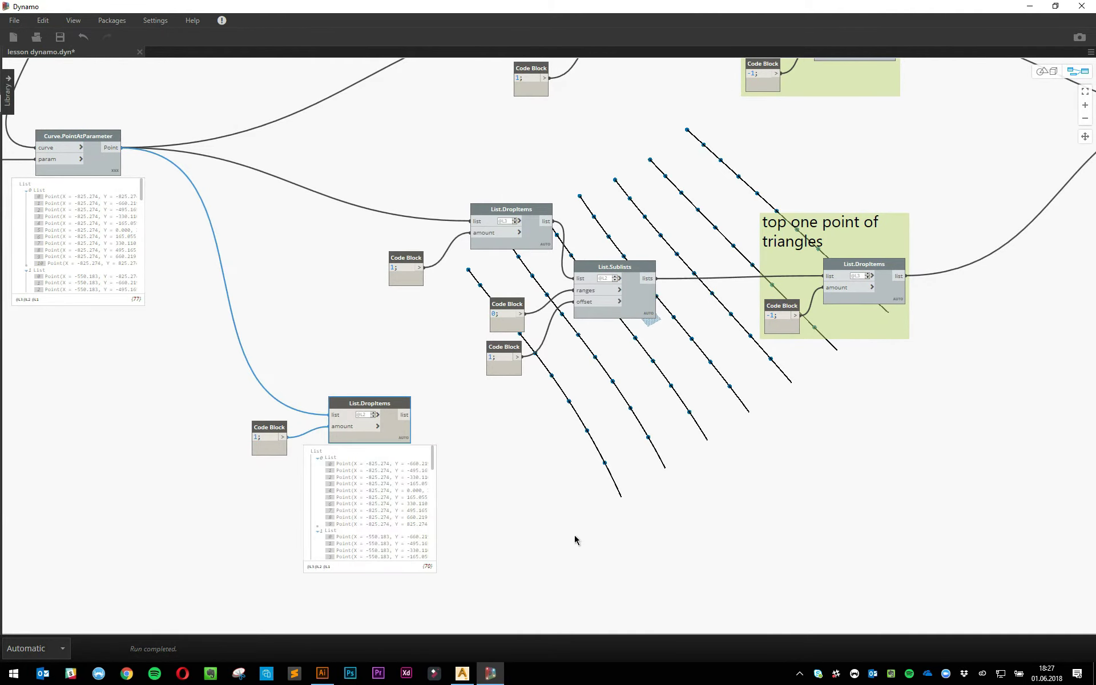
- Add a List.Sublists node beside the lower List.DropItems node and feed the DropItems output into its list input
{"action": "middle_click_drag", "start_coordinate": [590, 479], "coordinate": [512, 394]}
{"action": "right_click", "coordinate": [512, 395]}
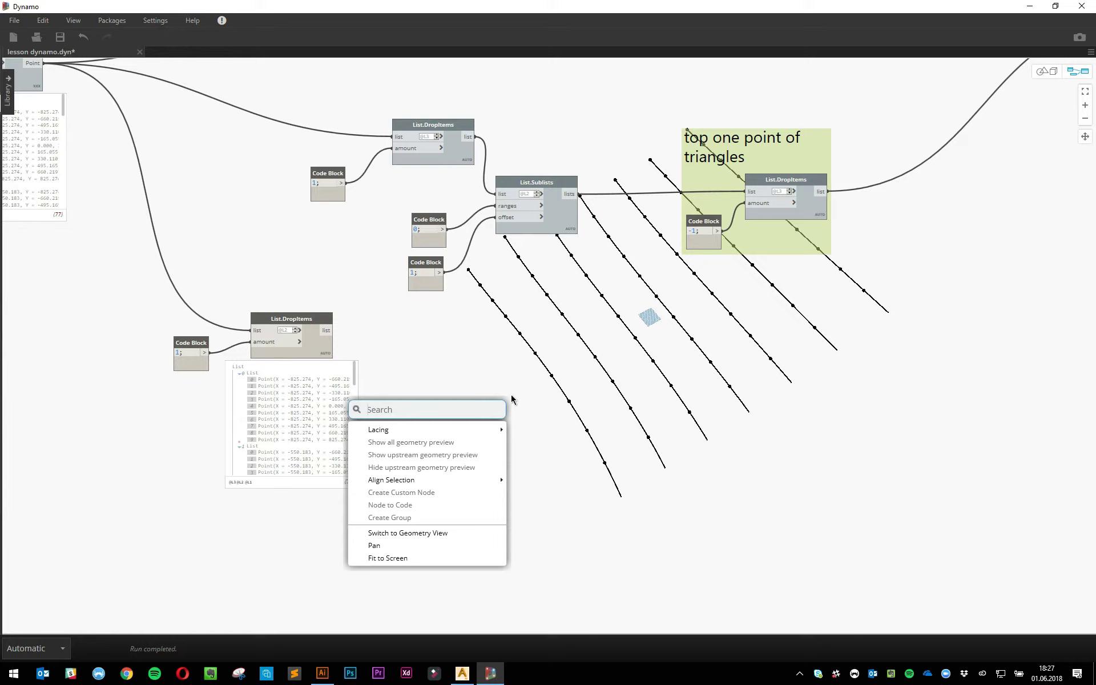
{"action": "type", "text": "sub"}
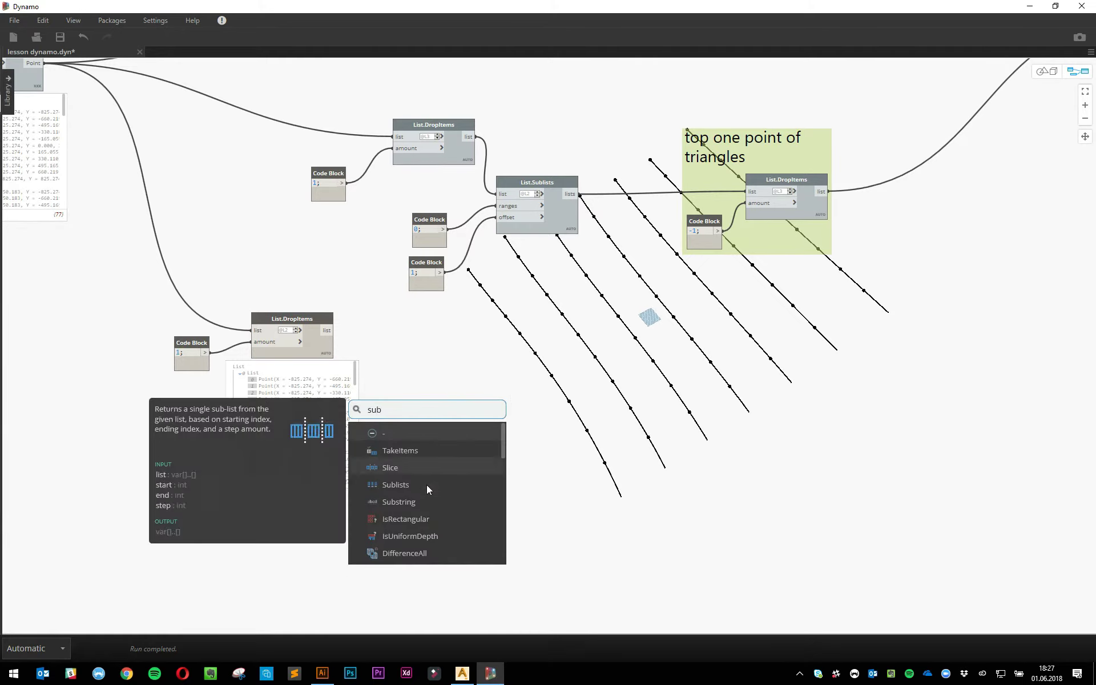
{"action": "left_click", "coordinate": [399, 484]}
{"action": "left_click_drag", "start_coordinate": [451, 502], "coordinate": [478, 328]}
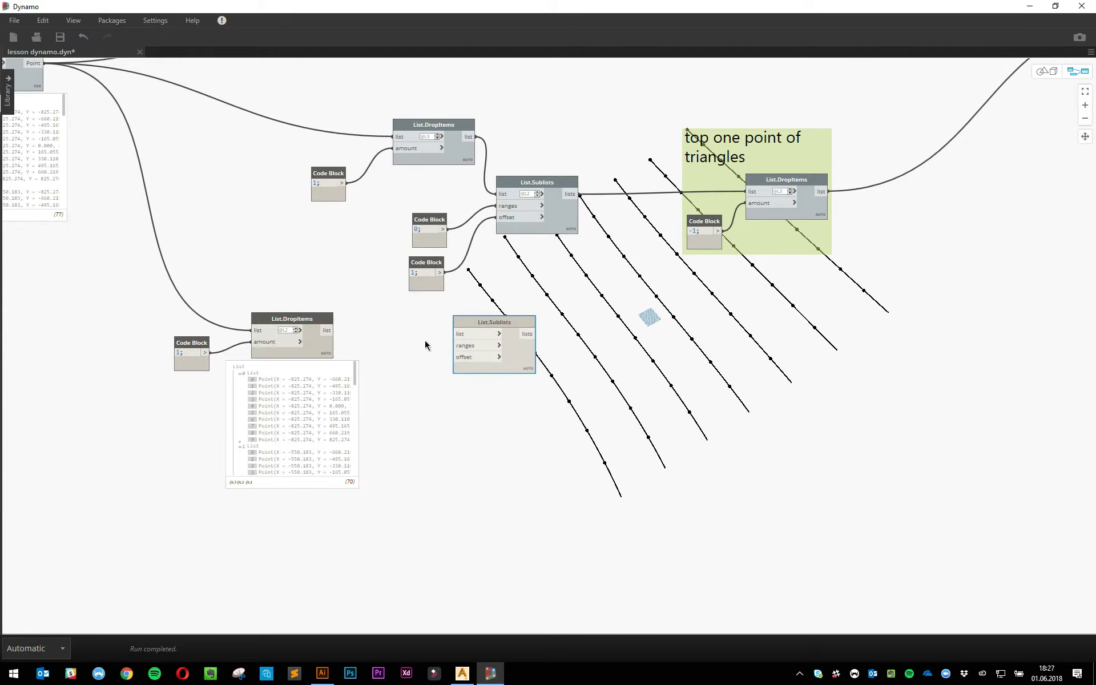
{"action": "left_click_drag", "start_coordinate": [326, 331], "coordinate": [486, 345]}
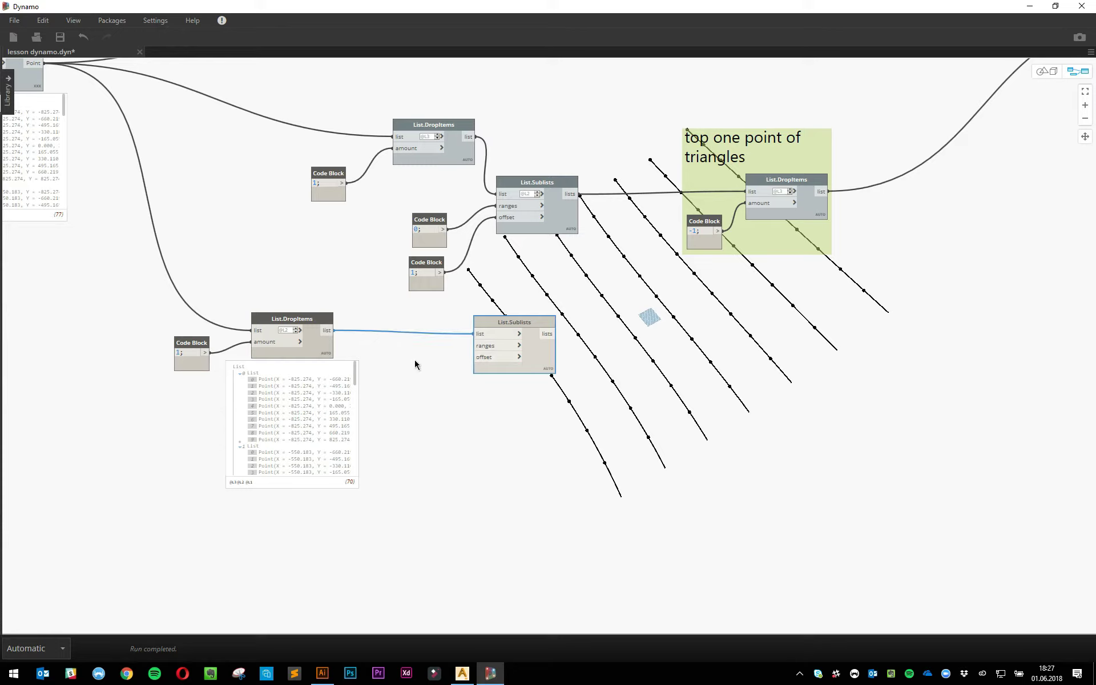
{"action": "left_click_drag", "start_coordinate": [392, 207], "coordinate": [474, 346]}
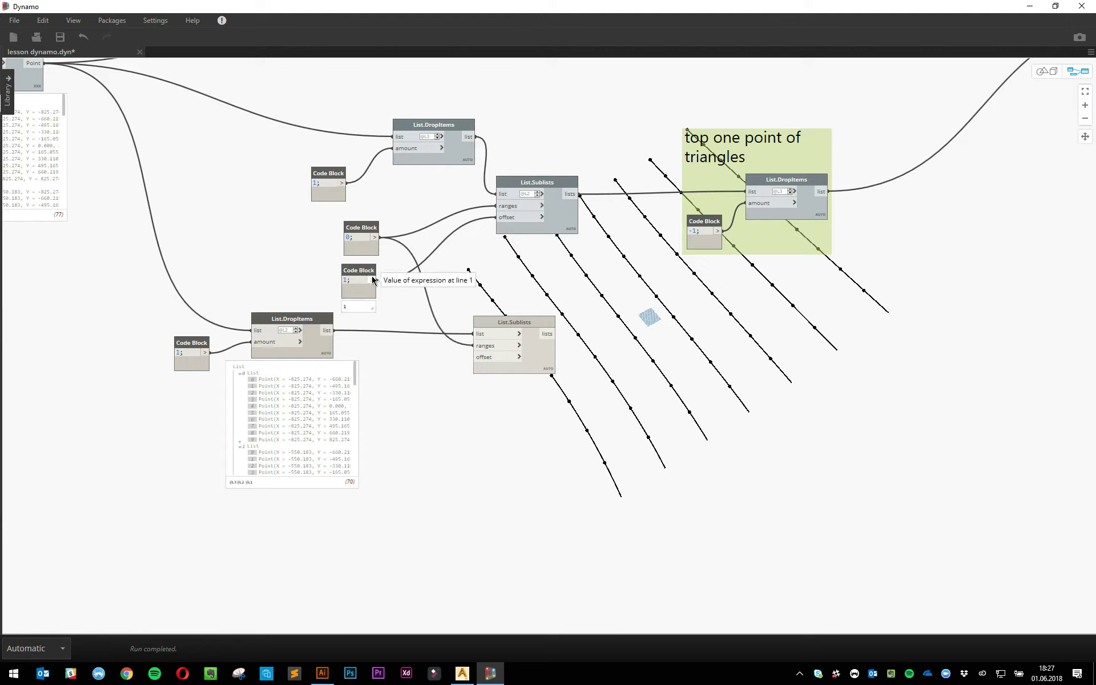
{"action": "left_click_drag", "start_coordinate": [372, 280], "coordinate": [474, 357]}
{"action": "mouse_move", "coordinate": [513, 437]}
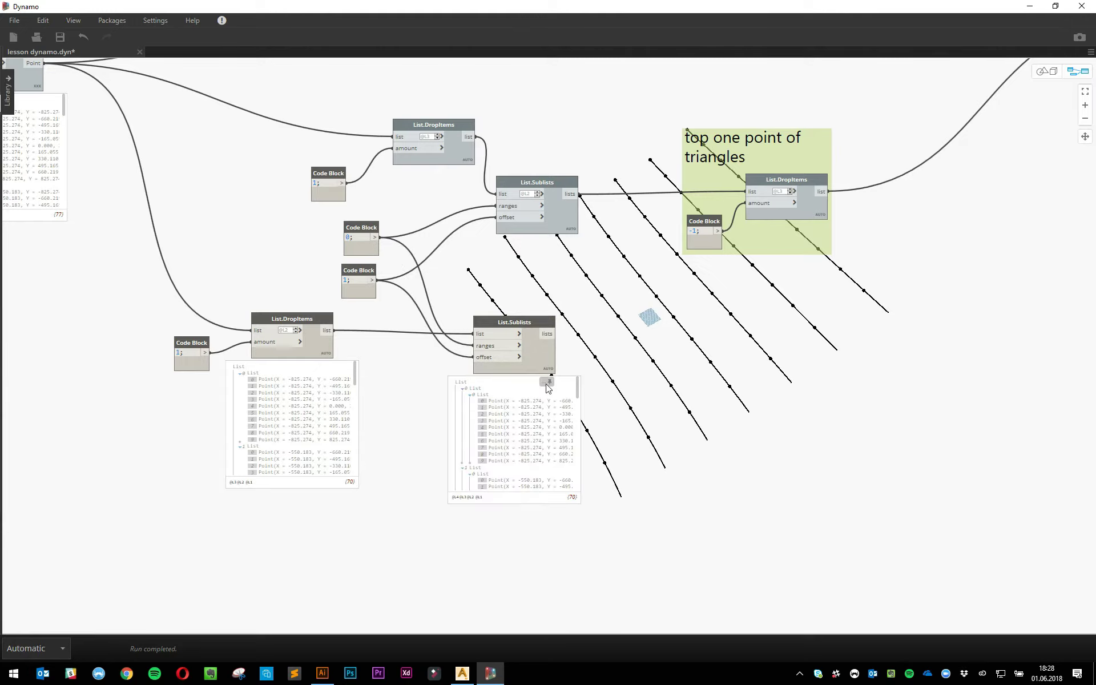
{"action": "left_click", "coordinate": [518, 334]}
{"action": "left_click", "coordinate": [545, 352]}
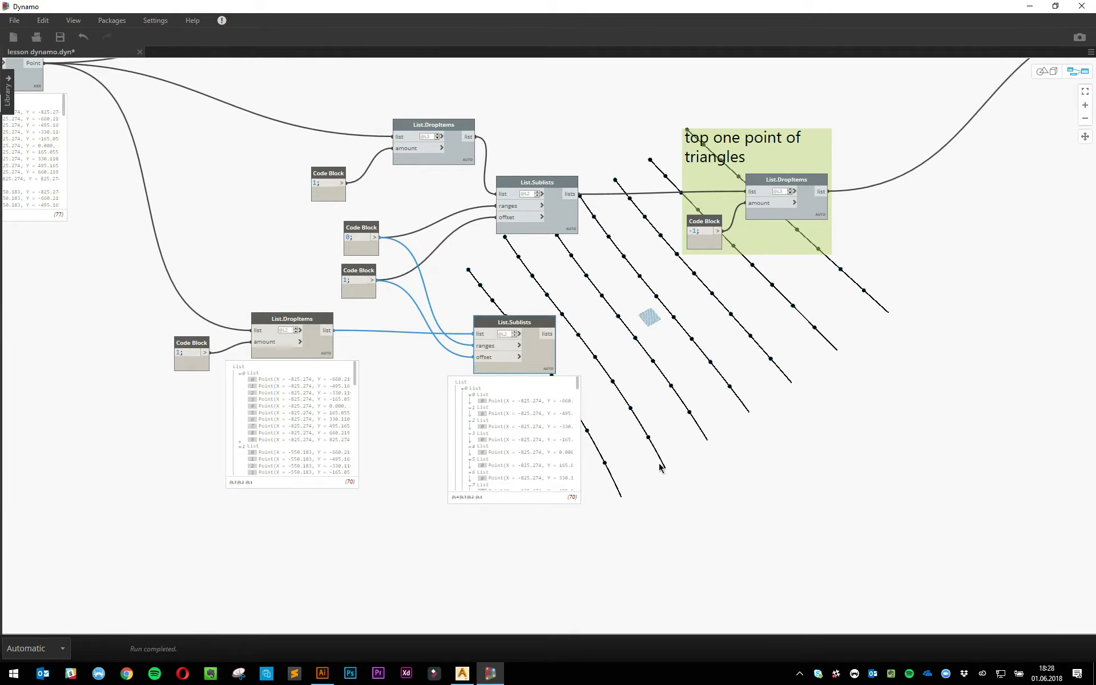
- Highlight list 0 in the new List.Sublists preview to examine how its points are indexed along the first curve
{"action": "middle_click_drag", "start_coordinate": [662, 464], "coordinate": [514, 484]}
{"action": "left_click", "coordinate": [326, 408]}
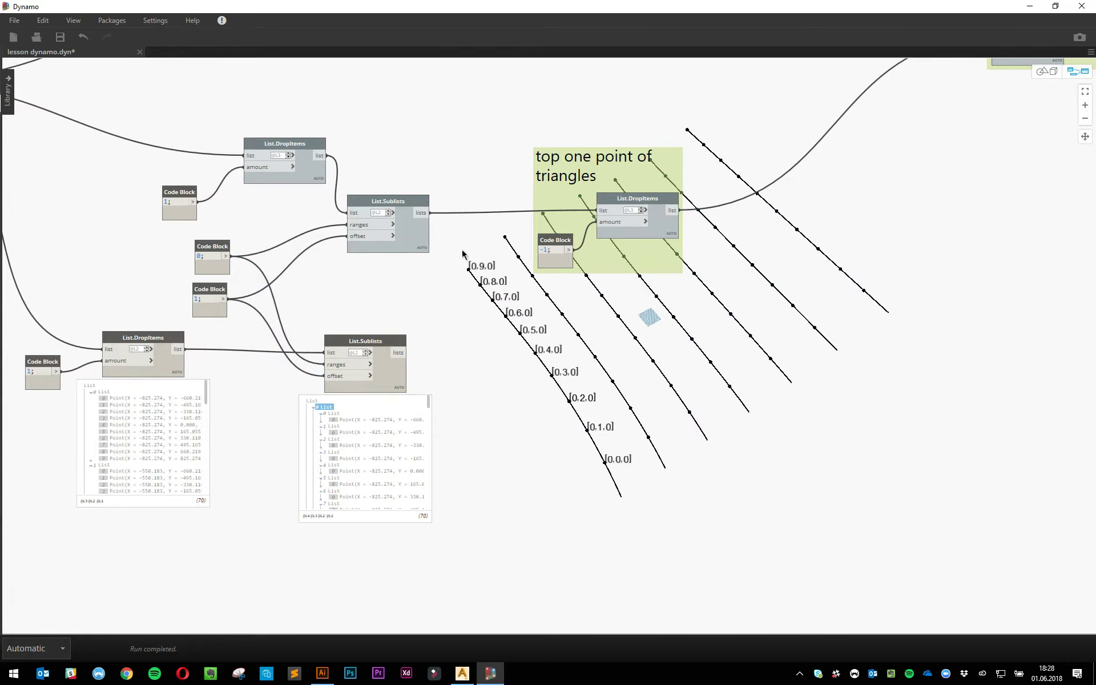
{"action": "left_click", "coordinate": [329, 408]}
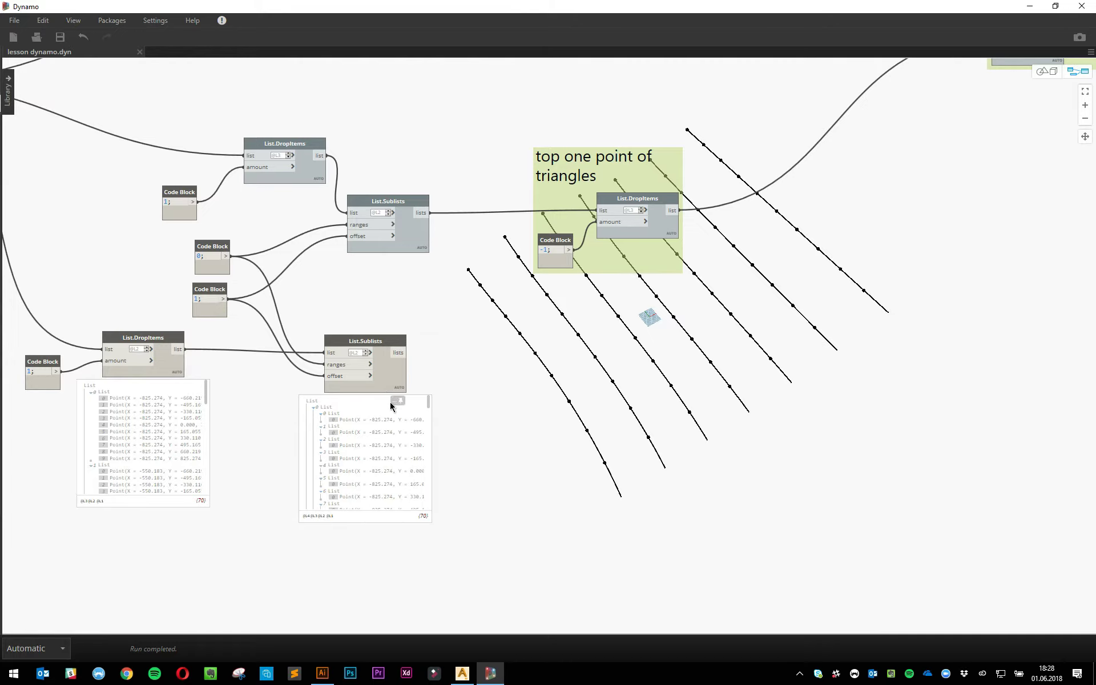
{"action": "middle_click_drag", "start_coordinate": [507, 407], "coordinate": [537, 399]}
{"action": "left_click", "coordinate": [357, 395]}
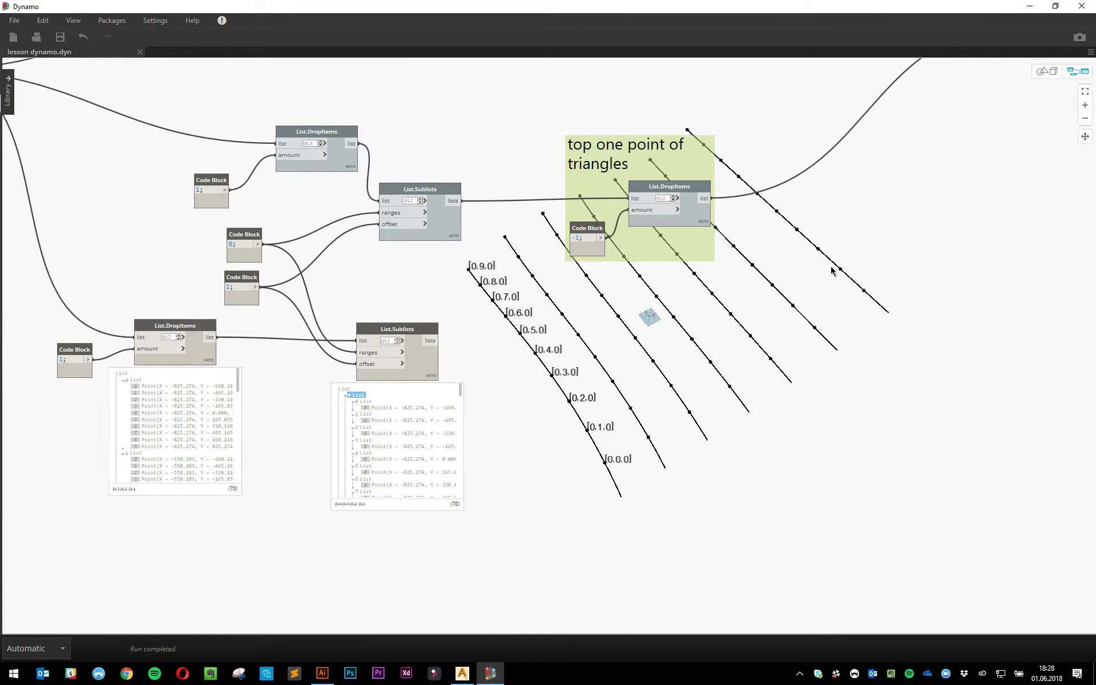
{"action": "middle_click_drag", "start_coordinate": [817, 265], "coordinate": [796, 283]}
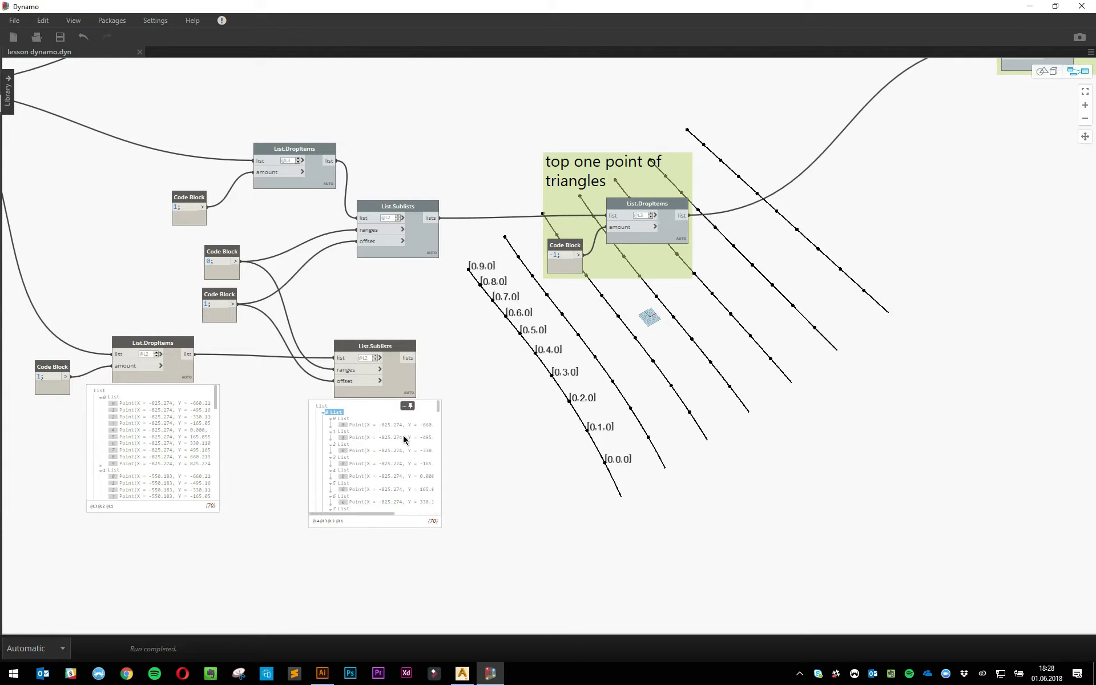
{"action": "right_click", "coordinate": [542, 409]}
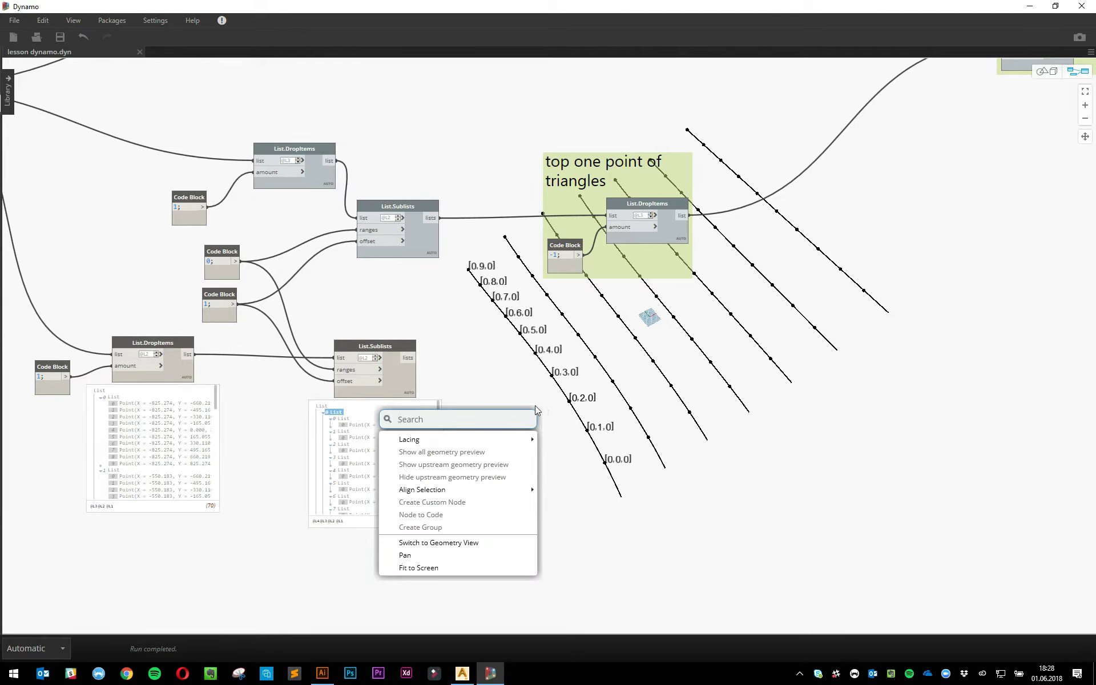
{"action": "left_click", "coordinate": [550, 438]}
- Highlight the last list in the lower List.DropItems preview to examine which curve its points lie on
{"action": "middle_click_drag", "start_coordinate": [139, 553], "coordinate": [276, 509]}
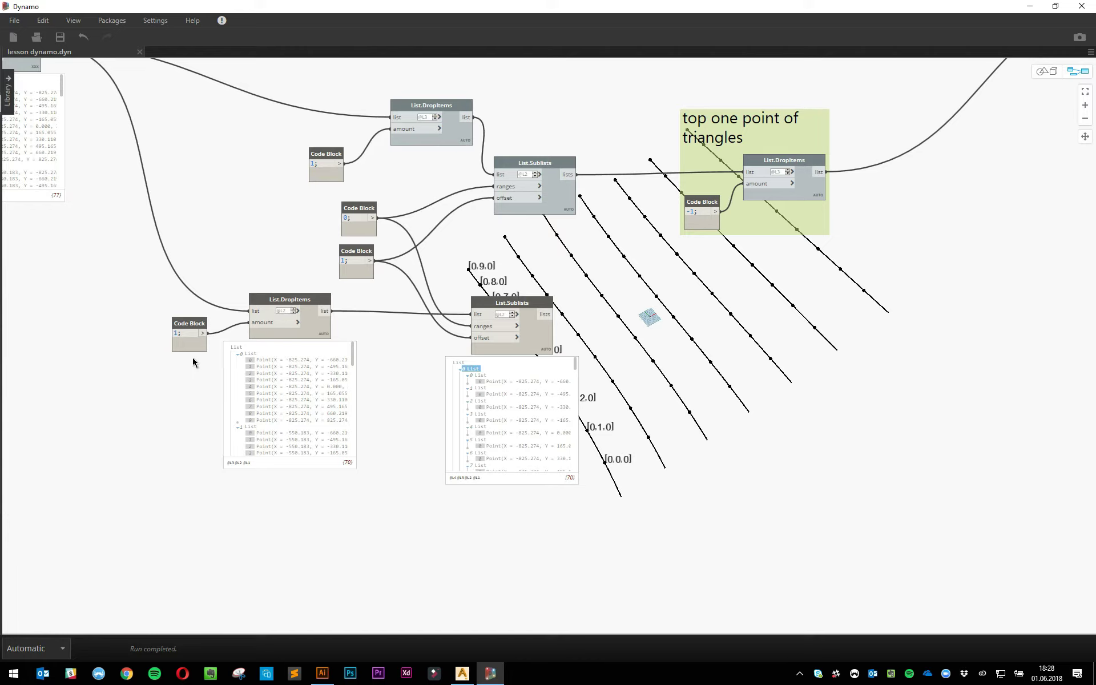
{"action": "left_click_drag", "start_coordinate": [299, 333], "coordinate": [295, 333]}
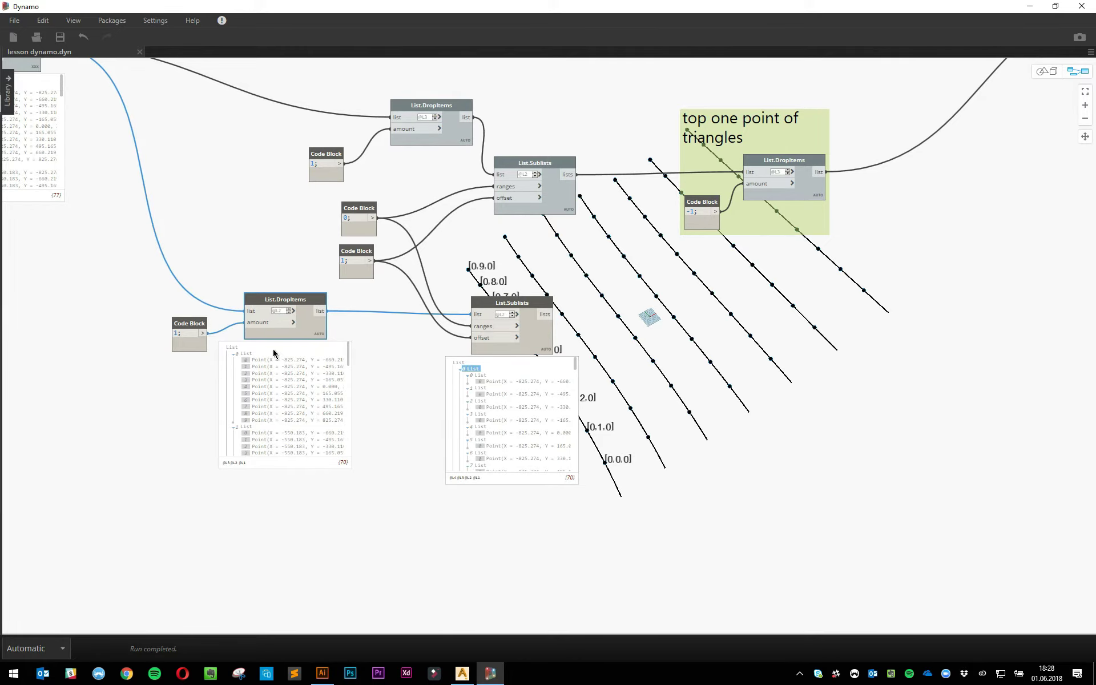
{"action": "scroll", "coordinate": [265, 407], "scroll_direction": "down", "scroll_amount": 3}
{"action": "scroll", "coordinate": [264, 407], "scroll_direction": "down", "scroll_amount": 8}
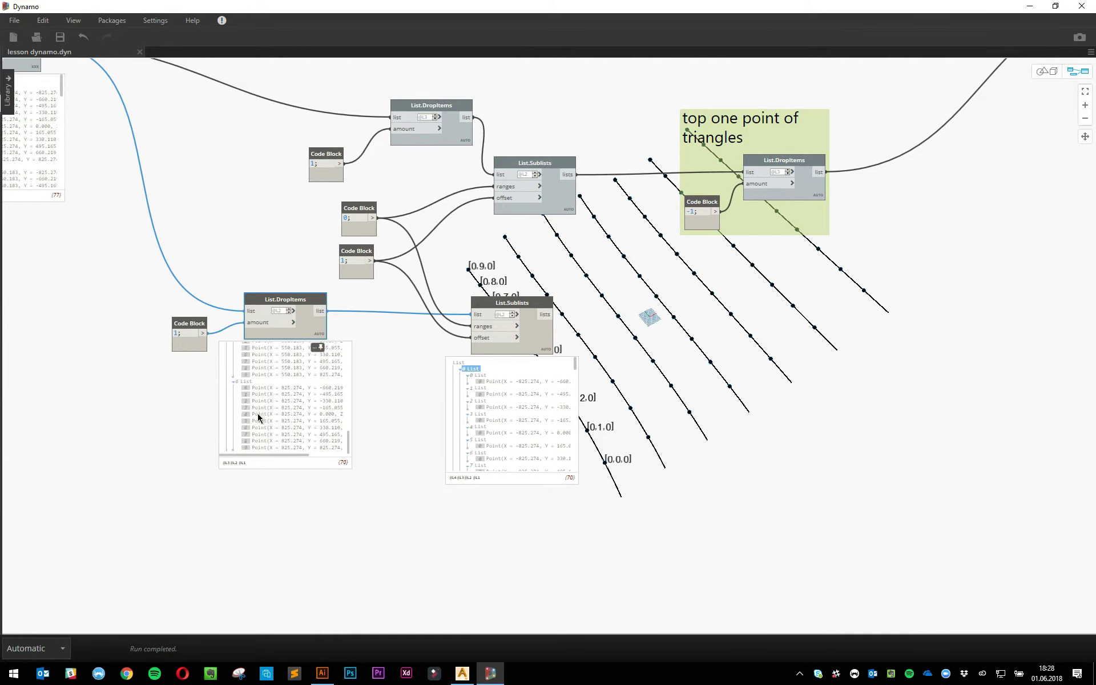
{"action": "left_click", "coordinate": [245, 382]}
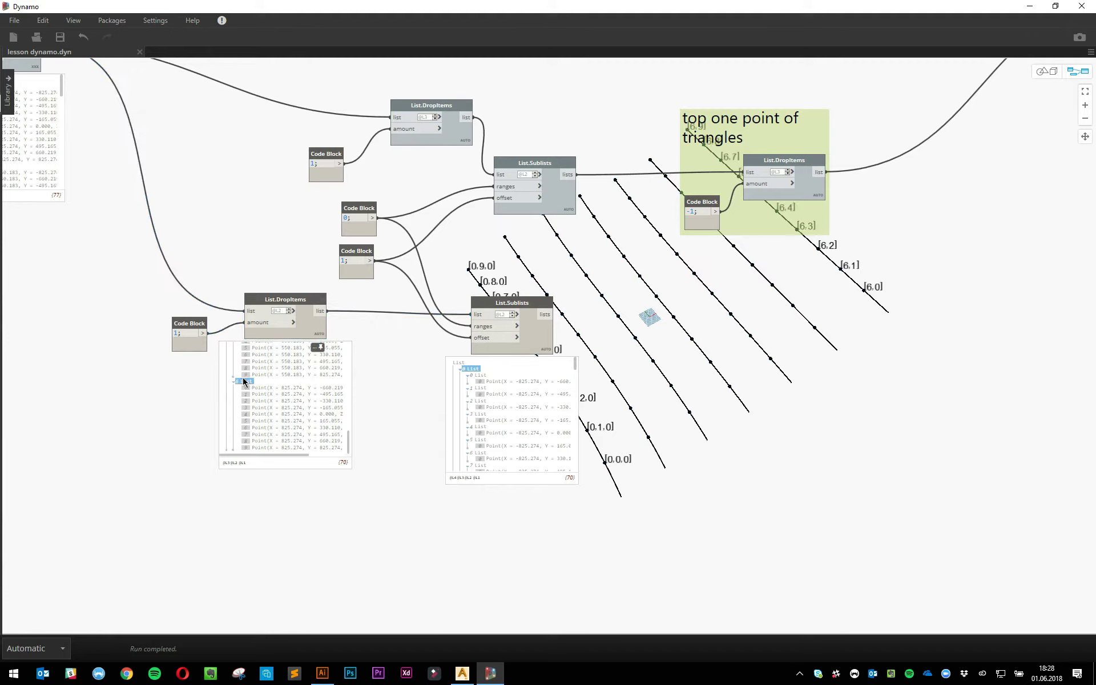
- Move the lower List.DropItems node and its code block aside, and add a second List.DropItems node fed by its list output
{"action": "left_click_drag", "start_coordinate": [189, 323], "coordinate": [61, 330]}
{"action": "left_click_drag", "start_coordinate": [300, 301], "coordinate": [182, 294]}
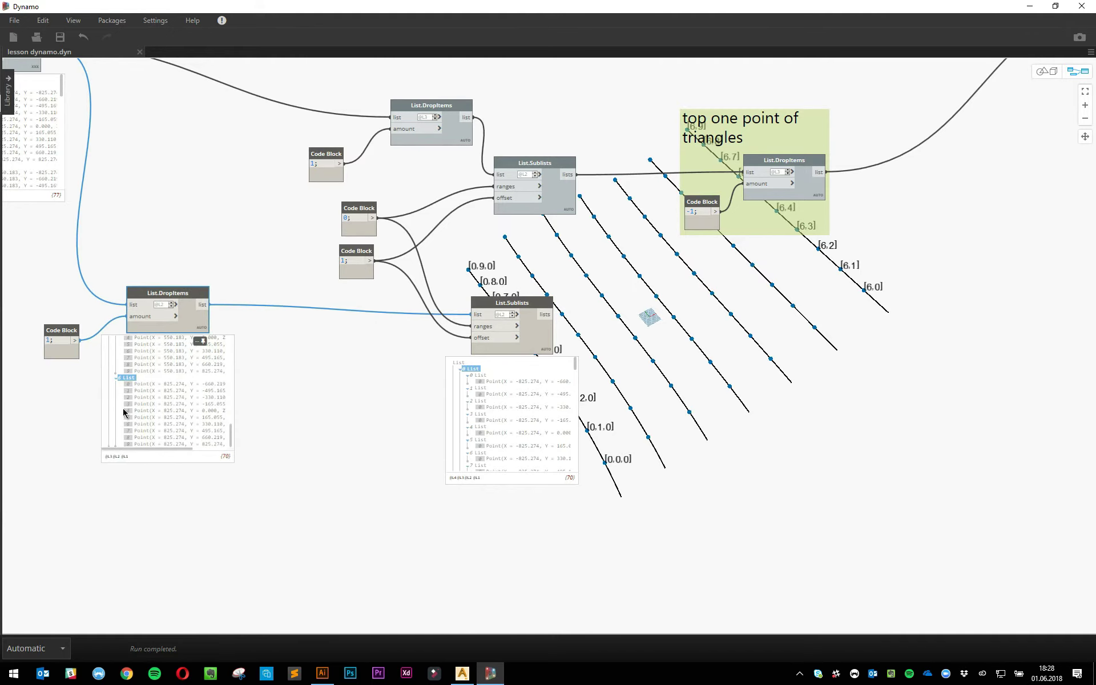
{"action": "left_click", "coordinate": [246, 388]}
{"action": "right_click", "coordinate": [306, 398]}
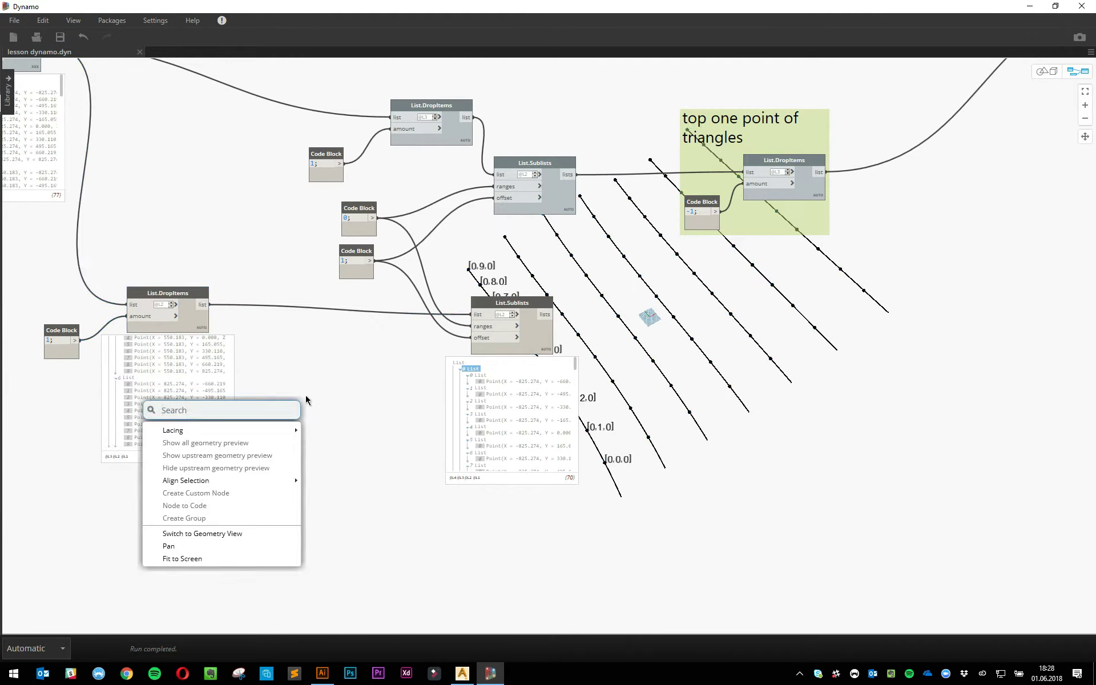
{"action": "type", "text": "drop"}
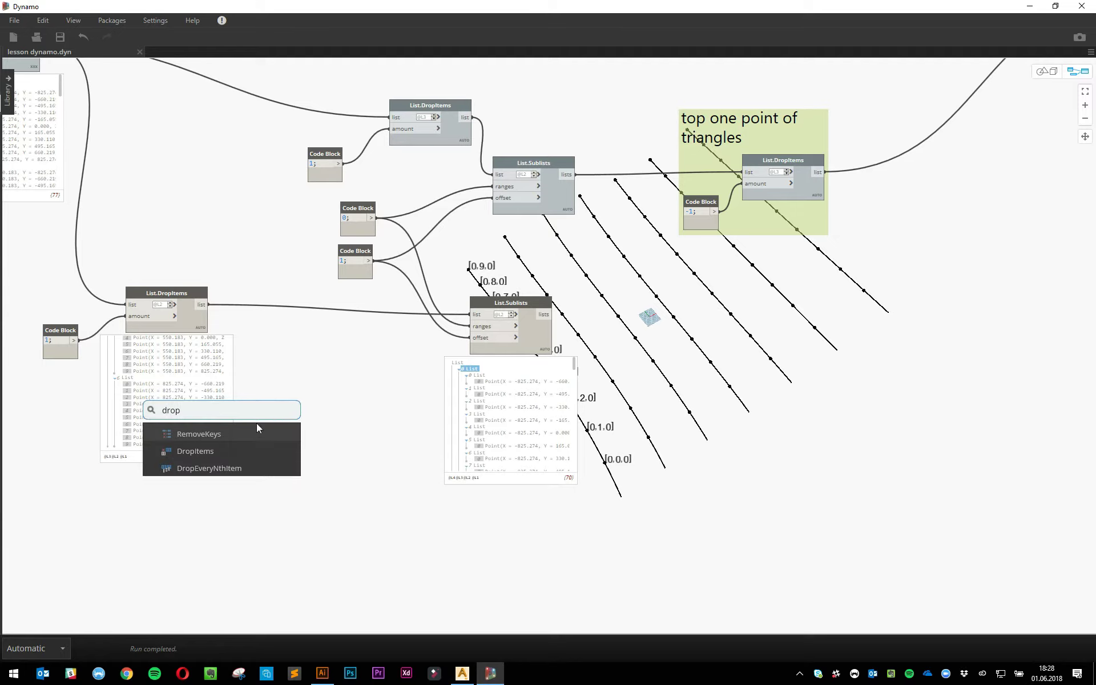
{"action": "left_click", "coordinate": [235, 452]}
{"action": "left_click_drag", "start_coordinate": [285, 460], "coordinate": [361, 337]}
{"action": "left_click", "coordinate": [208, 304]}
{"action": "left_click", "coordinate": [302, 394]}
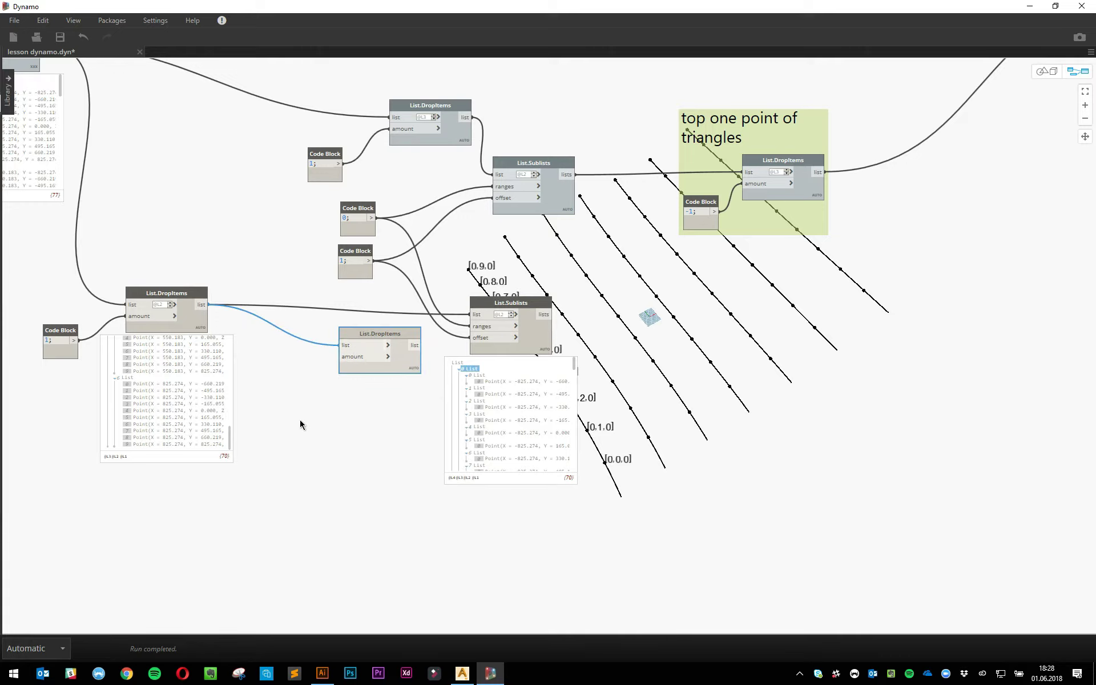
- Create a code block with the value -1, connect it to the second List.DropItems amount input, and pin that node's preview
{"action": "double_click", "coordinate": [304, 427]}
{"action": "type", "text": "-1"}
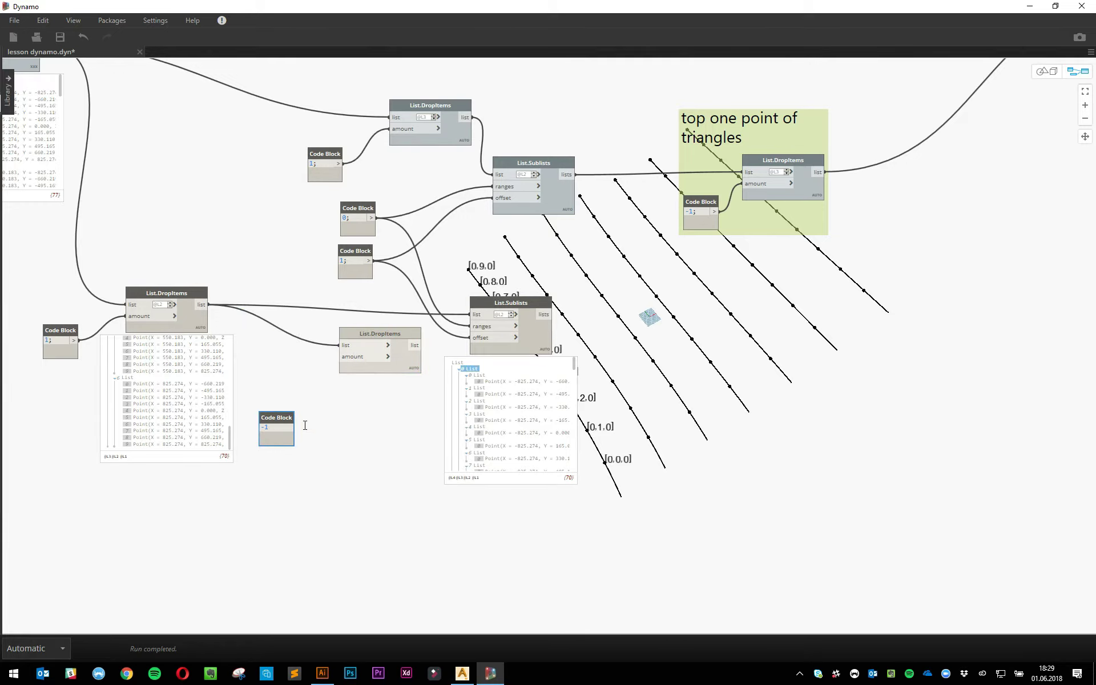
{"action": "left_click", "coordinate": [305, 425]}
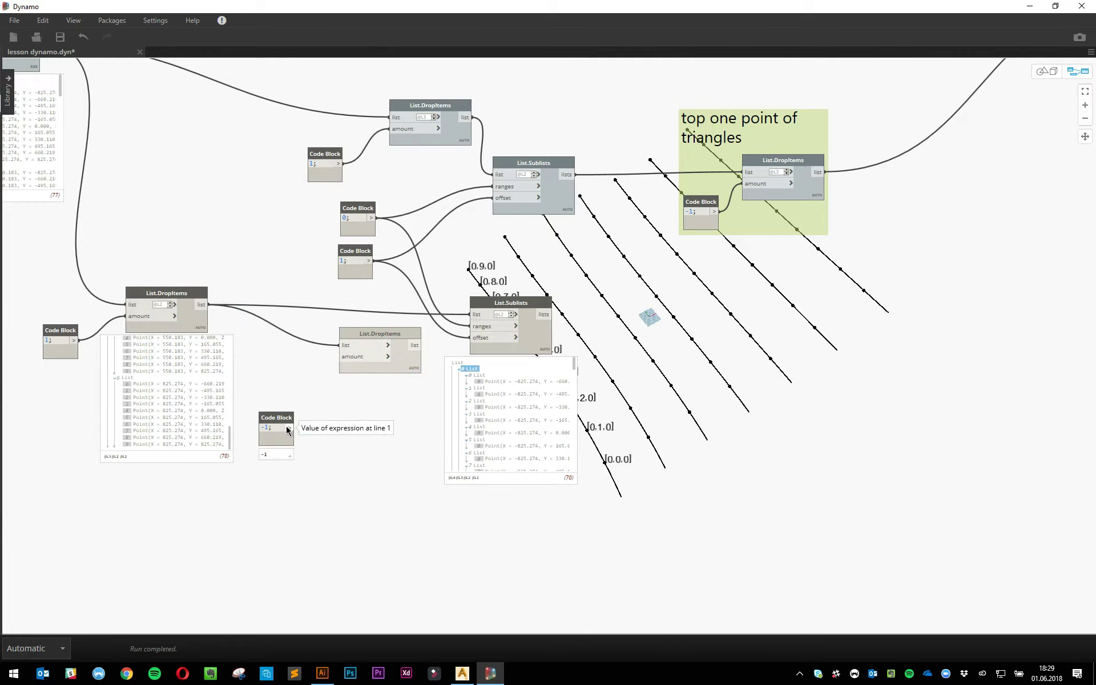
{"action": "left_click_drag", "start_coordinate": [288, 428], "coordinate": [341, 357]}
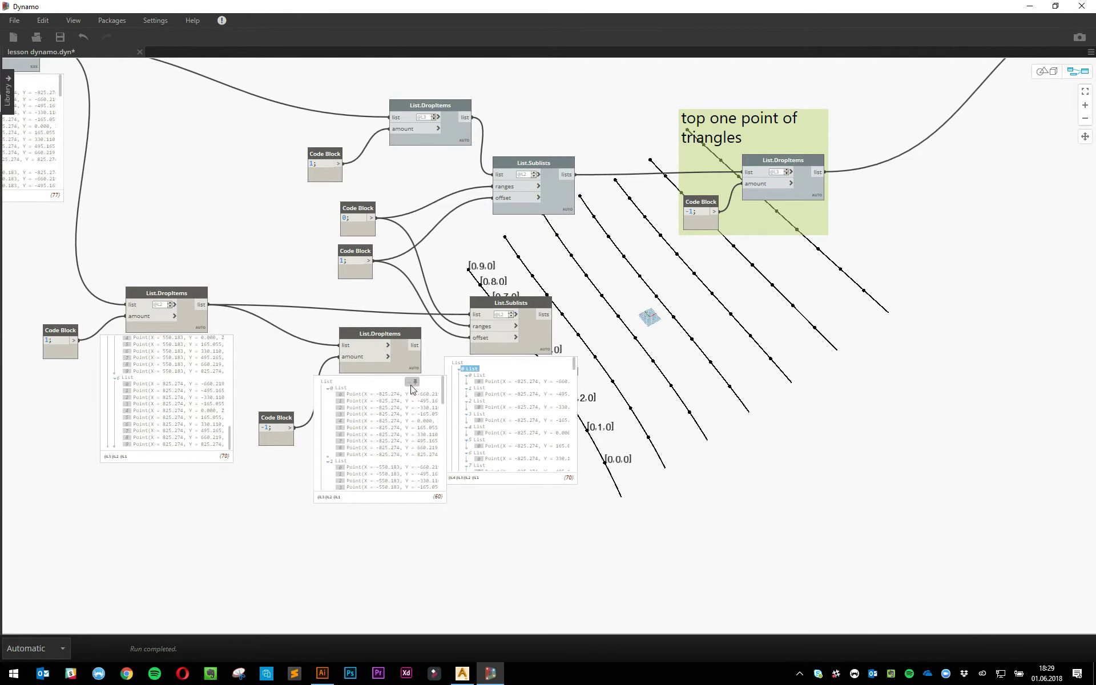
{"action": "left_click", "coordinate": [412, 388]}
- Hide the first lower List.DropItems preview and rearrange the -1 code block and second List.DropItems node into the freed space
{"action": "scroll", "coordinate": [186, 371], "scroll_direction": "up", "scroll_amount": 5}
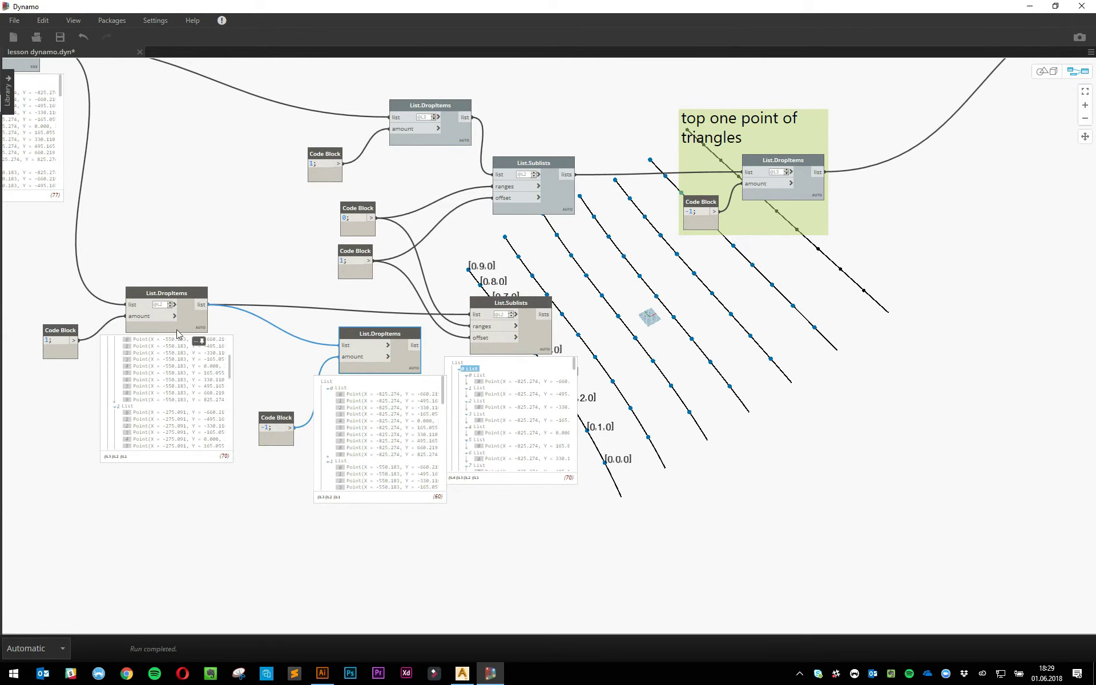
{"action": "scroll", "coordinate": [177, 334], "scroll_direction": "down", "scroll_amount": 2}
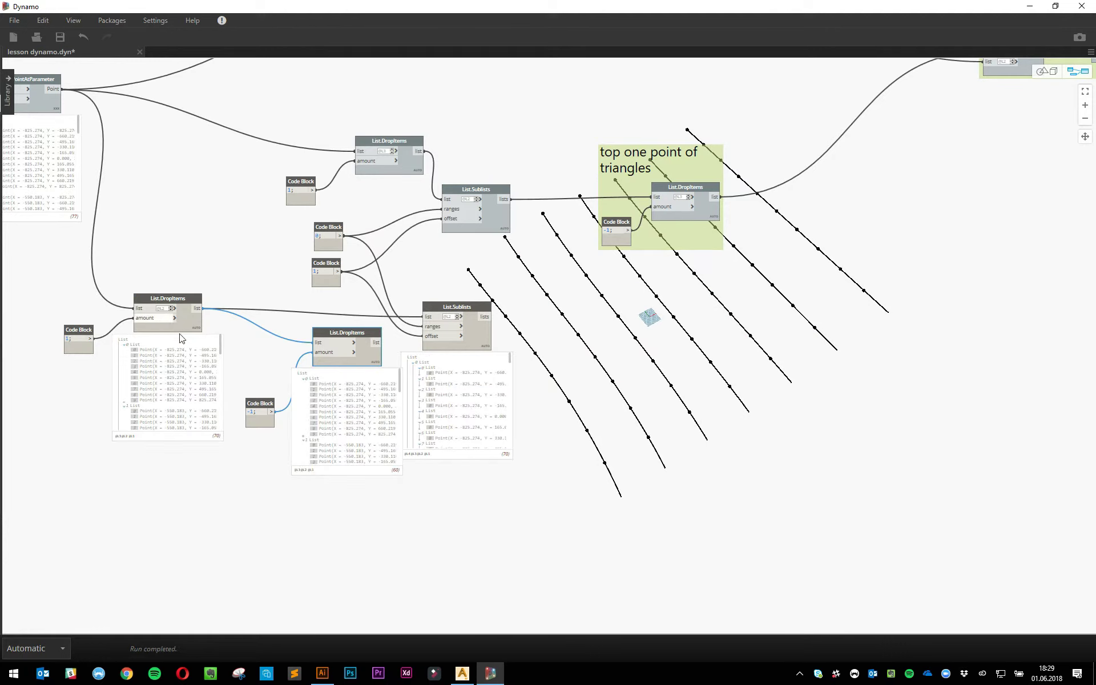
{"action": "left_click", "coordinate": [196, 341]}
{"action": "left_click", "coordinate": [241, 364]}
{"action": "left_click_drag", "start_coordinate": [262, 404], "coordinate": [259, 403]}
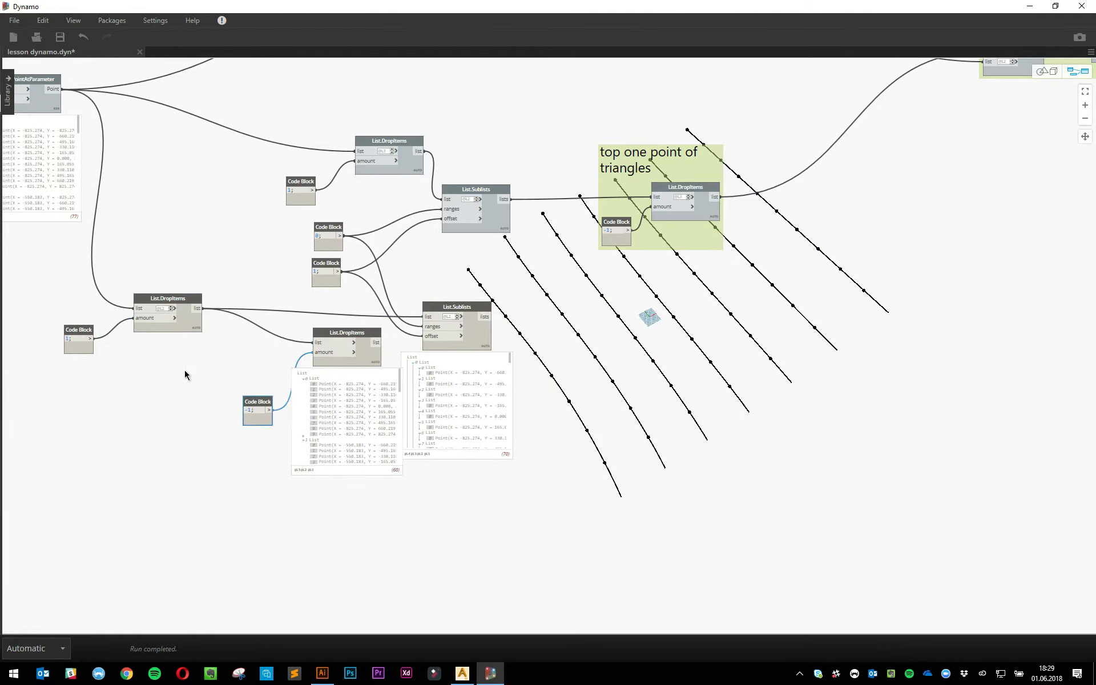
{"action": "left_click_drag", "start_coordinate": [185, 375], "coordinate": [184, 376]}
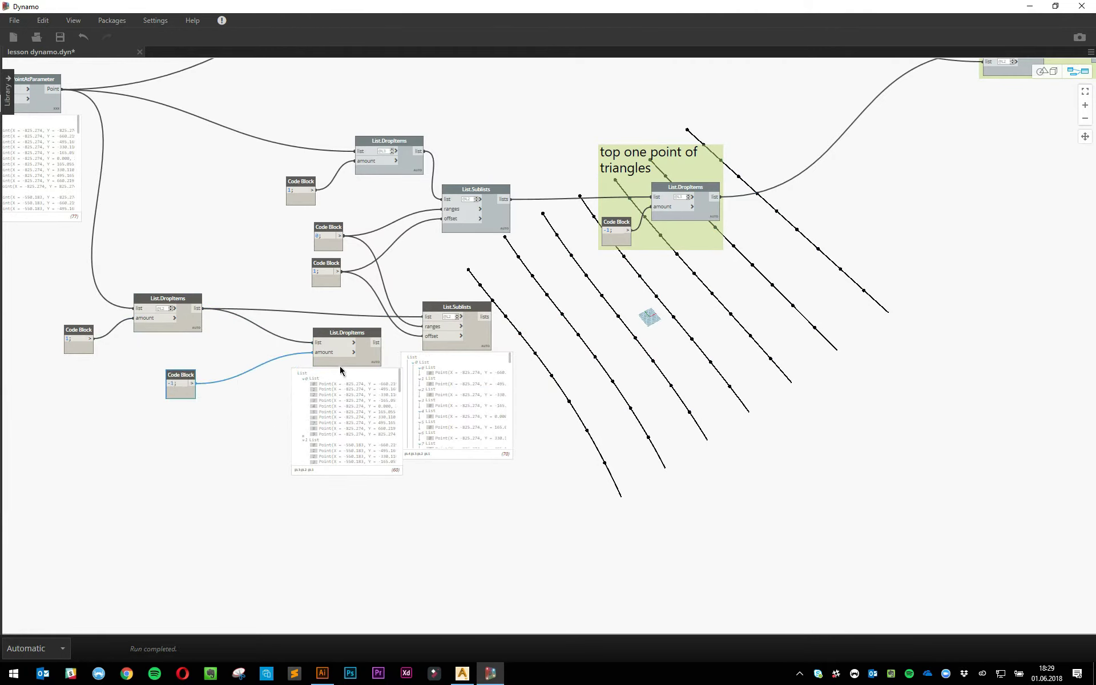
{"action": "left_click", "coordinate": [357, 337]}
{"action": "left_click_drag", "start_coordinate": [337, 353], "coordinate": [325, 360]}
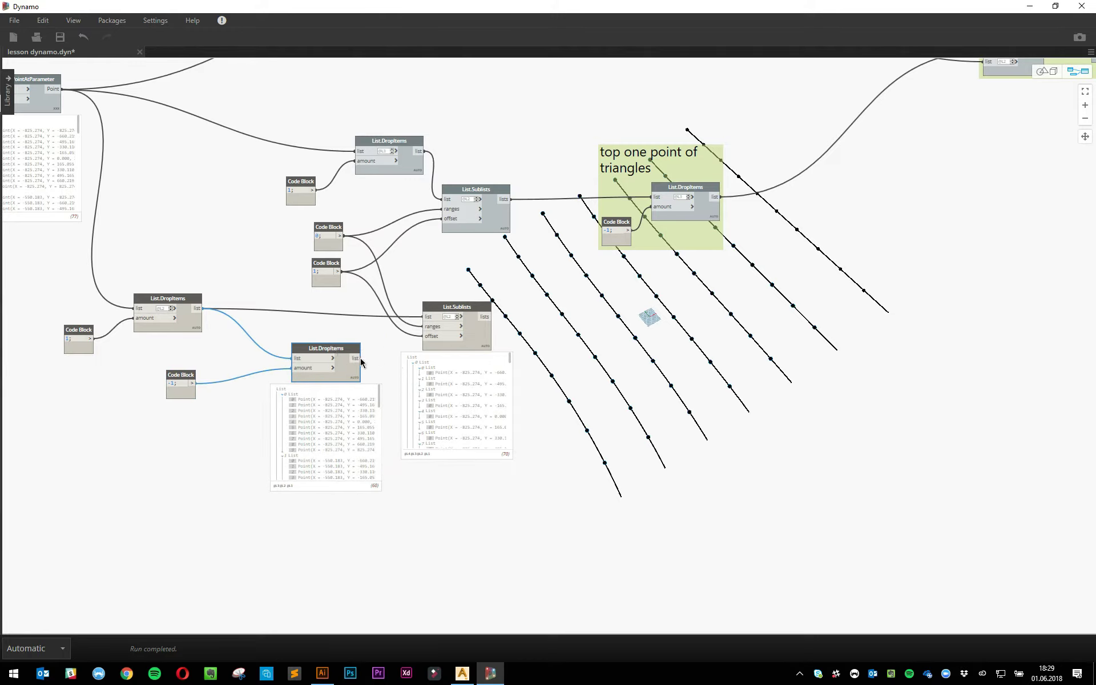
- Replace the list input of the lower List.Sublists node with the output of the second List.DropItems node
{"action": "left_click", "coordinate": [486, 341]}
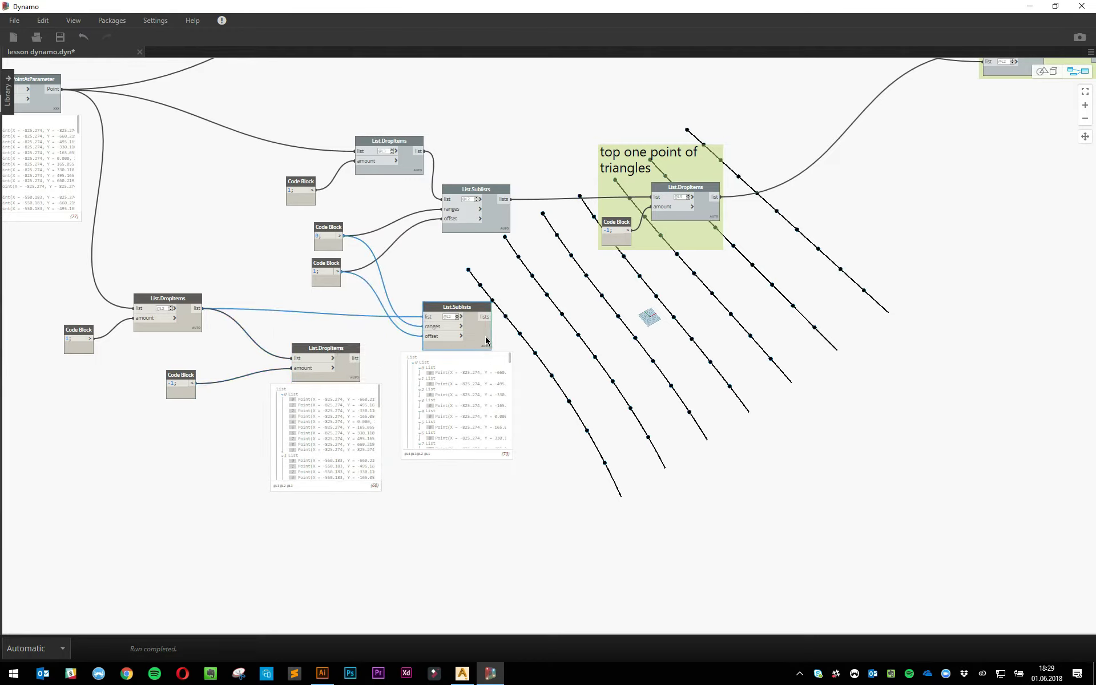
{"action": "left_click_drag", "start_coordinate": [355, 358], "coordinate": [425, 316]}
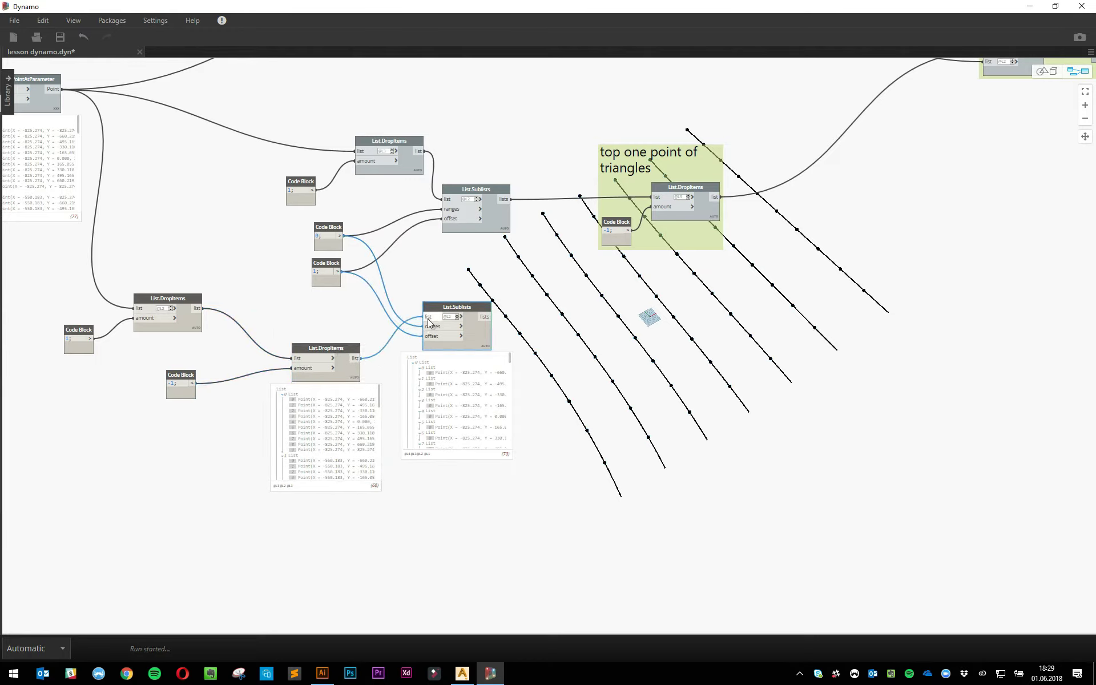
{"action": "right_click", "coordinate": [476, 349]}
{"action": "left_click", "coordinate": [628, 465]}
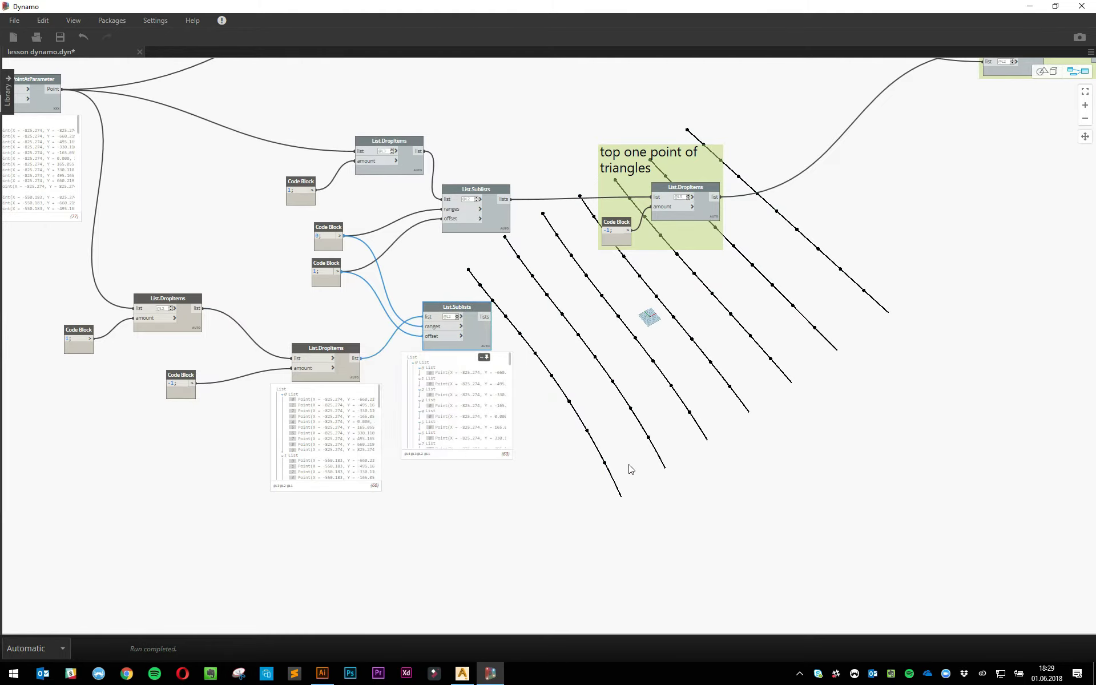
{"action": "left_click", "coordinate": [350, 376]}
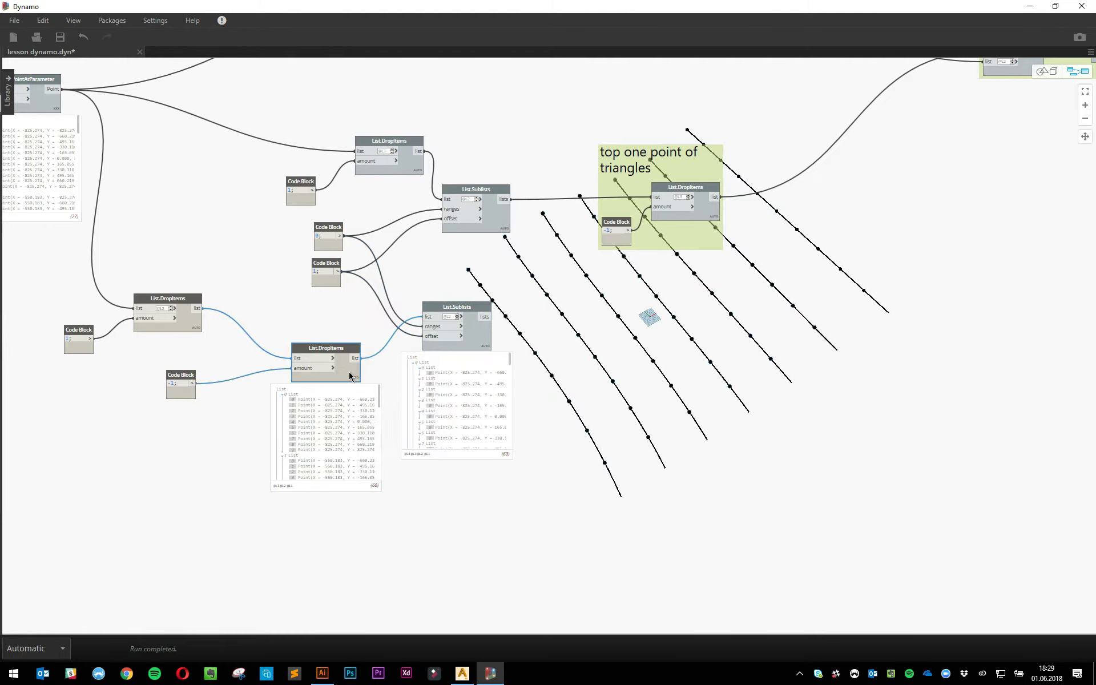
- Turn off the geometry preview of both lower List.DropItems nodes
{"action": "left_click", "coordinate": [194, 325]}
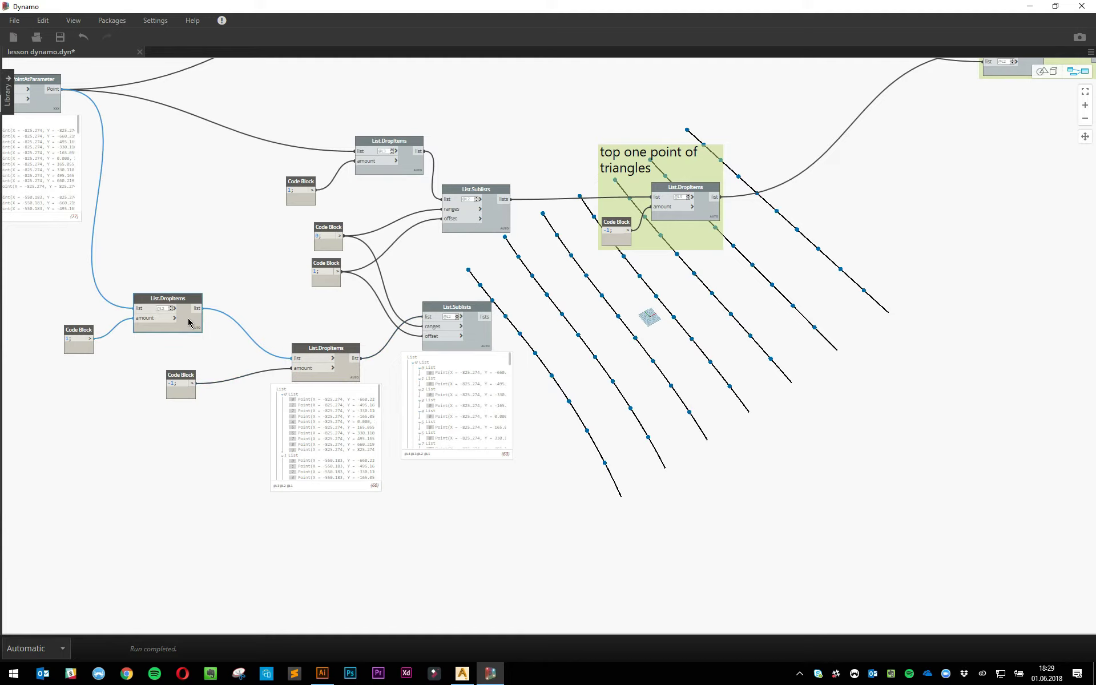
{"action": "right_click", "coordinate": [194, 322]}
{"action": "left_click", "coordinate": [103, 408]}
{"action": "left_click", "coordinate": [179, 467]}
{"action": "left_click", "coordinate": [351, 370]}
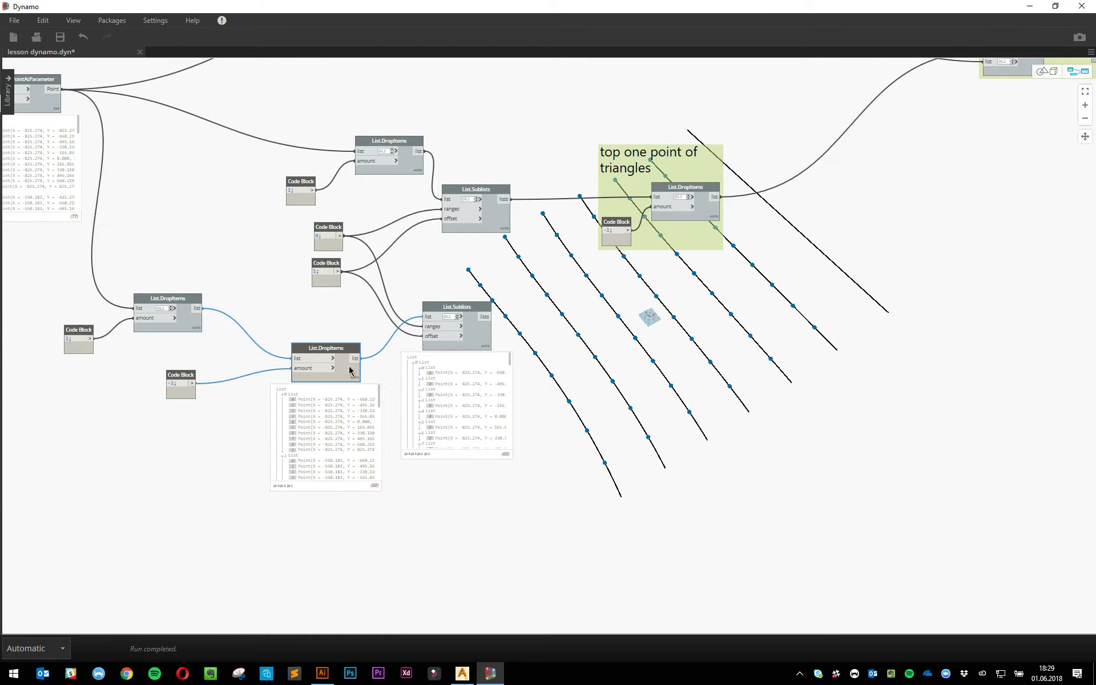
{"action": "middle_click_drag", "start_coordinate": [611, 440], "coordinate": [509, 357]}
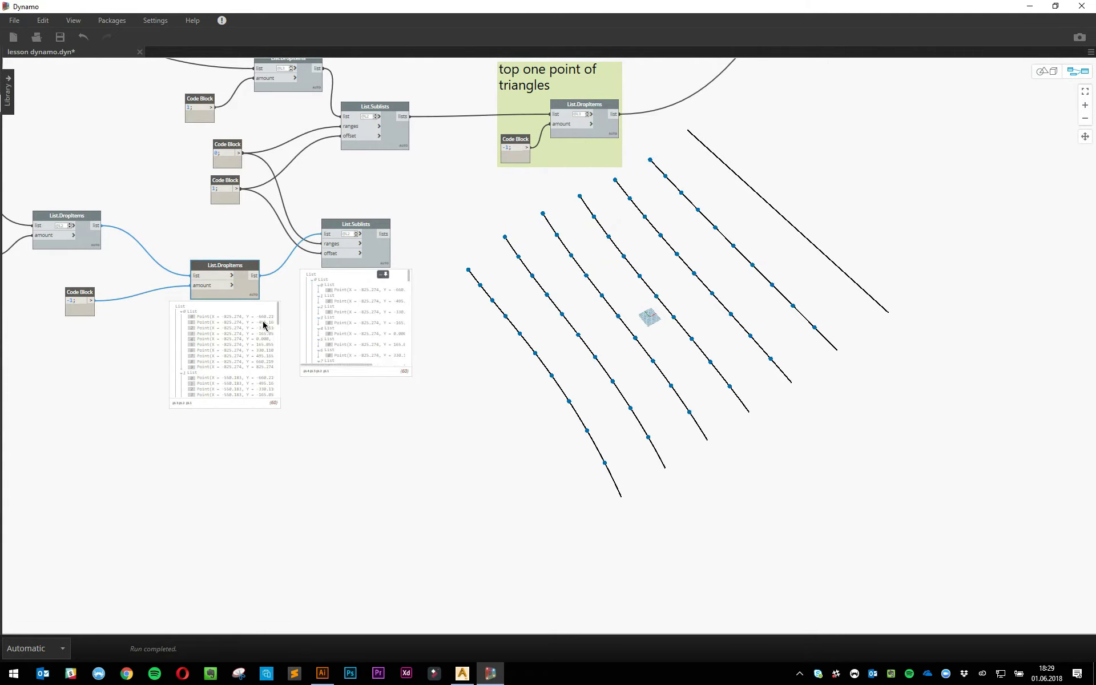
{"action": "scroll", "coordinate": [354, 399], "scroll_direction": "up", "scroll_amount": 3}
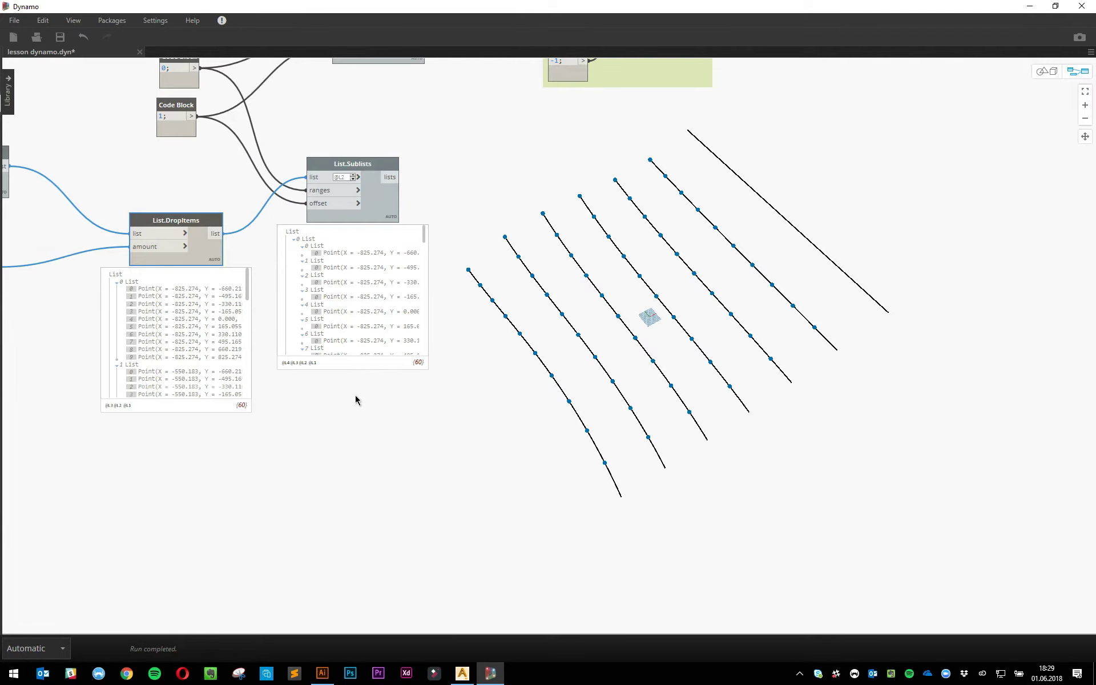
{"action": "left_click_drag", "start_coordinate": [228, 292], "coordinate": [231, 268]}
{"action": "right_click", "coordinate": [230, 297]}
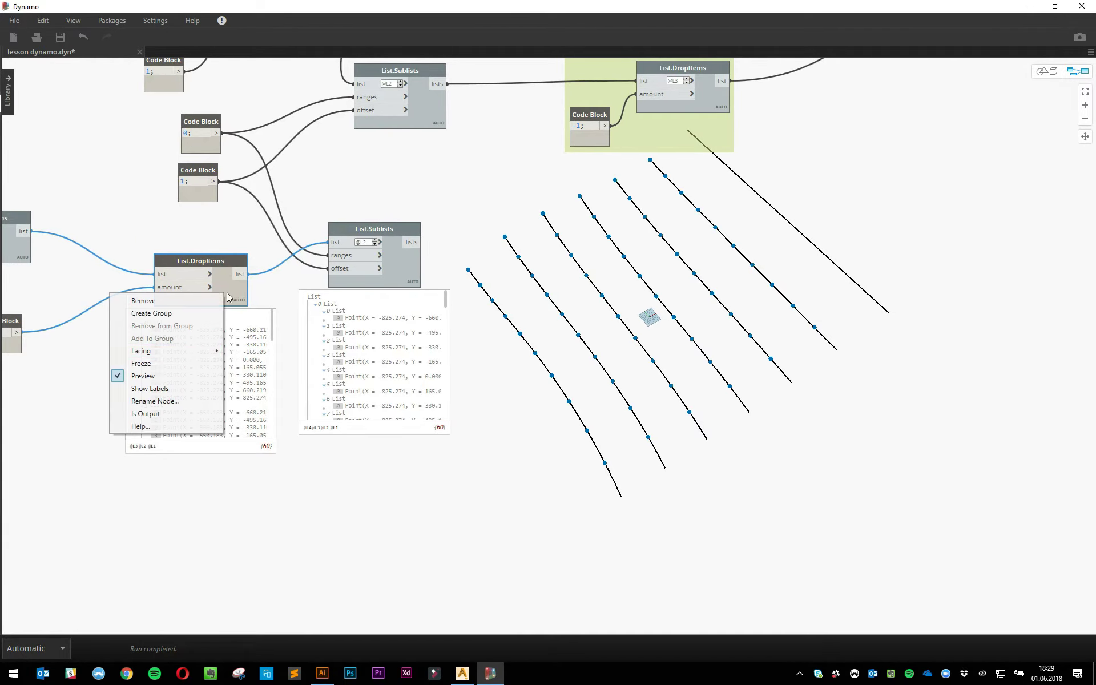
{"action": "left_click", "coordinate": [215, 373]}
- Turn on the geometry preview of the lower List.Sublists node
{"action": "left_click", "coordinate": [413, 265]}
{"action": "right_click", "coordinate": [413, 265]}
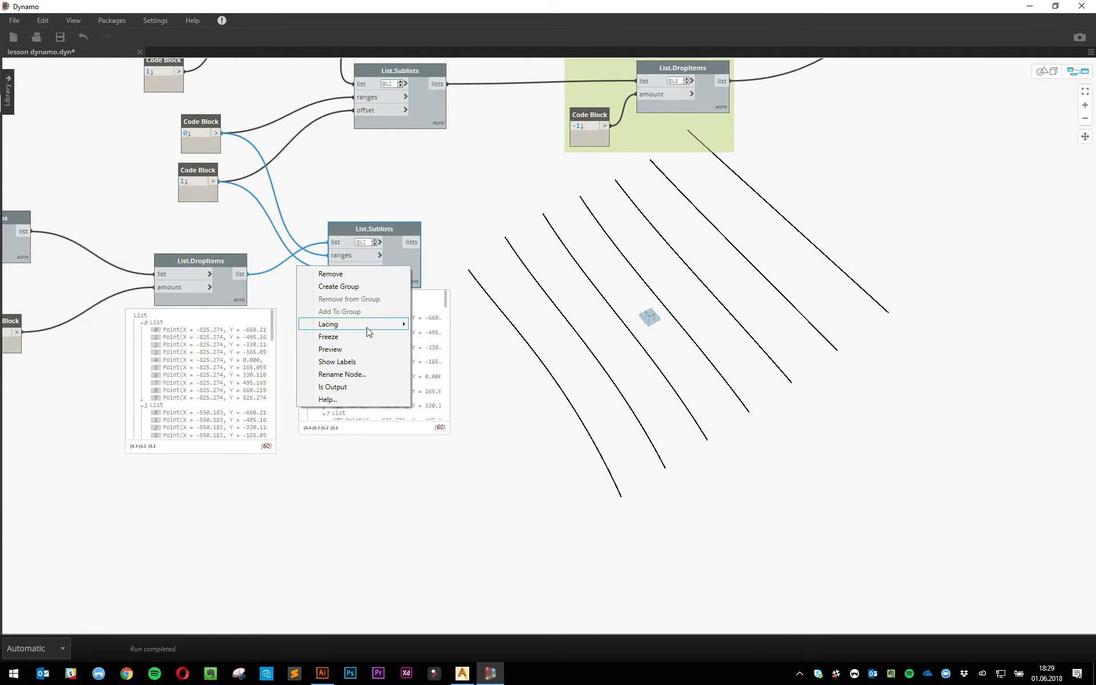
{"action": "left_click", "coordinate": [531, 334]}
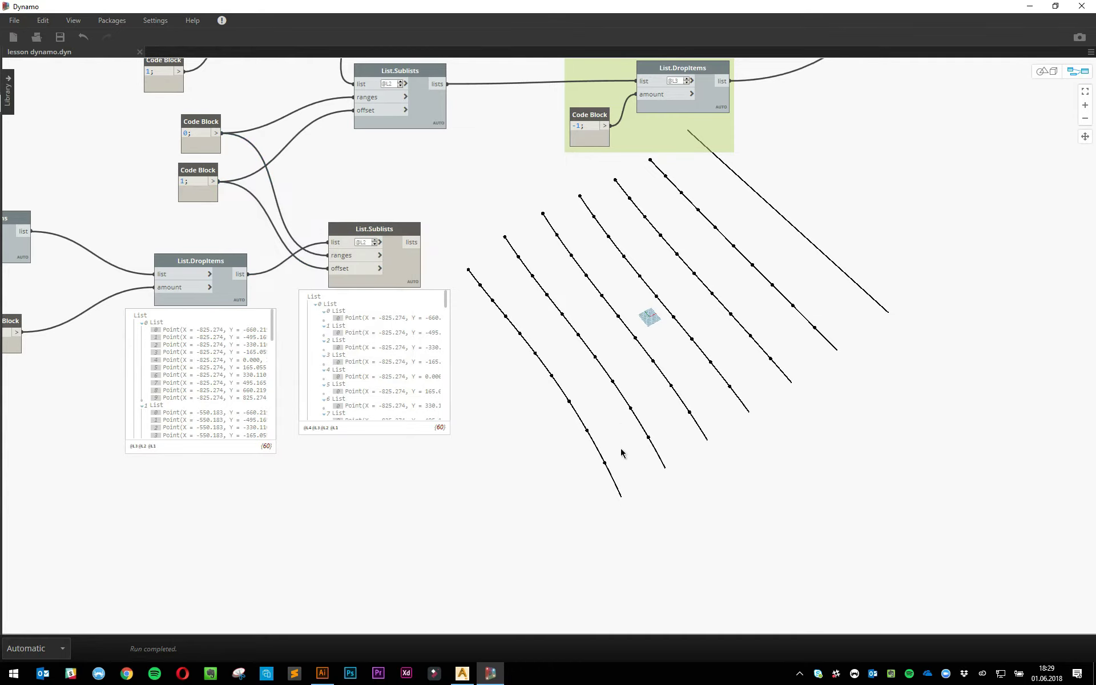
- Examine the point indices of the lower List.Sublists output, for its first sublist and for the whole list
{"action": "left_click", "coordinate": [330, 305]}
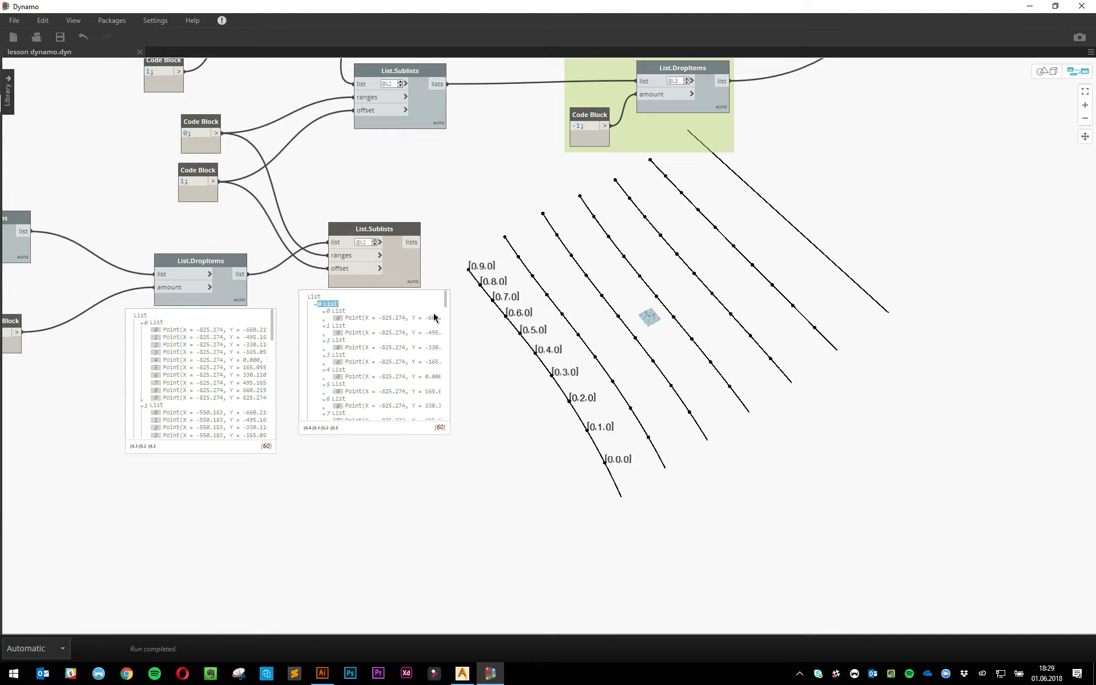
{"action": "left_click", "coordinate": [316, 307]}
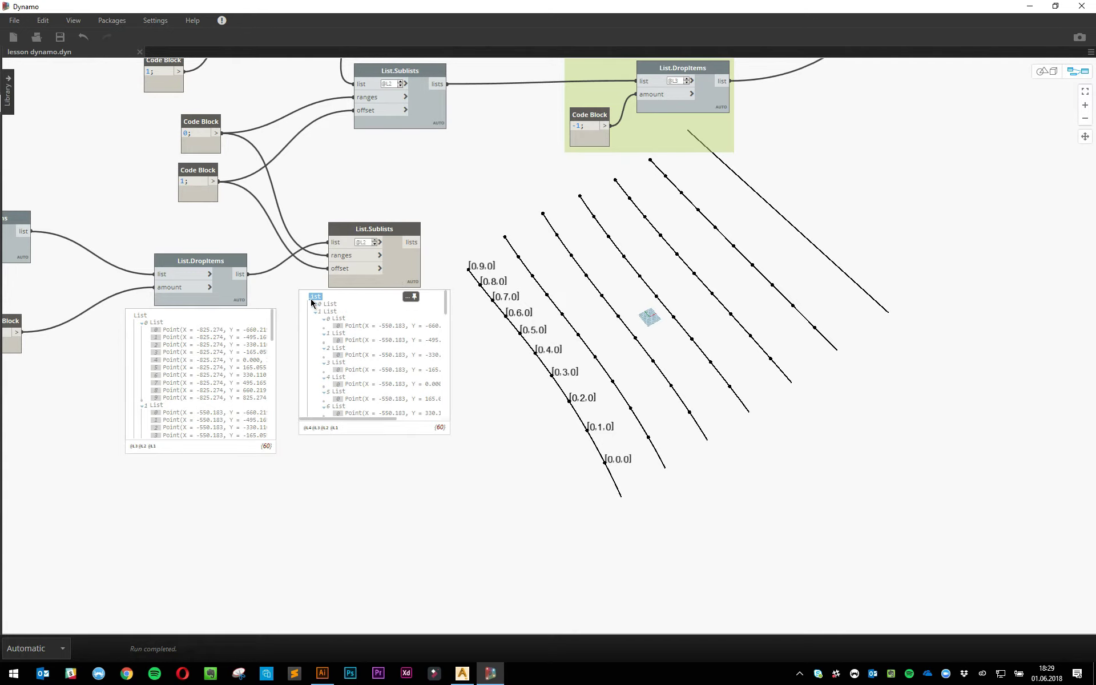
{"action": "left_click", "coordinate": [315, 297]}
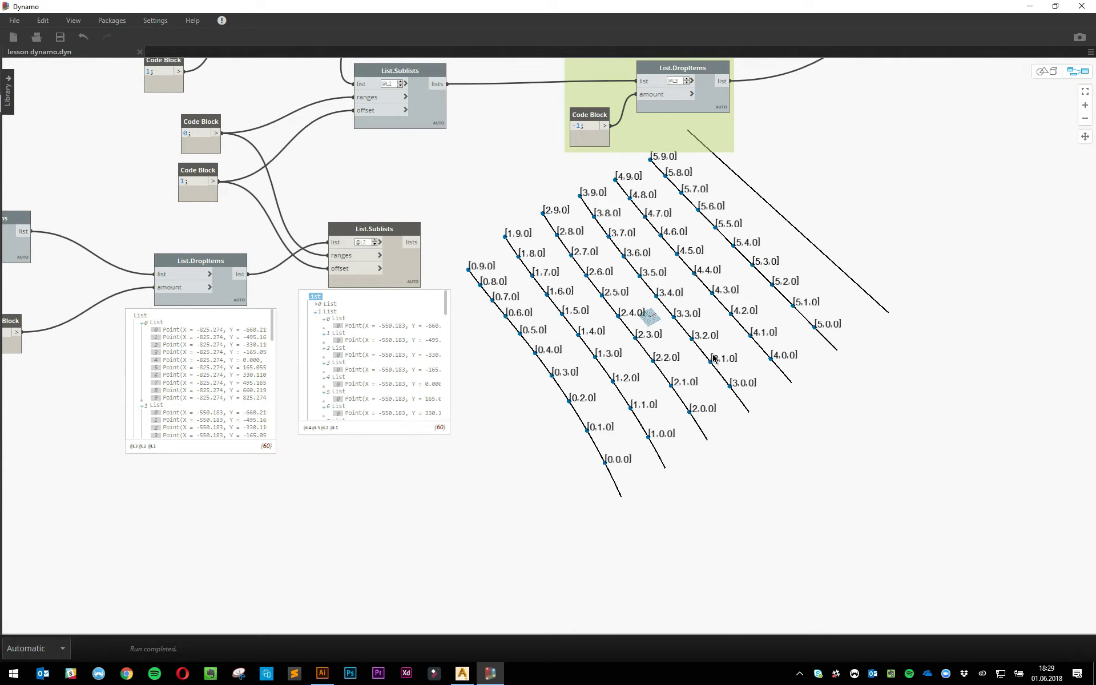
{"action": "left_click", "coordinate": [316, 305]}
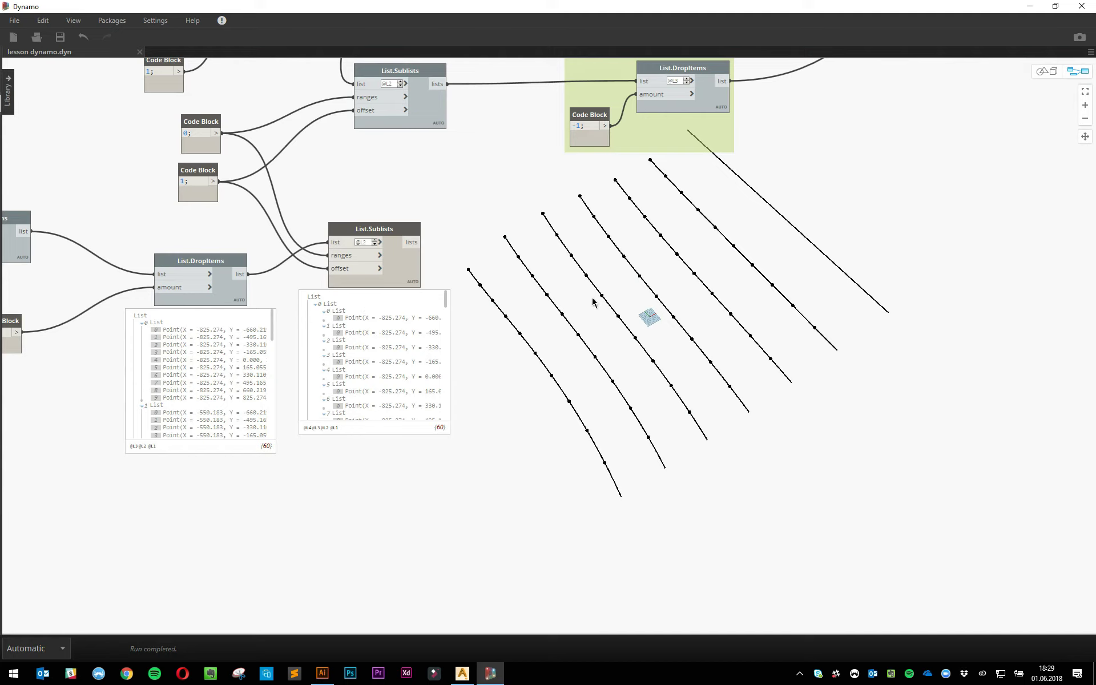
- Unpin the second lower List.DropItems preview and move the lower List.Sublists node farther along the chain
{"action": "left_click", "coordinate": [247, 320]}
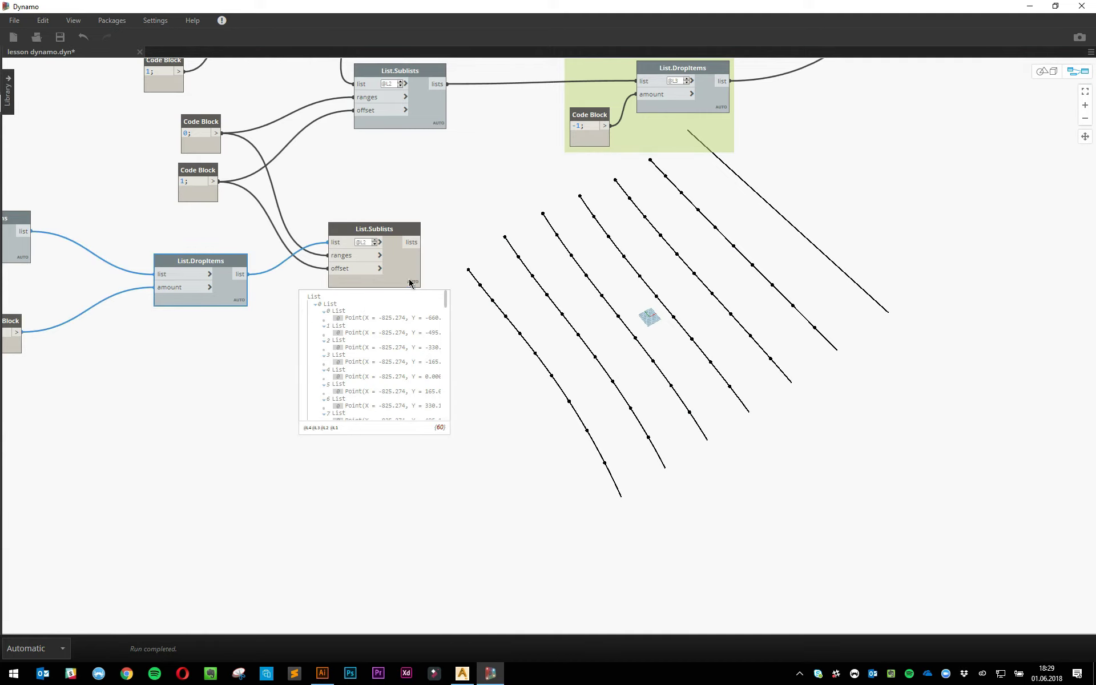
{"action": "left_click_drag", "start_coordinate": [374, 228], "coordinate": [547, 260]}
{"action": "scroll", "coordinate": [717, 325], "scroll_direction": "down", "scroll_amount": 3}
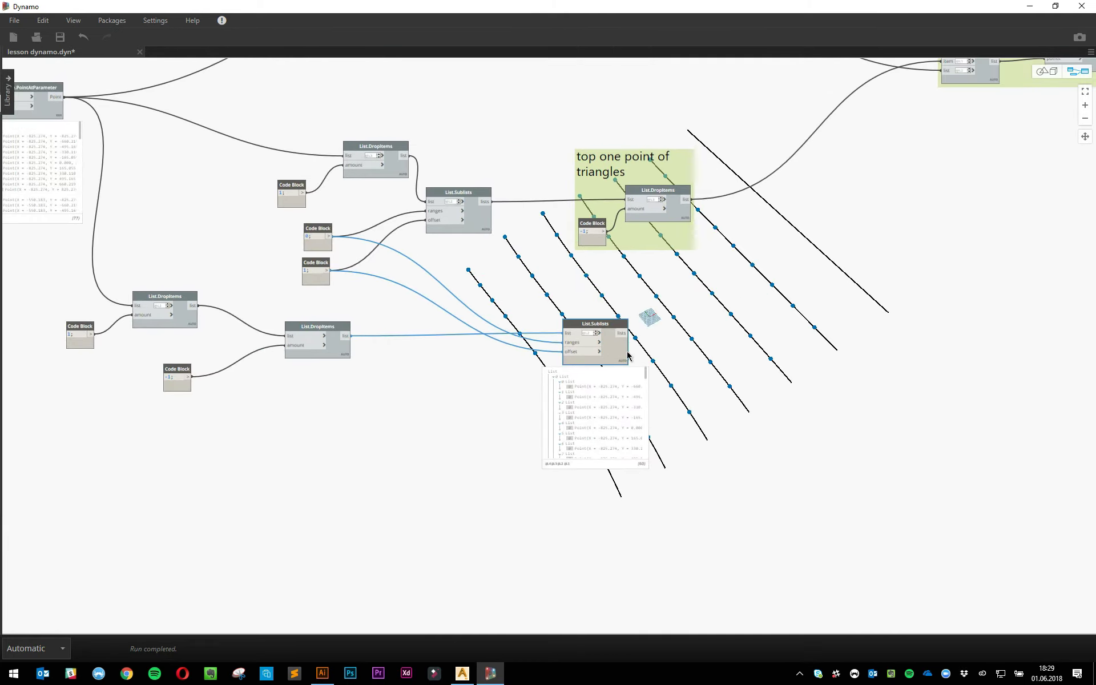
- Group the lower List.Sublists node under the title "bottom one point of each triangle" and place it beneath the "top one point of triangles" group
{"action": "key", "text": "ctrl+g"}
{"action": "left_click", "coordinate": [605, 311]}
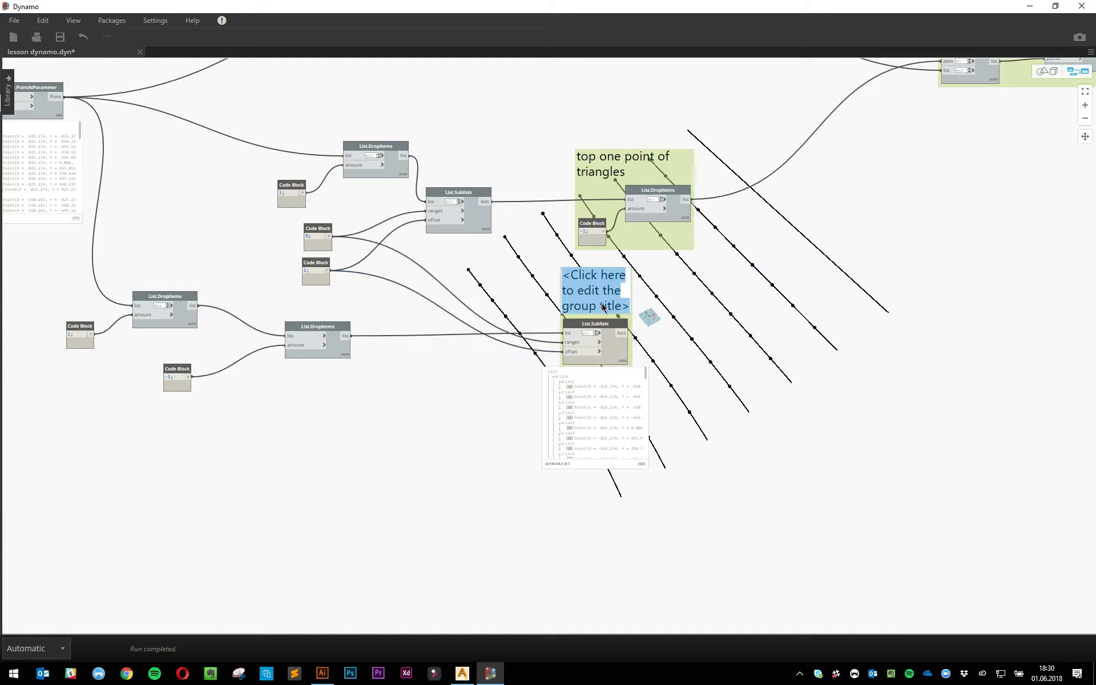
{"action": "type", "text": "bottom "}
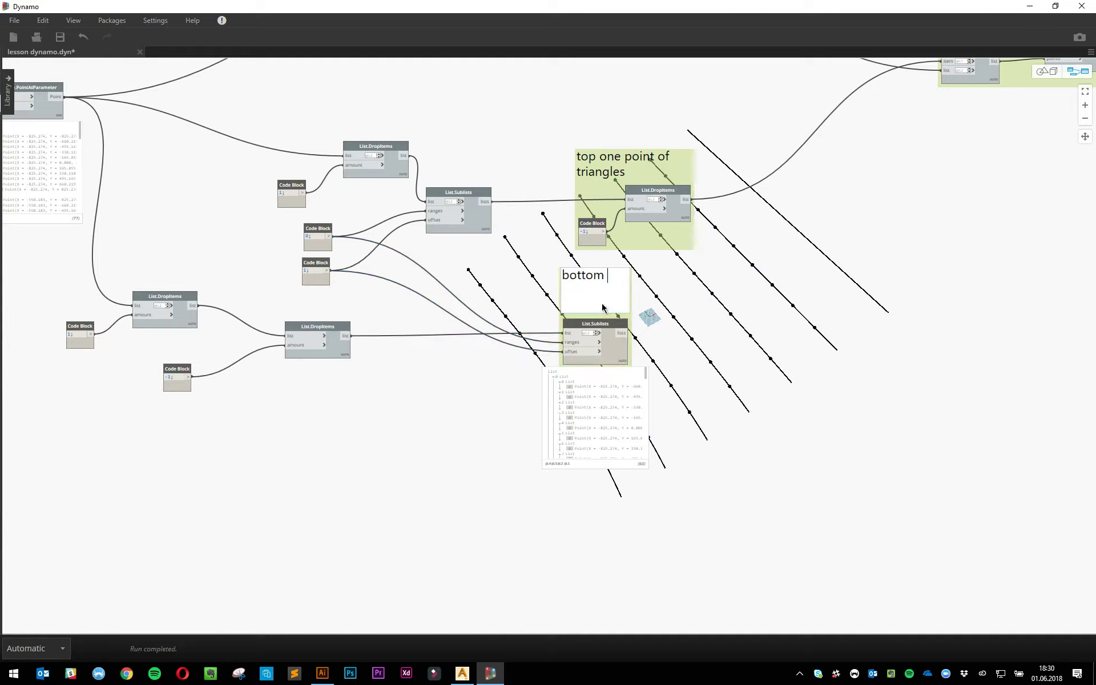
{"action": "type", "text": "one point of each triang"}
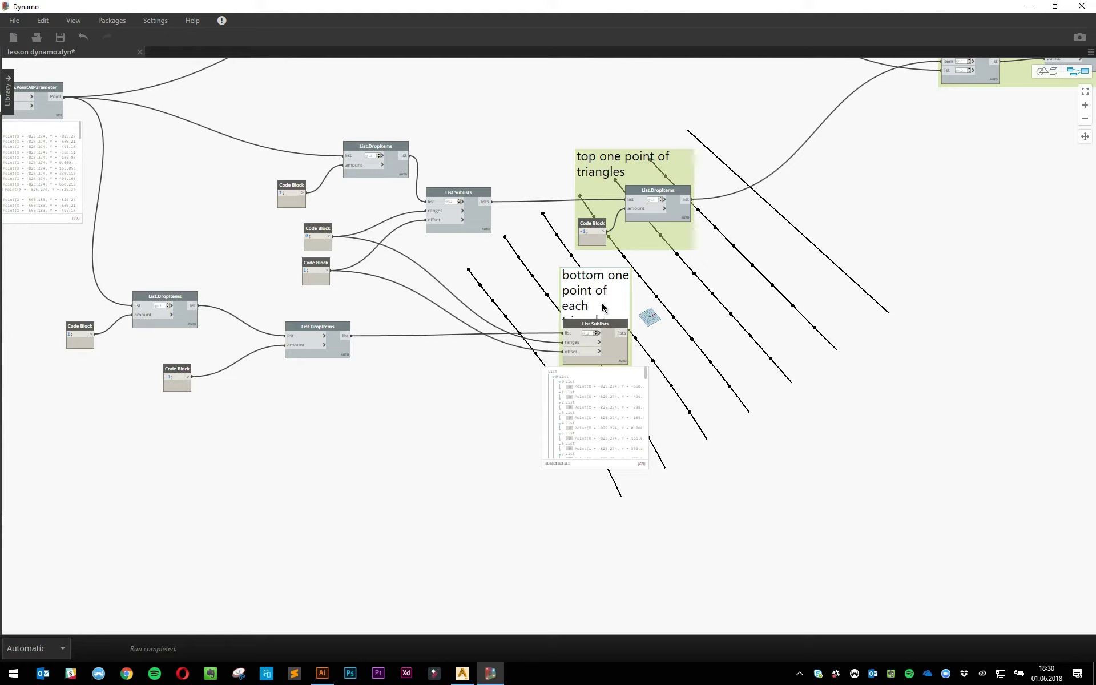
{"action": "type", "text": "le"}
{"action": "left_click", "coordinate": [748, 391]}
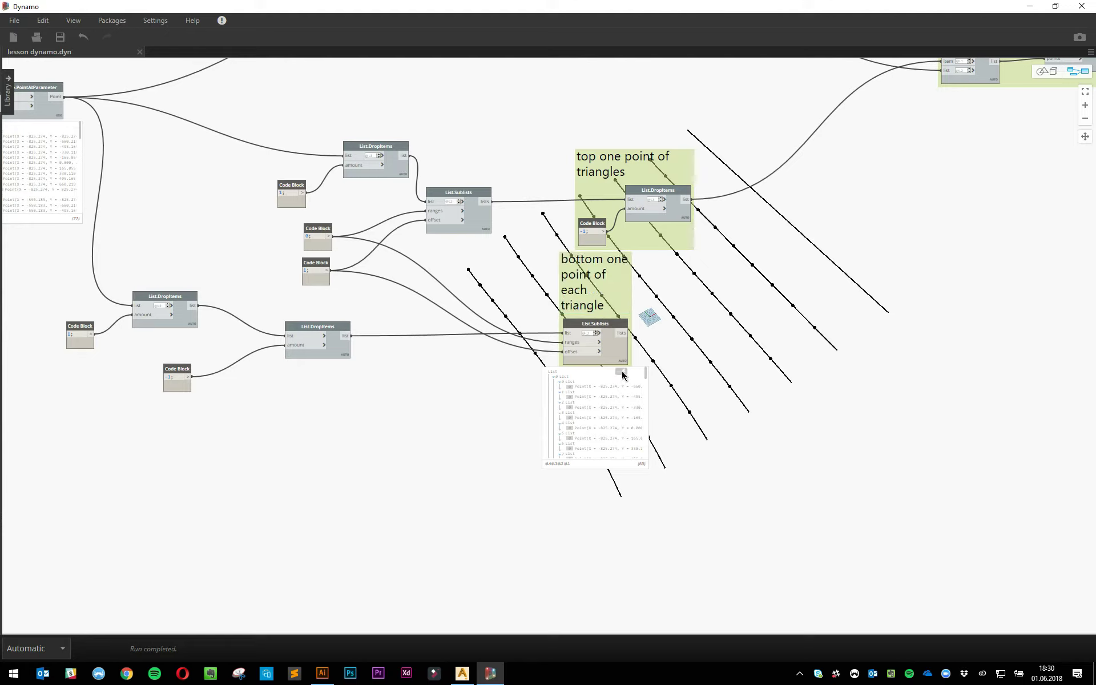
{"action": "left_click_drag", "start_coordinate": [615, 274], "coordinate": [676, 287]}
{"action": "left_click", "coordinate": [782, 413]}
- Move the first lower List.DropItems node along the chain and bring the 1 and -1 code blocks closer to the nodes they feed
{"action": "middle_click_drag", "start_coordinate": [450, 469], "coordinate": [642, 432]}
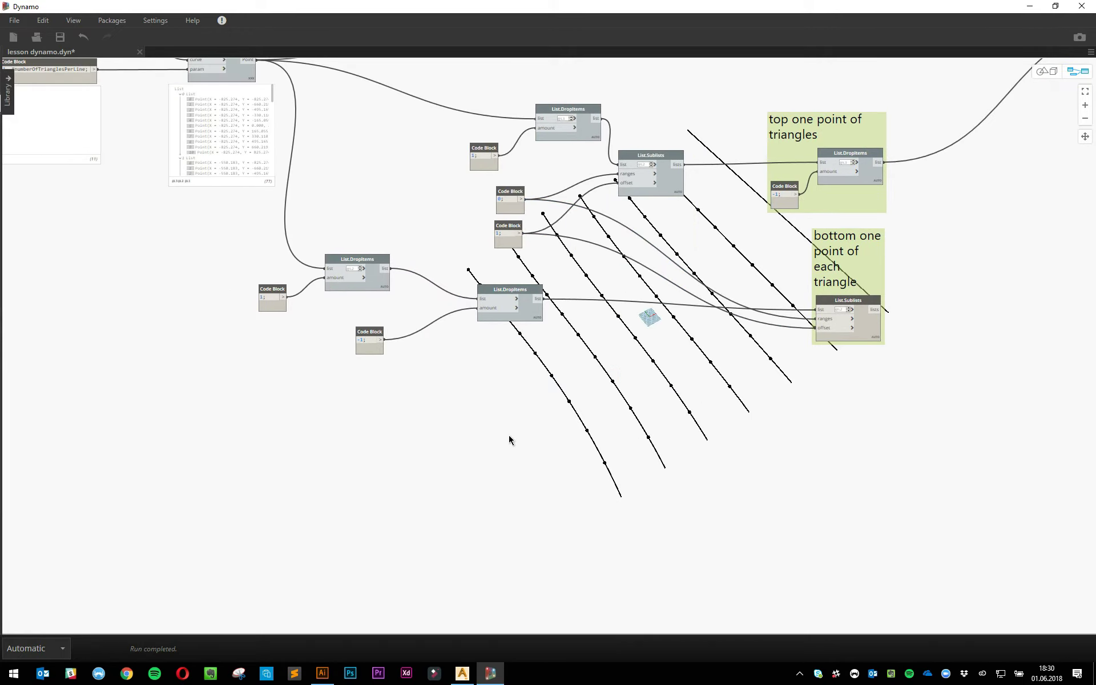
{"action": "middle_click_drag", "start_coordinate": [509, 435], "coordinate": [519, 557]}
{"action": "left_click", "coordinate": [417, 385]}
{"action": "left_click_drag", "start_coordinate": [417, 385], "coordinate": [431, 390]}
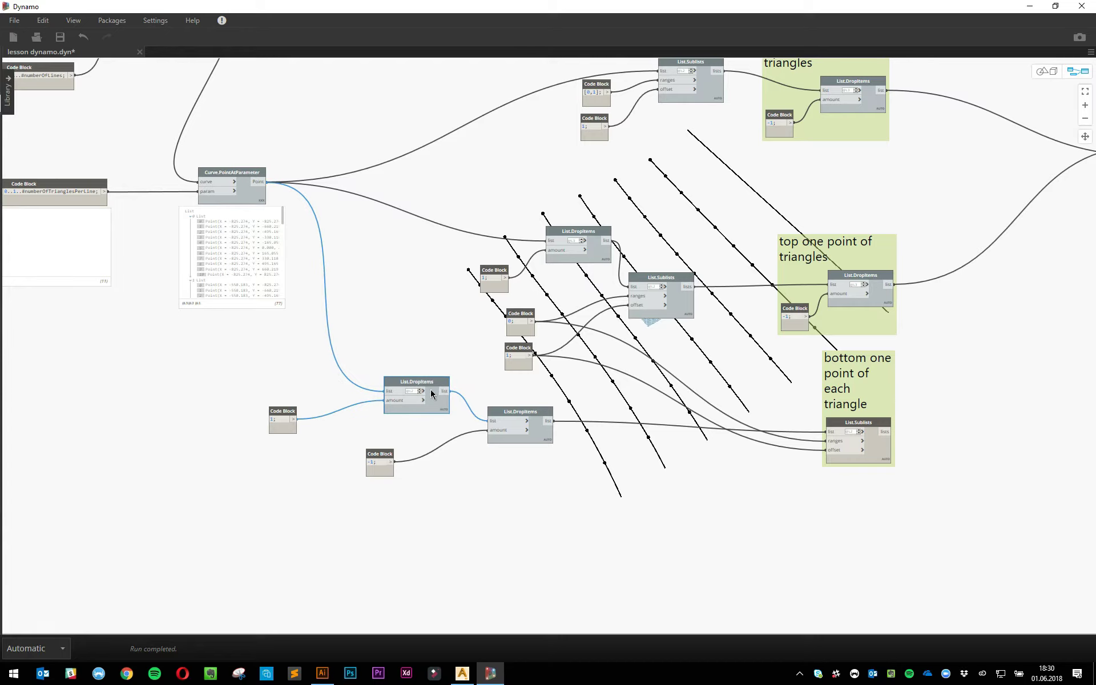
{"action": "left_click_drag", "start_coordinate": [293, 414], "coordinate": [359, 418]}
{"action": "left_click", "coordinate": [259, 407]}
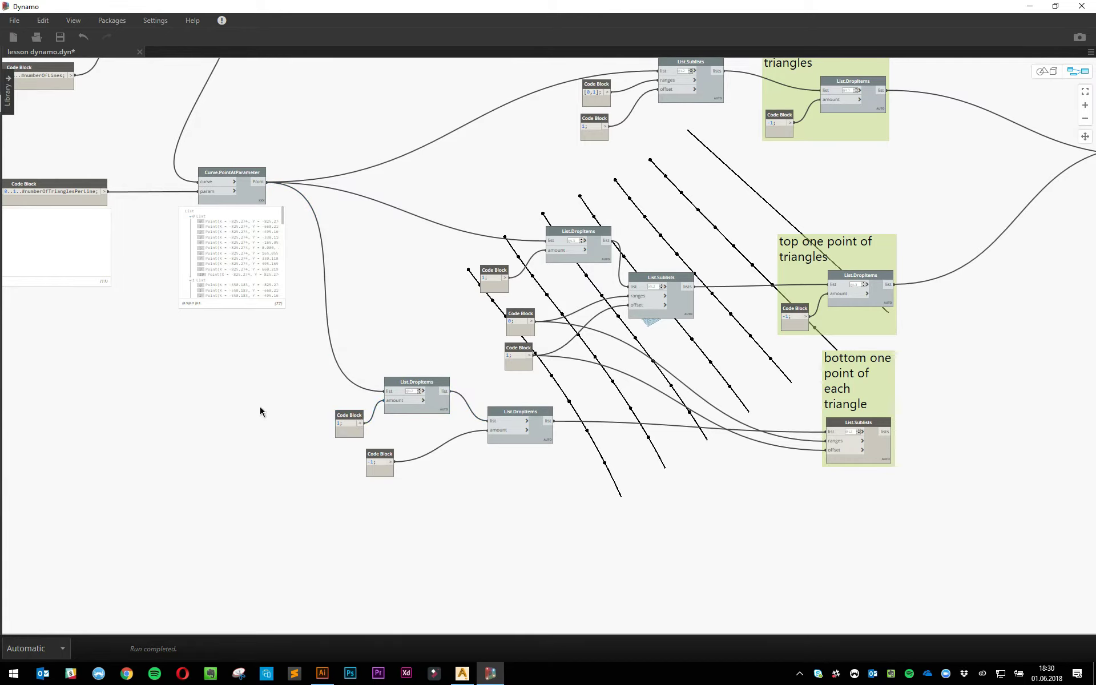
{"action": "middle_click_drag", "start_coordinate": [267, 426], "coordinate": [286, 395]}
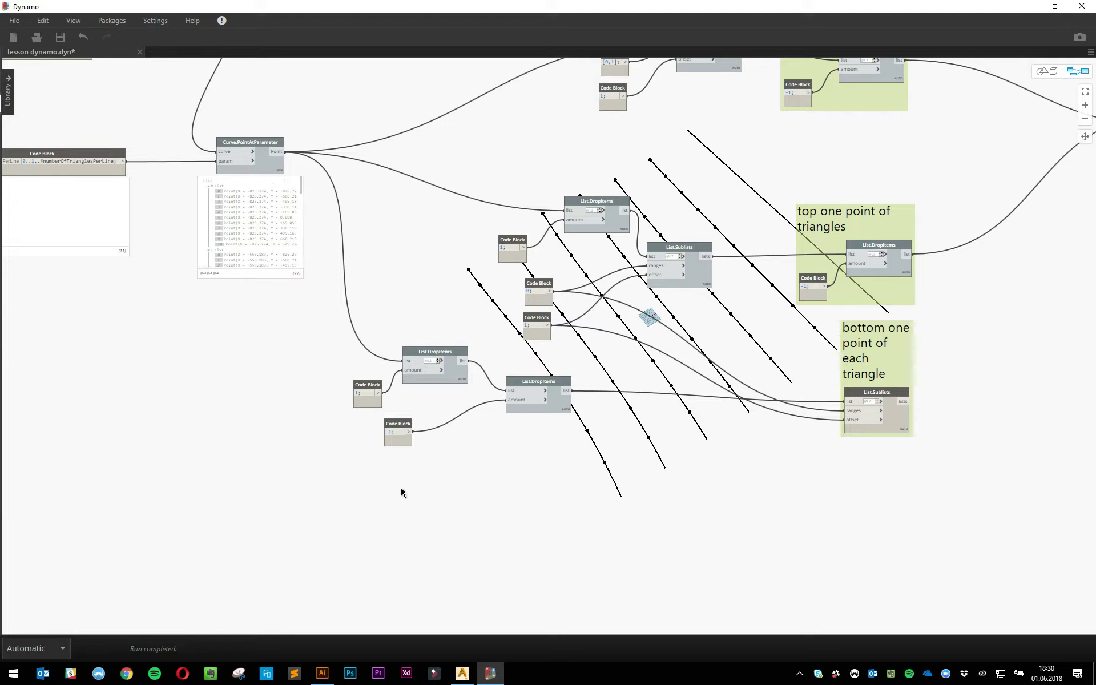
{"action": "left_click_drag", "start_coordinate": [408, 424], "coordinate": [474, 425]}
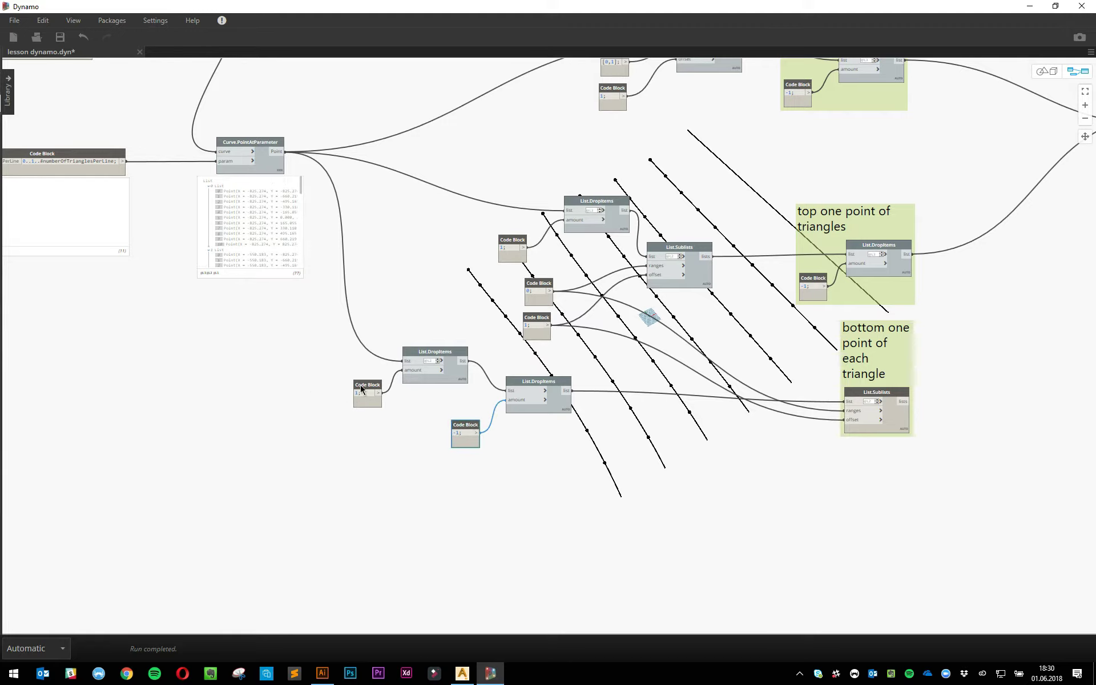
- Switch to Illustrator to examine the corner points in the triangle sketch, and return to Dynamo
{"action": "mouse_move", "coordinate": [460, 391]}
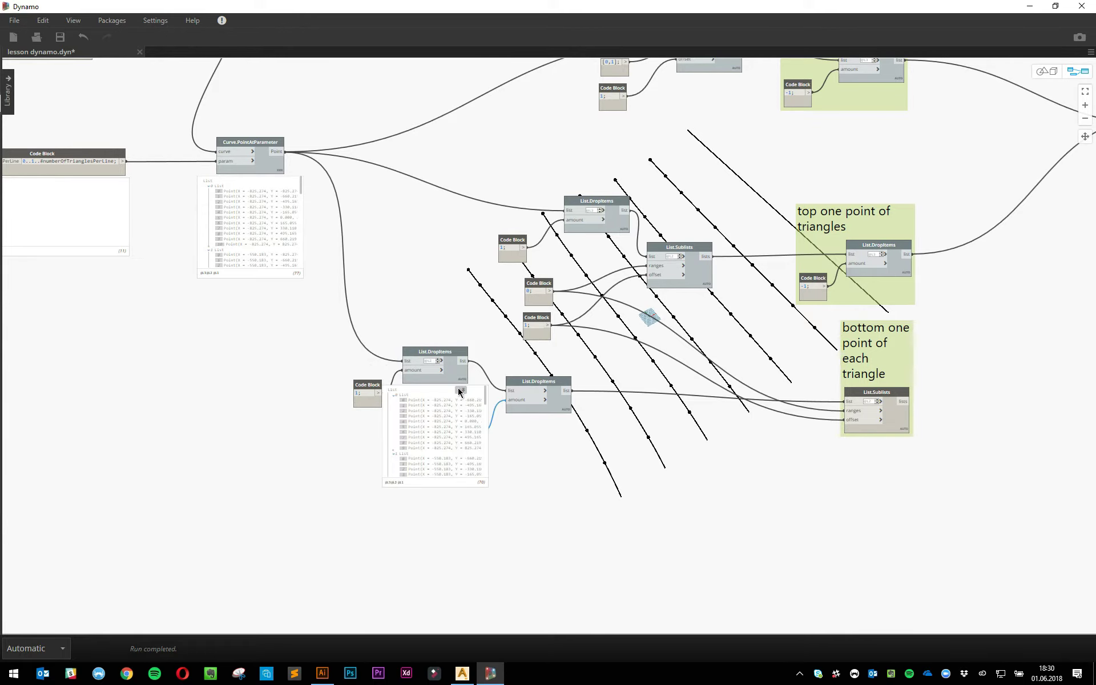
{"action": "key", "text": "alt+Tab"}
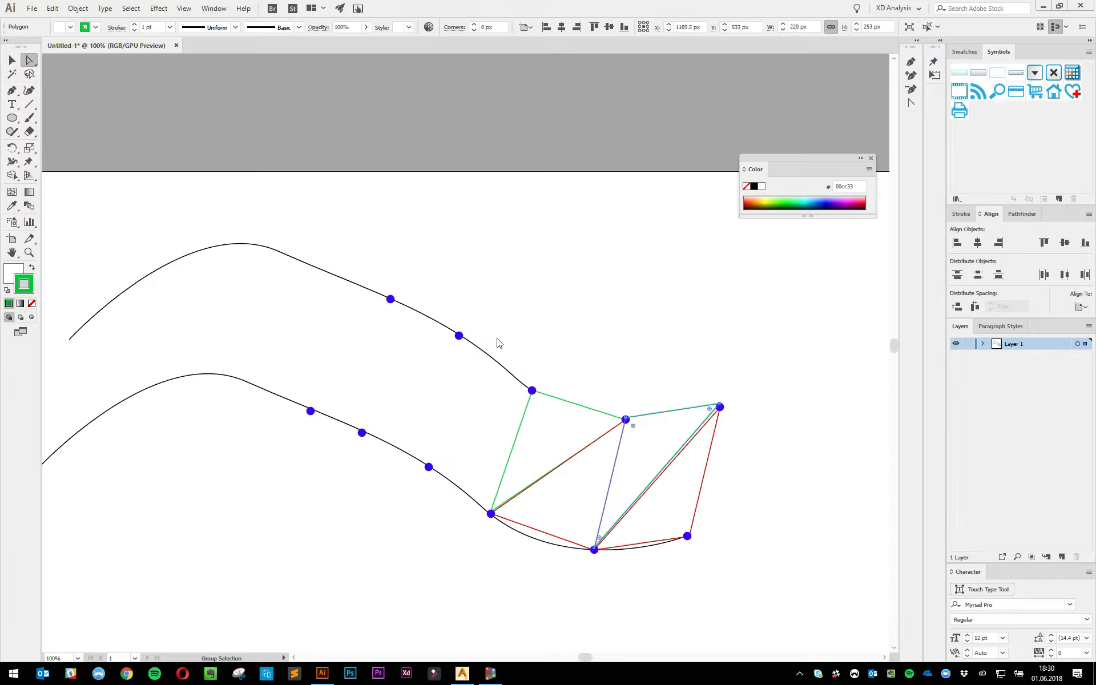
{"action": "left_click", "coordinate": [635, 463]}
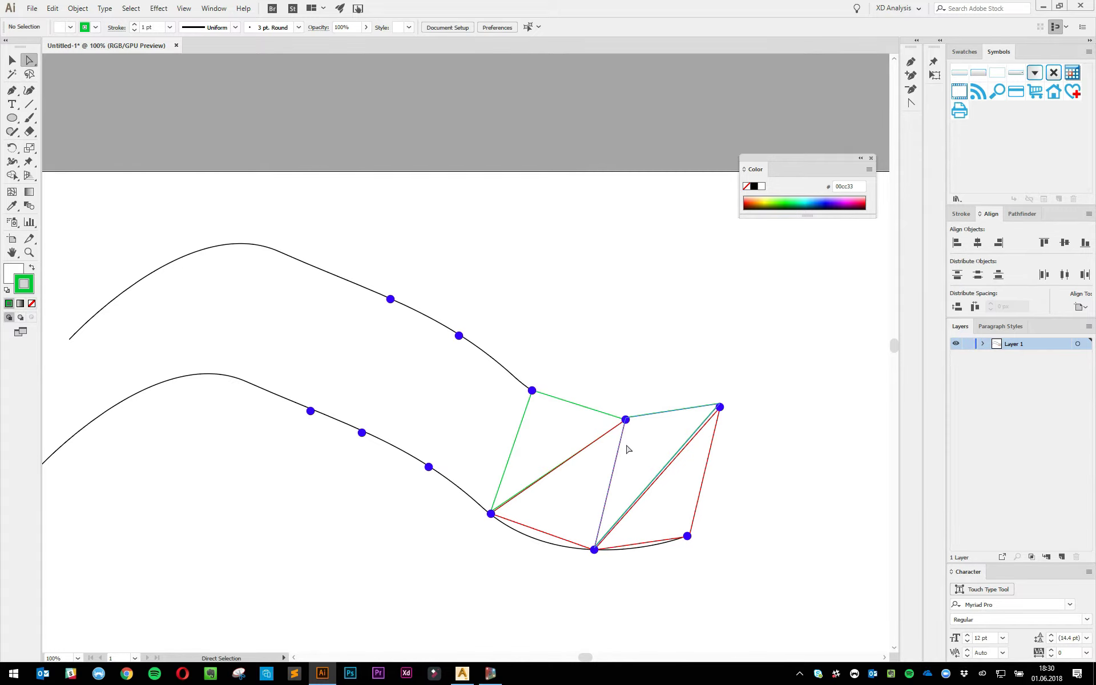
{"action": "key", "text": "alt+Tab"}
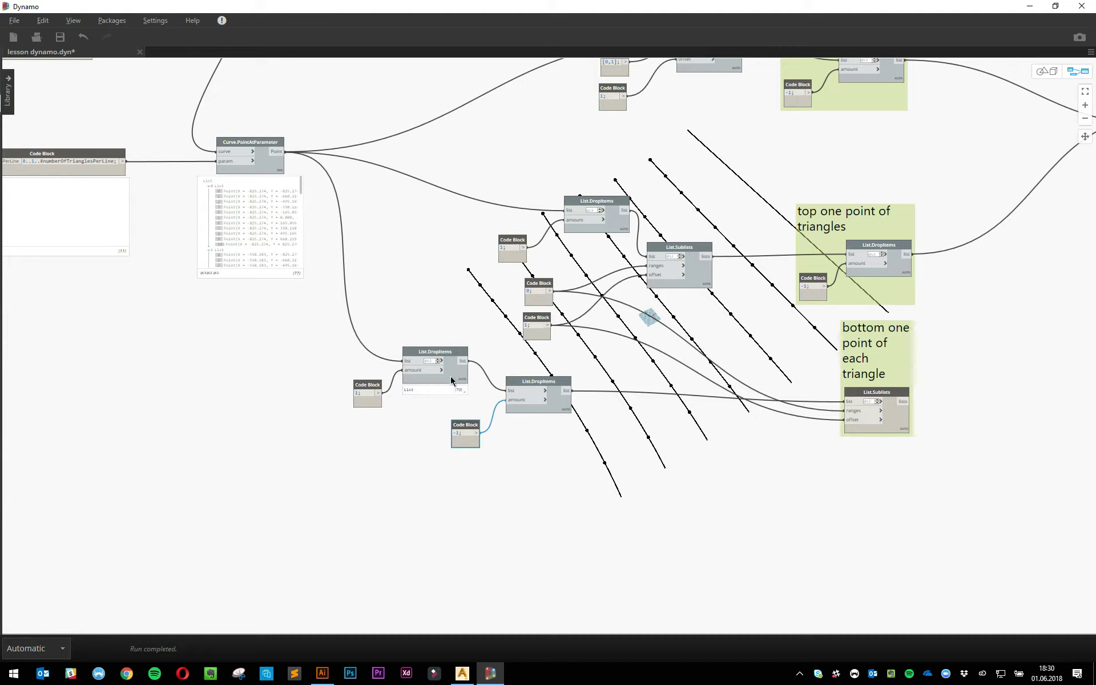
- Reposition the first lower List.DropItems node and its code block, and inspect the point indices of its first output sublist
{"action": "left_click_drag", "start_coordinate": [451, 378], "coordinate": [442, 365]}
{"action": "left_click_drag", "start_coordinate": [374, 386], "coordinate": [345, 372]}
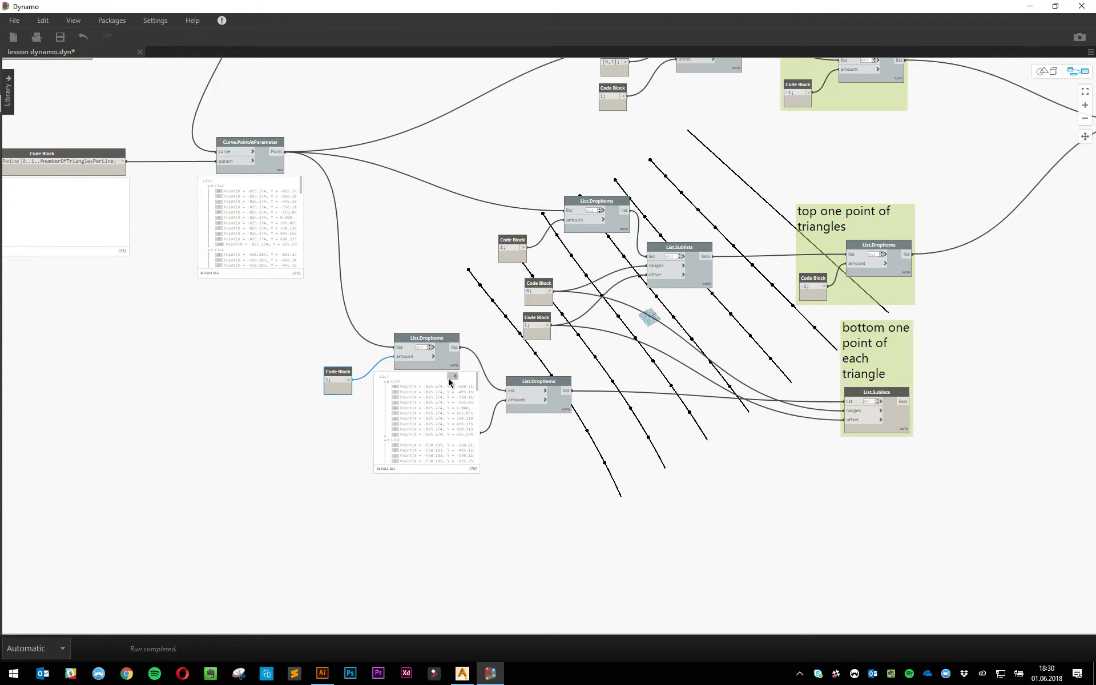
{"action": "left_click", "coordinate": [452, 377]}
{"action": "left_click", "coordinate": [395, 382]}
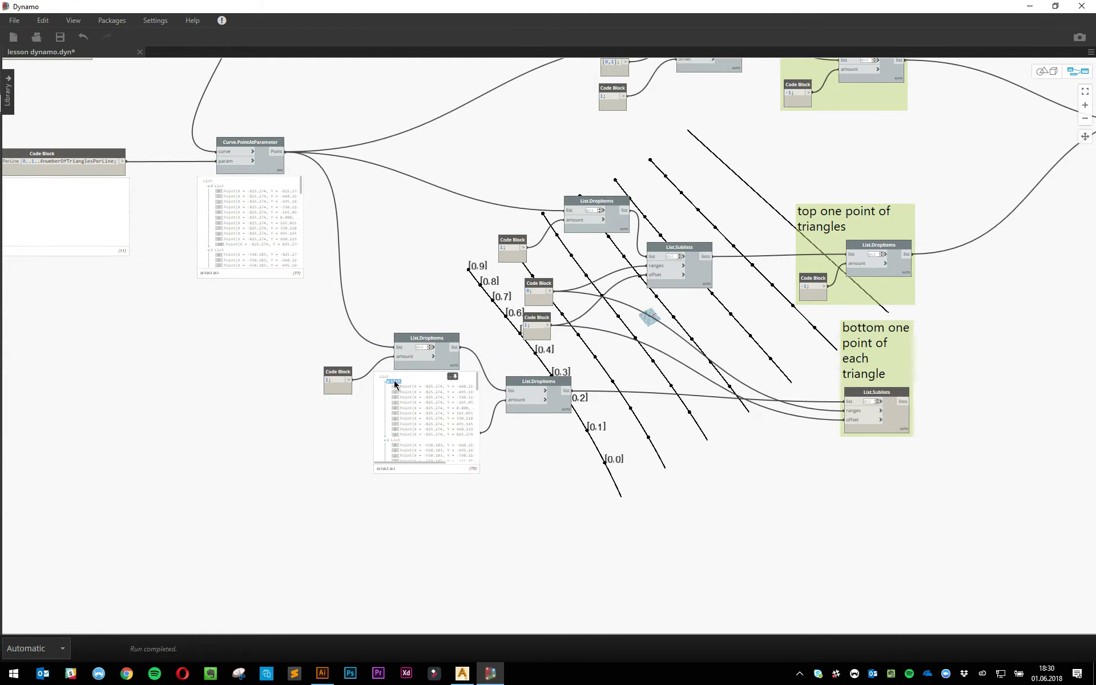
{"action": "key", "text": "alt+Tab"}
{"action": "key", "text": "alt+Tab"}
{"action": "left_click", "coordinate": [394, 381]}
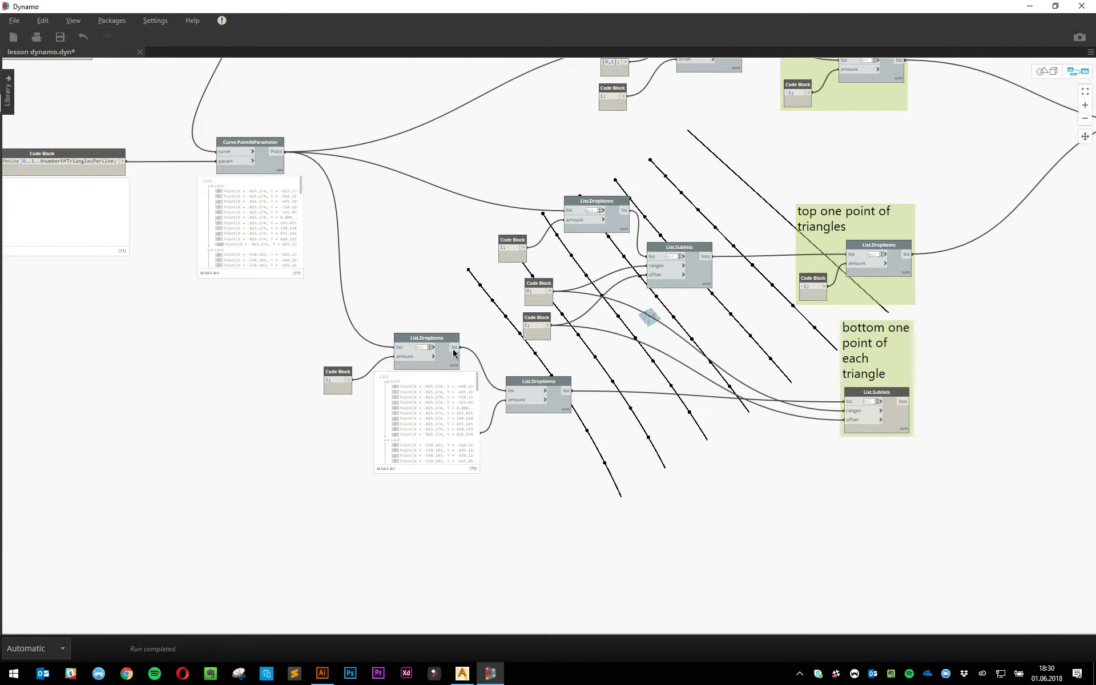
{"action": "left_click", "coordinate": [452, 378]}
{"action": "left_click_drag", "start_coordinate": [346, 375], "coordinate": [366, 376]}
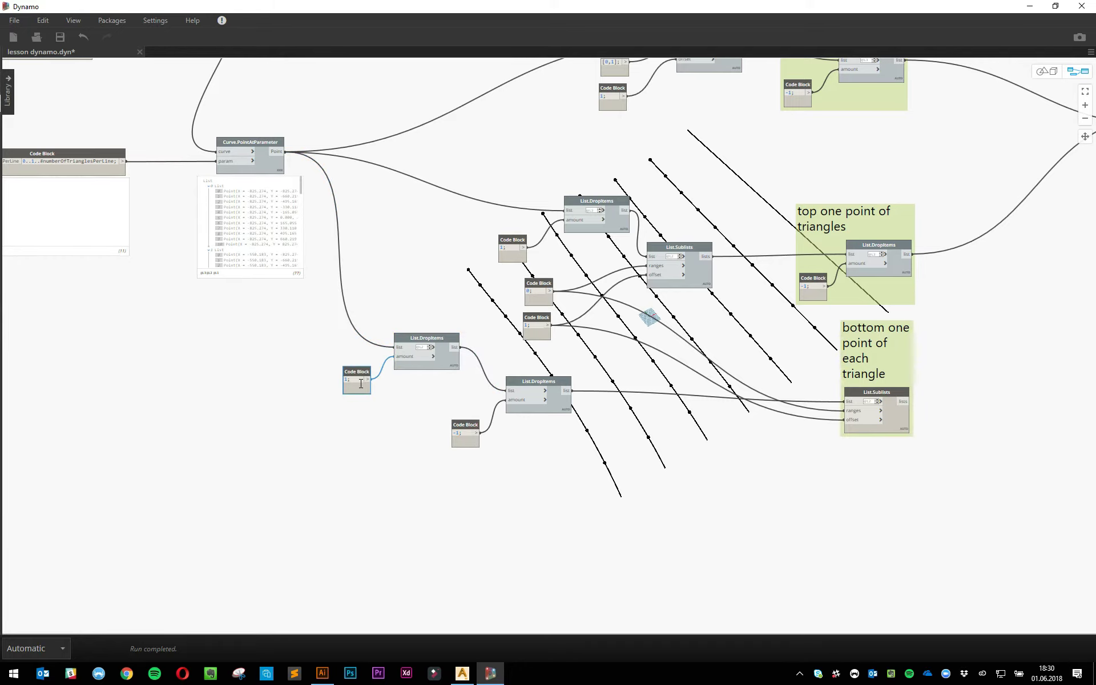
{"action": "right_click", "coordinate": [324, 427]}
{"action": "type", "text": "drop"}
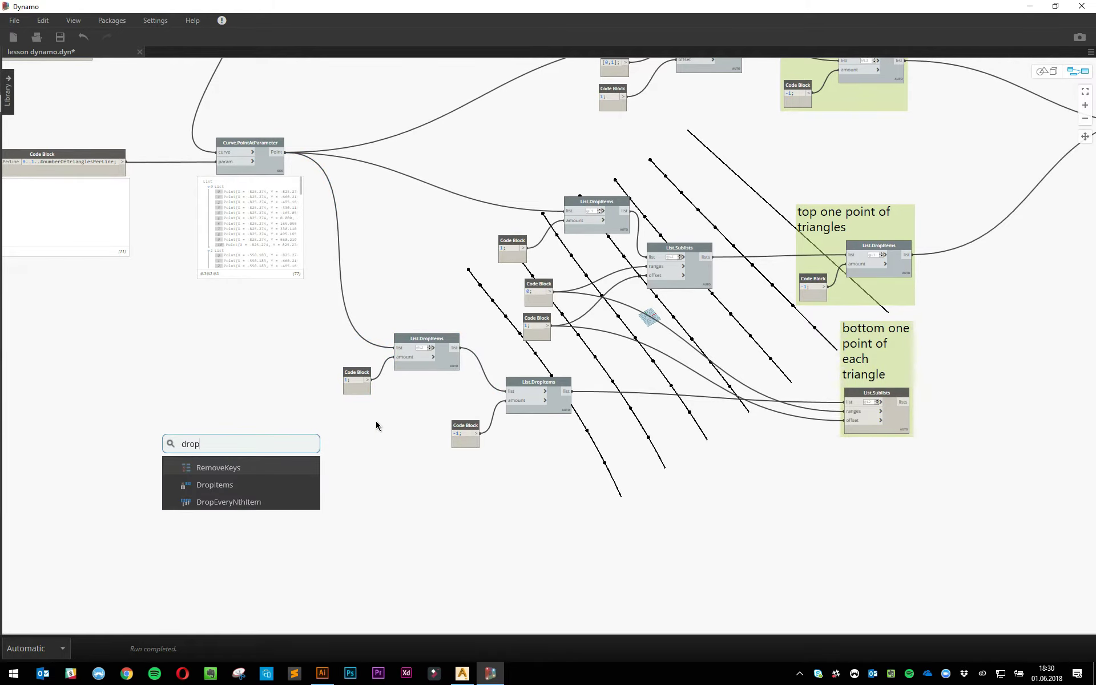
{"action": "left_click", "coordinate": [401, 479]}
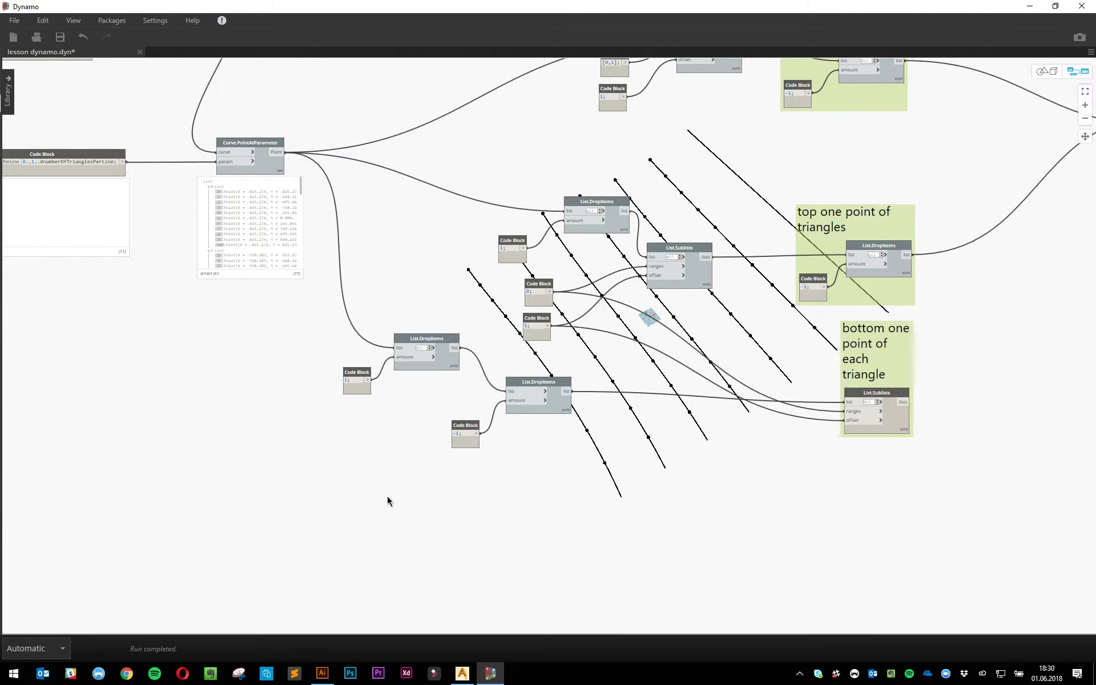
- Add another List.DropItems node in the empty area below the lower node chain
{"action": "right_click", "coordinate": [321, 470]}
{"action": "type", "text": "drop"}
{"action": "key", "text": "Down"}
{"action": "key", "text": "Down"}
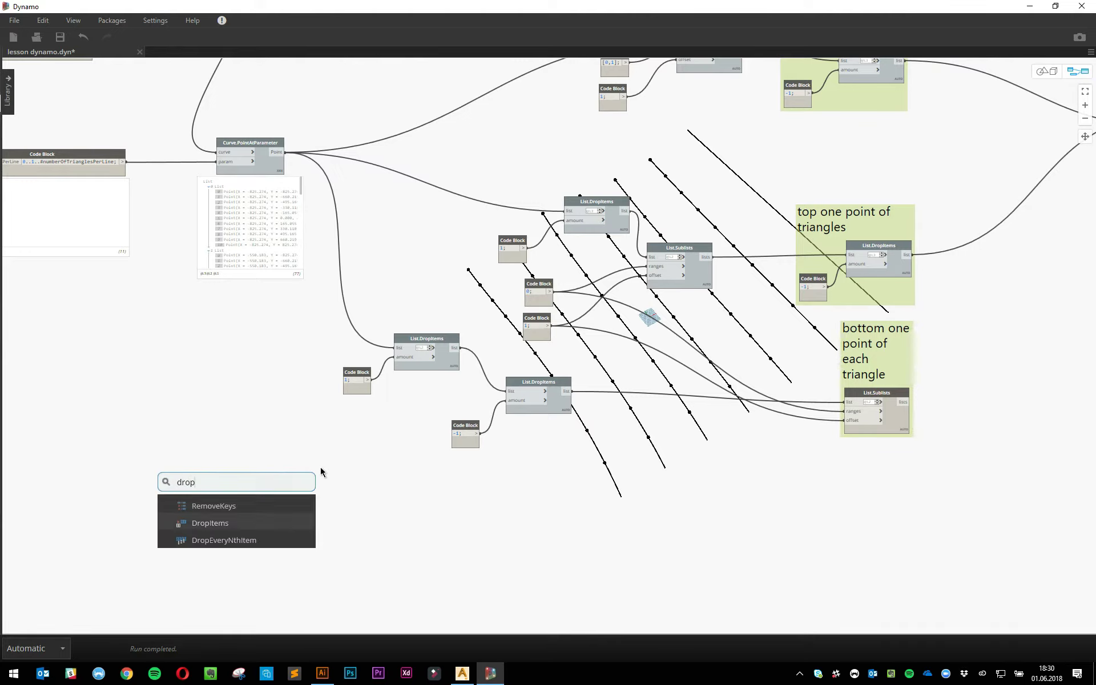
{"action": "key", "text": "Up"}
{"action": "key", "text": "Return"}
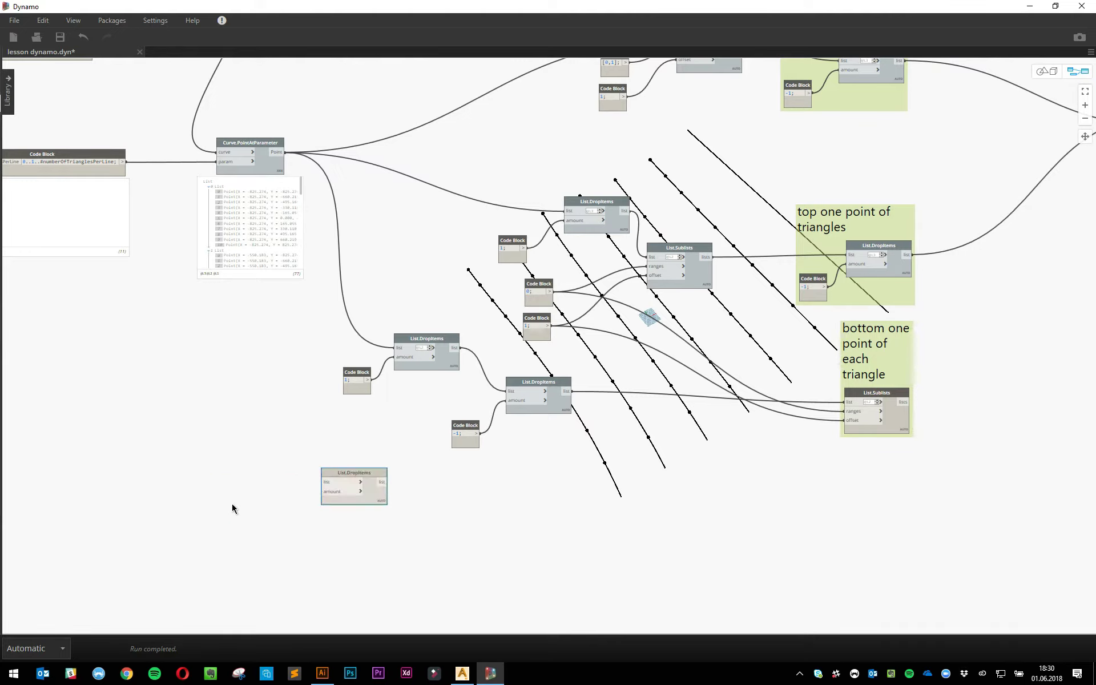
- Create a code block with the value 1, connect it to the new List.DropItems amount input, and place it beside that node
{"action": "left_click", "coordinate": [241, 492]}
{"action": "double_click", "coordinate": [243, 508]}
{"action": "type", "text": "1;"}
{"action": "scroll", "coordinate": [237, 524], "scroll_direction": "up", "scroll_amount": 3}
{"action": "left_click_drag", "start_coordinate": [238, 500], "coordinate": [285, 468]}
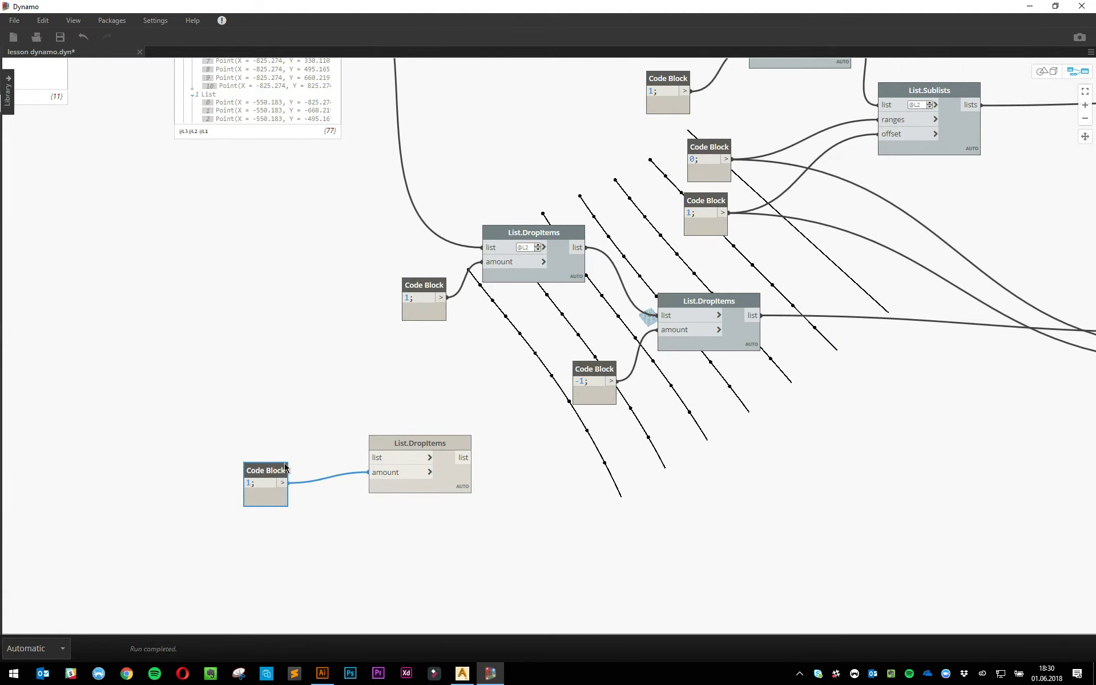
- Connect the Point output of Curve.PointAtParameter to the list input of the new List.DropItems node
{"action": "left_click", "coordinate": [272, 402]}
{"action": "middle_click_drag", "start_coordinate": [312, 234], "coordinate": [322, 330]}
{"action": "left_click", "coordinate": [311, 80]}
{"action": "middle_click_drag", "start_coordinate": [386, 170], "coordinate": [384, 230]}
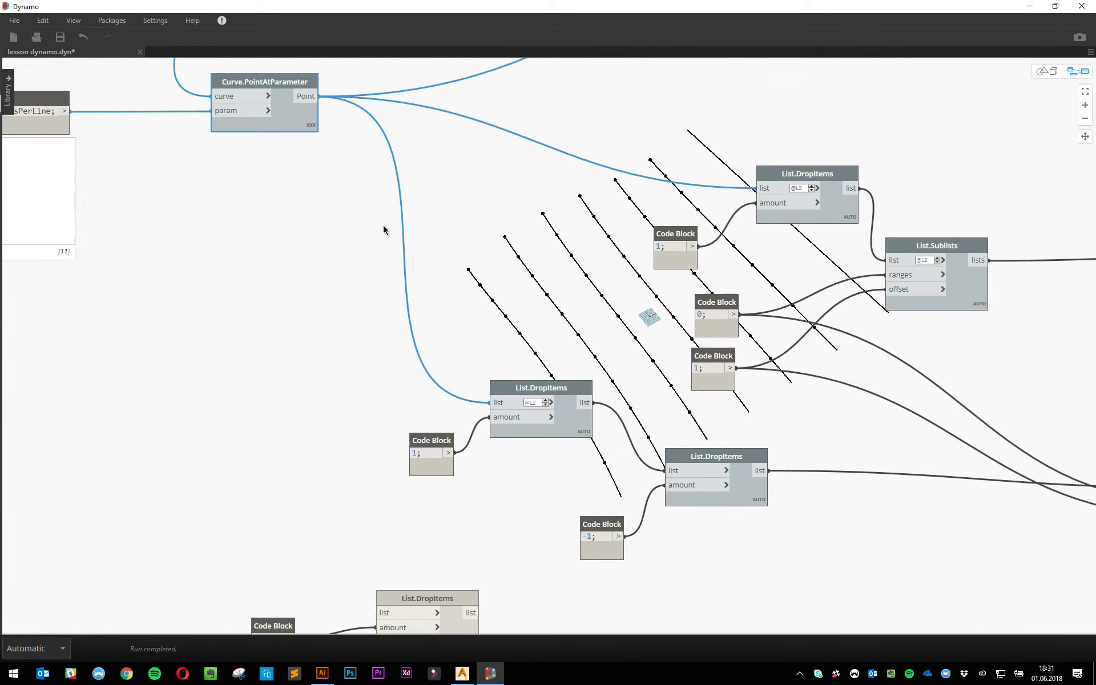
{"action": "scroll", "coordinate": [383, 231], "scroll_direction": "down", "scroll_amount": 2}
{"action": "left_click_drag", "start_coordinate": [323, 112], "coordinate": [373, 548]}
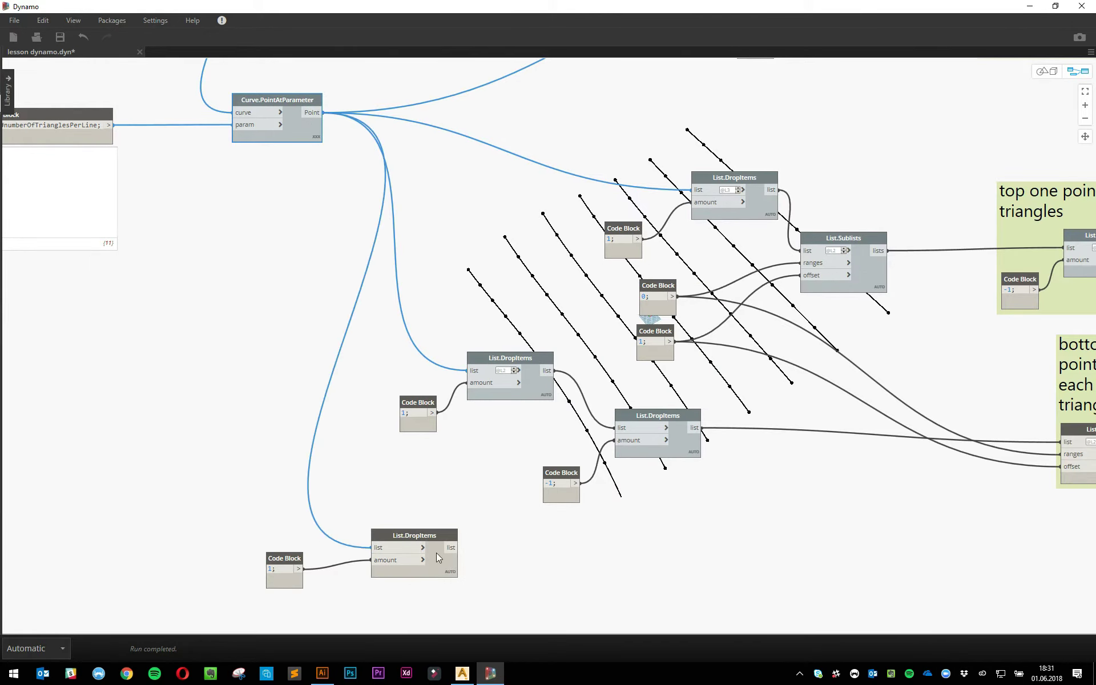
- Inspect the output of the new List.DropItems node, and reposition the node and its code block
{"action": "middle_click_drag", "start_coordinate": [515, 593], "coordinate": [474, 432]}
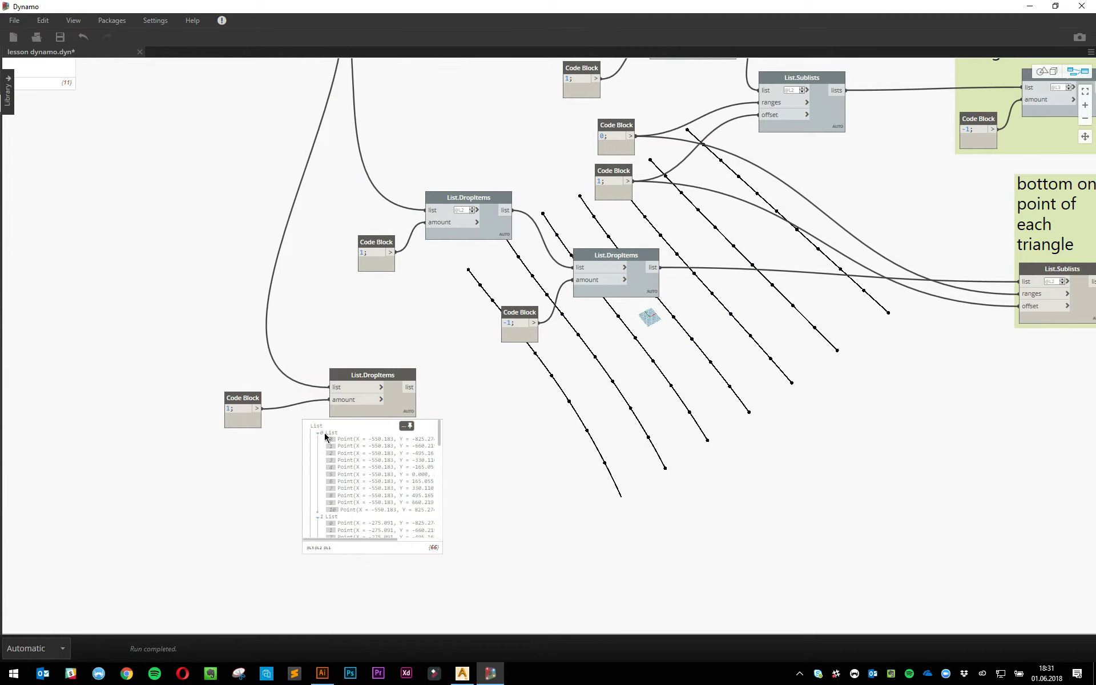
{"action": "left_click", "coordinate": [327, 433]}
{"action": "scroll", "coordinate": [538, 464], "scroll_direction": "down", "scroll_amount": 1}
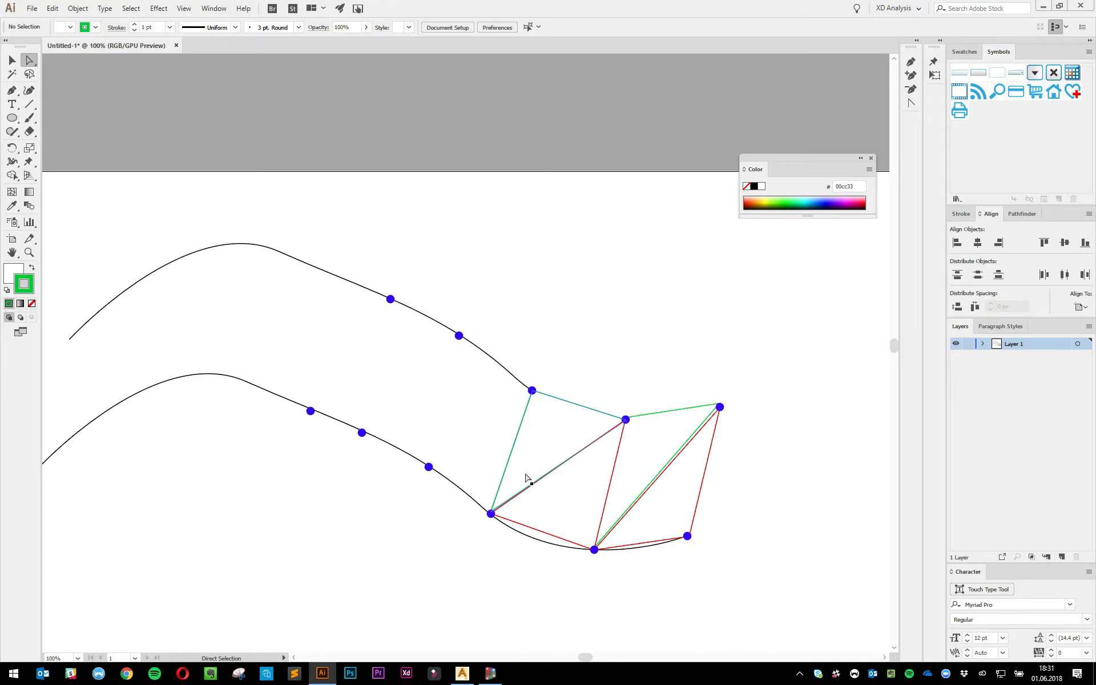
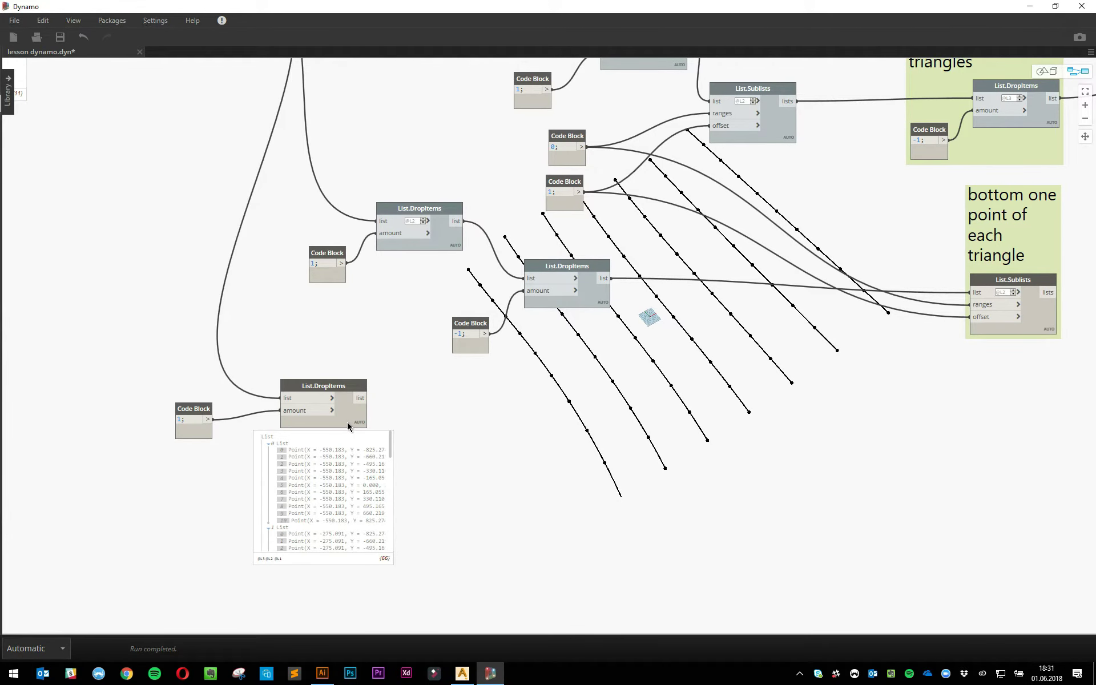
{"action": "left_click_drag", "start_coordinate": [342, 422], "coordinate": [394, 436]}
{"action": "left_click_drag", "start_coordinate": [197, 428], "coordinate": [227, 429]}
- Examine the last point of the first output sublist, compare it with the Illustrator triangle sketch, and check the sublist's point indices in Dynamo
{"action": "left_click", "coordinate": [387, 536]}
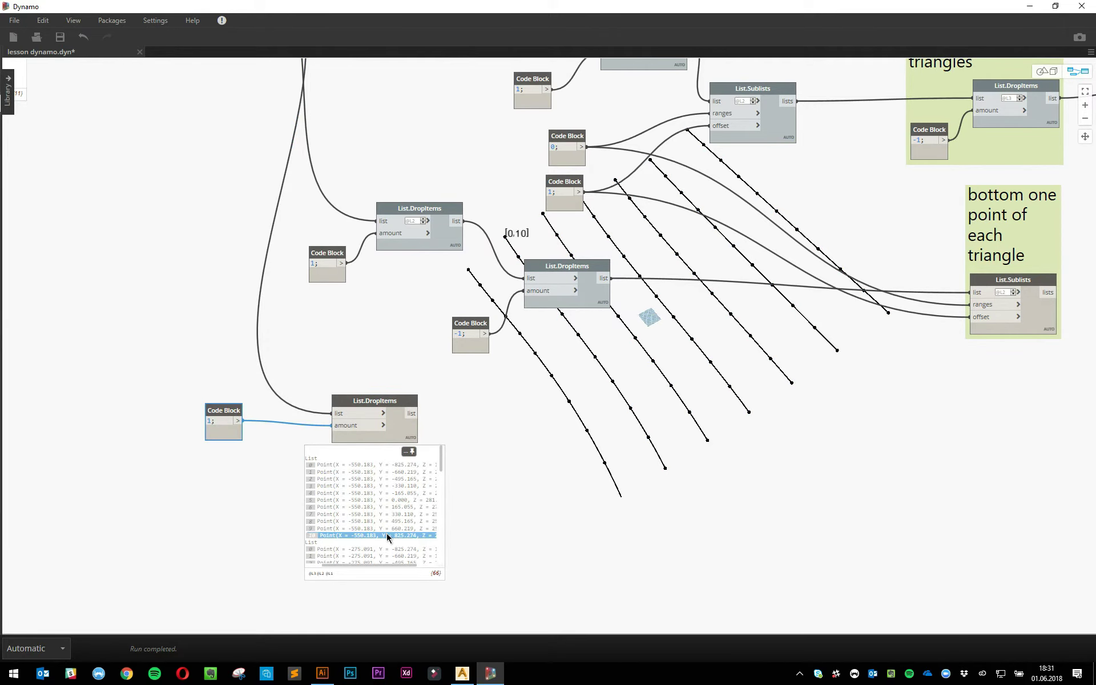
{"action": "key", "text": "alt+Tab"}
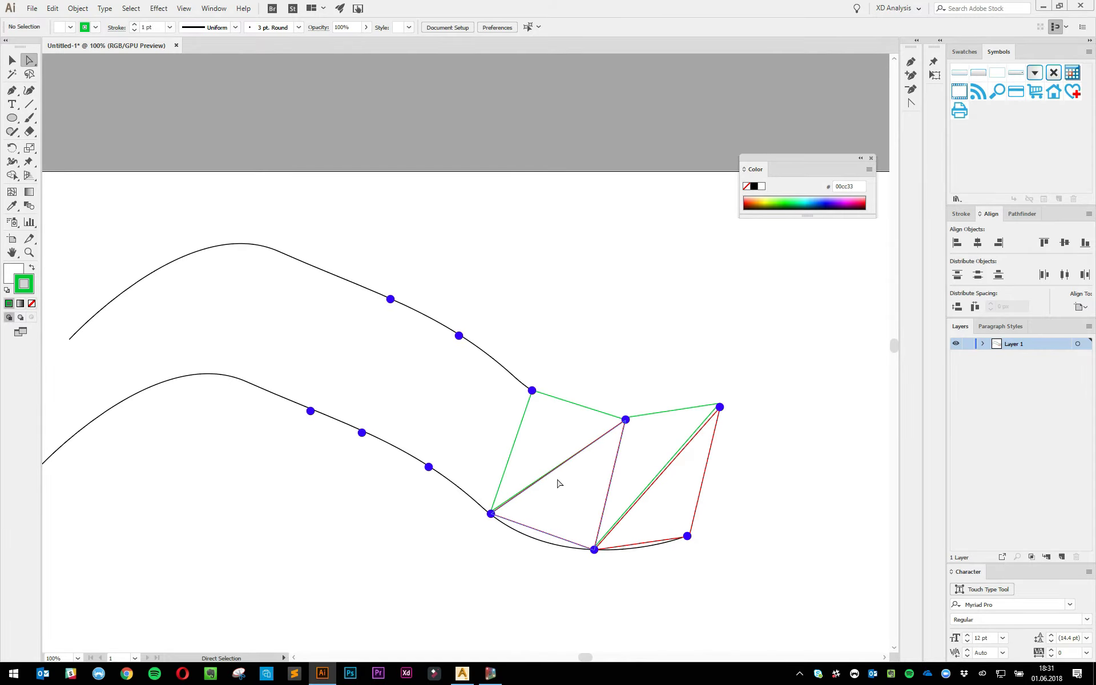
{"action": "key", "text": "alt+Tab"}
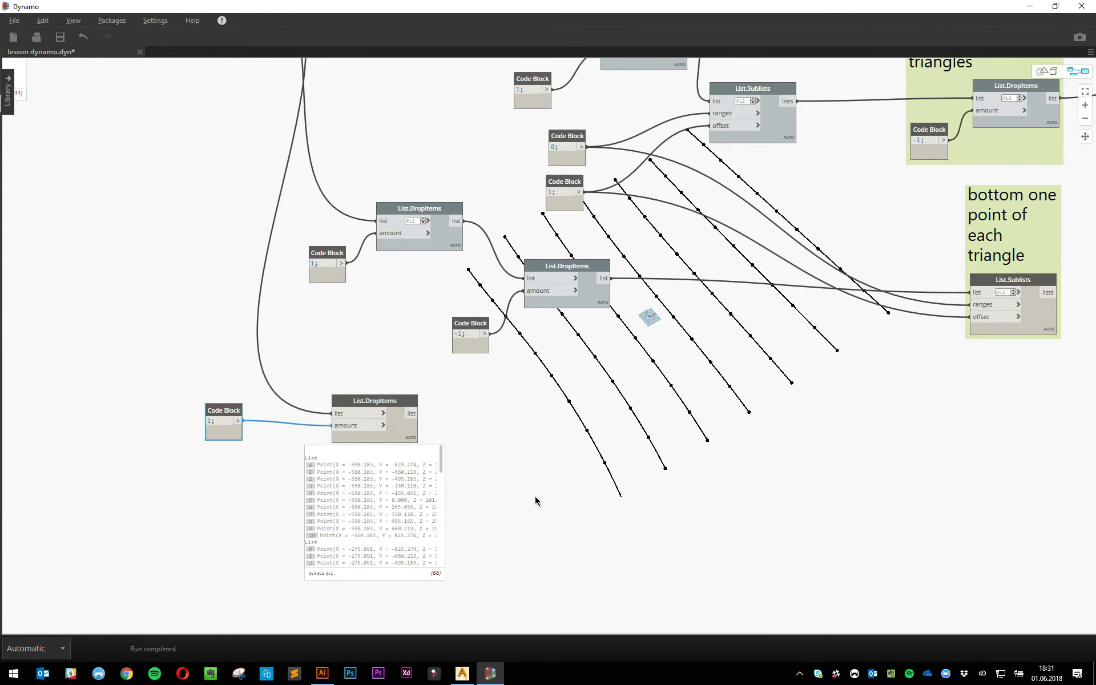
{"action": "middle_click_drag", "start_coordinate": [534, 485], "coordinate": [493, 388]}
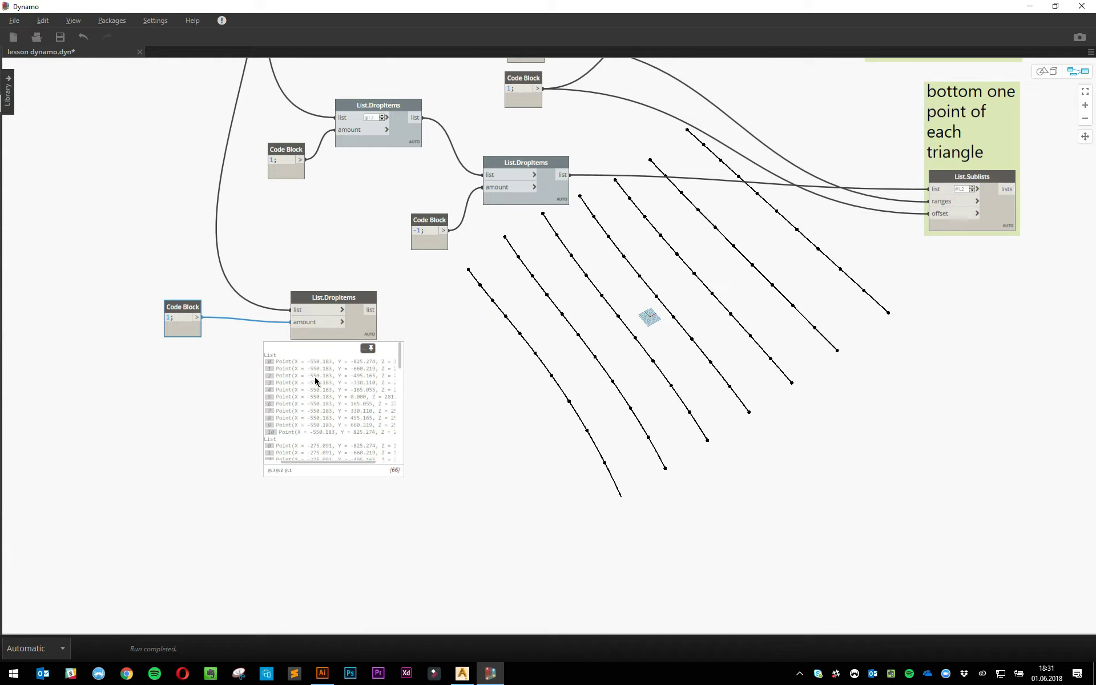
{"action": "left_click", "coordinate": [274, 356]}
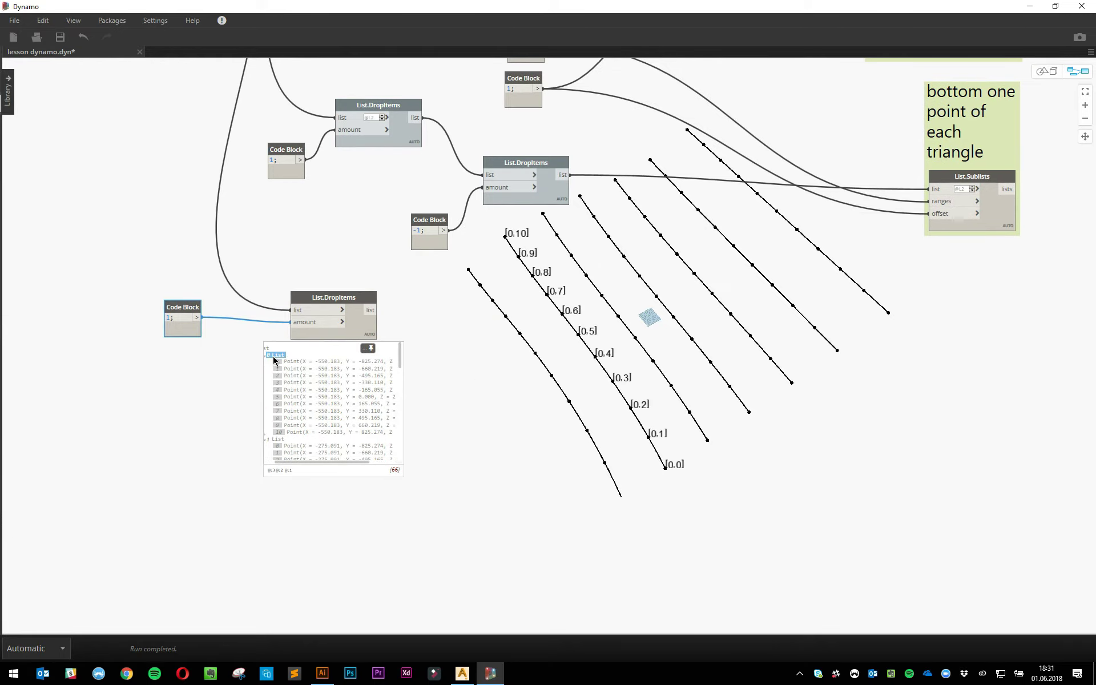
- Add a List.Sublists node beside the new List.DropItems node and connect the dropped list to its list input
{"action": "left_click", "coordinate": [655, 372]}
{"action": "right_click", "coordinate": [657, 372]}
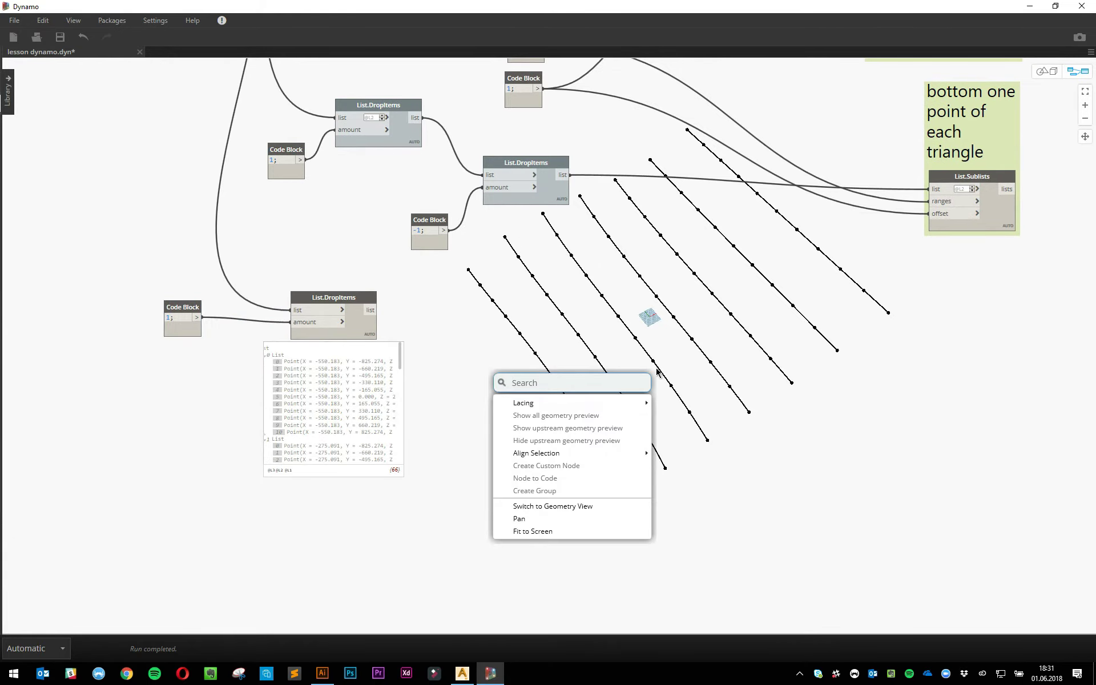
{"action": "type", "text": "sub"}
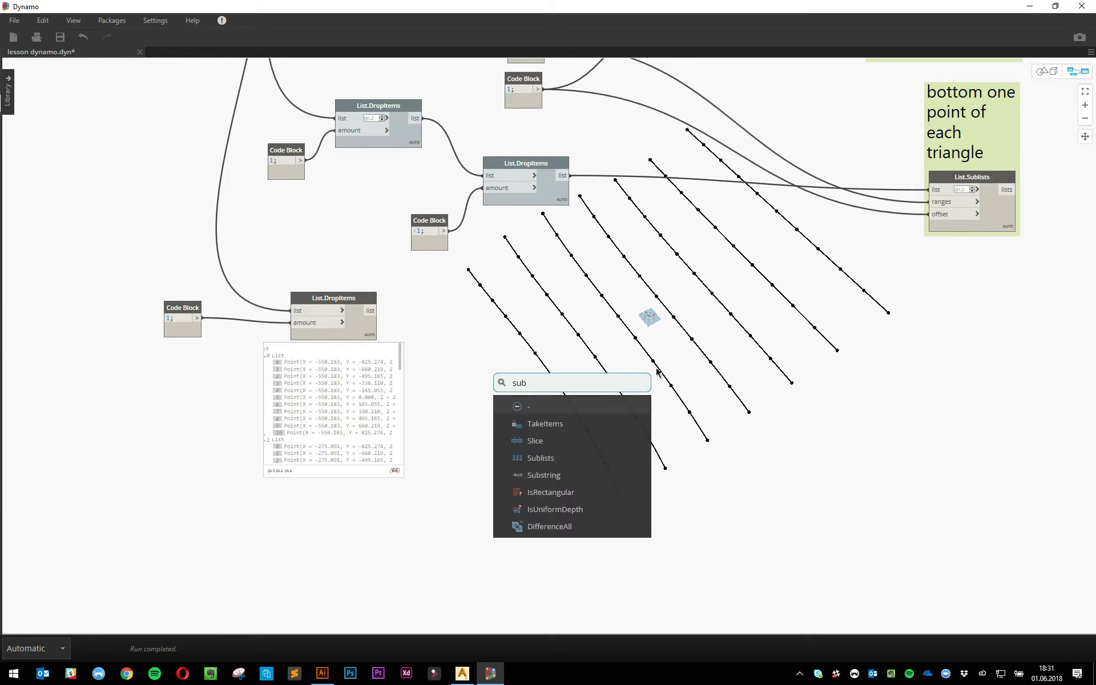
{"action": "left_click", "coordinate": [570, 460]}
{"action": "left_click_drag", "start_coordinate": [603, 465], "coordinate": [580, 391]}
{"action": "left_click_drag", "start_coordinate": [374, 309], "coordinate": [623, 337]}
- Create a code block with the lines 0..1 and 1, and connect them to the ranges and offset inputs of the new List.Sublists node
{"action": "double_click", "coordinate": [501, 402]}
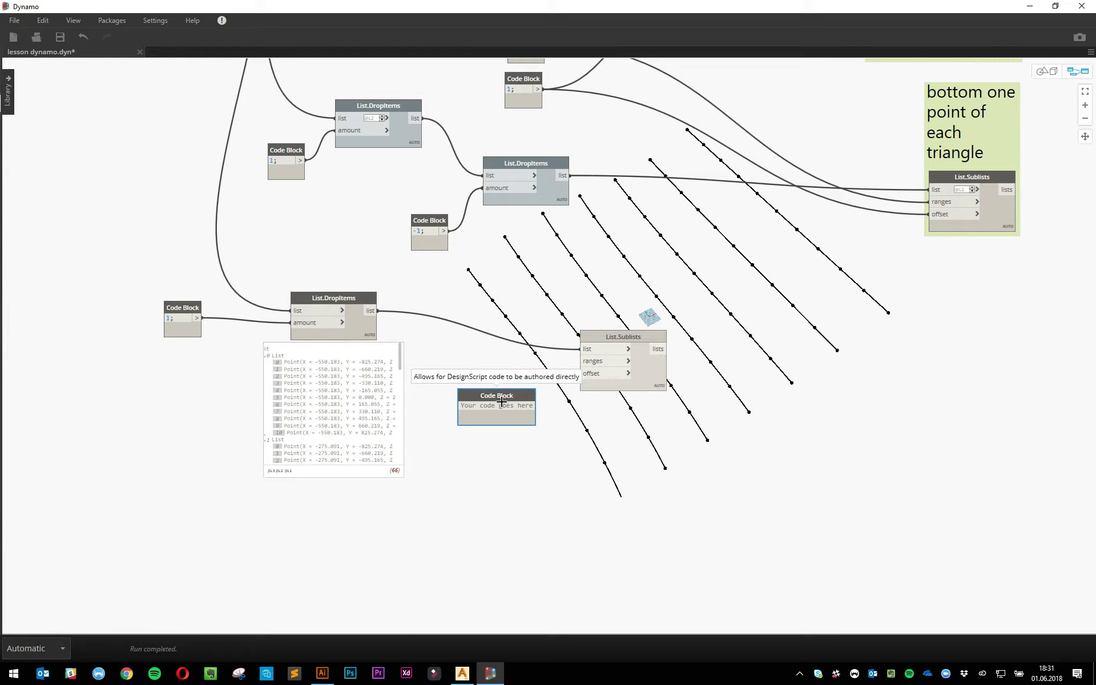
{"action": "type", "text": "0..1"}
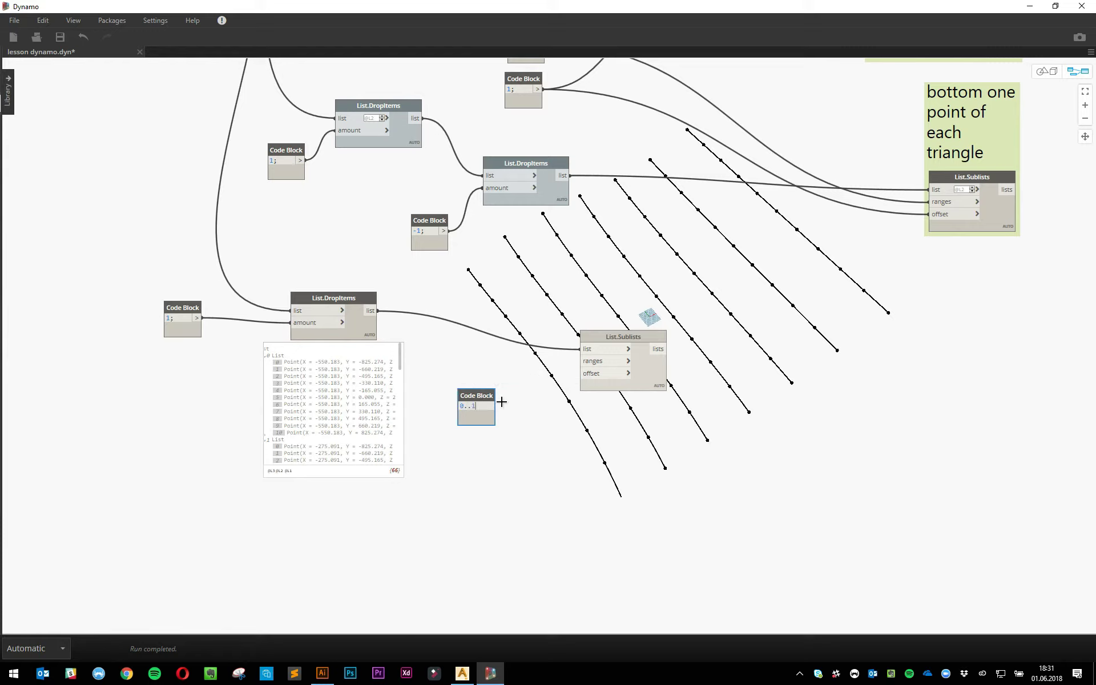
{"action": "left_click", "coordinate": [501, 402]}
{"action": "left_click_drag", "start_coordinate": [628, 361], "coordinate": [486, 358]}
{"action": "key", "text": "Return"}
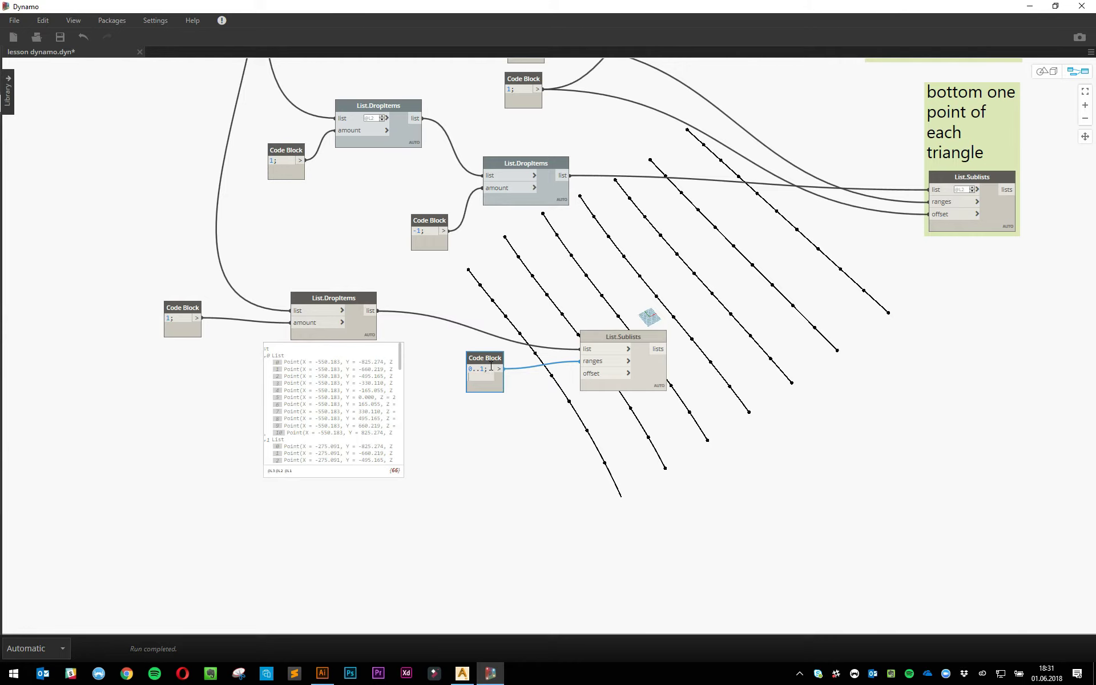
{"action": "left_click", "coordinate": [526, 450]}
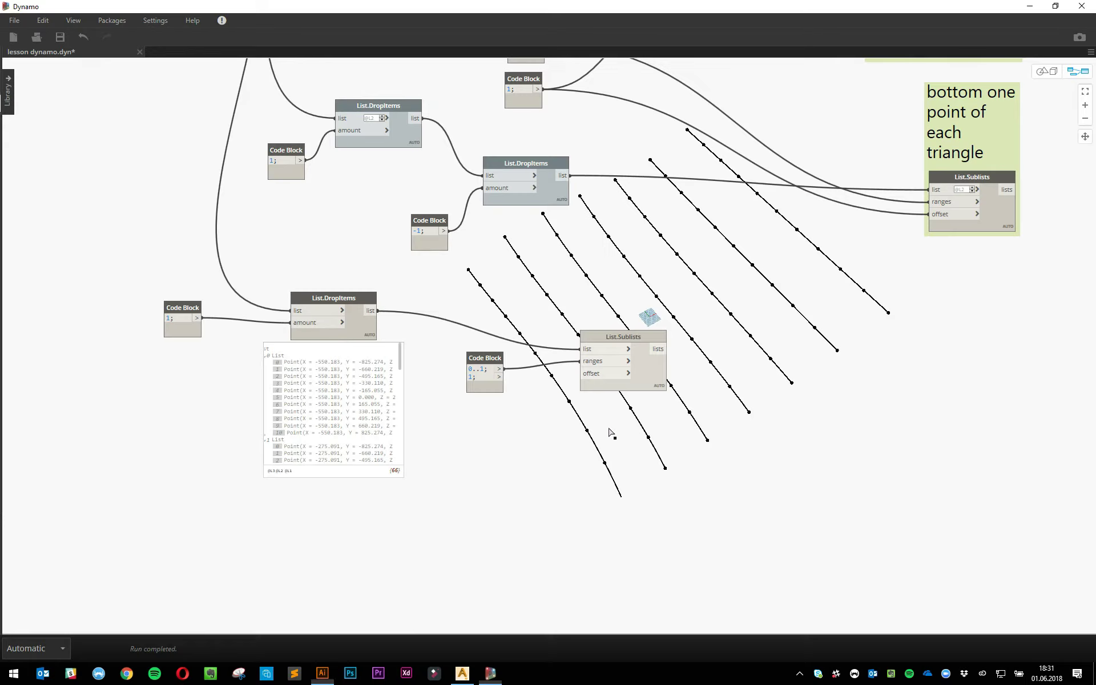
{"action": "left_click_drag", "start_coordinate": [500, 377], "coordinate": [581, 373]}
{"action": "left_click", "coordinate": [628, 349]}
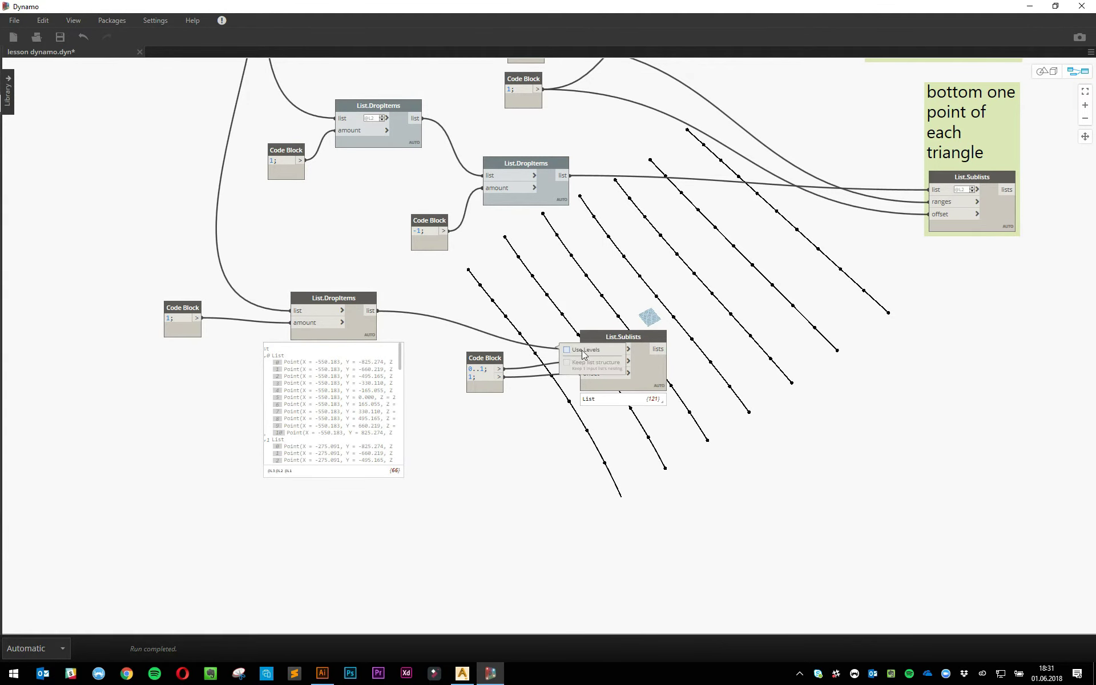
{"action": "mouse_move", "coordinate": [655, 390]}
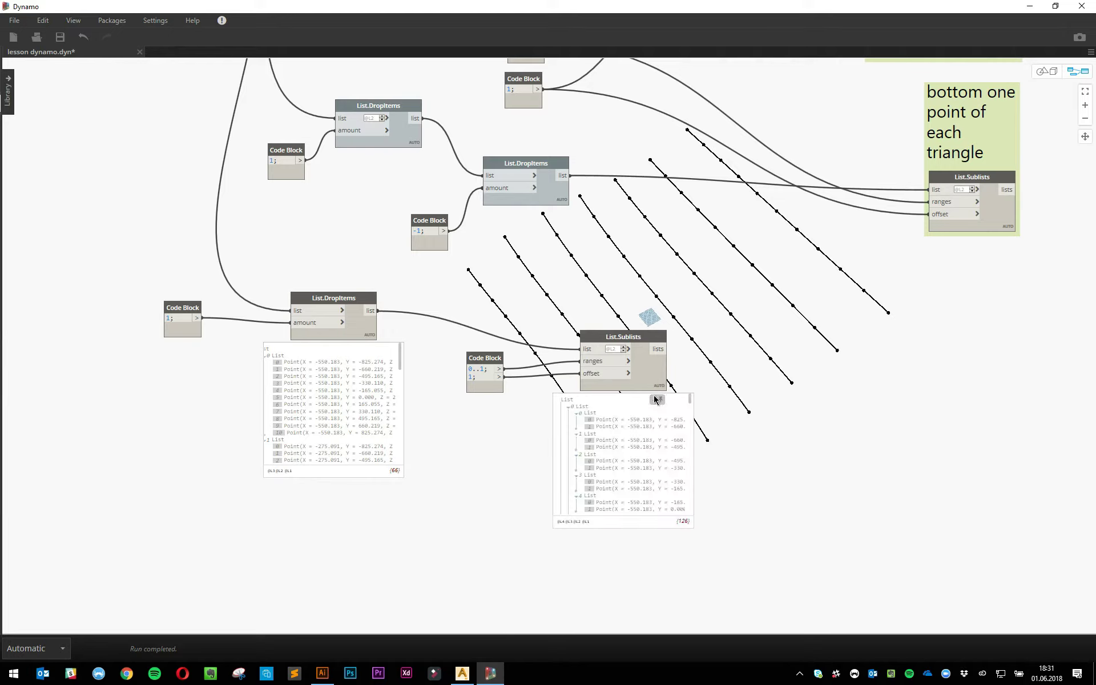
{"action": "left_click", "coordinate": [658, 399]}
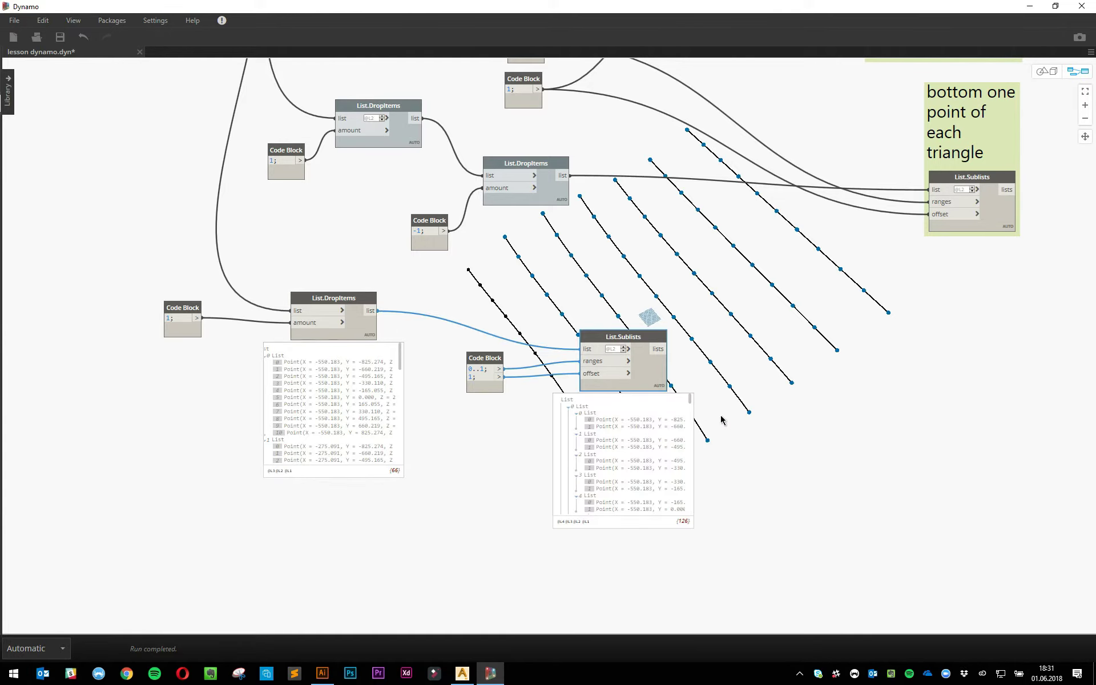
- Turn off the geometry preview of the List.DropItems node feeding the new List.Sublists node
{"action": "middle_click_drag", "start_coordinate": [760, 454], "coordinate": [623, 467]}
{"action": "scroll", "coordinate": [225, 339], "scroll_direction": "down", "scroll_amount": 3}
{"action": "left_click", "coordinate": [227, 343]}
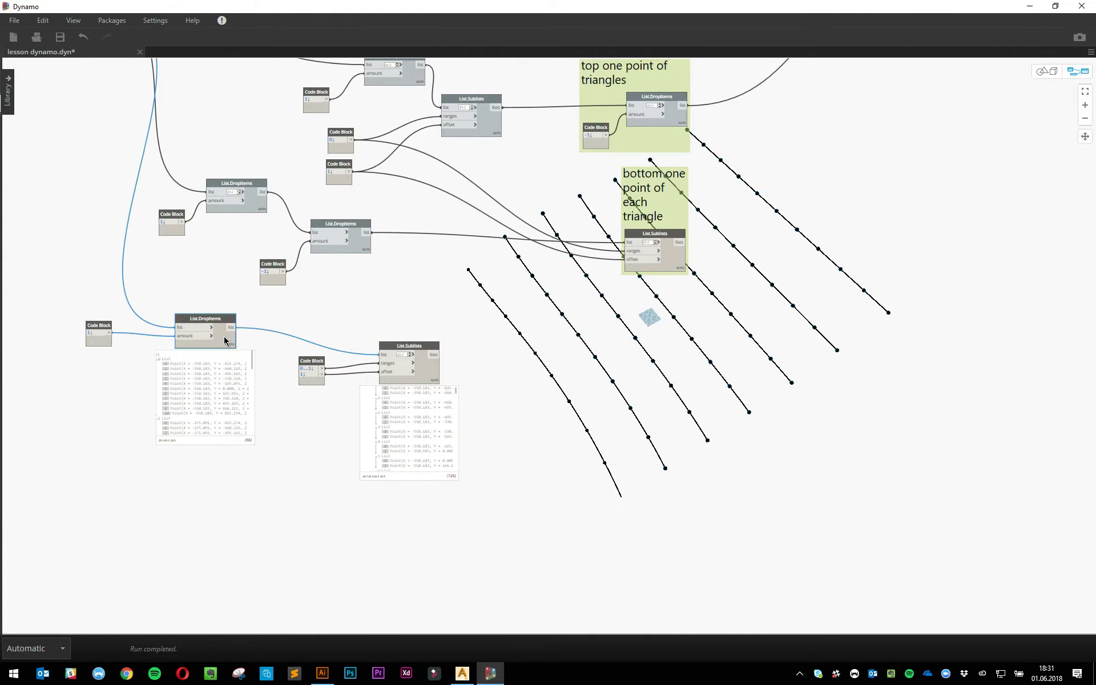
{"action": "right_click", "coordinate": [225, 341]}
{"action": "left_click", "coordinate": [276, 477]}
{"action": "scroll", "coordinate": [276, 478], "scroll_direction": "up", "scroll_amount": 5}
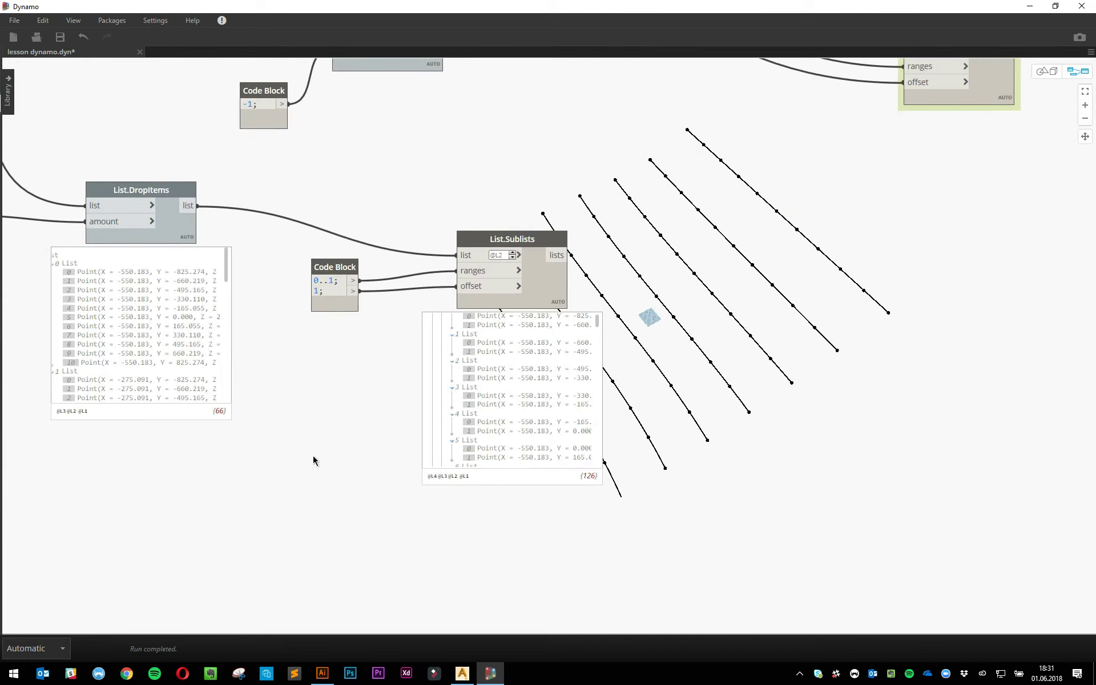
- Examine the point pairs in the first sublists of the List.Sublists output and the last sublist of the first curve
{"action": "middle_click_drag", "start_coordinate": [313, 457], "coordinate": [185, 486]}
{"action": "scroll", "coordinate": [342, 451], "scroll_direction": "up", "scroll_amount": 3}
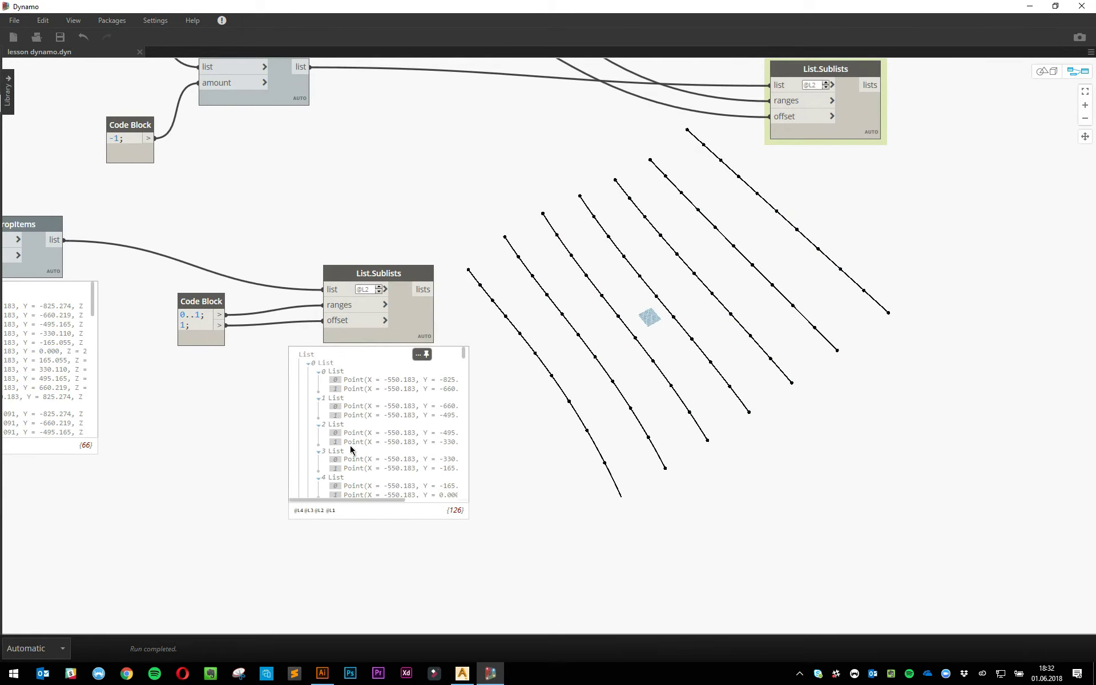
{"action": "left_click", "coordinate": [325, 372]}
{"action": "left_click", "coordinate": [337, 400]}
{"action": "left_click", "coordinate": [336, 424]}
{"action": "scroll", "coordinate": [343, 426], "scroll_direction": "down", "scroll_amount": 4}
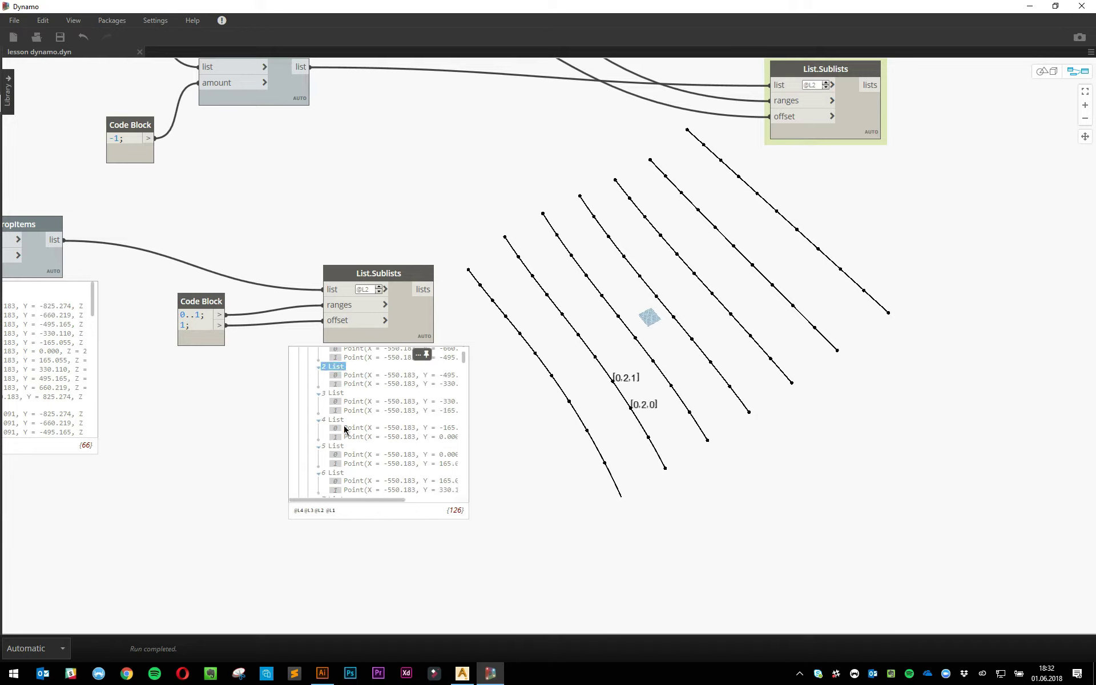
{"action": "scroll", "coordinate": [346, 434], "scroll_direction": "down", "scroll_amount": 4}
{"action": "left_click", "coordinate": [344, 440]}
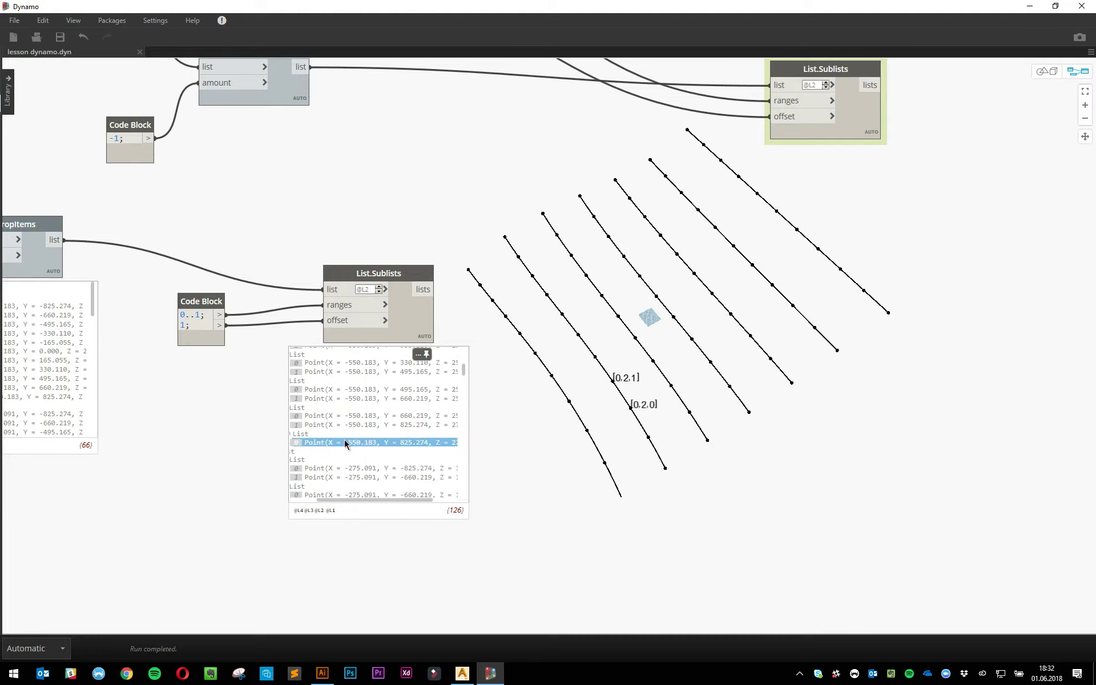
- Add a List.DropItems node after the new List.Sublists node and connect the lists output to its list input
{"action": "right_click", "coordinate": [660, 327]}
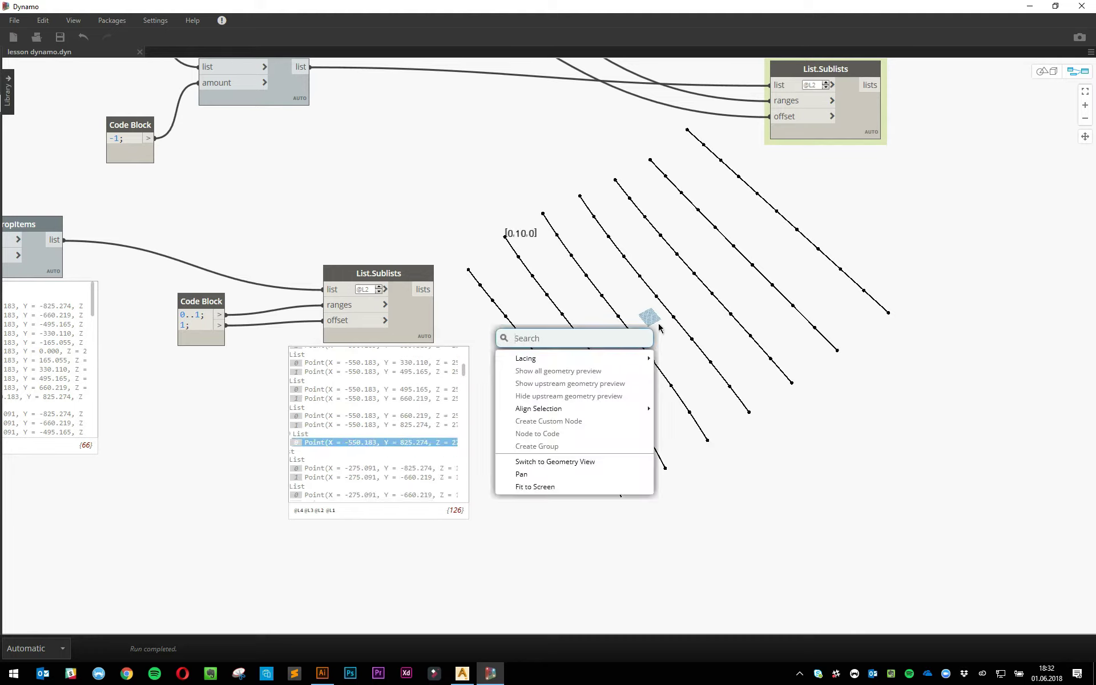
{"action": "type", "text": "drop"}
{"action": "key", "text": "Down"}
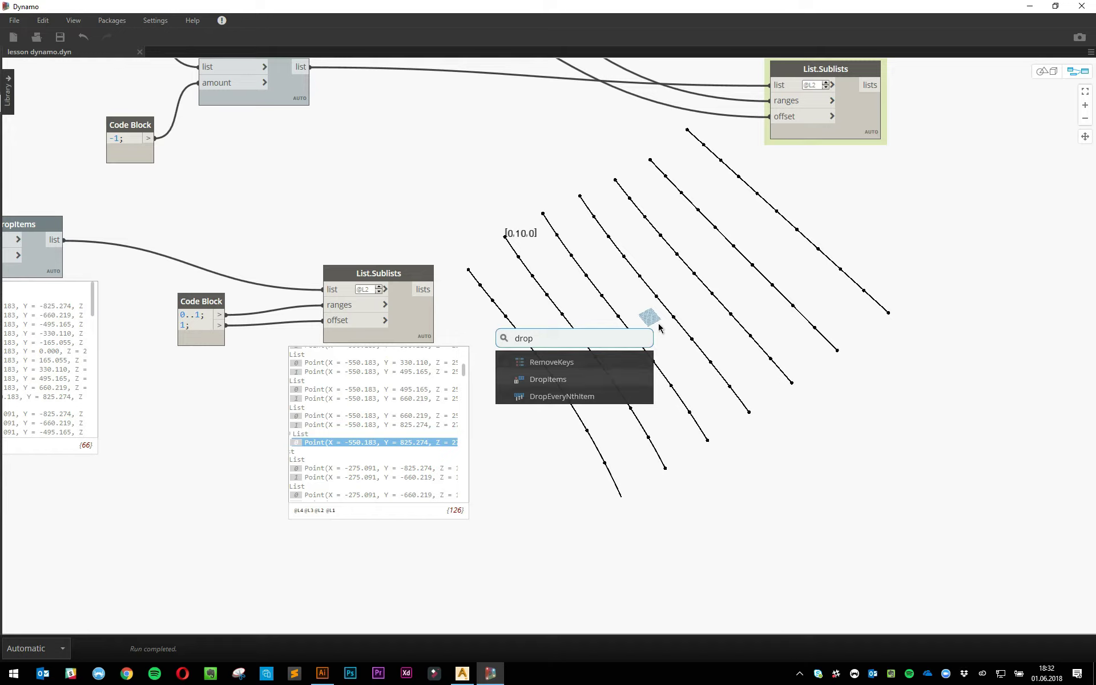
{"action": "key", "text": "Return"}
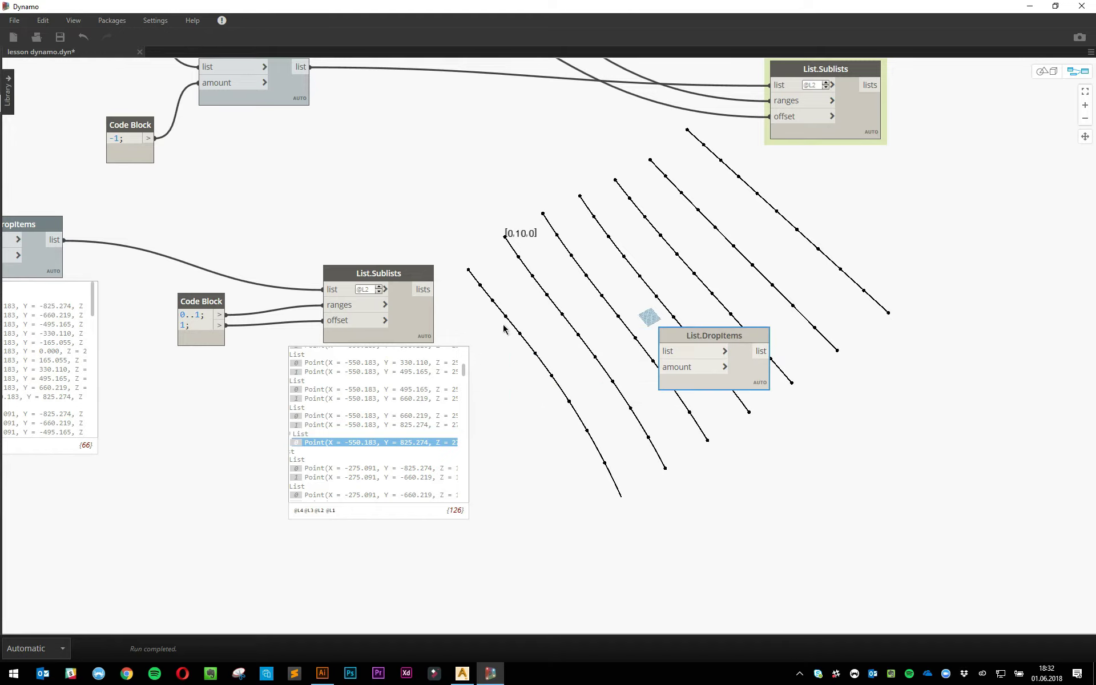
{"action": "left_click", "coordinate": [427, 293]}
{"action": "left_click", "coordinate": [679, 349]}
{"action": "left_click_drag", "start_coordinate": [702, 332], "coordinate": [770, 256]}
- Create a code block with the value -1, connect it to the amount input of the new List.DropItems node, and move that node closer
{"action": "double_click", "coordinate": [638, 333]}
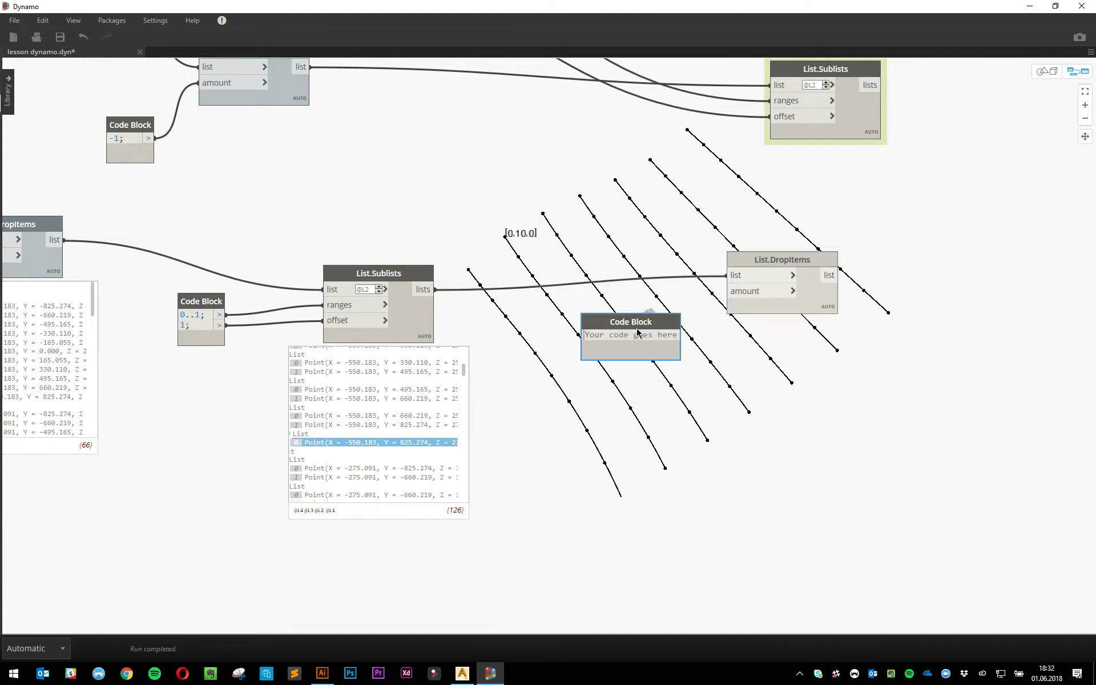
{"action": "type", "text": "-1"}
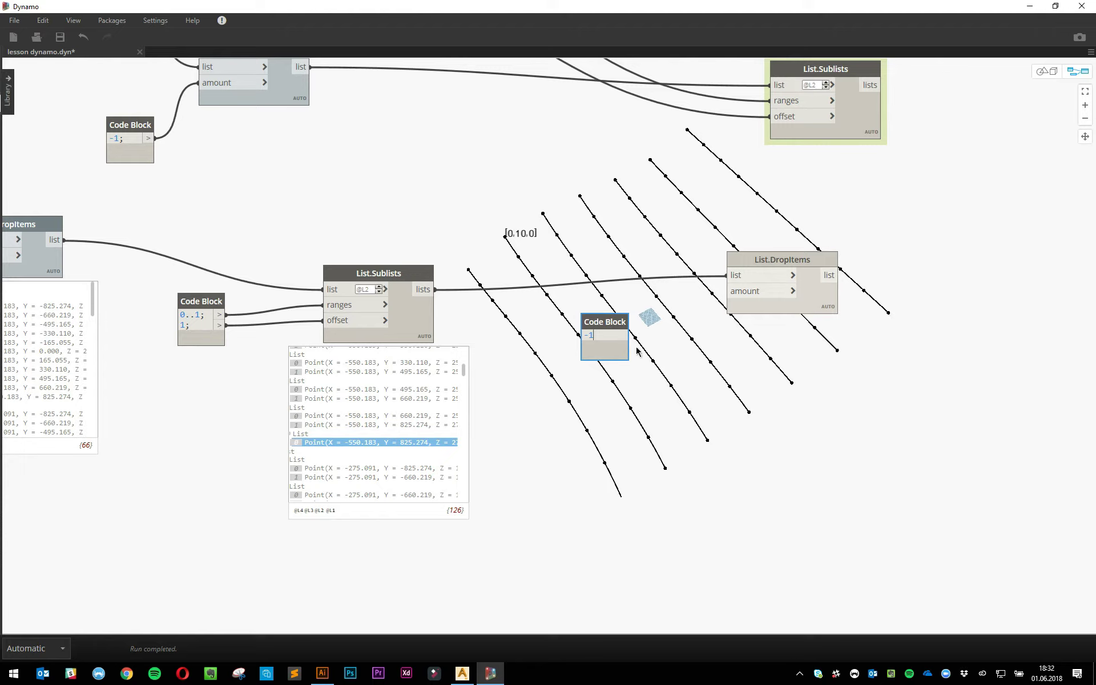
{"action": "left_click", "coordinate": [642, 370]}
{"action": "left_click", "coordinate": [631, 335]}
{"action": "left_click", "coordinate": [728, 291]}
{"action": "left_click_drag", "start_coordinate": [758, 270], "coordinate": [688, 274]}
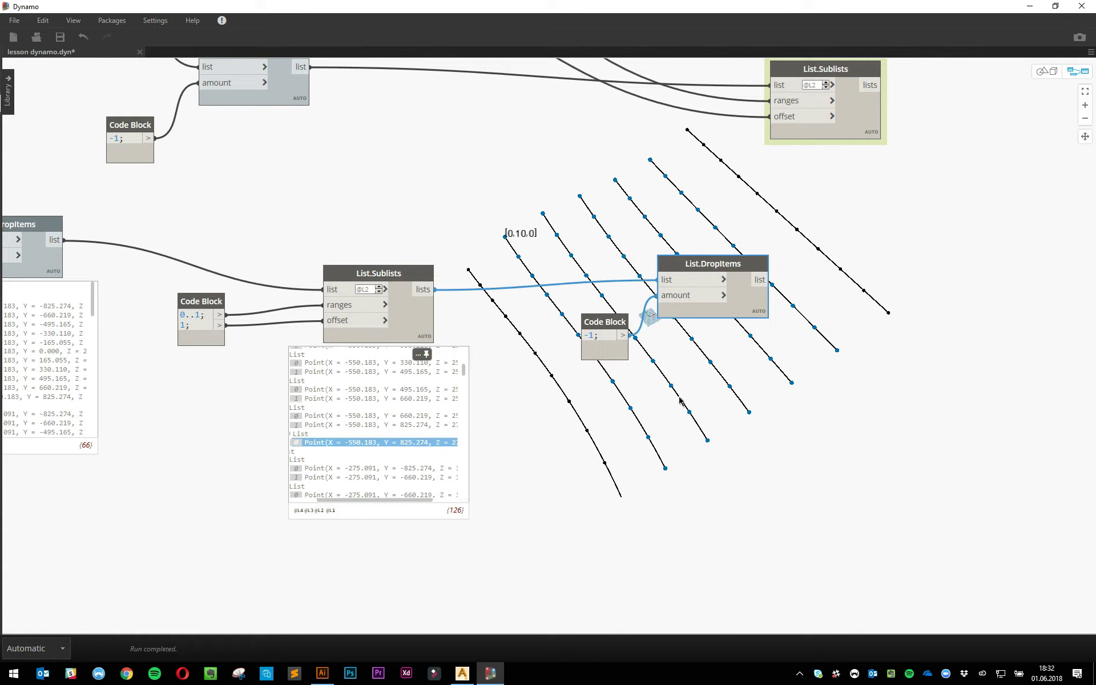
{"action": "left_click", "coordinate": [722, 280]}
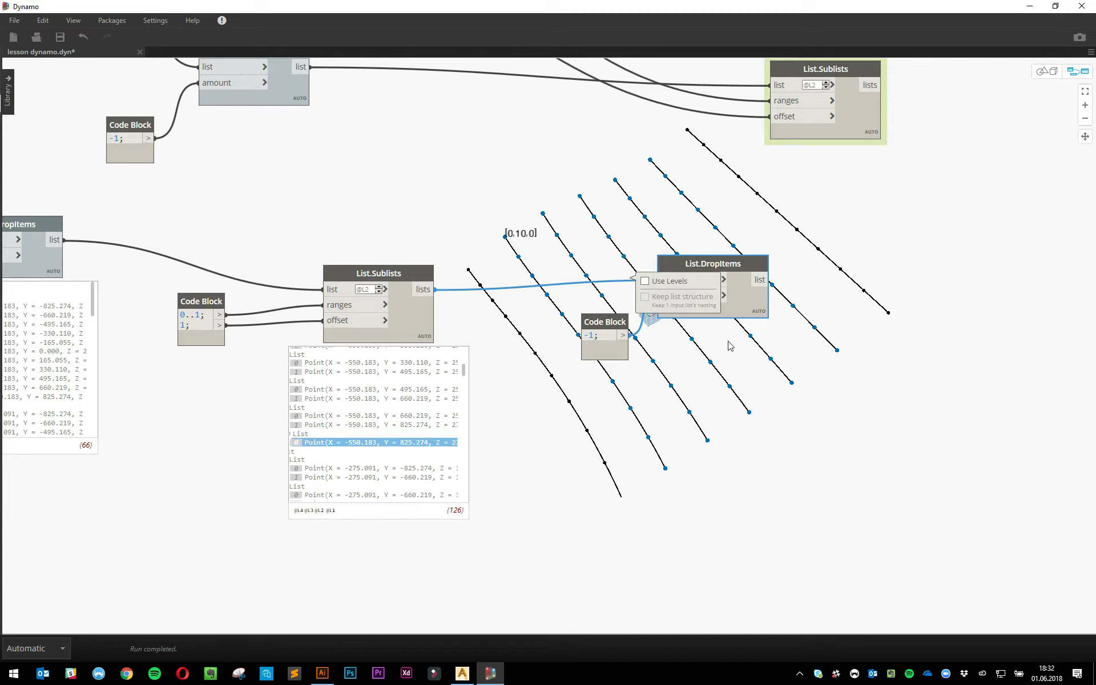
{"action": "left_click", "coordinate": [645, 281]}
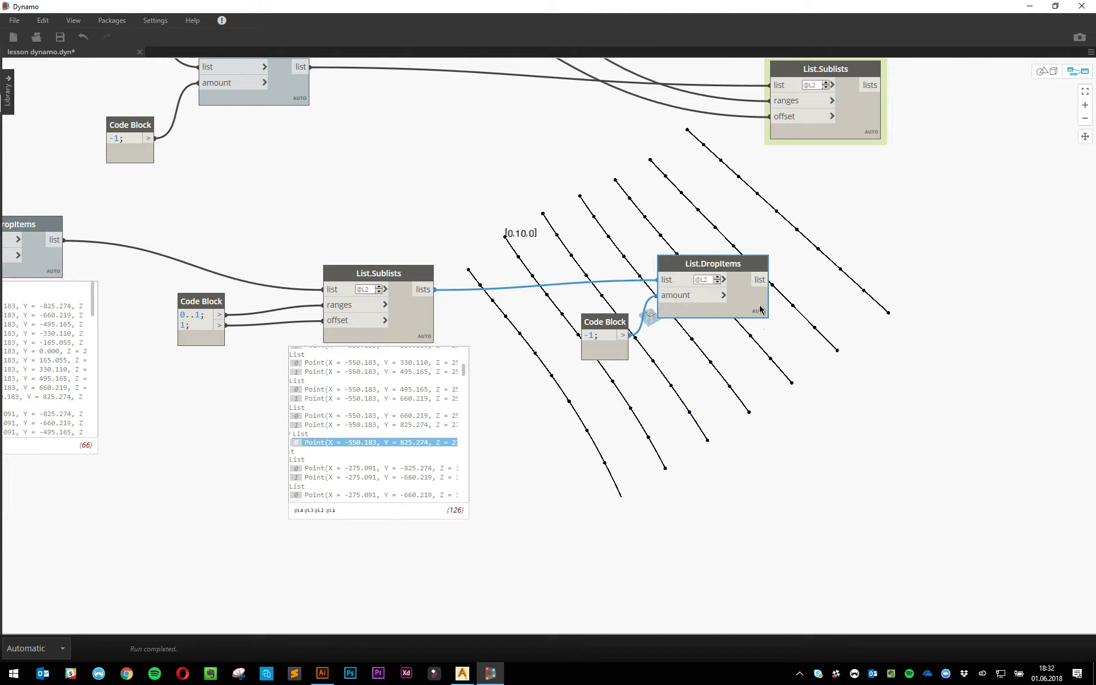
{"action": "mouse_move", "coordinate": [760, 336]}
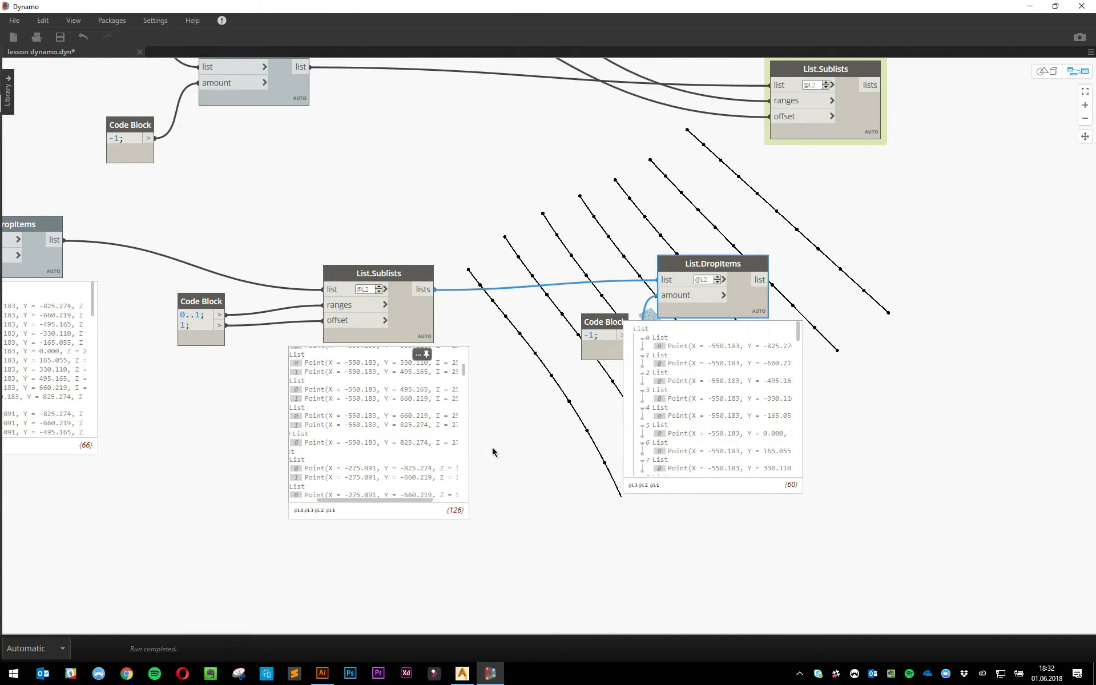
{"action": "left_click", "coordinate": [718, 278]}
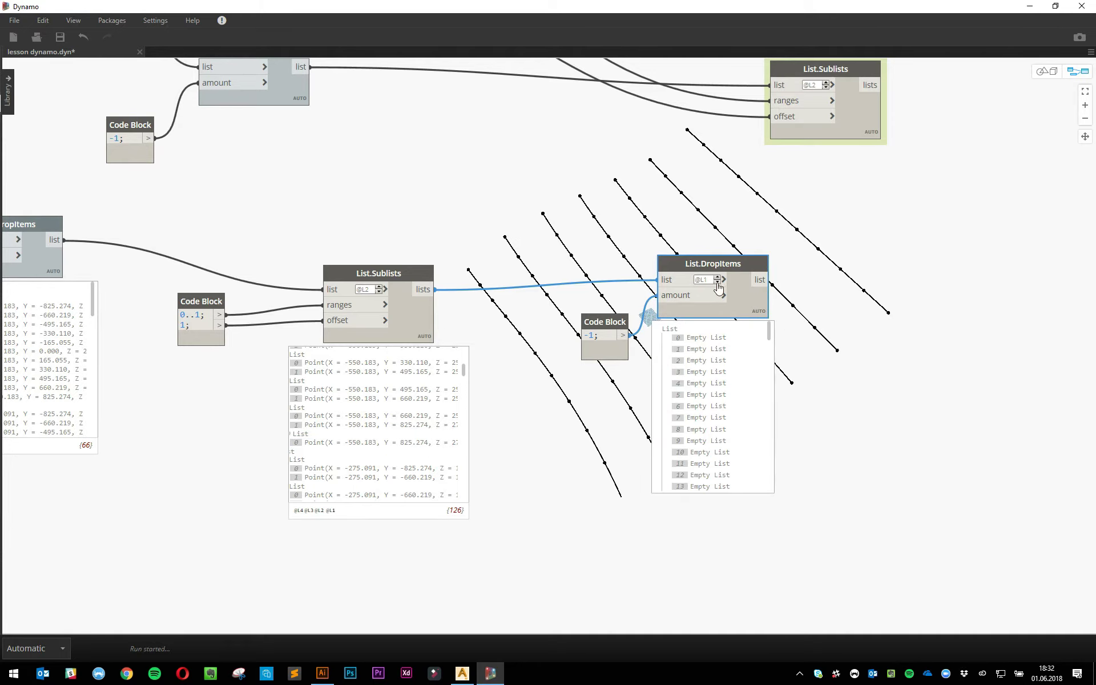
{"action": "scroll", "coordinate": [723, 377], "scroll_direction": "down", "scroll_amount": 6}
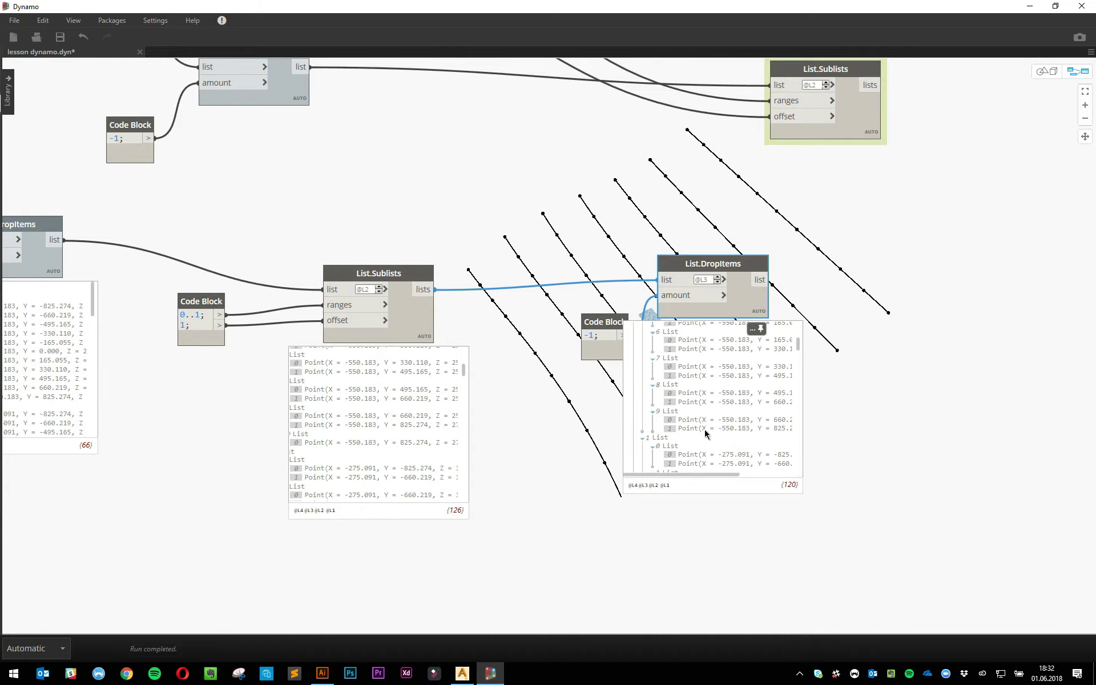
- Save the graph and move the -1 code block clear of the new List.DropItems node's output preview
{"action": "left_click", "coordinate": [488, 366]}
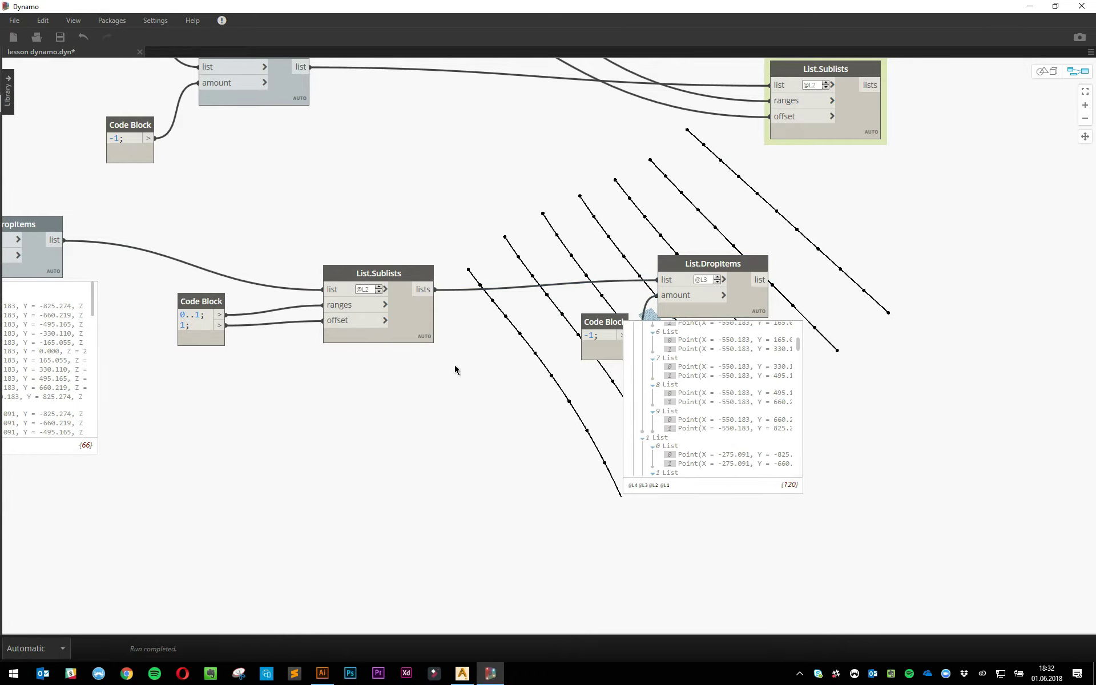
{"action": "key", "text": "ctrl+s"}
{"action": "middle_click_drag", "start_coordinate": [442, 412], "coordinate": [354, 551]}
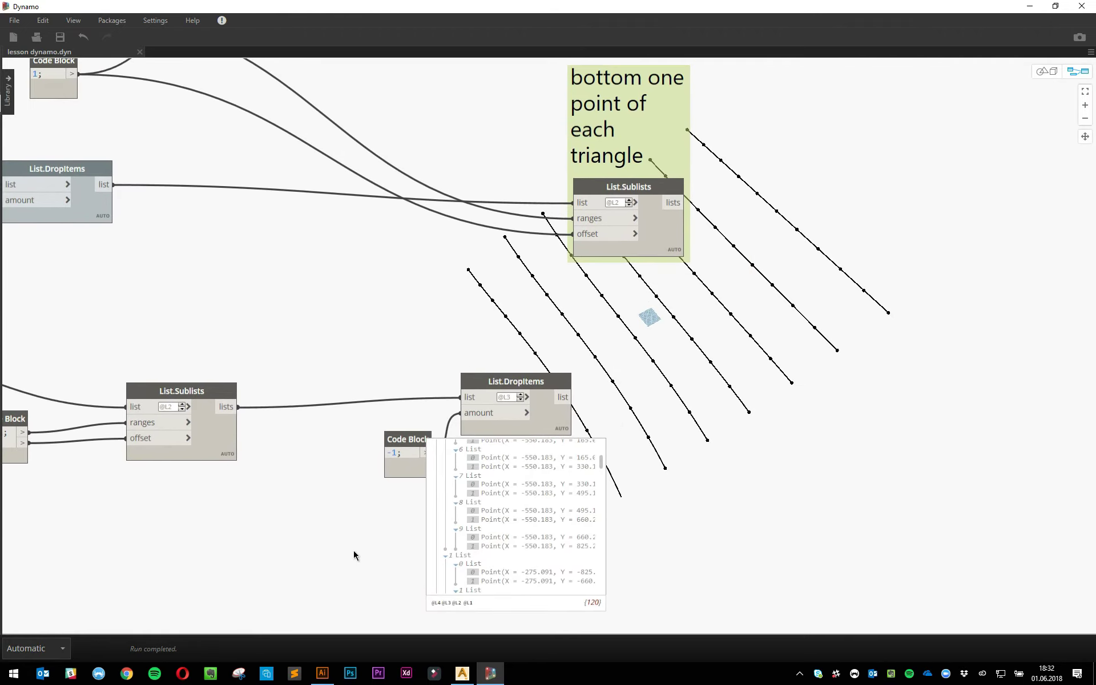
{"action": "left_click_drag", "start_coordinate": [399, 450], "coordinate": [332, 437]}
- Examine the first curve's point pairs and its last sublist in the List.DropItems output
{"action": "scroll", "coordinate": [475, 512], "scroll_direction": "up", "scroll_amount": 6}
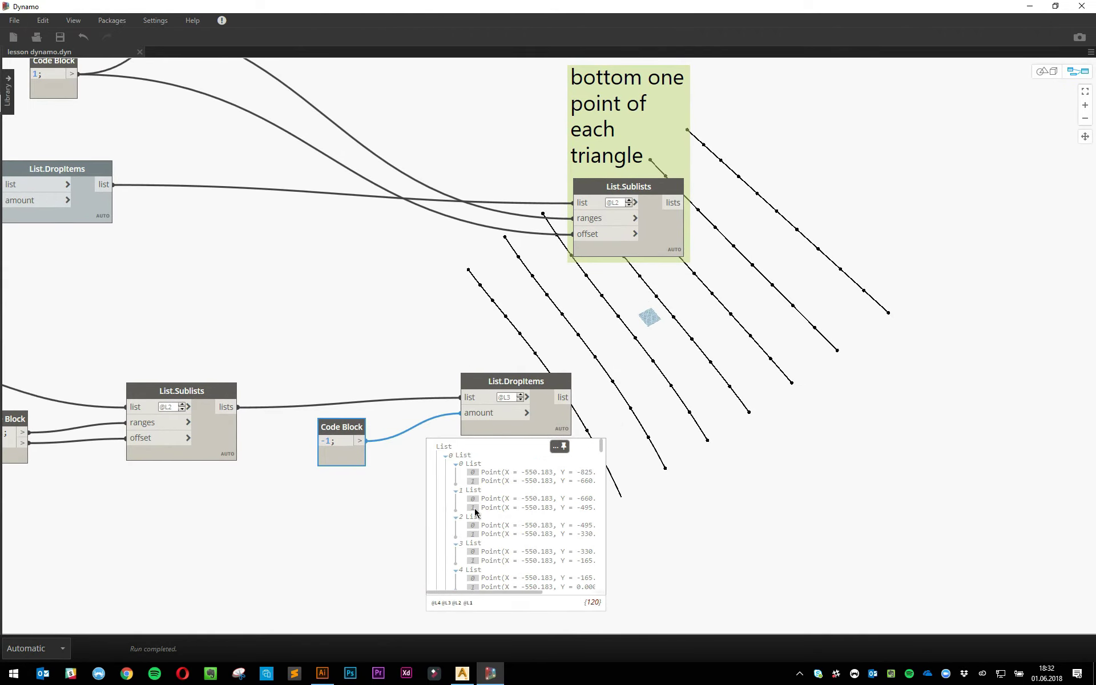
{"action": "left_click", "coordinate": [464, 455]}
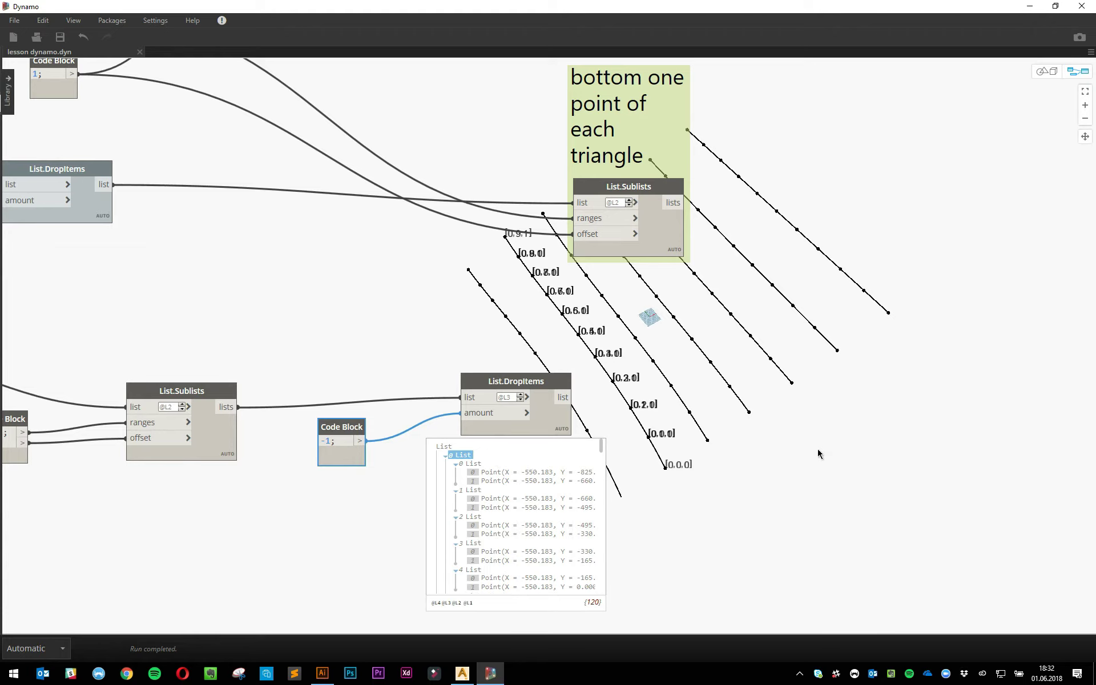
{"action": "middle_click_drag", "start_coordinate": [817, 449], "coordinate": [608, 410]}
{"action": "scroll", "coordinate": [331, 486], "scroll_direction": "down", "scroll_amount": 5}
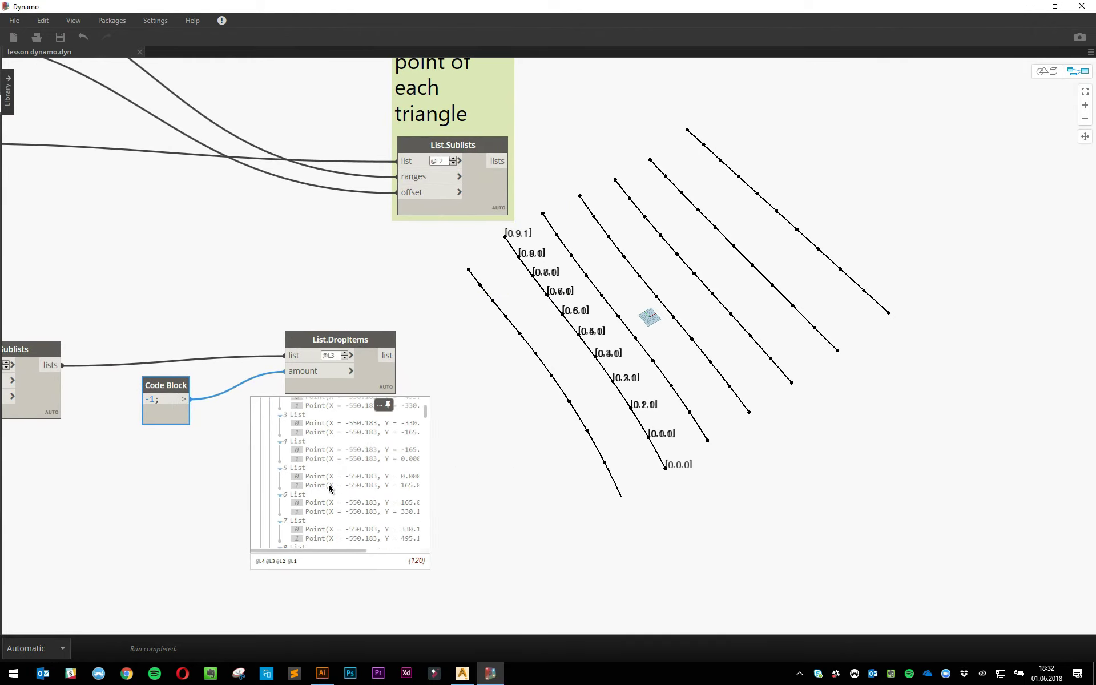
{"action": "left_click", "coordinate": [296, 488]}
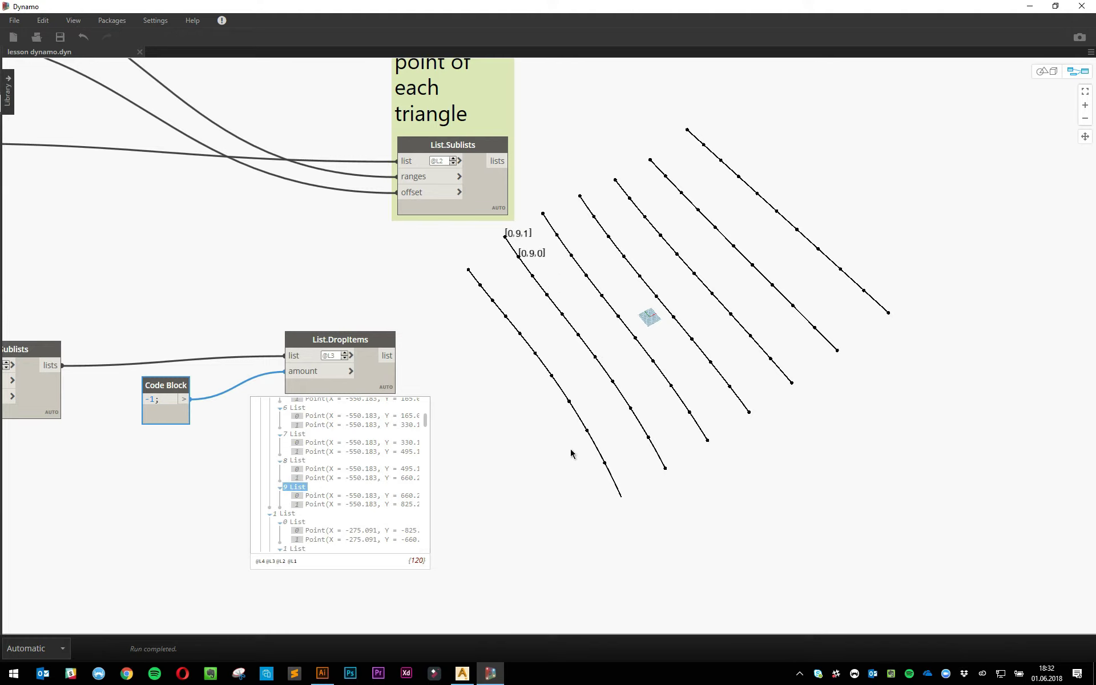
- Group the new List.DropItems node with its -1 code block and title the group "top two points of each triangle"
{"action": "middle_click_drag", "start_coordinate": [573, 450], "coordinate": [659, 544]}
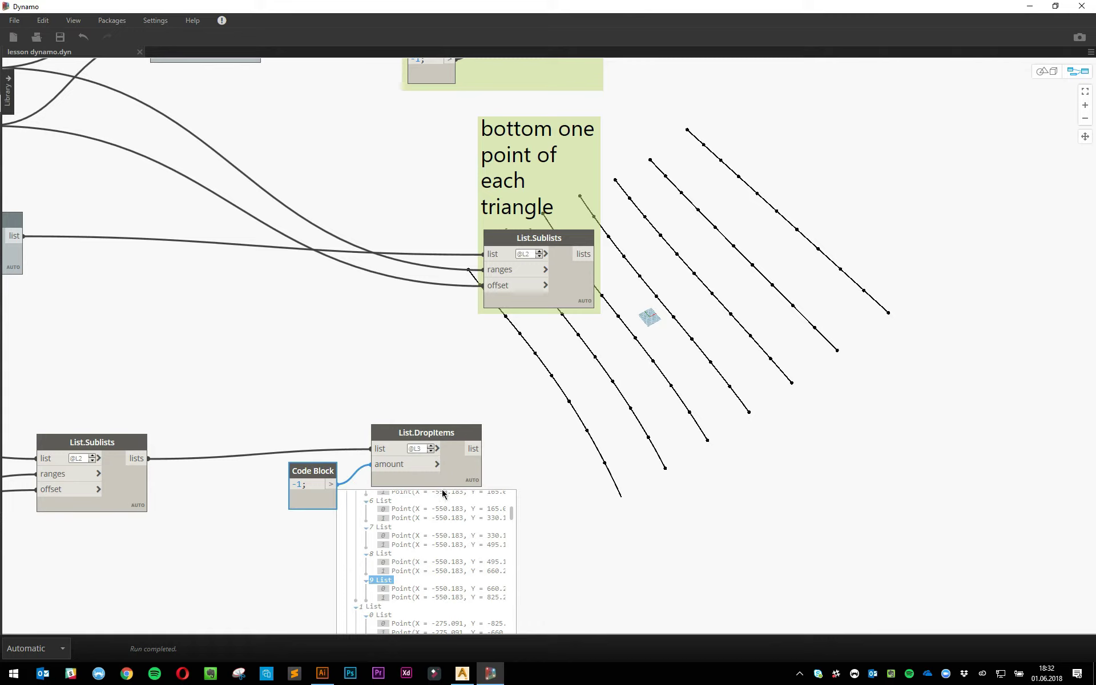
{"action": "left_click_drag", "start_coordinate": [217, 398], "coordinate": [567, 562]}
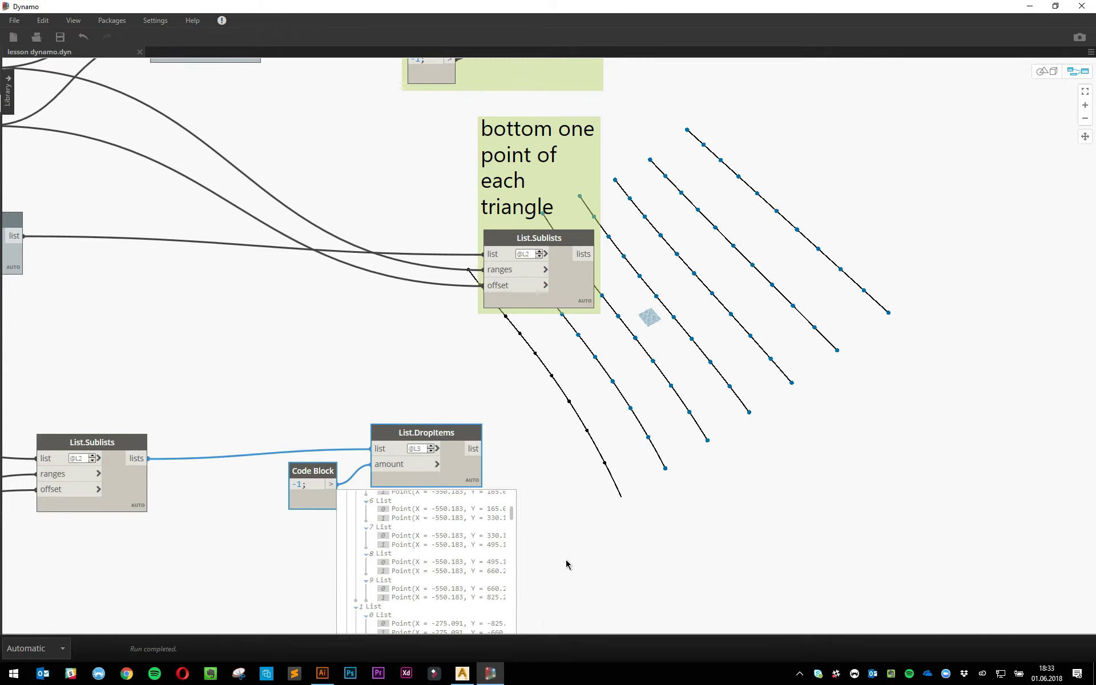
{"action": "key", "text": "ctrl+g"}
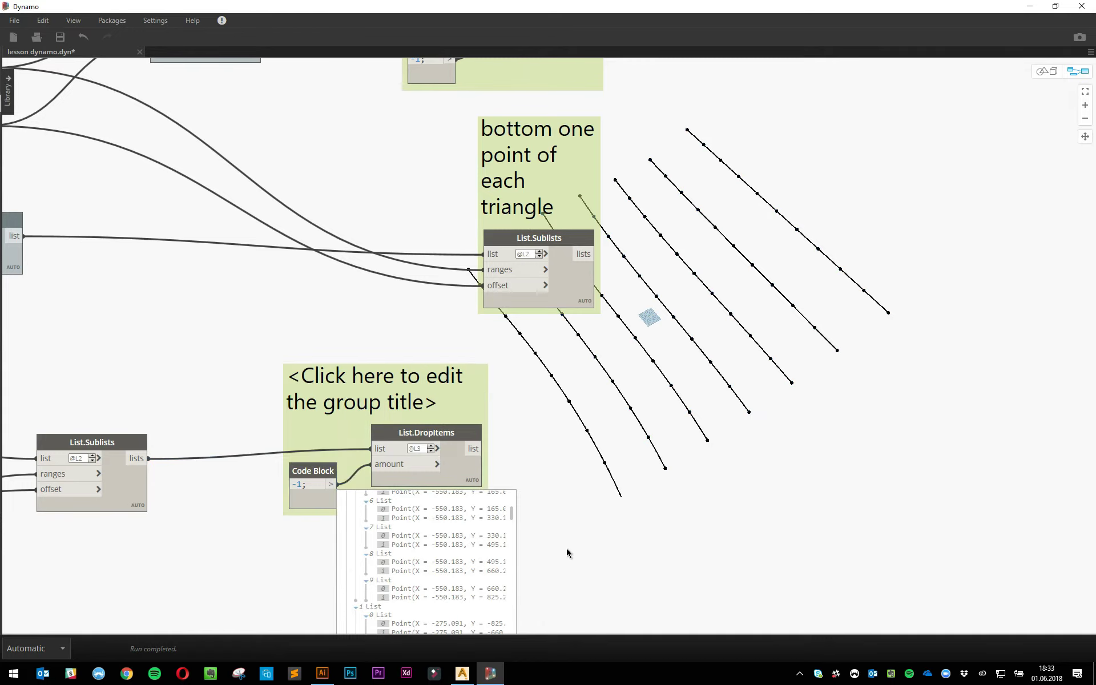
{"action": "double_click", "coordinate": [389, 397]}
{"action": "scroll", "coordinate": [672, 383], "scroll_direction": "down", "scroll_amount": 3}
{"action": "middle_click_drag", "start_coordinate": [641, 473], "coordinate": [609, 612]}
{"action": "middle_click_drag", "start_coordinate": [649, 427], "coordinate": [650, 410]}
{"action": "type", "text": "t"}
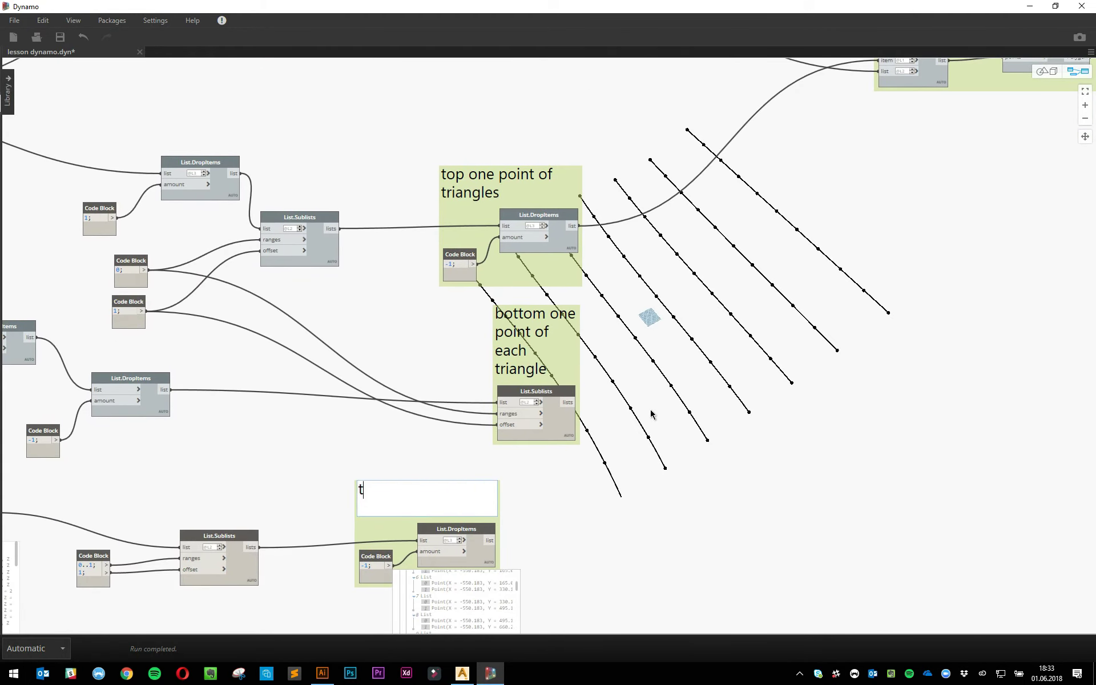
{"action": "type", "text": "op two points of each"}
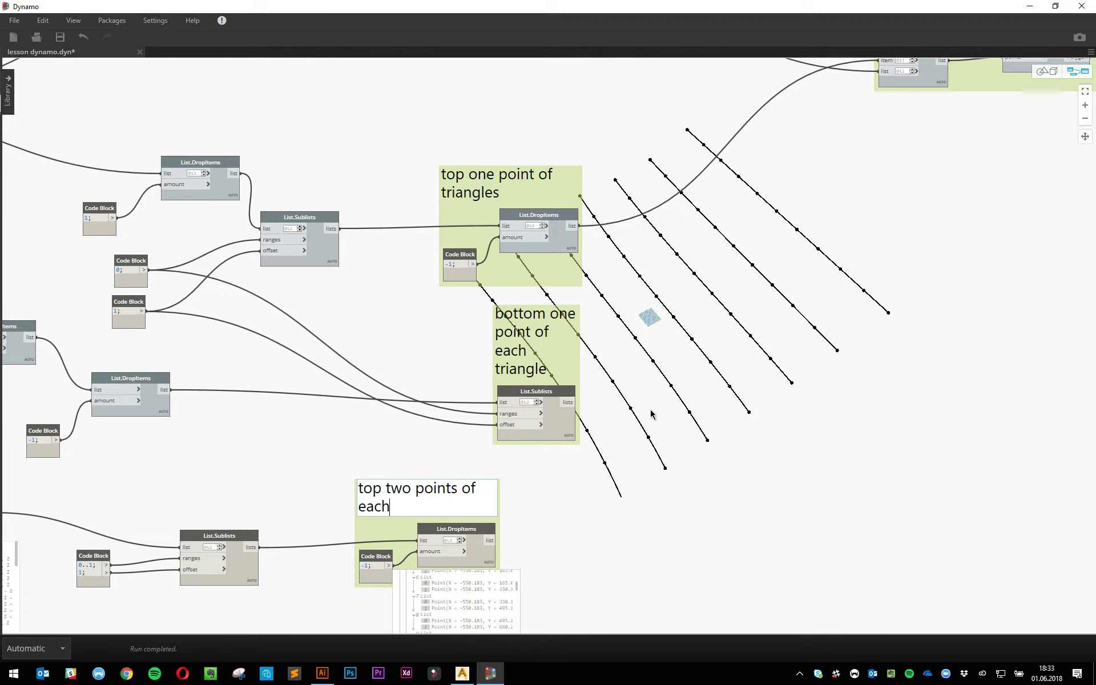
{"action": "type", "text": " triangle"}
{"action": "left_click", "coordinate": [815, 498]}
- Title the untitled group containing the polygon and surface nodes "set one"
{"action": "middle_click_drag", "start_coordinate": [792, 501], "coordinate": [632, 421]}
{"action": "scroll", "coordinate": [631, 420], "scroll_direction": "down", "scroll_amount": 4}
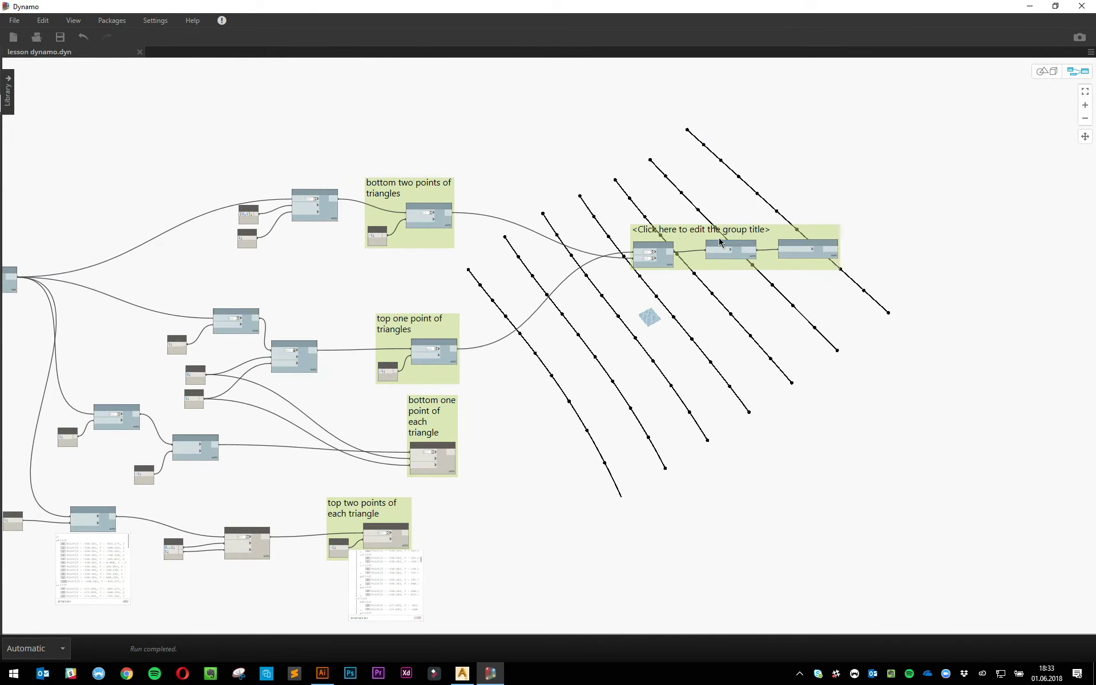
{"action": "double_click", "coordinate": [721, 232]}
{"action": "type", "text": "set one"}
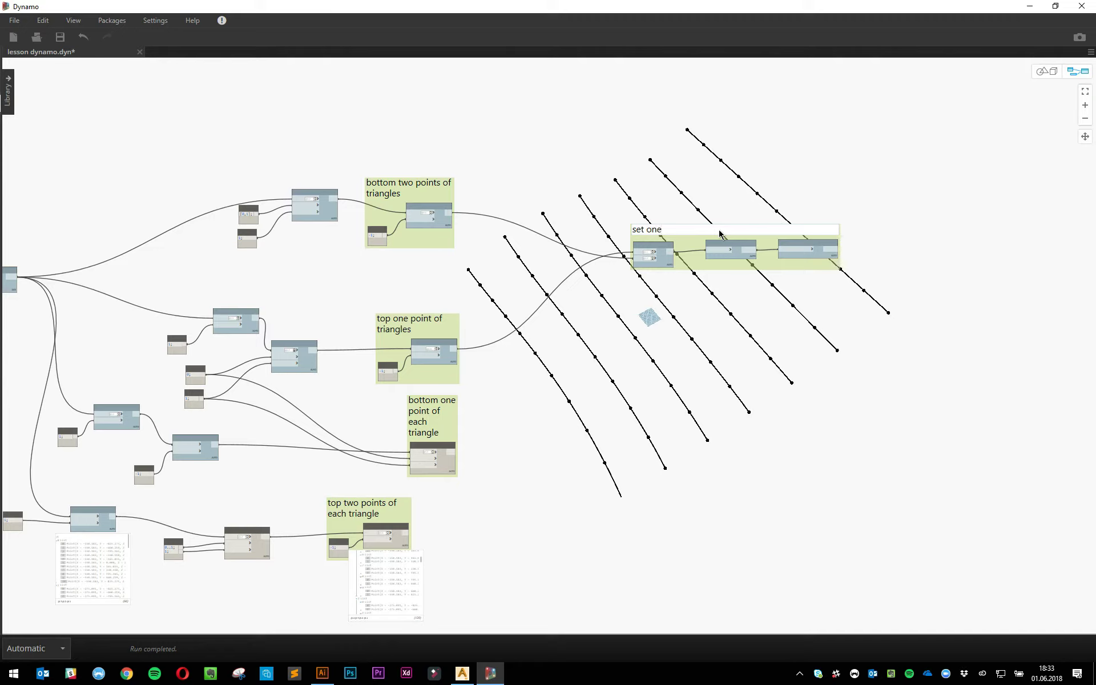
{"action": "left_click", "coordinate": [743, 355]}
- Duplicate the "set one" group and retitle the copy "set two"
{"action": "left_click", "coordinate": [765, 265]}
{"action": "key", "text": "ctrl+c"}
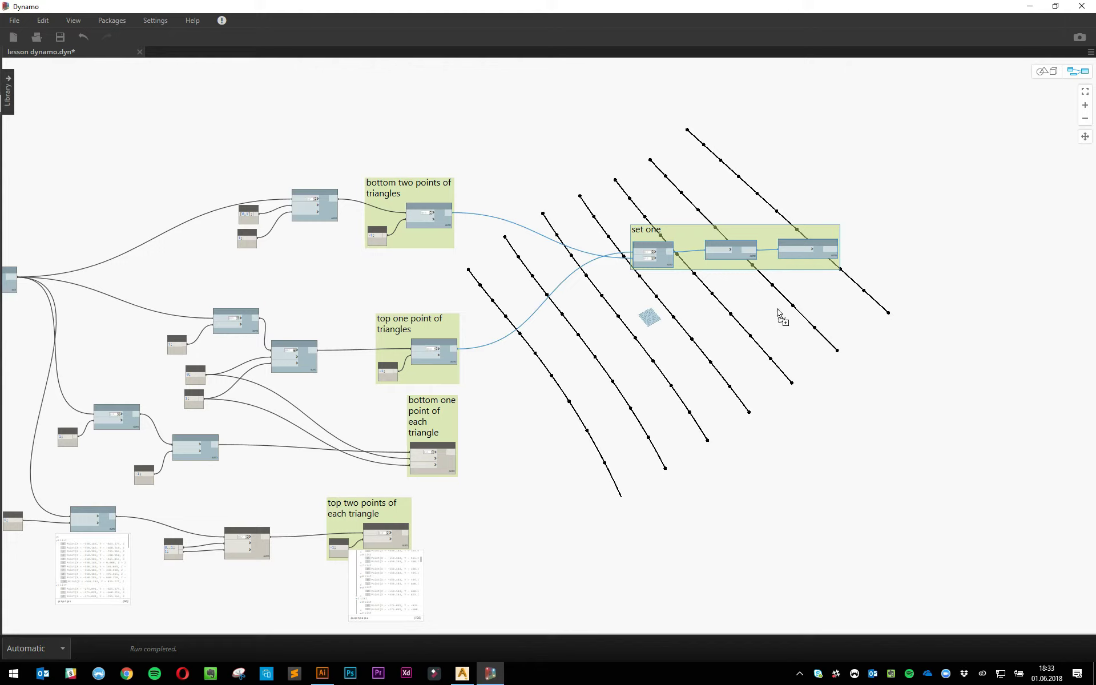
{"action": "key", "text": "ctrl+v"}
{"action": "double_click", "coordinate": [643, 438]}
{"action": "double_click", "coordinate": [642, 439]}
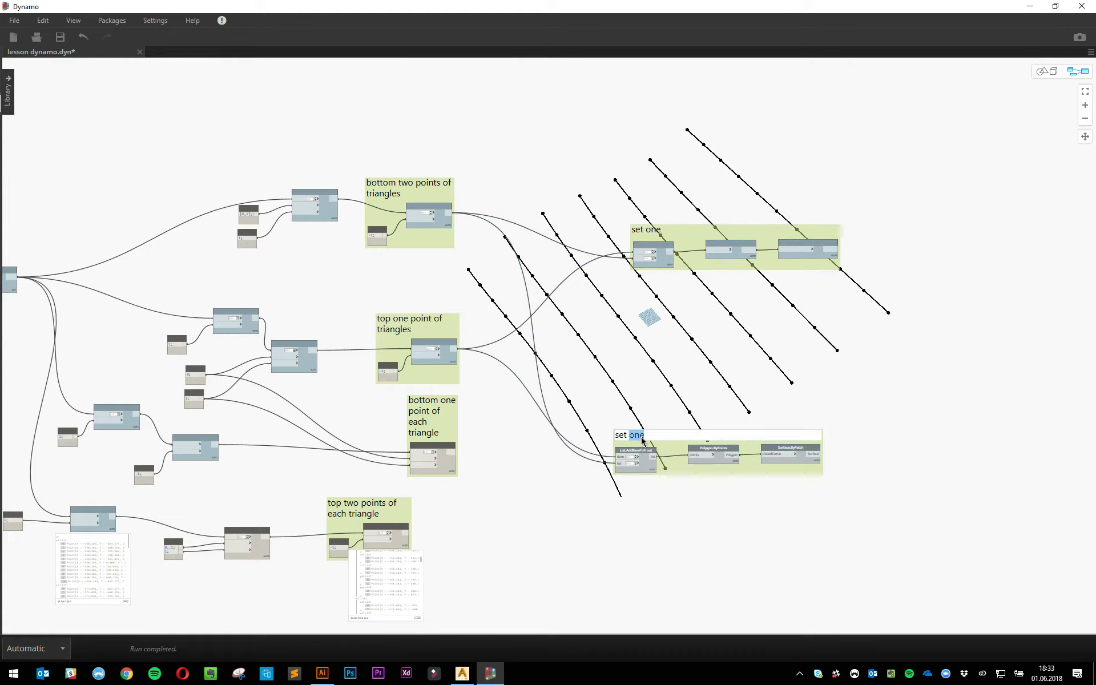
{"action": "type", "text": "two"}
{"action": "left_click", "coordinate": [702, 390]}
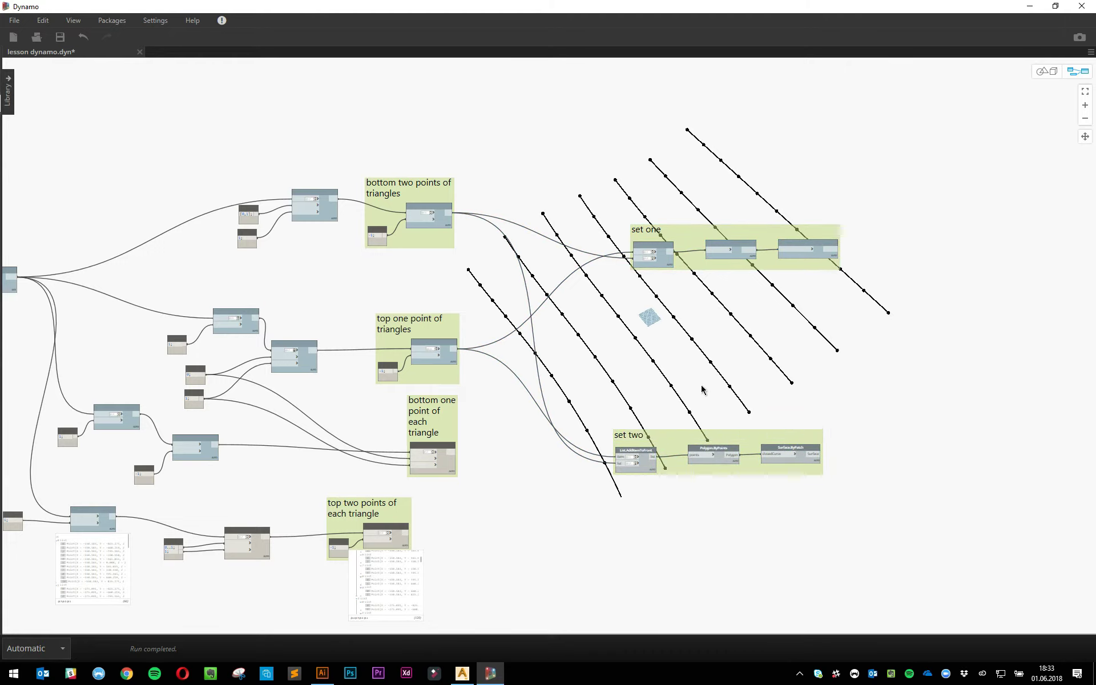
- Disconnect the item and list inputs of List.AddItemToFront in the "set two" group and move the group closer to the point groups
{"action": "left_click", "coordinate": [618, 457]}
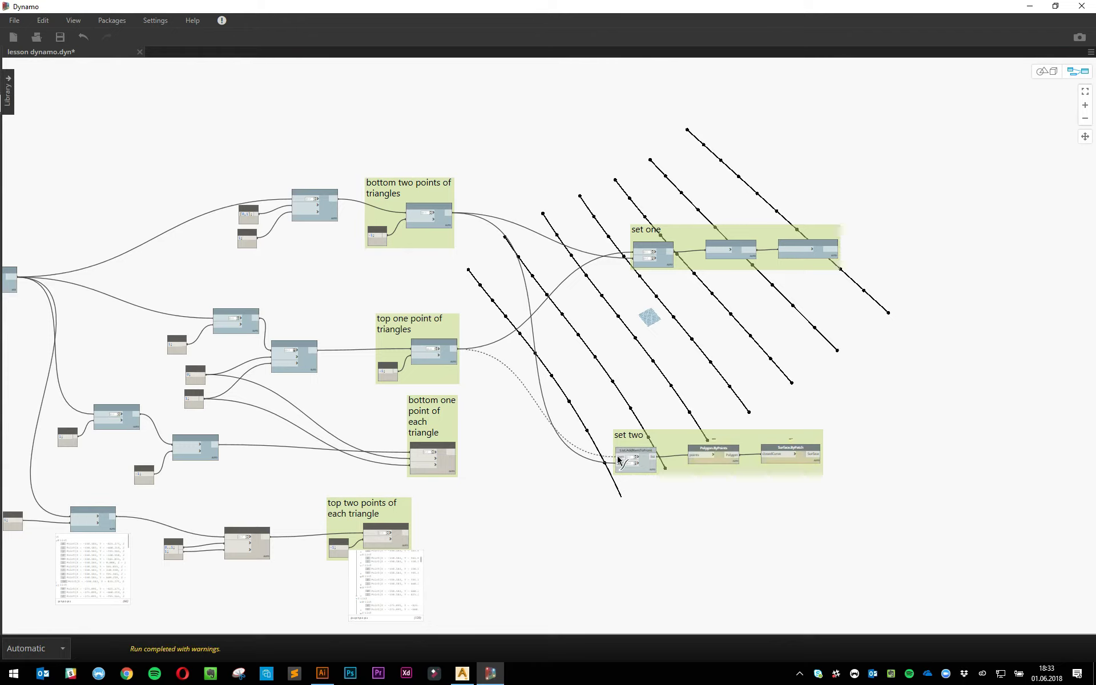
{"action": "left_click", "coordinate": [592, 454]}
{"action": "left_click", "coordinate": [619, 464]}
{"action": "left_click", "coordinate": [621, 493]}
{"action": "left_click_drag", "start_coordinate": [674, 442], "coordinate": [605, 427]}
- Align the "top two points of each triangle" group under the other point groups and unpin the output previews of both lower List.DropItems nodes
{"action": "left_click_drag", "start_coordinate": [385, 510], "coordinate": [431, 509]}
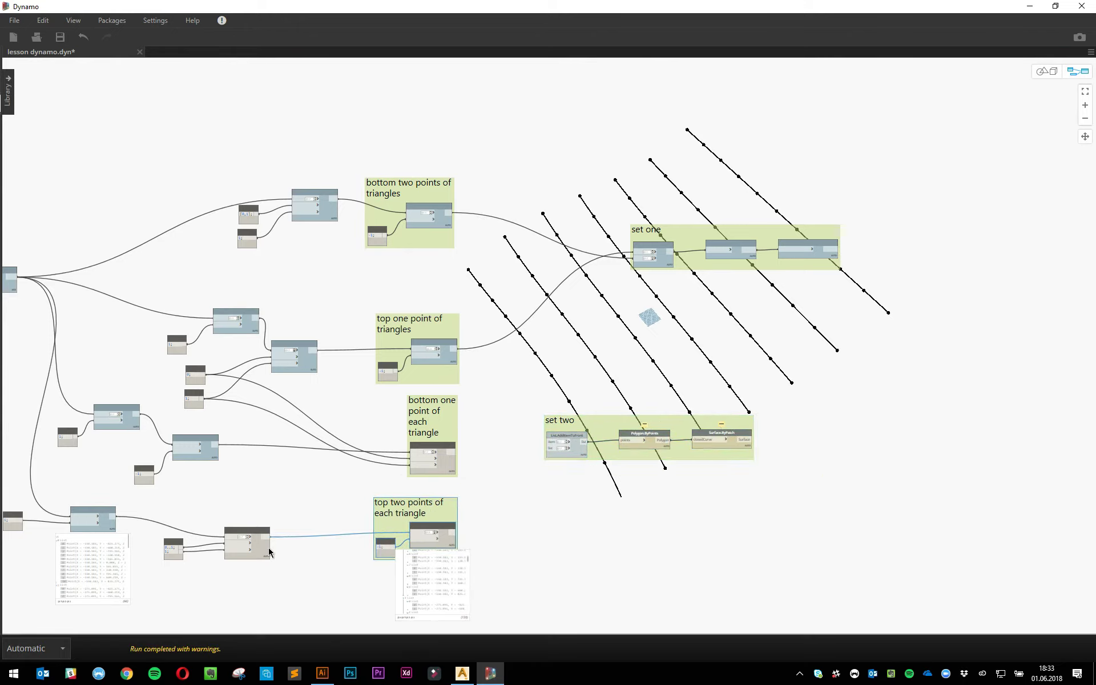
{"action": "left_click", "coordinate": [107, 535]}
{"action": "left_click", "coordinate": [222, 596]}
{"action": "middle_click_drag", "start_coordinate": [450, 610], "coordinate": [453, 511]}
{"action": "scroll", "coordinate": [493, 510], "scroll_direction": "up", "scroll_amount": 3}
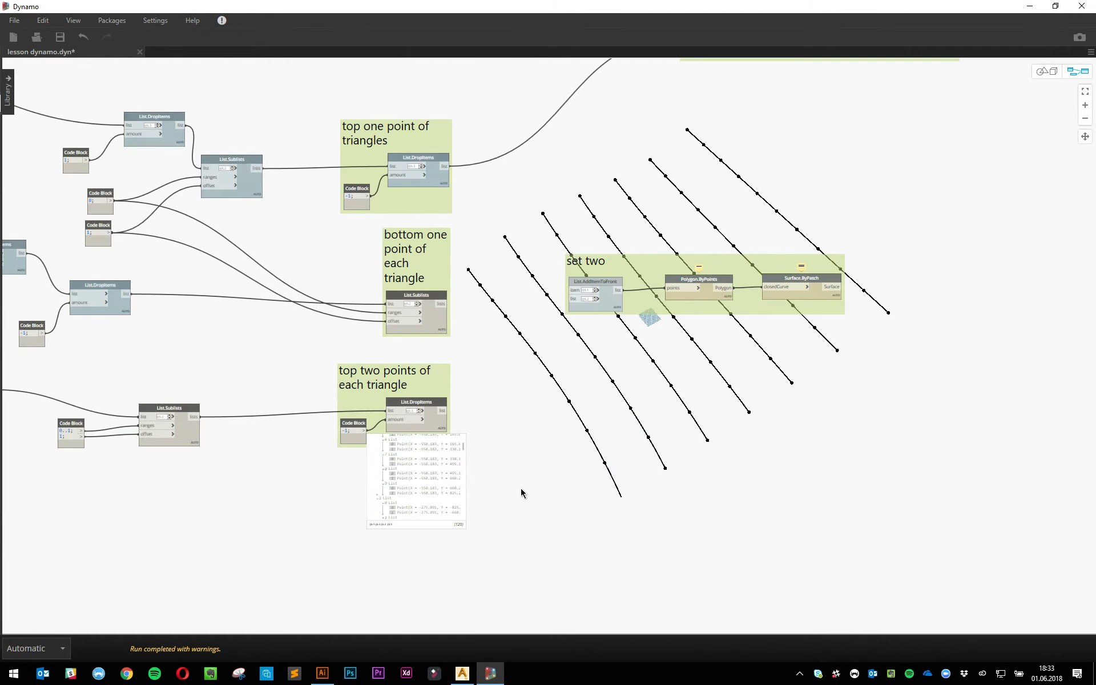
{"action": "scroll", "coordinate": [533, 465], "scroll_direction": "up", "scroll_amount": 5}
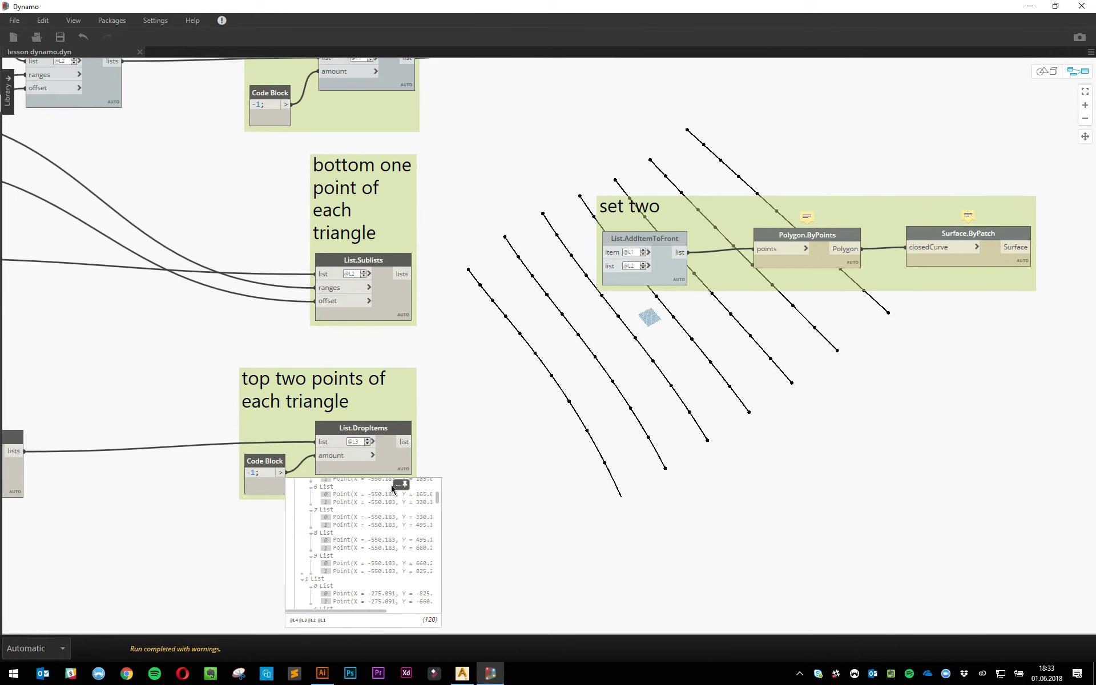
{"action": "left_click", "coordinate": [402, 486]}
{"action": "left_click", "coordinate": [451, 498]}
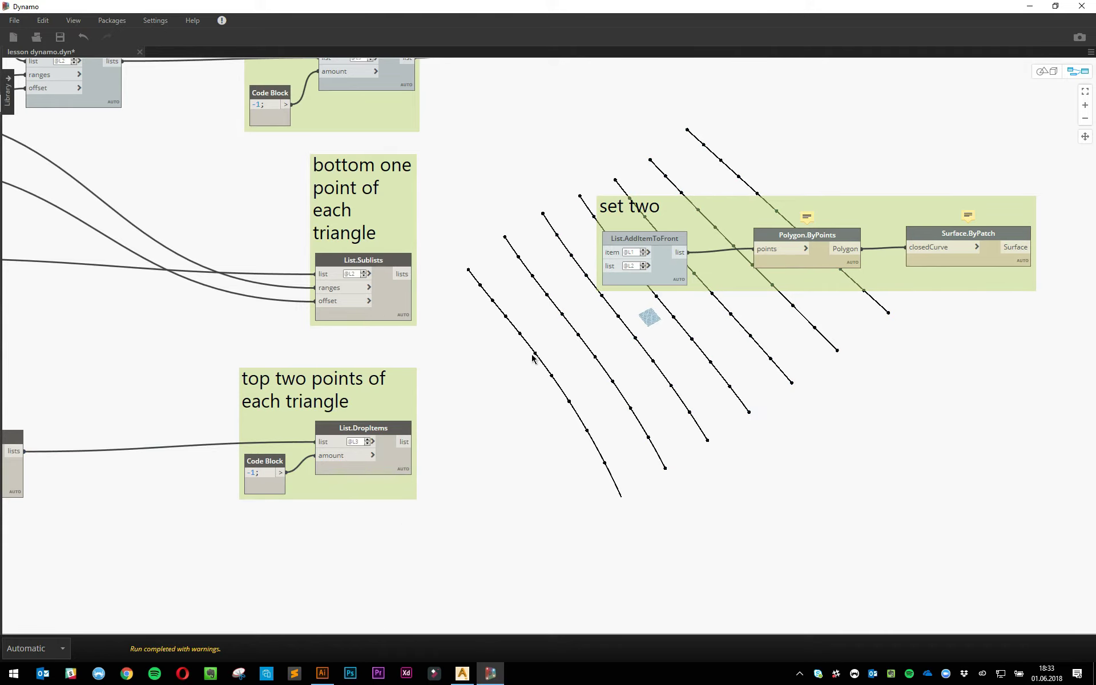
- Move the "set two" group down to sit beside the bottom one point and top two points groups
{"action": "left_click_drag", "start_coordinate": [741, 276], "coordinate": [705, 413]}
{"action": "left_click", "coordinate": [633, 289]}
{"action": "middle_click_drag", "start_coordinate": [615, 278], "coordinate": [618, 407]}
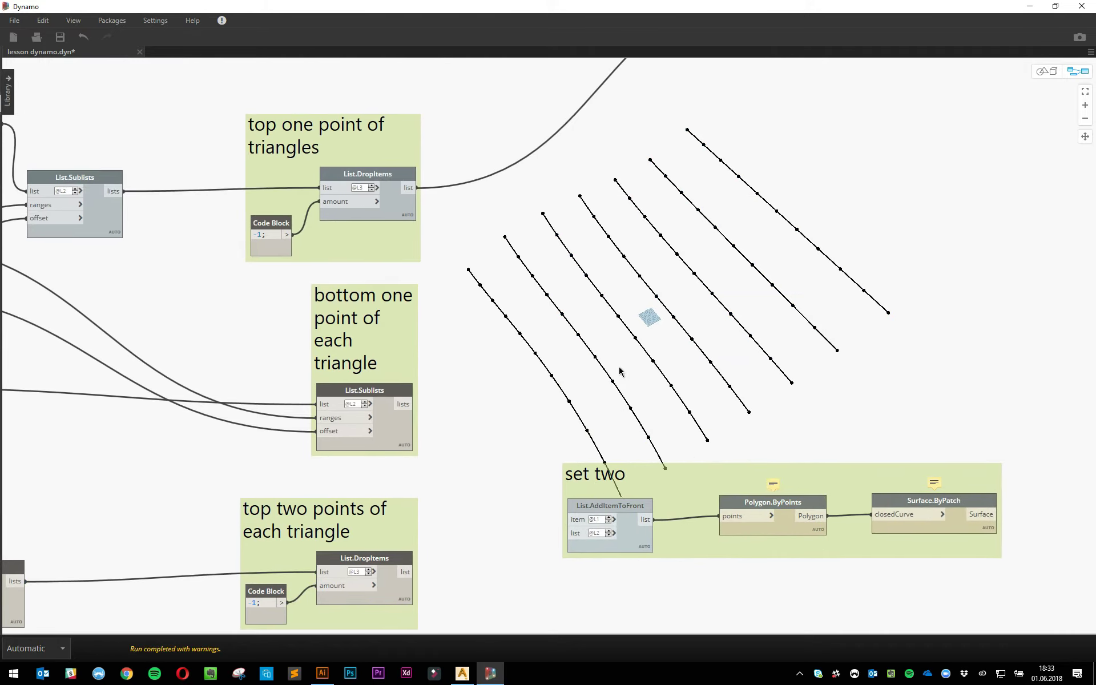
{"action": "middle_click_drag", "start_coordinate": [587, 365], "coordinate": [569, 244]}
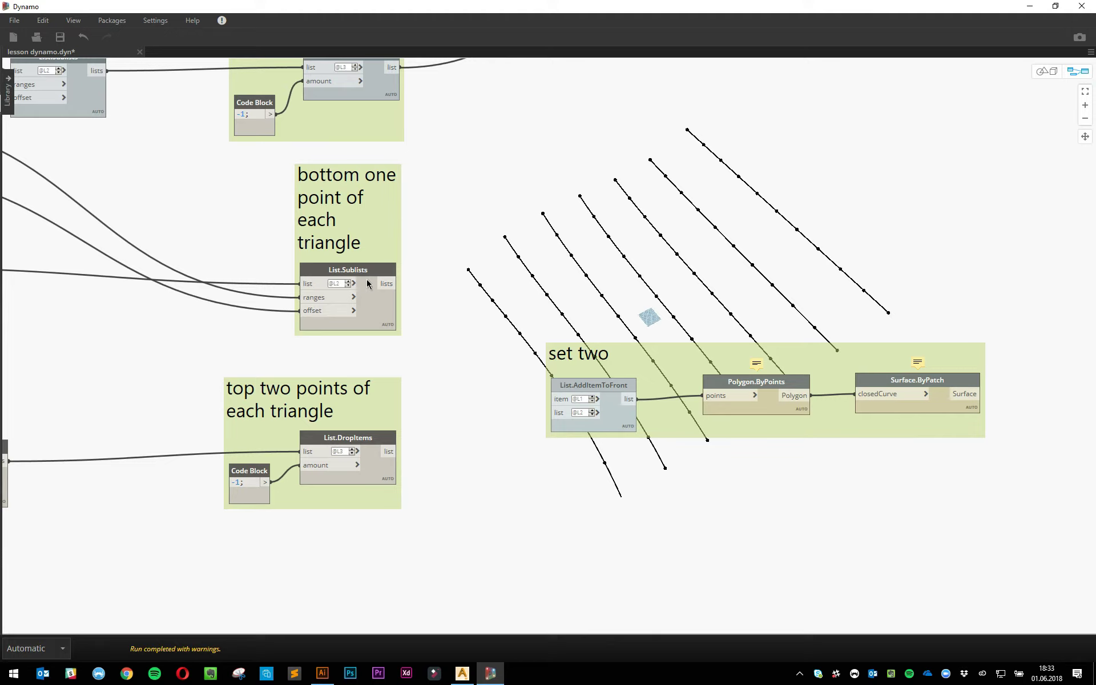
- Connect the bottom one point output to list and the top two points output to item on List.AddItemToFront, and pin its preview
{"action": "left_click_drag", "start_coordinate": [397, 284], "coordinate": [553, 414]}
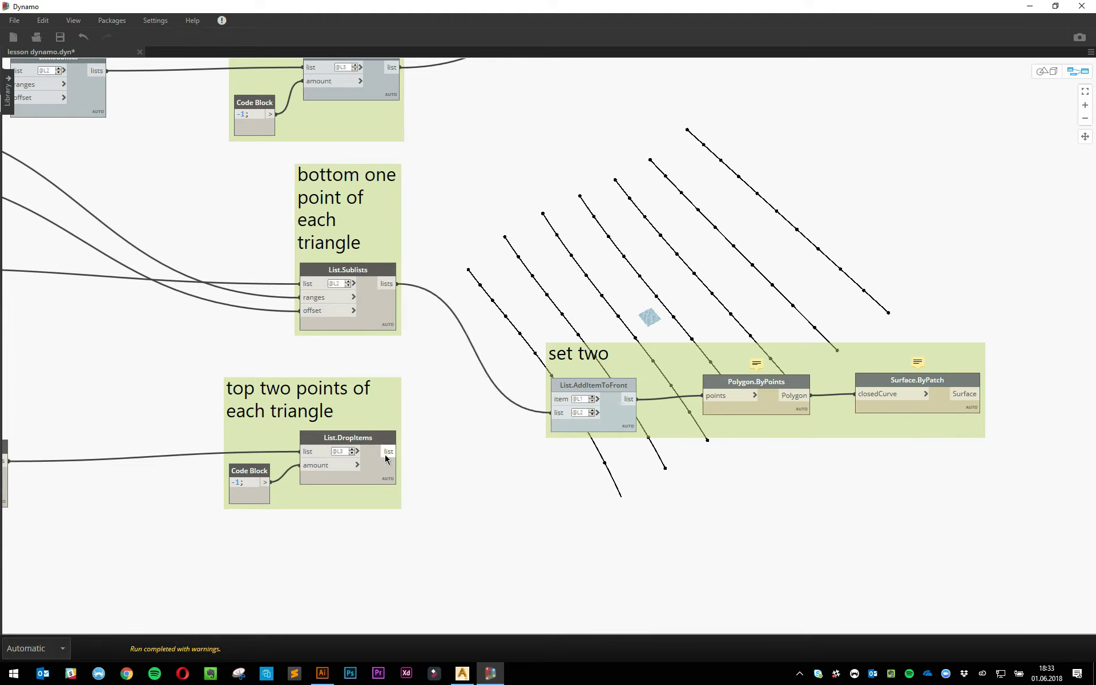
{"action": "left_click_drag", "start_coordinate": [397, 451], "coordinate": [552, 399]}
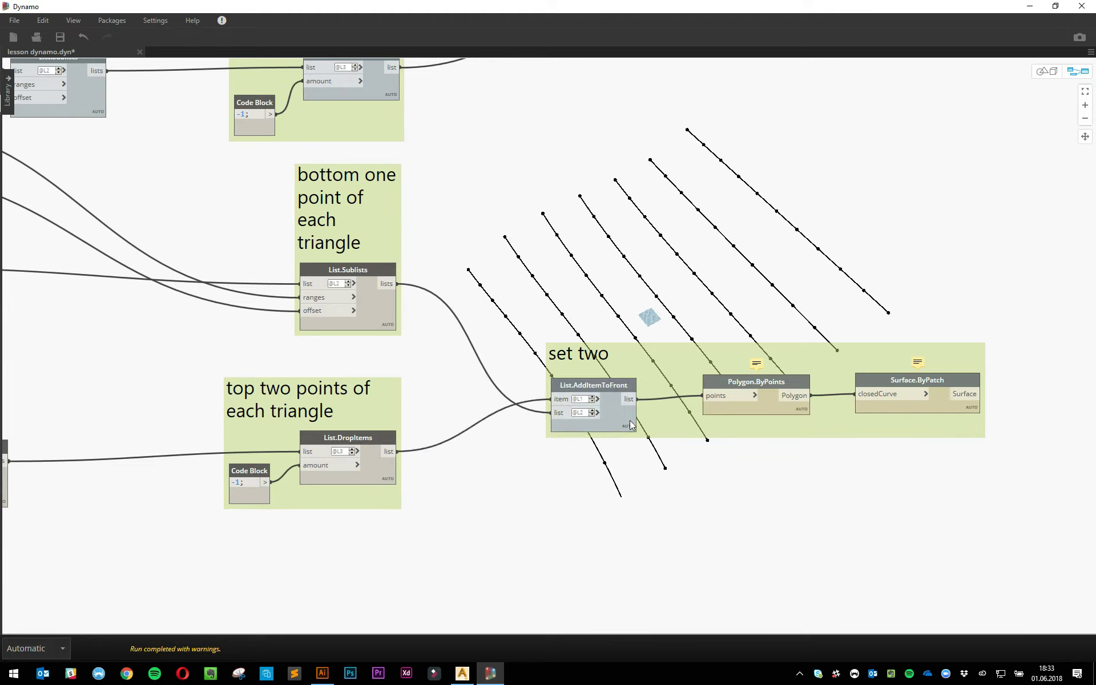
{"action": "mouse_move", "coordinate": [632, 426]}
{"action": "left_click", "coordinate": [631, 443]}
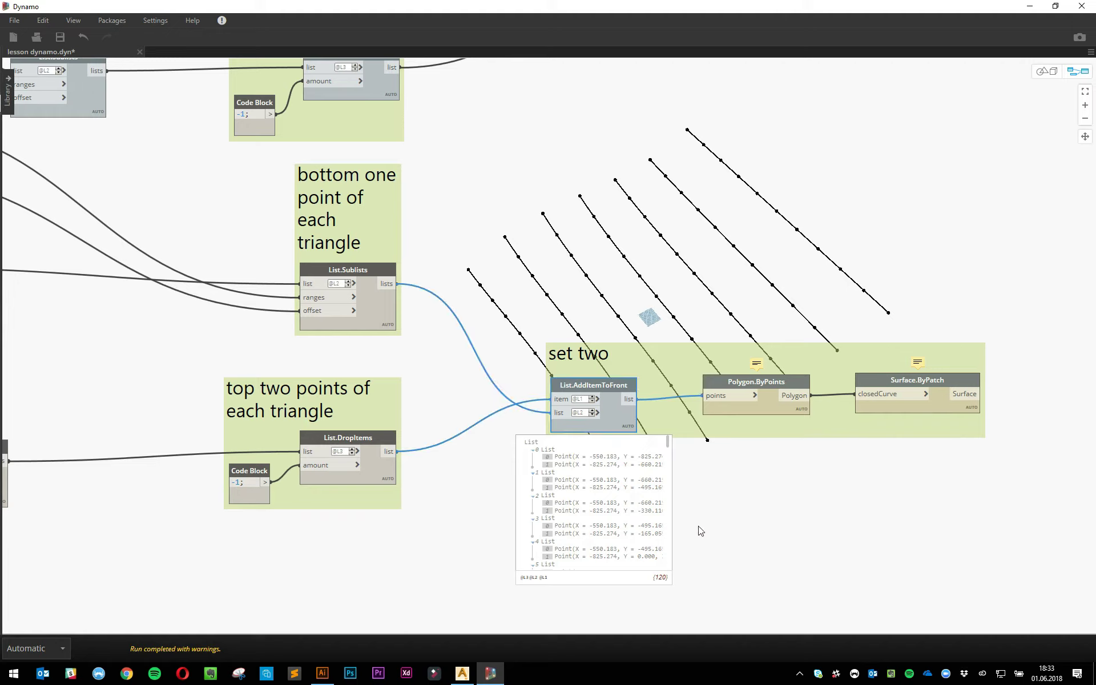
{"action": "left_click", "coordinate": [592, 397]}
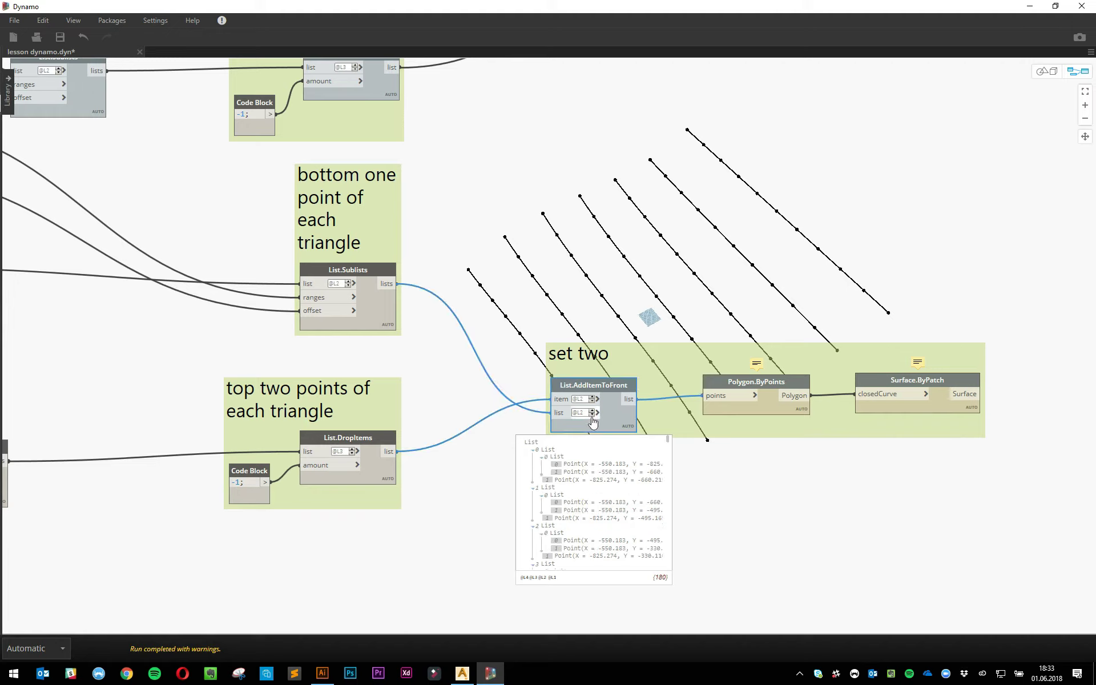
{"action": "left_click", "coordinate": [592, 414]}
{"action": "left_click", "coordinate": [593, 410]}
{"action": "left_click", "coordinate": [592, 415]}
{"action": "left_click", "coordinate": [592, 398]}
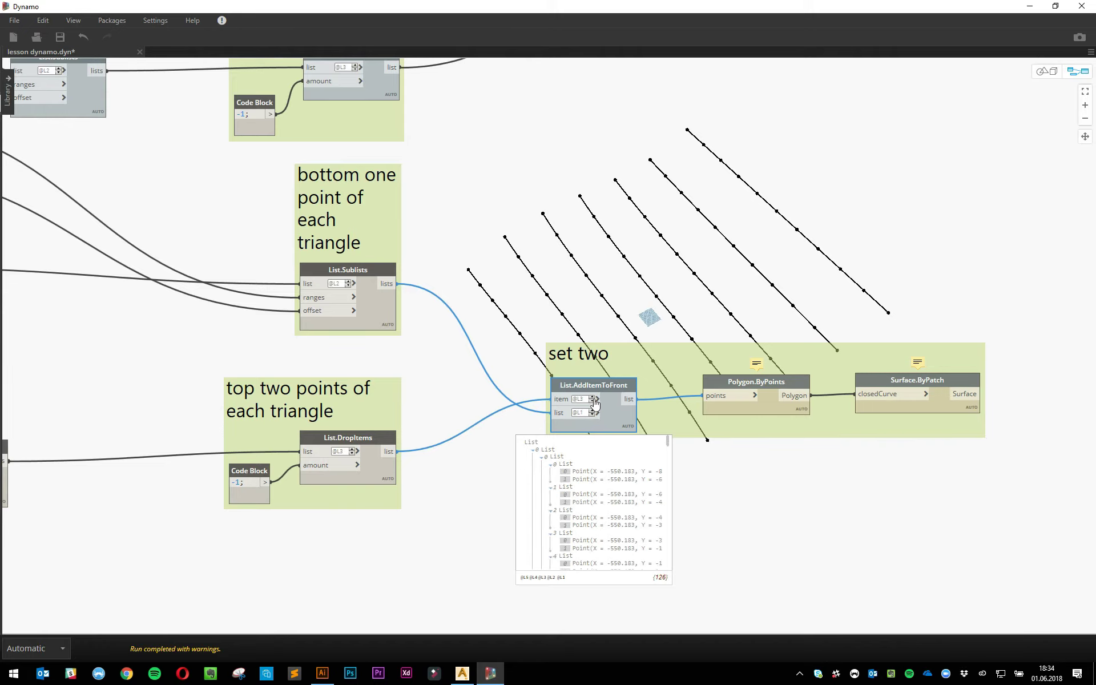
{"action": "left_click", "coordinate": [592, 402]}
{"action": "left_click", "coordinate": [592, 402]}
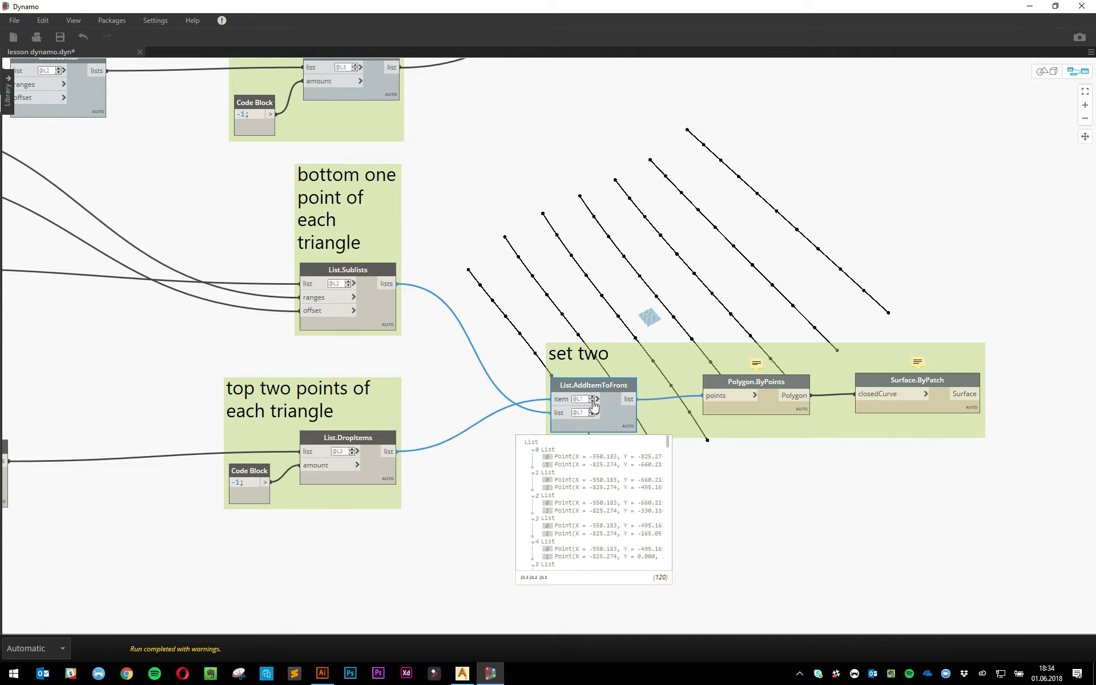
{"action": "left_click", "coordinate": [592, 410]}
{"action": "left_click", "coordinate": [592, 415]}
{"action": "left_click", "coordinate": [592, 411]}
{"action": "left_click", "coordinate": [592, 398]}
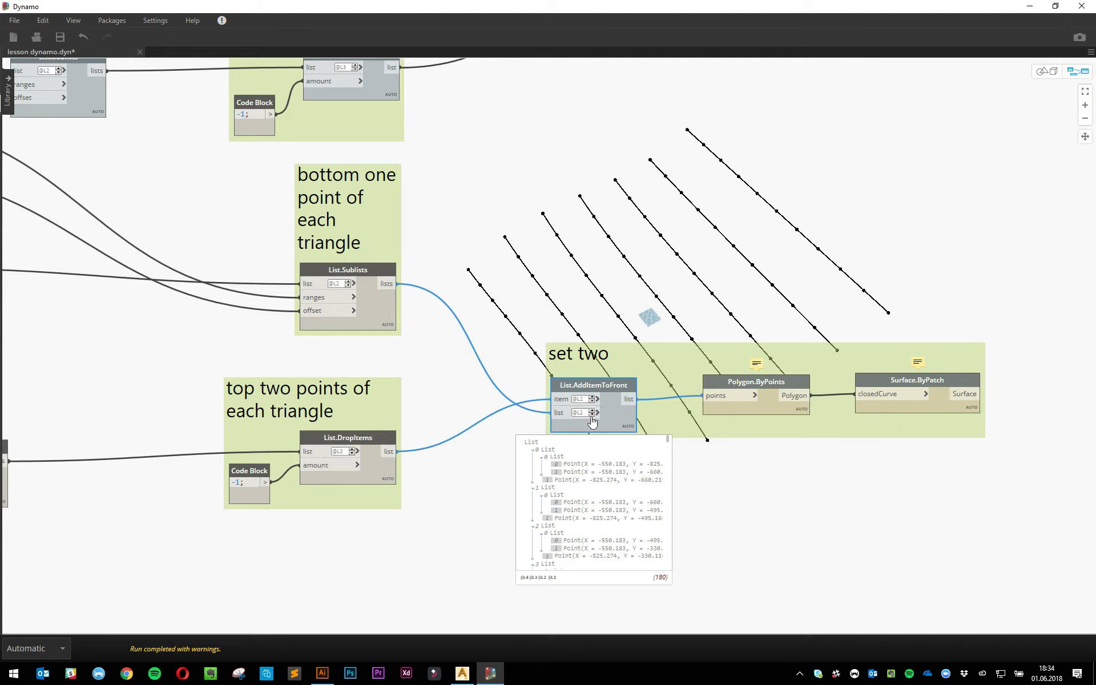
{"action": "left_click", "coordinate": [592, 410]}
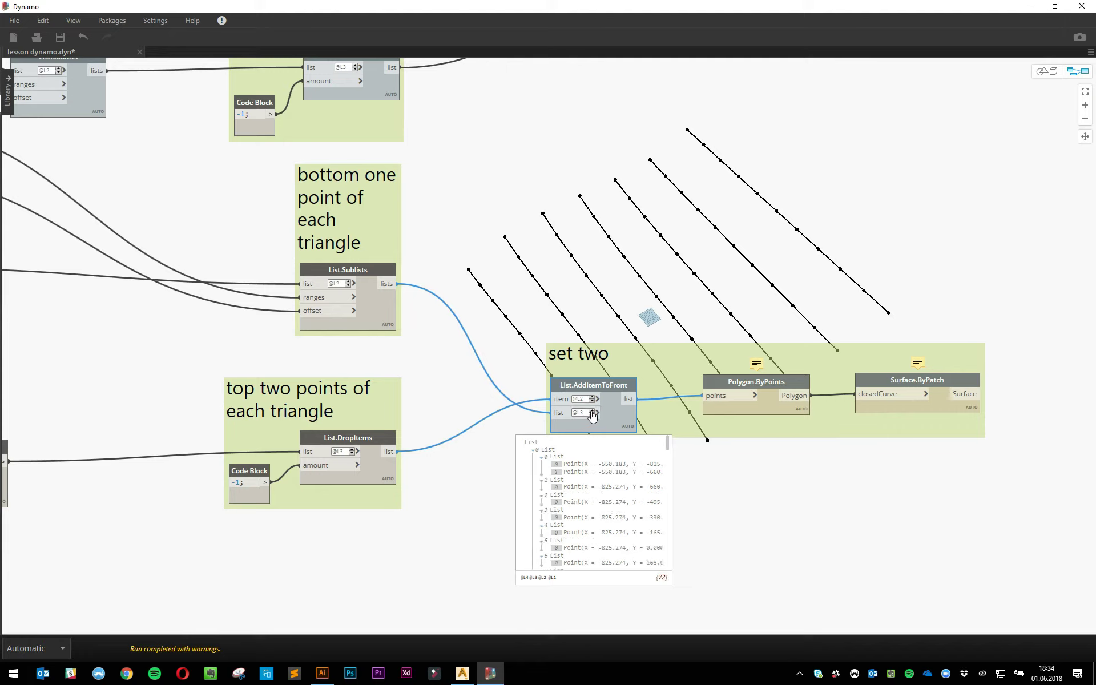
{"action": "left_click", "coordinate": [592, 415]}
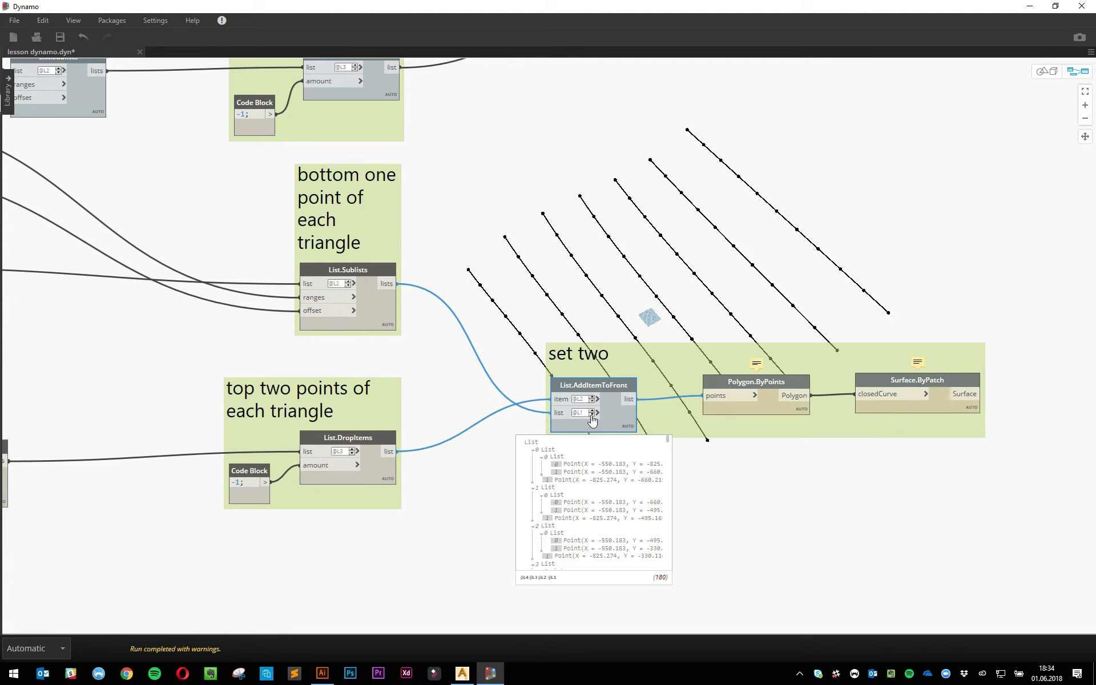
{"action": "left_click", "coordinate": [592, 397]}
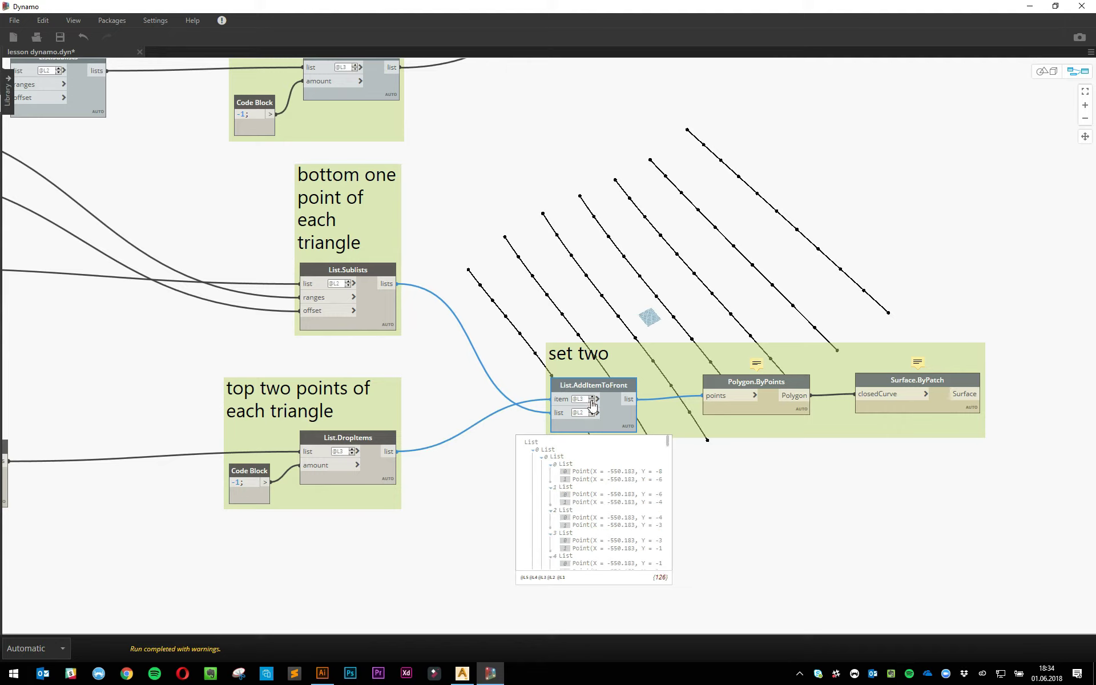
{"action": "left_click", "coordinate": [592, 402]}
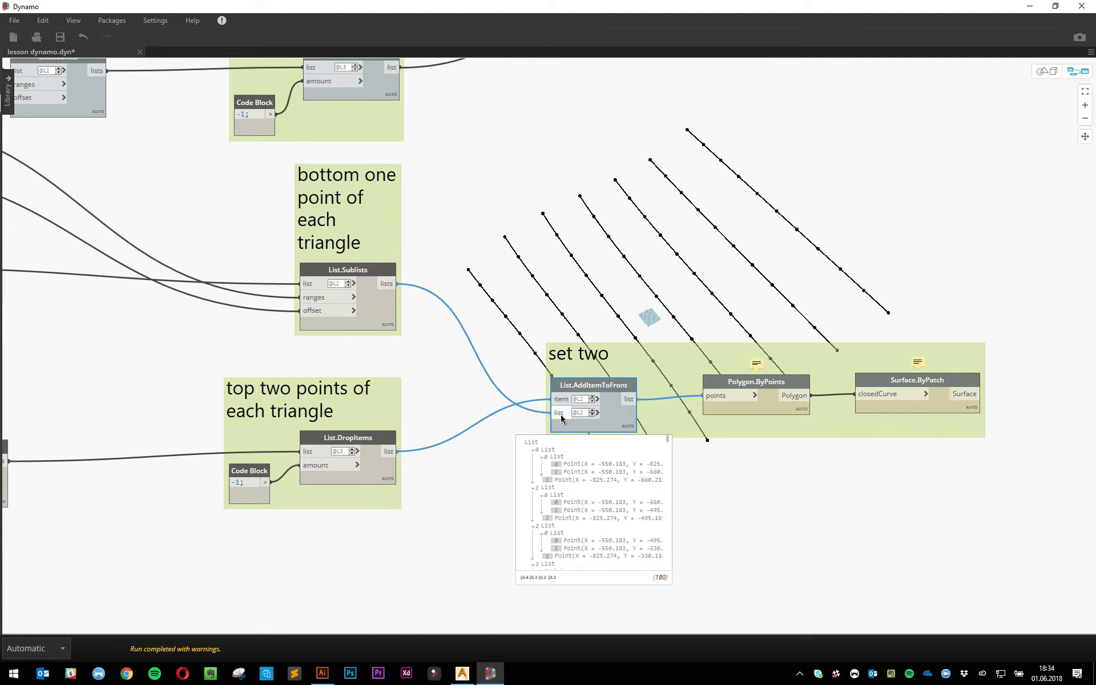
- Swap the wires on the "set two" List.AddItemToFront so the bottom one point output feeds item and the top two points output feeds list
{"action": "left_click", "coordinate": [560, 414]}
{"action": "left_click", "coordinate": [555, 399]}
{"action": "left_click", "coordinate": [384, 448]}
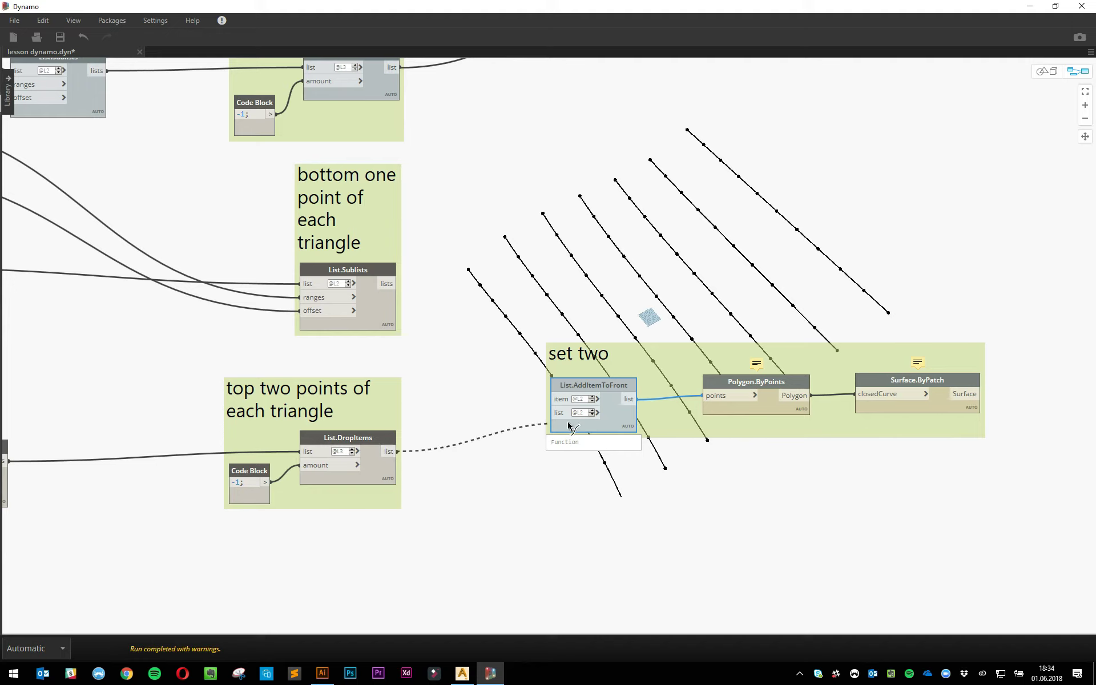
{"action": "left_click", "coordinate": [549, 412]}
{"action": "left_click", "coordinate": [385, 284]}
{"action": "left_click", "coordinate": [552, 399]}
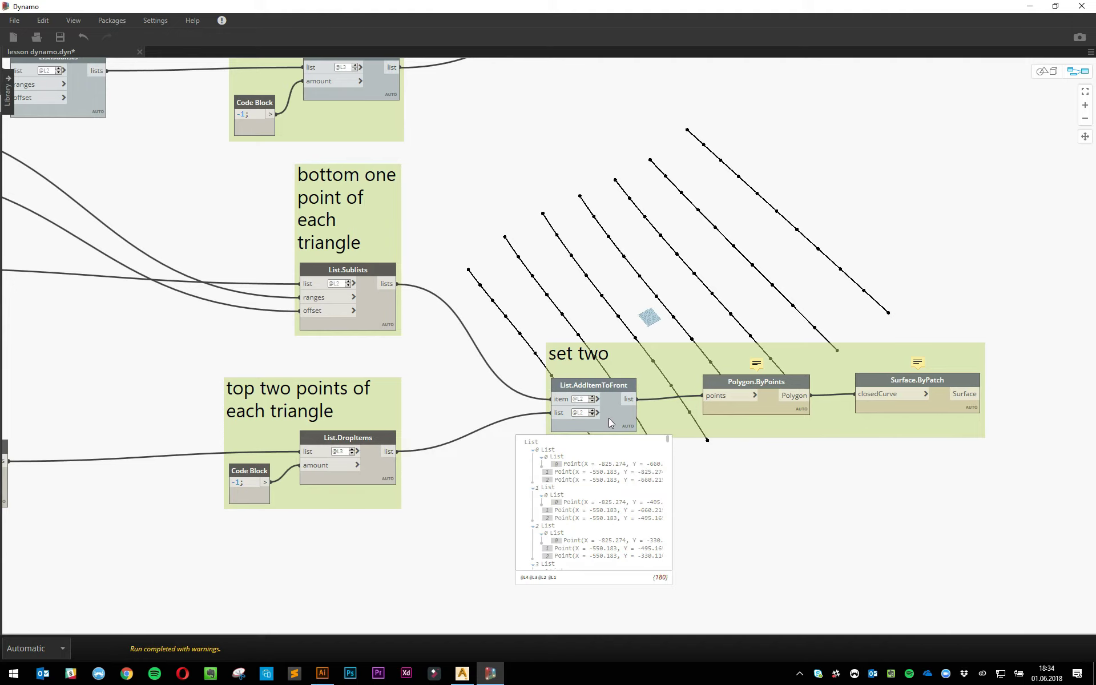
{"action": "left_click", "coordinate": [592, 415]}
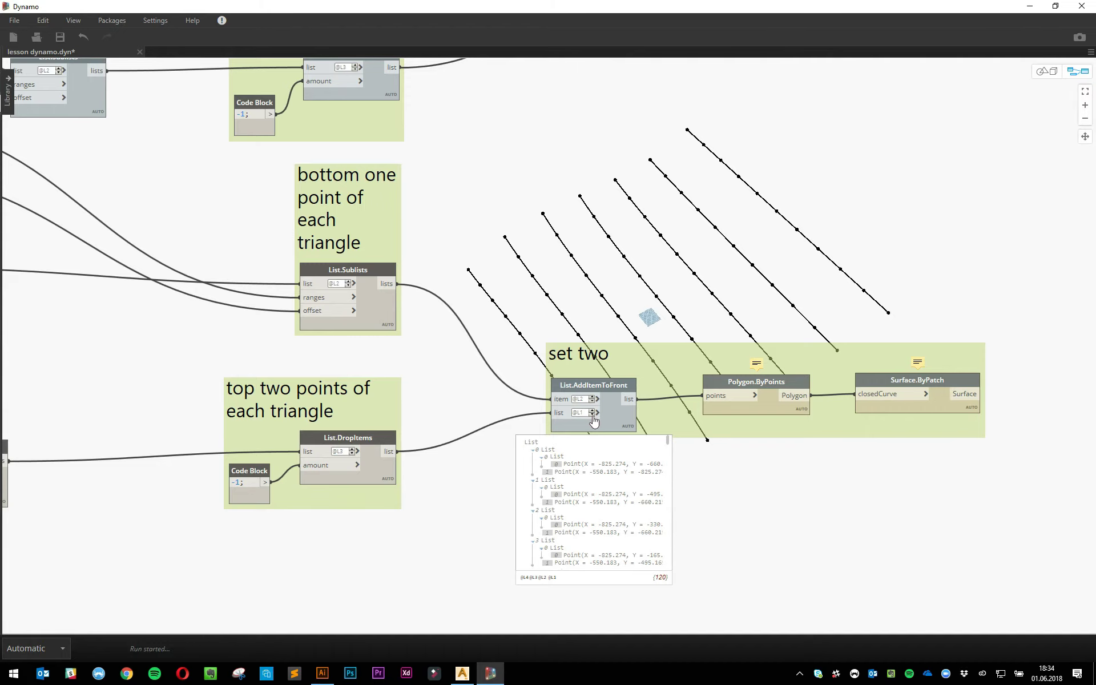
{"action": "left_click", "coordinate": [593, 416]}
{"action": "left_click", "coordinate": [592, 416]}
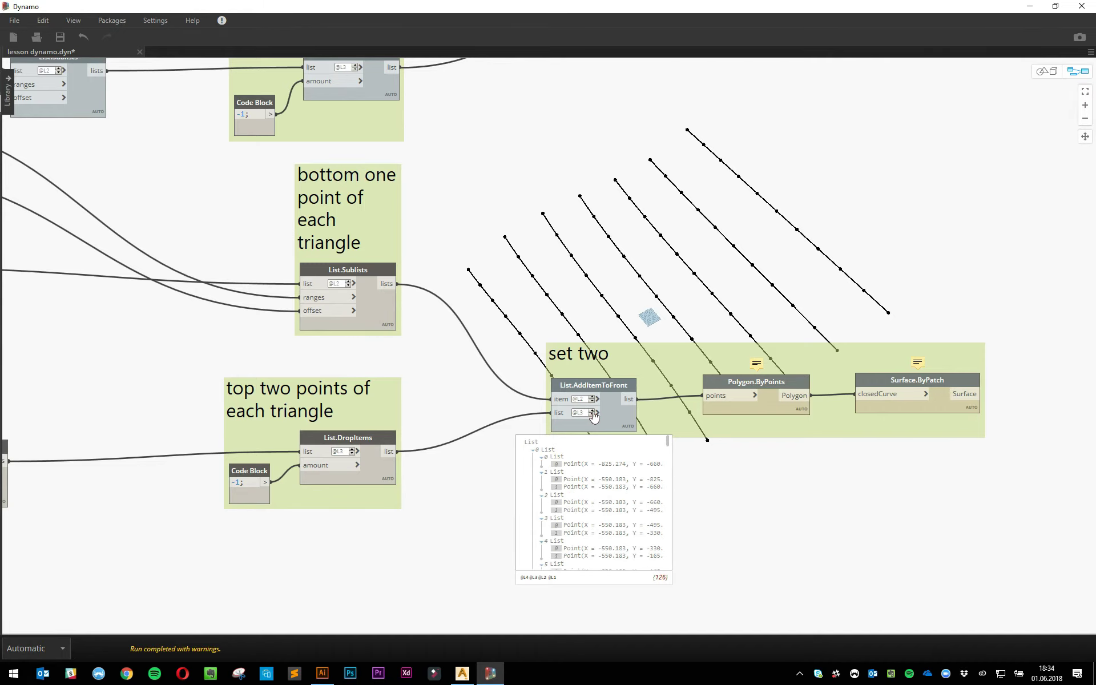
{"action": "scroll", "coordinate": [543, 492], "scroll_direction": "down", "scroll_amount": 3}
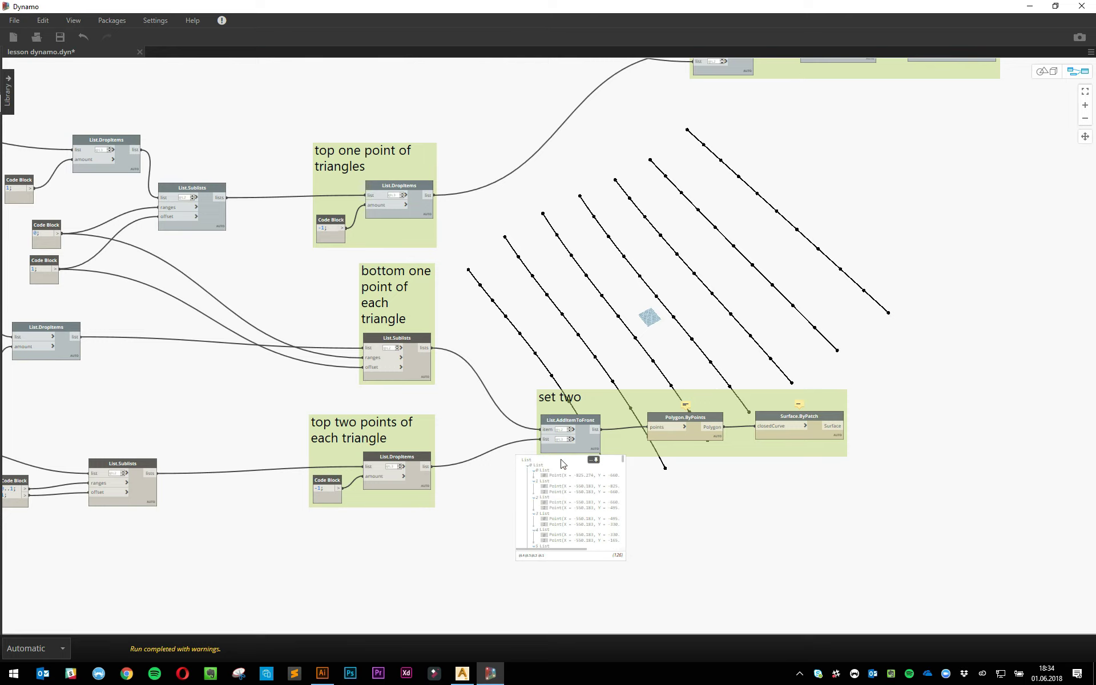
{"action": "scroll", "coordinate": [673, 504], "scroll_direction": "up", "scroll_amount": 4}
{"action": "scroll", "coordinate": [673, 504], "scroll_direction": "up", "scroll_amount": 3}
{"action": "left_click", "coordinate": [399, 319]}
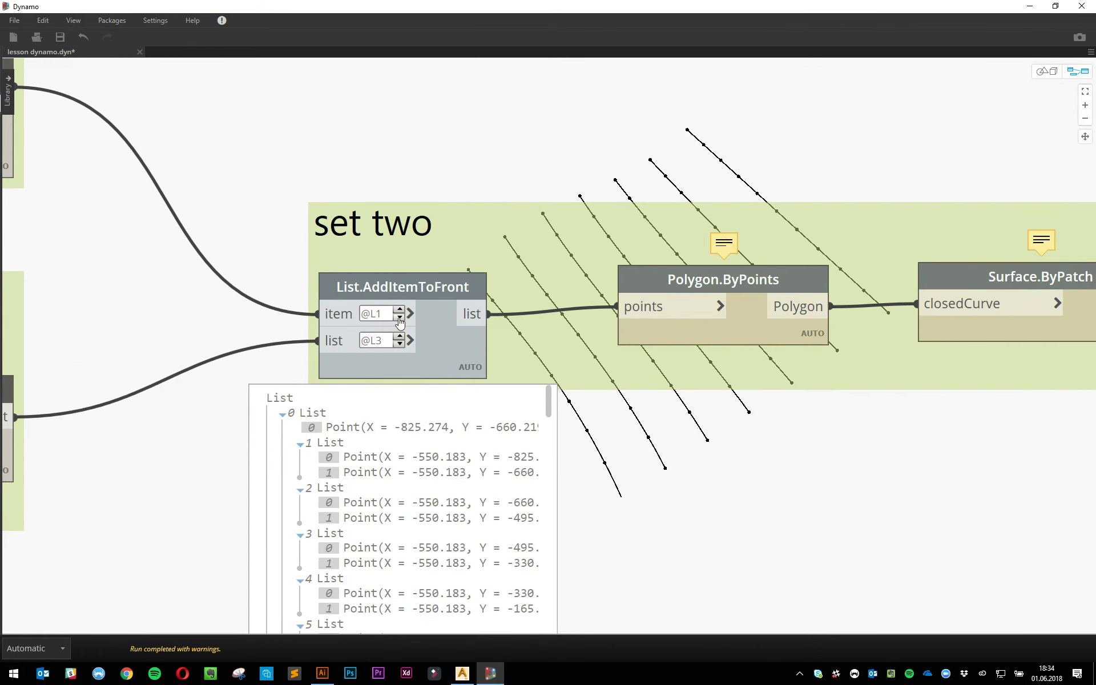
{"action": "scroll", "coordinate": [181, 460], "scroll_direction": "down", "scroll_amount": 3}
{"action": "left_click", "coordinate": [337, 353]}
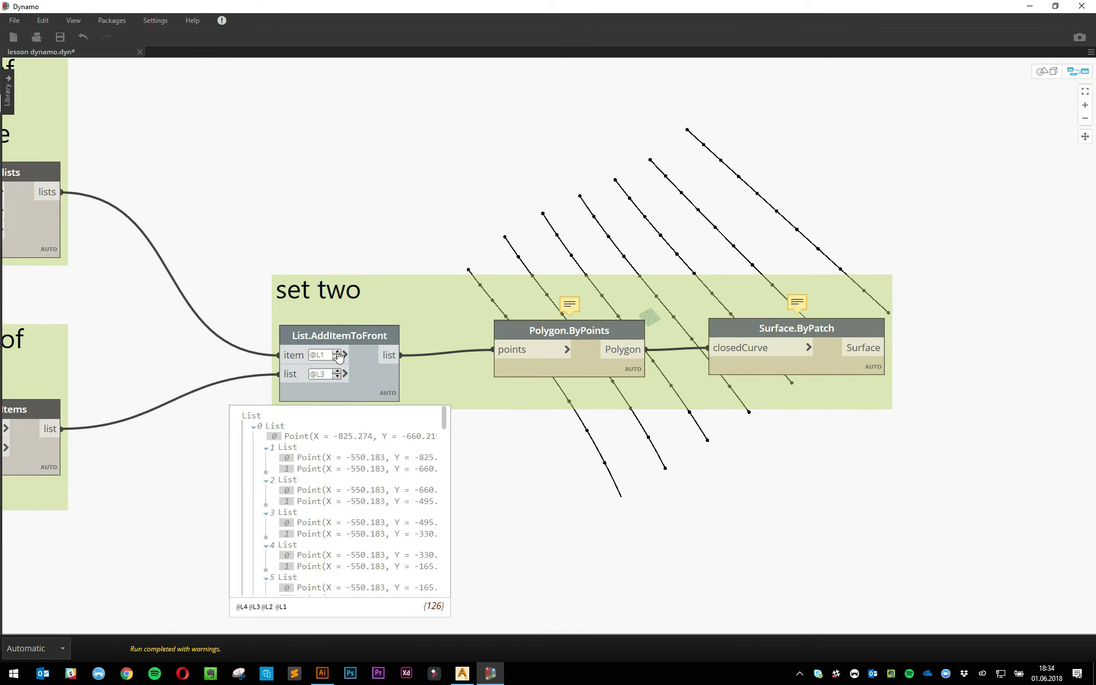
{"action": "left_click", "coordinate": [337, 352]}
{"action": "left_click", "coordinate": [337, 358]}
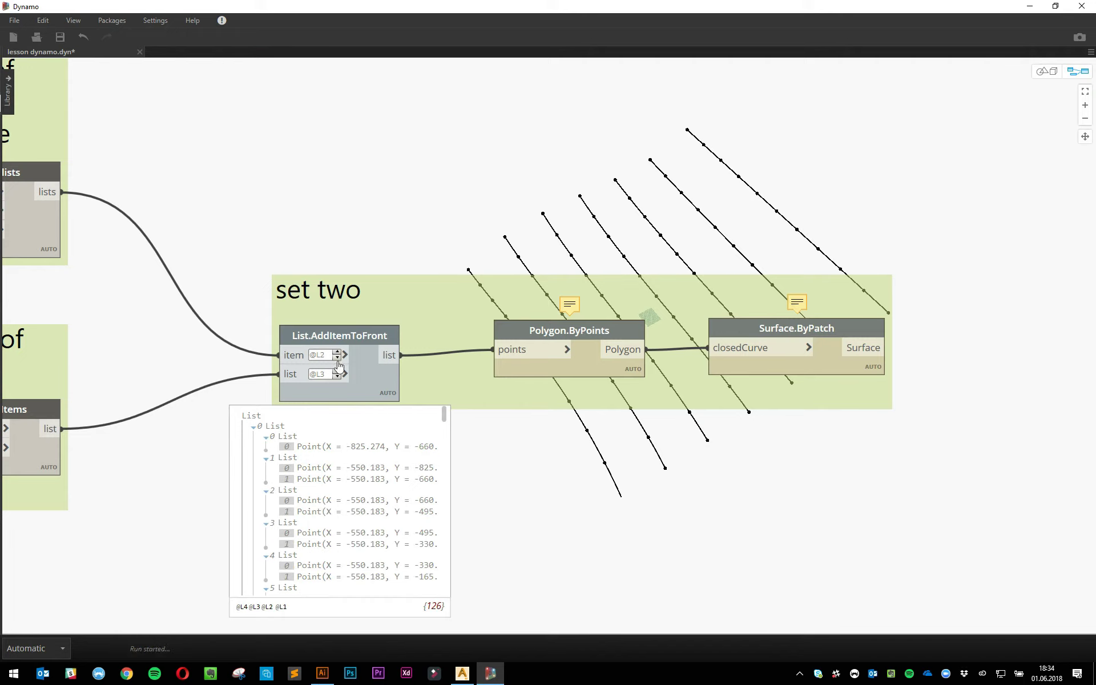
{"action": "left_click", "coordinate": [337, 377]}
{"action": "left_click", "coordinate": [337, 378]}
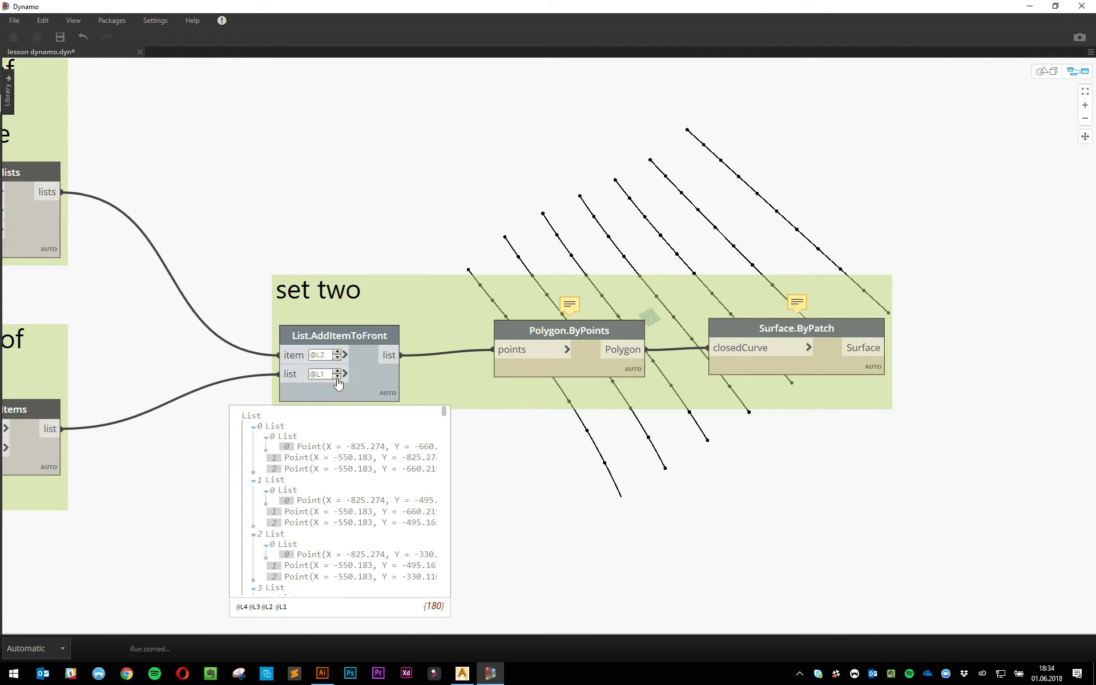
{"action": "left_click", "coordinate": [337, 370]}
{"action": "scroll", "coordinate": [644, 520], "scroll_direction": "down", "scroll_amount": 2}
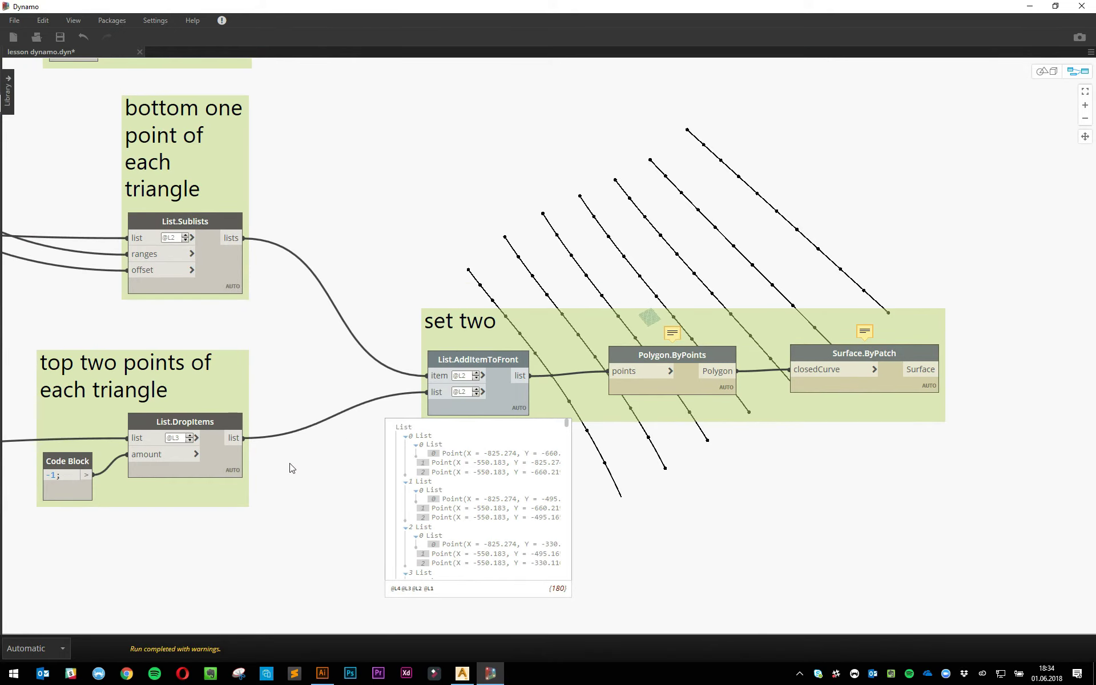
{"action": "middle_click_drag", "start_coordinate": [283, 493], "coordinate": [675, 507]}
{"action": "scroll", "coordinate": [426, 449], "scroll_direction": "down", "scroll_amount": 2}
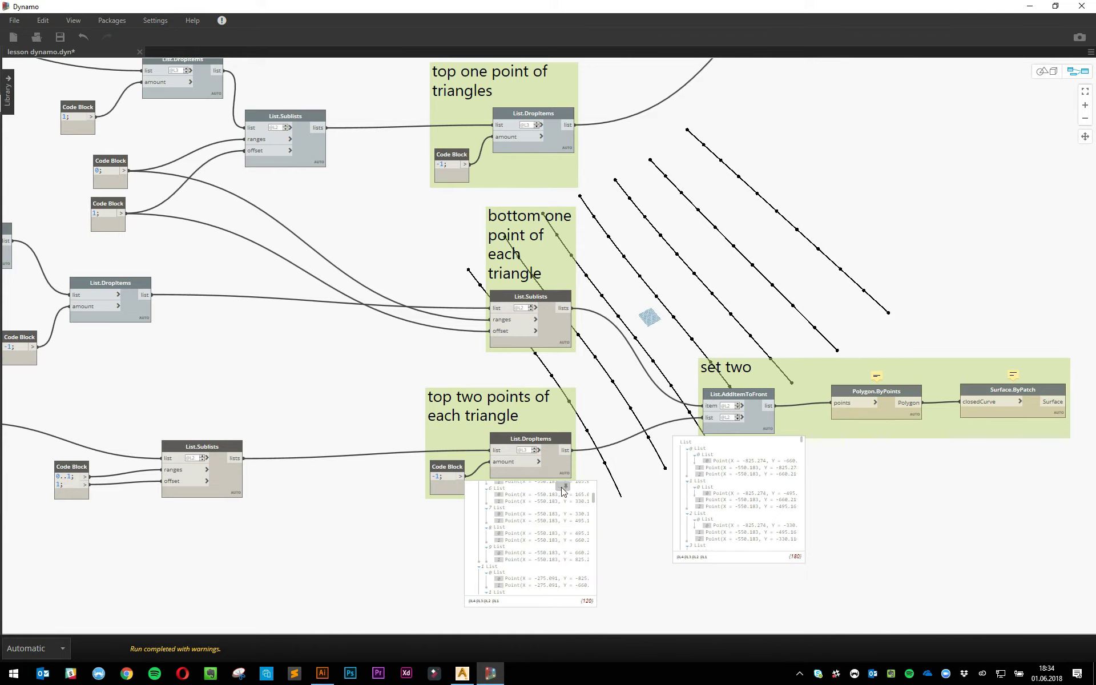
{"action": "left_click", "coordinate": [562, 487]}
{"action": "scroll", "coordinate": [528, 518], "scroll_direction": "down", "scroll_amount": 3}
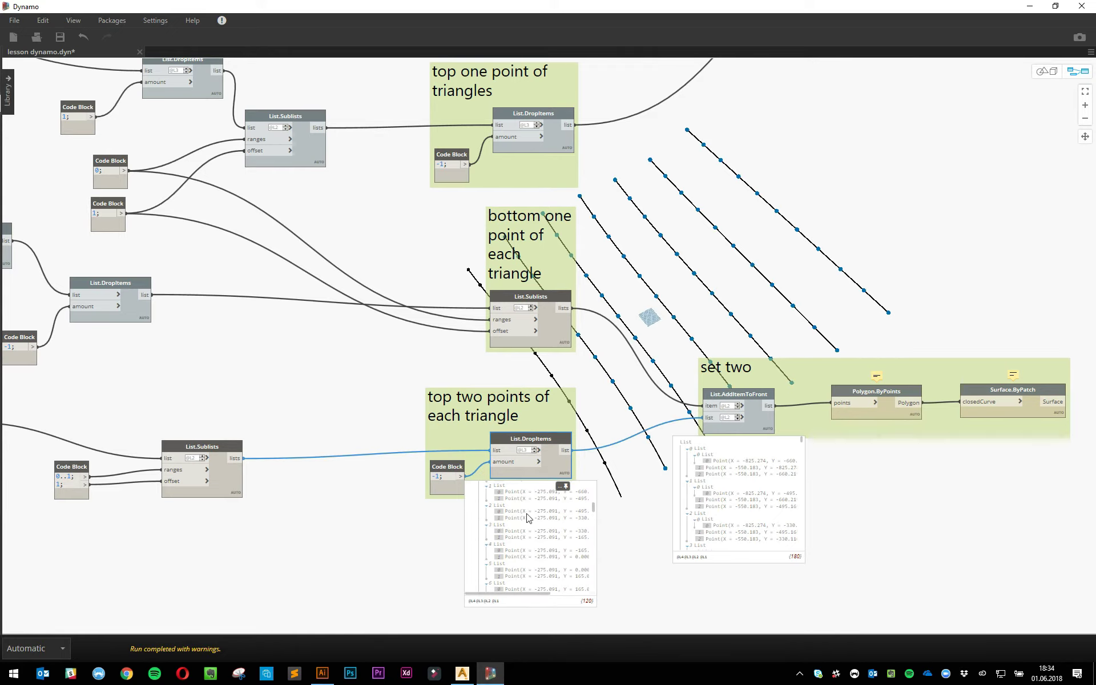
{"action": "scroll", "coordinate": [543, 460], "scroll_direction": "up", "scroll_amount": 2}
{"action": "left_click", "coordinate": [535, 452]}
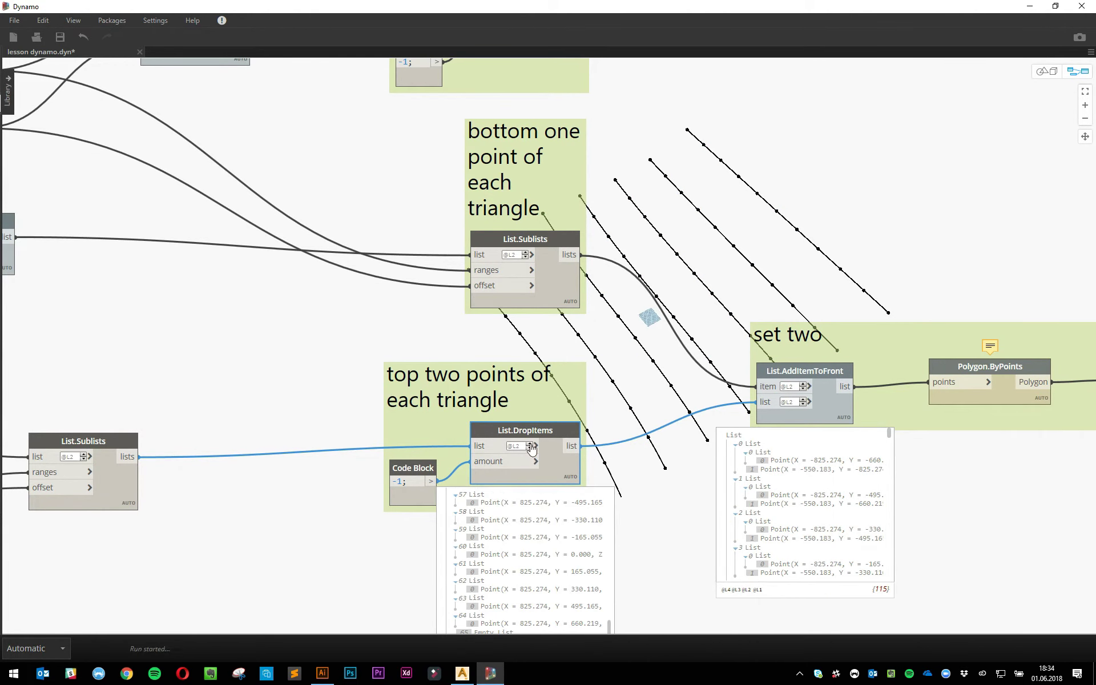
{"action": "left_click", "coordinate": [530, 443]}
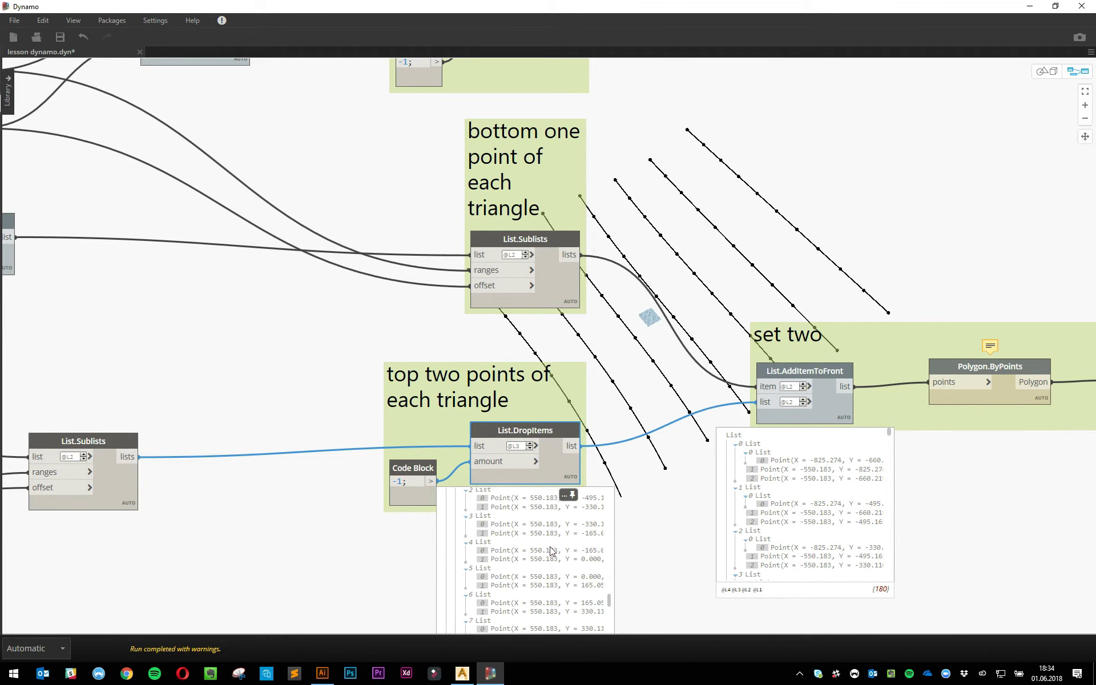
{"action": "scroll", "coordinate": [551, 551], "scroll_direction": "down", "scroll_amount": 3}
- Examine the wiring and list levels of the "set one" List.AddItemToFront node for comparison with "set two"
{"action": "middle_click_drag", "start_coordinate": [631, 550], "coordinate": [619, 440]}
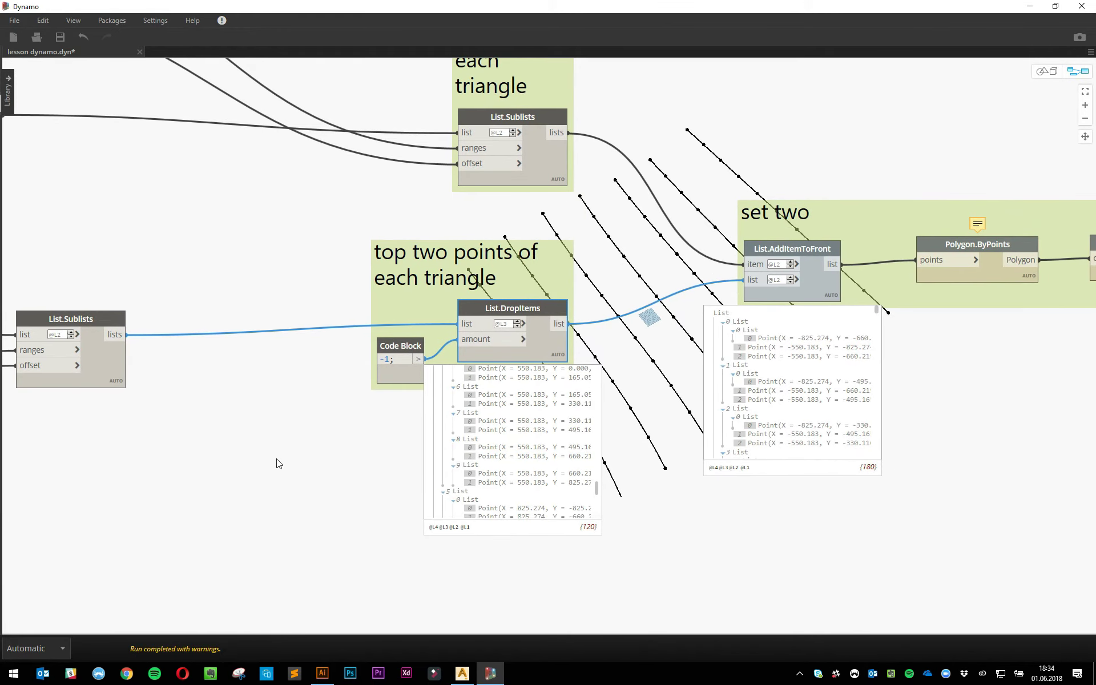
{"action": "middle_click_drag", "start_coordinate": [278, 462], "coordinate": [367, 545]}
{"action": "mouse_move", "coordinate": [628, 308]}
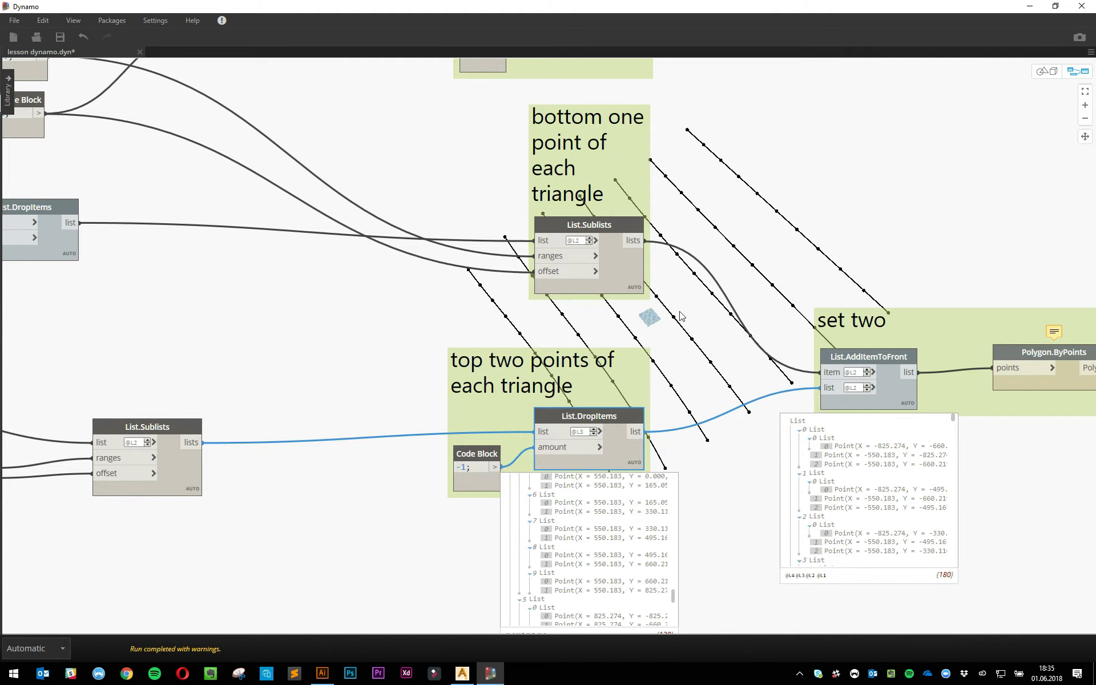
{"action": "left_click", "coordinate": [691, 337]}
{"action": "middle_click_drag", "start_coordinate": [691, 342], "coordinate": [581, 328]}
{"action": "middle_click_drag", "start_coordinate": [544, 64], "coordinate": [781, 257]}
{"action": "scroll", "coordinate": [781, 257], "scroll_direction": "up", "scroll_amount": 2}
{"action": "middle_click_drag", "start_coordinate": [816, 87], "coordinate": [642, 463]}
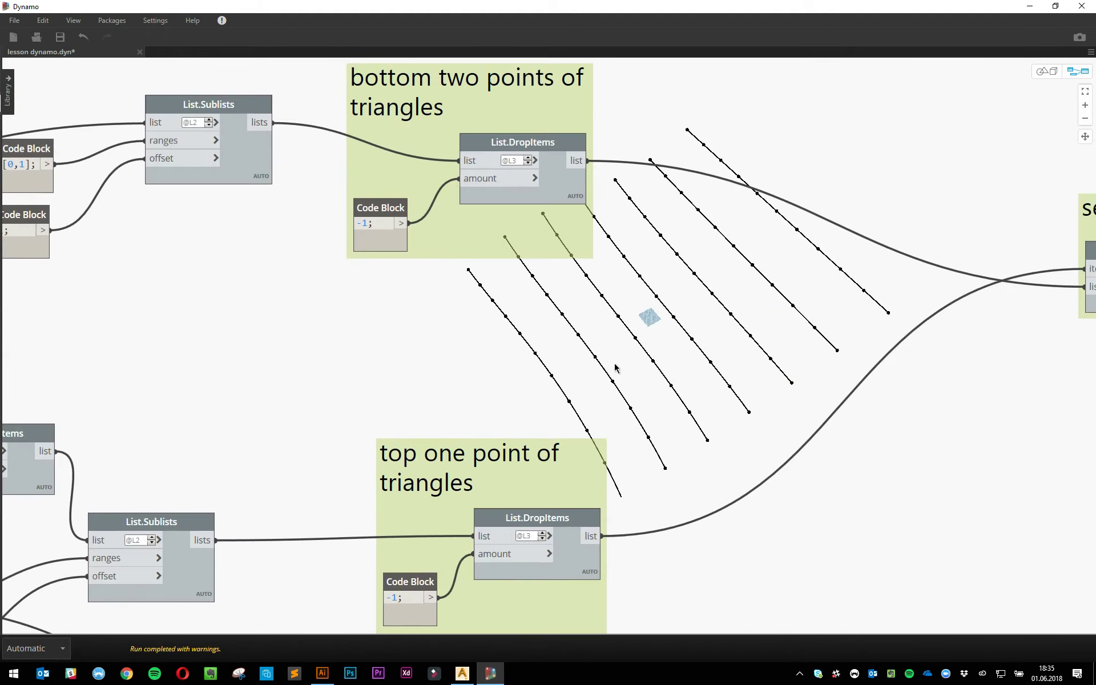
{"action": "middle_click_drag", "start_coordinate": [726, 348], "coordinate": [402, 381]}
{"action": "scroll", "coordinate": [402, 381], "scroll_direction": "down", "scroll_amount": 4}
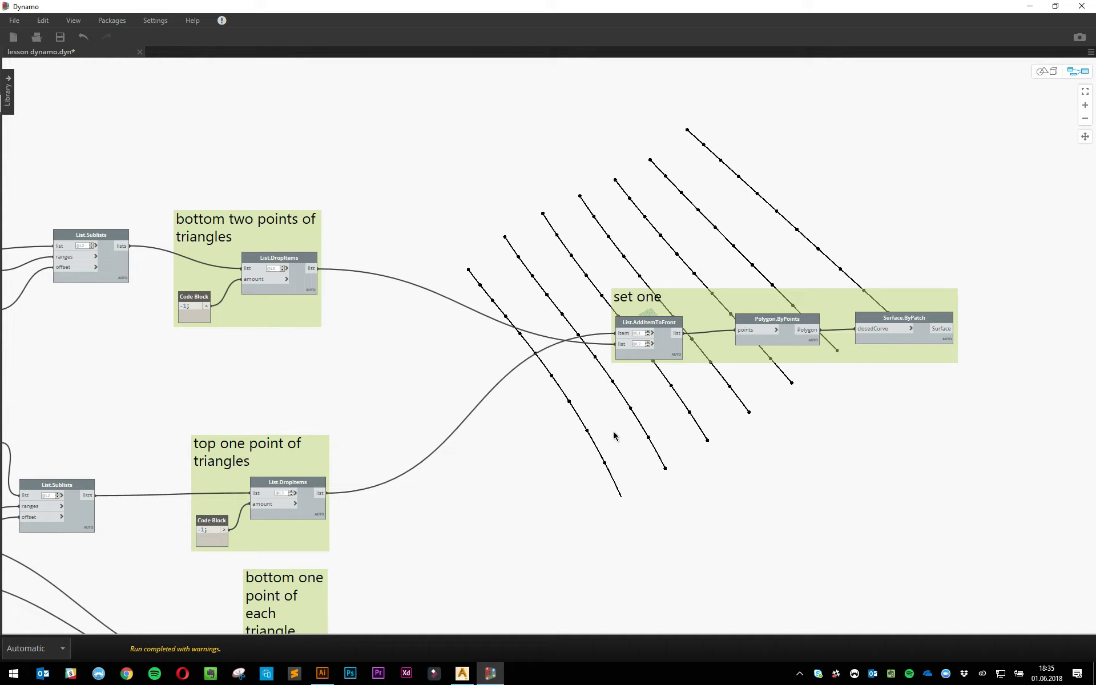
{"action": "middle_click_drag", "start_coordinate": [570, 587], "coordinate": [552, 244]}
{"action": "scroll", "coordinate": [473, 361], "scroll_direction": "up", "scroll_amount": 5}
{"action": "middle_click_drag", "start_coordinate": [455, 421], "coordinate": [542, 363]}
{"action": "scroll", "coordinate": [541, 363], "scroll_direction": "up", "scroll_amount": 1}
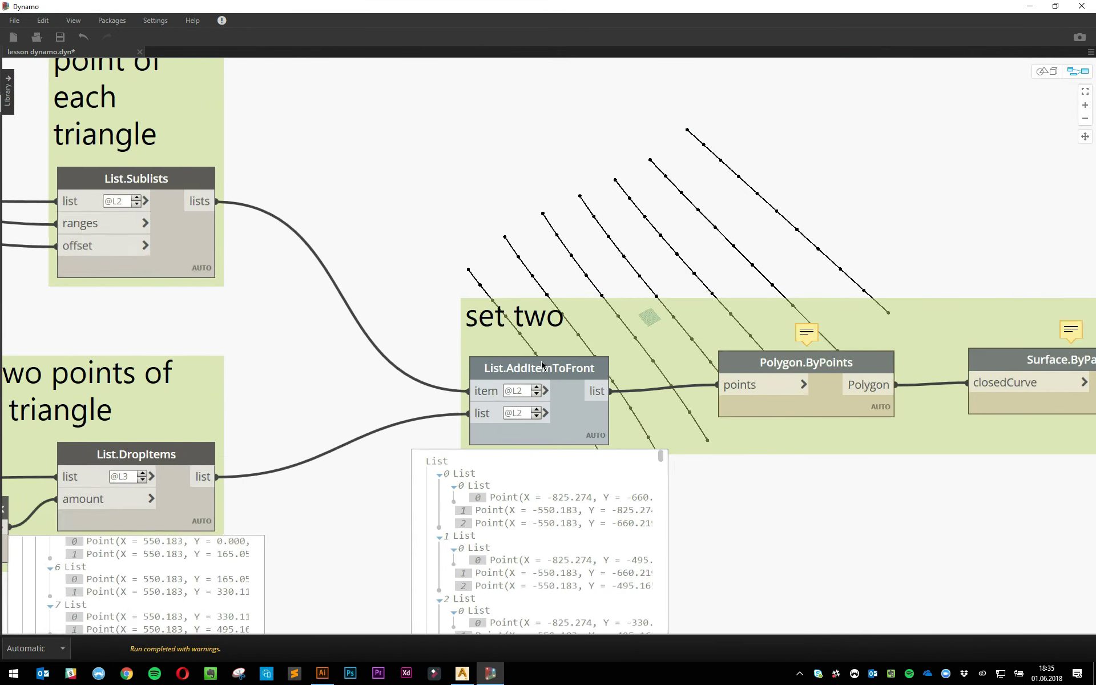
{"action": "scroll", "coordinate": [542, 365], "scroll_direction": "up", "scroll_amount": 1}
{"action": "left_click", "coordinate": [537, 399]}
{"action": "scroll", "coordinate": [343, 492], "scroll_direction": "down", "scroll_amount": 2}
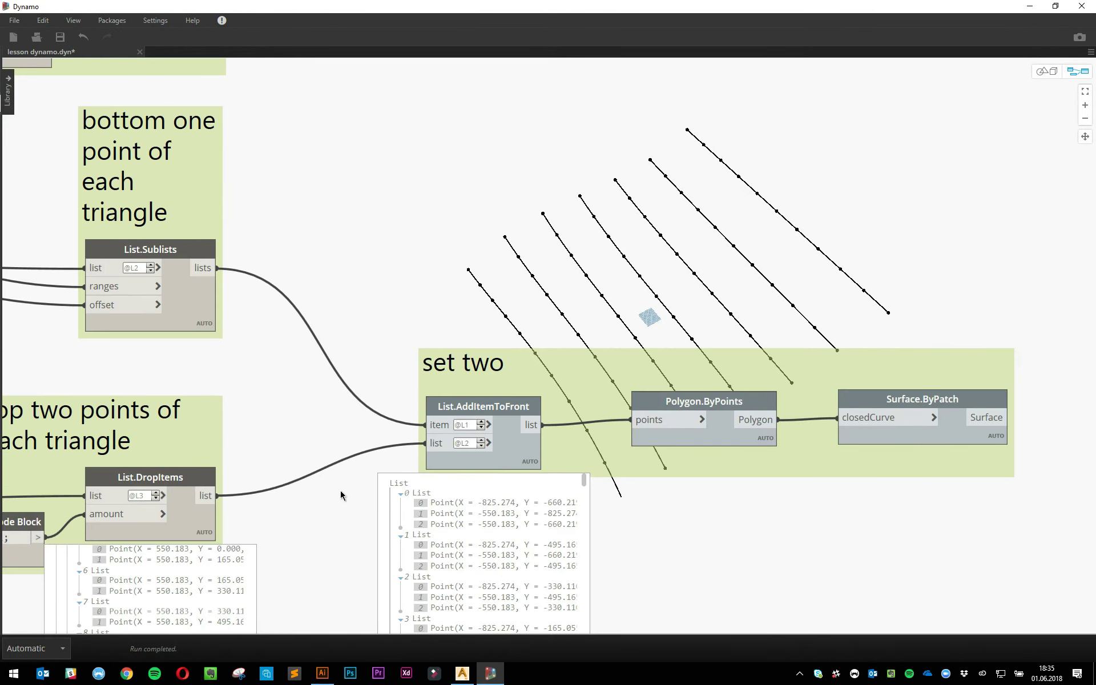
{"action": "key", "text": "ctrl+s"}
- Unpin the output preview of List.DropItems in the "top two points of each triangle" group
{"action": "middle_click_drag", "start_coordinate": [341, 485], "coordinate": [364, 345]}
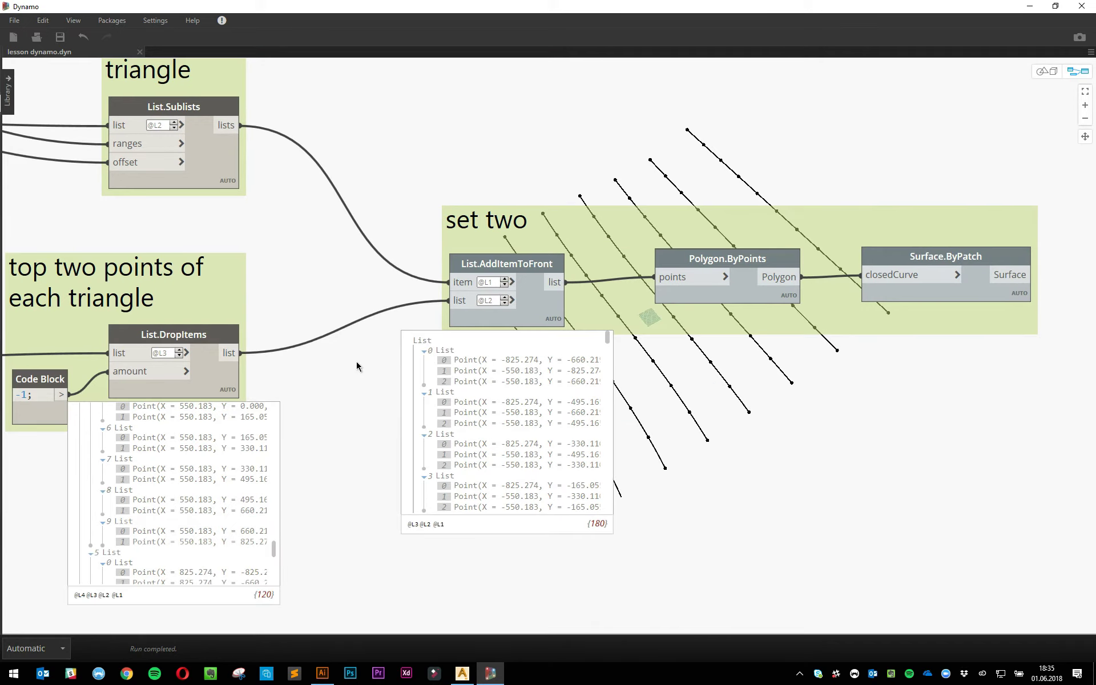
{"action": "scroll", "coordinate": [355, 368], "scroll_direction": "down", "scroll_amount": 3}
{"action": "left_click", "coordinate": [261, 414]}
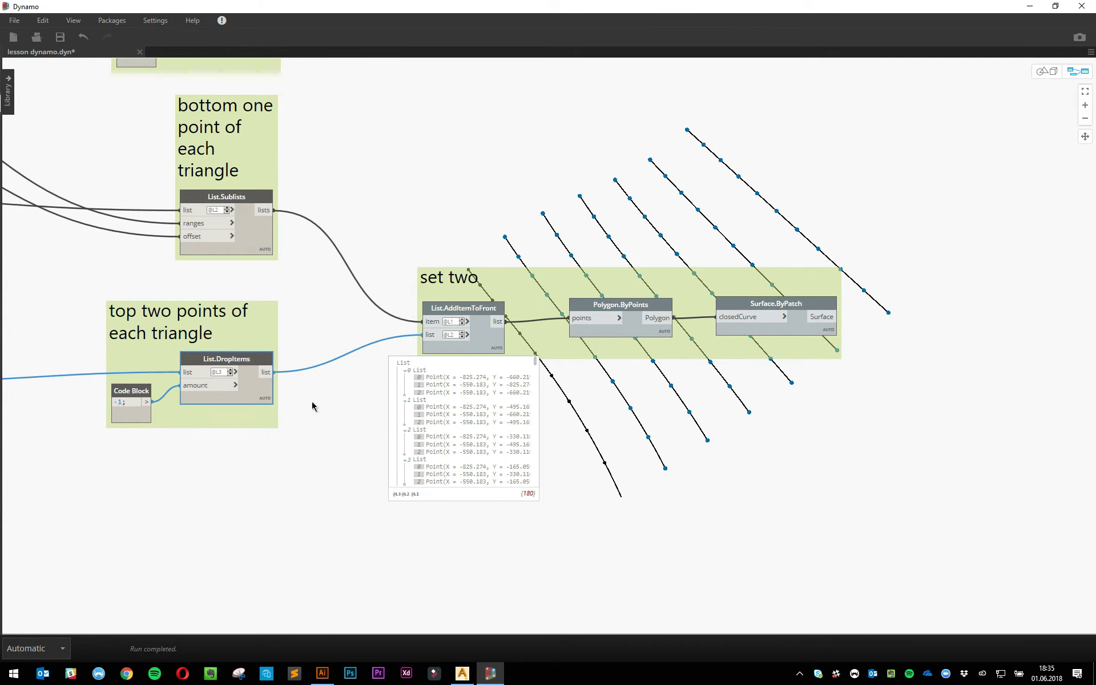
- Move the "set one" group closer to the point groups that feed it and save the graph
{"action": "middle_click_drag", "start_coordinate": [456, 173], "coordinate": [560, 334]}
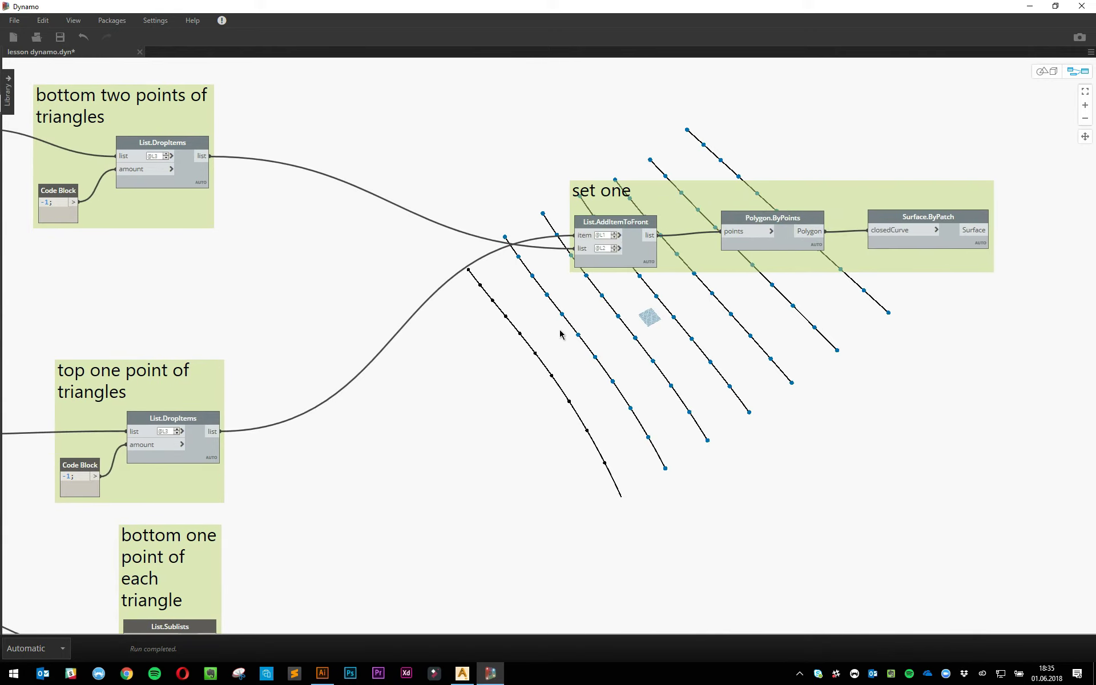
{"action": "left_click_drag", "start_coordinate": [705, 255], "coordinate": [568, 270]}
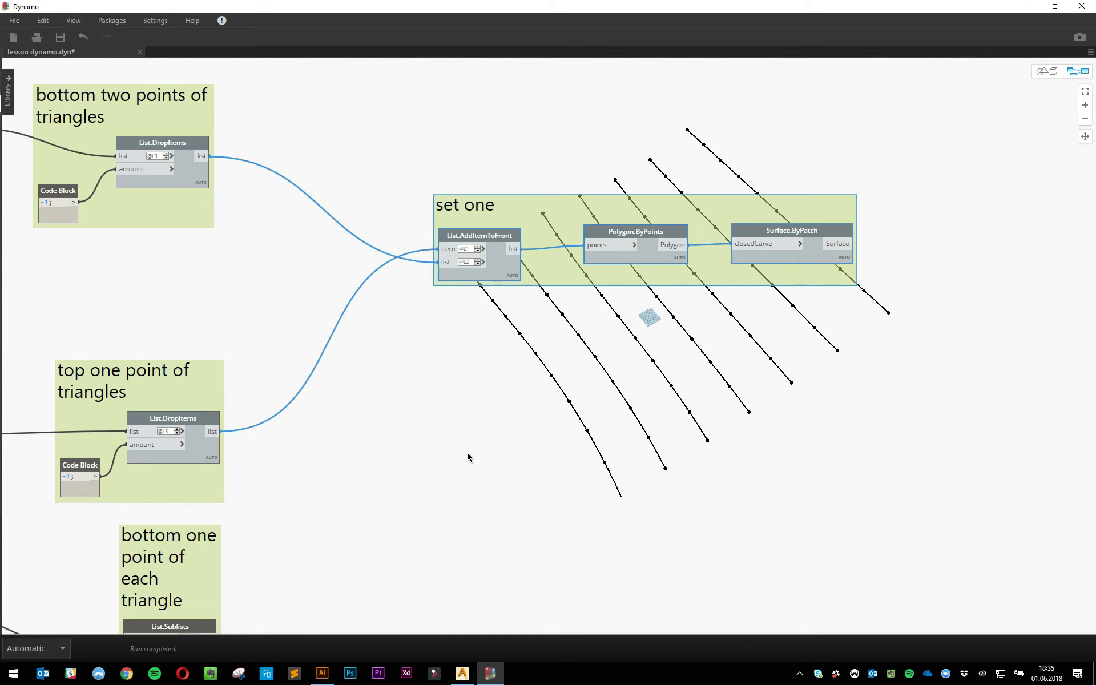
{"action": "key", "text": "ctrl+s"}
- Shift the "set two" group slightly away from its point groups and unpin the preview of its List.AddItemToFront node
{"action": "middle_click_drag", "start_coordinate": [521, 487], "coordinate": [497, 254]}
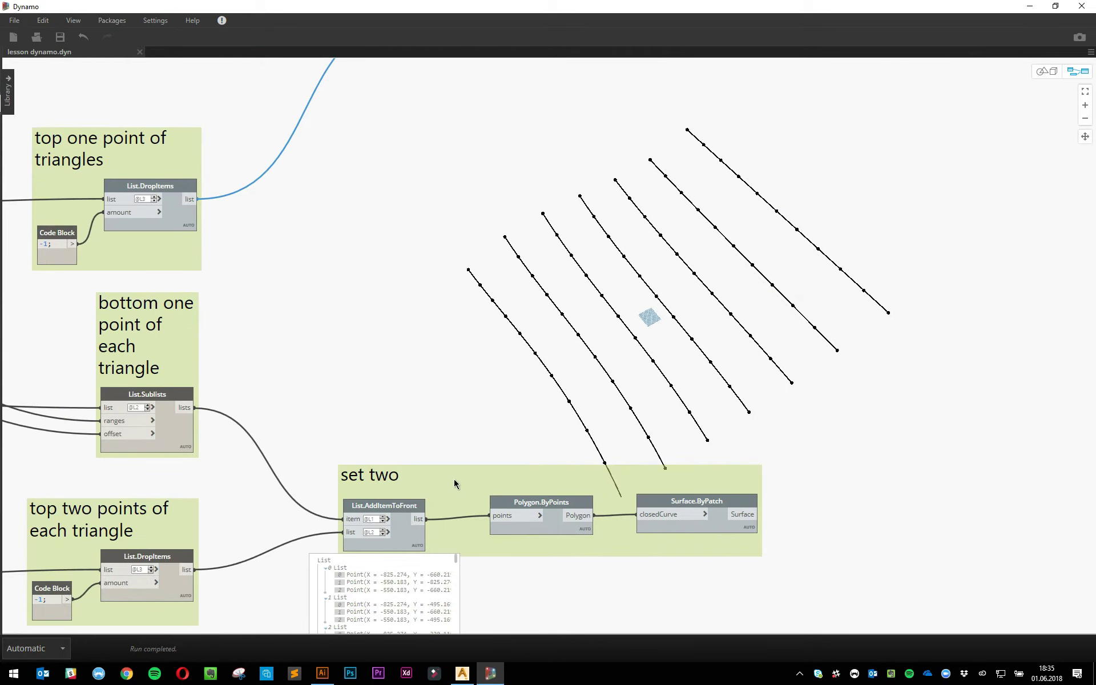
{"action": "scroll", "coordinate": [454, 480], "scroll_direction": "up", "scroll_amount": 1}
{"action": "middle_click_drag", "start_coordinate": [454, 480], "coordinate": [524, 427]}
{"action": "scroll", "coordinate": [523, 427], "scroll_direction": "up", "scroll_amount": 1}
{"action": "left_click_drag", "start_coordinate": [524, 427], "coordinate": [583, 395]}
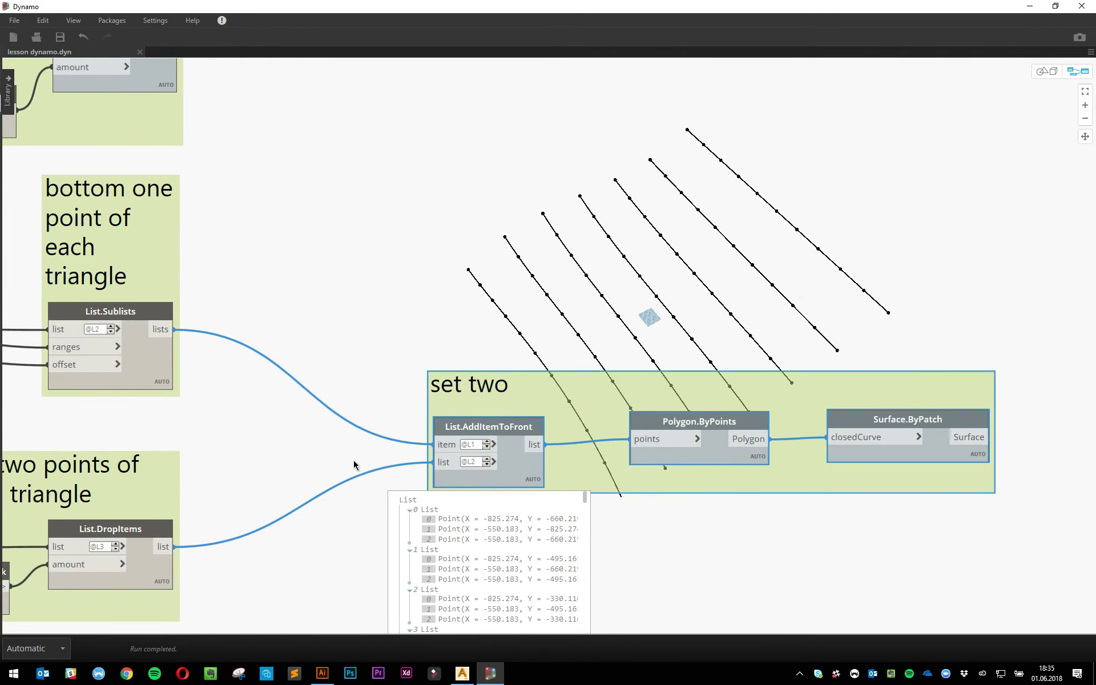
{"action": "scroll", "coordinate": [320, 443], "scroll_direction": "down", "scroll_amount": 1}
{"action": "scroll", "coordinate": [320, 443], "scroll_direction": "down", "scroll_amount": 1}
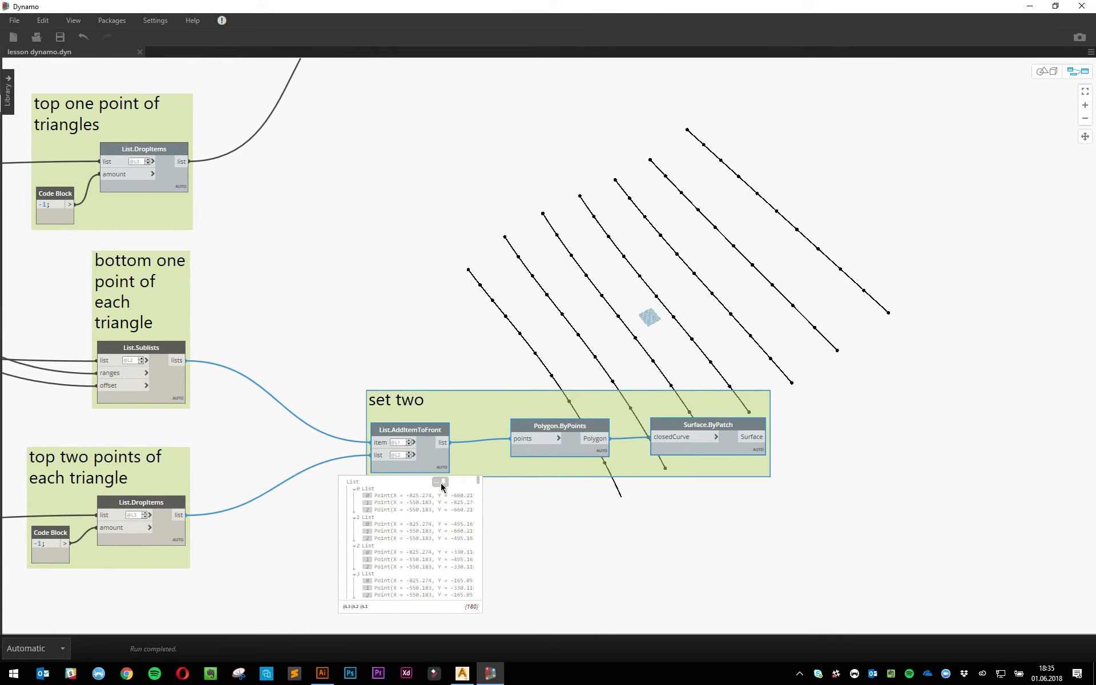
{"action": "left_click", "coordinate": [441, 483]}
{"action": "left_click", "coordinate": [715, 558]}
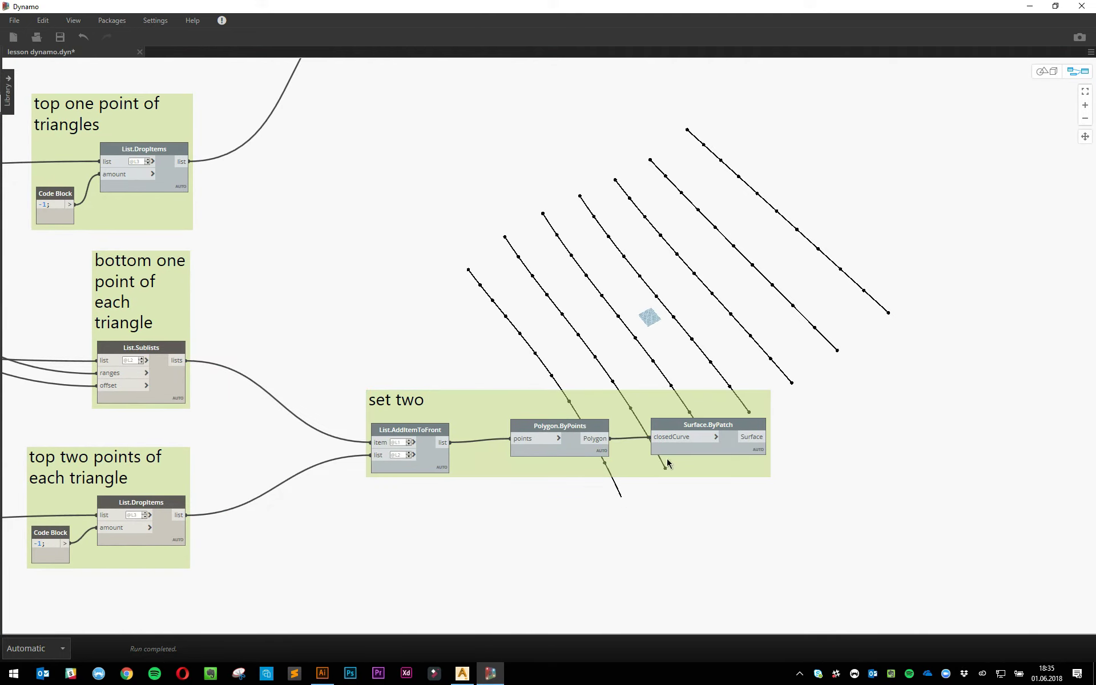
- Turn on the geometry preview of the Surface.ByPatch node in "set two" and save the graph
{"action": "left_click", "coordinate": [736, 450]}
{"action": "right_click", "coordinate": [736, 450]}
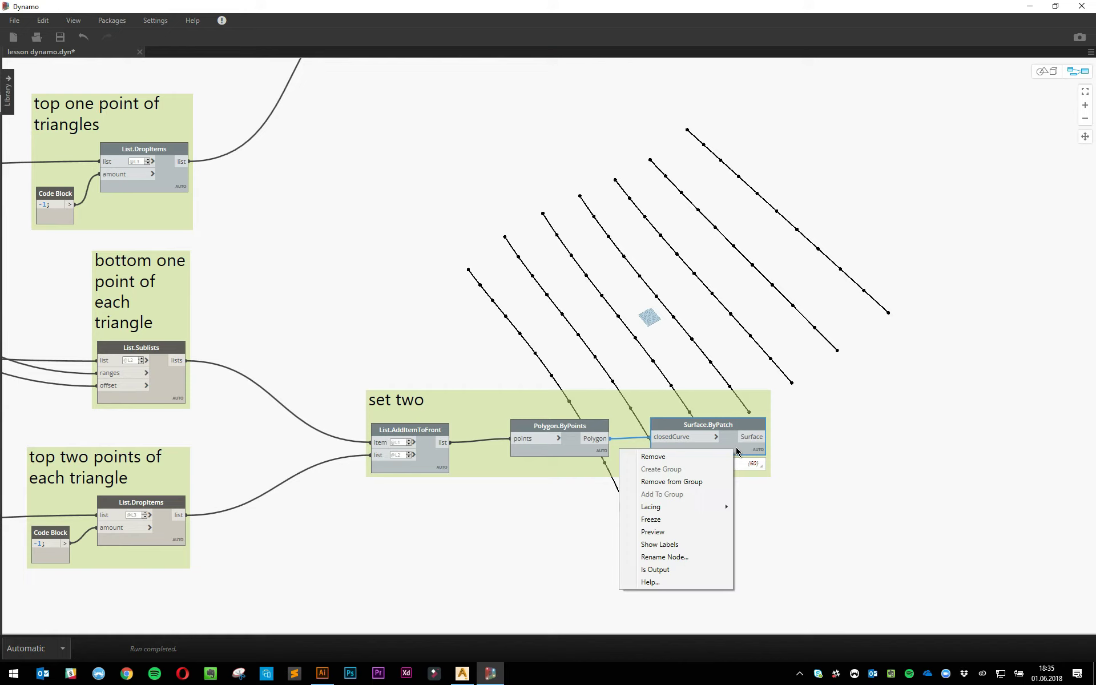
{"action": "left_click", "coordinate": [671, 532]}
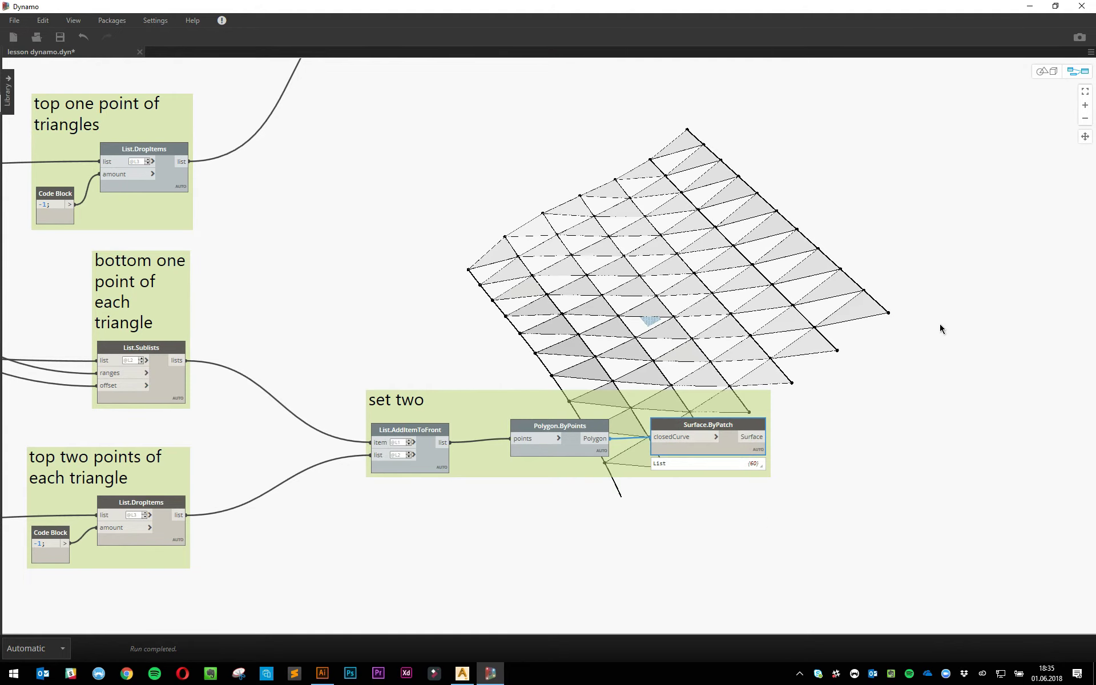
{"action": "middle_click_drag", "start_coordinate": [939, 324], "coordinate": [718, 354]}
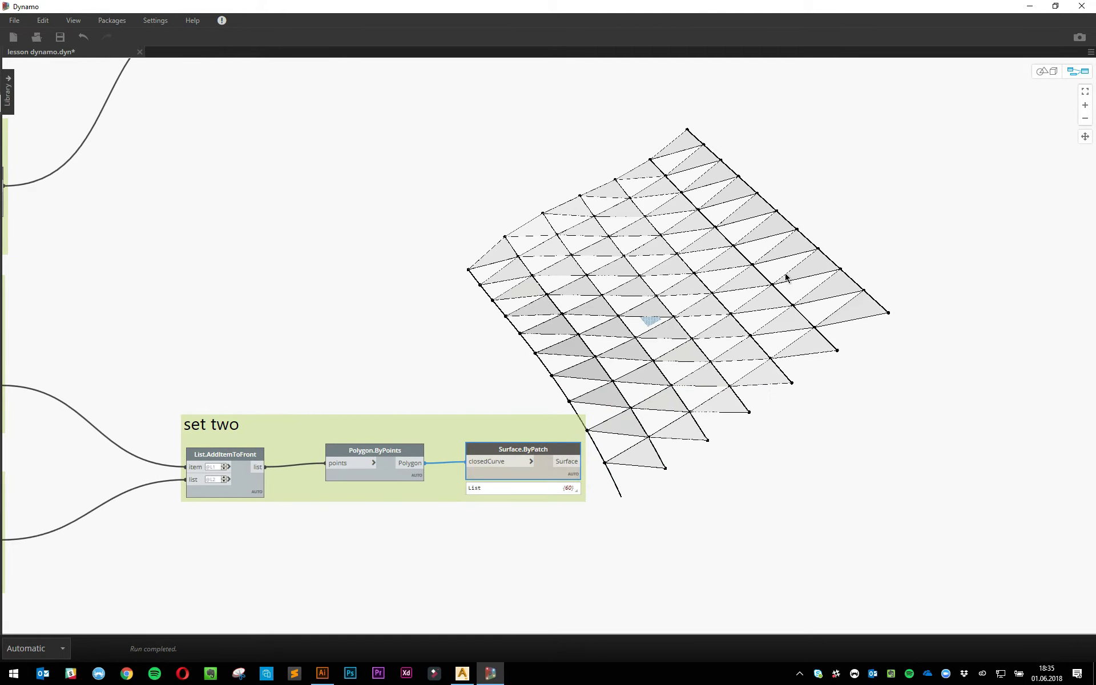
{"action": "left_click", "coordinate": [680, 253]}
{"action": "key", "text": "ctrl+s"}
- Stack the "set one" group directly above the "set two" group, closing the gap between them
{"action": "scroll", "coordinate": [702, 271], "scroll_direction": "down", "scroll_amount": 3}
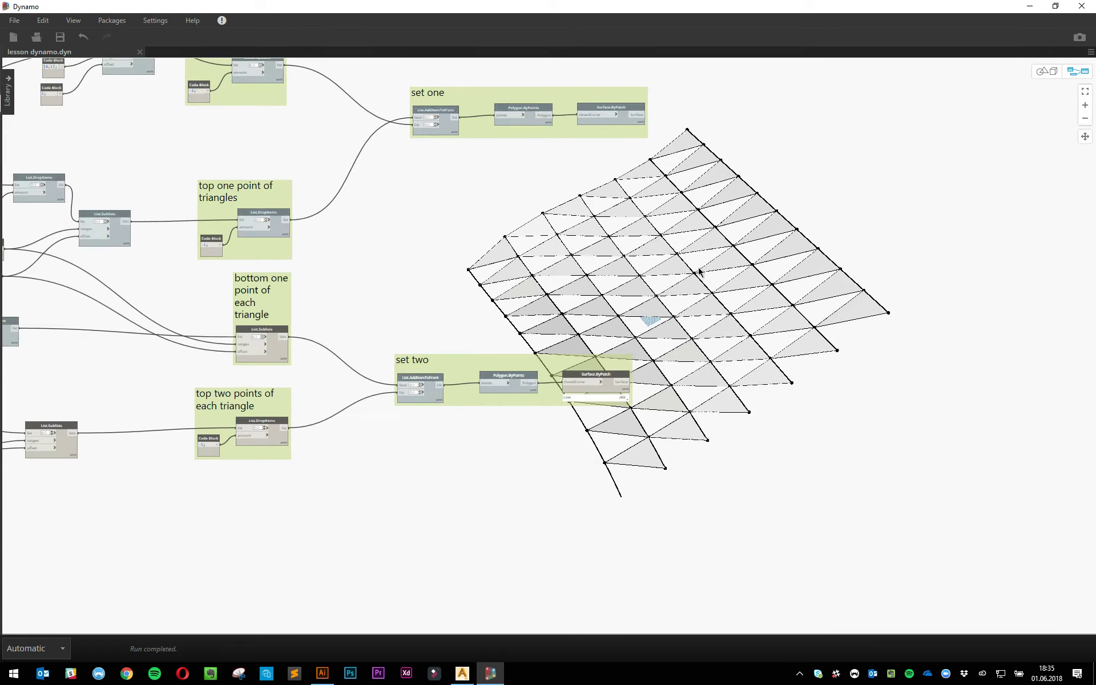
{"action": "middle_click_drag", "start_coordinate": [686, 276], "coordinate": [676, 357]}
{"action": "left_click_drag", "start_coordinate": [566, 211], "coordinate": [549, 397]}
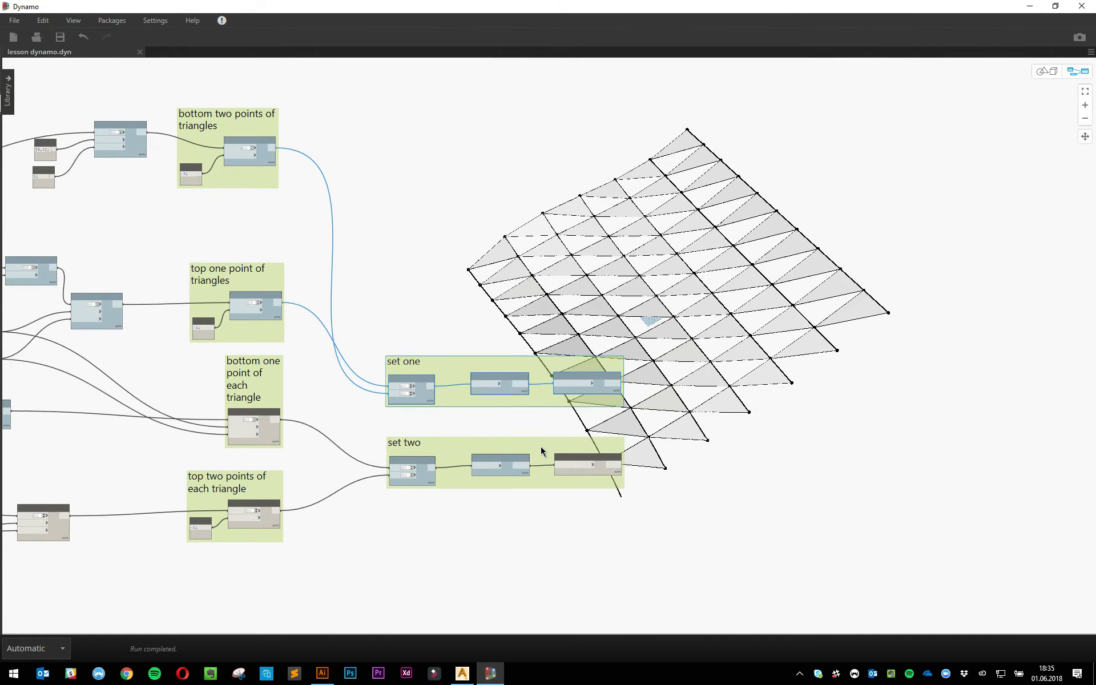
{"action": "left_click_drag", "start_coordinate": [540, 447], "coordinate": [549, 427]}
{"action": "left_click", "coordinate": [672, 390]}
- Turn on the geometry preview of Surface.ByPatch in "set one" and switch to 3D preview navigation
{"action": "right_click", "coordinate": [497, 378]}
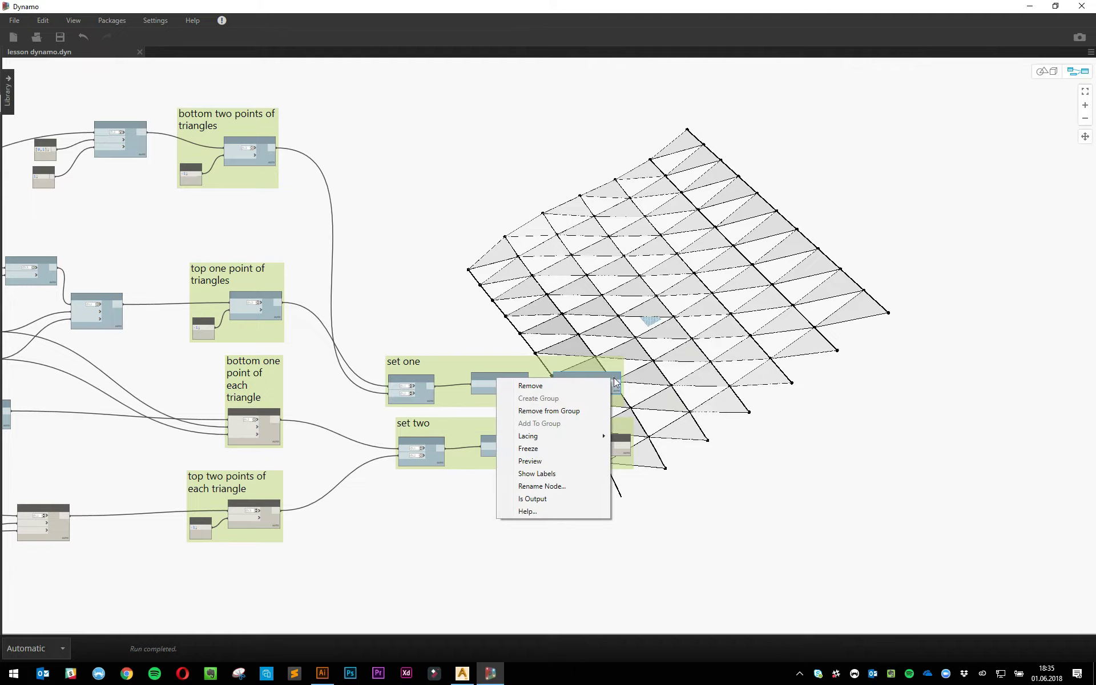
{"action": "left_click", "coordinate": [540, 462]}
{"action": "left_click", "coordinate": [1033, 78]}
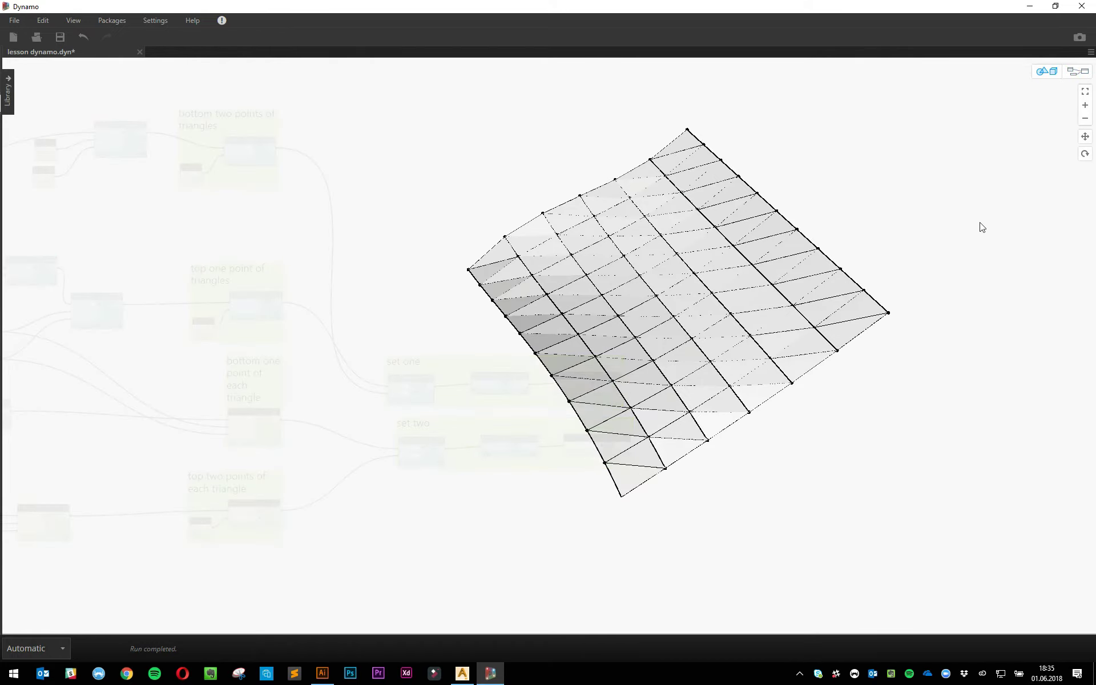
- Save the graph and unpin the value preview of the numberOfTrianglesPerLine Code Block
{"action": "right_click_drag", "start_coordinate": [978, 225], "coordinate": [823, 297]}
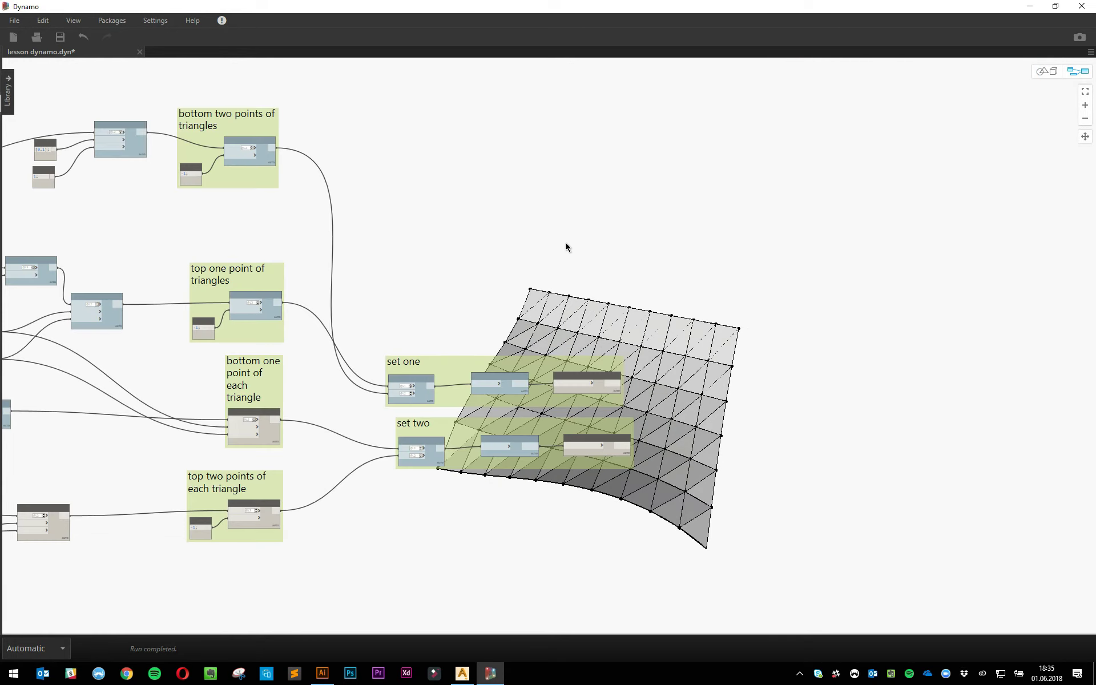
{"action": "key", "text": "ctrl+s"}
{"action": "middle_click_drag", "start_coordinate": [389, 258], "coordinate": [817, 261]}
{"action": "middle_click_drag", "start_coordinate": [241, 294], "coordinate": [755, 427]}
{"action": "scroll", "coordinate": [410, 321], "scroll_direction": "up", "scroll_amount": 5}
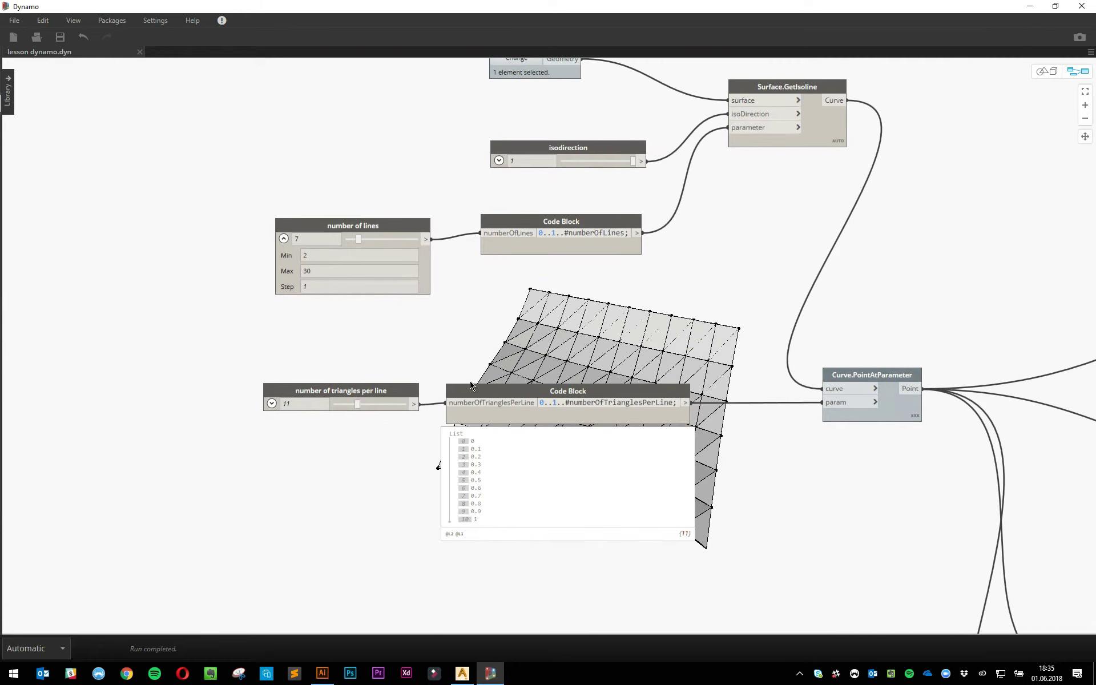
{"action": "left_click", "coordinate": [675, 437]}
- Collapse the "number of lines" slider settings and stack both number sliders beneath the Select from Alias node, apart from the other nodes
{"action": "left_click_drag", "start_coordinate": [380, 396], "coordinate": [310, 390]}
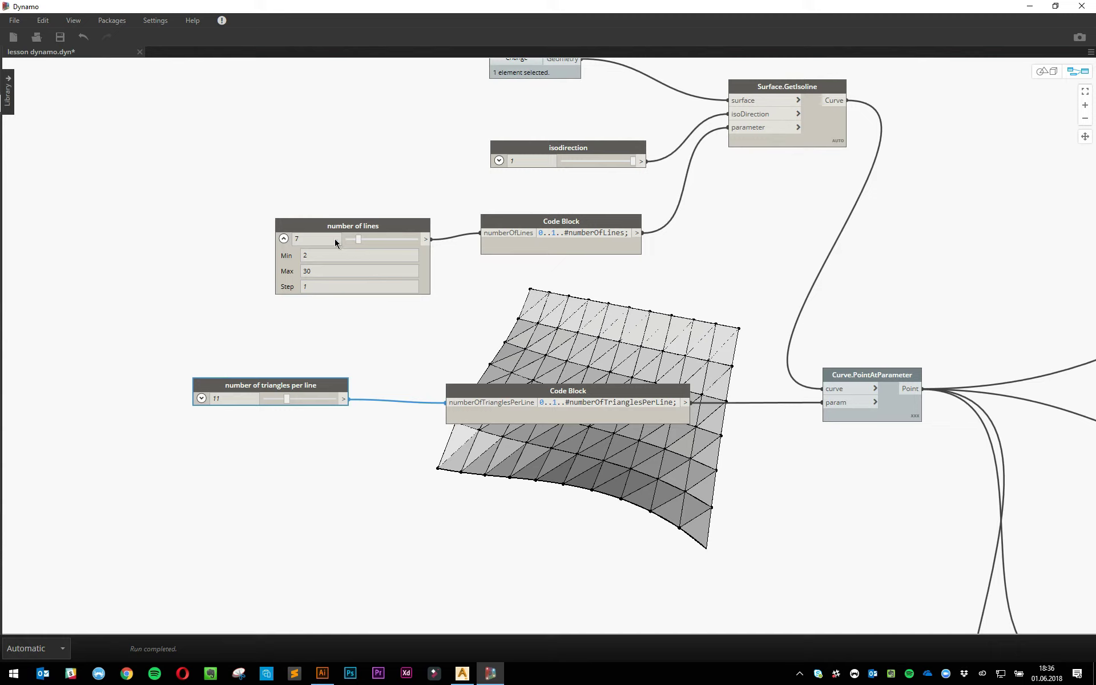
{"action": "left_click", "coordinate": [284, 238]}
{"action": "left_click_drag", "start_coordinate": [333, 224], "coordinate": [249, 345]}
{"action": "middle_click_drag", "start_coordinate": [373, 254], "coordinate": [440, 335]}
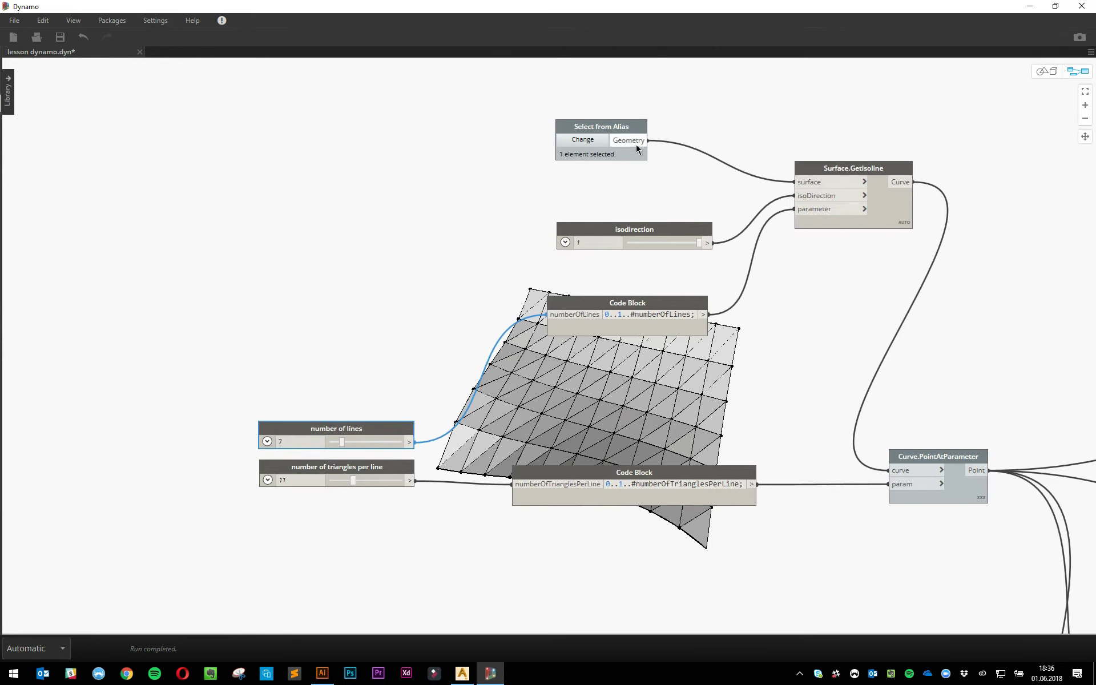
{"action": "left_click_drag", "start_coordinate": [630, 127], "coordinate": [350, 180]}
{"action": "left_click_drag", "start_coordinate": [144, 316], "coordinate": [421, 563]}
{"action": "left_click_drag", "start_coordinate": [401, 433], "coordinate": [379, 257]}
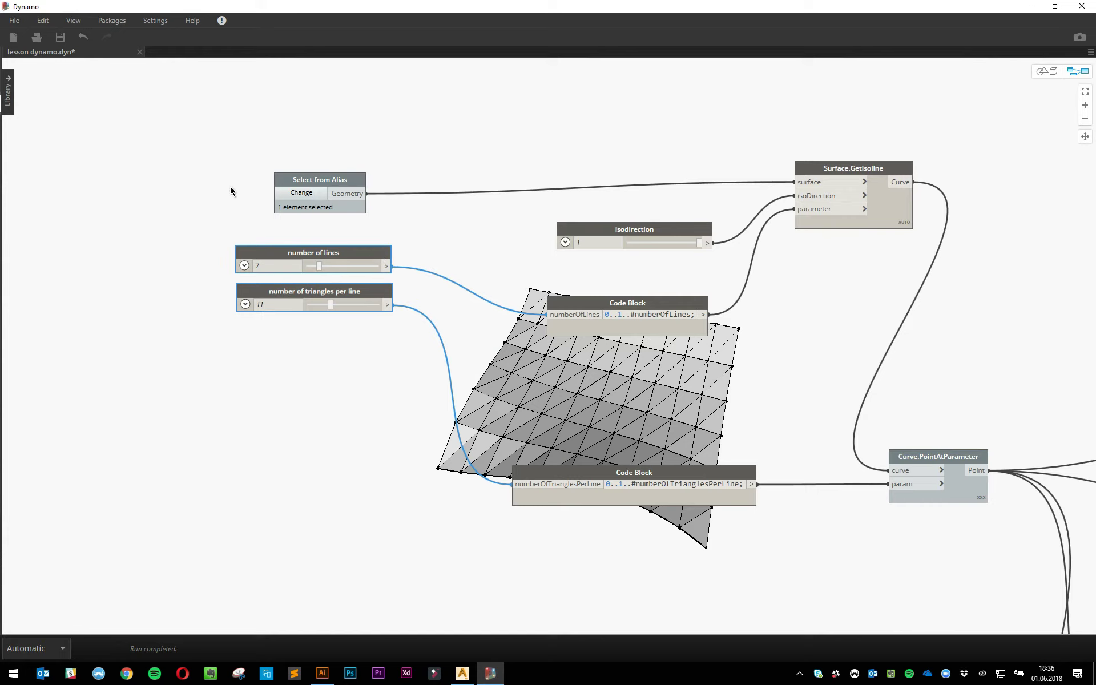
- Group the Select from Alias node with the two number sliders, colour the group orange and title it "Controls"
{"action": "left_click_drag", "start_coordinate": [168, 128], "coordinate": [483, 414]}
{"action": "key", "text": "ctrl+g"}
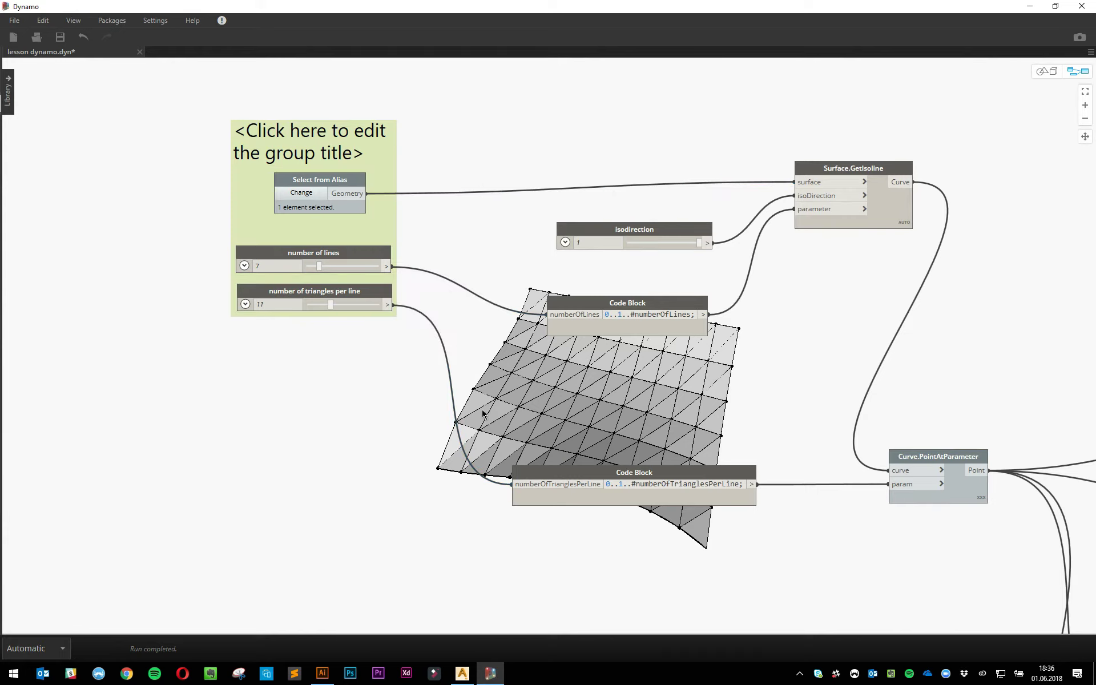
{"action": "right_click", "coordinate": [348, 156]}
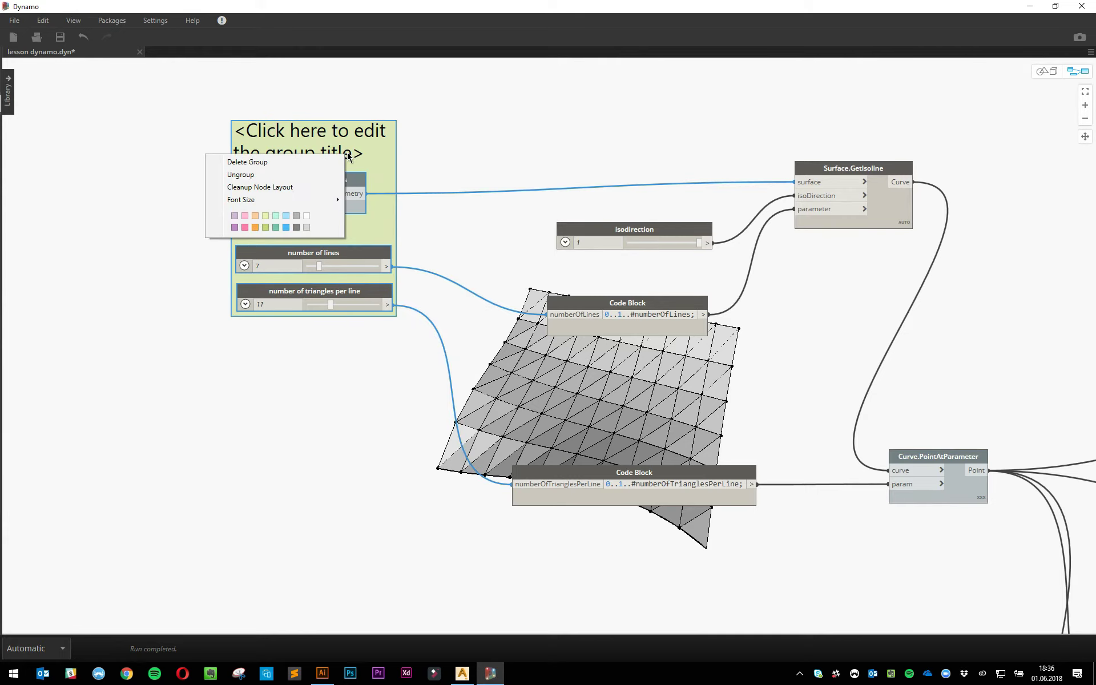
{"action": "left_click", "coordinate": [255, 226]}
{"action": "double_click", "coordinate": [282, 156]}
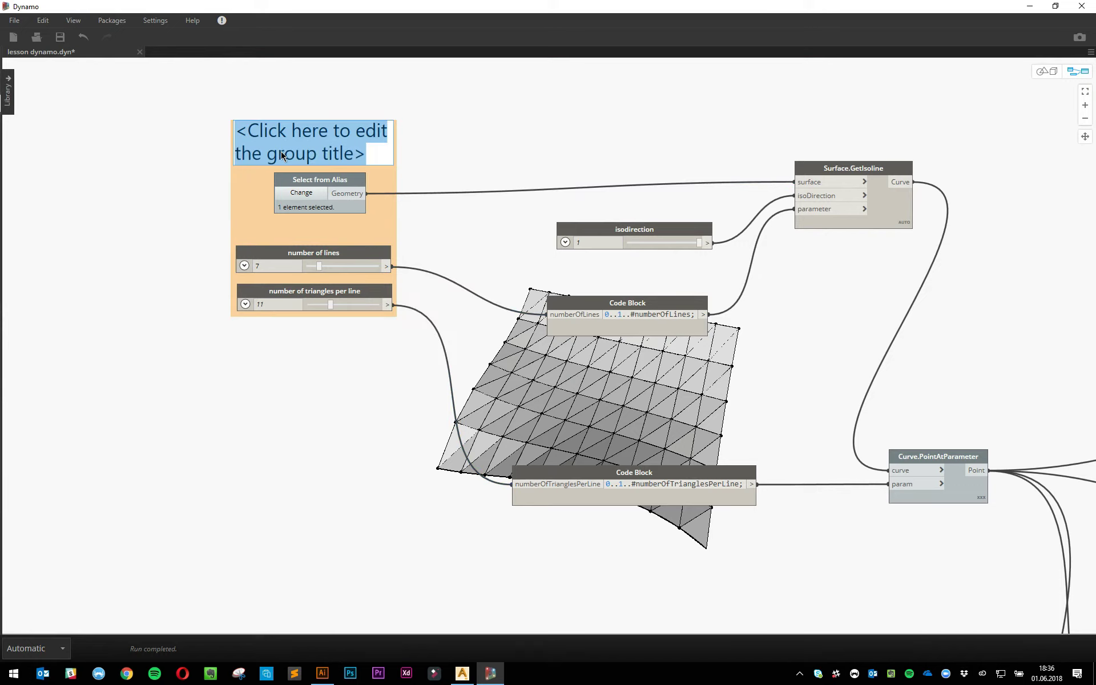
{"action": "type", "text": "Controls"}
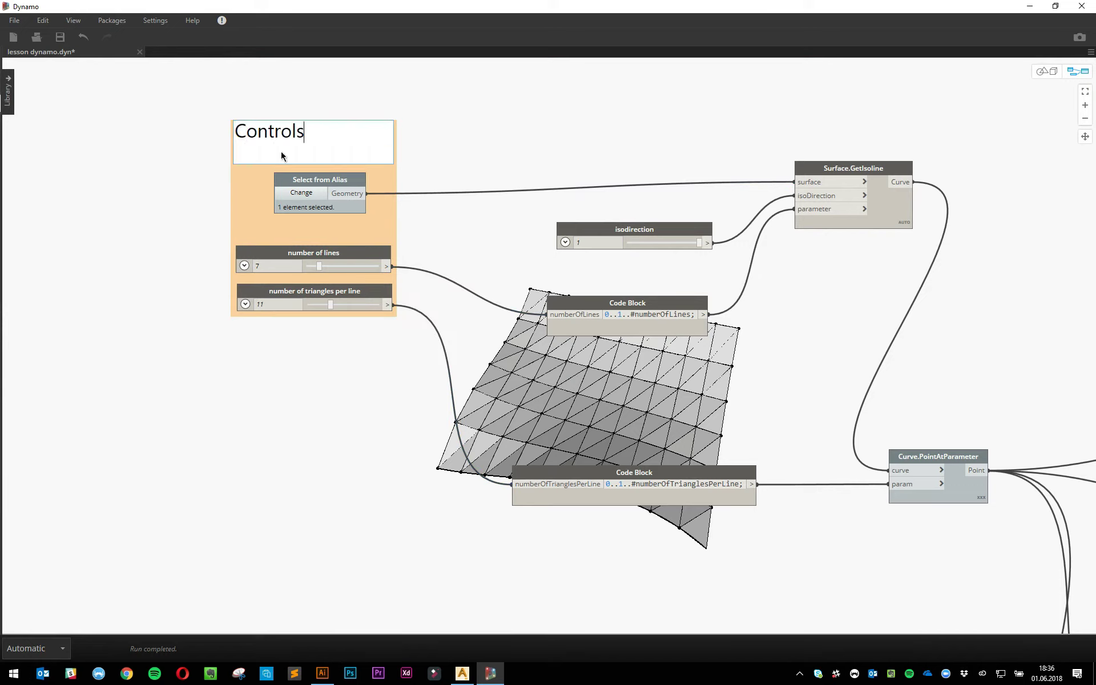
{"action": "left_click", "coordinate": [485, 135]}
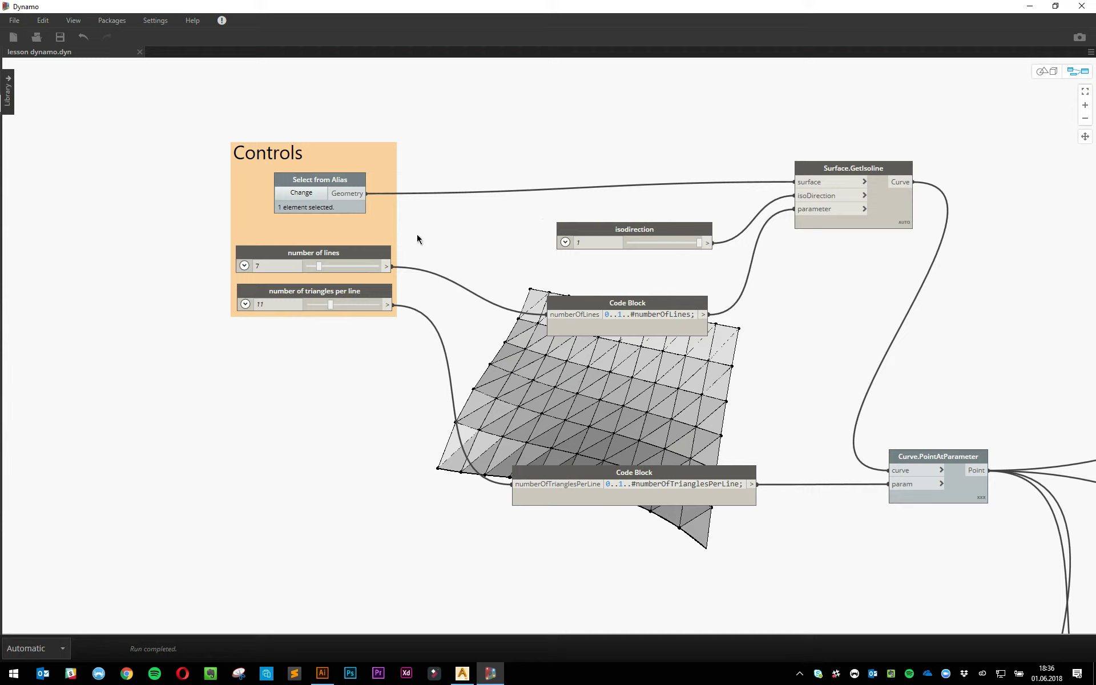
- Move the Controls group slightly away from the other nodes and place the numberOfTrianglesPerLine Code Block just below the numberOfLines one
{"action": "left_click_drag", "start_coordinate": [365, 221], "coordinate": [304, 266]}
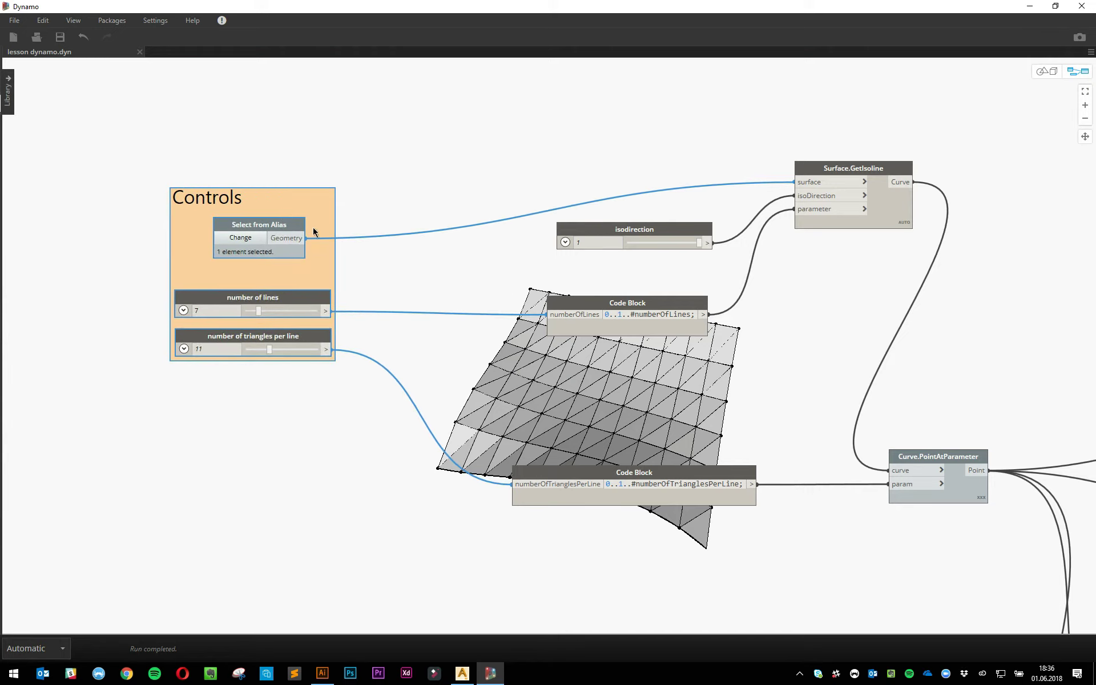
{"action": "left_click", "coordinate": [368, 217]}
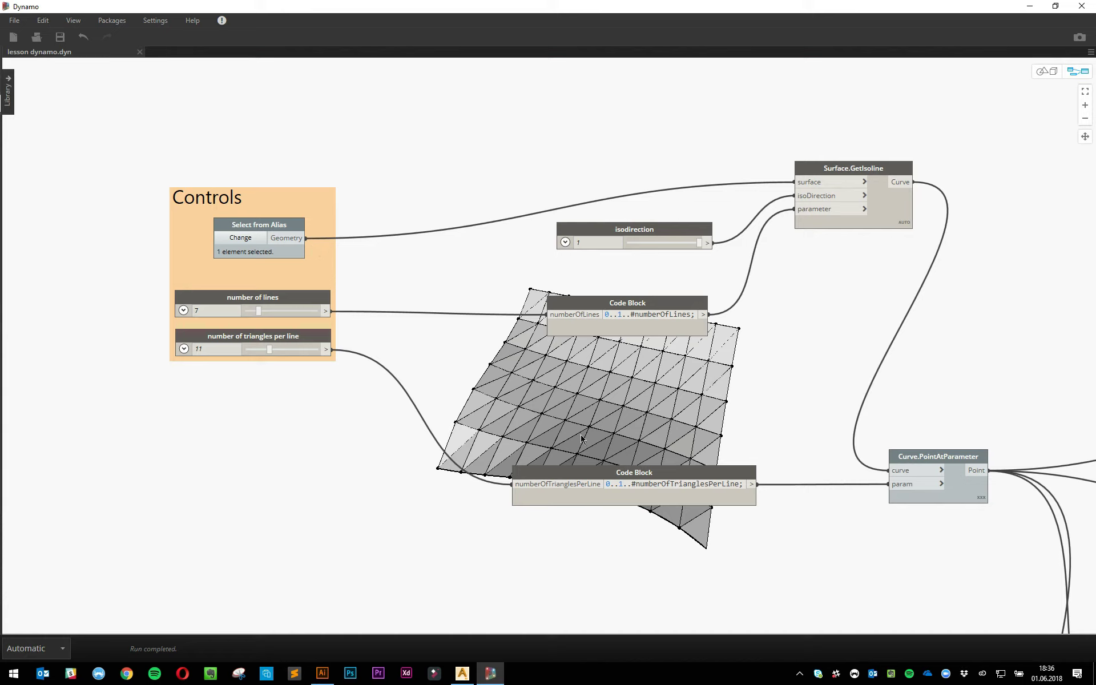
{"action": "left_click_drag", "start_coordinate": [594, 483], "coordinate": [619, 396]}
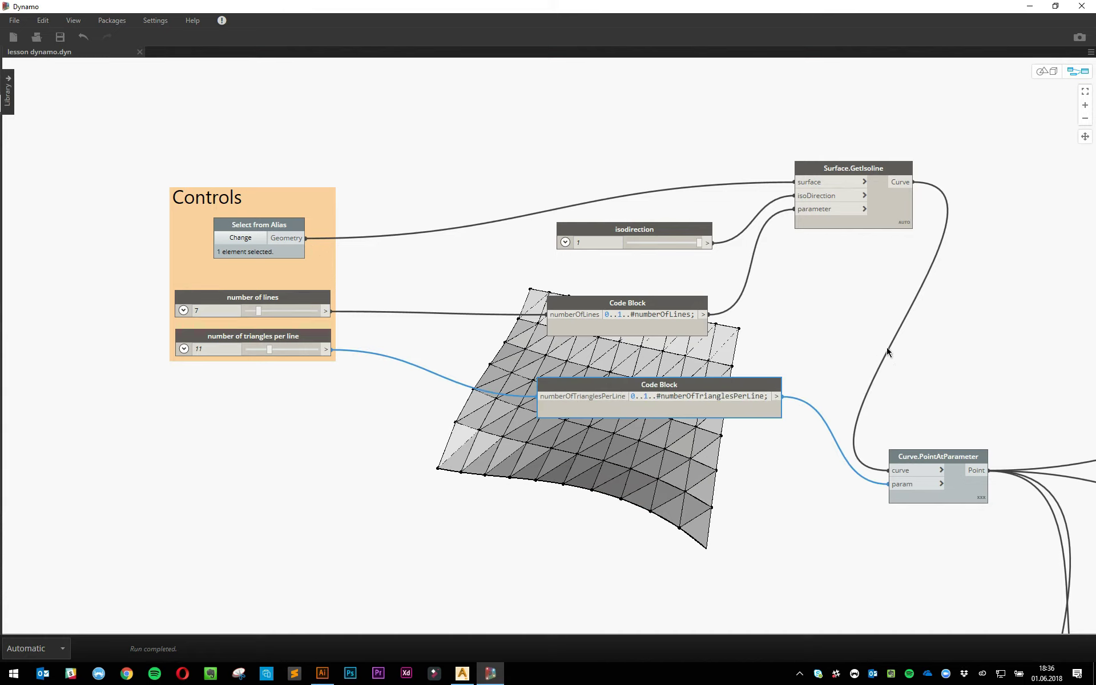
- Set the number of lines to 14 and the number of triangles per line to 5
{"action": "middle_click_drag", "start_coordinate": [886, 353], "coordinate": [873, 367]}
{"action": "scroll", "coordinate": [848, 381], "scroll_direction": "down", "scroll_amount": 3}
{"action": "middle_click_drag", "start_coordinate": [818, 402], "coordinate": [668, 524]}
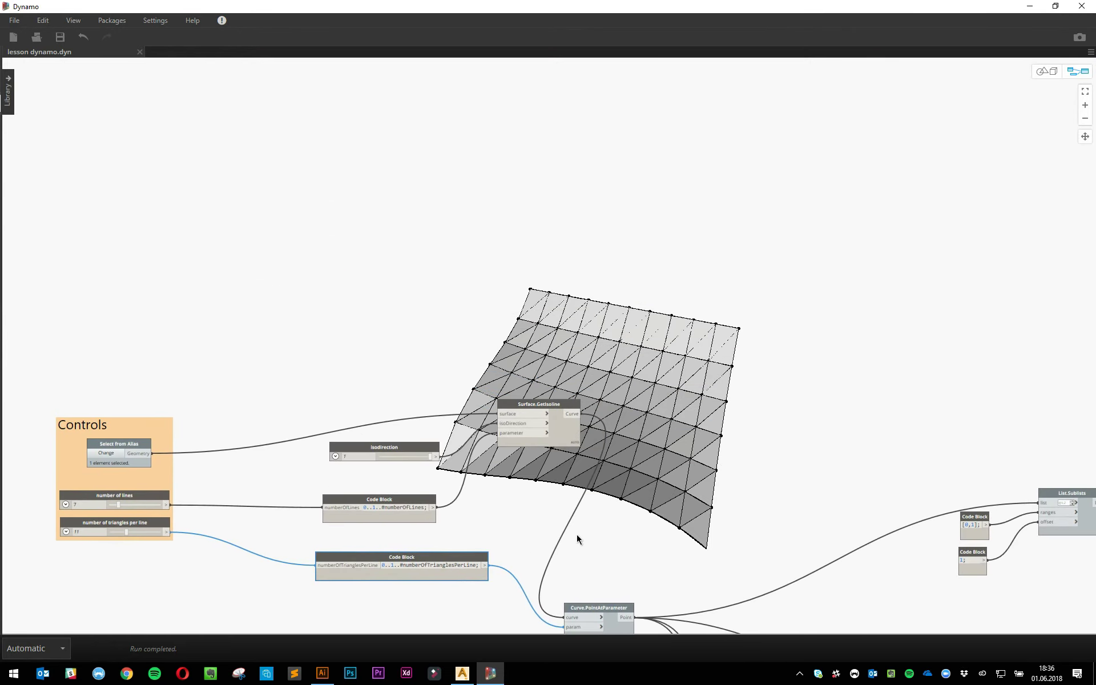
{"action": "scroll", "coordinate": [575, 533], "scroll_direction": "up", "scroll_amount": 3}
{"action": "middle_click_drag", "start_coordinate": [66, 210], "coordinate": [897, 254]}
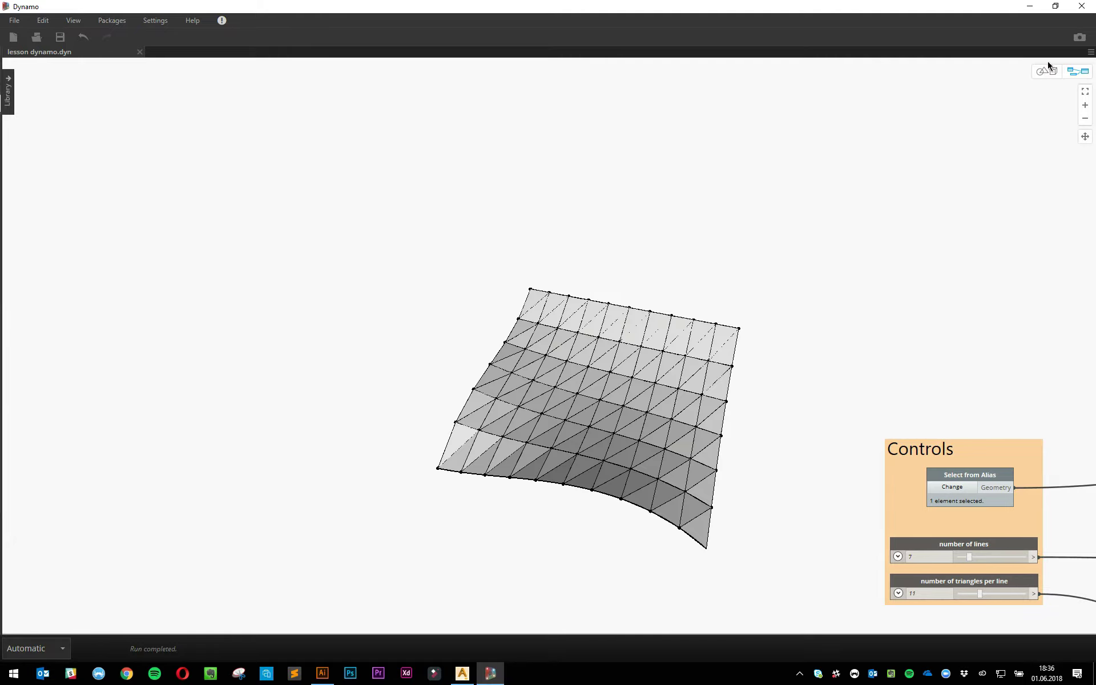
{"action": "left_click", "coordinate": [1047, 71]}
{"action": "right_click_drag", "start_coordinate": [955, 98], "coordinate": [579, 293]}
{"action": "scroll", "coordinate": [579, 292], "scroll_direction": "up", "scroll_amount": 5}
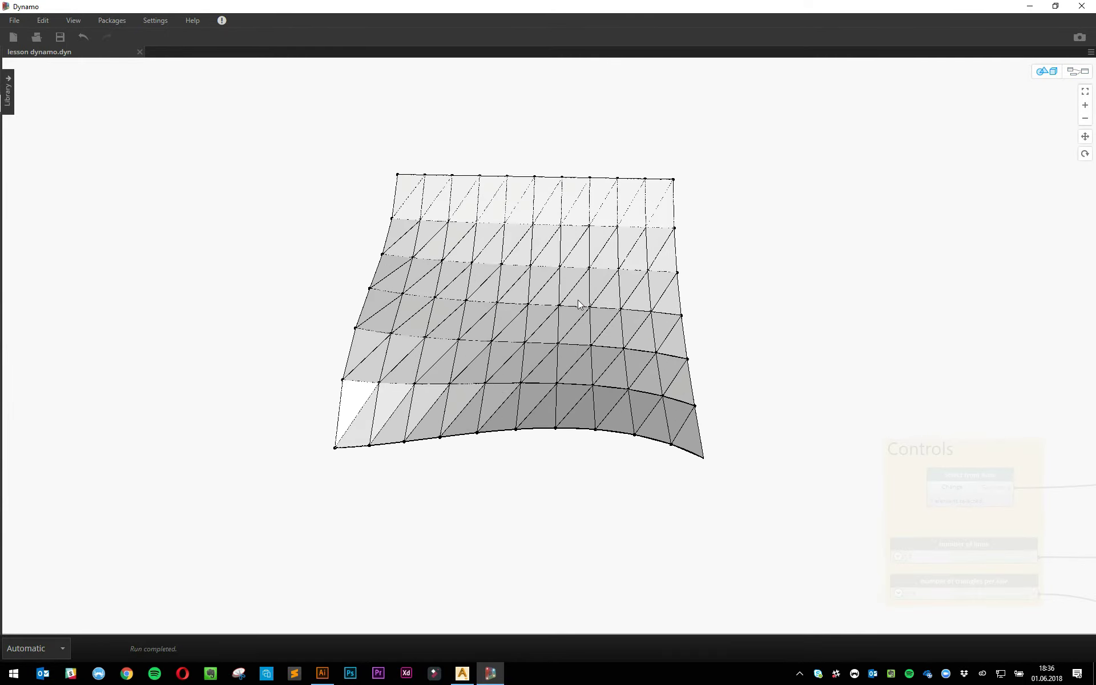
{"action": "left_click", "coordinate": [1078, 71]}
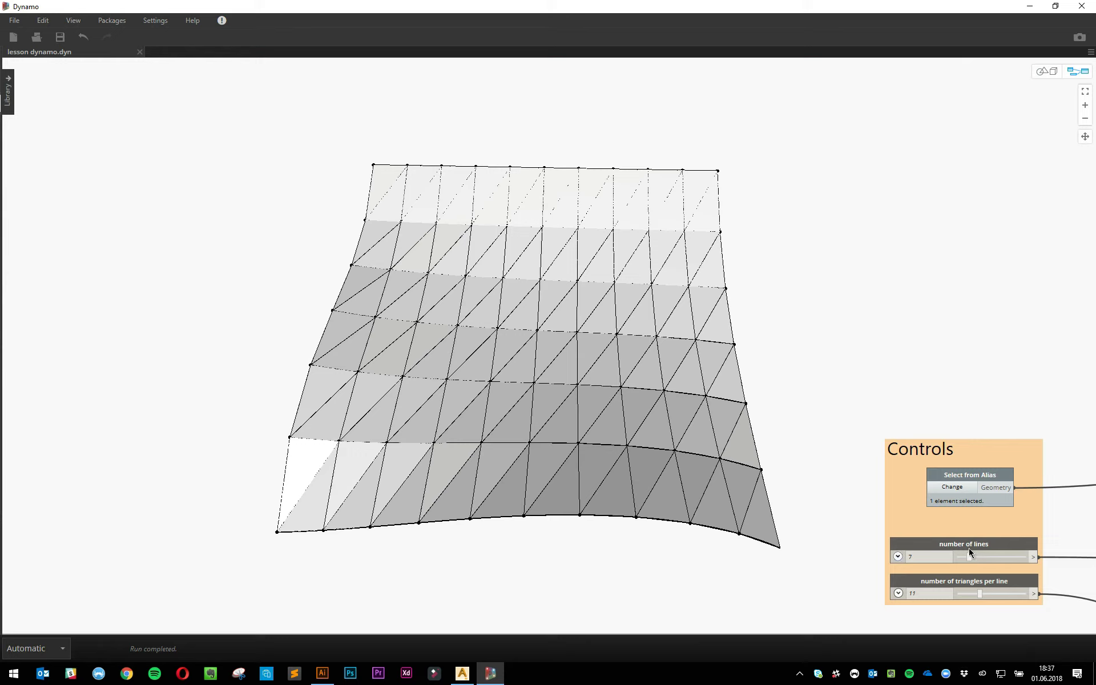
{"action": "left_click_drag", "start_coordinate": [969, 558], "coordinate": [976, 558]}
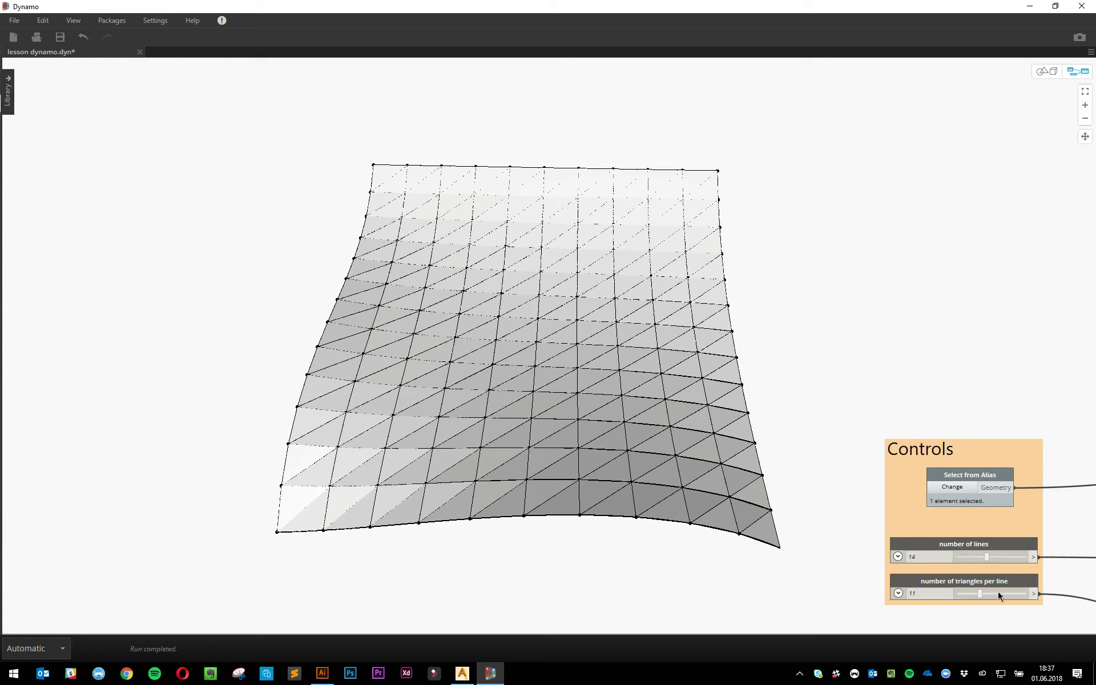
{"action": "left_click_drag", "start_coordinate": [980, 595], "coordinate": [975, 596]}
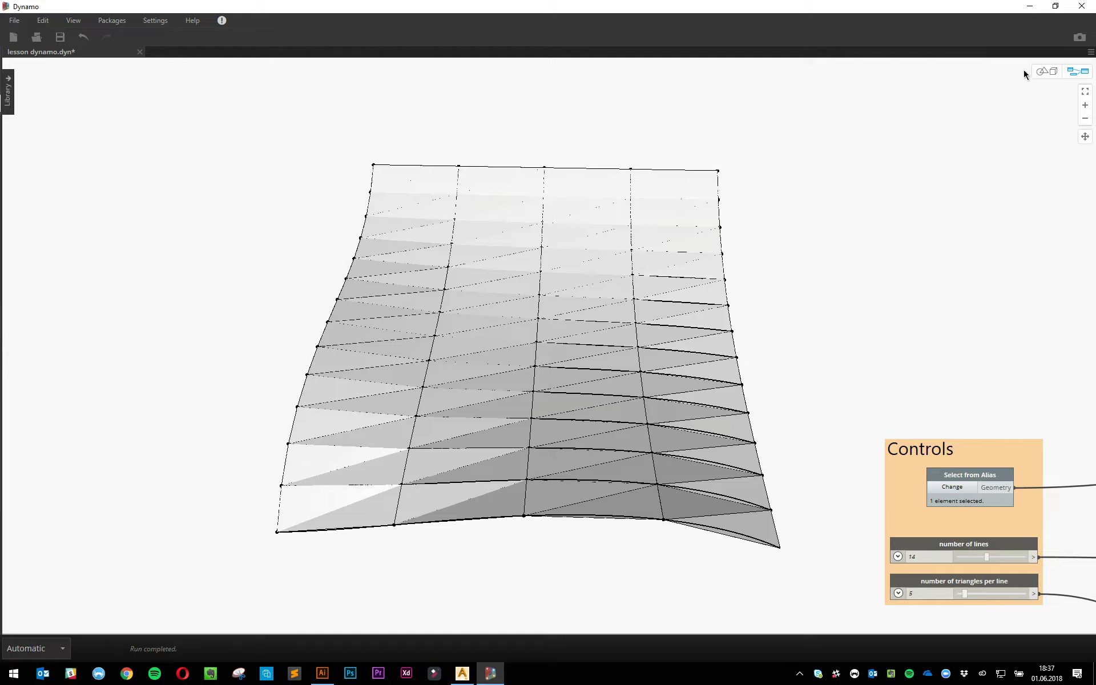
- Examine the triangulated surface in the 3D preview from several angles and up close along its front edge
{"action": "left_click", "coordinate": [1047, 71]}
{"action": "middle_click_drag", "start_coordinate": [676, 497], "coordinate": [622, 404]}
{"action": "mouse_move", "coordinate": [622, 403]}
{"action": "right_mouse_down"}
{"action": "mouse_move", "coordinate": [615, 428]}
{"action": "mouse_move", "coordinate": [621, 406]}
{"action": "right_mouse_up"}
{"action": "scroll", "coordinate": [564, 445], "scroll_direction": "up", "scroll_amount": 2}
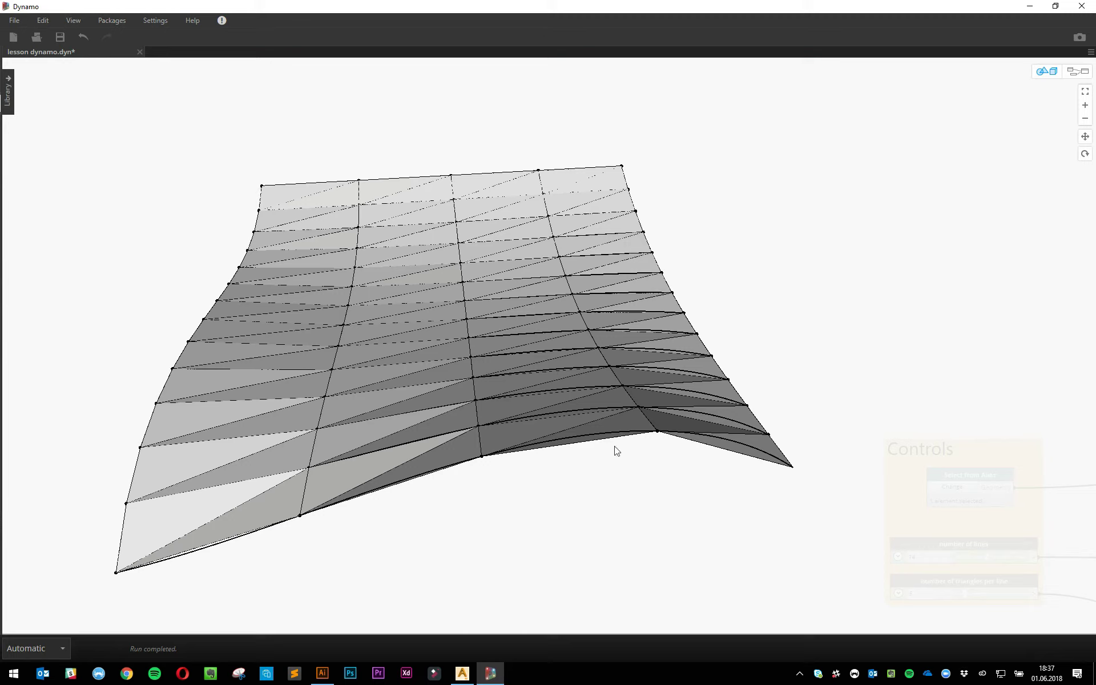
{"action": "right_click_drag", "start_coordinate": [600, 426], "coordinate": [541, 430]}
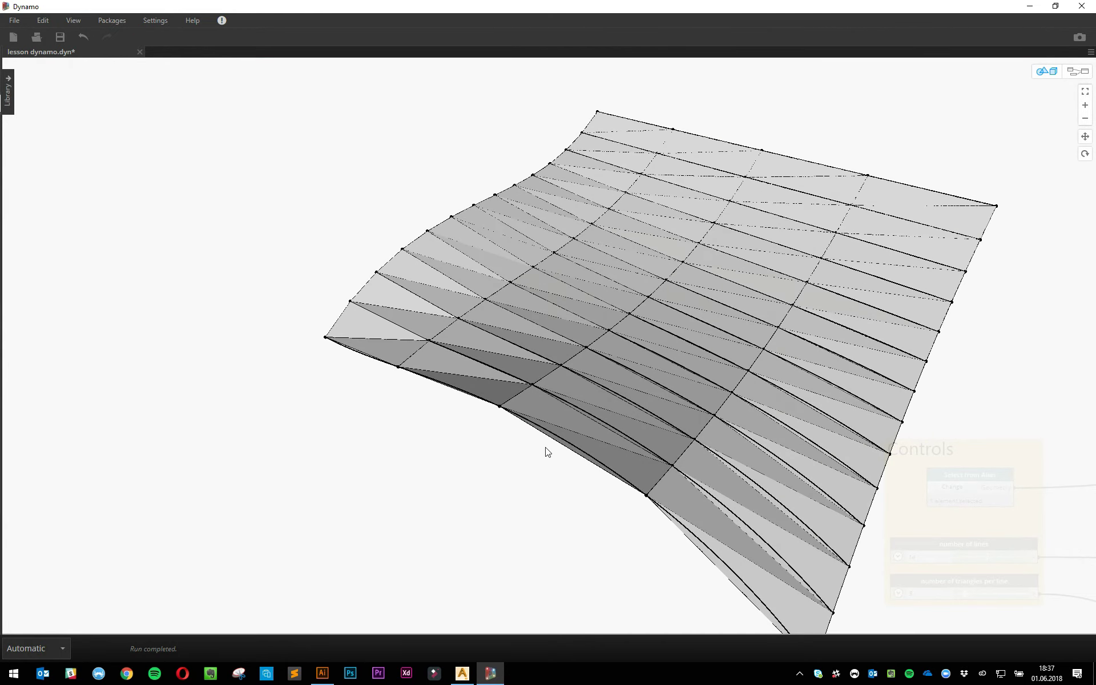
{"action": "scroll", "coordinate": [546, 451], "scroll_direction": "up", "scroll_amount": 5}
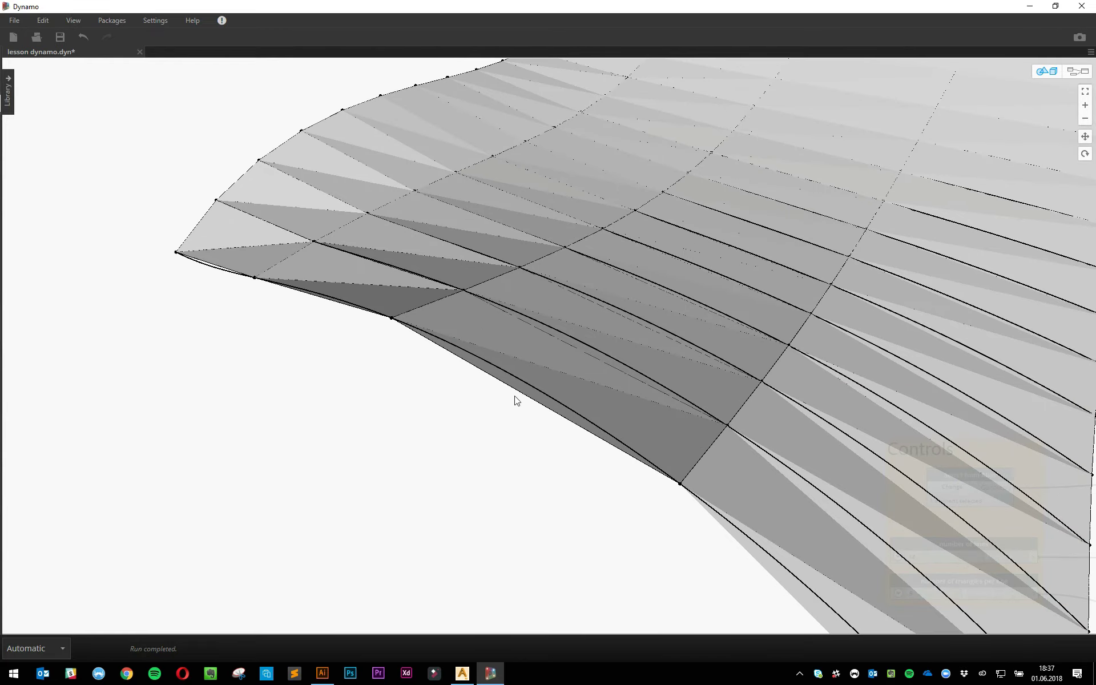
{"action": "scroll", "coordinate": [571, 419], "scroll_direction": "down", "scroll_amount": 3}
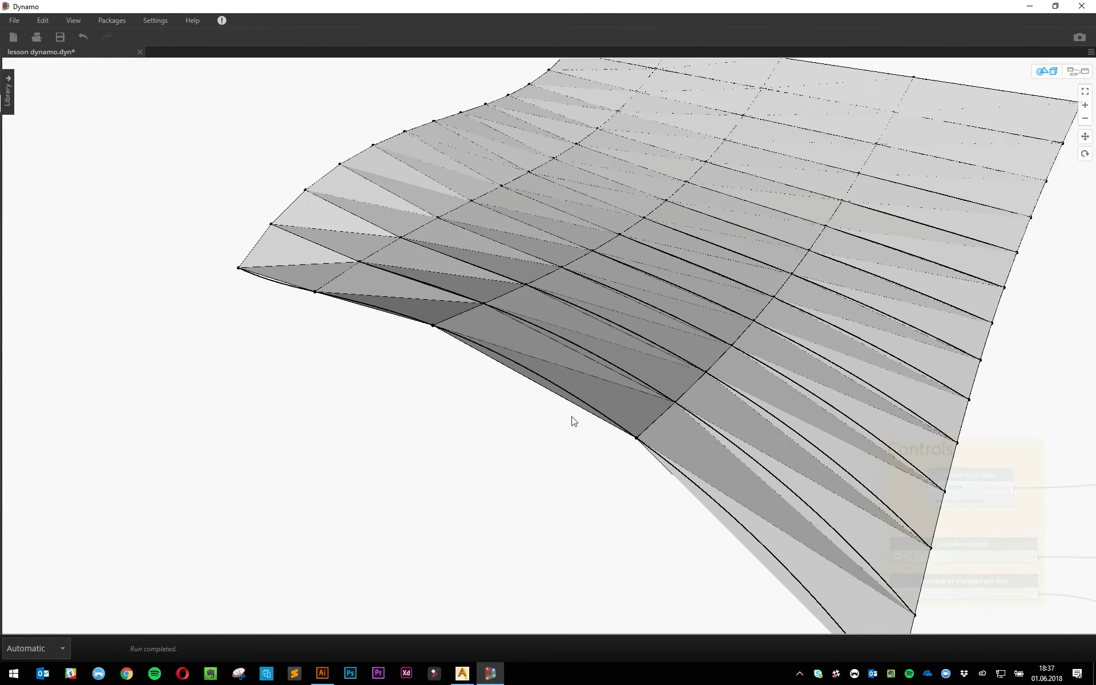
{"action": "right_click_drag", "start_coordinate": [570, 418], "coordinate": [613, 449]}
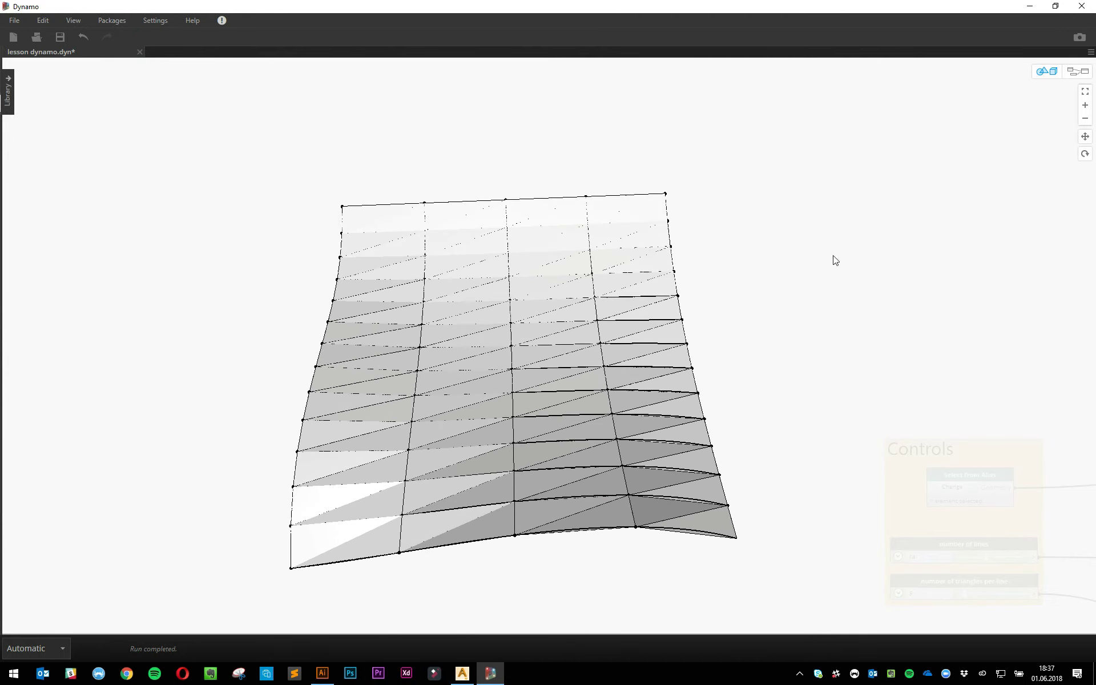
- Set the number of lines to 7 and triangles per line to 6, and view the panels in the 3D preview
{"action": "left_click", "coordinate": [1078, 71]}
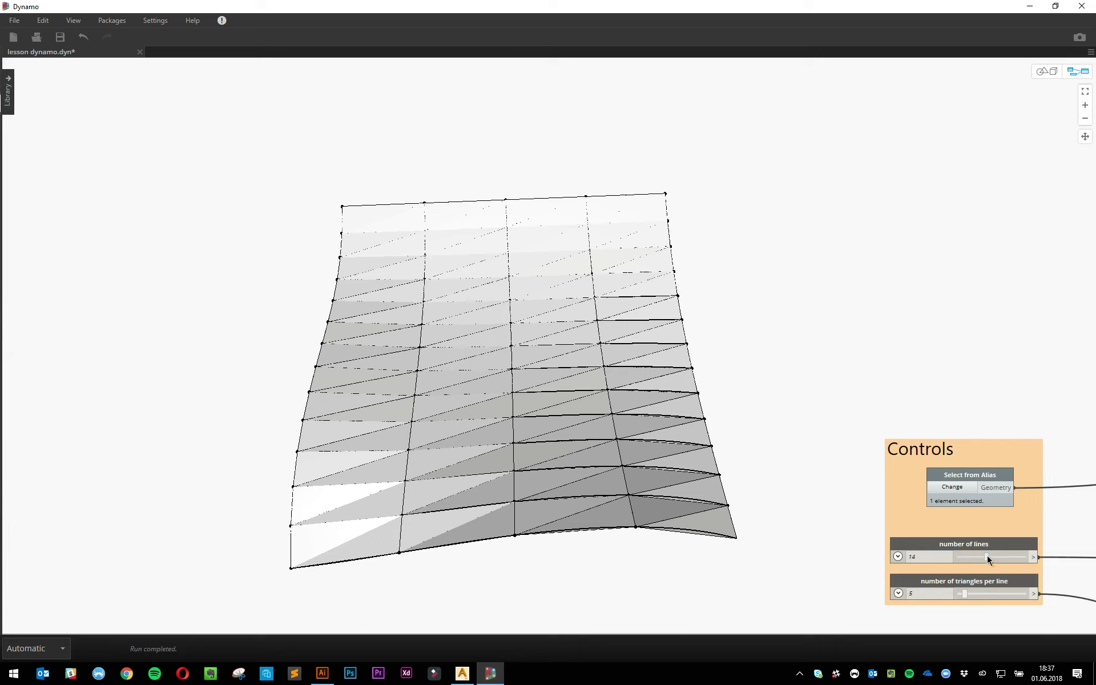
{"action": "left_click_drag", "start_coordinate": [988, 558], "coordinate": [980, 559]}
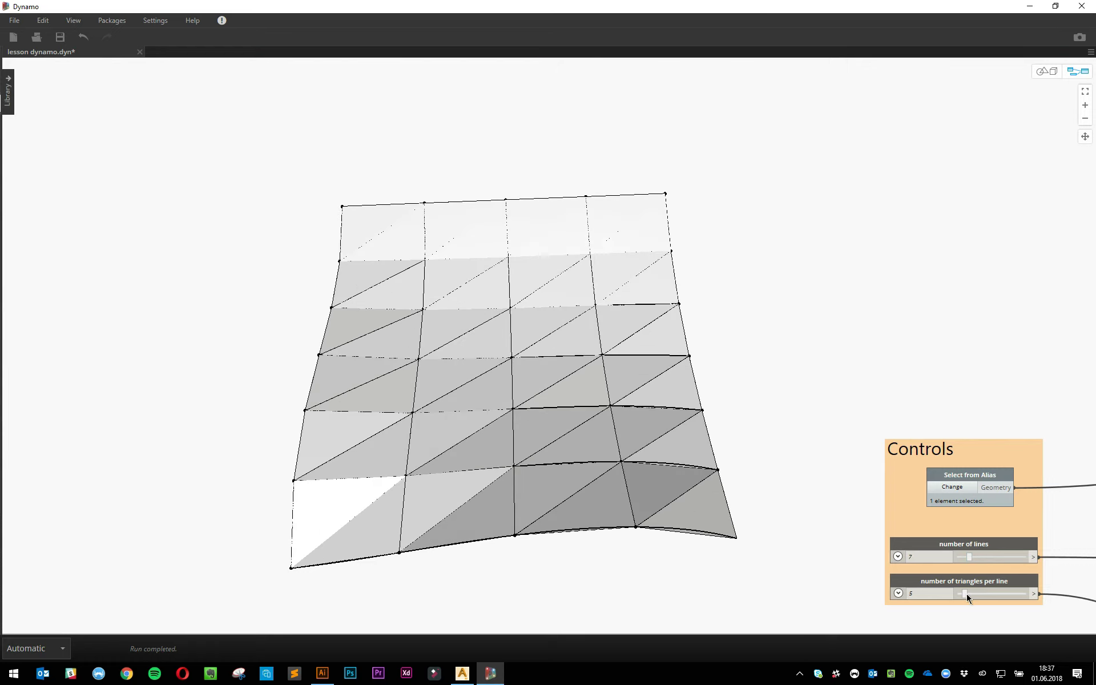
{"action": "left_click_drag", "start_coordinate": [967, 594], "coordinate": [969, 592]}
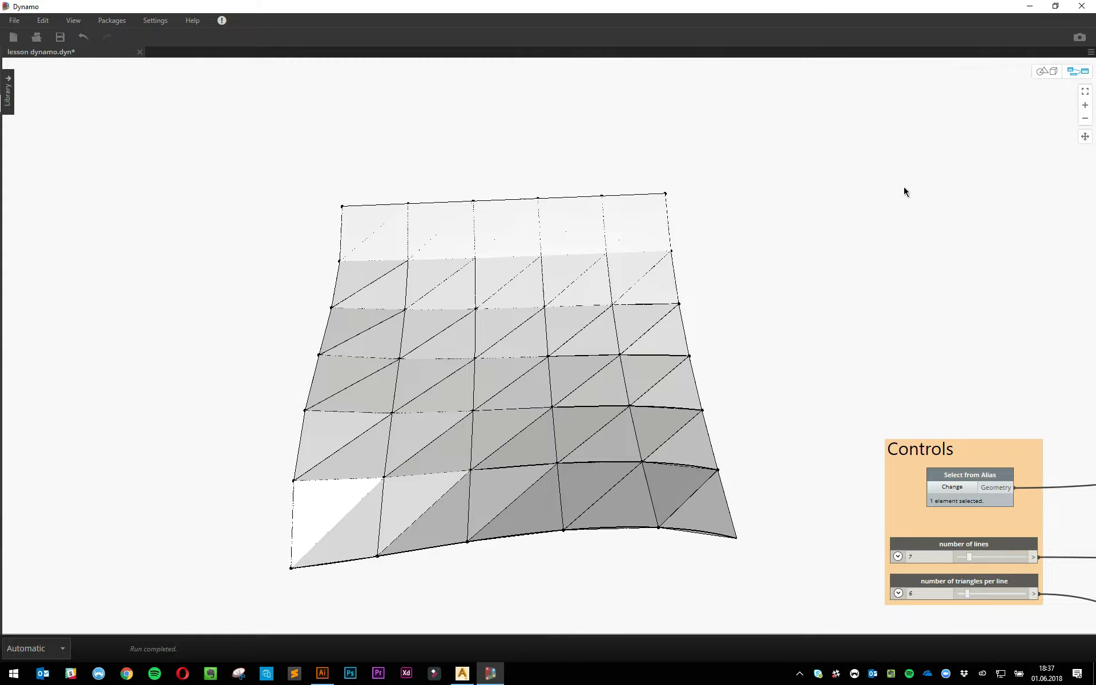
{"action": "left_click", "coordinate": [1043, 72]}
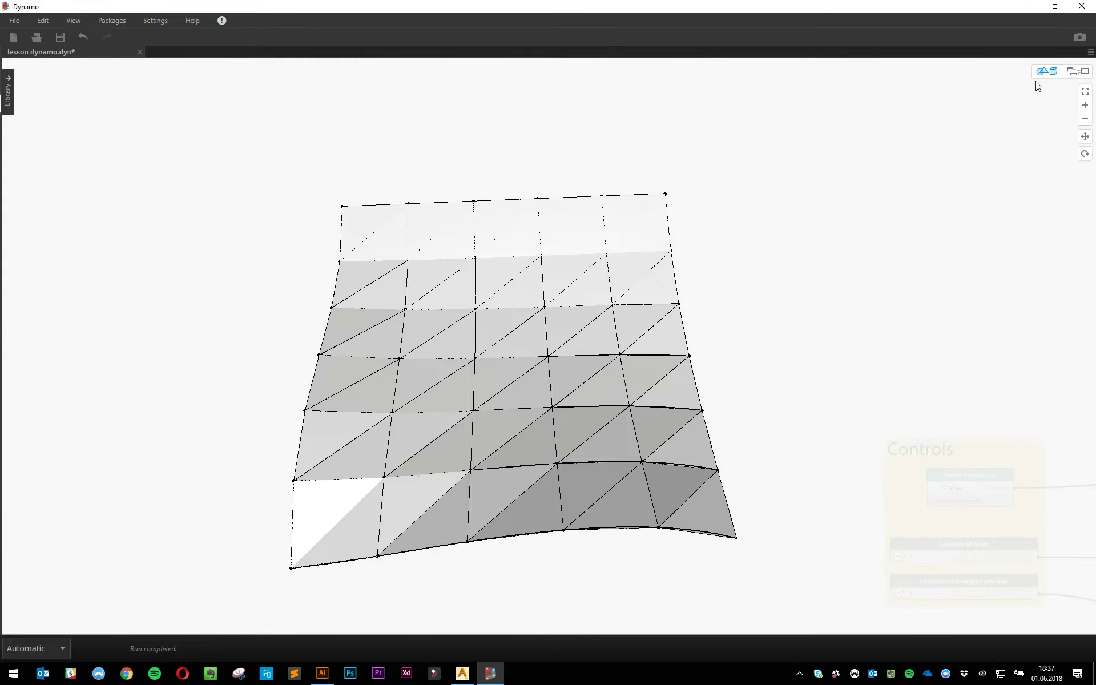
{"action": "right_click_drag", "start_coordinate": [775, 284], "coordinate": [848, 245]}
{"action": "scroll", "coordinate": [552, 461], "scroll_direction": "down", "scroll_amount": 3}
{"action": "middle_click_drag", "start_coordinate": [603, 362], "coordinate": [670, 298]}
{"action": "right_click_drag", "start_coordinate": [636, 380], "coordinate": [593, 384]}
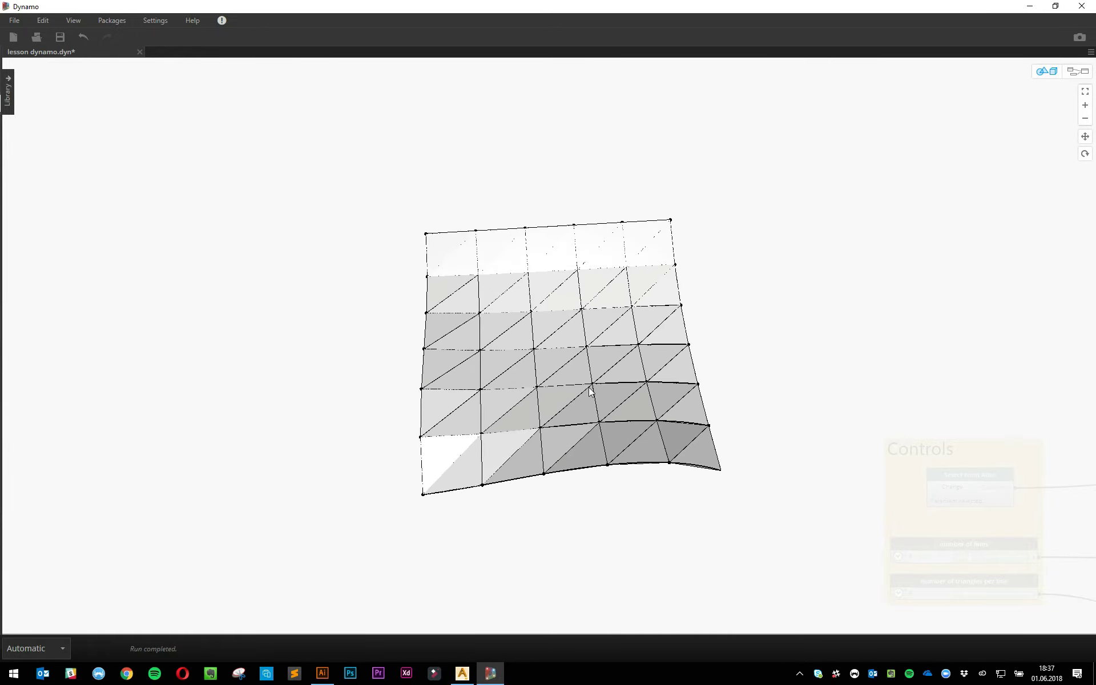
- Shift the "set one" group so that its edge lines up with the "set two" group
{"action": "left_click", "coordinate": [1077, 71]}
{"action": "middle_click_drag", "start_coordinate": [841, 362], "coordinate": [120, 262]}
{"action": "scroll", "coordinate": [511, 339], "scroll_direction": "down", "scroll_amount": 5}
{"action": "middle_click_drag", "start_coordinate": [662, 403], "coordinate": [453, 314]}
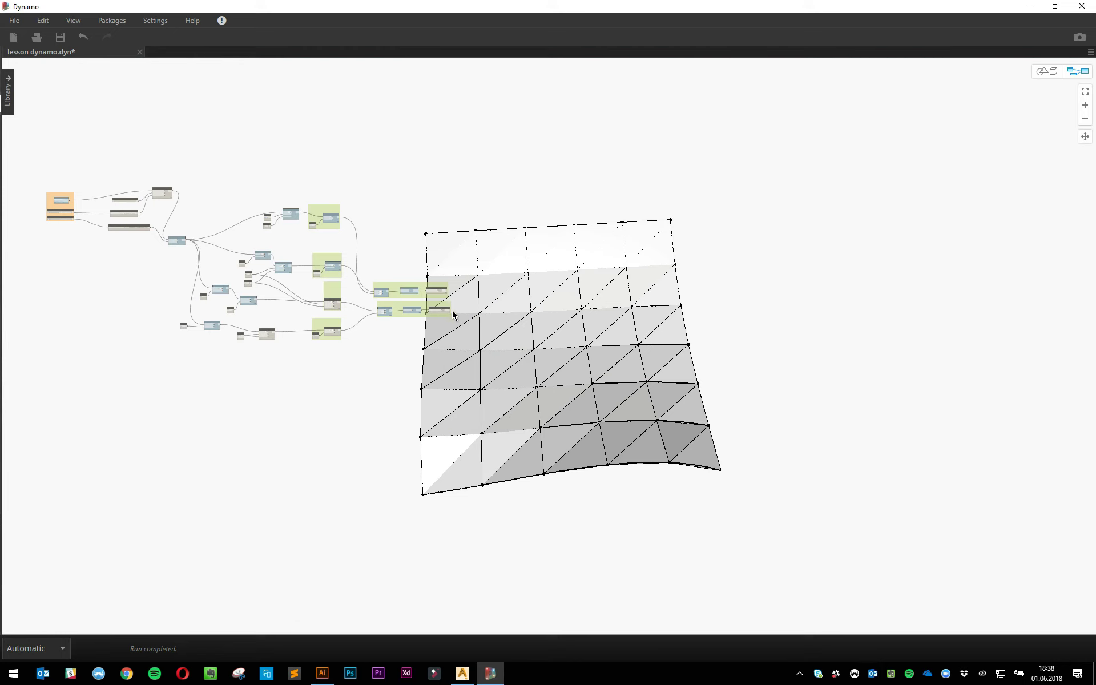
{"action": "scroll", "coordinate": [453, 313], "scroll_direction": "up", "scroll_amount": 7}
{"action": "middle_click_drag", "start_coordinate": [540, 317], "coordinate": [512, 403]}
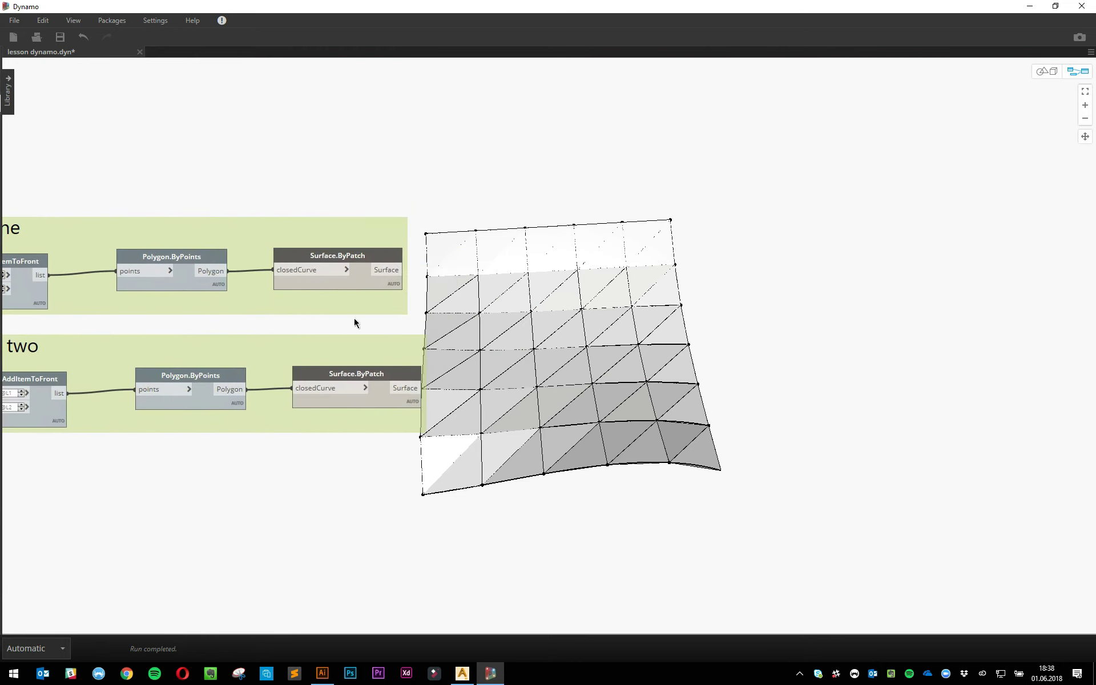
{"action": "left_click_drag", "start_coordinate": [358, 311], "coordinate": [376, 314]}
{"action": "left_click", "coordinate": [609, 316]}
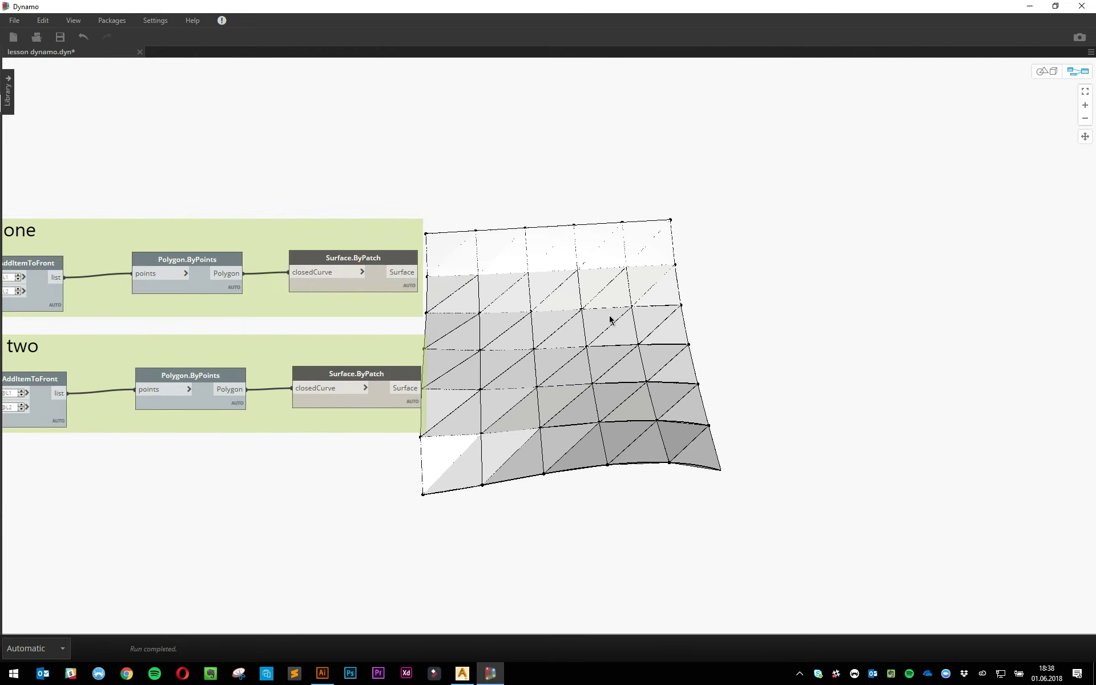
- Add a Bake to Alias node and connect the Surface output of Surface.ByPatch in "set two" to it
{"action": "right_click", "coordinate": [658, 345]}
{"action": "type", "text": "bake"}
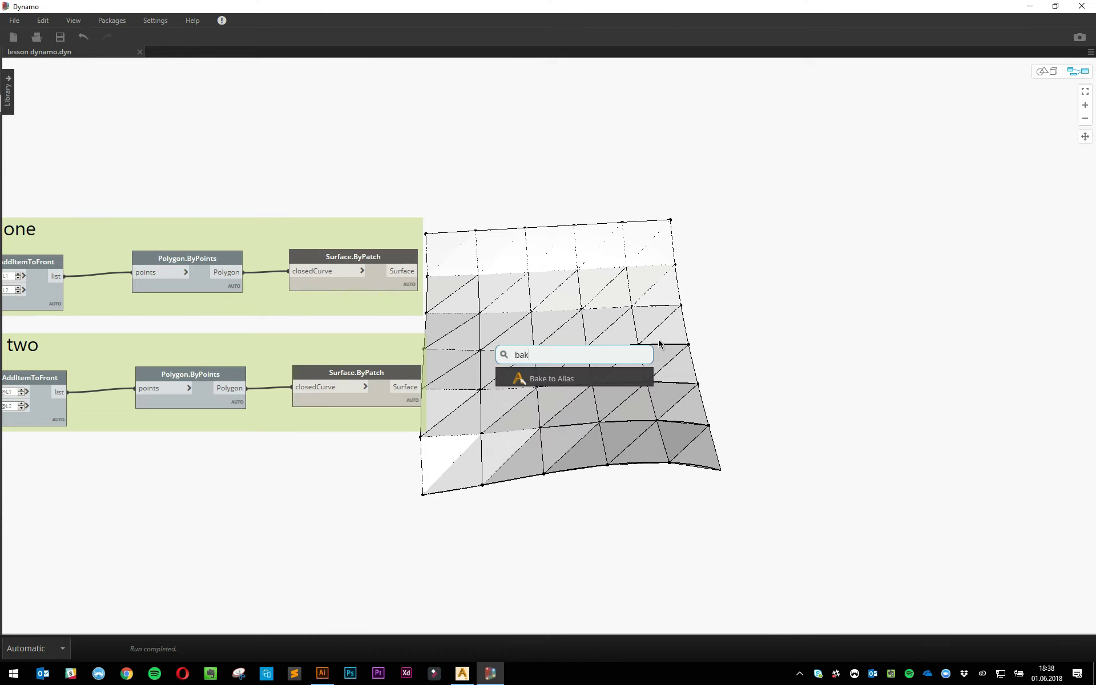
{"action": "key", "text": "Return"}
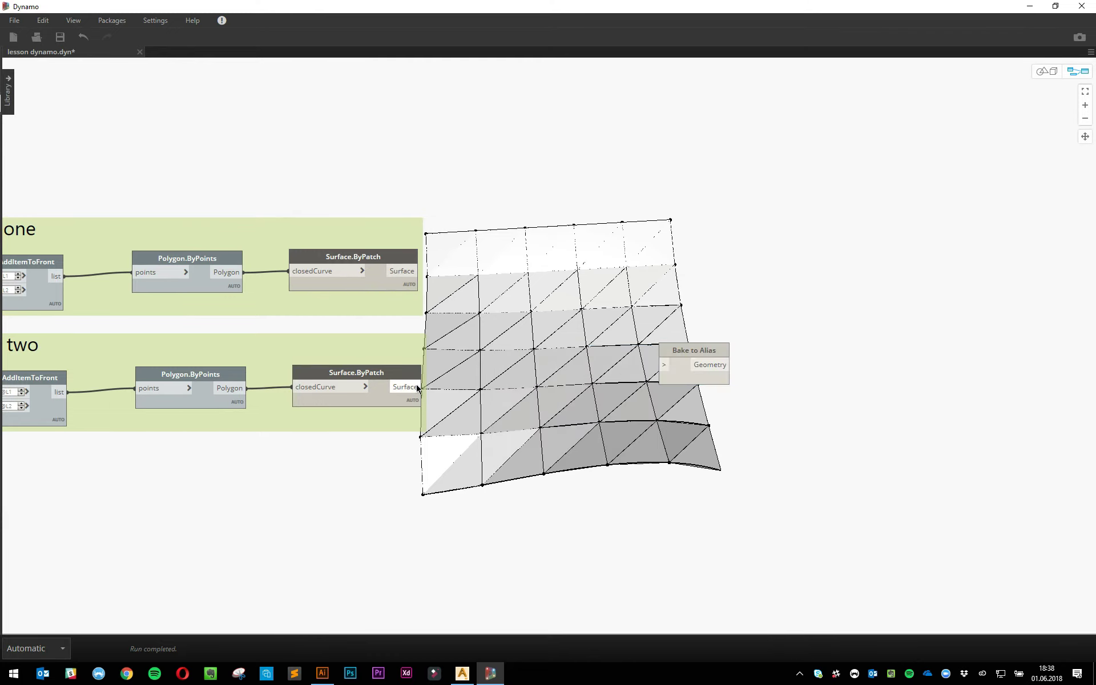
{"action": "left_click_drag", "start_coordinate": [421, 387], "coordinate": [663, 367]}
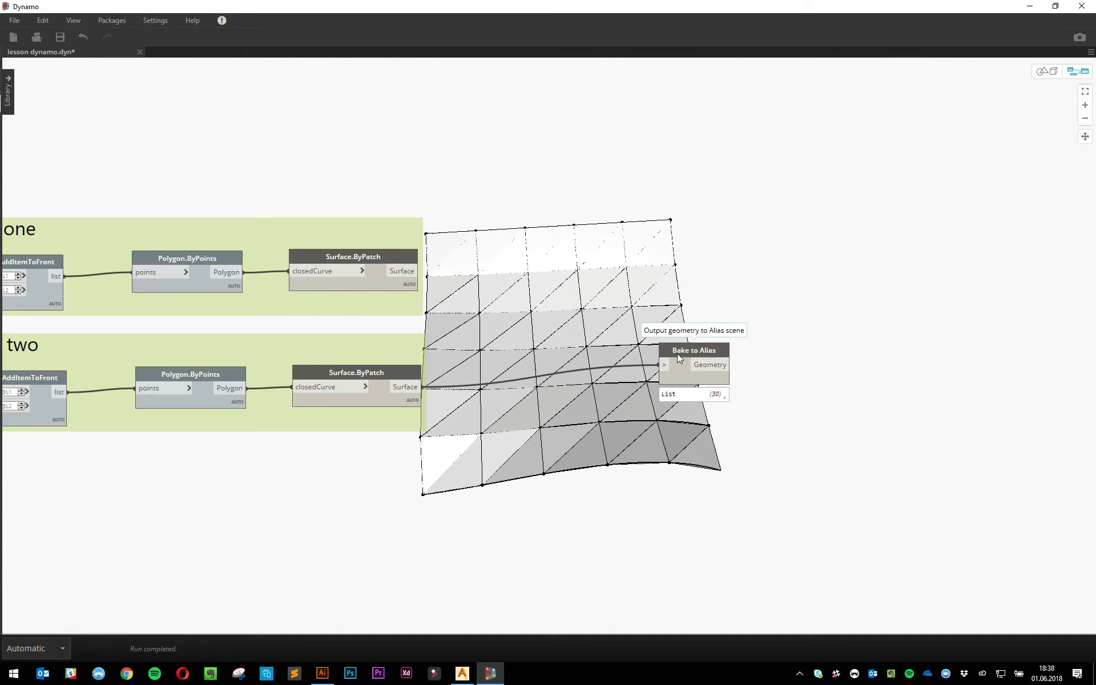
- Switch to Alias and check the baked Dynamo panels over the original surface and in the DefaultLayer contents
{"action": "mouse_move", "coordinate": [719, 396]}
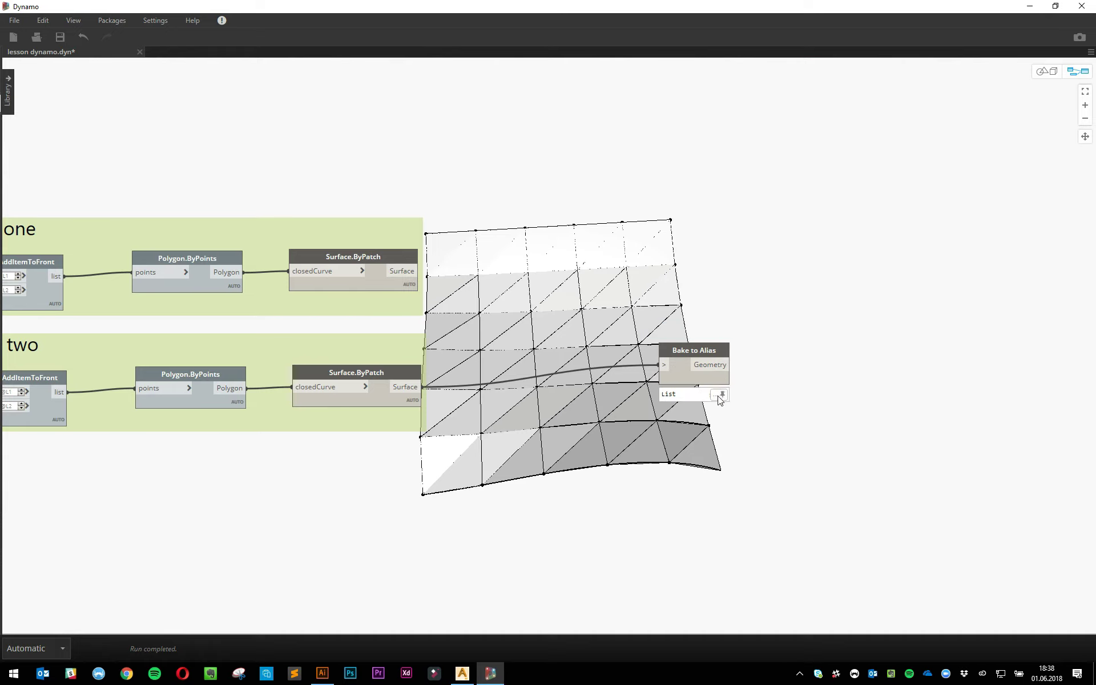
{"action": "key", "text": "alt+Tab"}
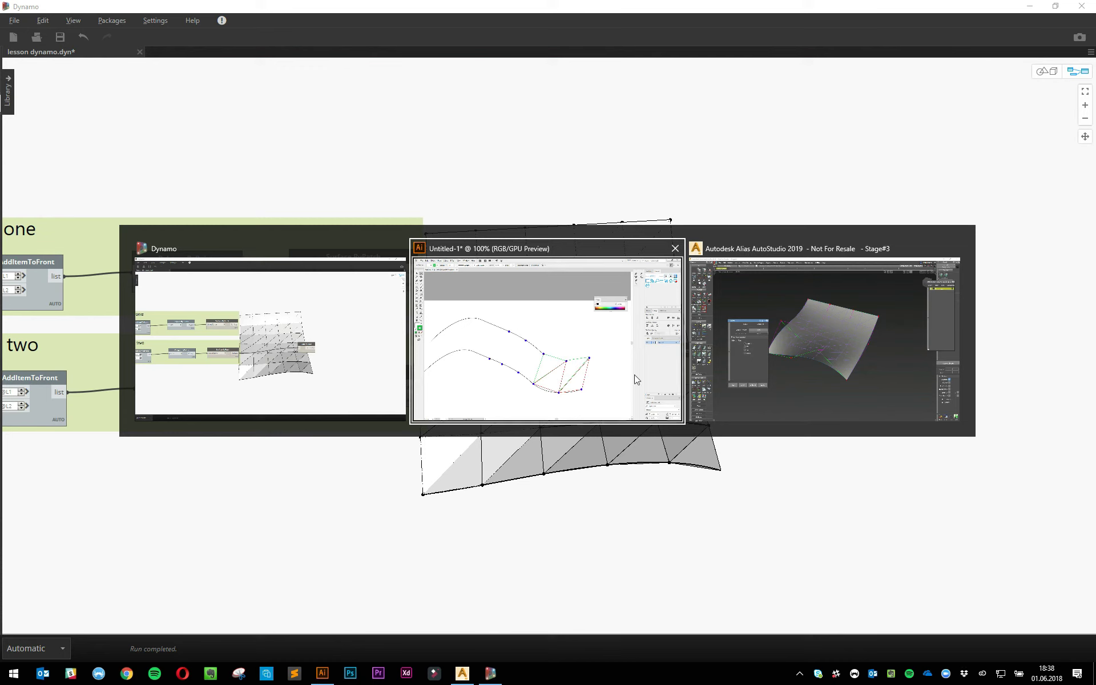
{"action": "left_click", "coordinate": [766, 356]}
{"action": "left_click_drag", "start_coordinate": [636, 330], "coordinate": [780, 320], "text": "alt+shift"}
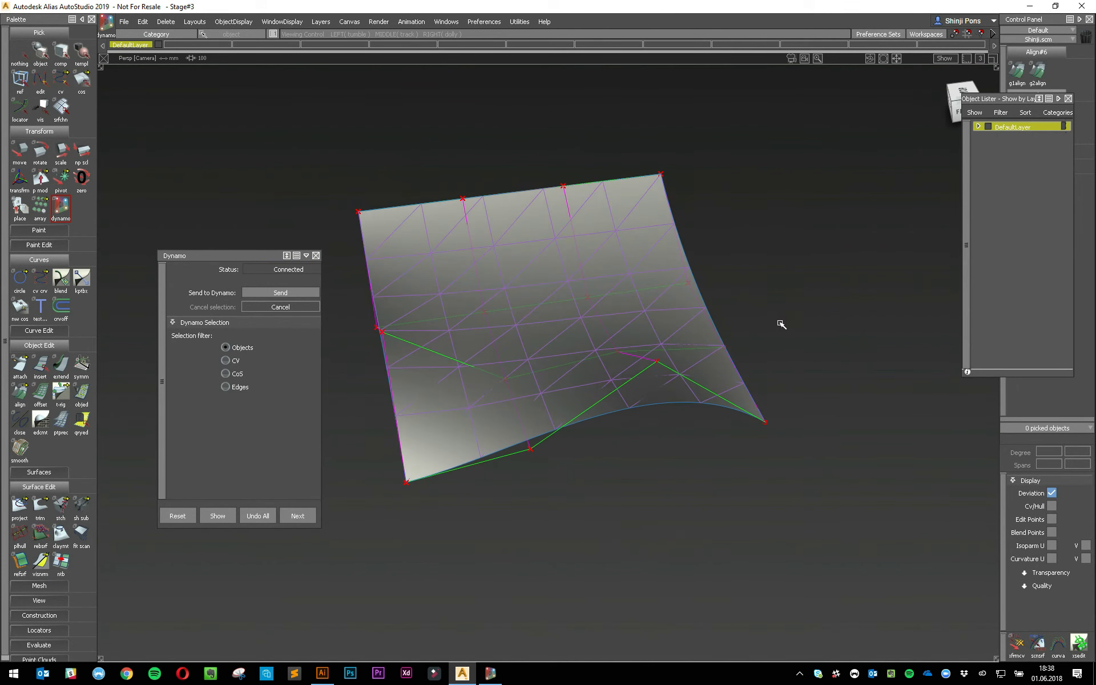
{"action": "left_click", "coordinate": [633, 519], "text": "ctrl+shift"}
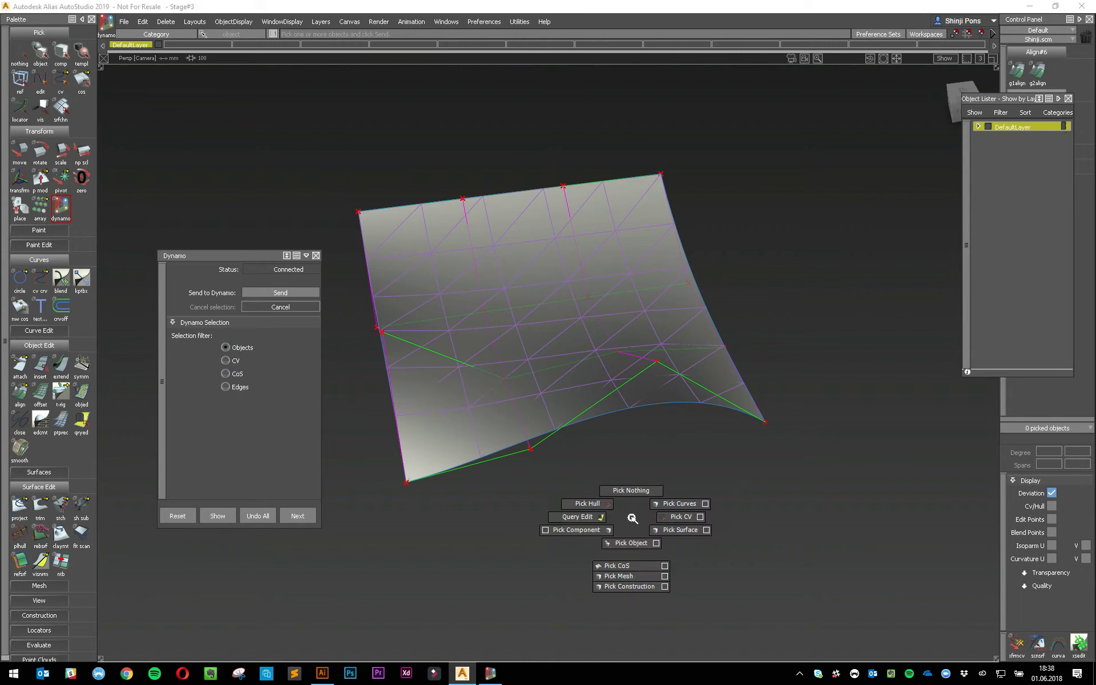
{"action": "left_click", "coordinate": [632, 542]}
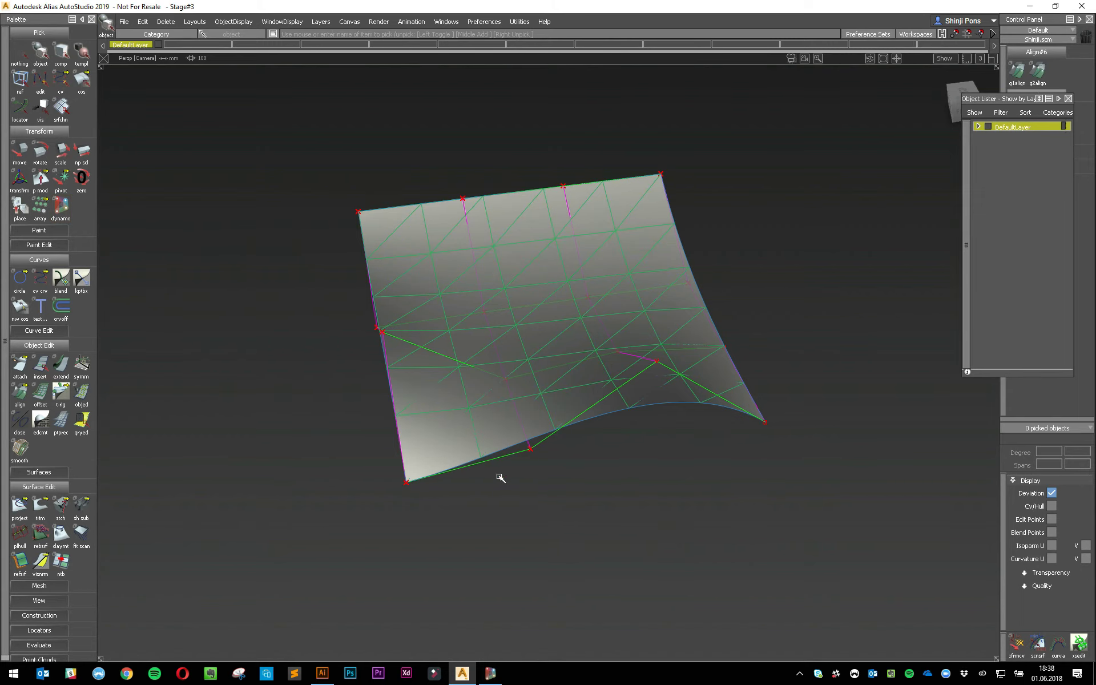
{"action": "left_click", "coordinate": [979, 127]}
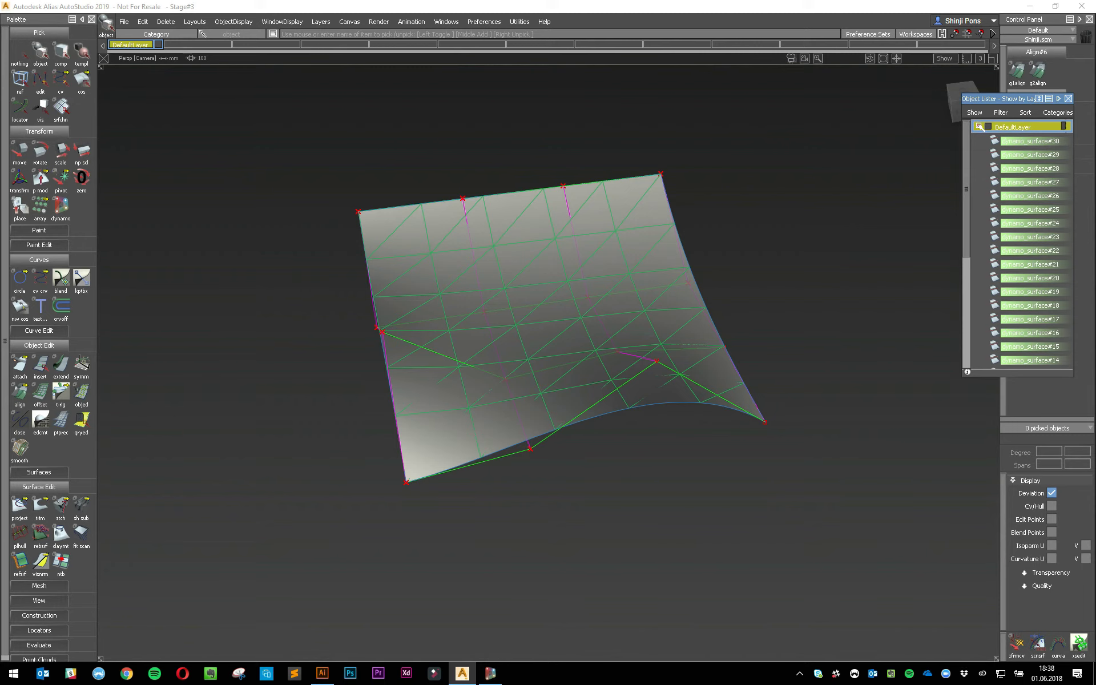
{"action": "left_click", "coordinate": [978, 127]}
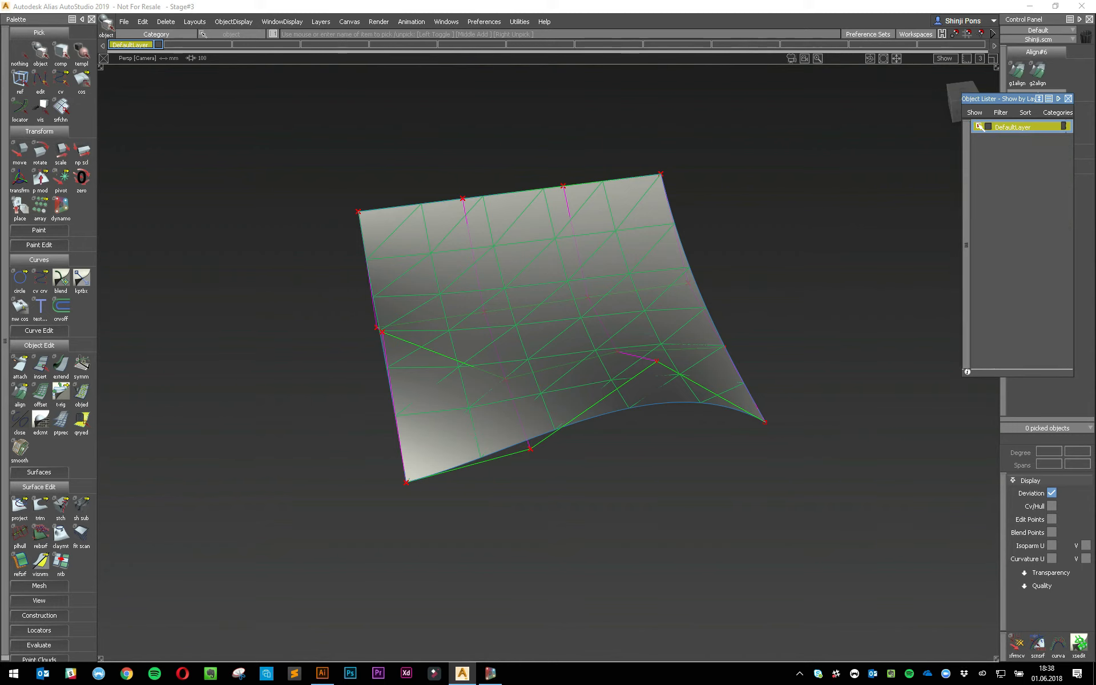
- Delete the original curved surface in Alias and examine the remaining baked triangular panels from another angle
{"action": "left_click", "coordinate": [542, 441]}
{"action": "key", "text": "Delete"}
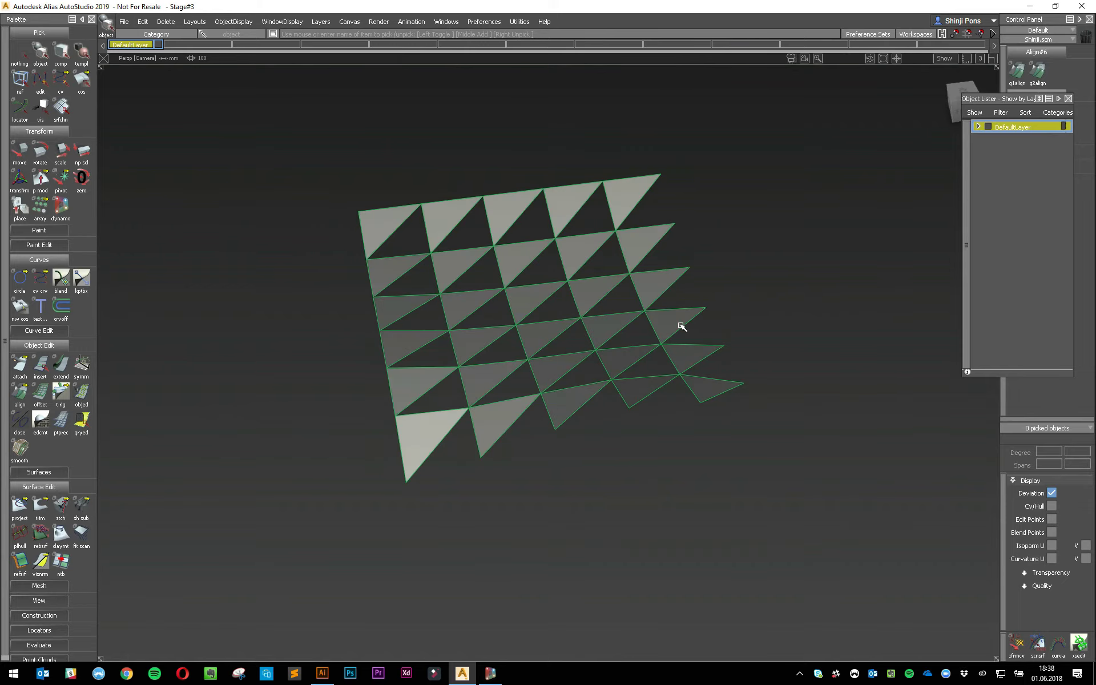
{"action": "mouse_move", "coordinate": [680, 321]}
{"action": "left_mouse_down", "text": "alt+shift"}
{"action": "mouse_move", "coordinate": [618, 431]}
{"action": "mouse_move", "coordinate": [494, 317]}
{"action": "mouse_move", "coordinate": [392, 289]}
{"action": "mouse_move", "coordinate": [567, 522]}
{"action": "mouse_move", "coordinate": [656, 328]}
{"action": "mouse_move", "coordinate": [456, 422]}
{"action": "left_mouse_up", "text": "alt+shift"}
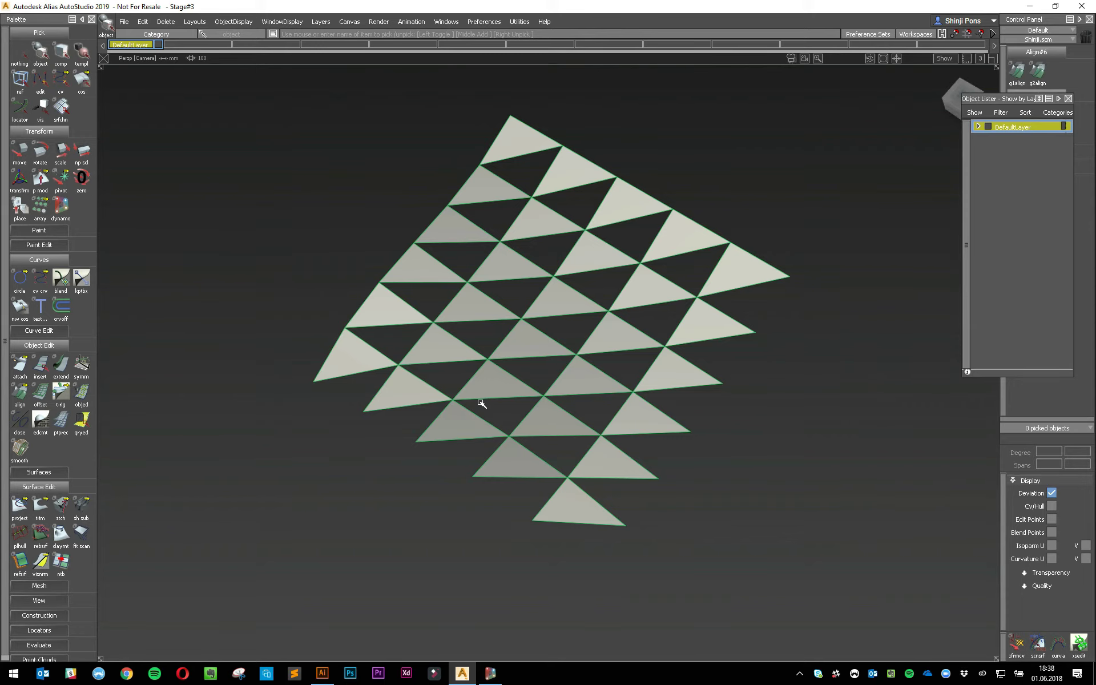
{"action": "key", "text": "alt+Tab"}
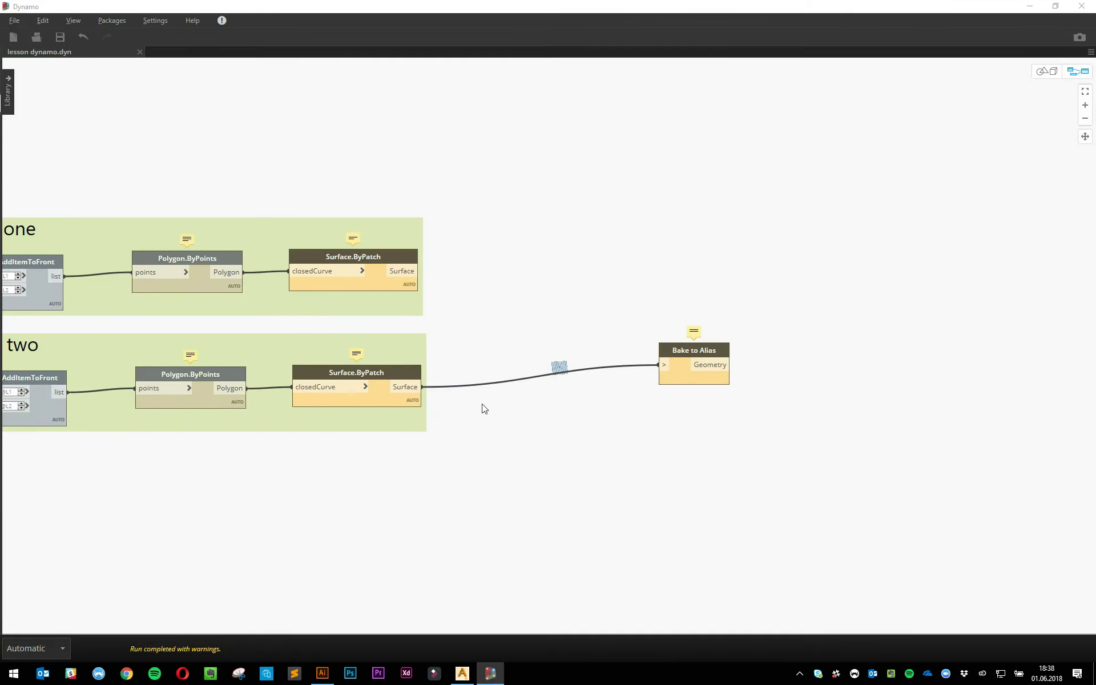
{"action": "key", "text": "alt+Tab"}
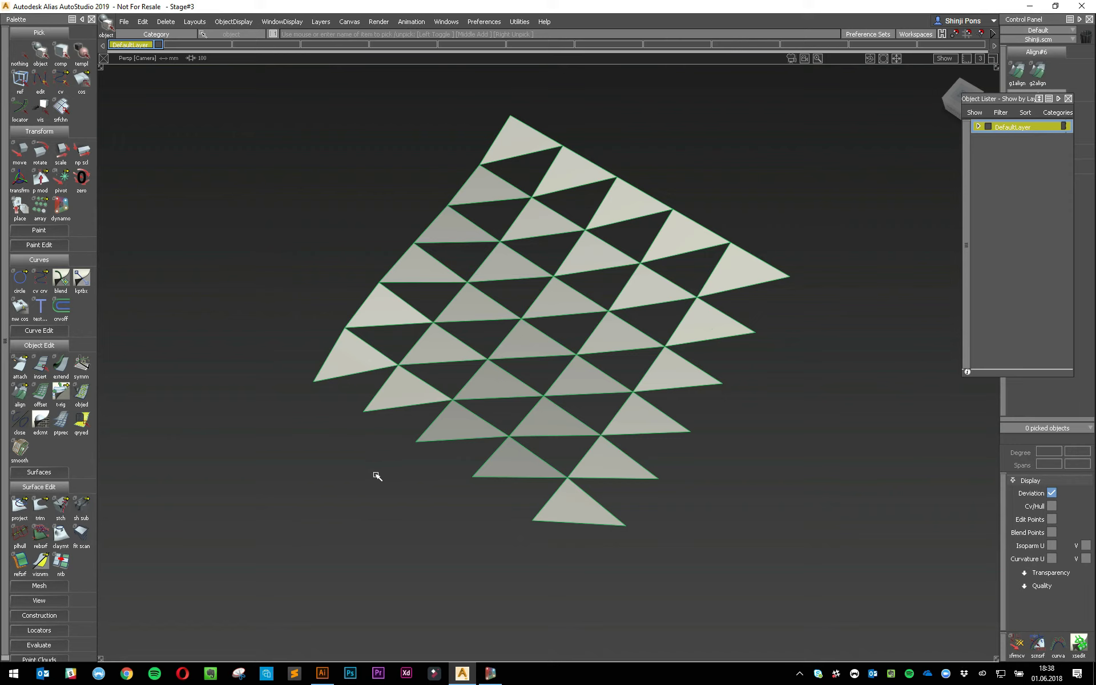
- Query-edit a baked panel to reopen its Dynamo graph, and highlight the Surface.ByPatch panels of "set one" and "set two"
{"action": "left_click_drag", "start_coordinate": [377, 476], "coordinate": [333, 475], "text": "ctrl+shift"}
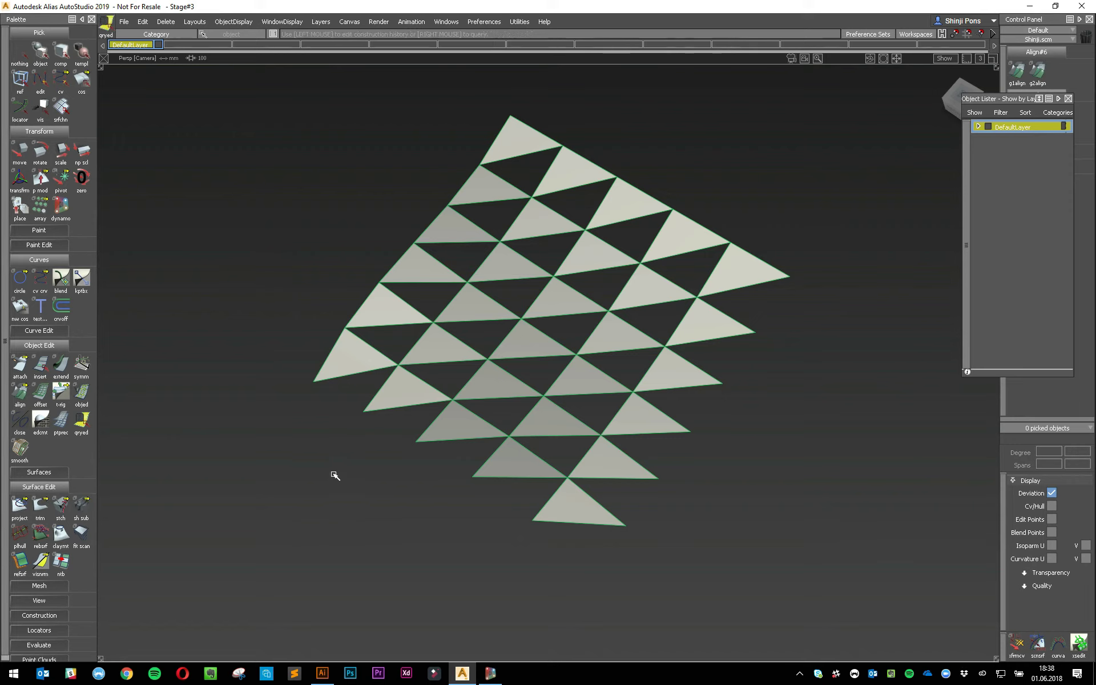
{"action": "left_click", "coordinate": [356, 361]}
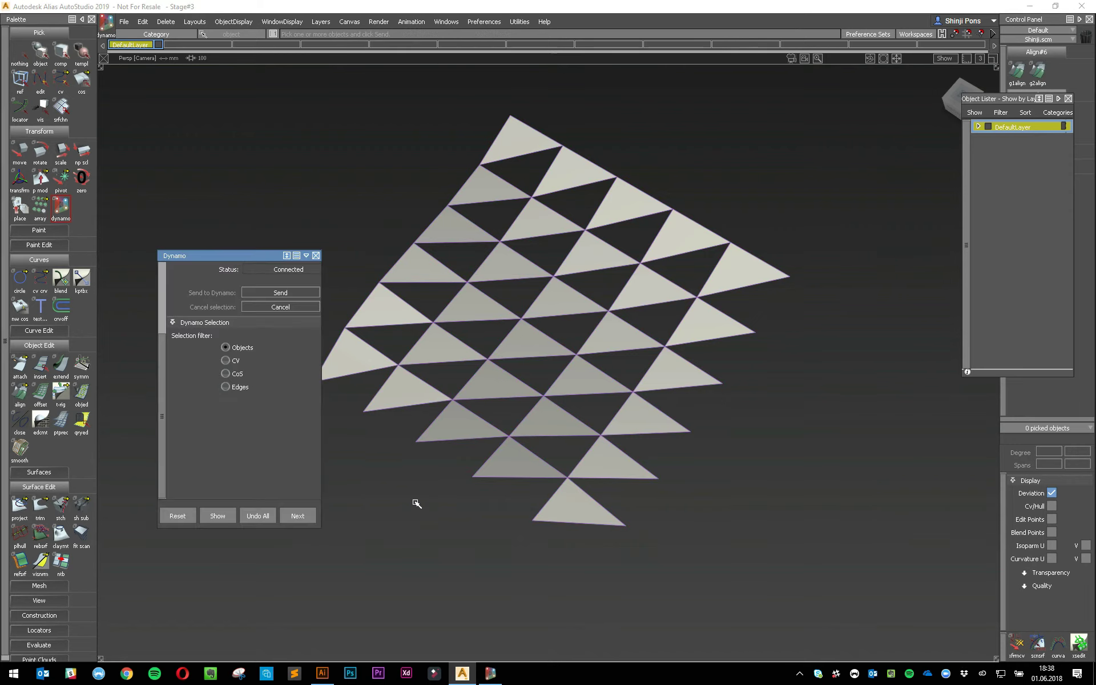
{"action": "left_click", "coordinate": [220, 518]}
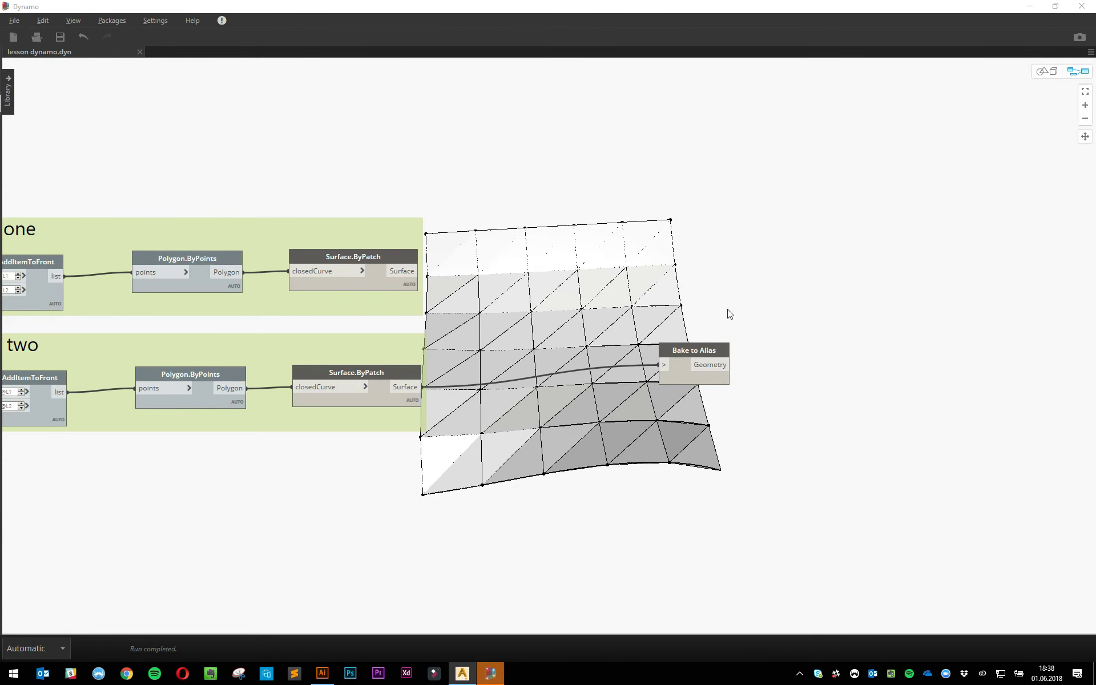
{"action": "left_click", "coordinate": [400, 284]}
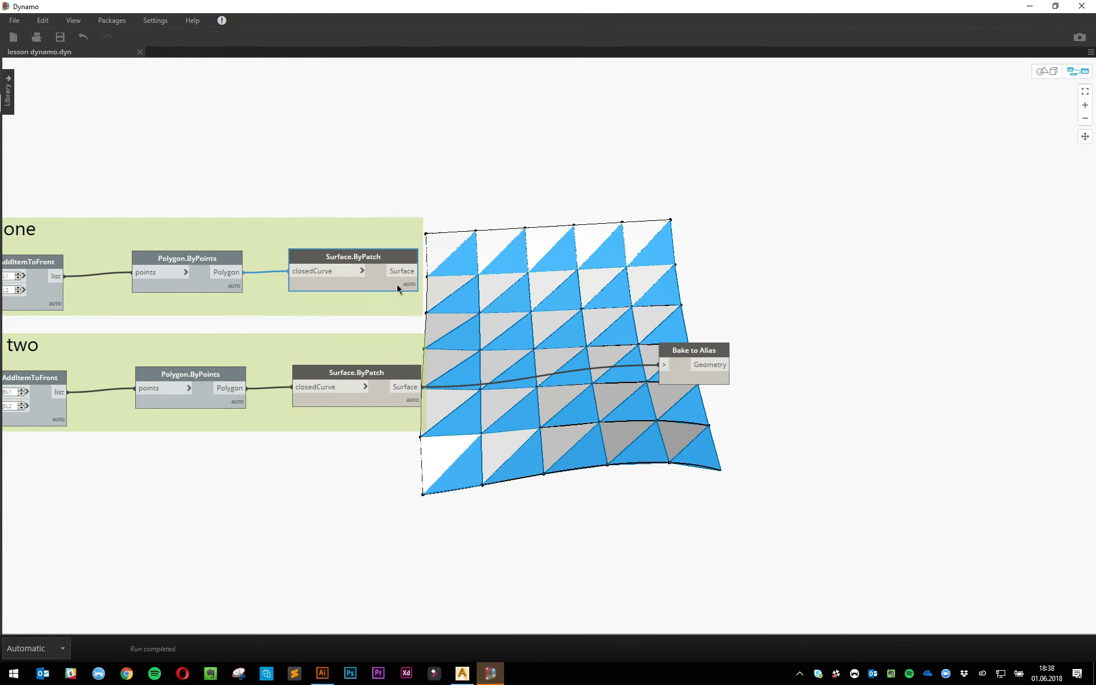
{"action": "left_click", "coordinate": [382, 370]}
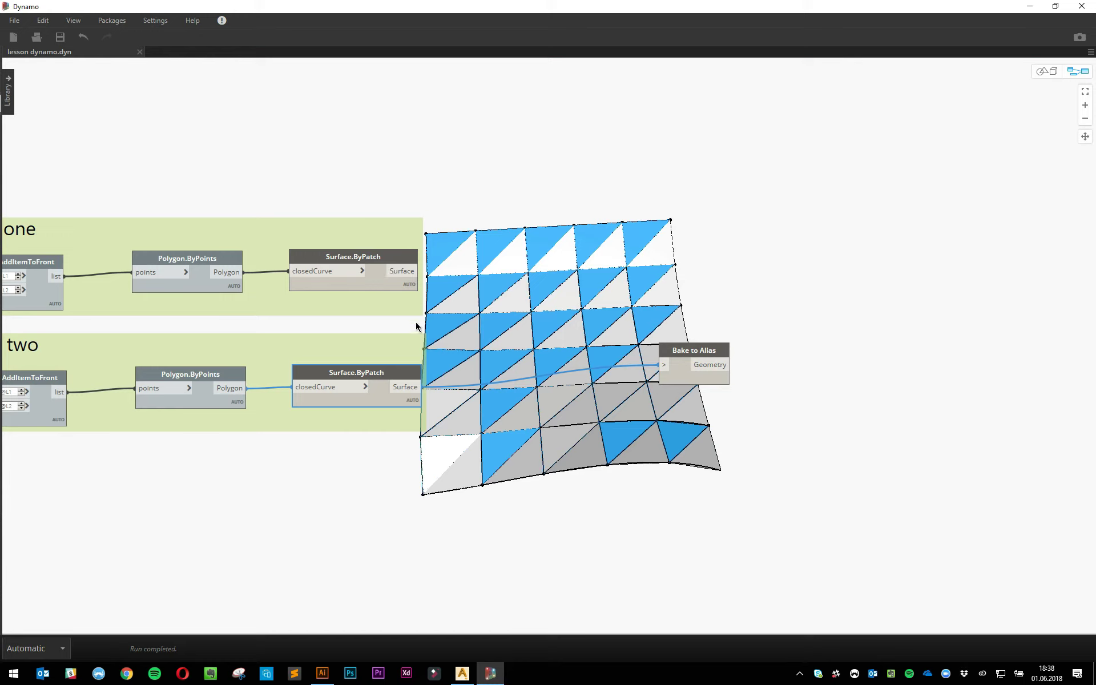
- Try a duplicate of the Bake to Alias node level with the "set one" group, and delete the copy
{"action": "left_click_drag", "start_coordinate": [685, 351], "coordinate": [725, 400]}
{"action": "key", "text": "ctrl+c"}
{"action": "key", "text": "ctrl+v"}
{"action": "left_click_drag", "start_coordinate": [747, 355], "coordinate": [736, 260]}
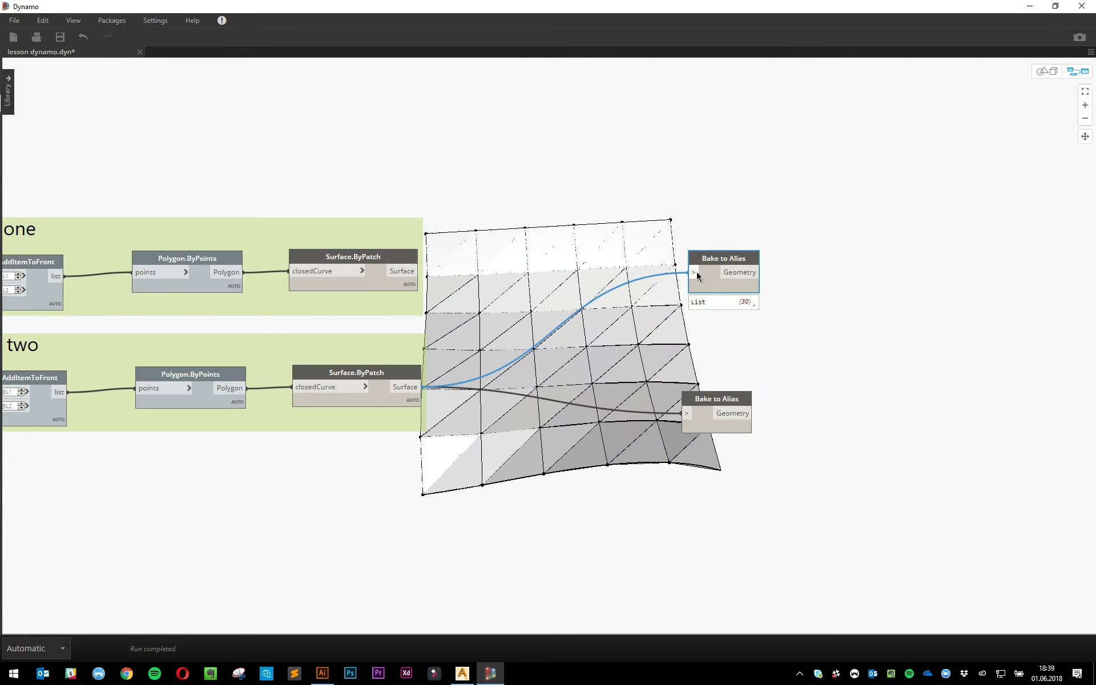
{"action": "key", "text": "Delete"}
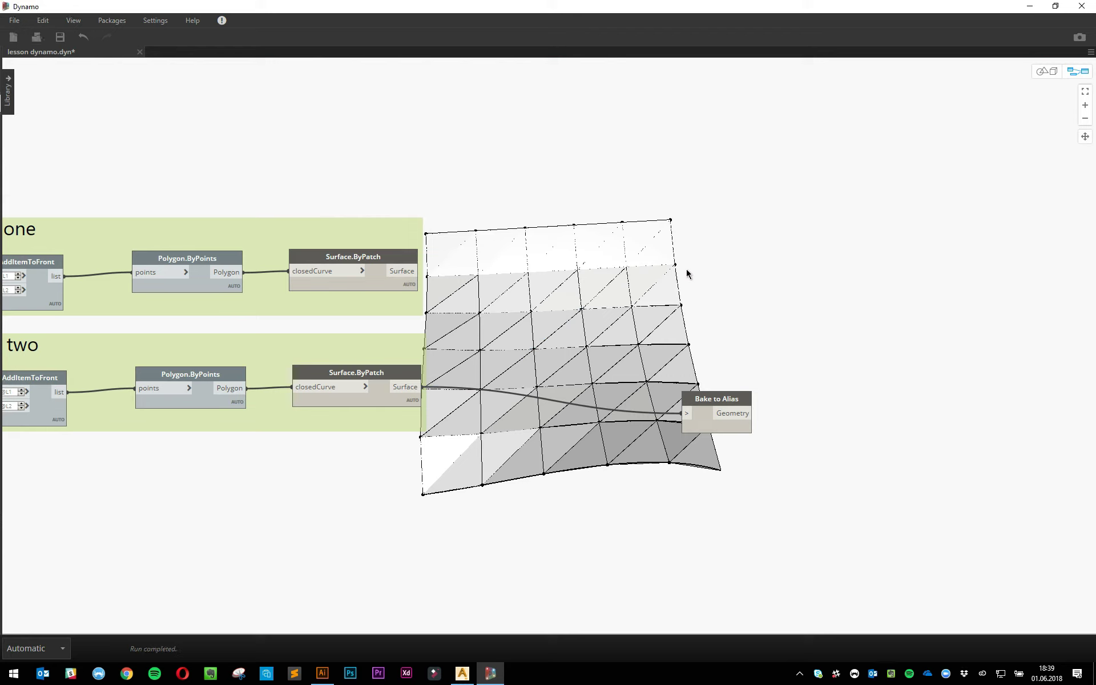
- Move the Bake to Alias node farther from the groups and add a List Create node with two item inputs before it
{"action": "left_click_drag", "start_coordinate": [734, 398], "coordinate": [900, 347]}
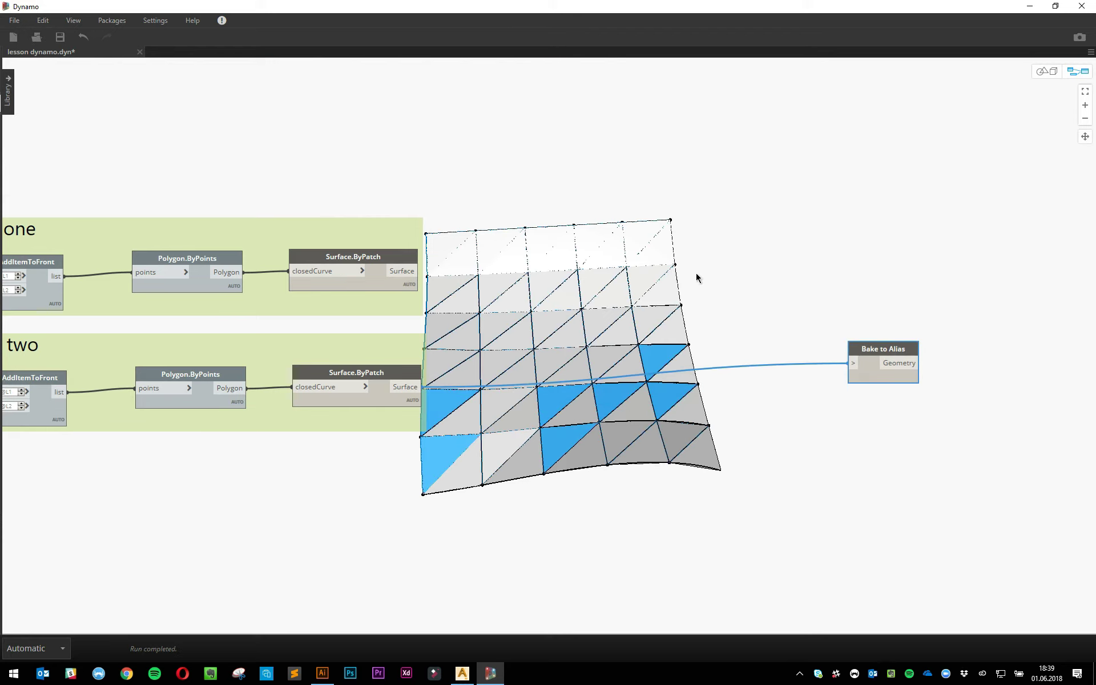
{"action": "left_click", "coordinate": [627, 289]}
{"action": "right_click", "coordinate": [625, 291]}
{"action": "type", "text": "list"}
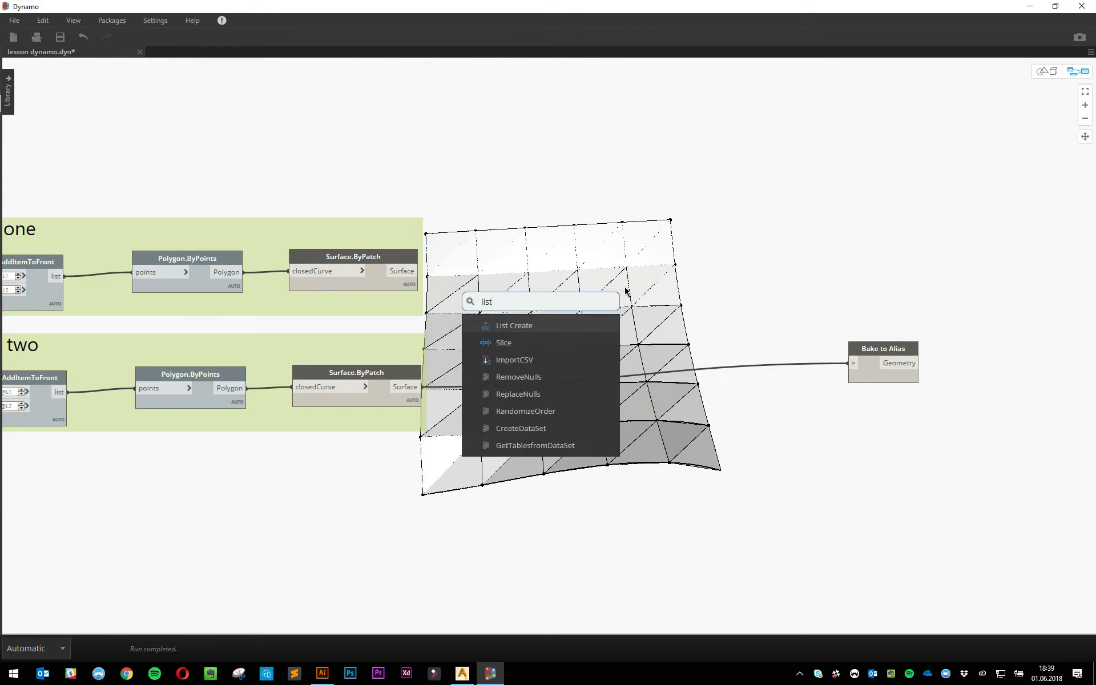
{"action": "key", "text": "Return"}
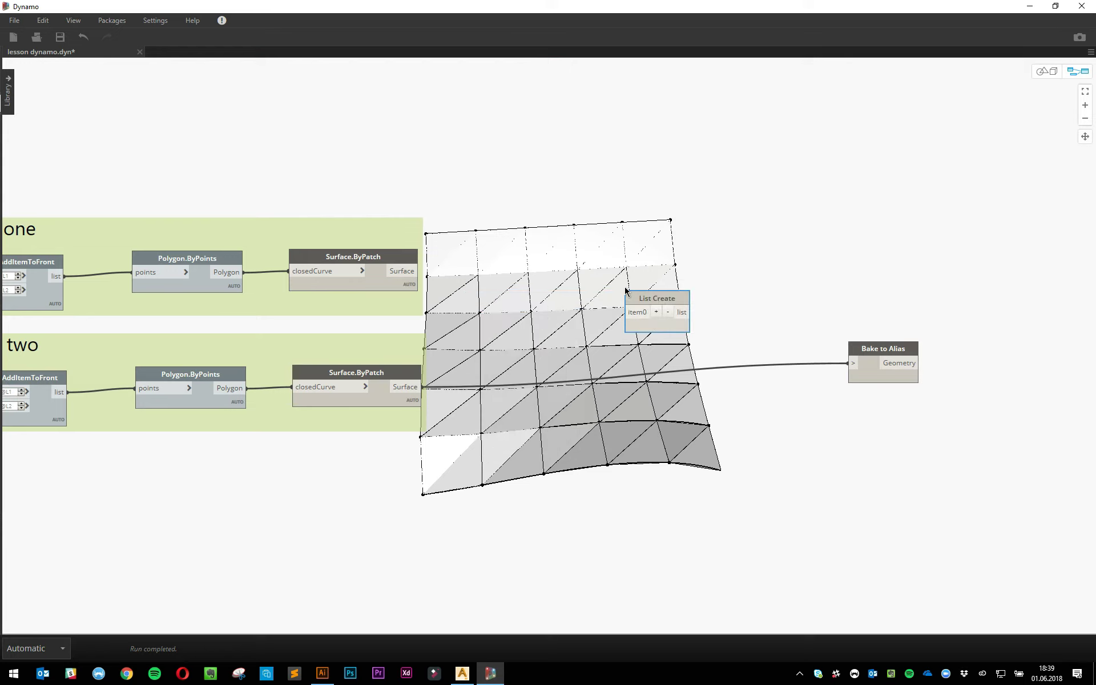
{"action": "left_click", "coordinate": [656, 312]}
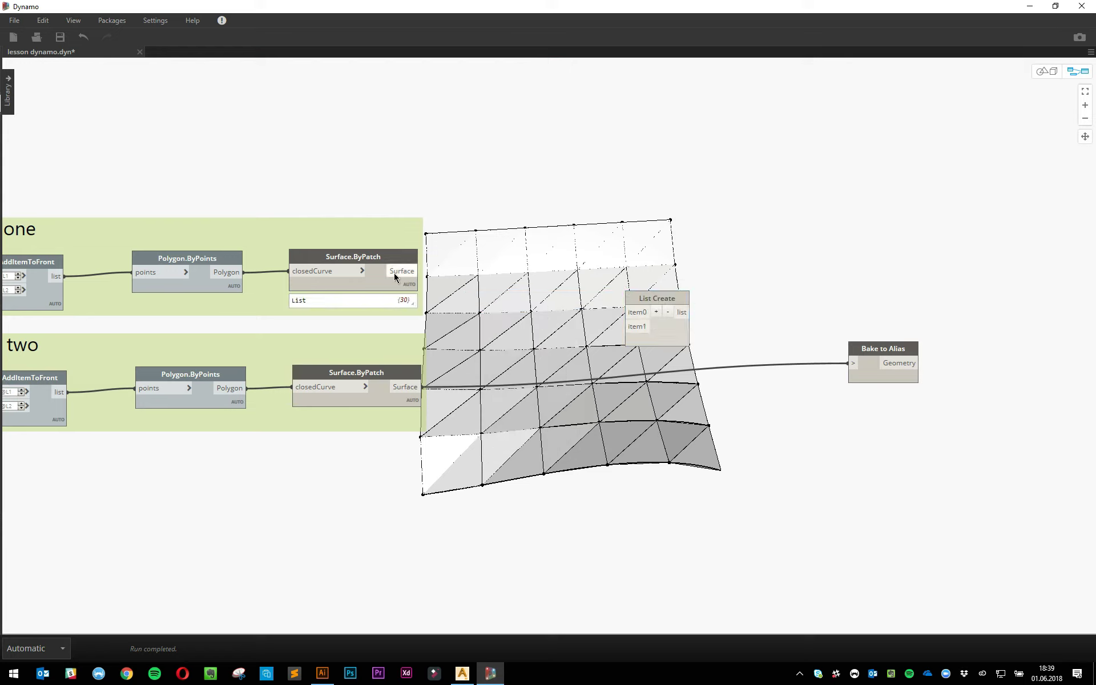
- Connect the "set one" Surface output to item0 and the "set two" Surface output to item1, and disconnect the Bake to Alias input
{"action": "left_click", "coordinate": [416, 271]}
{"action": "left_click", "coordinate": [638, 313]}
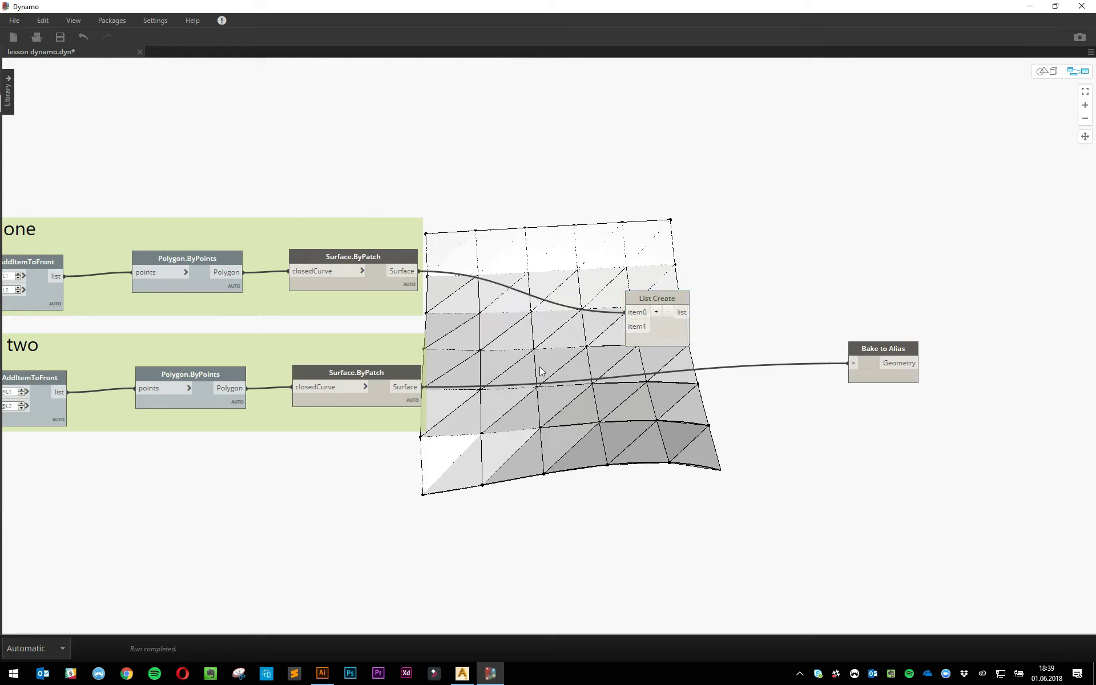
{"action": "left_click", "coordinate": [405, 387]}
{"action": "left_click", "coordinate": [634, 328]}
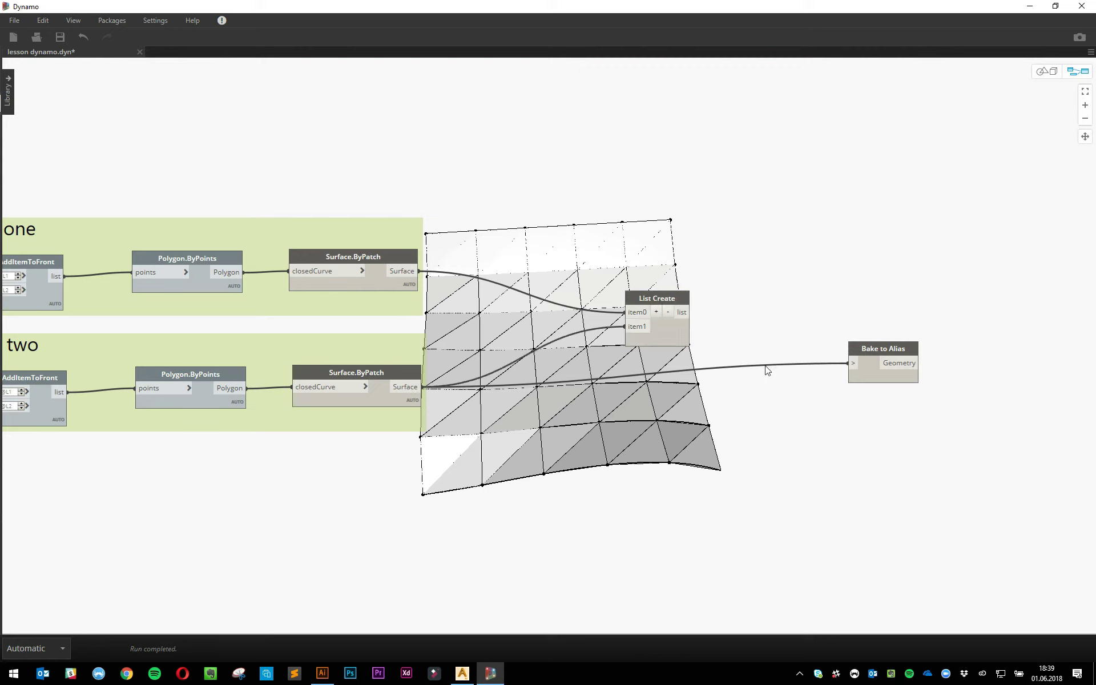
{"action": "left_click", "coordinate": [853, 367]}
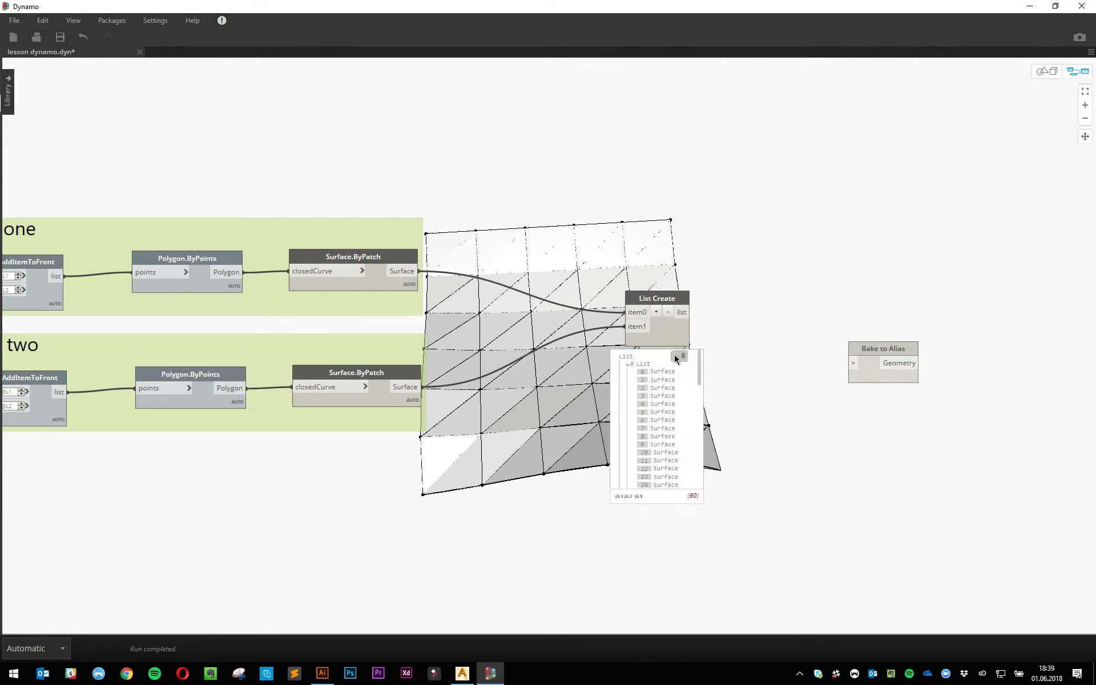
- Pin the List Create output to read through its nested surface lists, and turn off the node's geometry preview
{"action": "left_click", "coordinate": [677, 357]}
{"action": "scroll", "coordinate": [663, 409], "scroll_direction": "down", "scroll_amount": 14}
{"action": "scroll", "coordinate": [662, 410], "scroll_direction": "down", "scroll_amount": 3}
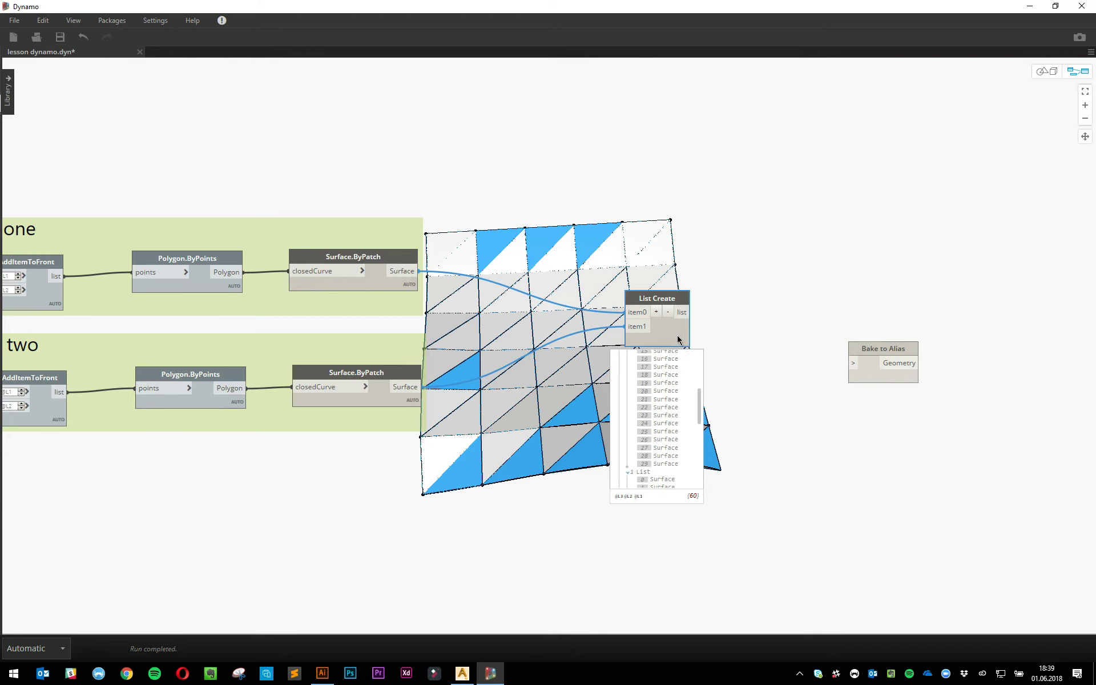
{"action": "right_click", "coordinate": [678, 339]}
{"action": "left_click", "coordinate": [672, 400]}
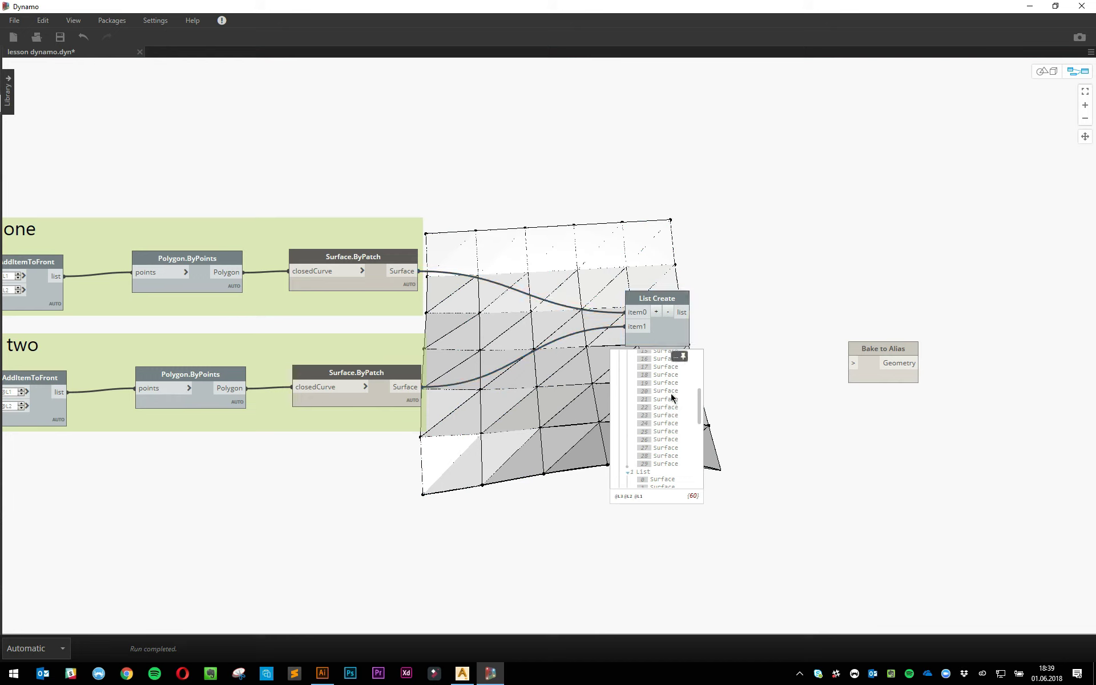
- Connect the List Create output to Bake to Alias and place that node level with List Create
{"action": "left_click", "coordinate": [691, 313]}
{"action": "left_click", "coordinate": [851, 364]}
{"action": "left_click_drag", "start_coordinate": [864, 350], "coordinate": [808, 305]}
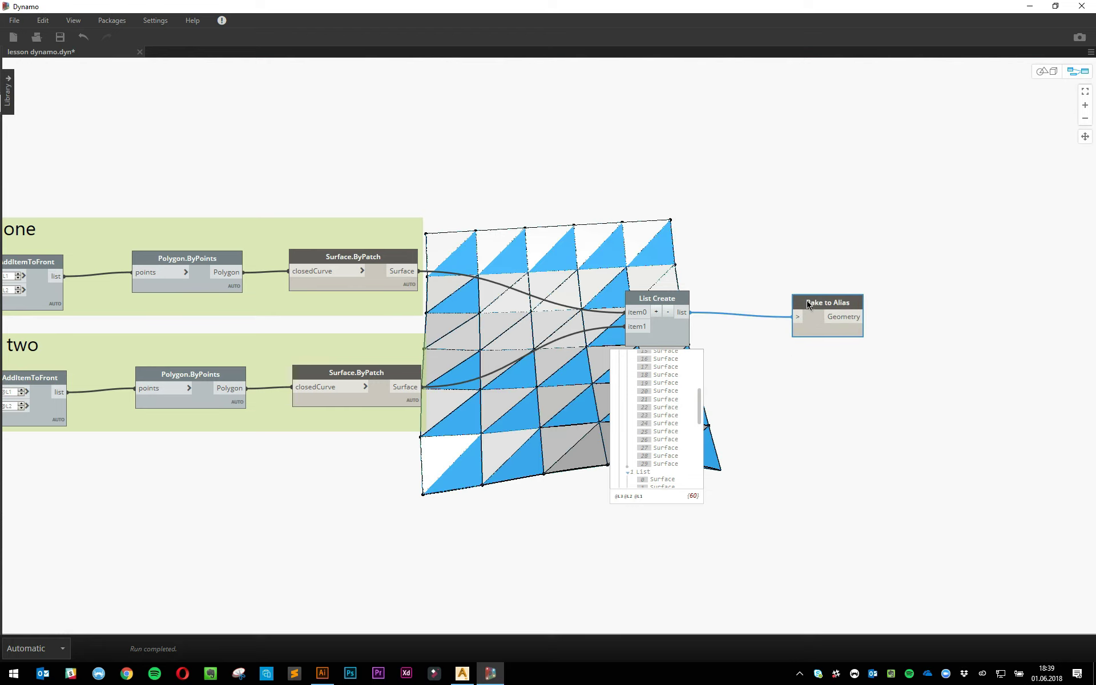
{"action": "left_click", "coordinate": [749, 376]}
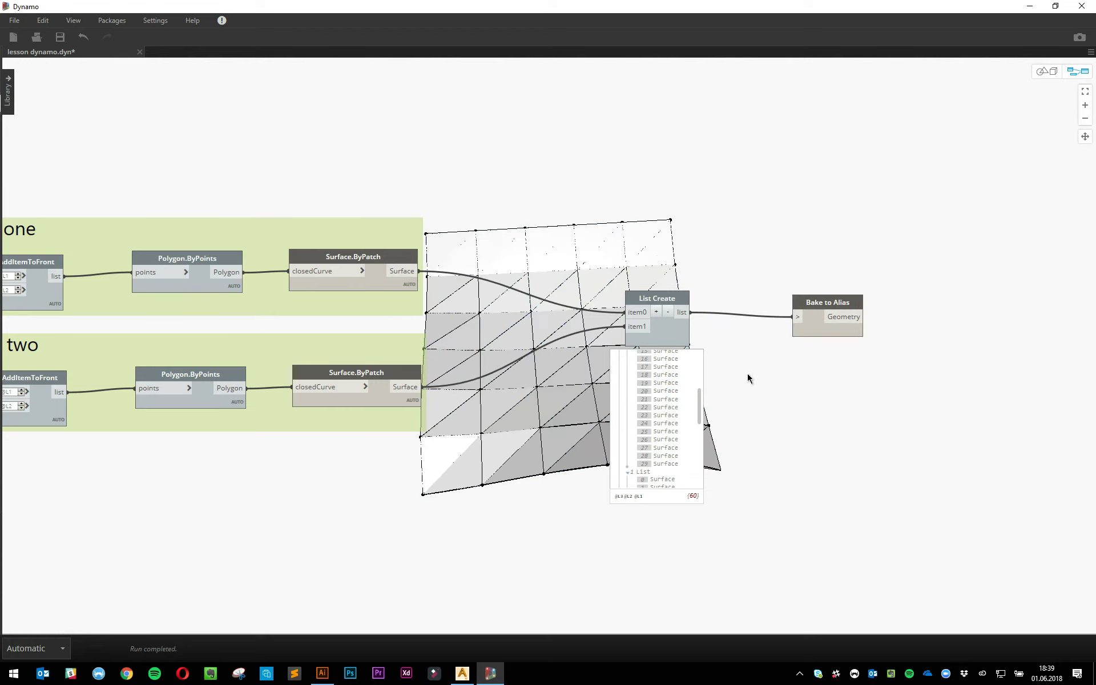
{"action": "mouse_move", "coordinate": [831, 307]}
{"action": "left_mouse_down"}
{"action": "mouse_move", "coordinate": [809, 302]}
{"action": "mouse_move", "coordinate": [822, 301]}
{"action": "left_mouse_up"}
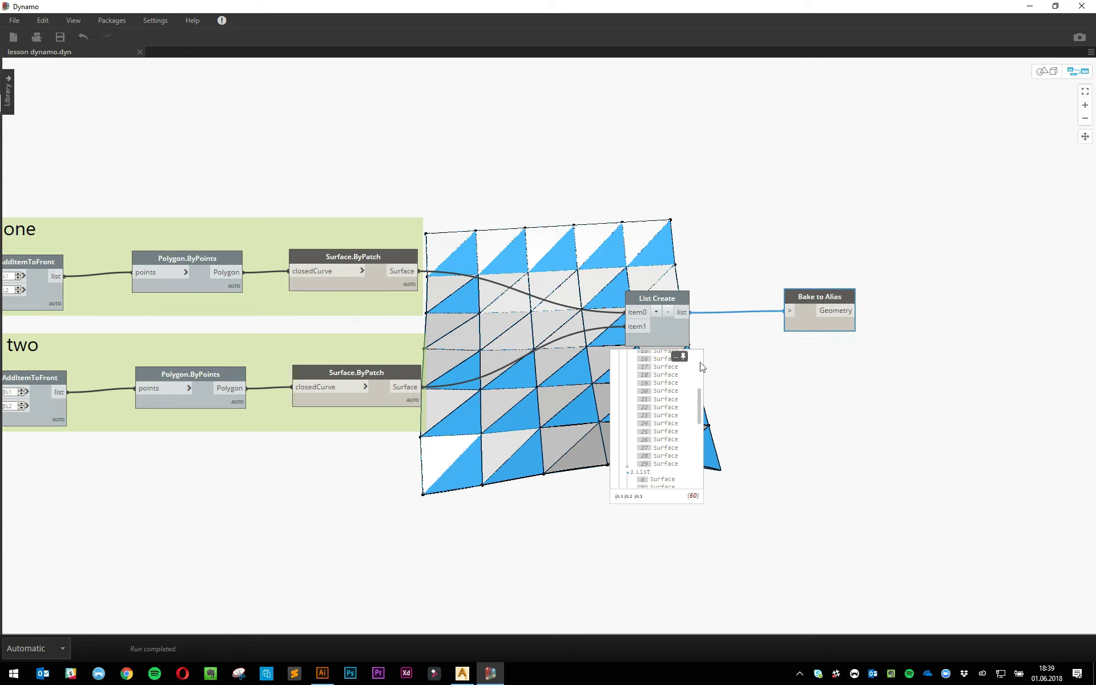
- Review the whole graph from the Controls group through both panel sets to the Bake to Alias node
{"action": "middle_click_drag", "start_coordinate": [152, 477], "coordinate": [617, 474]}
{"action": "scroll", "coordinate": [594, 476], "scroll_direction": "down", "scroll_amount": 5}
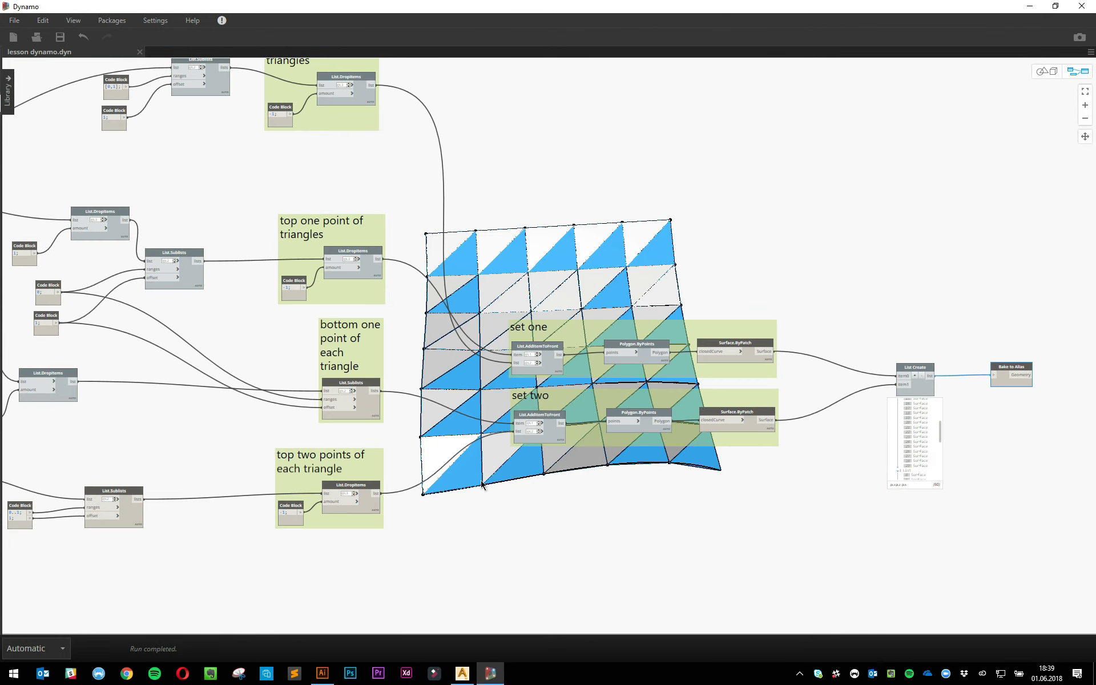
{"action": "scroll", "coordinate": [245, 455], "scroll_direction": "down", "scroll_amount": 3}
{"action": "middle_click_drag", "start_coordinate": [85, 393], "coordinate": [439, 437]}
{"action": "scroll", "coordinate": [152, 304], "scroll_direction": "up", "scroll_amount": 2}
{"action": "scroll", "coordinate": [141, 304], "scroll_direction": "up", "scroll_amount": 1}
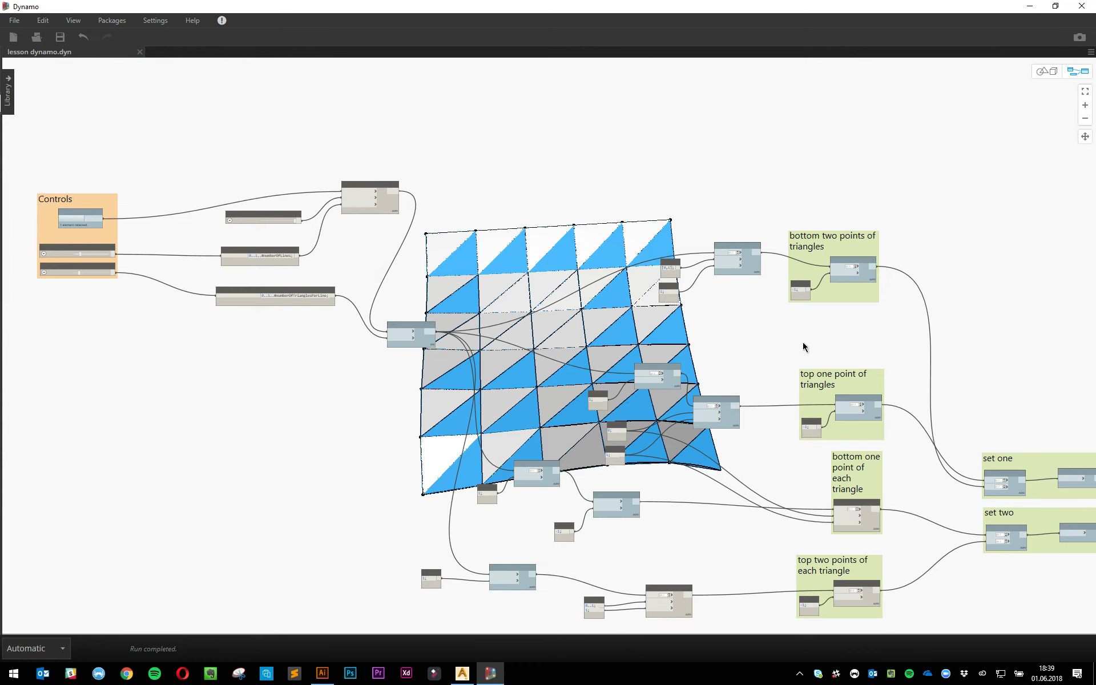
{"action": "middle_click_drag", "start_coordinate": [843, 348], "coordinate": [323, 284]}
{"action": "middle_click_drag", "start_coordinate": [834, 327], "coordinate": [614, 288]}
{"action": "scroll", "coordinate": [592, 367], "scroll_direction": "up", "scroll_amount": 3}
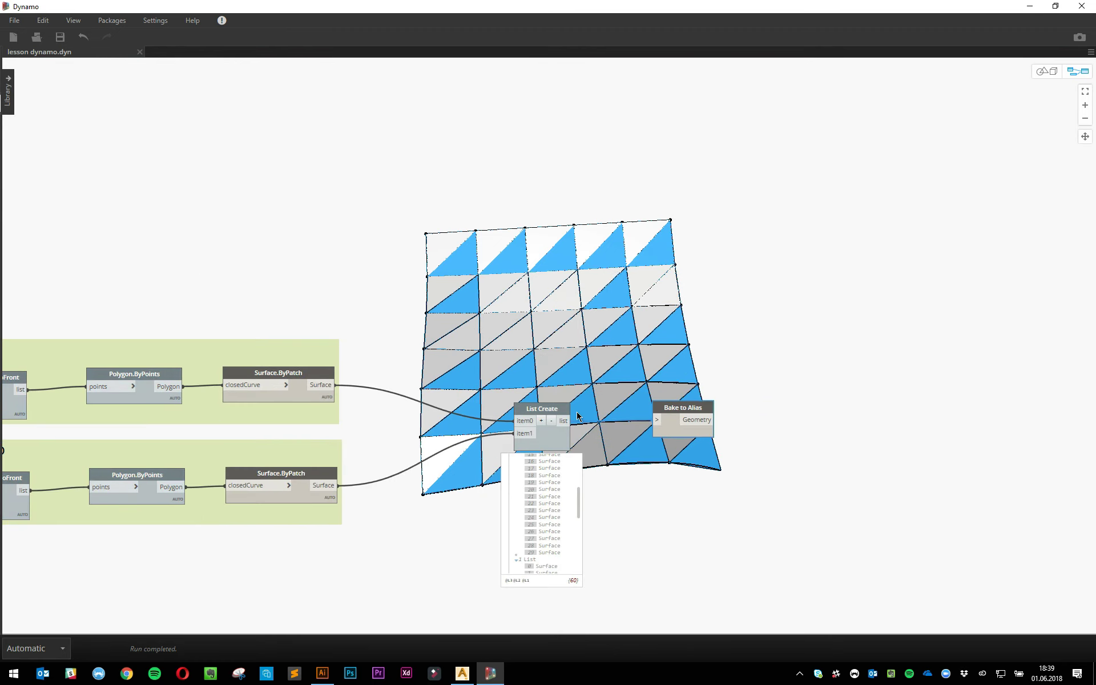
{"action": "scroll", "coordinate": [578, 417], "scroll_direction": "up", "scroll_amount": 1}
- Close the pinned List Create output, switch to Alias, and view the baked panels of both sets
{"action": "left_click", "coordinate": [624, 437]}
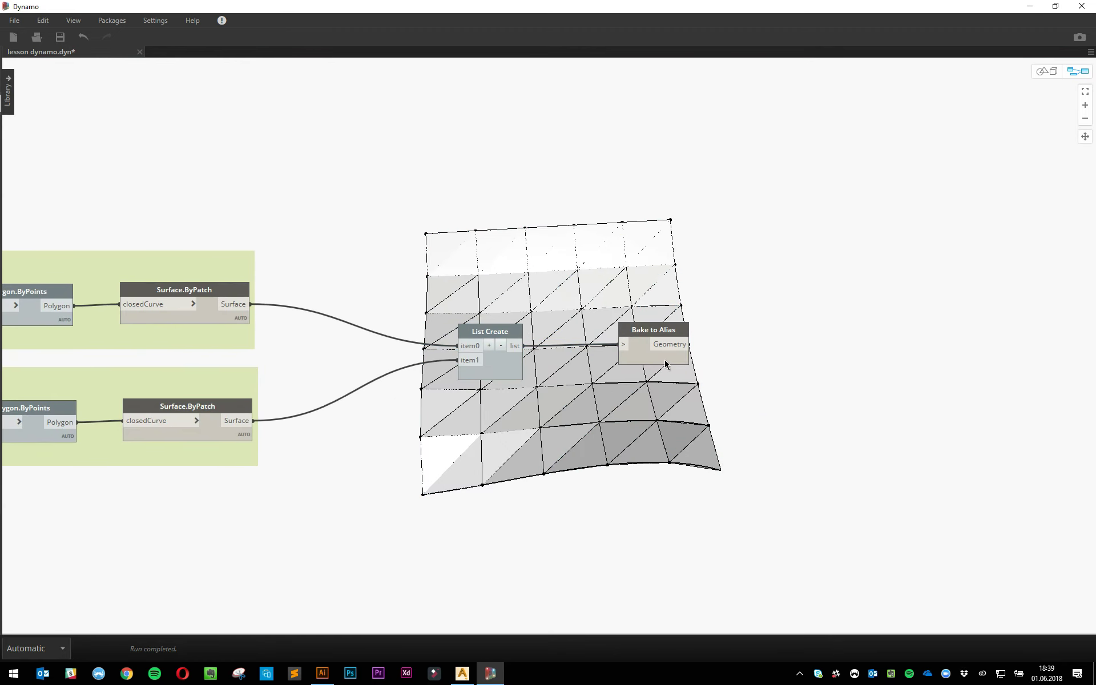
{"action": "left_click", "coordinate": [463, 674]}
{"action": "left_click_drag", "start_coordinate": [551, 446], "coordinate": [706, 343], "text": "alt+shift"}
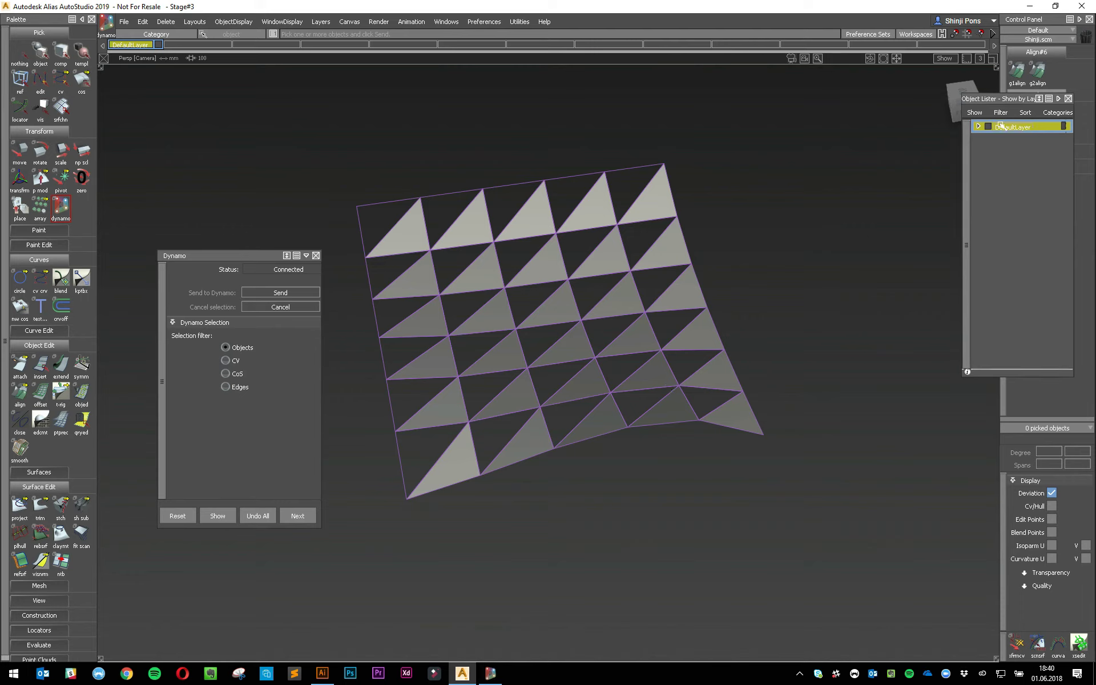
- Activate object picking, bring back the source surface in place of the baked panels, and pick it
{"action": "left_click_drag", "start_coordinate": [999, 102], "coordinate": [909, 221]}
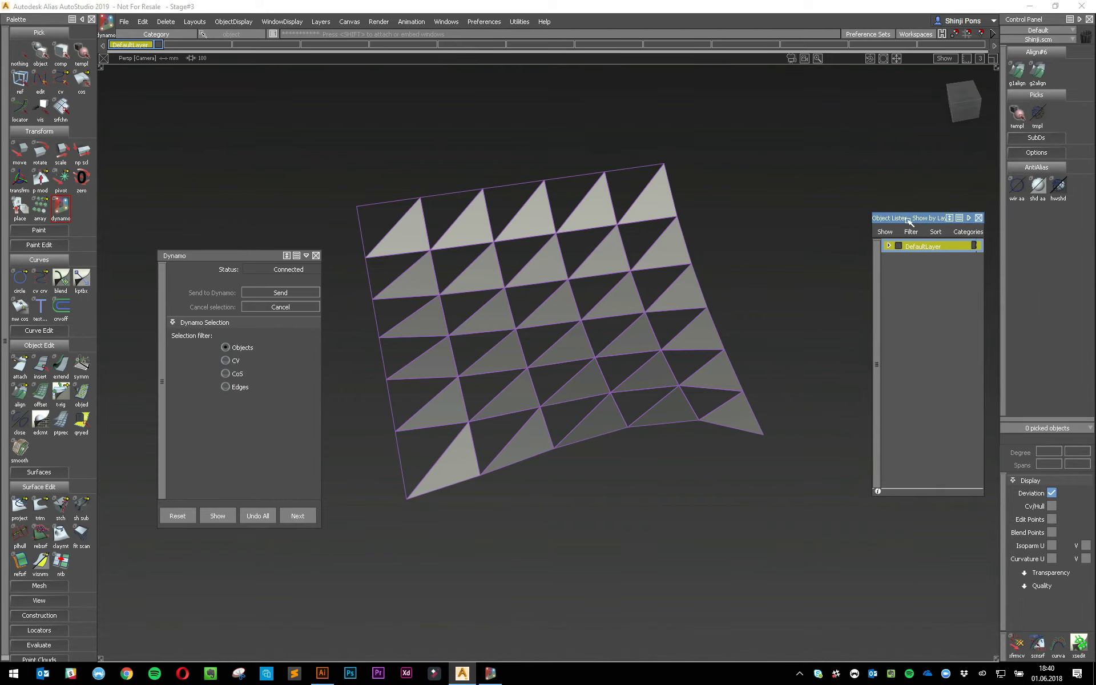
{"action": "left_click_drag", "start_coordinate": [854, 245], "coordinate": [653, 272], "text": "alt+shift"}
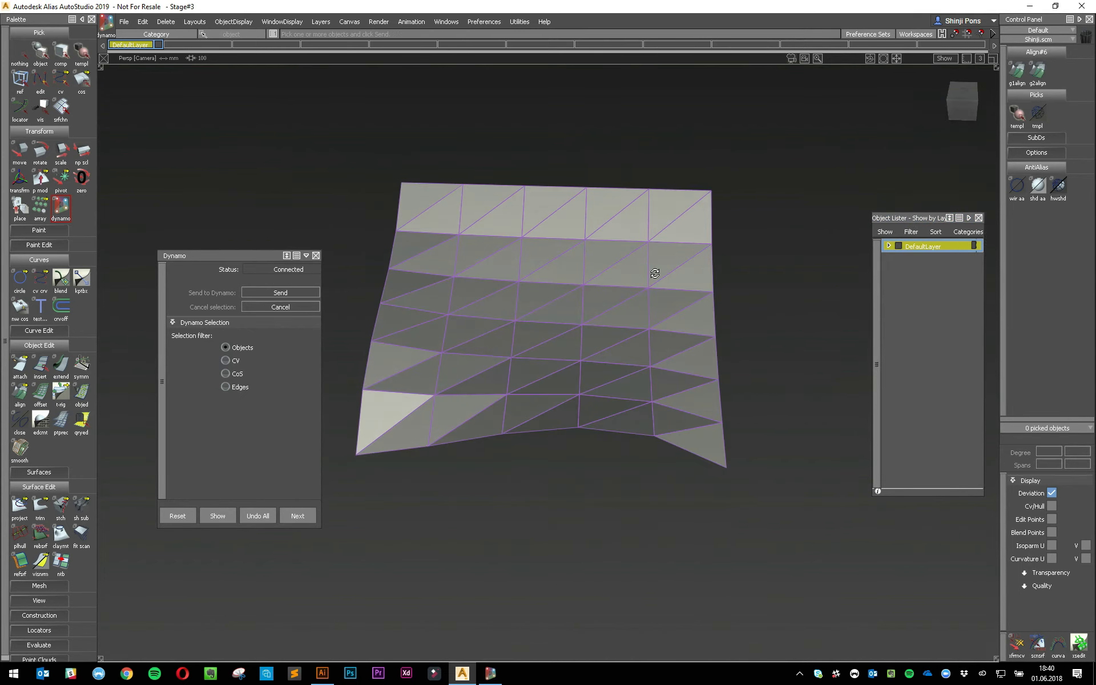
{"action": "left_click", "coordinate": [583, 571], "text": "ctrl+shift"}
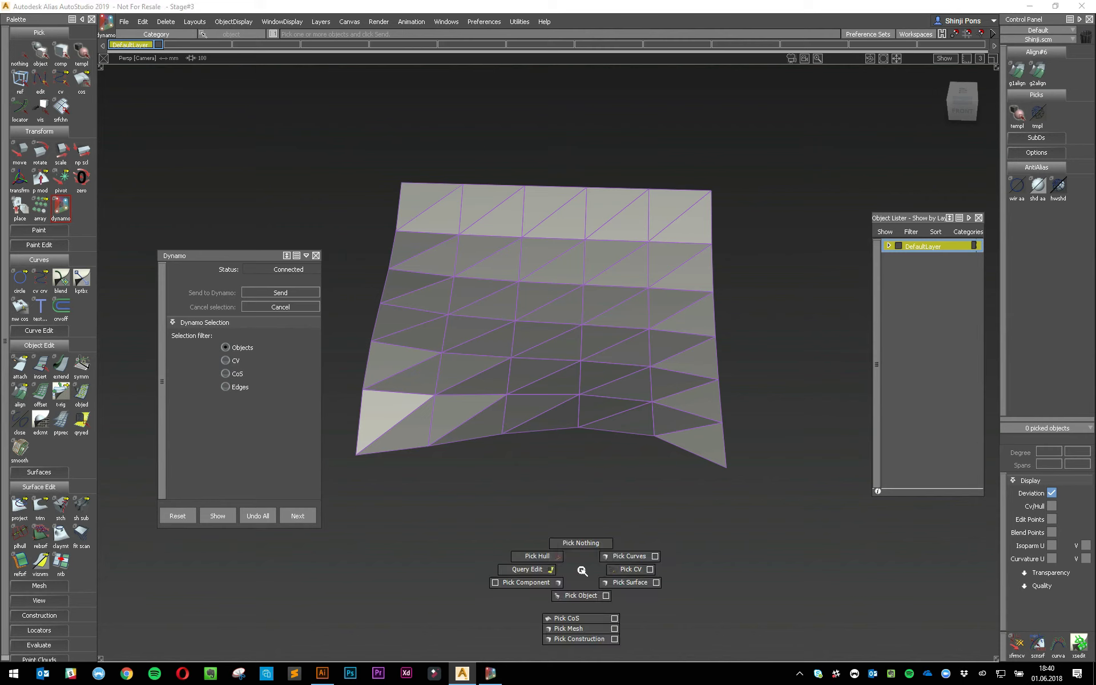
{"action": "left_click", "coordinate": [584, 594]}
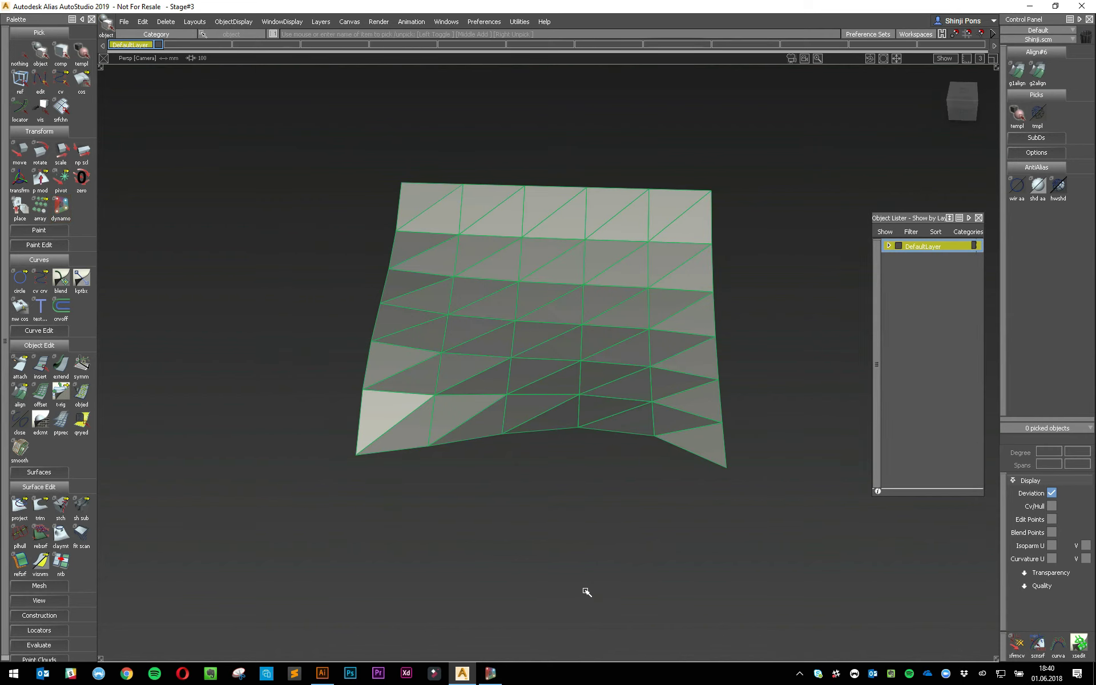
{"action": "left_click_drag", "start_coordinate": [592, 519], "coordinate": [548, 450], "text": "alt+shift"}
{"action": "left_click", "coordinate": [523, 438]}
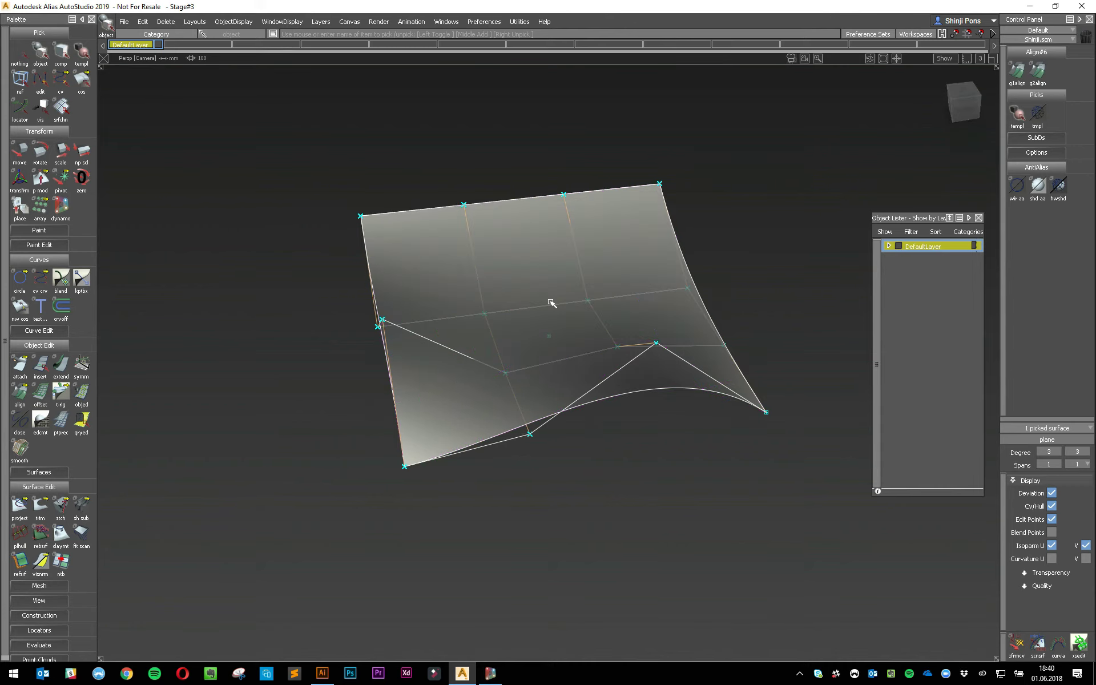
- Switch to control vertex picking and select the two rows of vertices nearest the source surface's straight edge
{"action": "left_click_drag", "start_coordinate": [497, 340], "coordinate": [426, 379], "text": "alt+shift"}
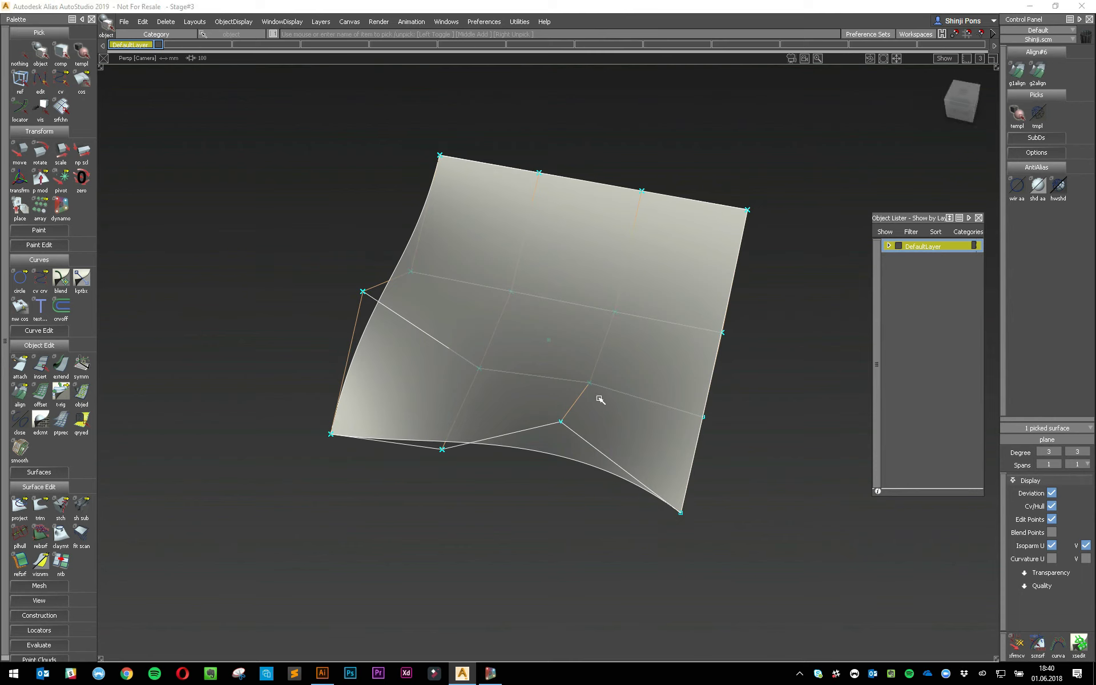
{"action": "left_click_drag", "start_coordinate": [600, 399], "coordinate": [656, 374], "text": "ctrl+shift"}
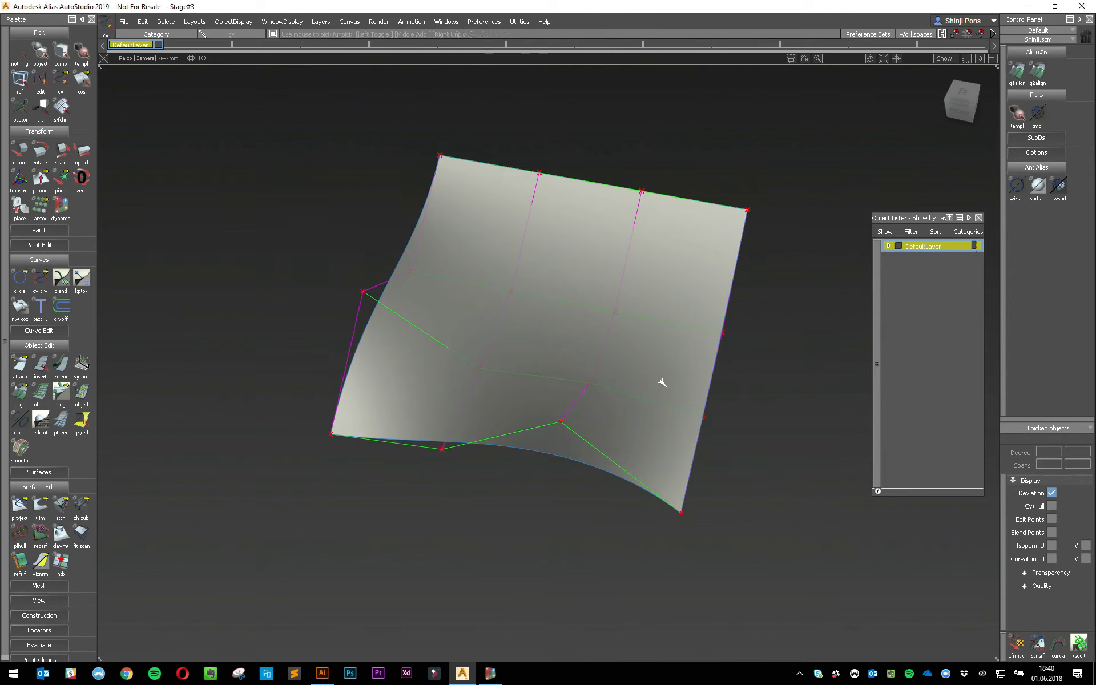
{"action": "left_click_drag", "start_coordinate": [769, 458], "coordinate": [472, 364], "text": "alt+shift"}
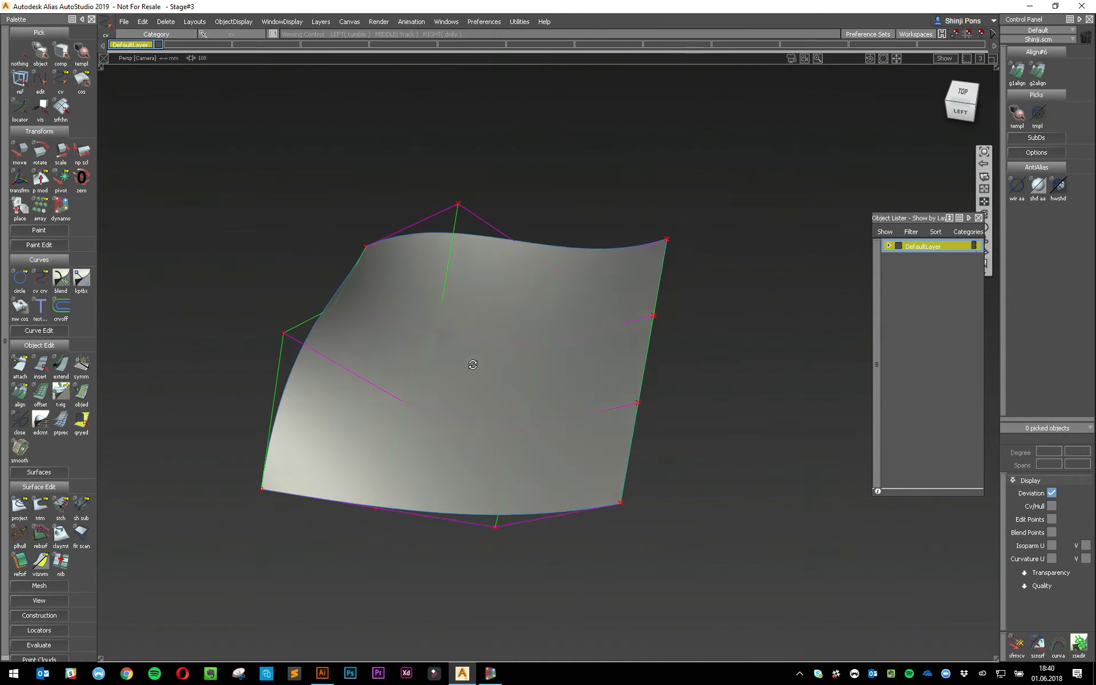
{"action": "right_click_drag", "start_coordinate": [473, 364], "coordinate": [438, 543], "text": "alt+shift"}
{"action": "left_click_drag", "start_coordinate": [581, 399], "coordinate": [563, 299], "text": "ctrl+shift"}
{"action": "left_click_drag", "start_coordinate": [497, 225], "coordinate": [708, 517]}
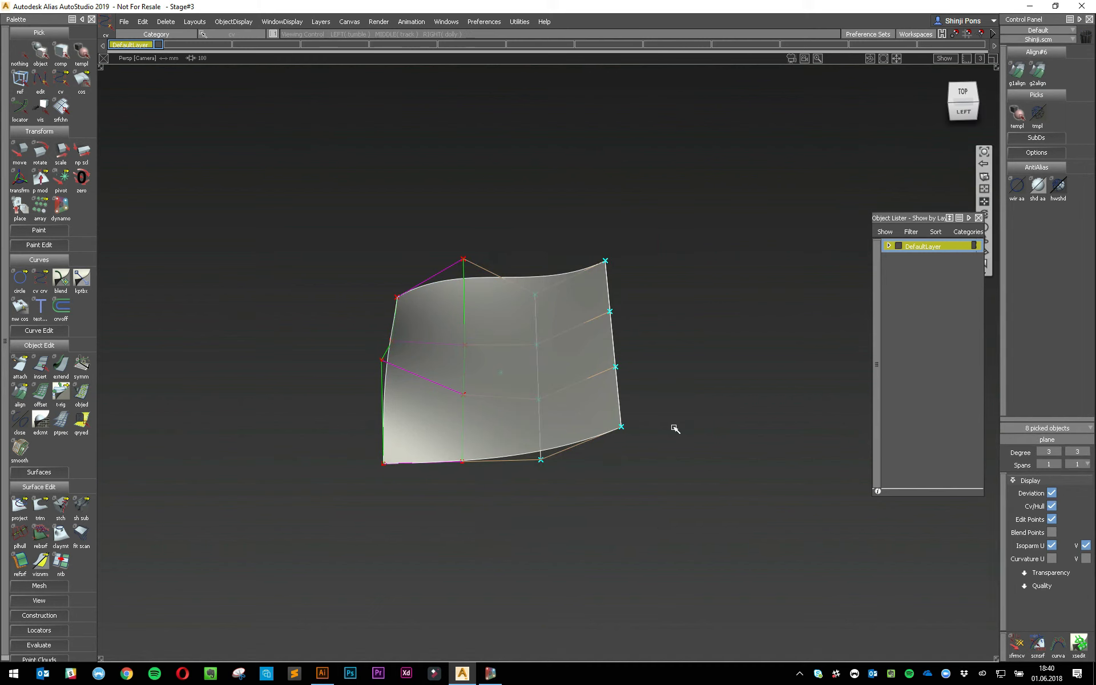
{"action": "left_click_drag", "start_coordinate": [675, 429], "coordinate": [406, 374], "text": "alt+shift"}
{"action": "left_click_drag", "start_coordinate": [698, 286], "coordinate": [619, 456], "text": "alt+shift"}
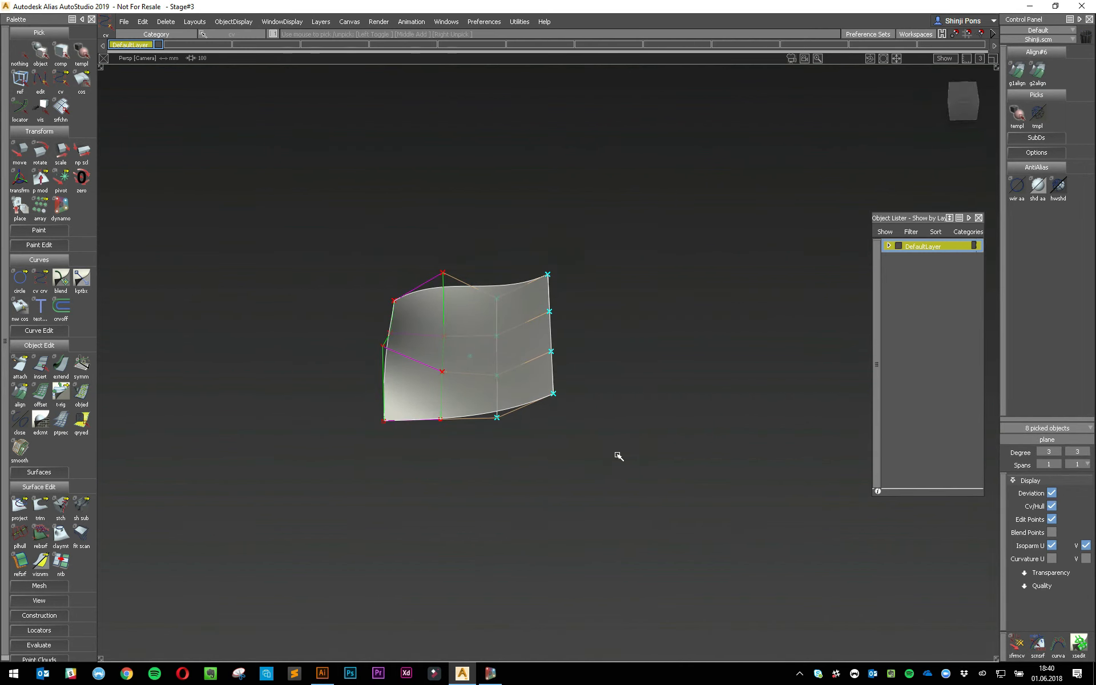
- Move the selected control vertices outward to stretch the source surface, letting the Dynamo panels bake again
{"action": "middle_click_drag", "start_coordinate": [618, 456], "coordinate": [625, 421], "text": "ctrl+shift"}
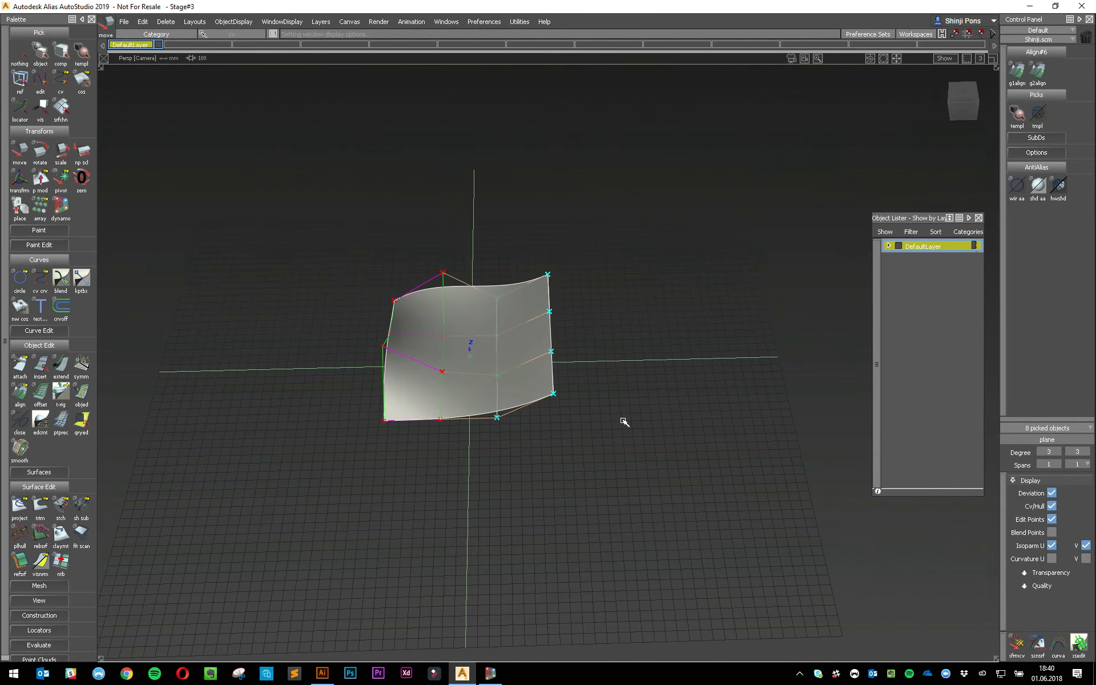
{"action": "left_click_drag", "start_coordinate": [621, 420], "coordinate": [591, 383], "text": "alt+shift"}
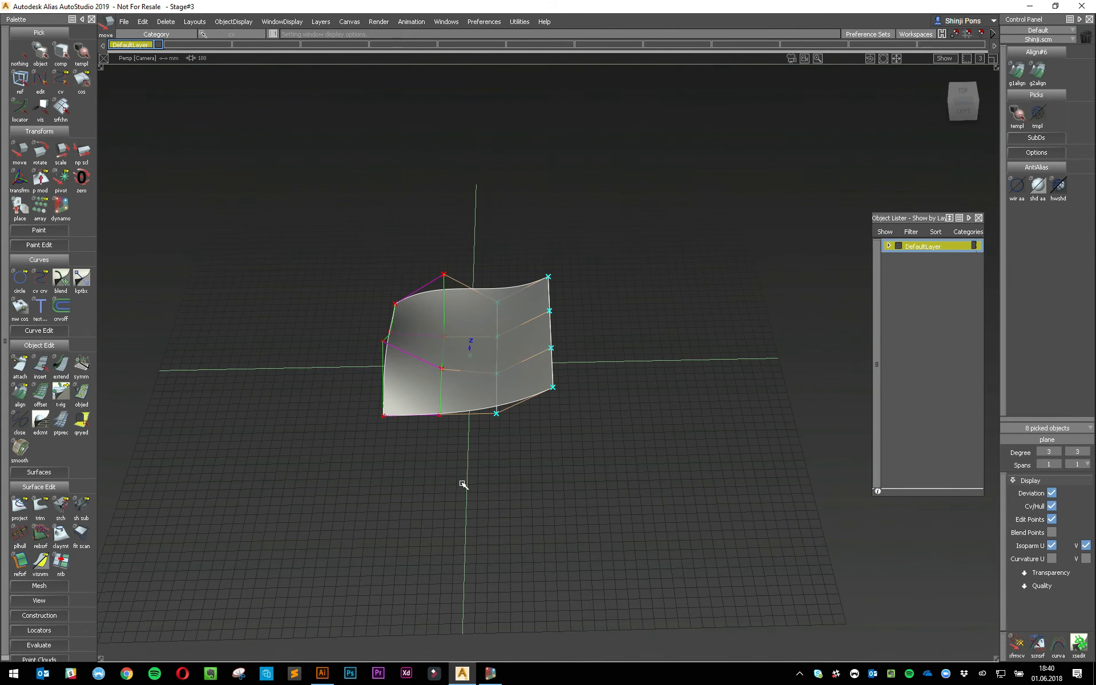
{"action": "left_click_drag", "start_coordinate": [372, 502], "coordinate": [749, 343]}
{"action": "key", "text": "alt+v"}
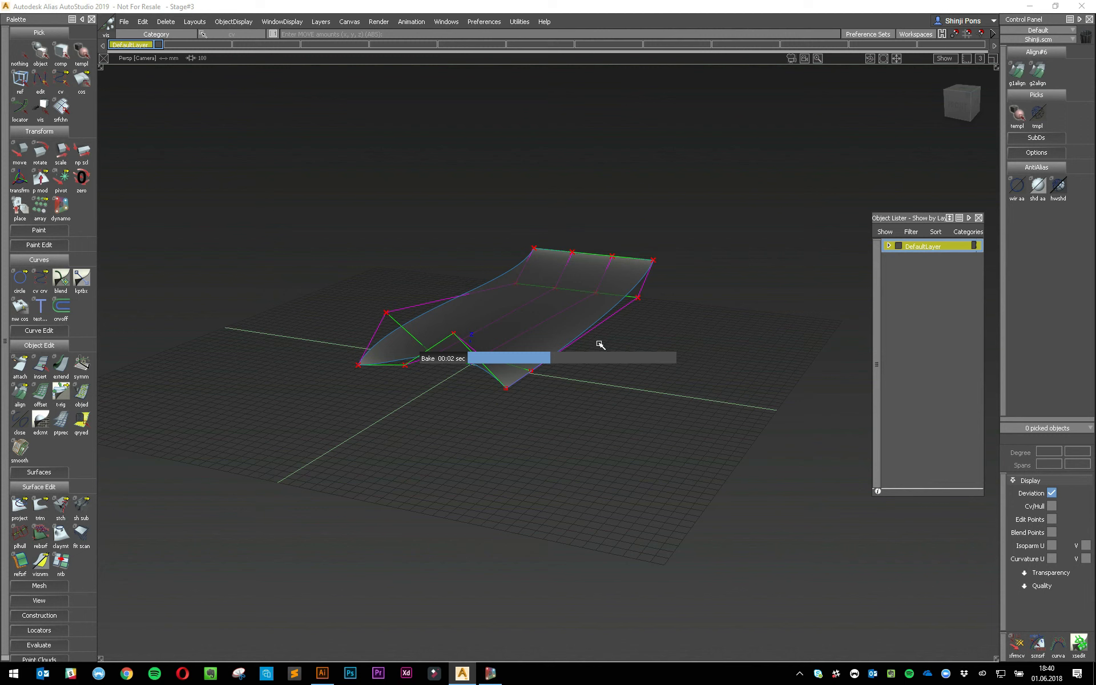
- Pick the source surface beneath the rebaked panels, hide it, and view the stretched panel surface alone
{"action": "left_click_drag", "start_coordinate": [482, 335], "coordinate": [511, 460], "text": "alt+shift"}
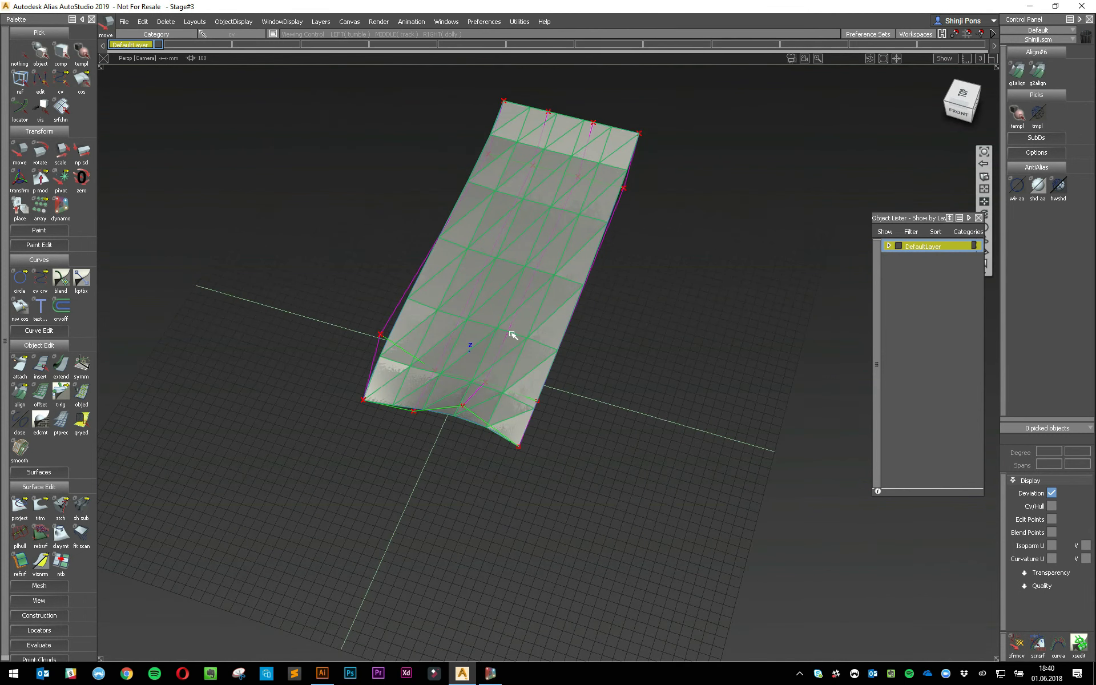
{"action": "middle_click_drag", "start_coordinate": [511, 334], "coordinate": [512, 366], "text": "alt+shift"}
{"action": "left_click_drag", "start_coordinate": [512, 366], "coordinate": [626, 328], "text": "alt+shift"}
{"action": "left_click_drag", "start_coordinate": [485, 477], "coordinate": [488, 491], "text": "ctrl+shift"}
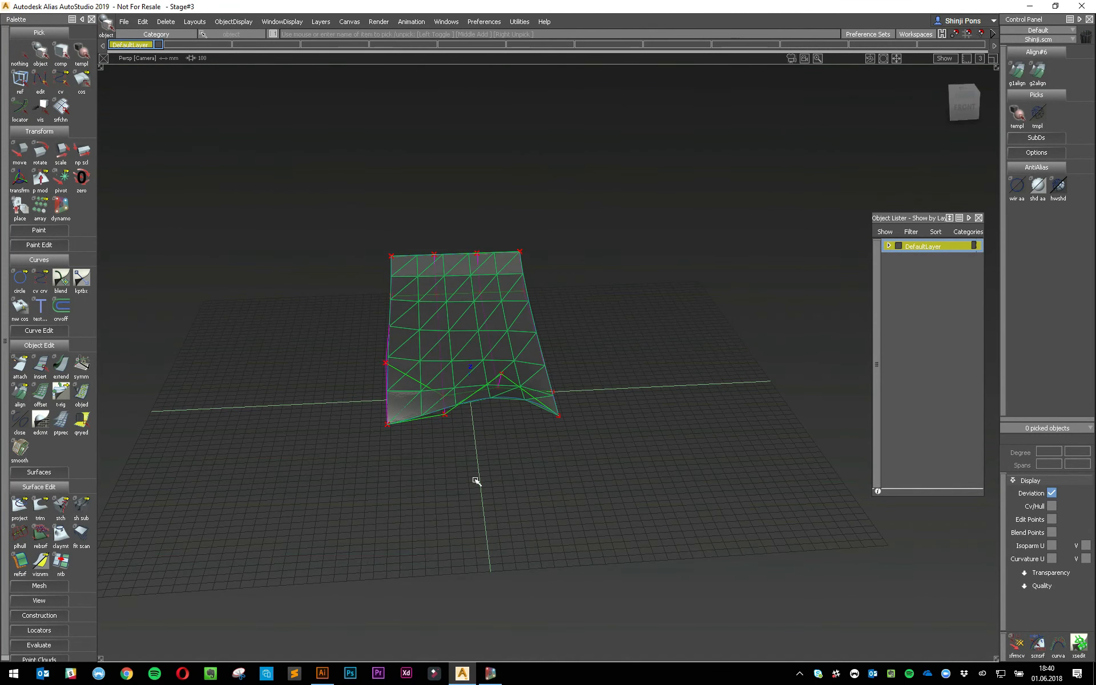
{"action": "left_click", "coordinate": [418, 423]}
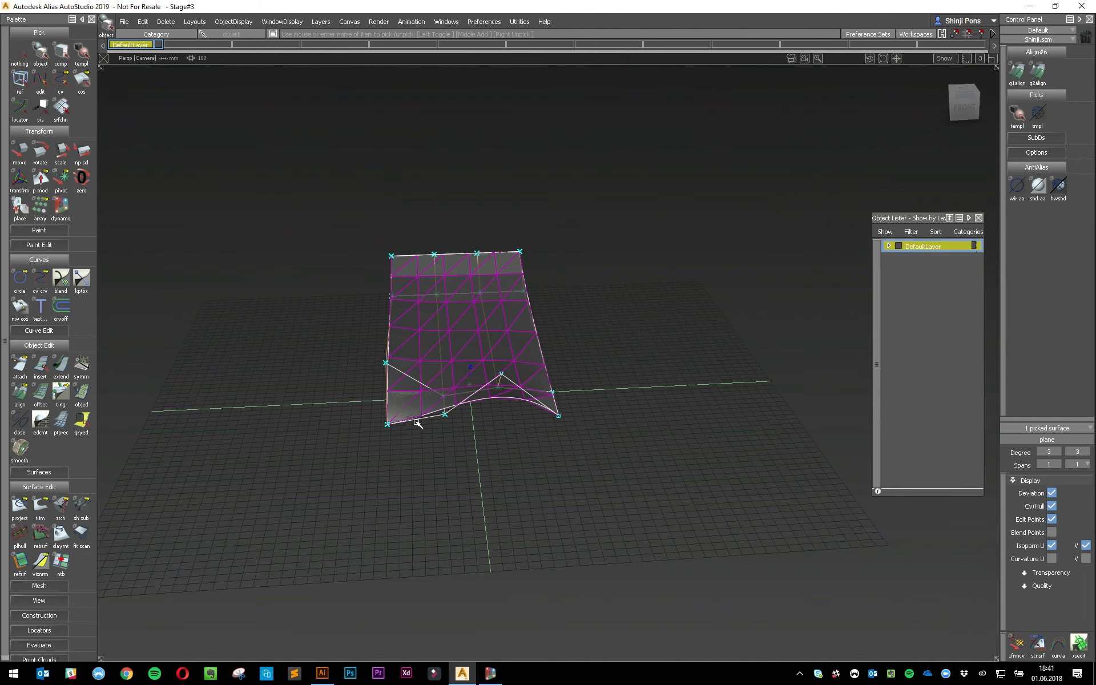
{"action": "left_click", "coordinate": [417, 424]}
{"action": "left_click_drag", "start_coordinate": [469, 340], "coordinate": [386, 451], "text": "alt+shift"}
{"action": "right_click_drag", "start_coordinate": [386, 451], "coordinate": [519, 409], "text": "alt+shift"}
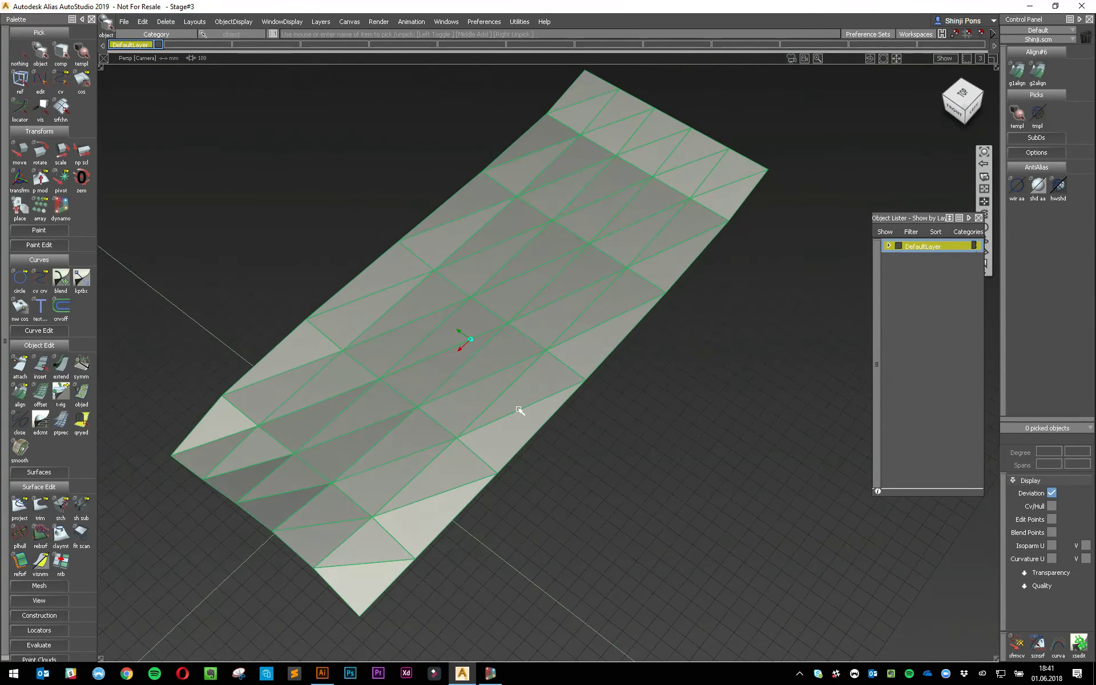
{"action": "left_click_drag", "start_coordinate": [519, 409], "coordinate": [304, 368], "text": "alt+shift"}
- Start the Dynamo tool in Alias and bring up the connected Dynamo graph from its dialog
{"action": "left_click_drag", "start_coordinate": [527, 335], "coordinate": [480, 333], "text": "ctrl+shift"}
{"action": "left_click", "coordinate": [480, 333]}
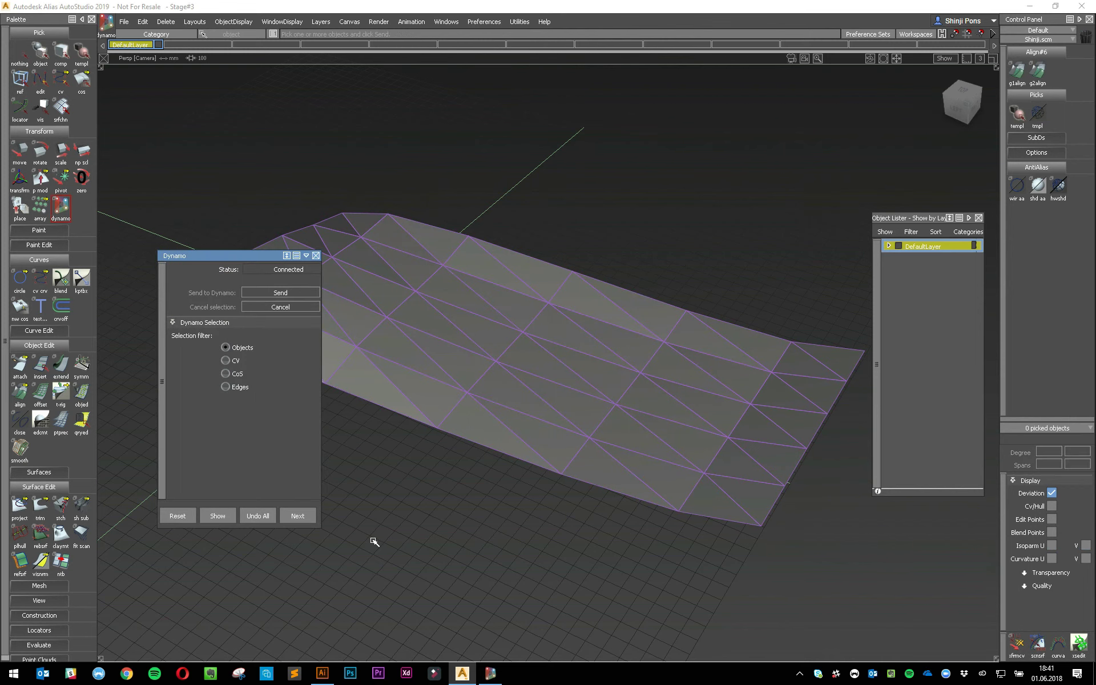
{"action": "left_click", "coordinate": [216, 516]}
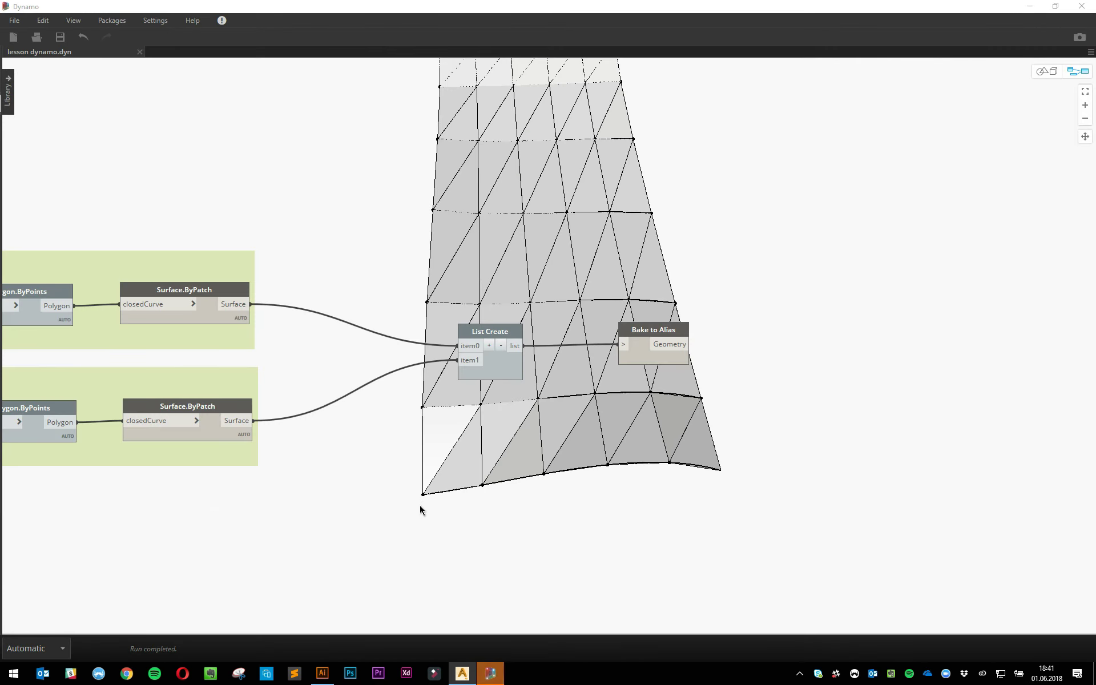
- In the Controls group, set the number of lines to 19 and the number of triangles per line to 9
{"action": "scroll", "coordinate": [366, 522], "scroll_direction": "down", "scroll_amount": 4}
{"action": "middle_click_drag", "start_coordinate": [18, 575], "coordinate": [669, 530]}
{"action": "middle_click_drag", "start_coordinate": [294, 532], "coordinate": [852, 531]}
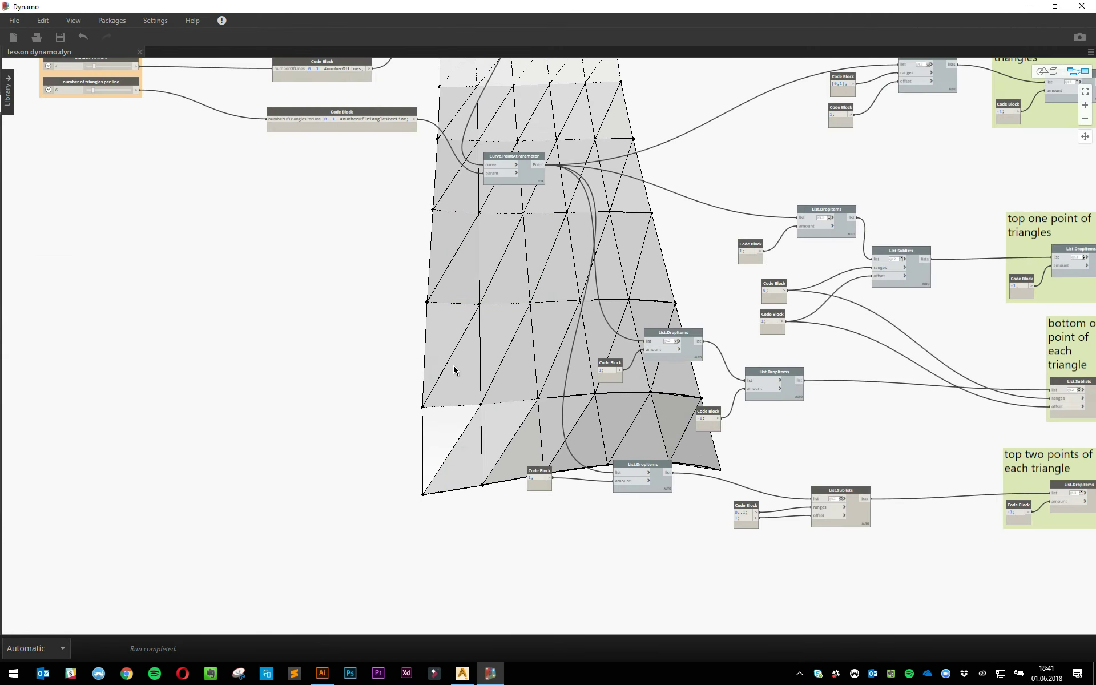
{"action": "scroll", "coordinate": [453, 366], "scroll_direction": "up", "scroll_amount": 4}
{"action": "middle_click_drag", "start_coordinate": [561, 406], "coordinate": [1005, 524]}
{"action": "middle_click_drag", "start_coordinate": [457, 228], "coordinate": [583, 610]}
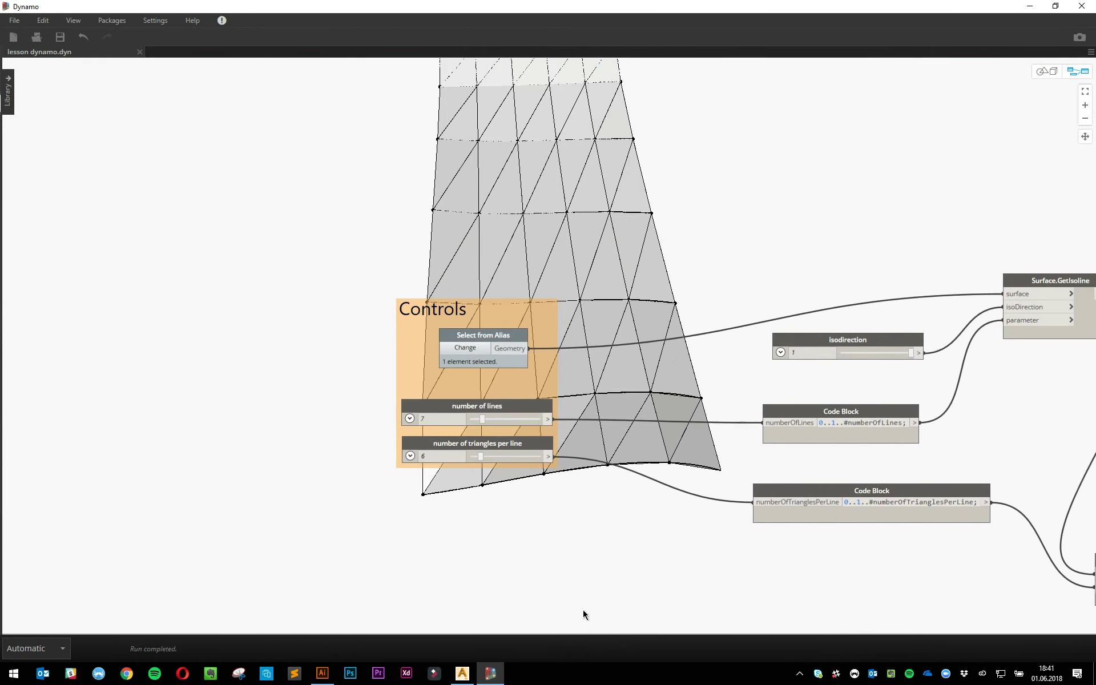
{"action": "scroll", "coordinate": [517, 497], "scroll_direction": "down", "scroll_amount": 2}
{"action": "left_click_drag", "start_coordinate": [488, 430], "coordinate": [500, 430]}
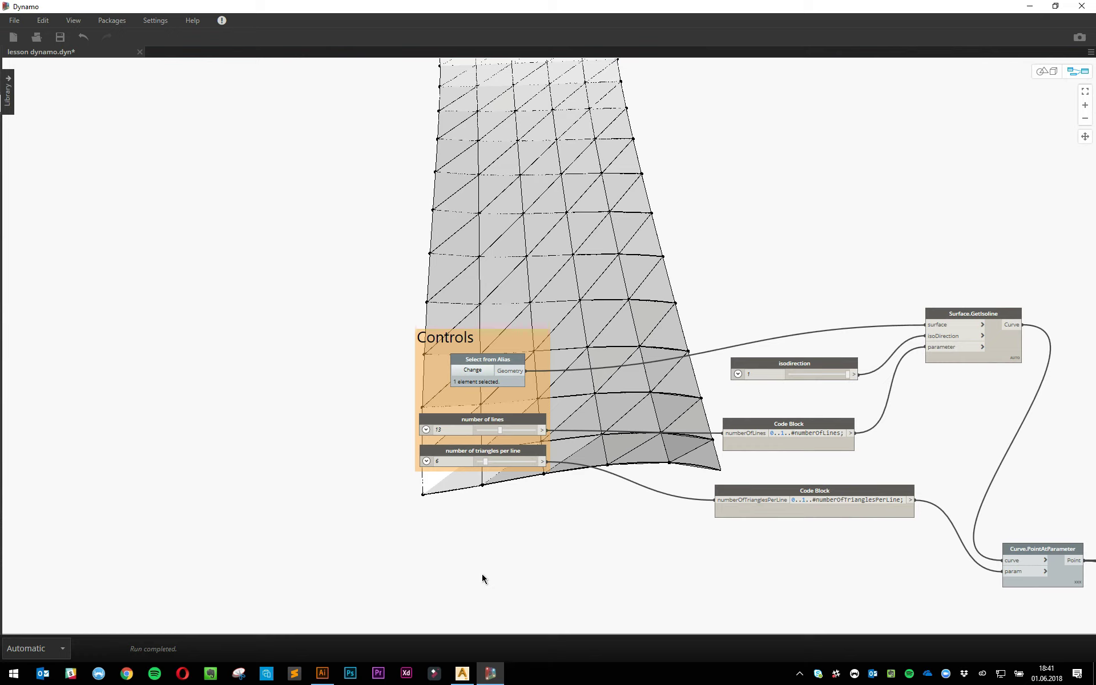
{"action": "left_click_drag", "start_coordinate": [486, 461], "coordinate": [493, 462]}
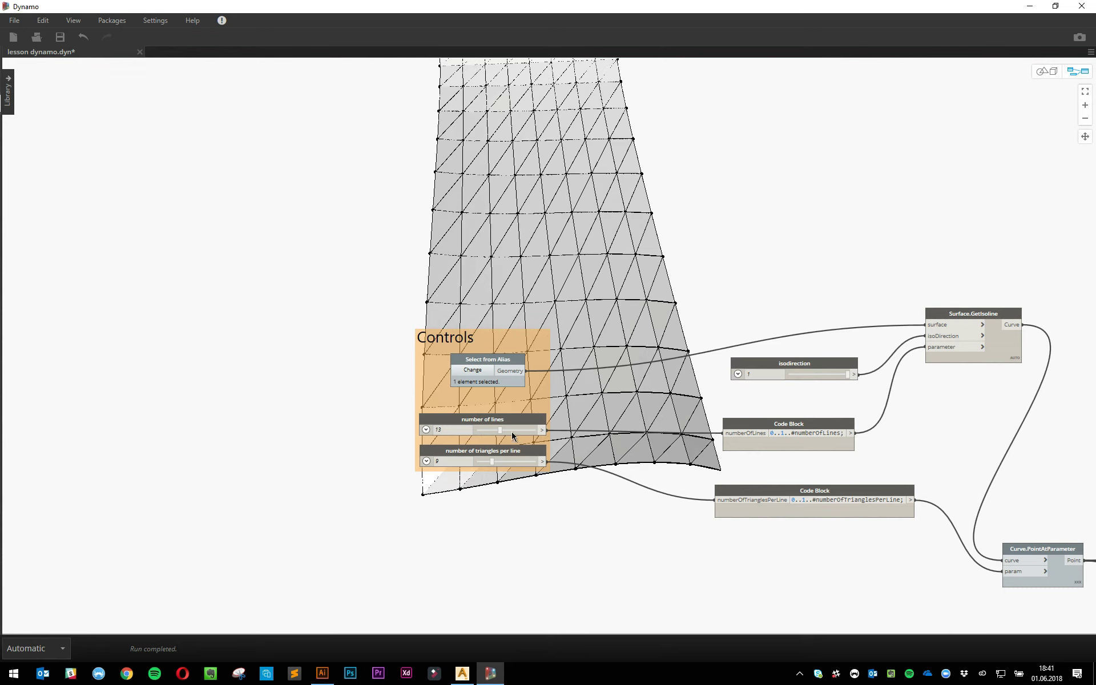
{"action": "left_click_drag", "start_coordinate": [502, 432], "coordinate": [512, 430]}
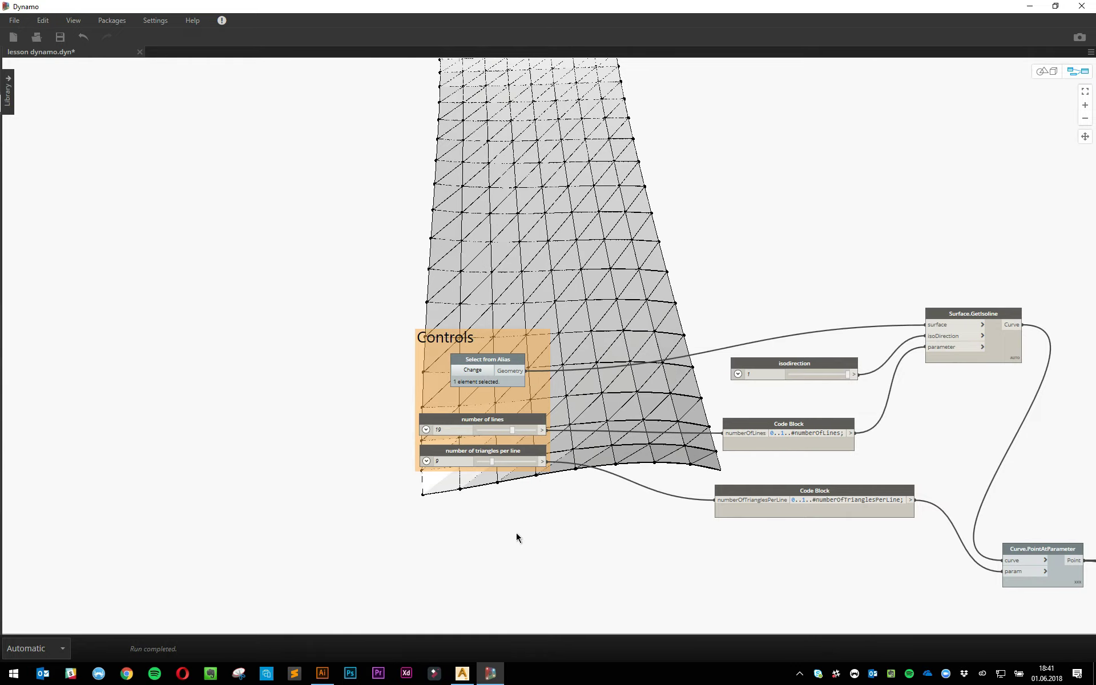
- Inspect the denser triangles in Dynamo's 3D preview, then switch to Alias and view the baked panels
{"action": "left_click", "coordinate": [1046, 71]}
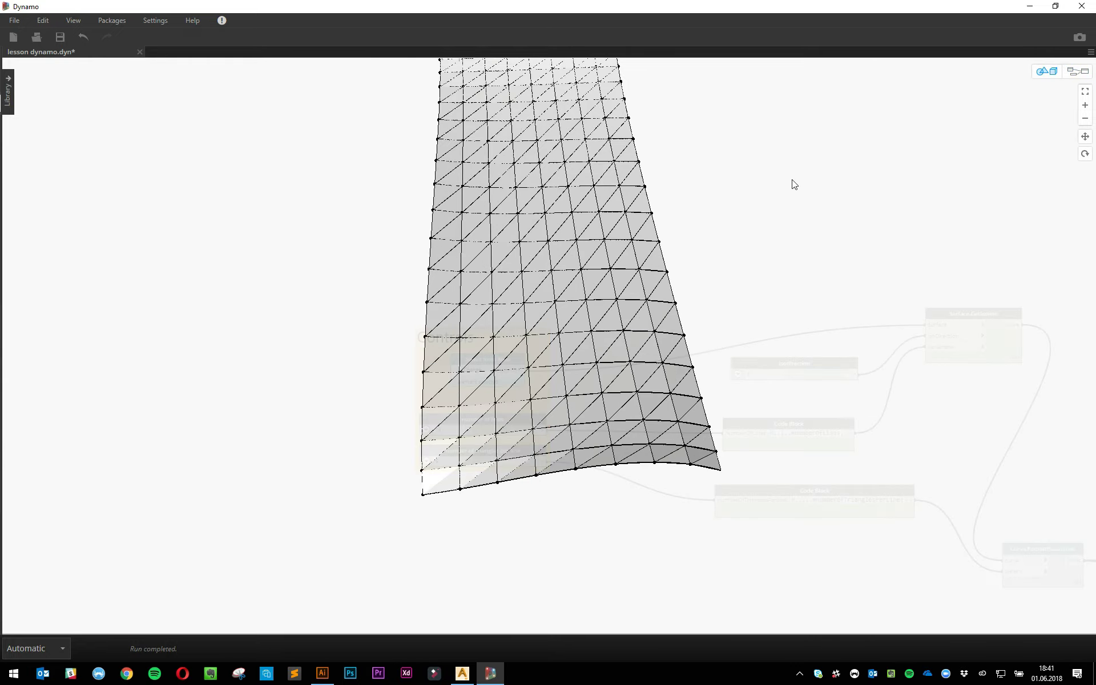
{"action": "right_click_drag", "start_coordinate": [791, 184], "coordinate": [852, 195]}
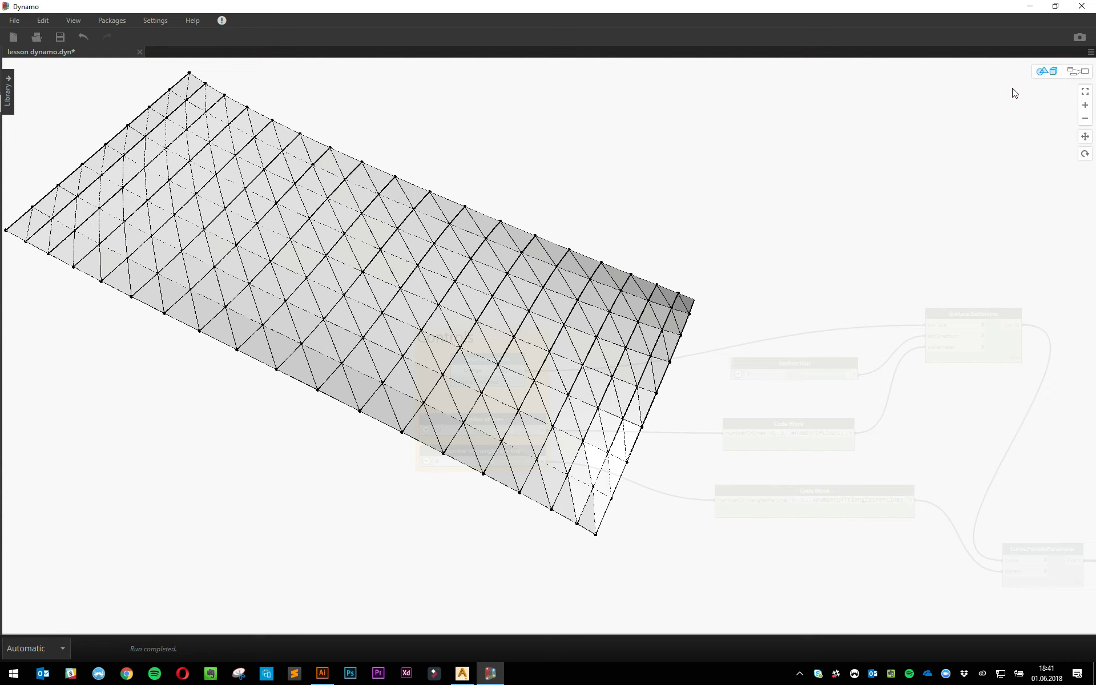
{"action": "key", "text": "alt+Tab"}
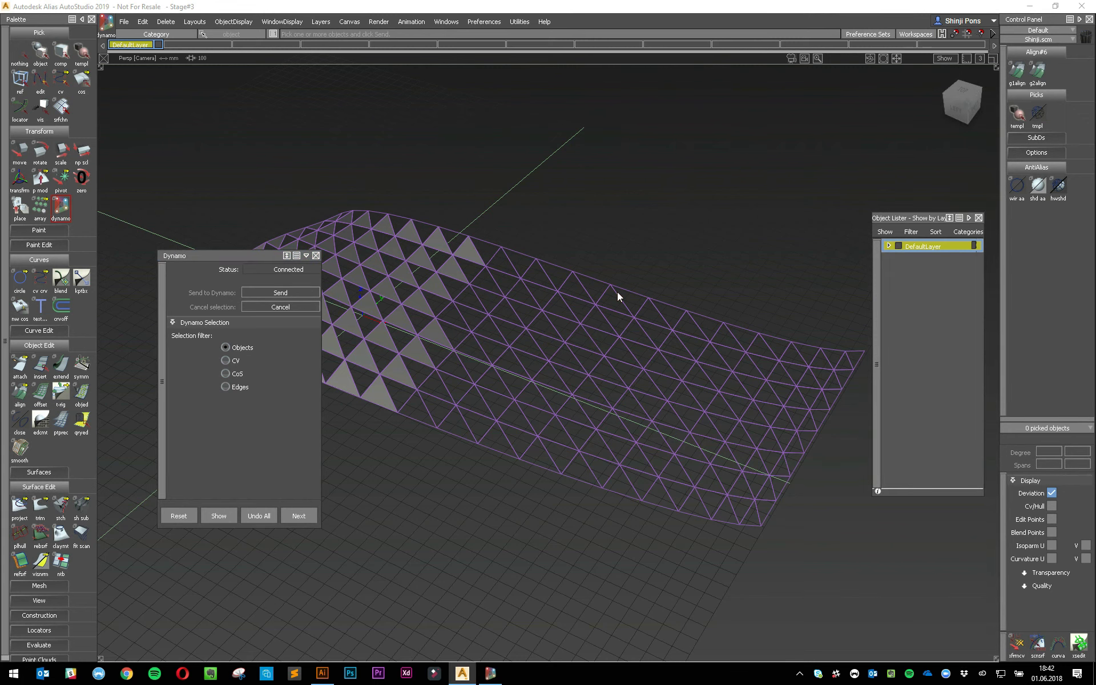
{"action": "left_click_drag", "start_coordinate": [584, 345], "coordinate": [700, 325], "text": "alt+shift"}
{"action": "right_click_drag", "start_coordinate": [593, 296], "coordinate": [325, 292], "text": "alt+shift"}
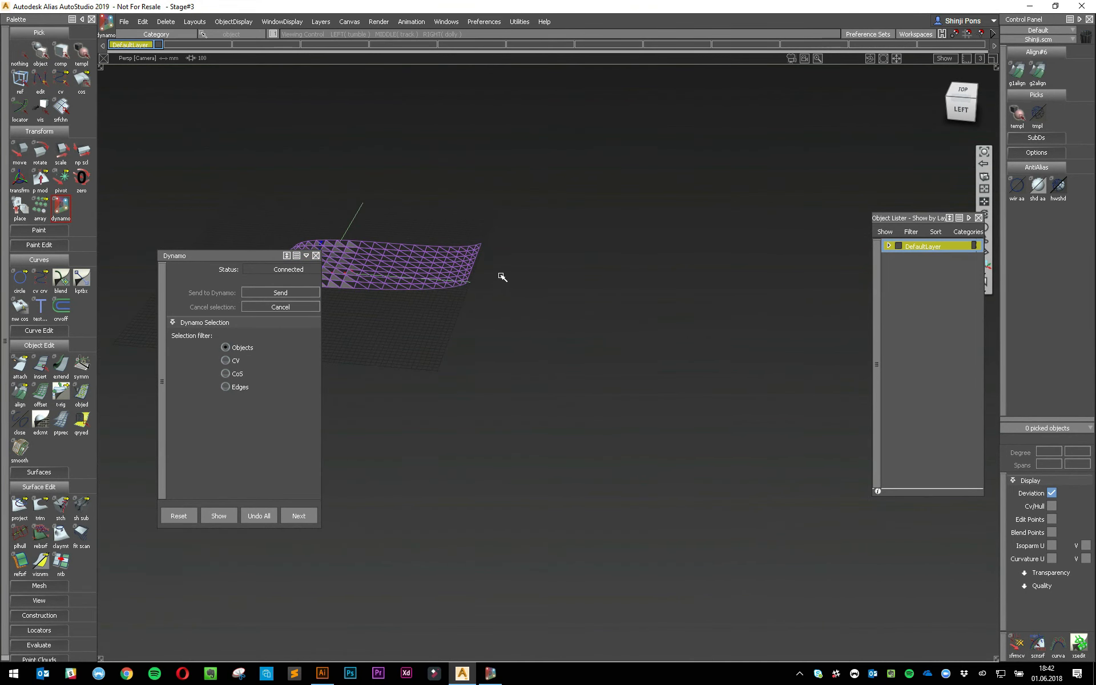
{"action": "middle_click_drag", "start_coordinate": [502, 277], "coordinate": [655, 424], "text": "alt+shift"}
{"action": "right_click_drag", "start_coordinate": [545, 380], "coordinate": [651, 387], "text": "alt+shift"}
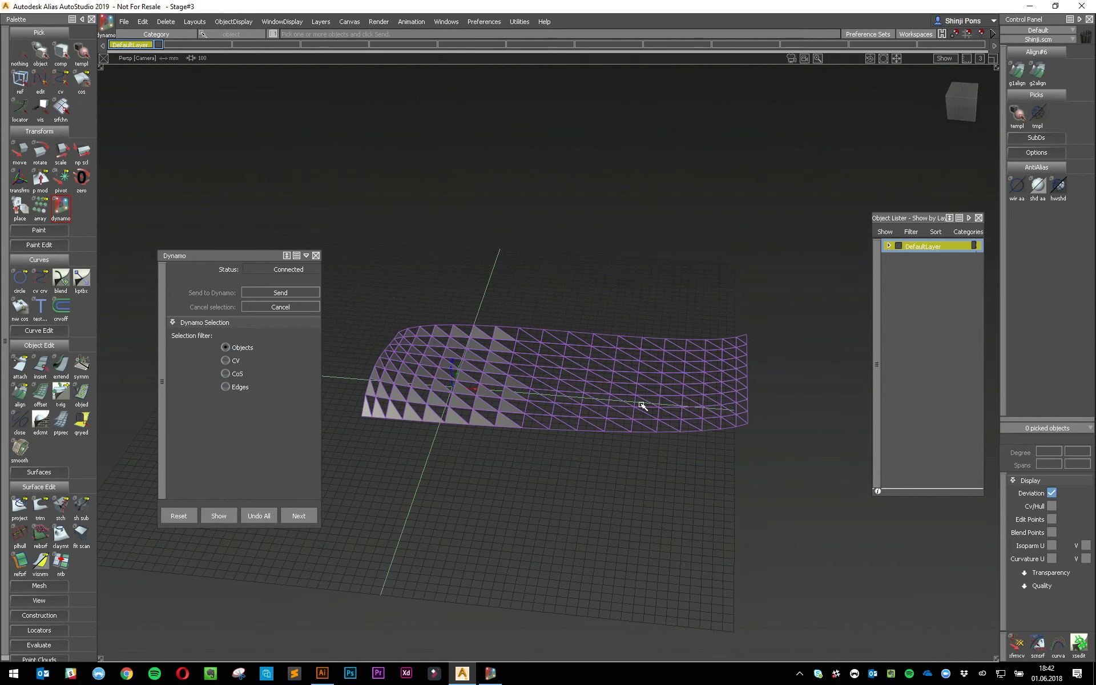
- Show the source surface again, pick it, and clear the triangular panels from view
{"action": "left_click_drag", "start_coordinate": [549, 484], "coordinate": [550, 517], "text": "ctrl+shift"}
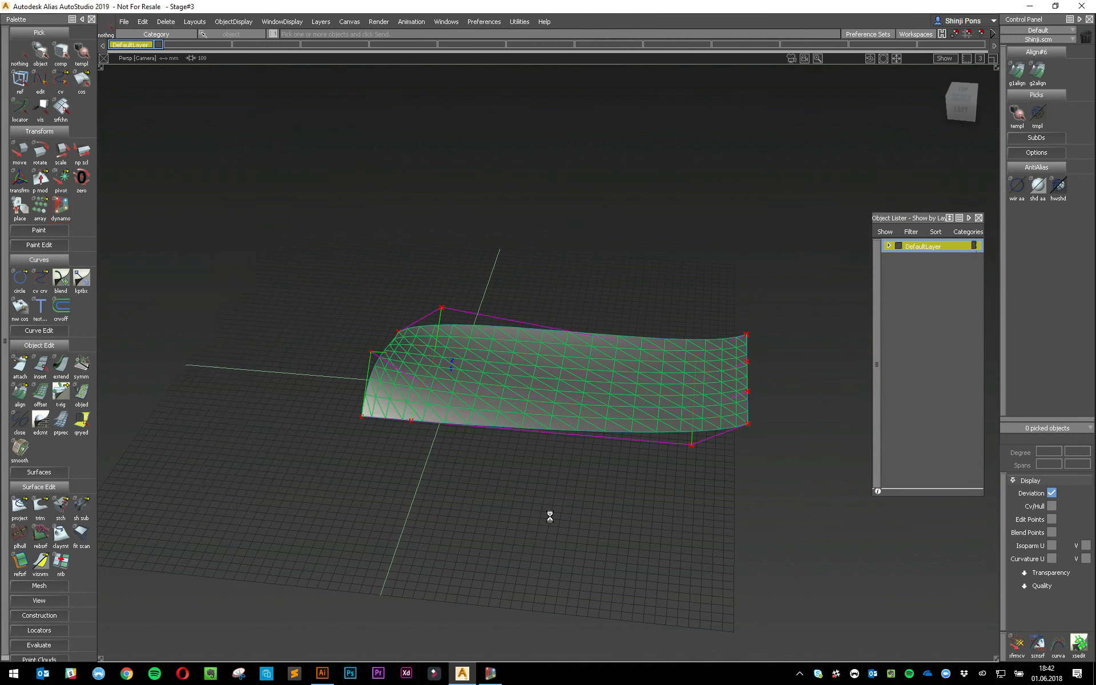
{"action": "left_click_drag", "start_coordinate": [730, 450], "coordinate": [698, 446], "text": "ctrl+shift"}
{"action": "left_click", "coordinate": [696, 445]}
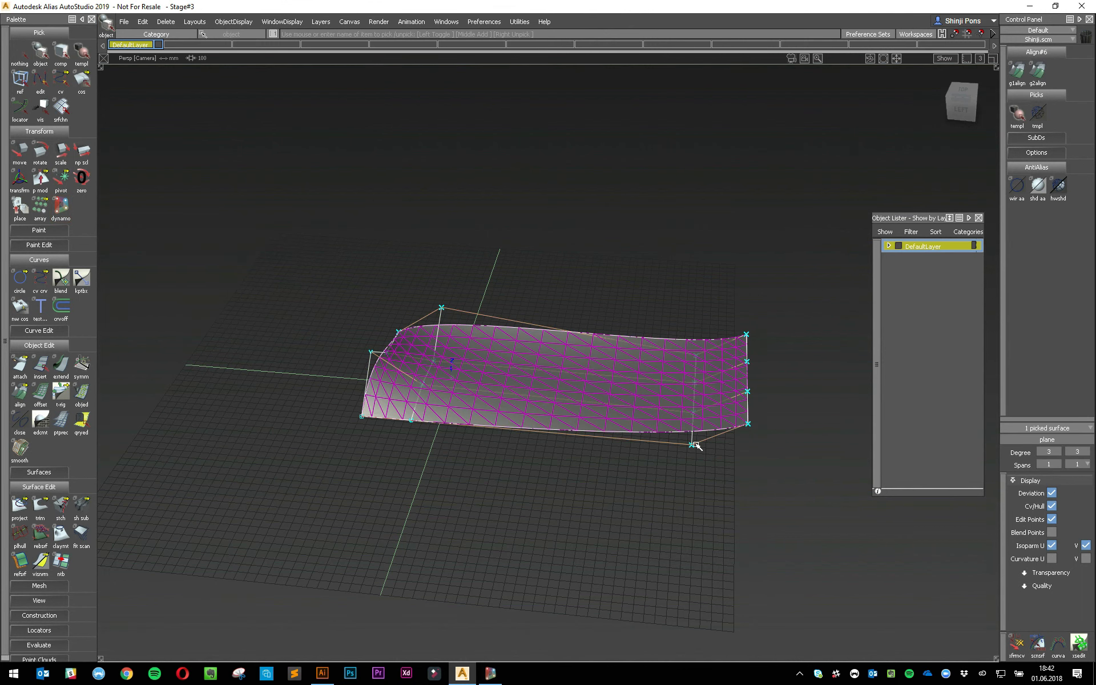
{"action": "left_click_drag", "start_coordinate": [582, 555], "coordinate": [584, 578], "text": "ctrl+shift"}
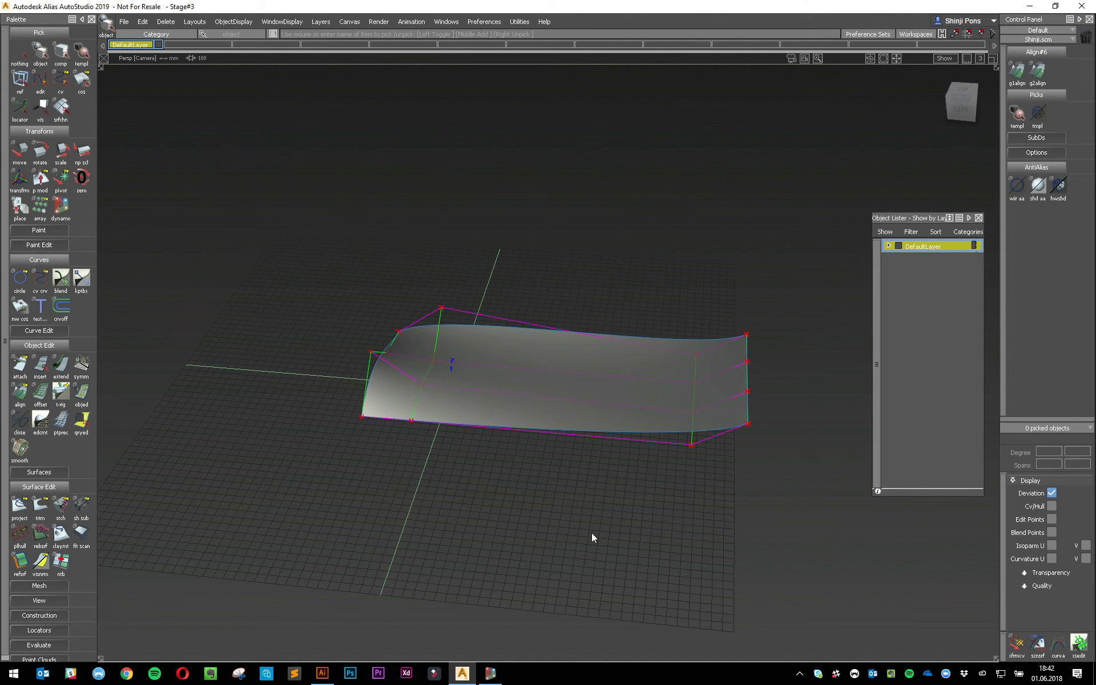
- Show the hidden triangular panels again over the source surface in Alias
{"action": "mouse_move", "coordinate": [591, 533]}
{"action": "left_mouse_down", "text": "alt+shift"}
{"action": "mouse_move", "coordinate": [577, 428]}
{"action": "mouse_move", "coordinate": [629, 526]}
{"action": "mouse_move", "coordinate": [597, 462]}
{"action": "mouse_move", "coordinate": [614, 404]}
{"action": "mouse_move", "coordinate": [511, 457]}
{"action": "mouse_move", "coordinate": [353, 483]}
{"action": "left_mouse_up", "text": "alt+shift"}
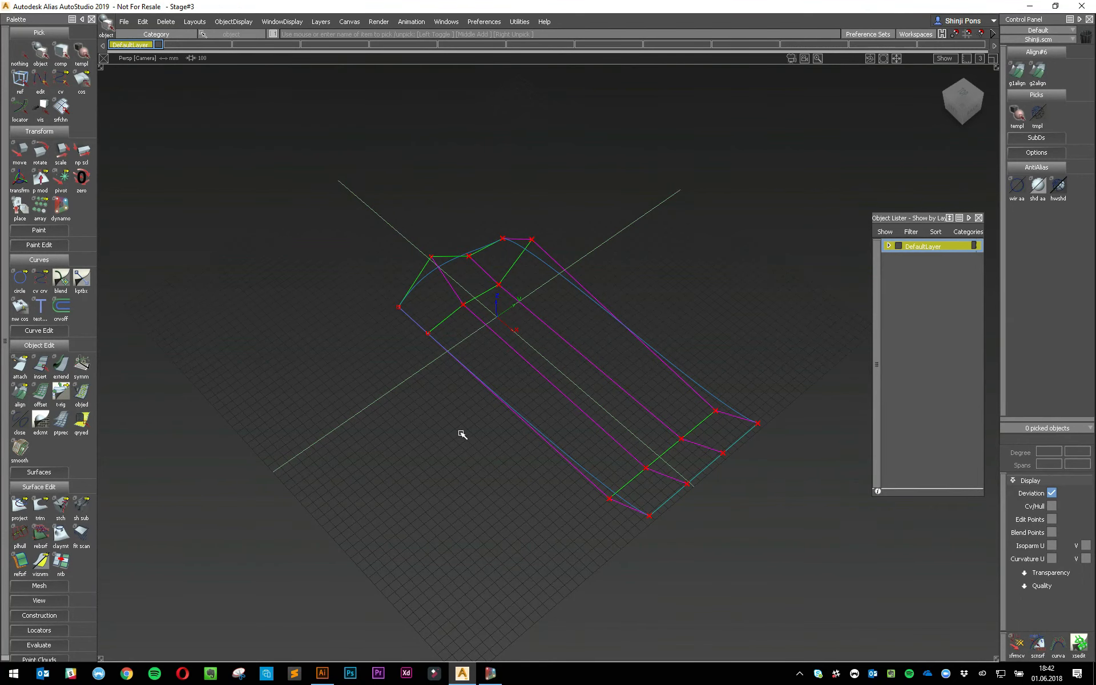
{"action": "left_click_drag", "start_coordinate": [463, 434], "coordinate": [434, 408], "text": "alt+shift"}
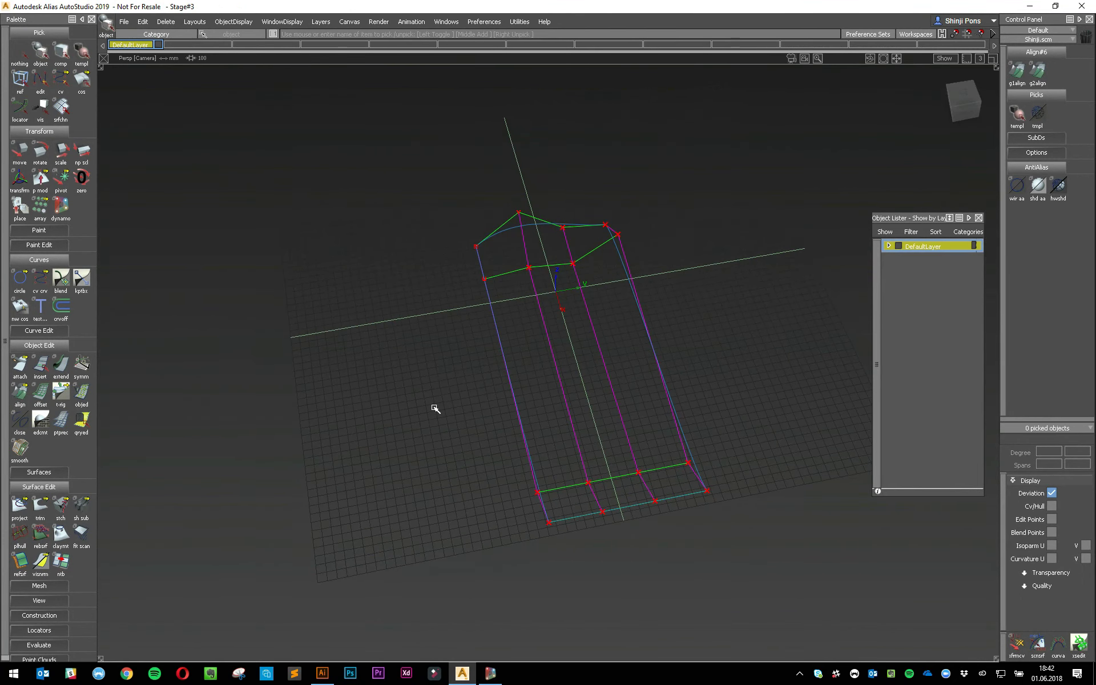
{"action": "key", "text": "alt+Tab"}
{"action": "key", "text": "alt+Tab"}
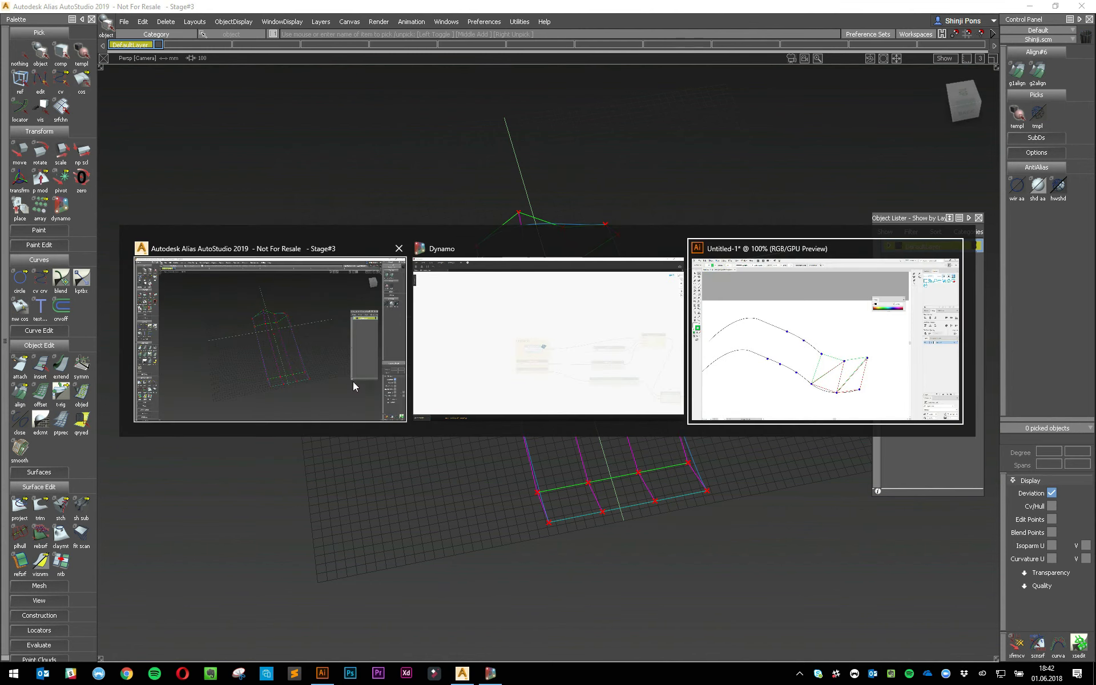
{"action": "left_click", "coordinate": [353, 383]}
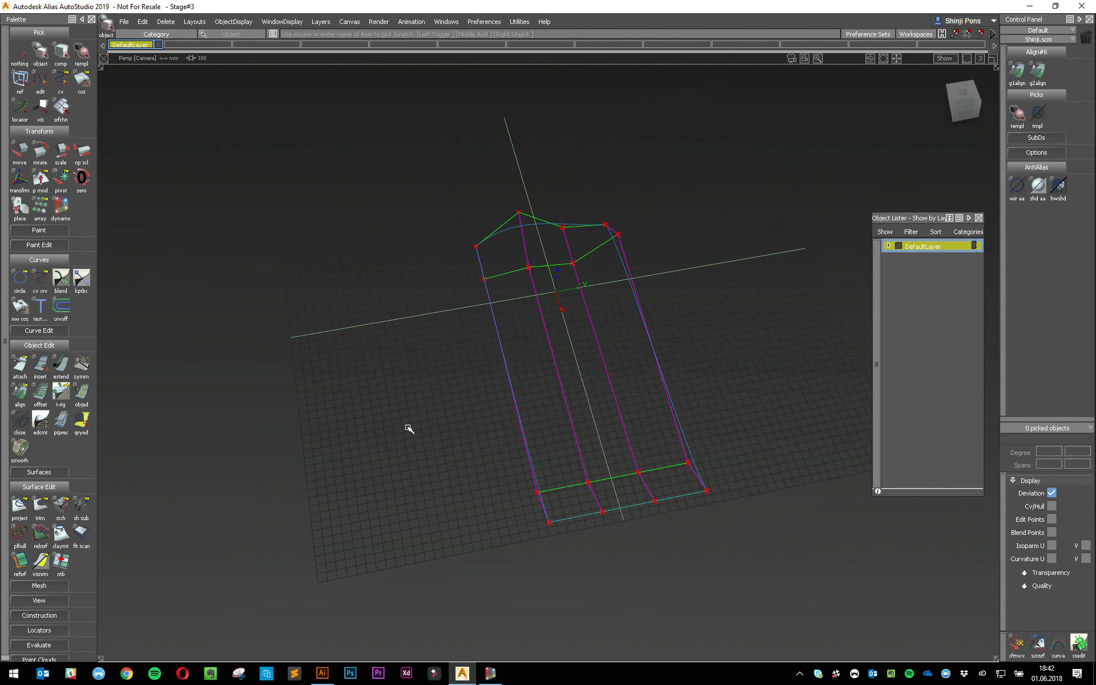
{"action": "right_click_drag", "start_coordinate": [417, 438], "coordinate": [412, 380], "text": "ctrl+shift"}
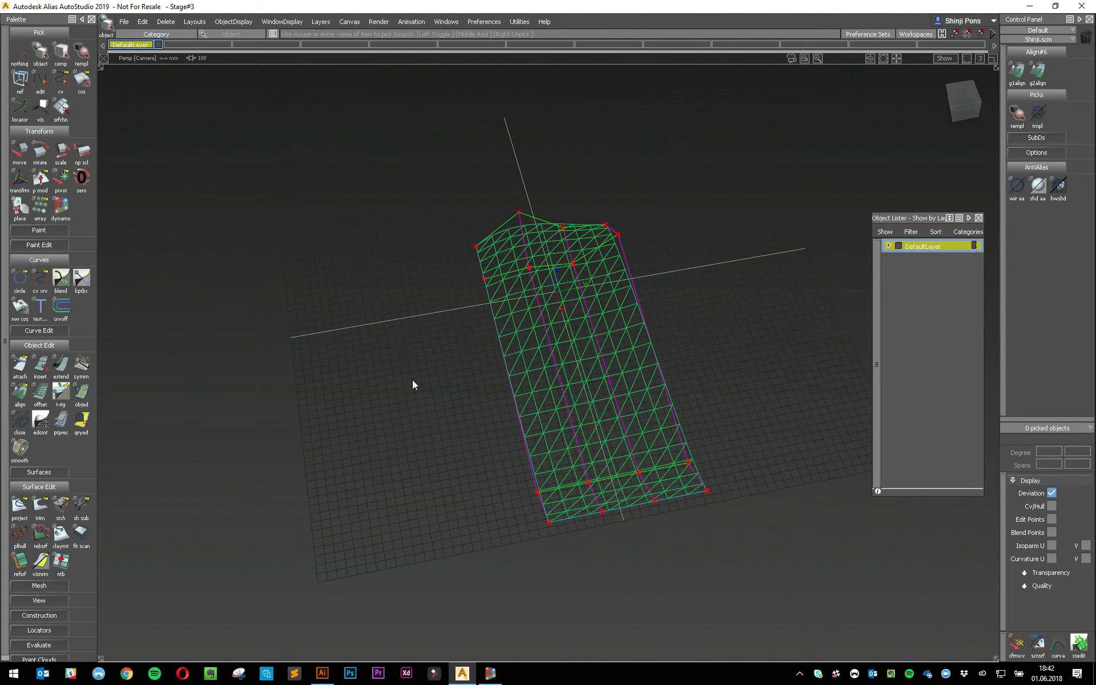
- Restart the Dynamo tool, bring up the connected graph from its dialog, and return to the Alias model
{"action": "middle_click_drag", "start_coordinate": [412, 381], "coordinate": [369, 385], "text": "ctrl+shift"}
{"action": "left_click", "coordinate": [601, 376]}
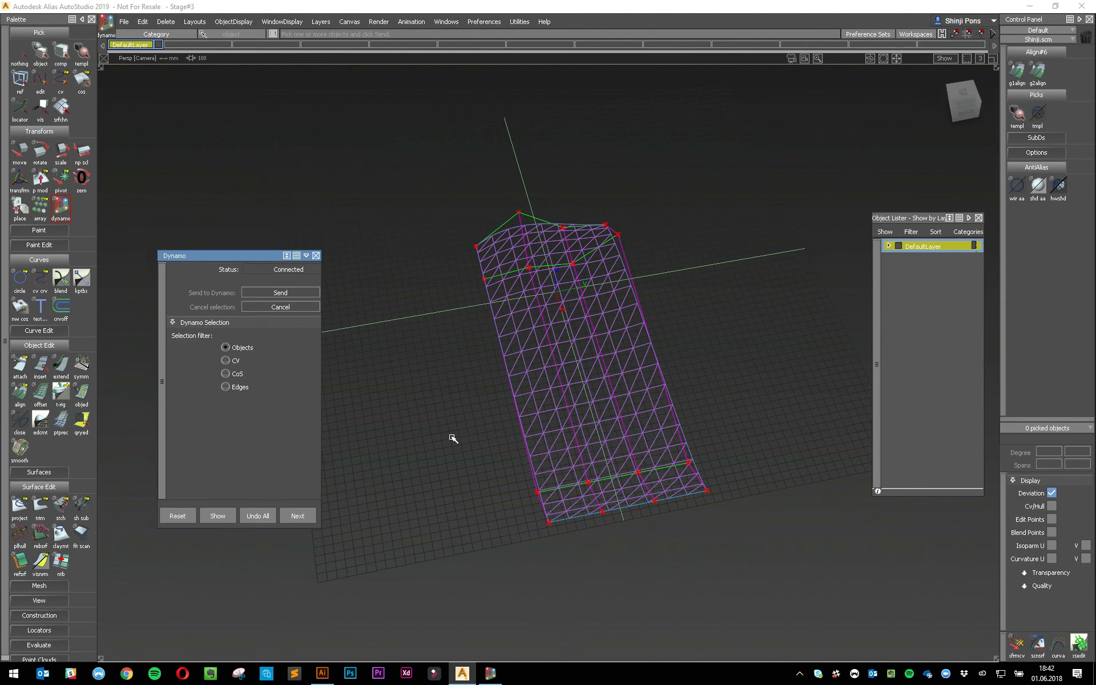
{"action": "left_click", "coordinate": [219, 518]}
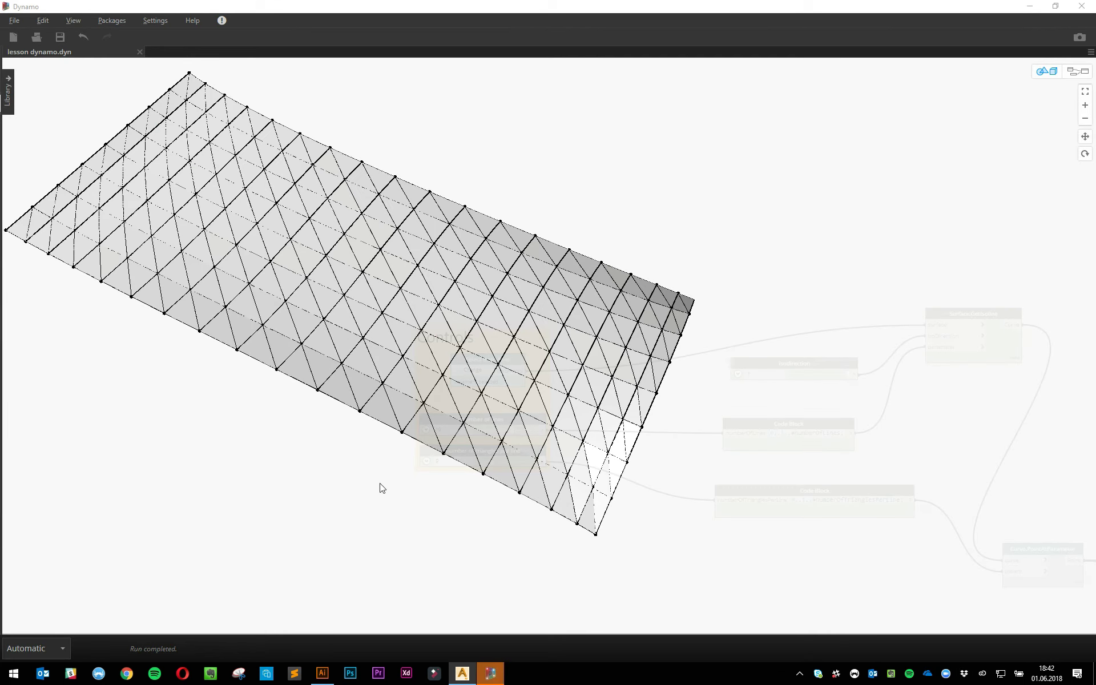
{"action": "key", "text": "alt+Tab"}
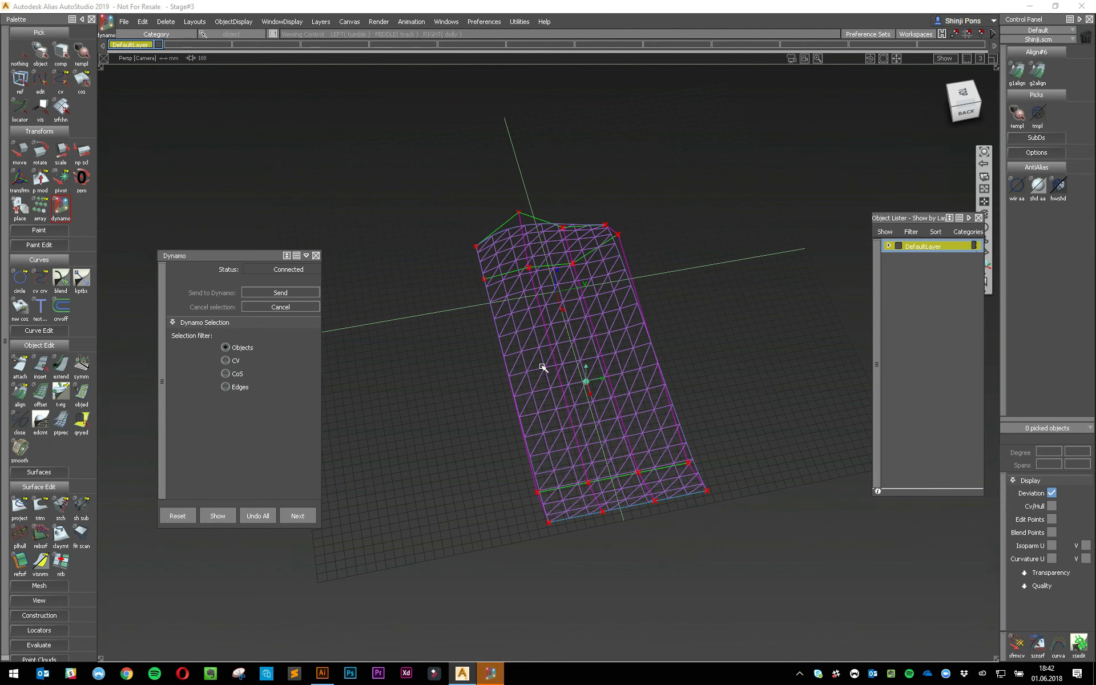
- Pick the second row of control vertices from the source surface's arched end and move it about 699 mm along X toward the middle
{"action": "left_click_drag", "start_coordinate": [543, 368], "coordinate": [535, 401], "text": "alt+shift"}
{"action": "left_click_drag", "start_coordinate": [536, 401], "coordinate": [555, 399], "text": "alt+shift"}
{"action": "left_click_drag", "start_coordinate": [409, 279], "coordinate": [450, 481]}
{"action": "right_click_drag", "start_coordinate": [481, 506], "coordinate": [481, 481], "text": "ctrl+shift"}
{"action": "mouse_move", "coordinate": [477, 496]}
{"action": "middle_mouse_down"}
{"action": "mouse_move", "coordinate": [486, 492]}
{"action": "mouse_move", "coordinate": [475, 500]}
{"action": "middle_mouse_up"}
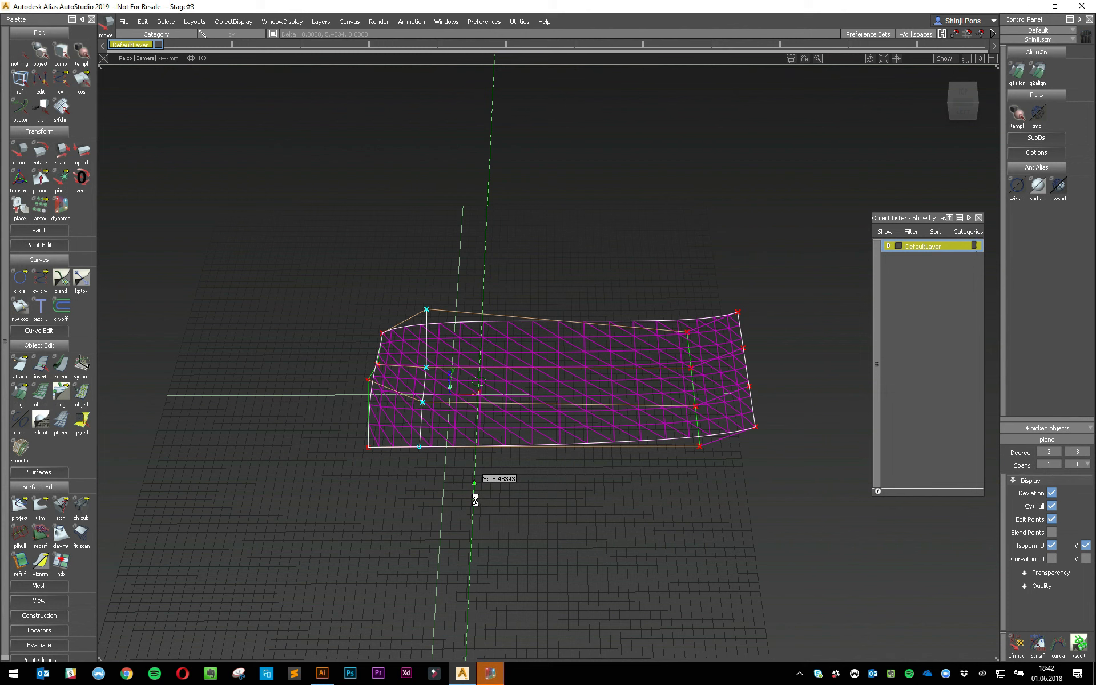
{"action": "scroll", "coordinate": [475, 500], "scroll_direction": "up", "scroll_amount": 4}
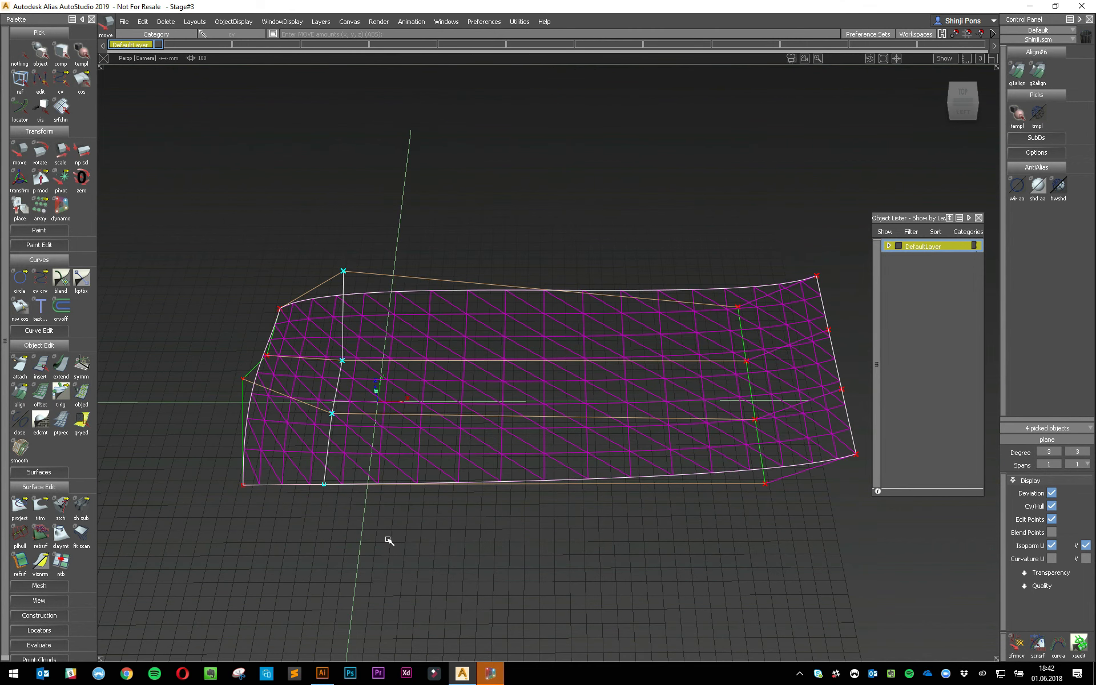
{"action": "left_click_drag", "start_coordinate": [368, 541], "coordinate": [480, 558]}
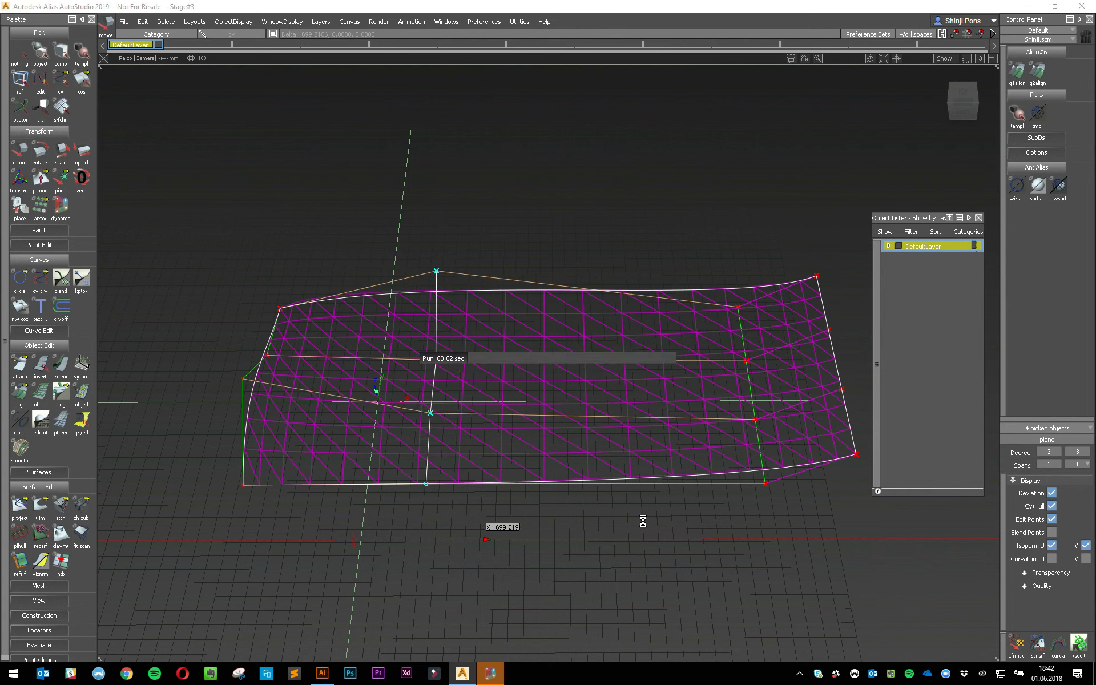
- Pick only the inner row of control vertices near the surface's flatter end, move it along X toward the middle, and clear the selection
{"action": "left_click_drag", "start_coordinate": [607, 517], "coordinate": [611, 407], "text": "ctrl+shift"}
{"action": "left_click_drag", "start_coordinate": [617, 364], "coordinate": [649, 365], "text": "ctrl+shift"}
{"action": "left_click_drag", "start_coordinate": [692, 239], "coordinate": [823, 548]}
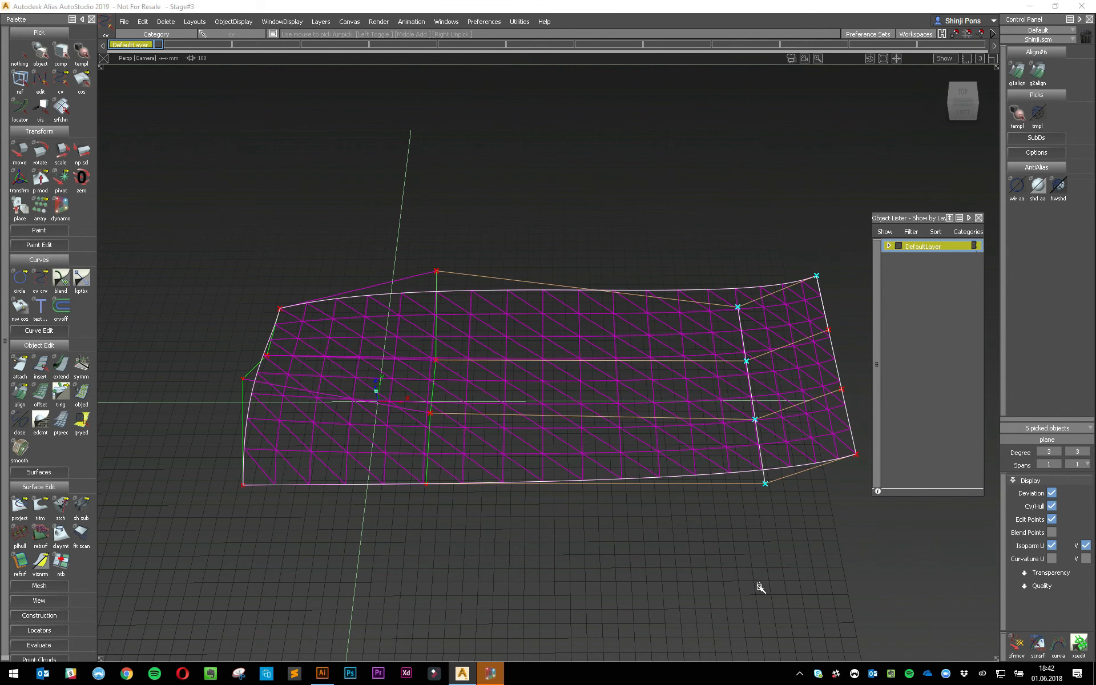
{"action": "left_click_drag", "start_coordinate": [758, 586], "coordinate": [759, 485], "text": "ctrl+shift"}
{"action": "left_click_drag", "start_coordinate": [758, 454], "coordinate": [775, 454], "text": "ctrl+shift"}
{"action": "left_click_drag", "start_coordinate": [691, 208], "coordinate": [774, 529]}
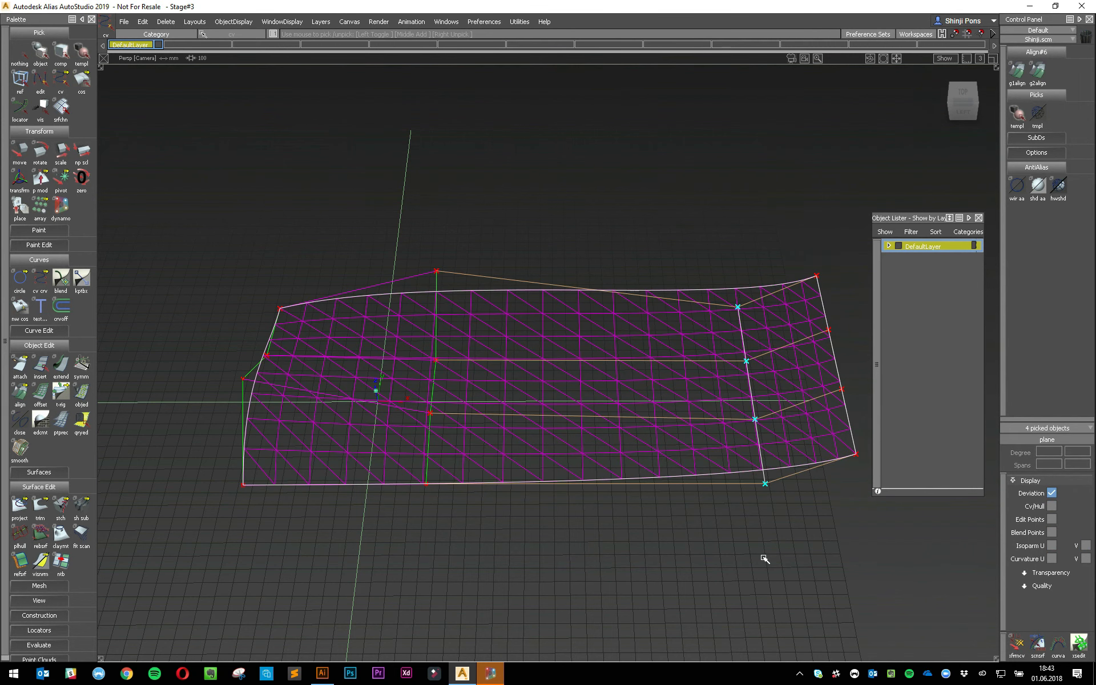
{"action": "middle_click_drag", "start_coordinate": [611, 550], "coordinate": [616, 538], "text": "ctrl+shift"}
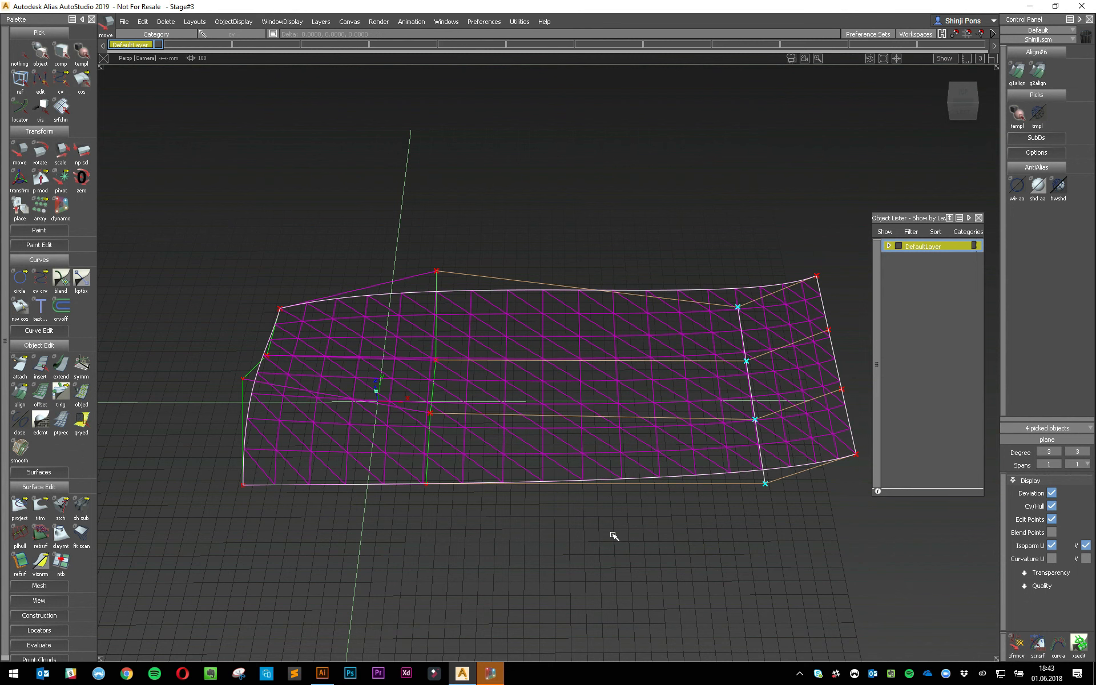
{"action": "left_click_drag", "start_coordinate": [616, 538], "coordinate": [496, 540]}
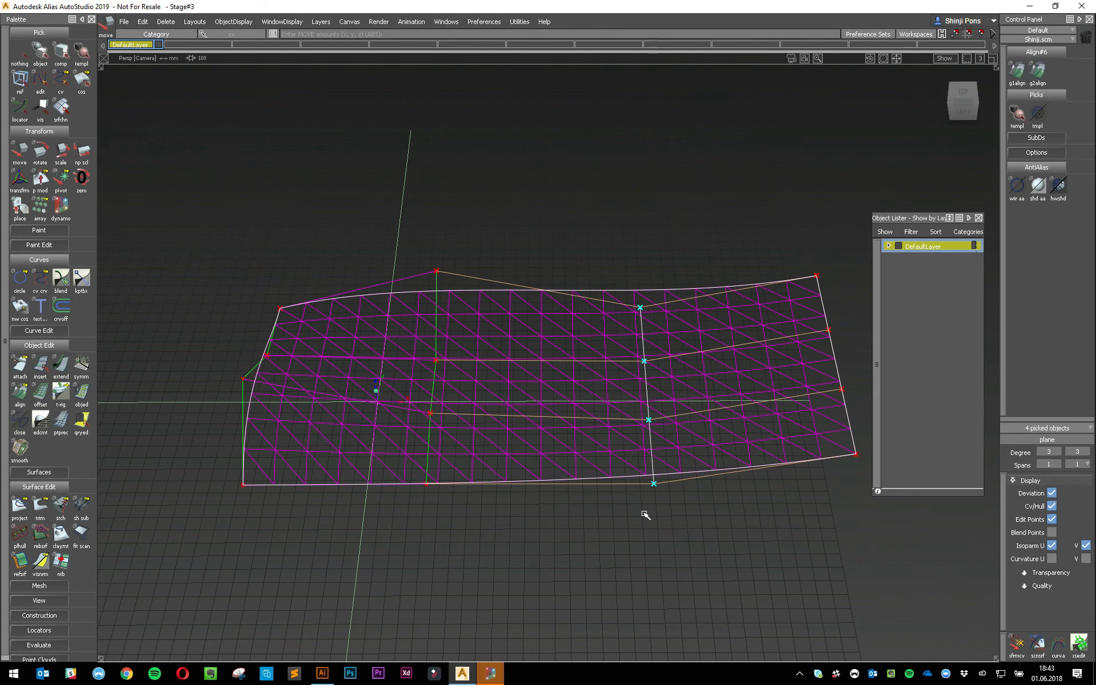
{"action": "mouse_move", "coordinate": [644, 513]}
{"action": "left_mouse_down", "text": "ctrl+shift"}
{"action": "mouse_move", "coordinate": [647, 523]}
{"action": "mouse_move", "coordinate": [617, 489]}
{"action": "mouse_move", "coordinate": [594, 404]}
{"action": "mouse_move", "coordinate": [714, 465]}
{"action": "mouse_move", "coordinate": [615, 426]}
{"action": "mouse_move", "coordinate": [693, 481]}
{"action": "left_mouse_up", "text": "ctrl+shift"}
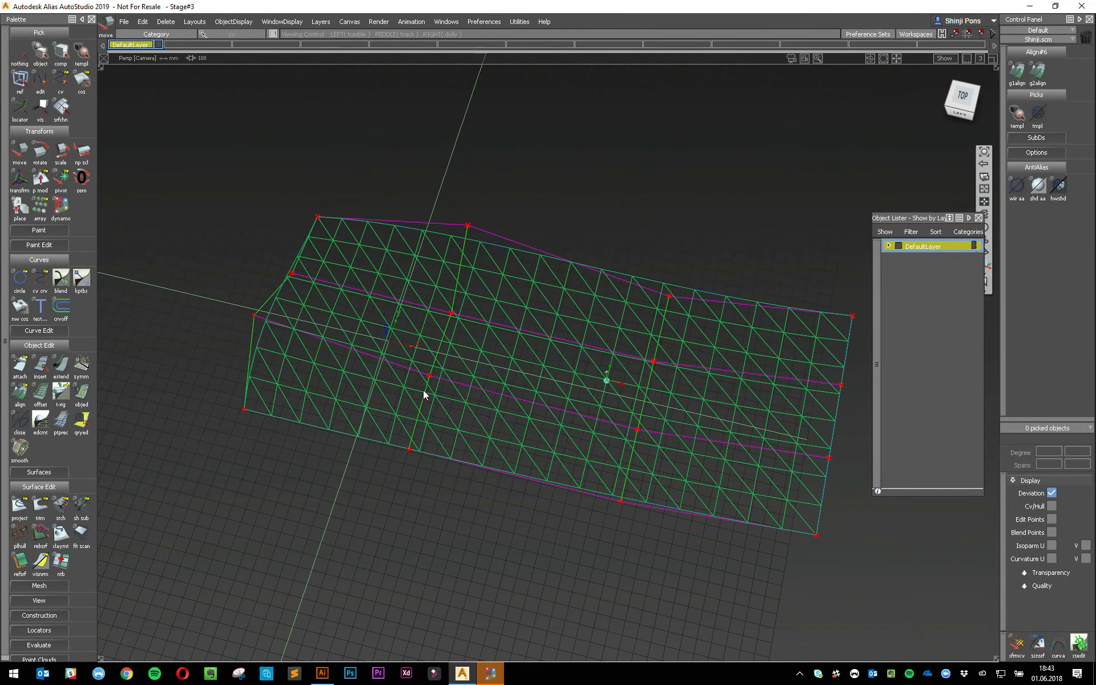
{"action": "left_click_drag", "start_coordinate": [551, 388], "coordinate": [552, 322], "text": "alt+shift"}
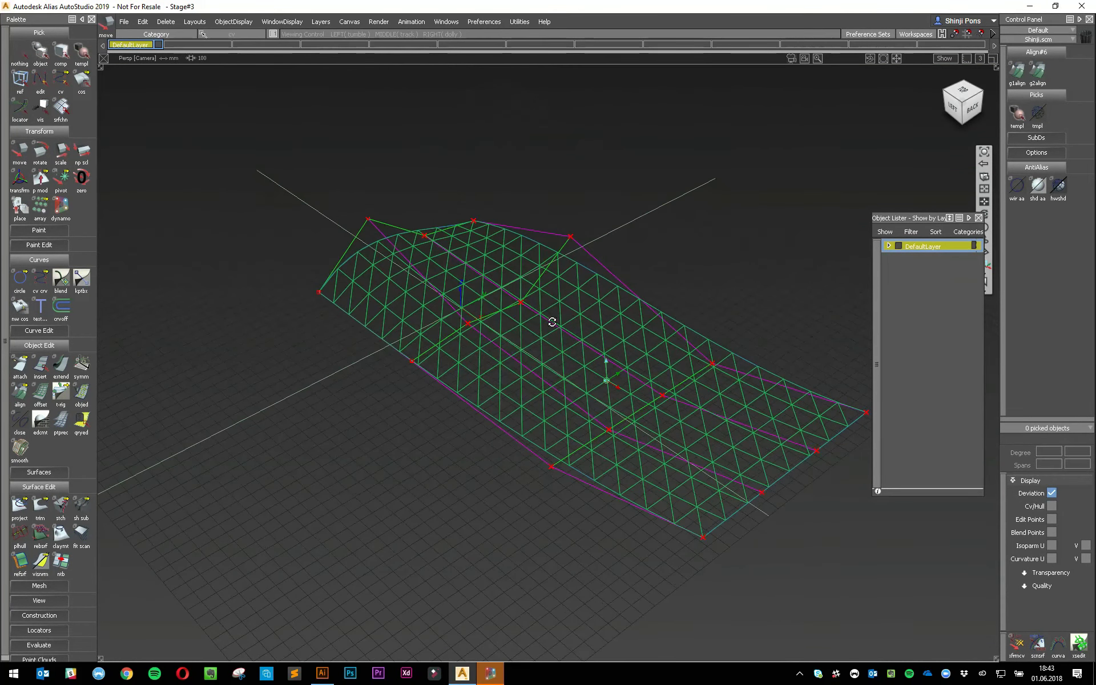
- Pick the source surface as an object and hide it, leaving only the triangular panels in view
{"action": "left_click", "coordinate": [475, 513], "text": "ctrl+shift"}
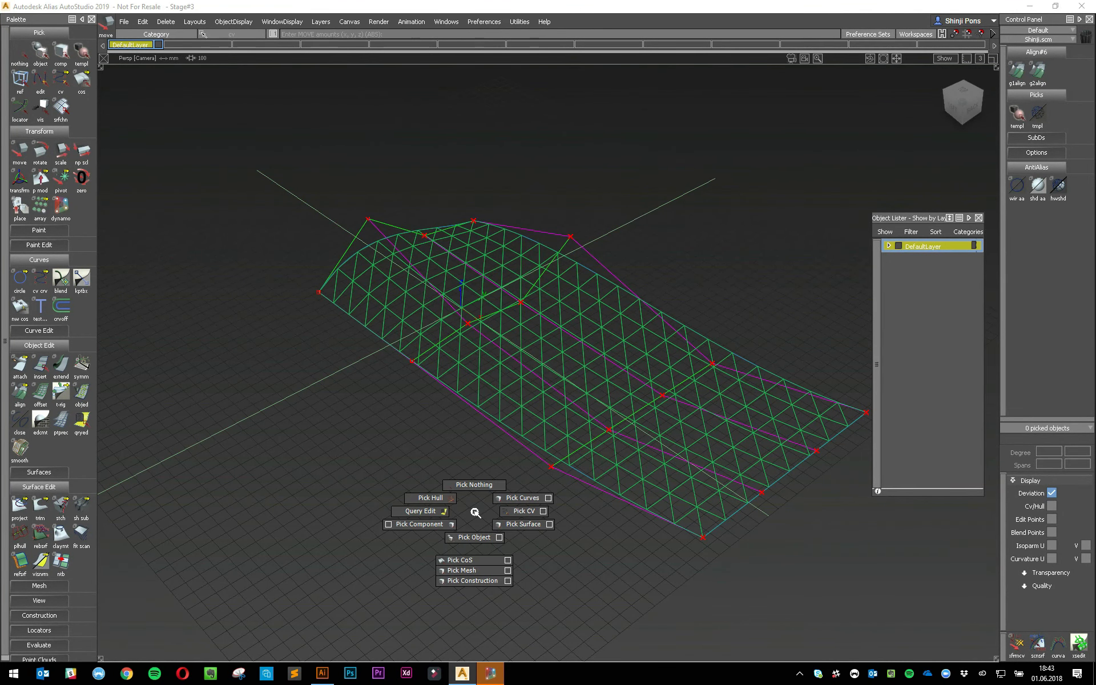
{"action": "left_click_drag", "start_coordinate": [476, 512], "coordinate": [478, 535], "text": "ctrl+shift"}
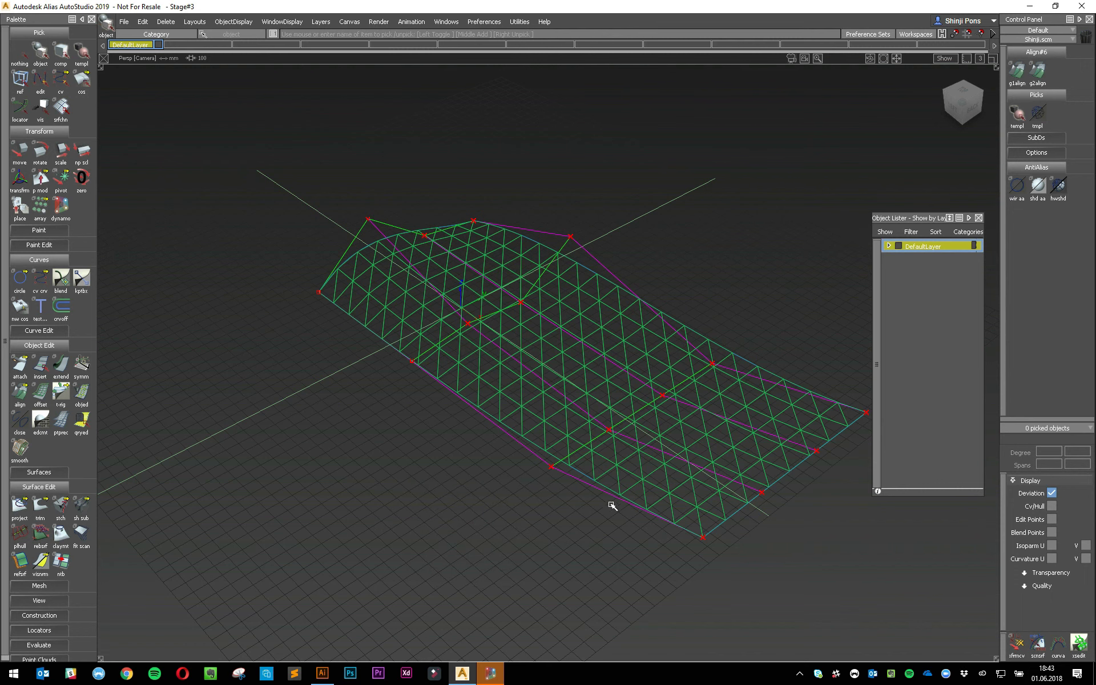
{"action": "left_click", "coordinate": [594, 489]}
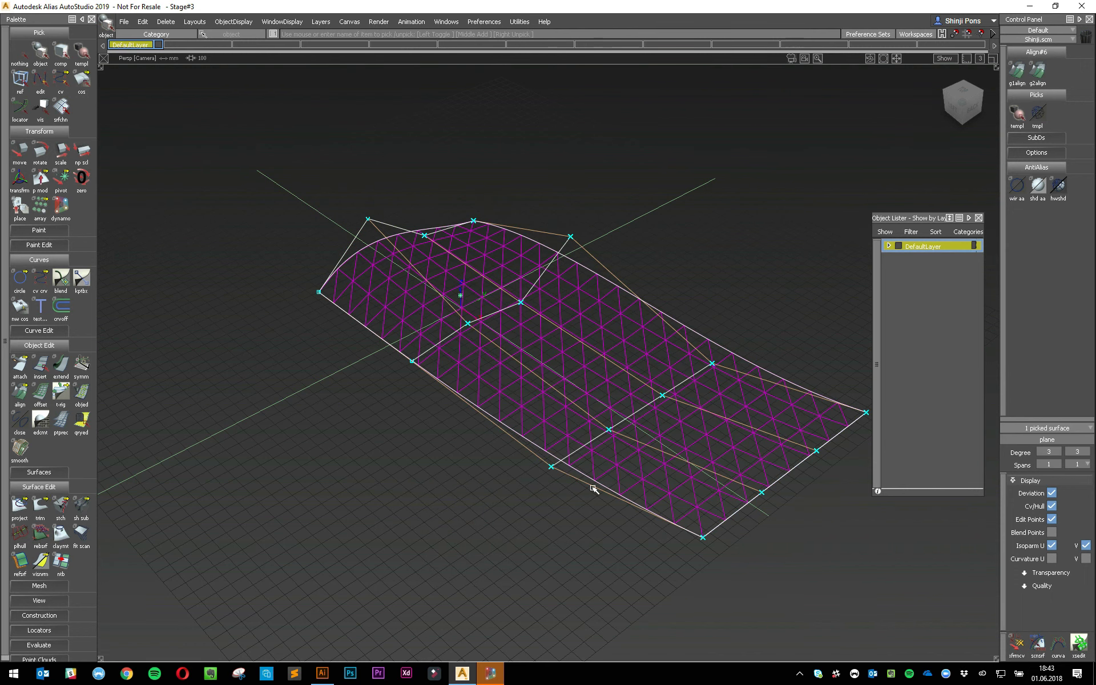
{"action": "left_click", "coordinate": [594, 490]}
{"action": "left_click_drag", "start_coordinate": [594, 489], "coordinate": [560, 477], "text": "alt+shift"}
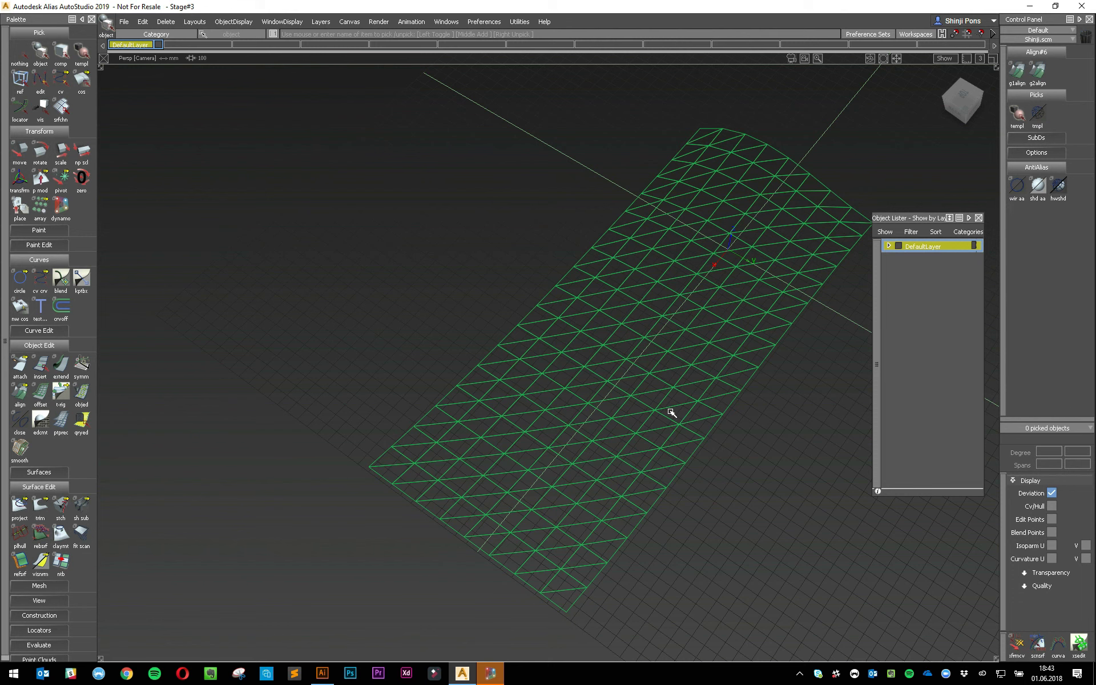
{"action": "left_click_drag", "start_coordinate": [671, 412], "coordinate": [856, 307], "text": "alt+shift"}
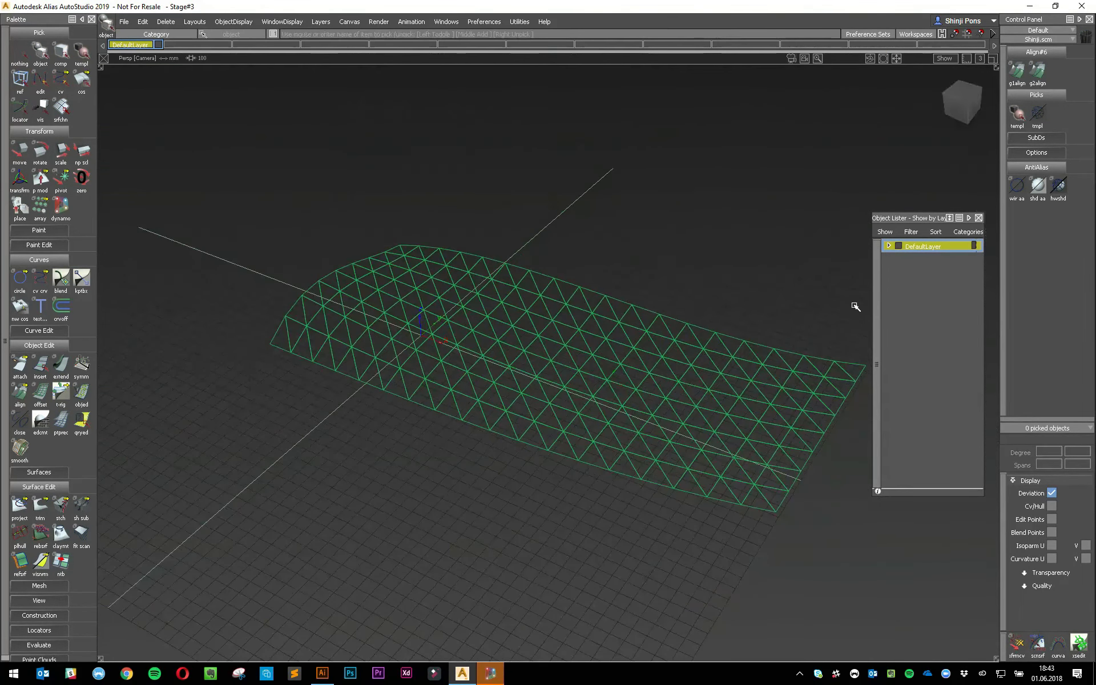